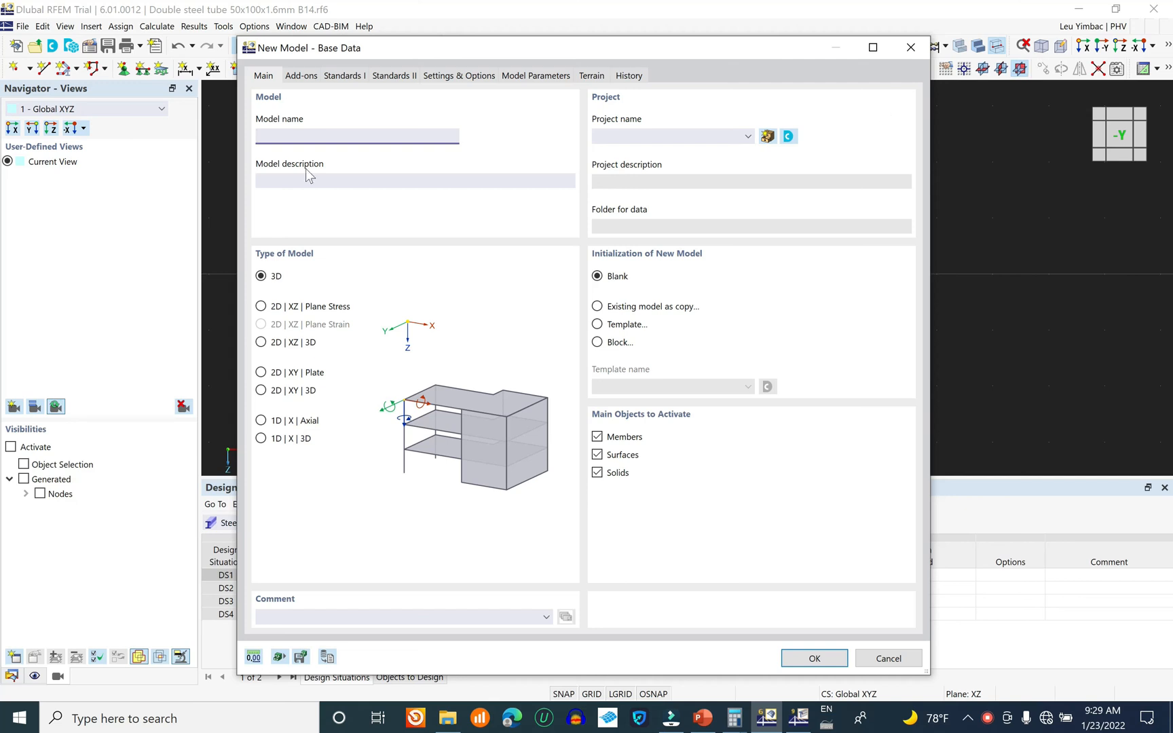
- Paste "Double steel tube 50x100x1.6mm B14" as the model name in the new model's base data
right_click(301, 135)
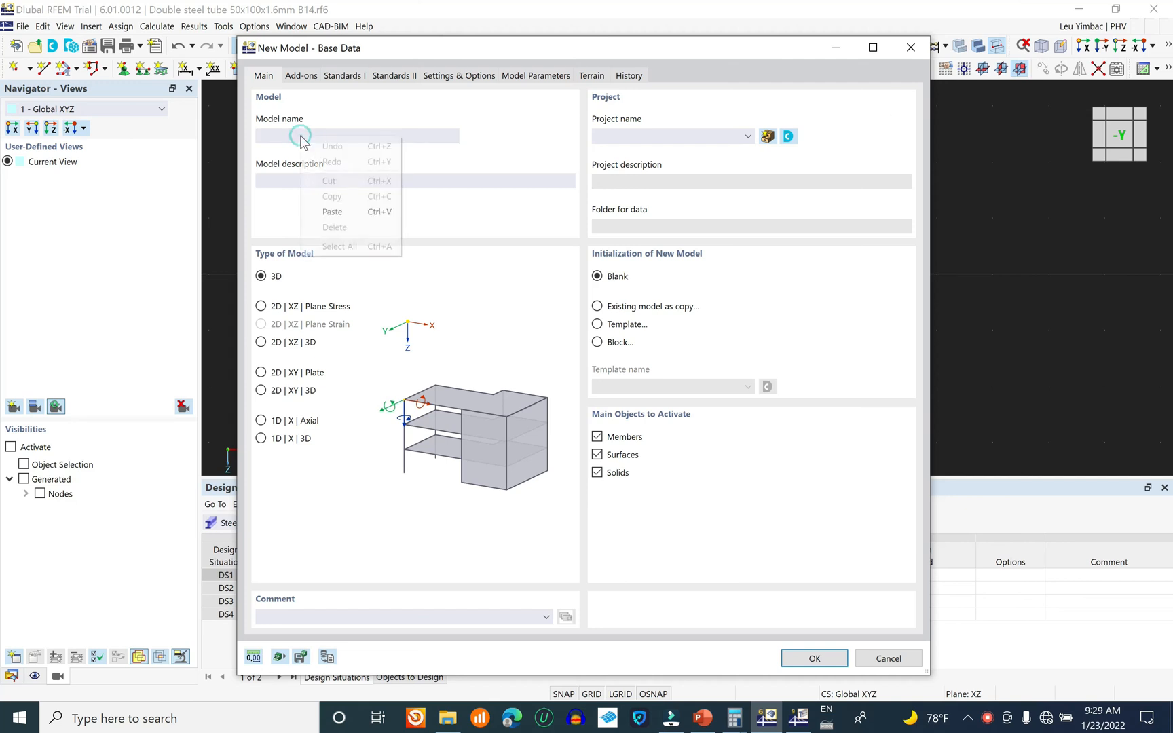
left_click(328, 210)
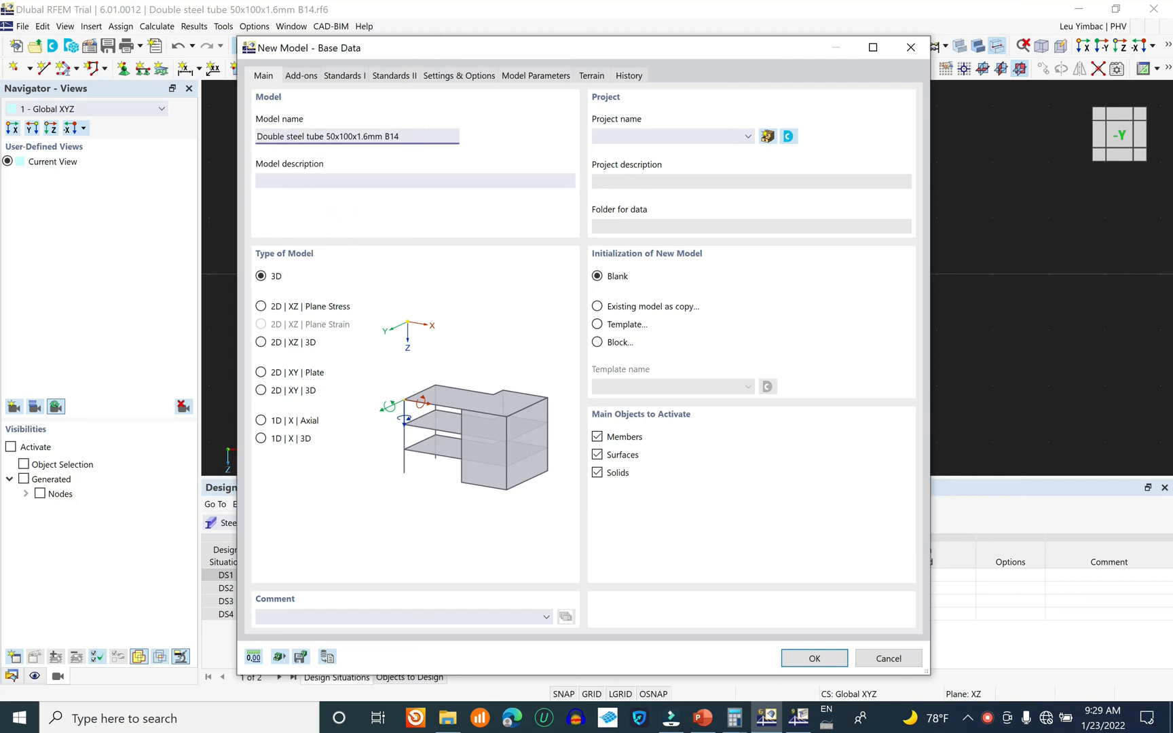
key("ctrl+a")
left_click(269, 139)
triple_click(258, 139)
left_click_drag(423, 137, 256, 139)
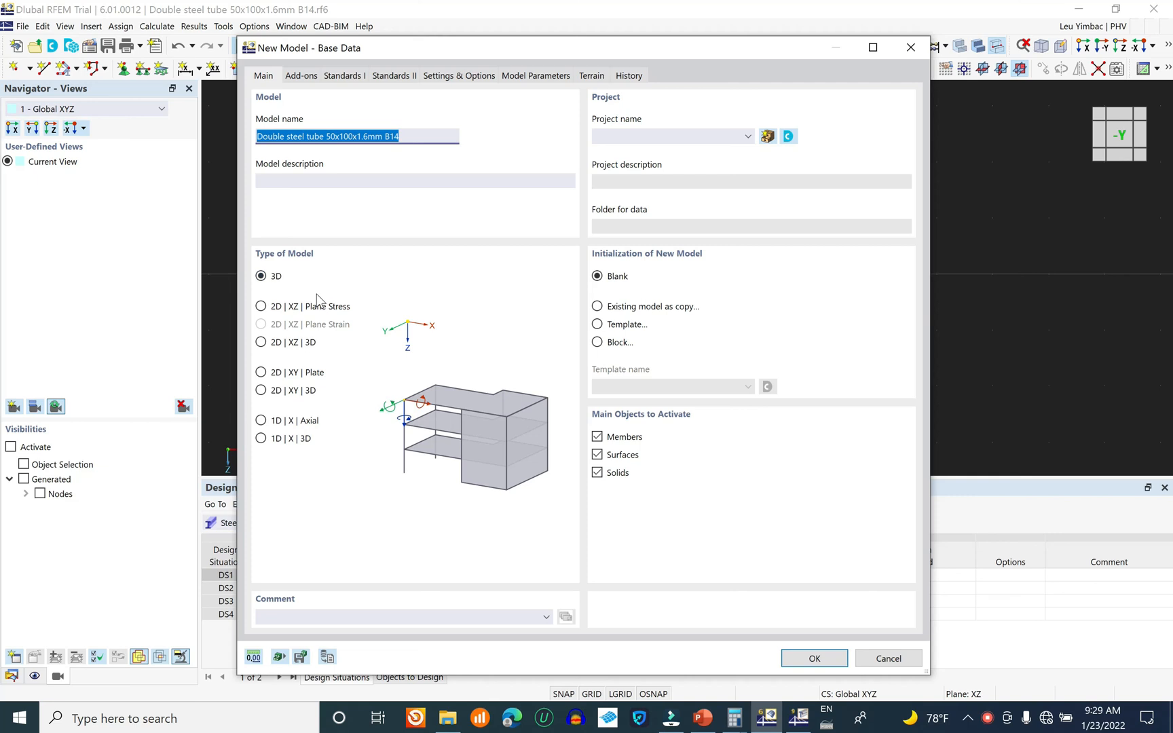
- Activate the Steel Design and Structure Stability add-ons and create the new 3D model
left_click(304, 79)
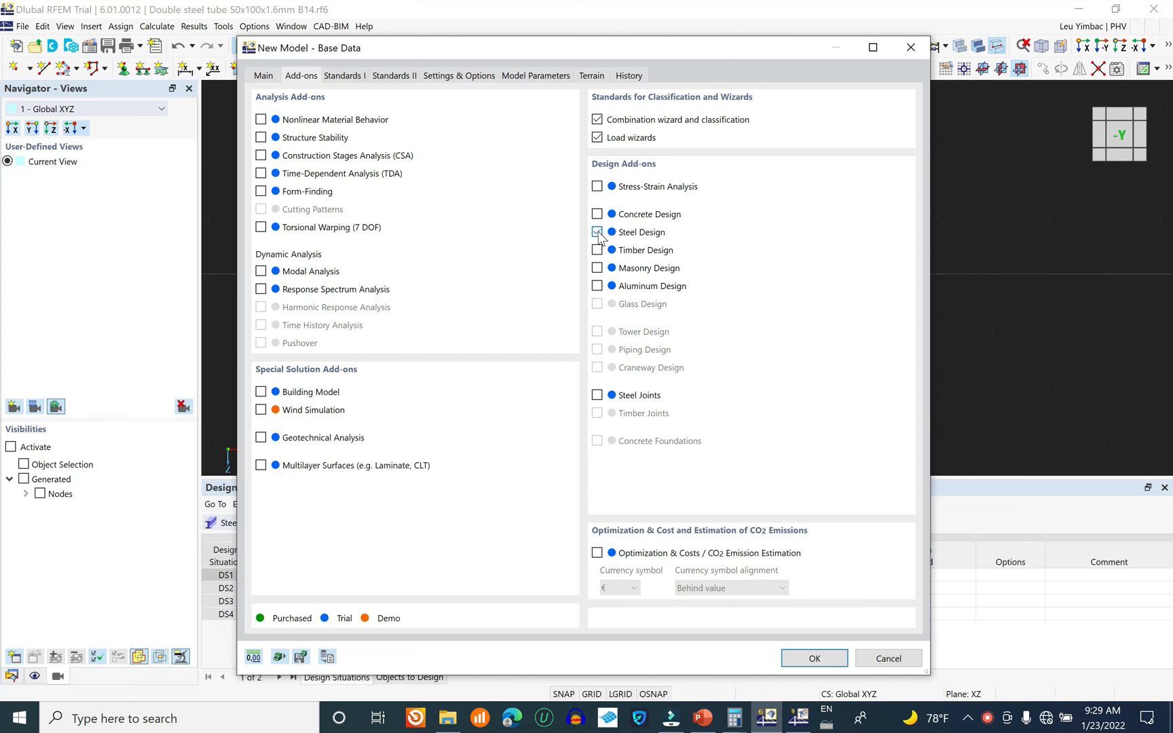
left_click(261, 137)
left_click(808, 658)
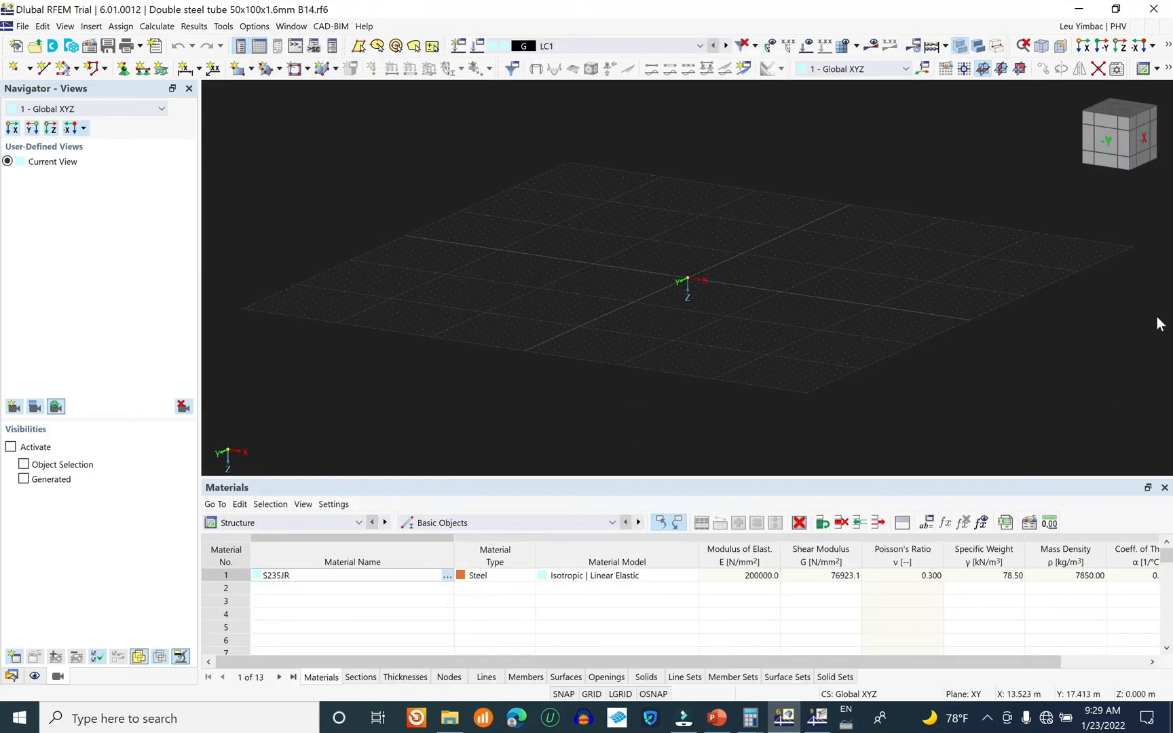
- Show the model from the -Y direction and set the work plane to XZ
left_click(1108, 149)
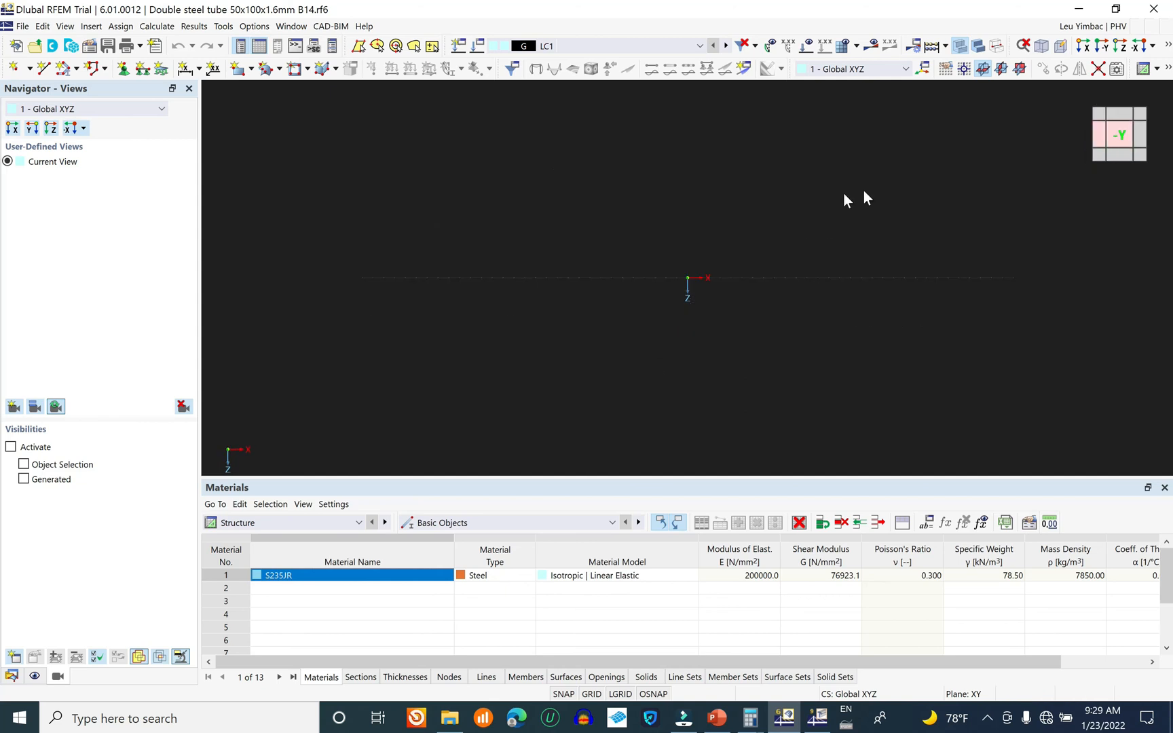
left_click(1020, 69)
- Review the work plane's grid point spacing and grid line spacing settings
right_click(671, 212)
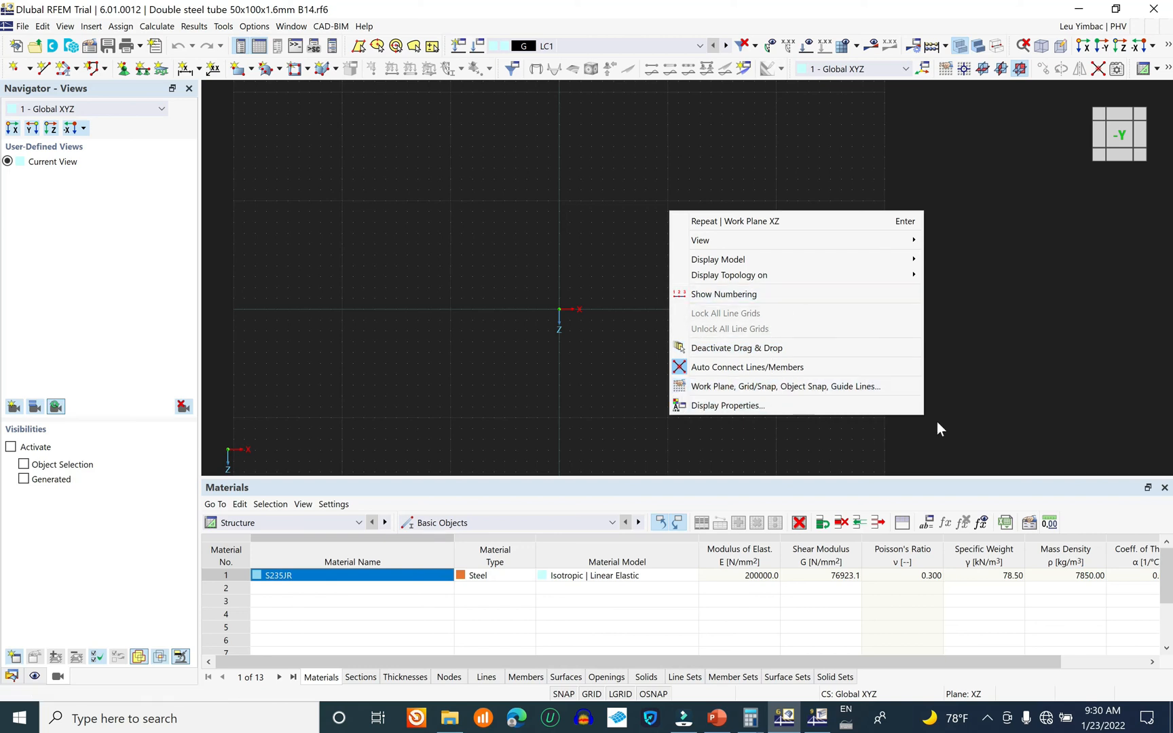
left_click(791, 388)
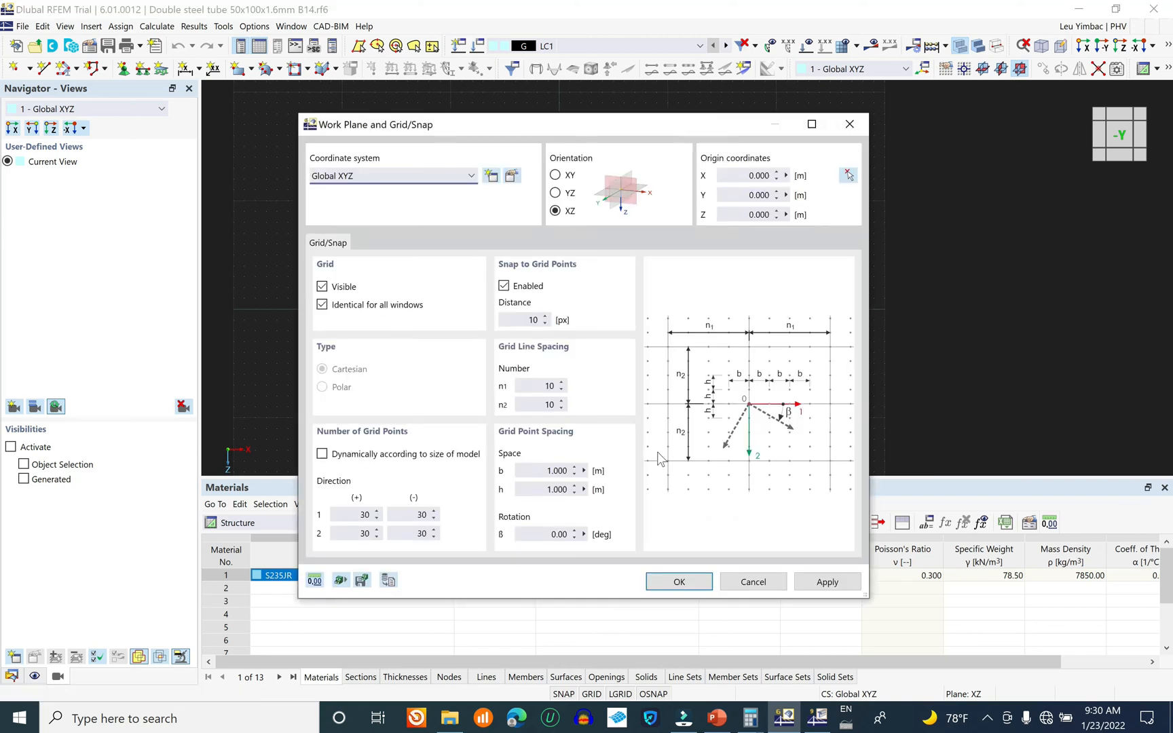
double_click(557, 471)
key("Tab")
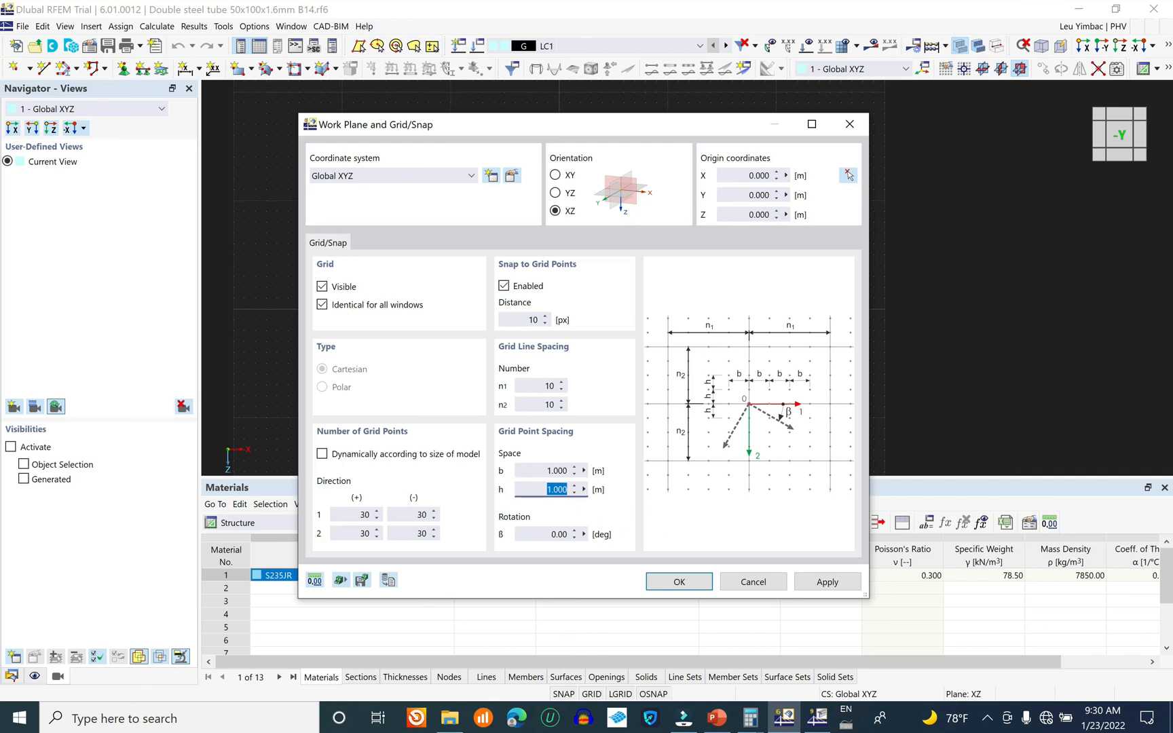
double_click(550, 386)
left_click_drag(681, 122, 511, 130)
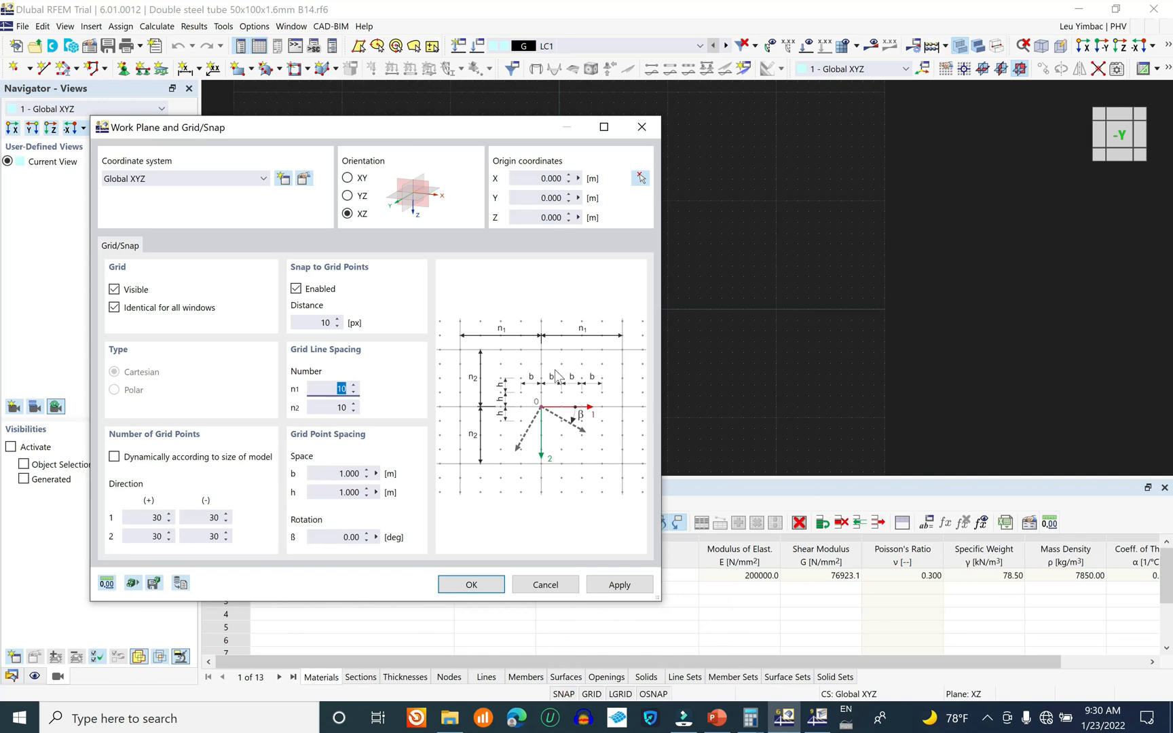
left_click(555, 586)
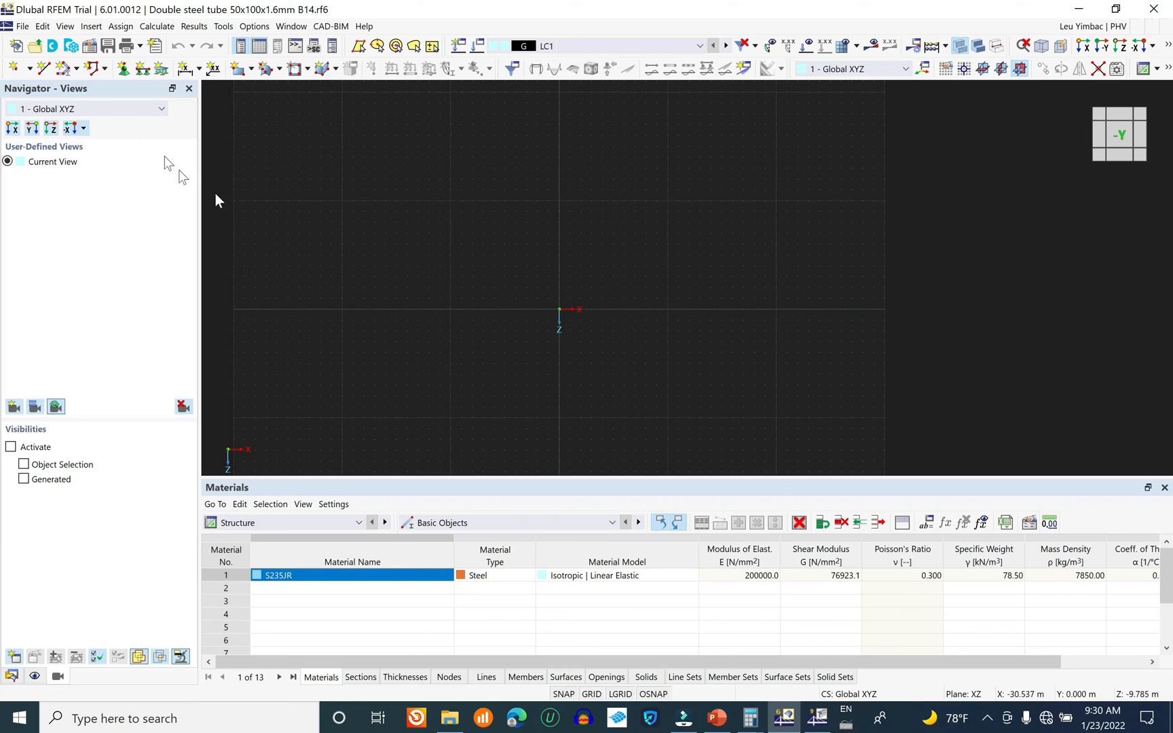
- Delete both predefined RHS sections from the new model's basic objects
left_click(12, 676)
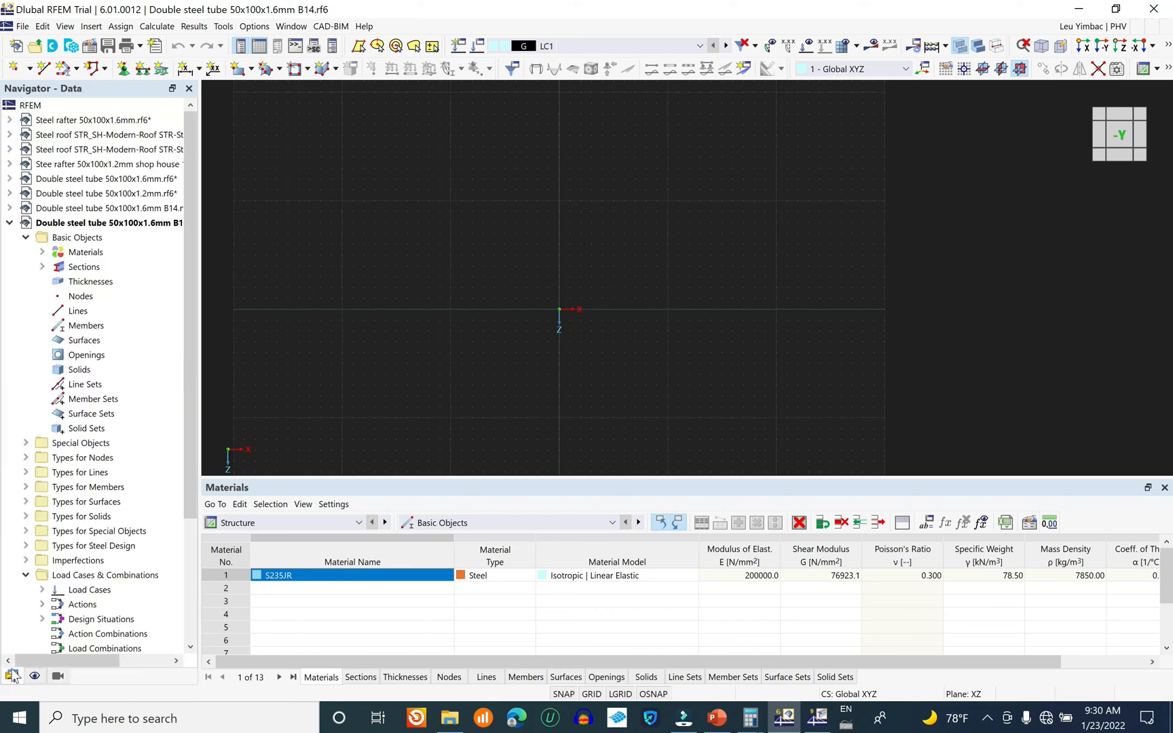
double_click(85, 266)
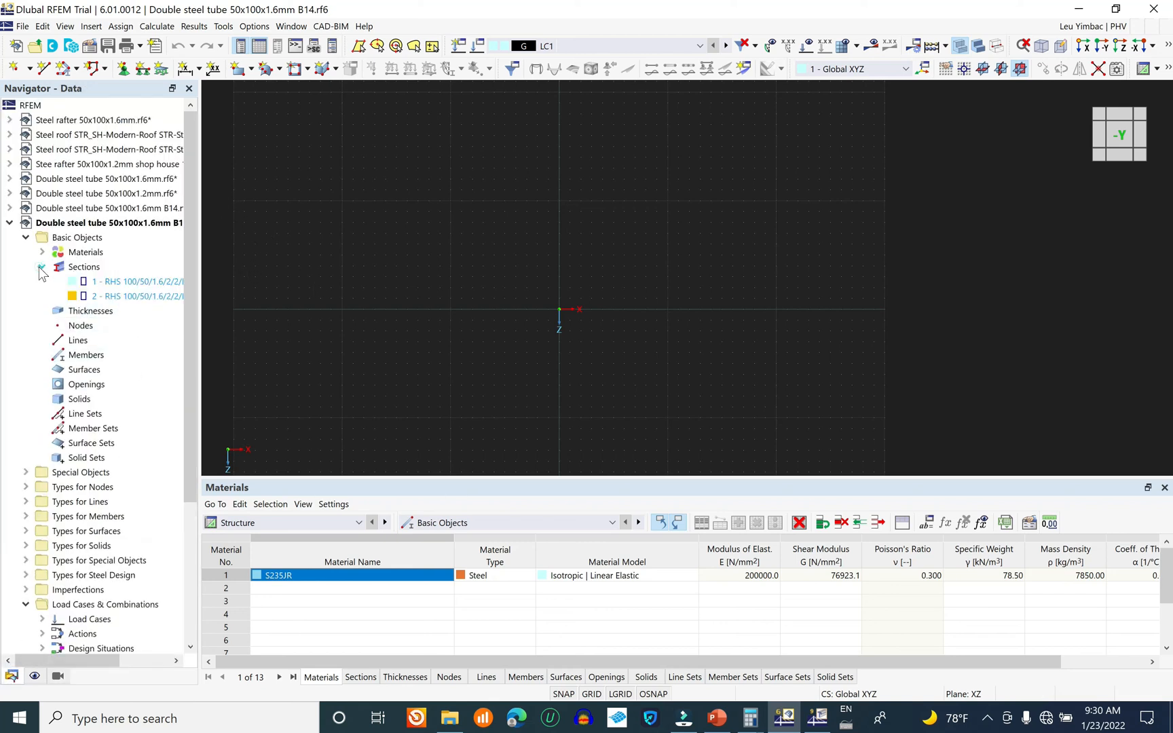
left_click(114, 286)
left_click(116, 296, "shift")
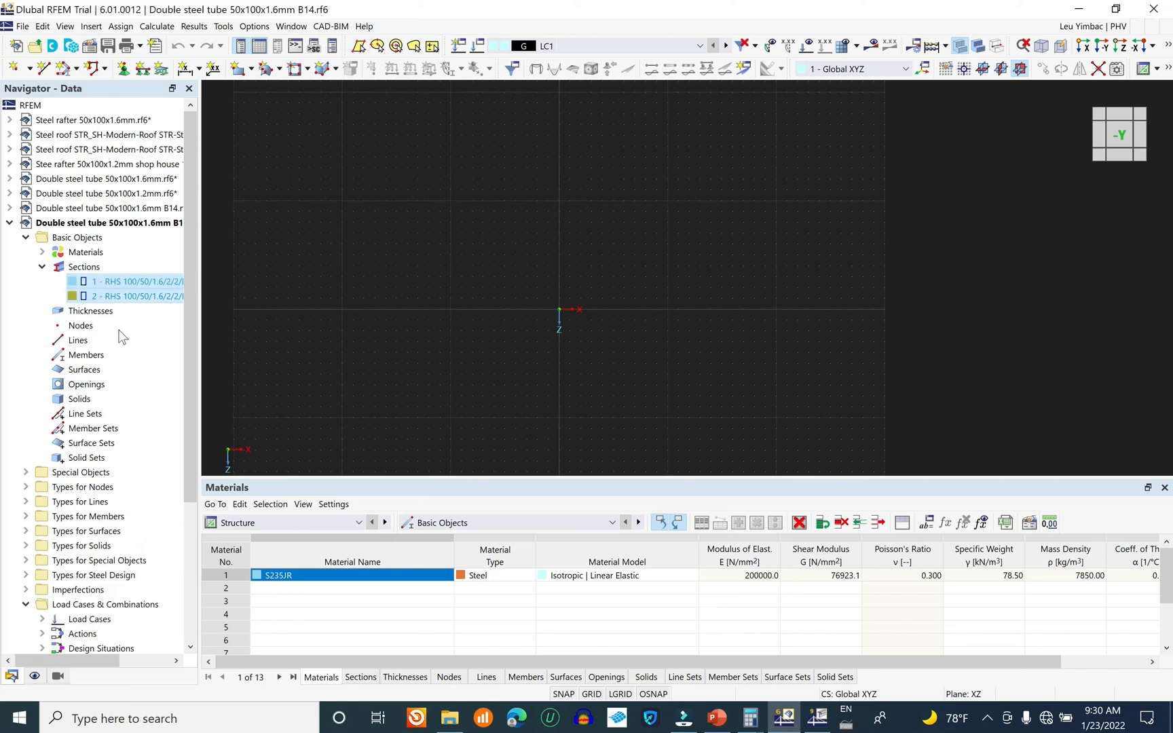
right_click(141, 286)
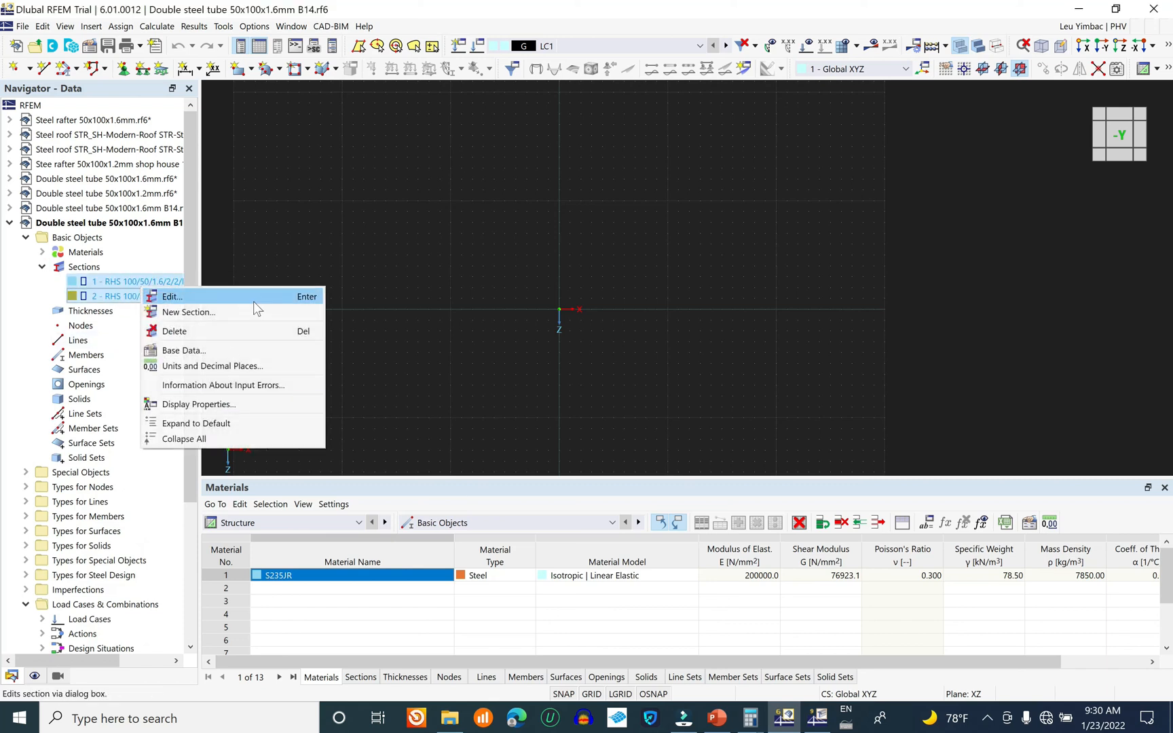
left_click(234, 331)
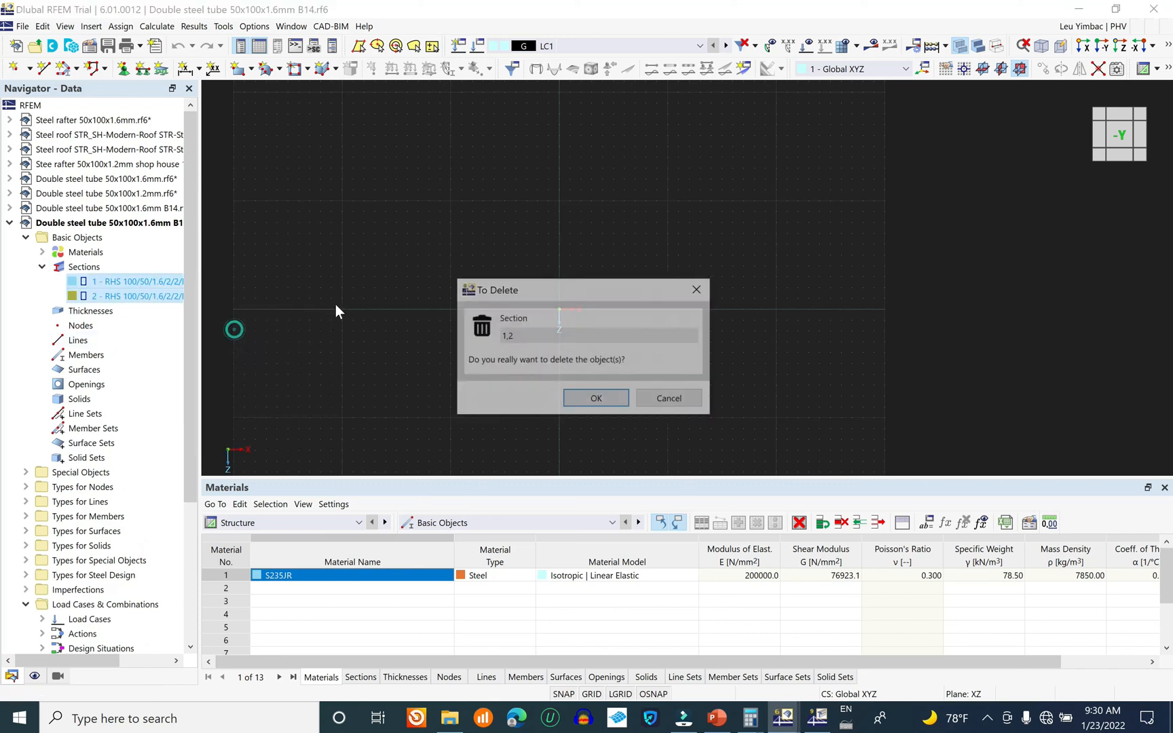
left_click(600, 398)
- Start a new section using the parametric thin-walled rectangular hollow section from the library
right_click(73, 268)
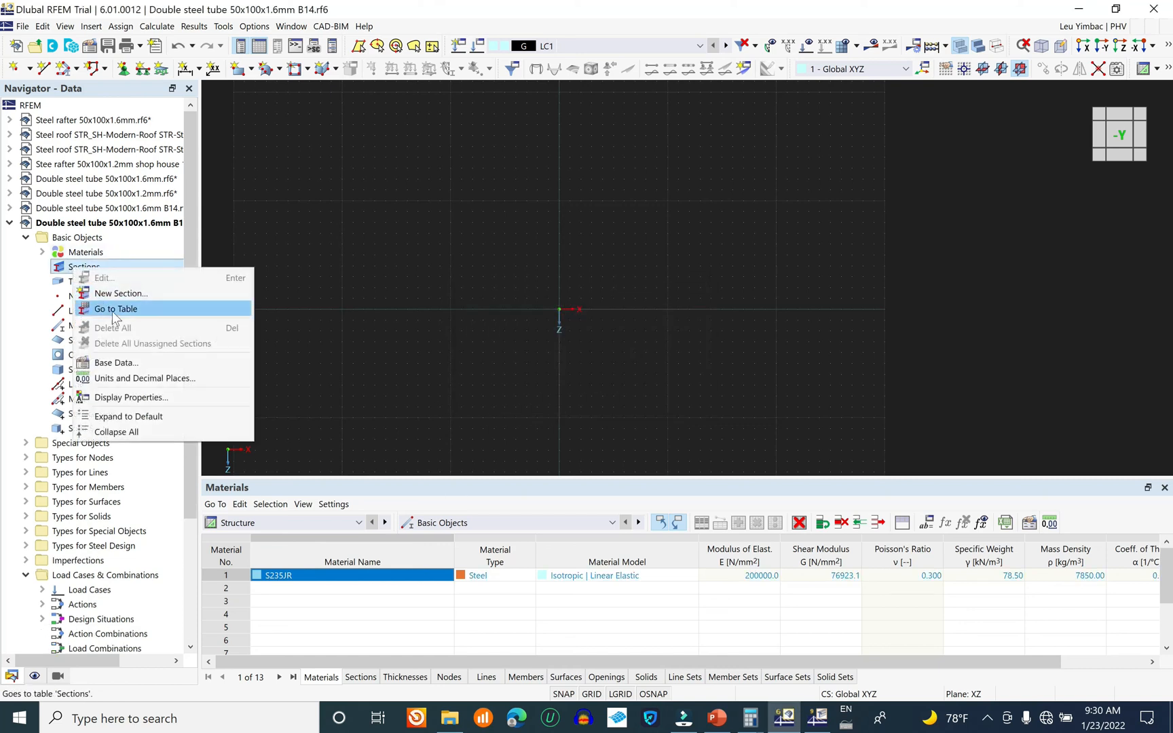
left_click(140, 292)
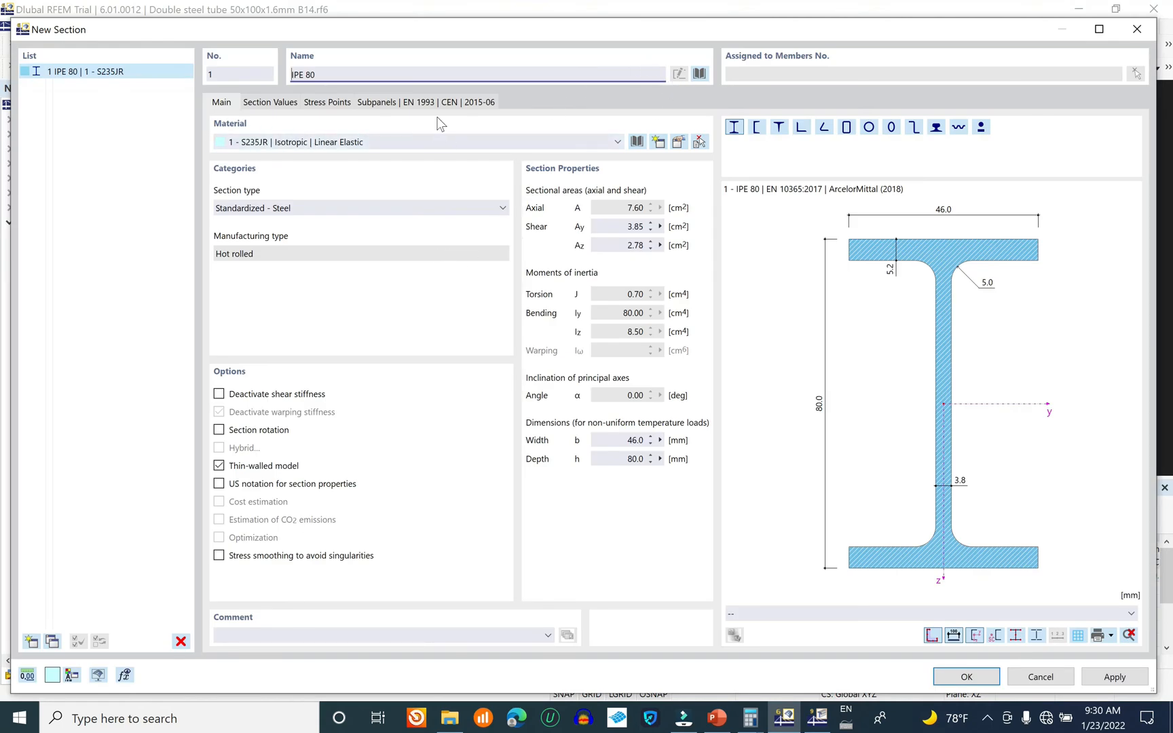
left_click(700, 74)
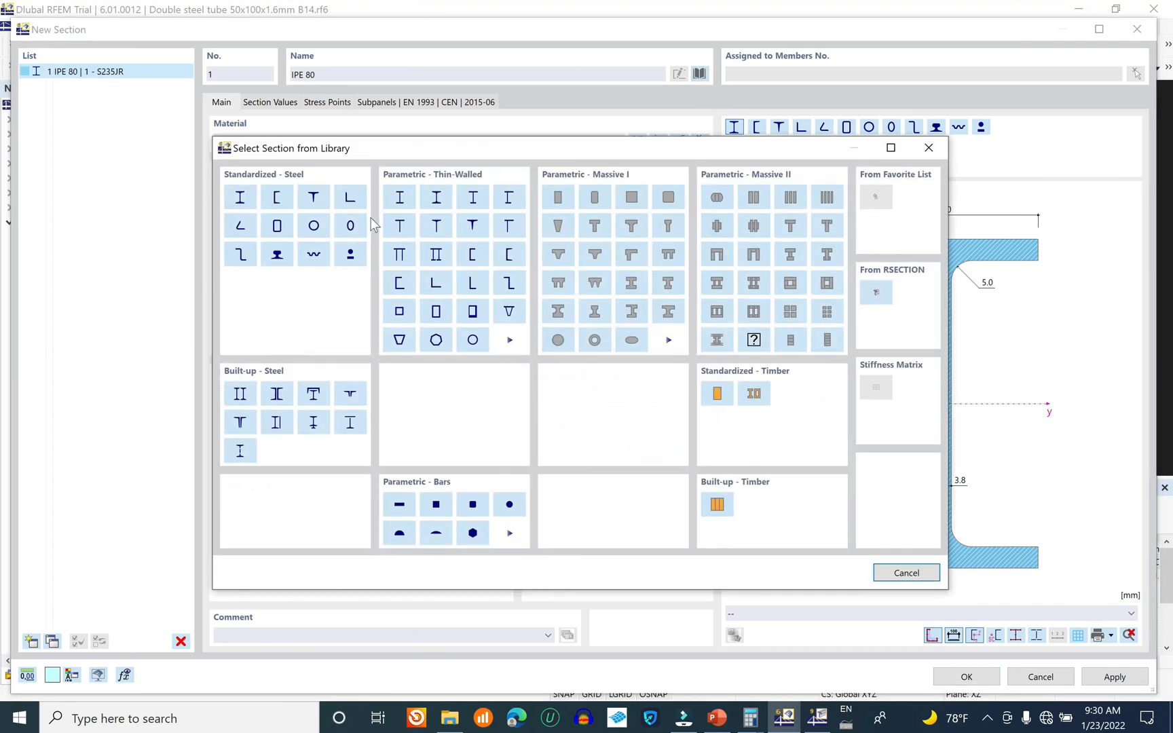
left_click(473, 310)
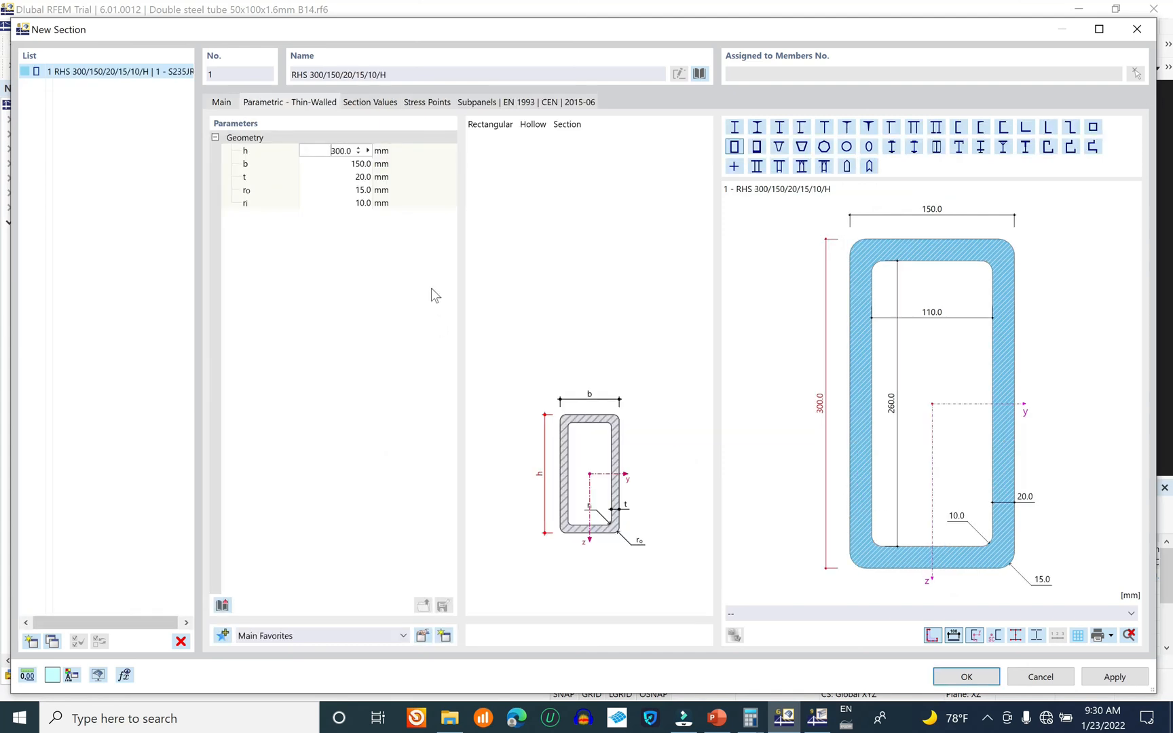
- Set the first hollow section's height h to 100 mm, width b to 50 mm and thickness t to 1.6 mm
double_click(321, 147)
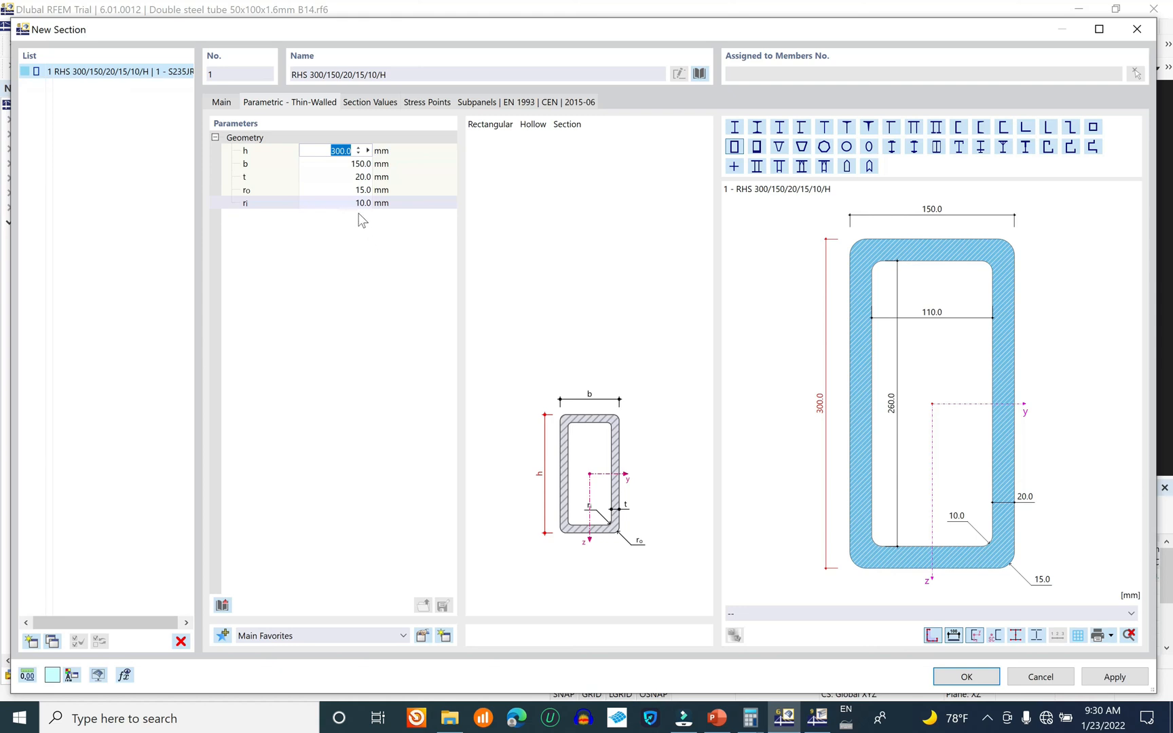
type("100")
left_click(350, 166)
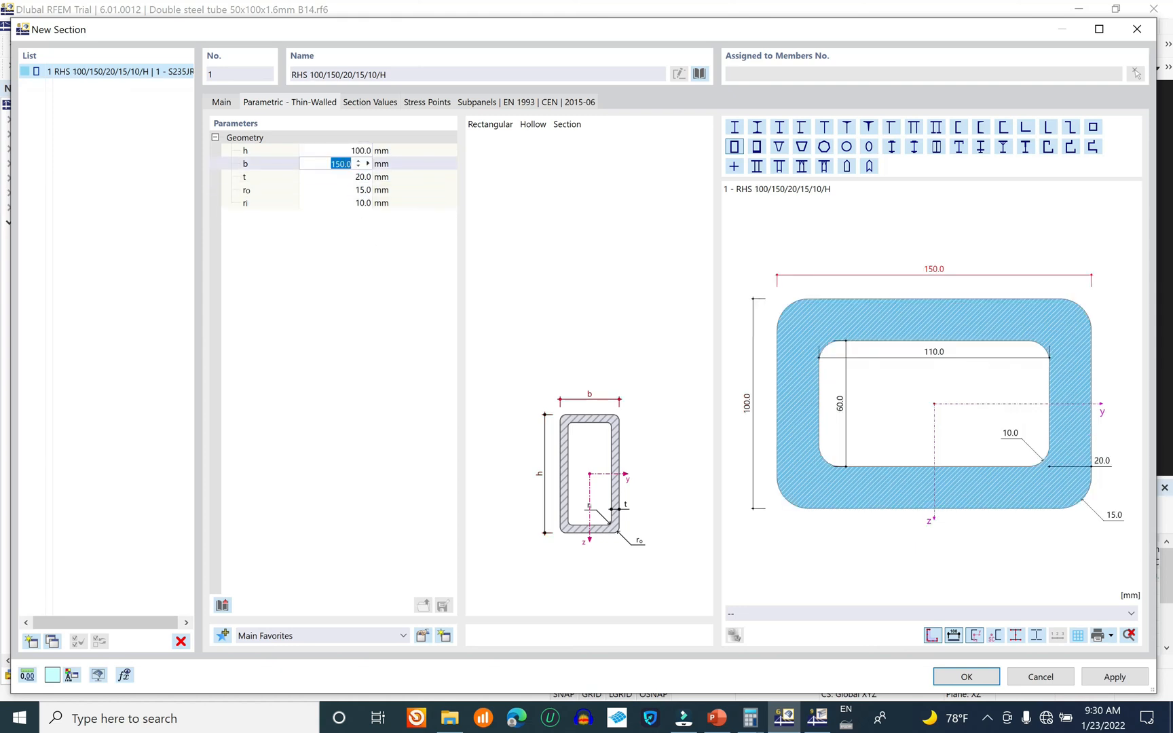
type("50")
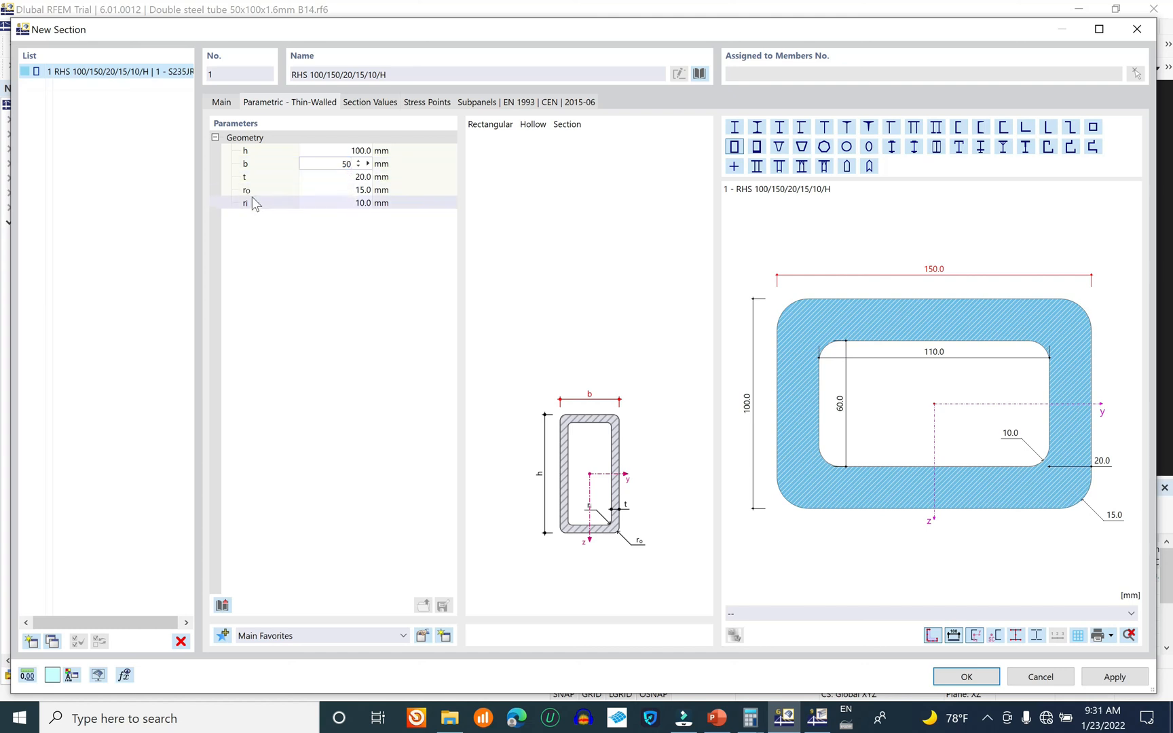
left_click(343, 177)
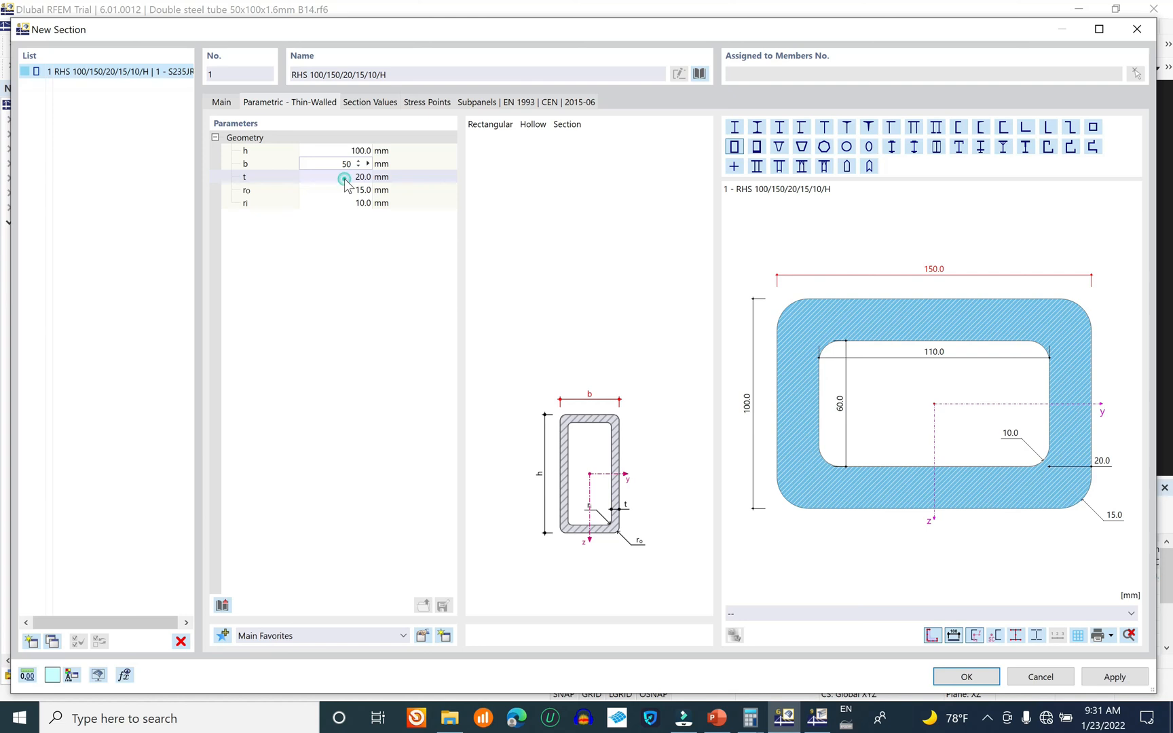
type("1.")
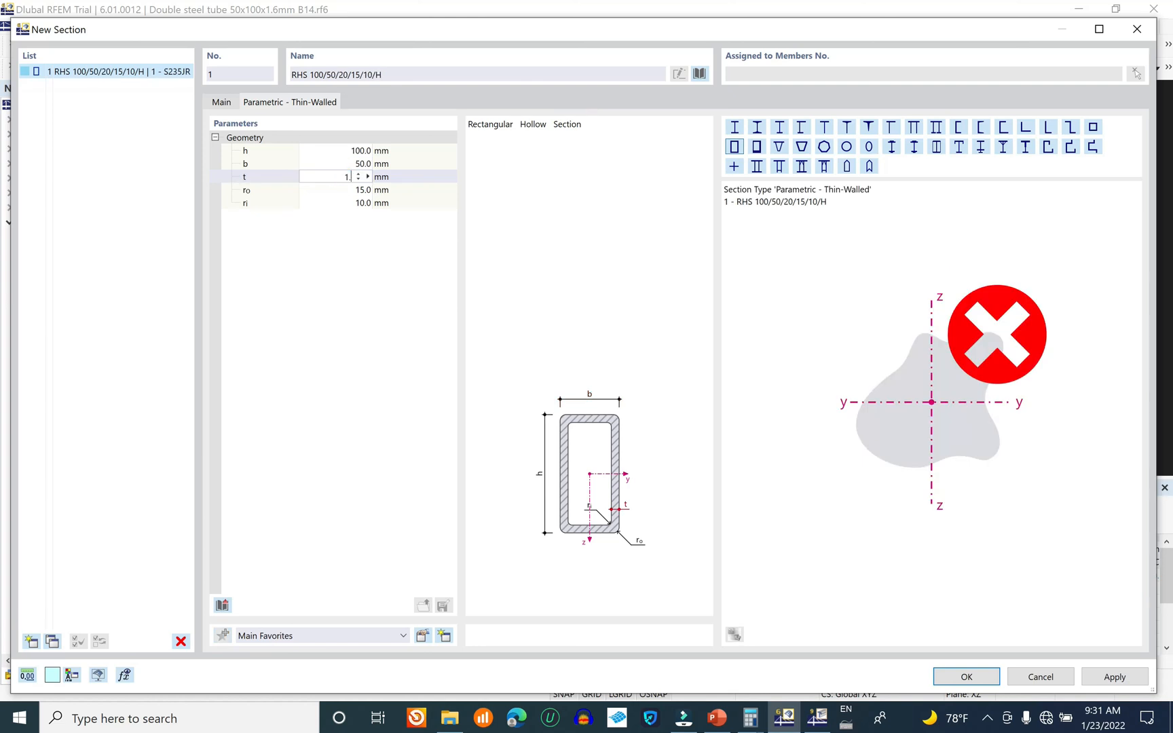
type("6")
- Set the outer radius ro and inner radius ri to 2 mm each and accept the first section
left_click(346, 190)
type("2")
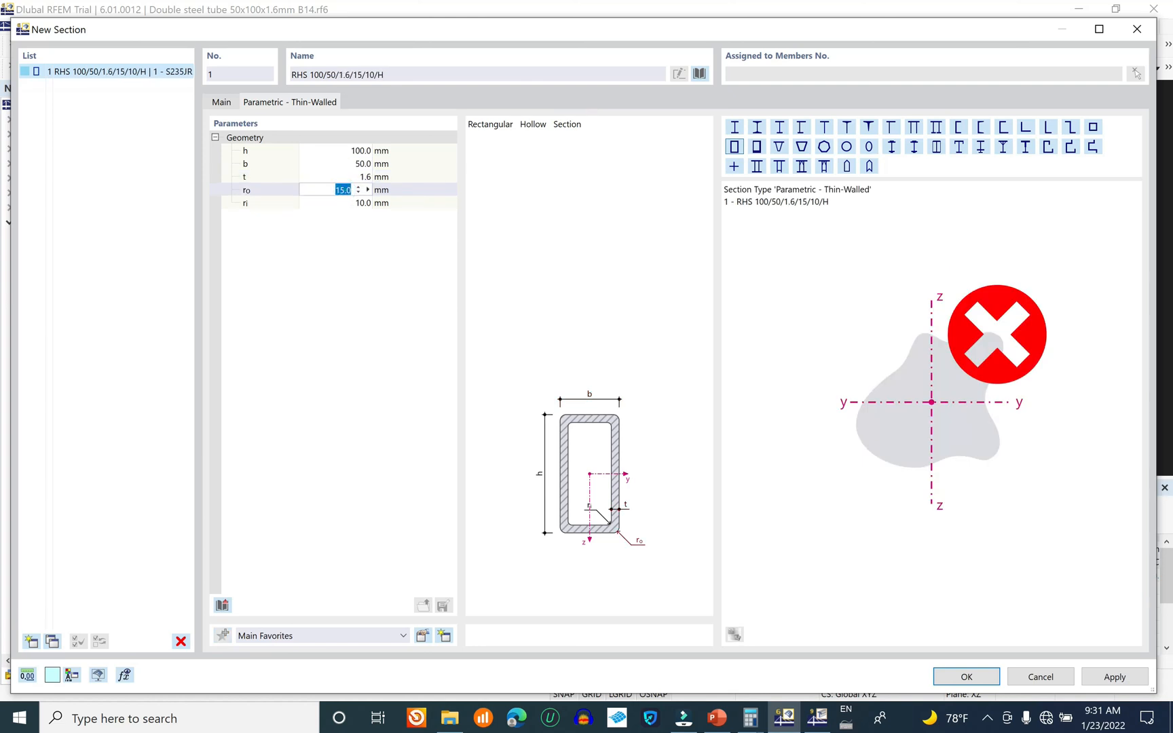
left_click(343, 202)
type("2")
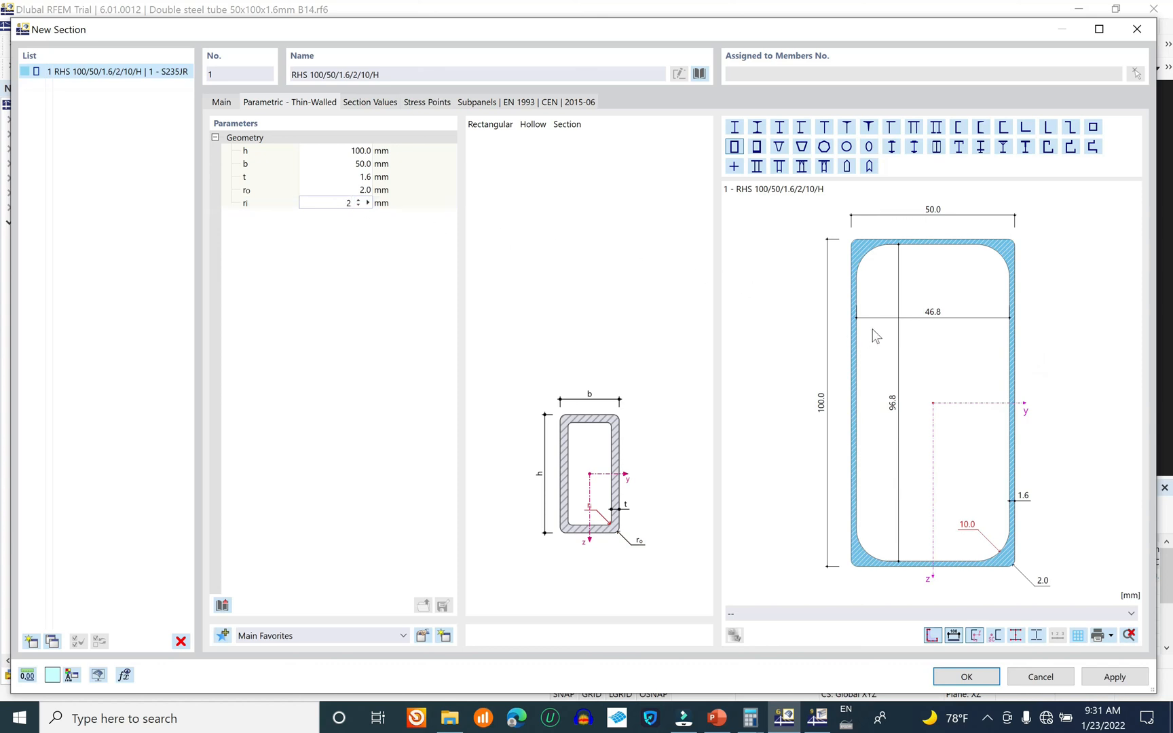
key("Return")
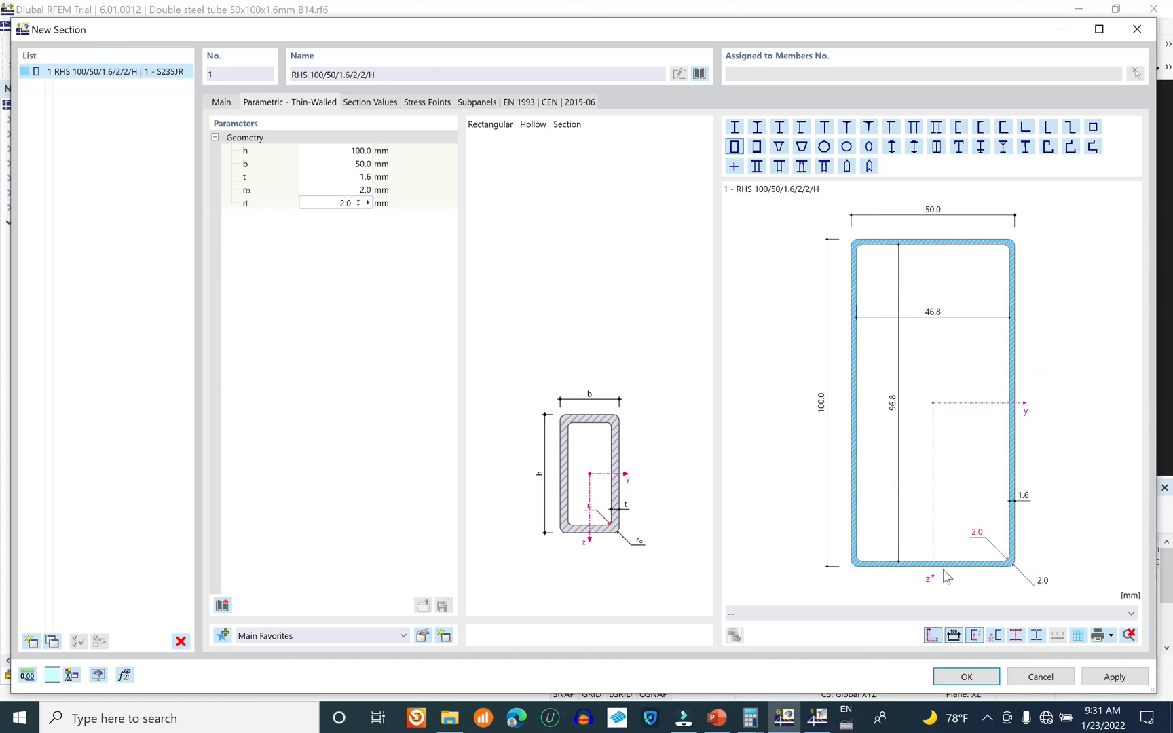
left_click(939, 676)
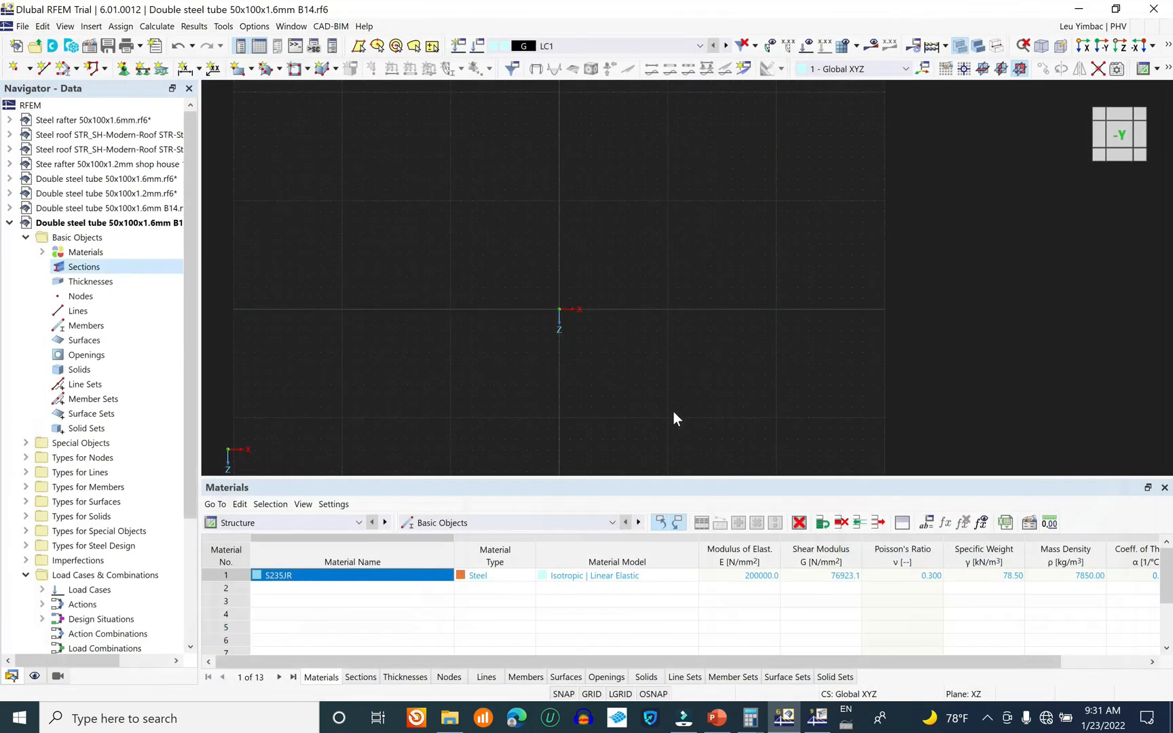
- Start a second new section using the parametric thin-walled rectangular hollow shape
right_click(93, 268)
left_click(133, 296)
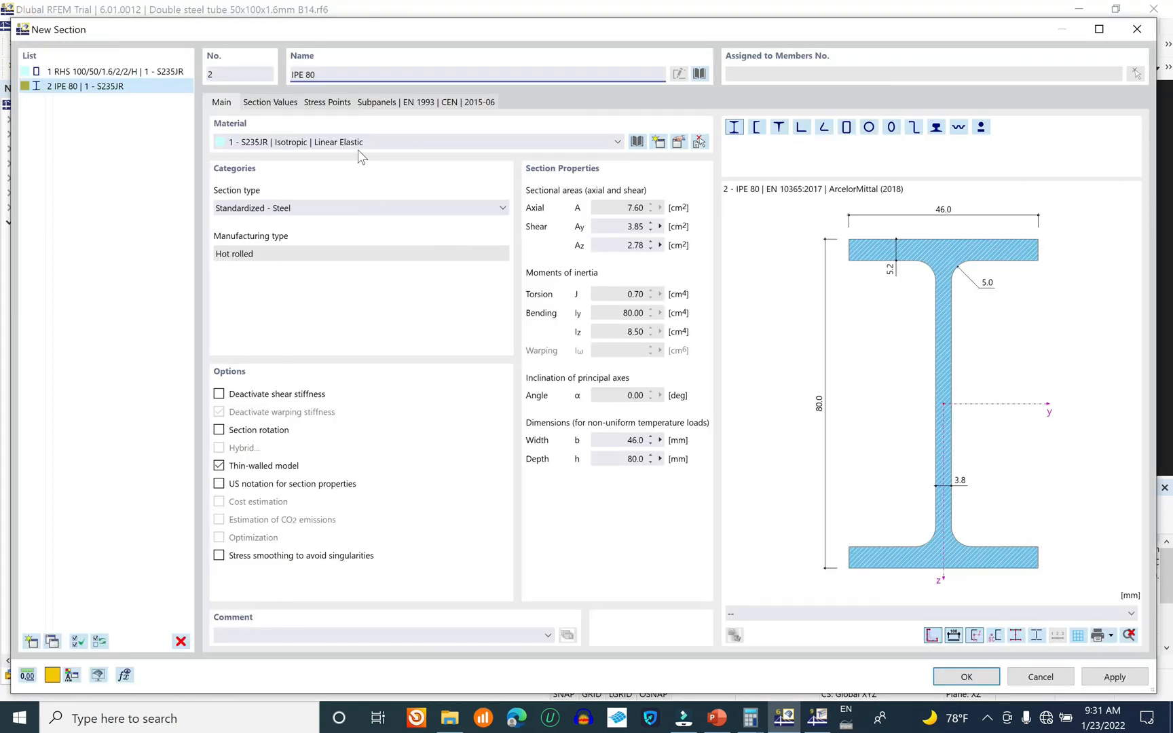
left_click(700, 73)
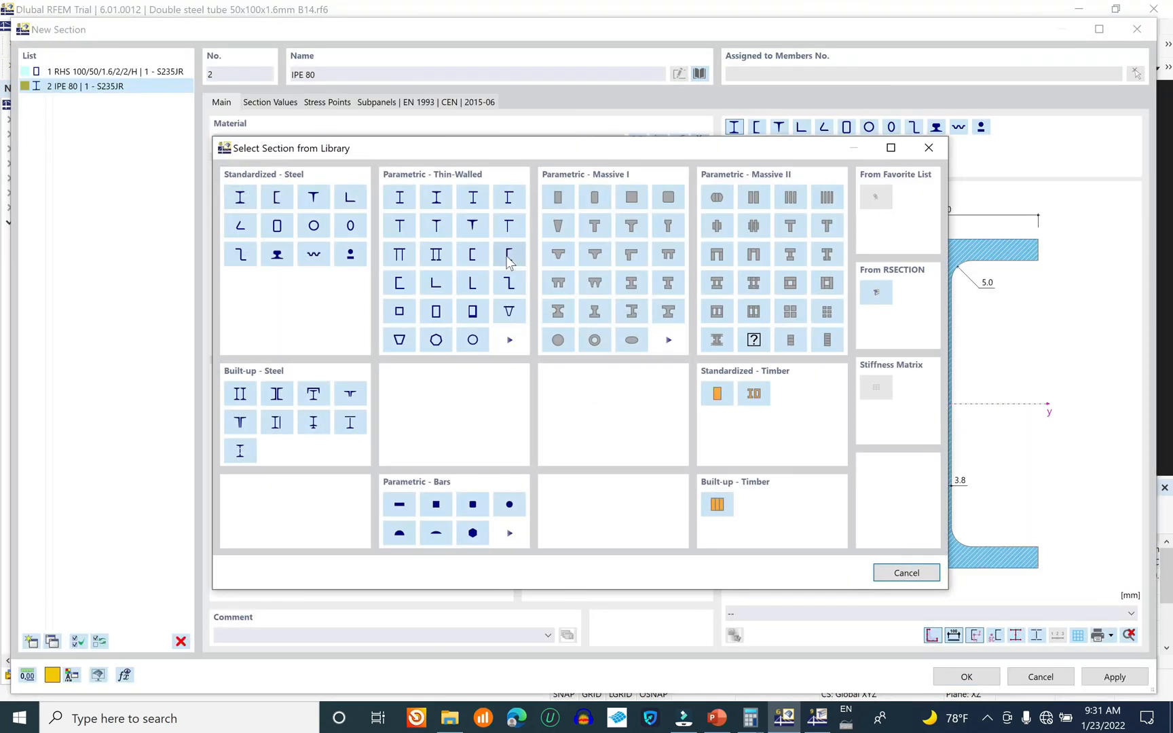
key("Escape")
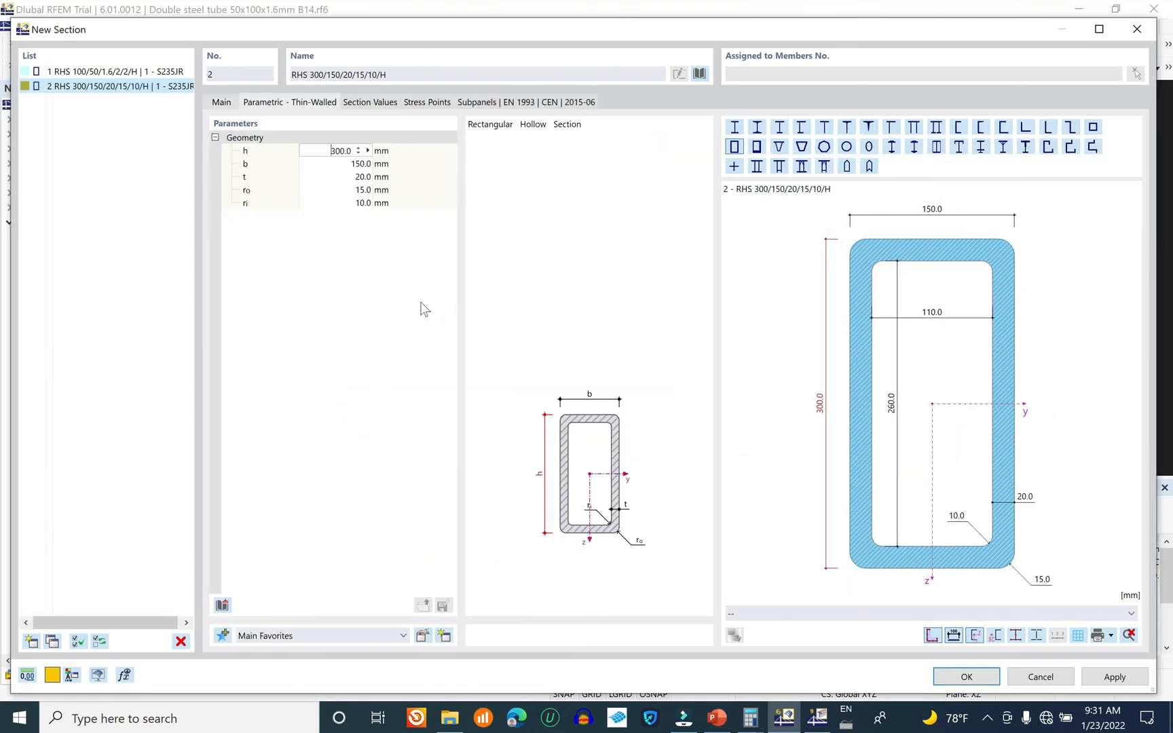
- Set the second hollow section's height h to 100 mm, width b to 50 mm and thickness t to 1.6 mm
double_click(326, 149)
key("Tab")
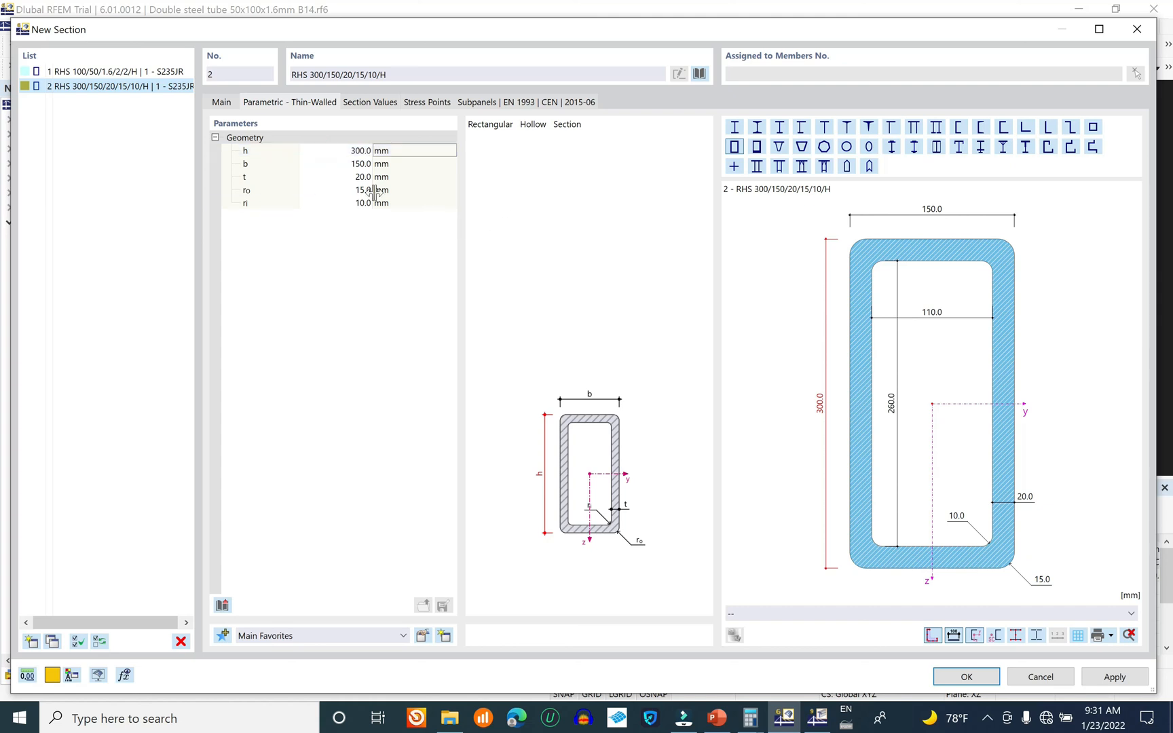
left_click(357, 152)
type("100")
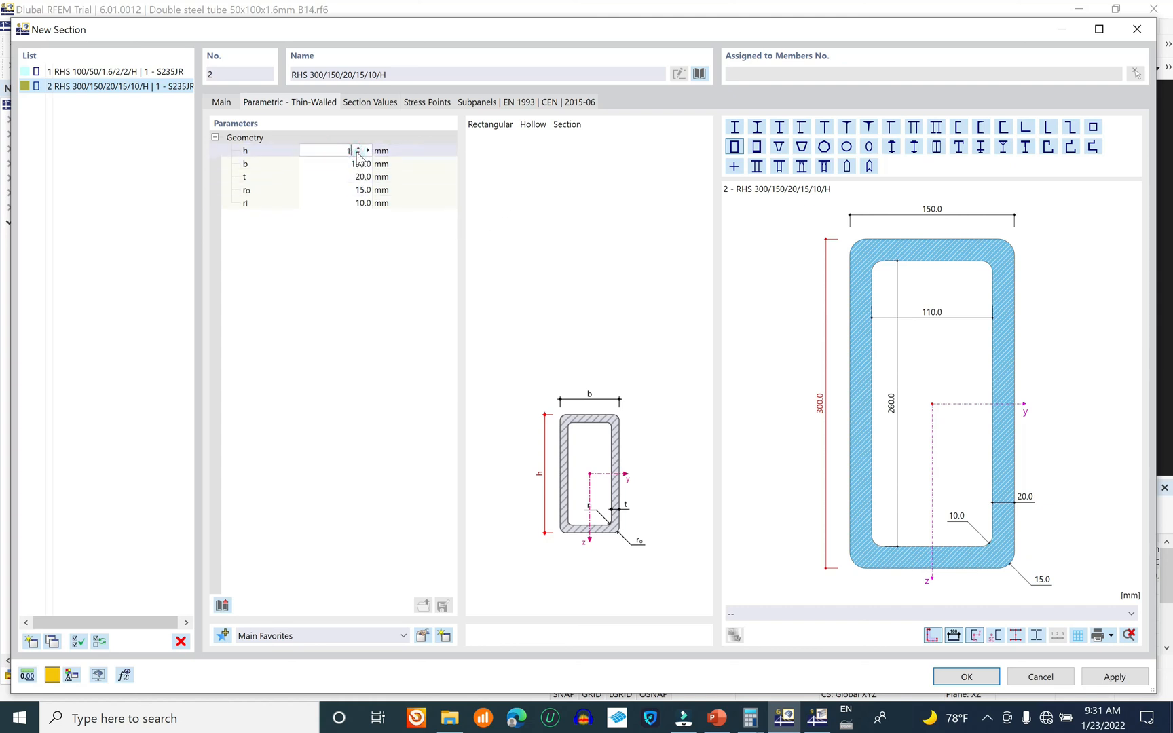
left_click(349, 165)
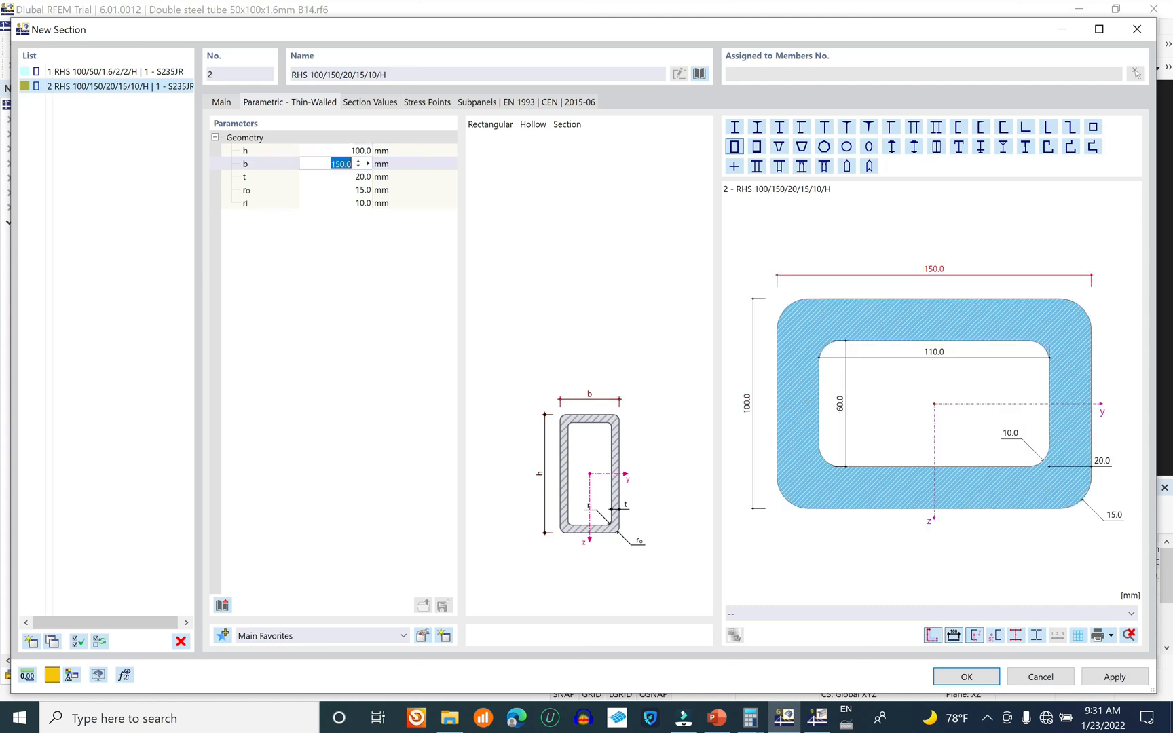
type("50")
left_click(352, 178)
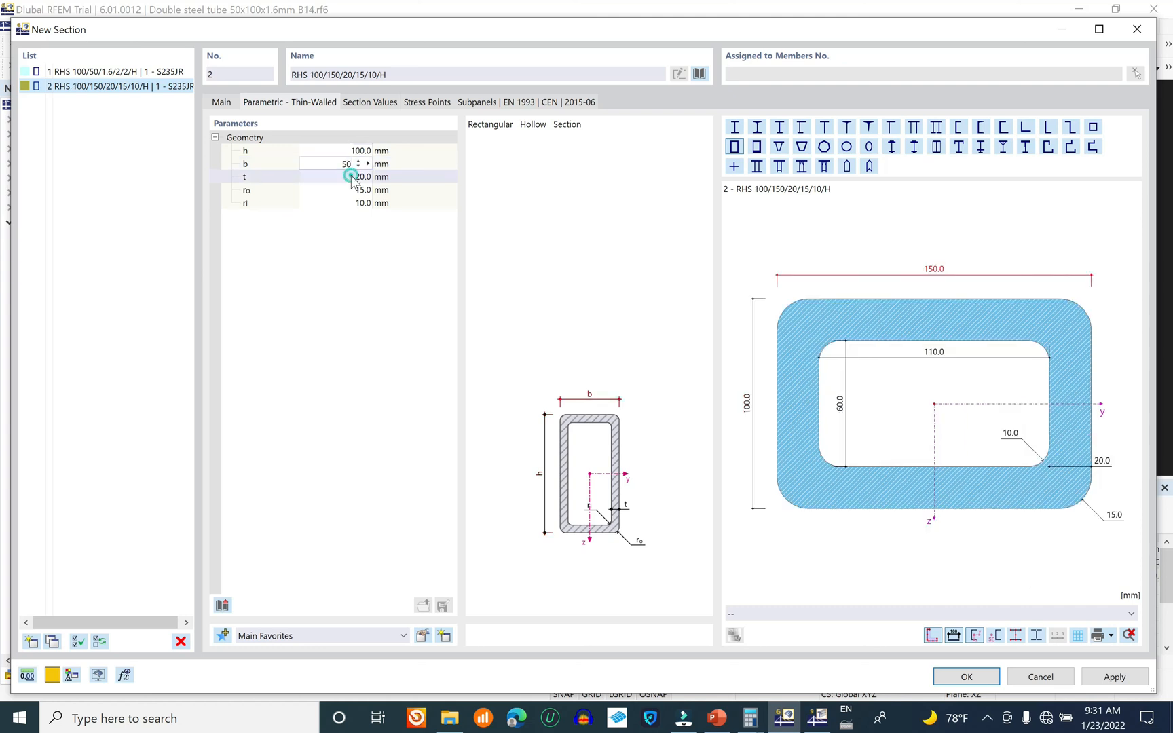
type("1.")
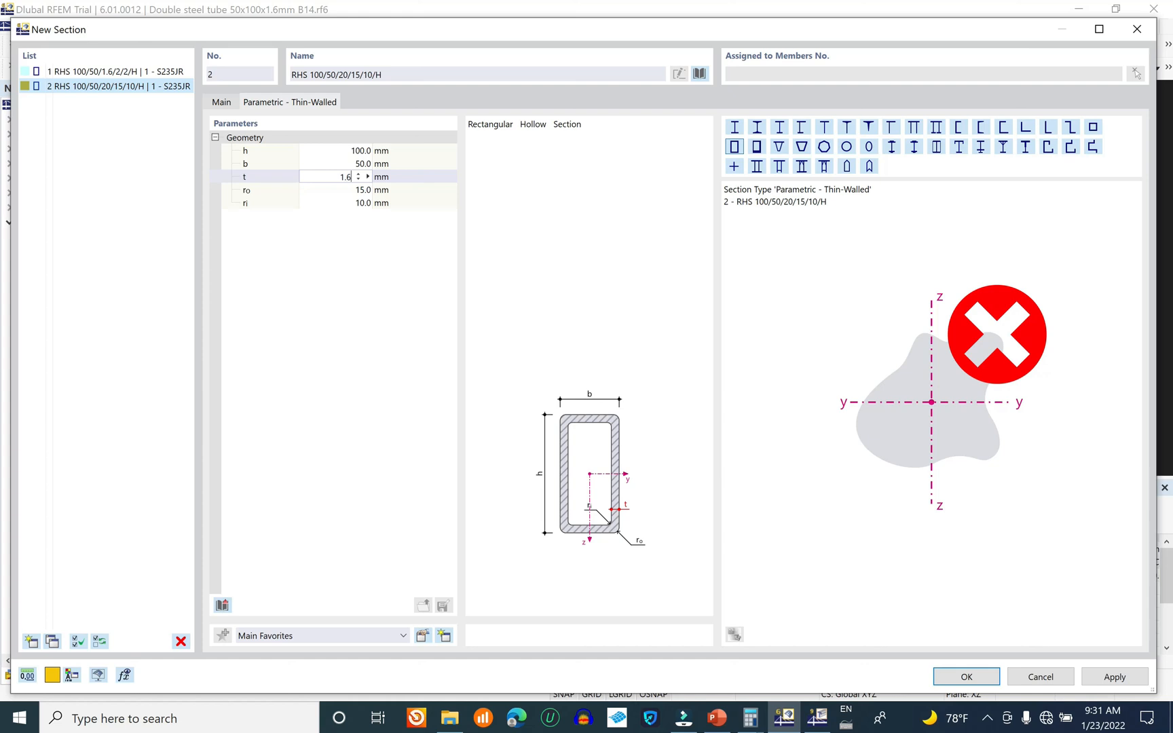
type("6")
- Set the second section's outer radius ro and inner radius ri to 2 mm each and accept the section
left_click(350, 190)
type("2")
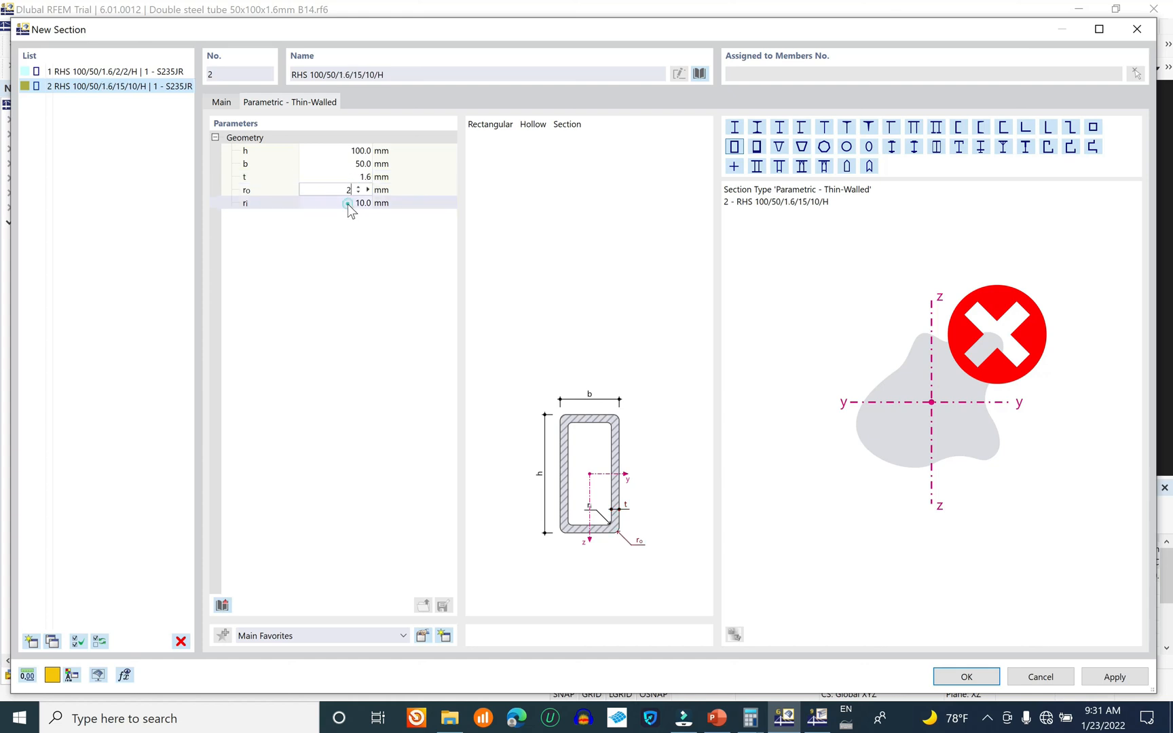
left_click(348, 204)
type("2")
left_click(352, 191)
left_click(975, 671)
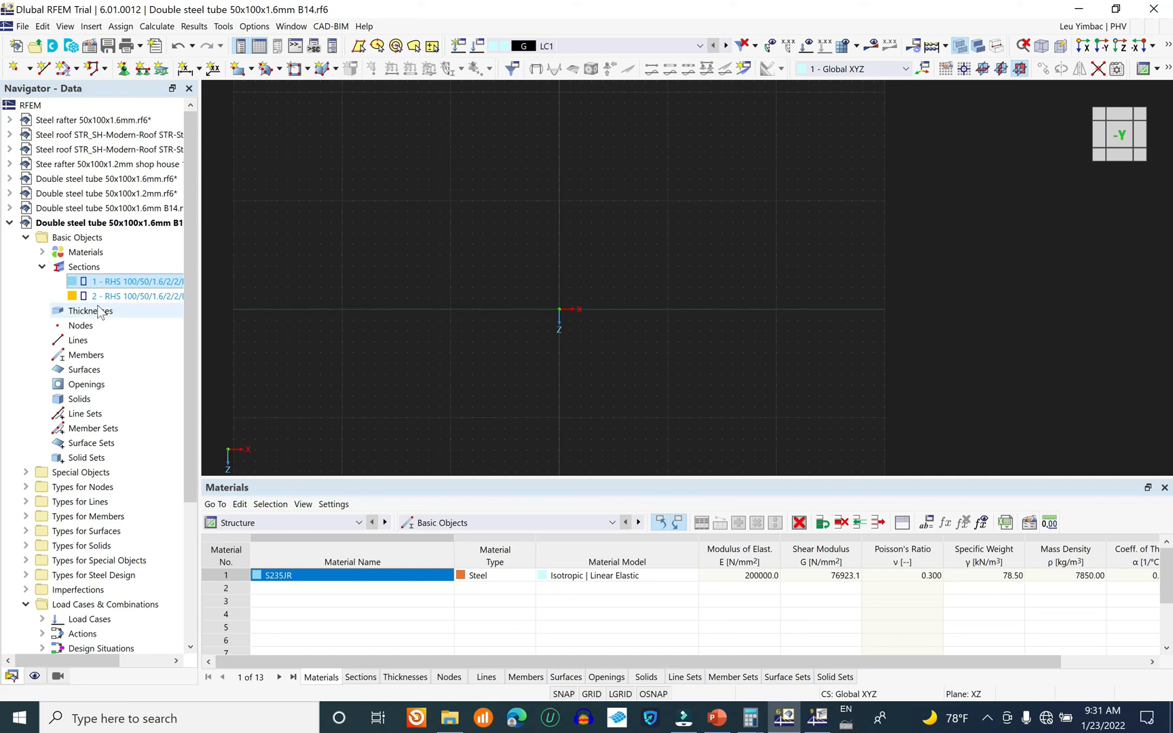
- Start a continuous general member of type Beam with a uniform section 1 - RHS 100/50/1.6/2/2/H in S235JR
left_click(77, 70)
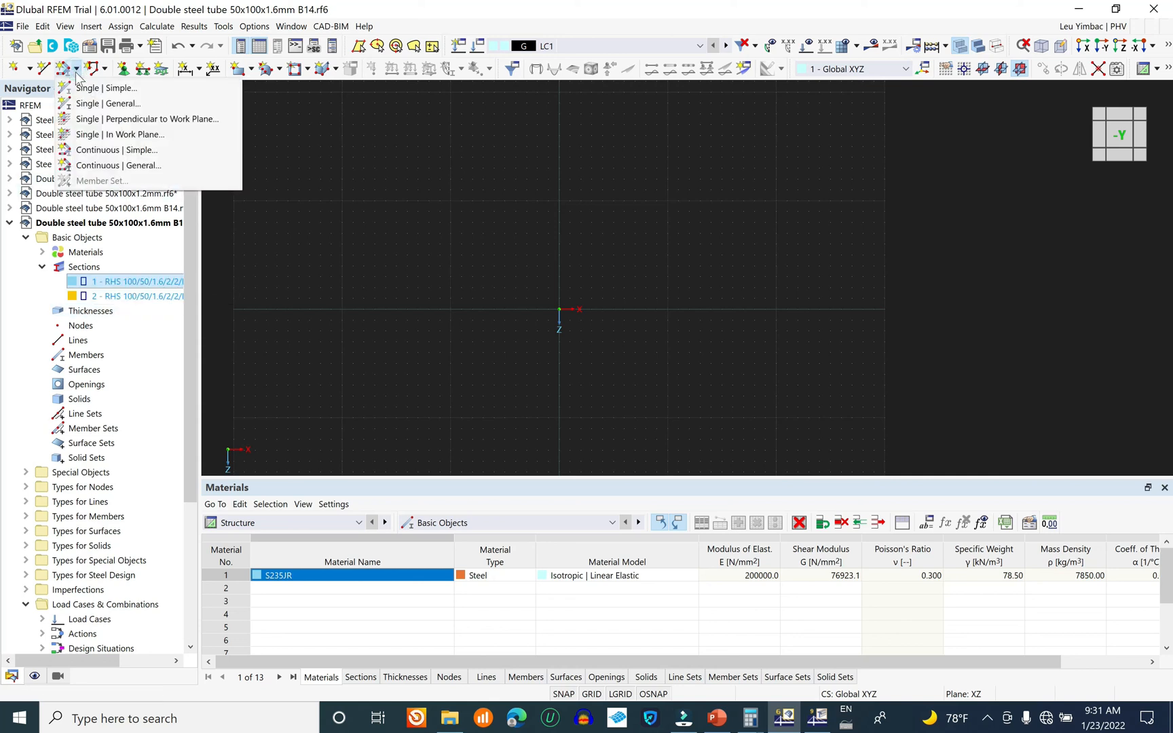
left_click(164, 166)
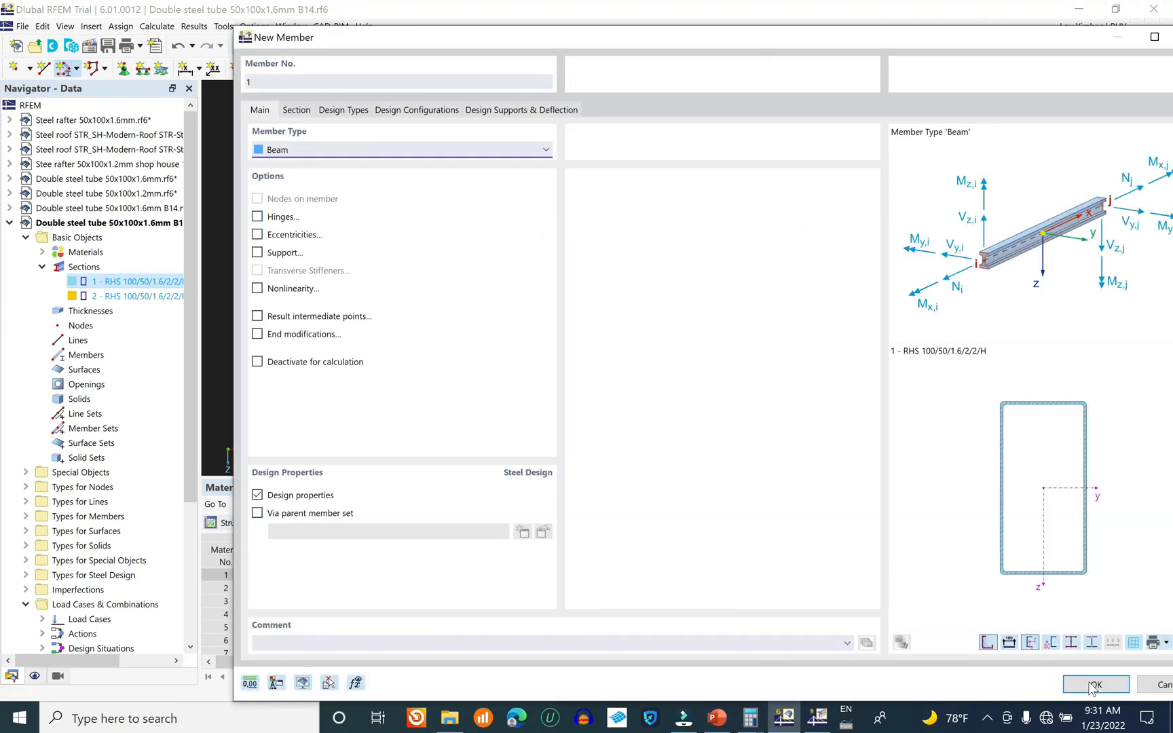
left_click(297, 110)
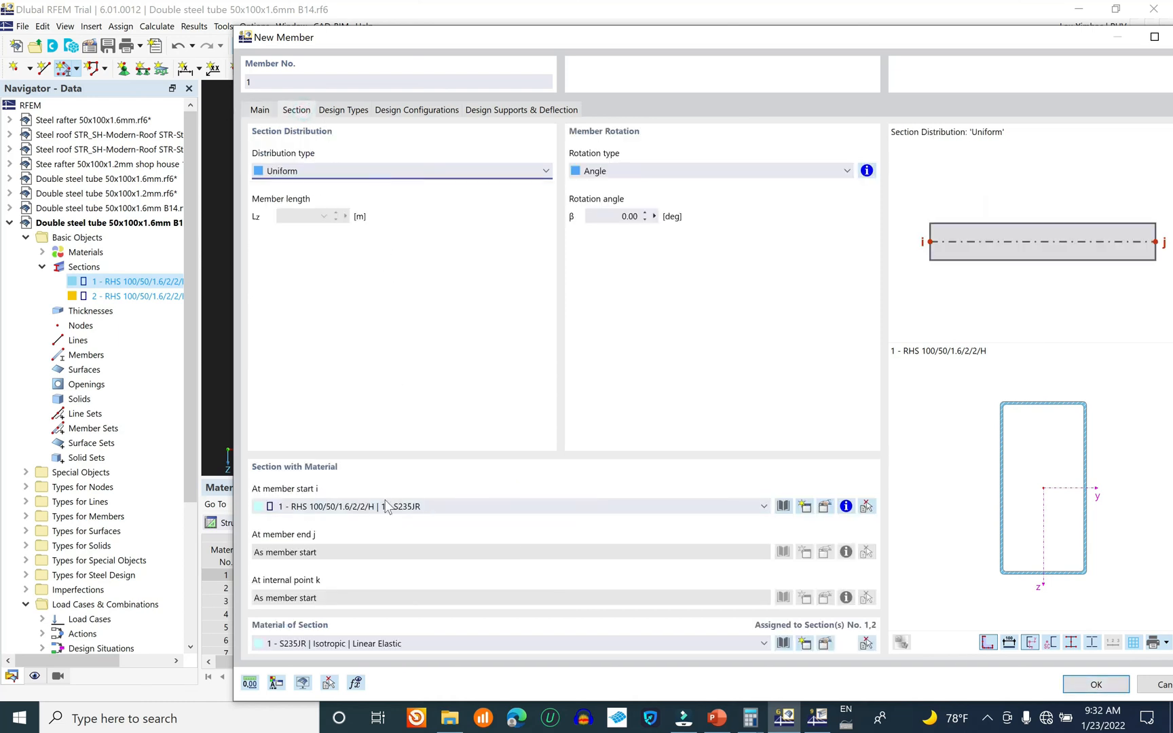
left_click(1081, 684)
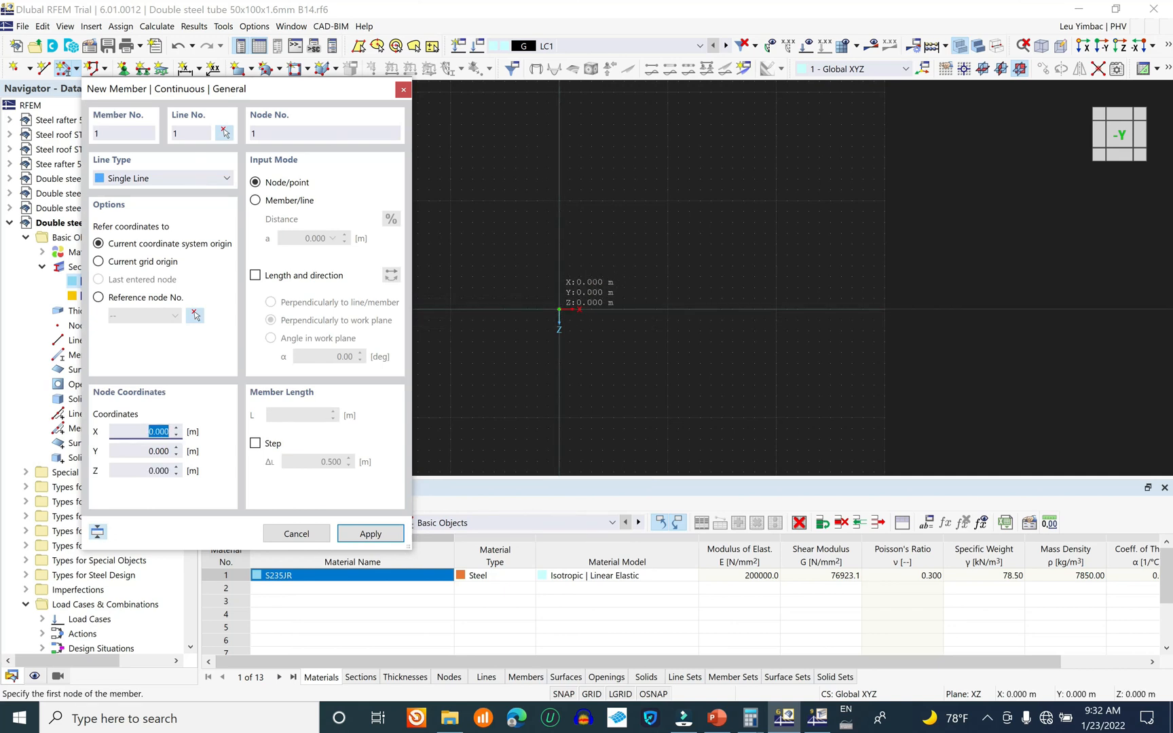
- Place the first member from the origin along the X axis with a length of 11.192 m
left_click(559, 310)
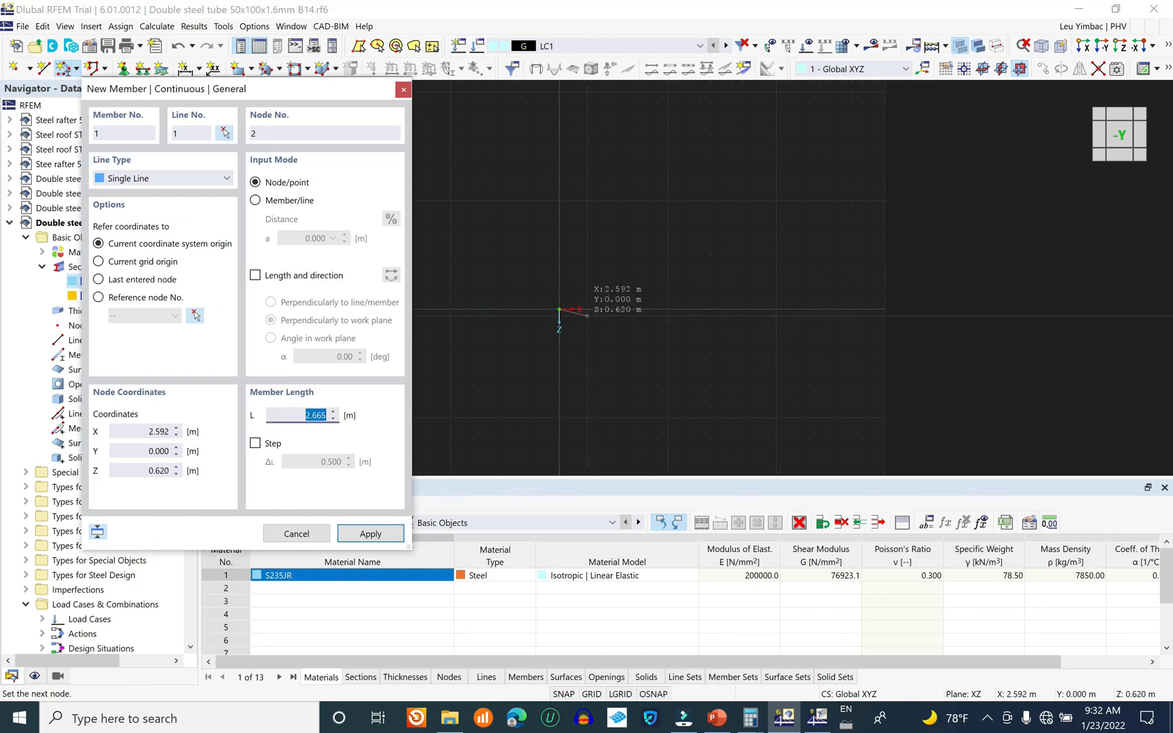
scroll(626, 300, "up", 3)
scroll(688, 310, "up", 2)
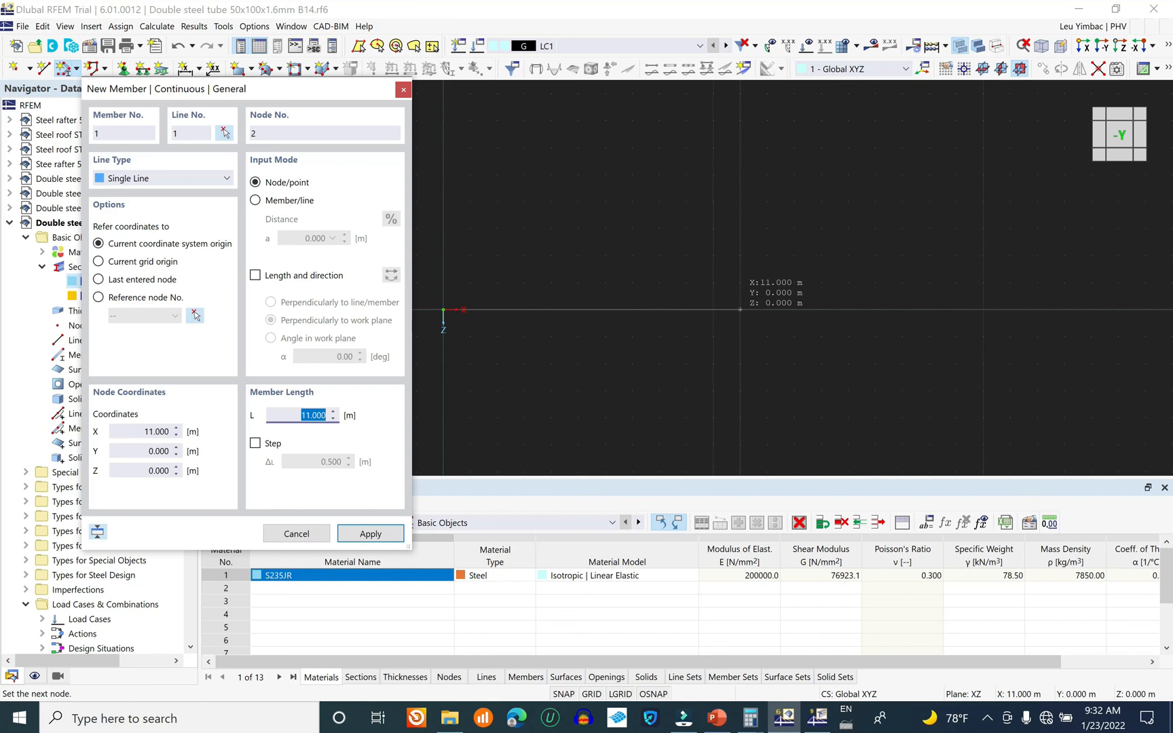
type("7.623")
key("Return")
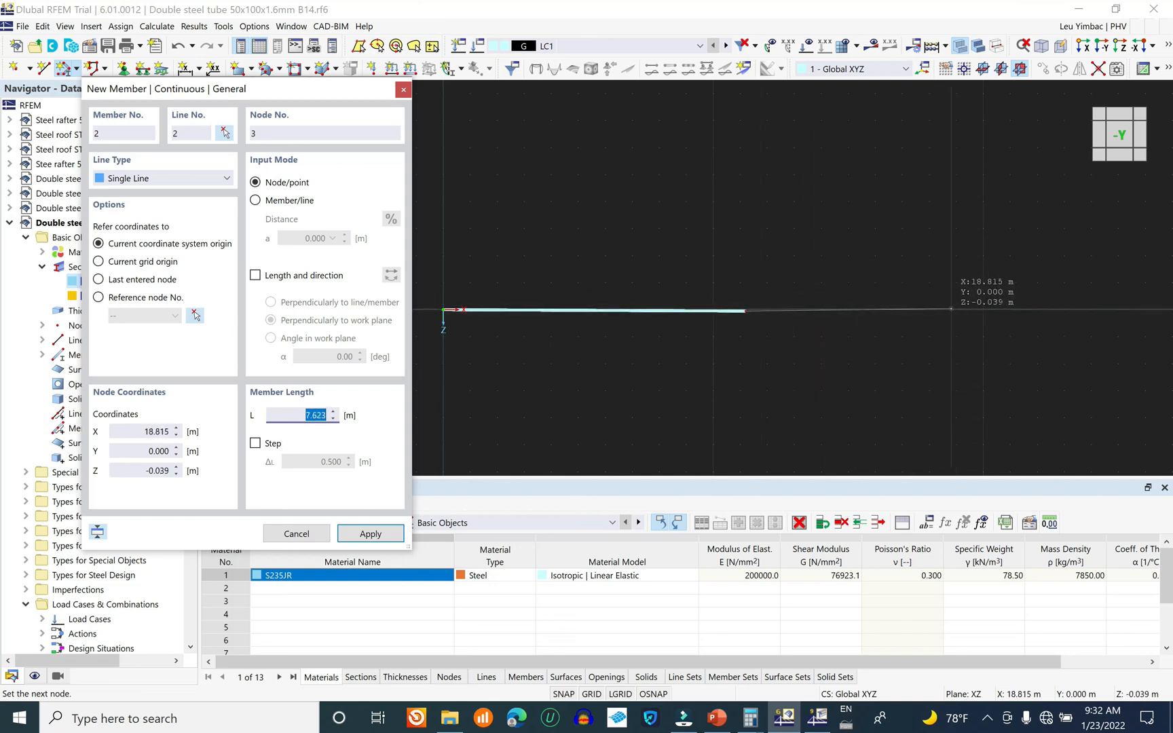
- Add a second member 1.3 m long continuing from the first member's end and finish the member input
type("1")
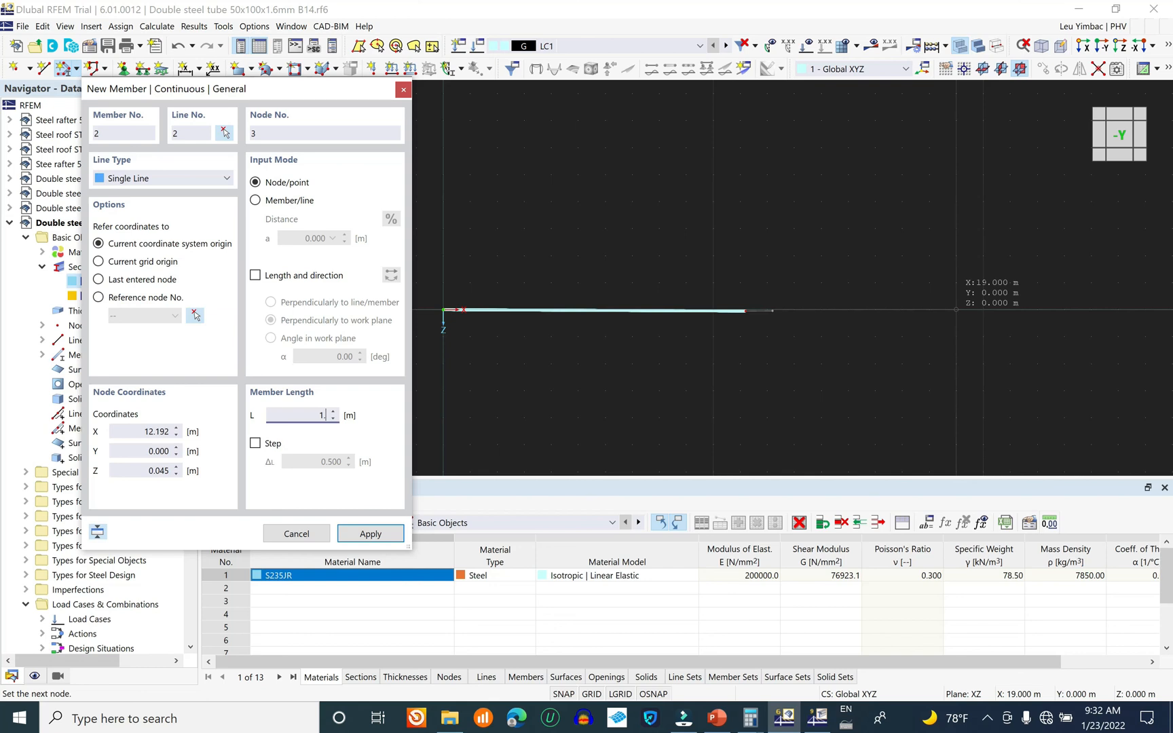
type(".3")
key("Return")
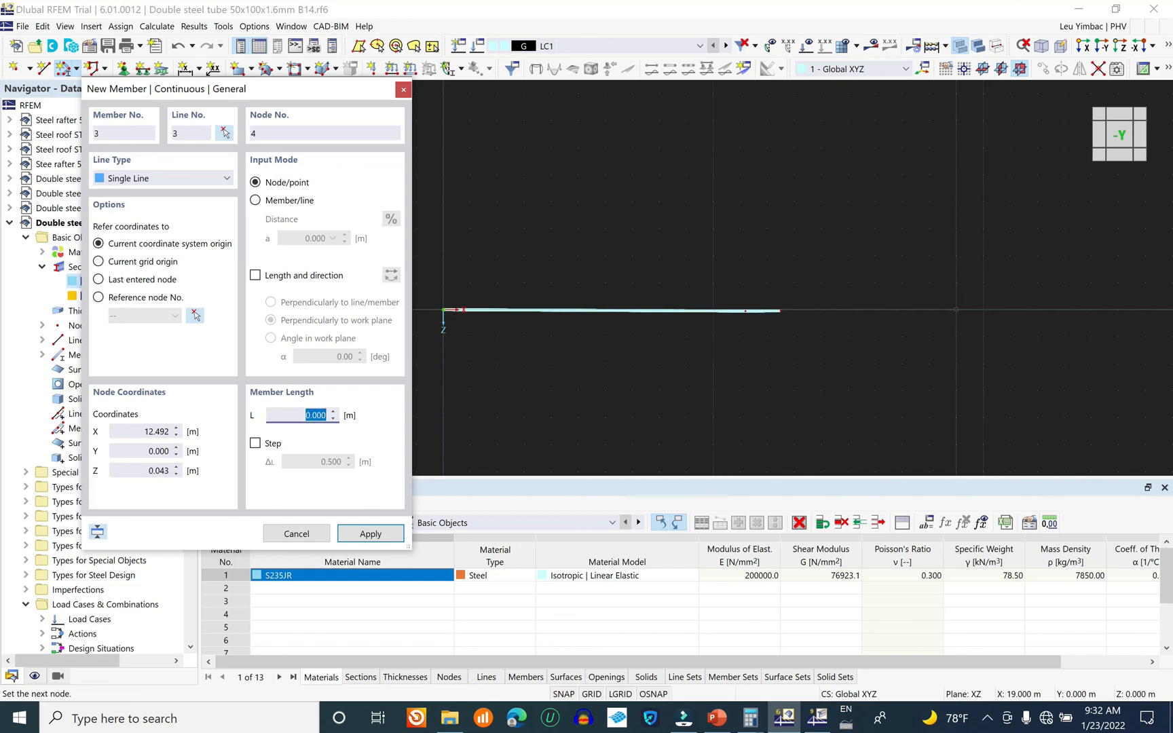
key("Escape")
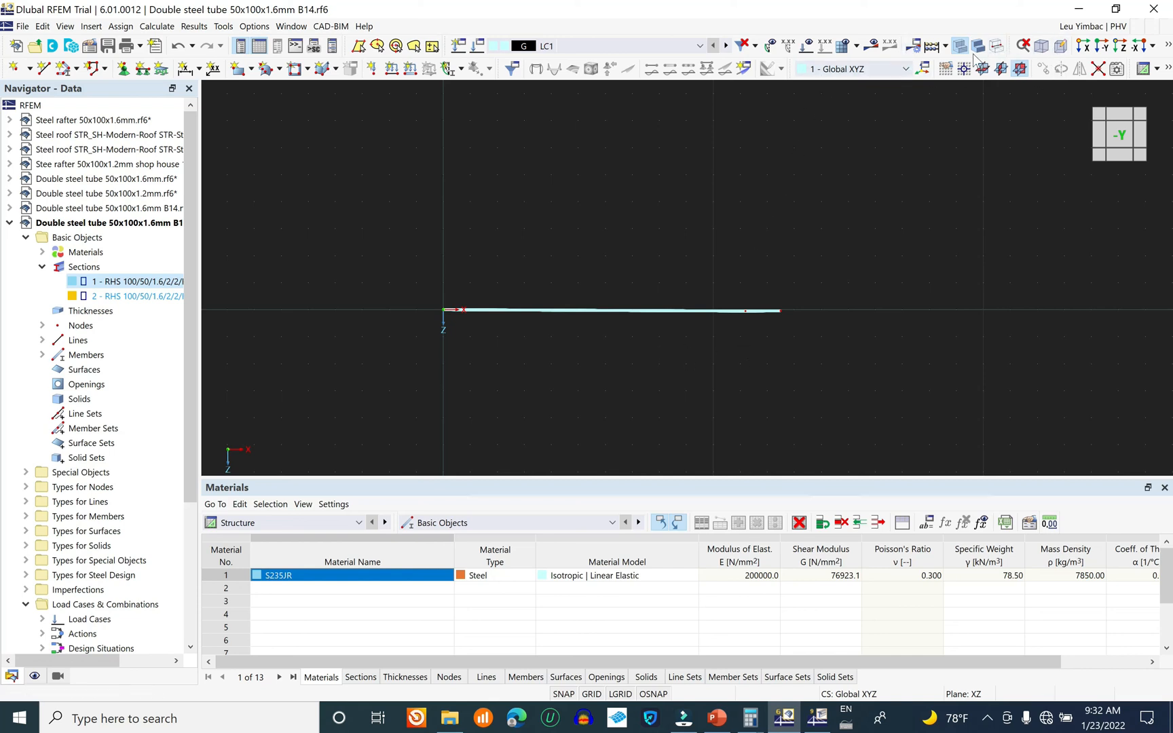
- Display the model as a wireframe to inspect the alignment of the two members
left_click(997, 45)
scroll(706, 312, "up", 3)
scroll(849, 317, "down", 2)
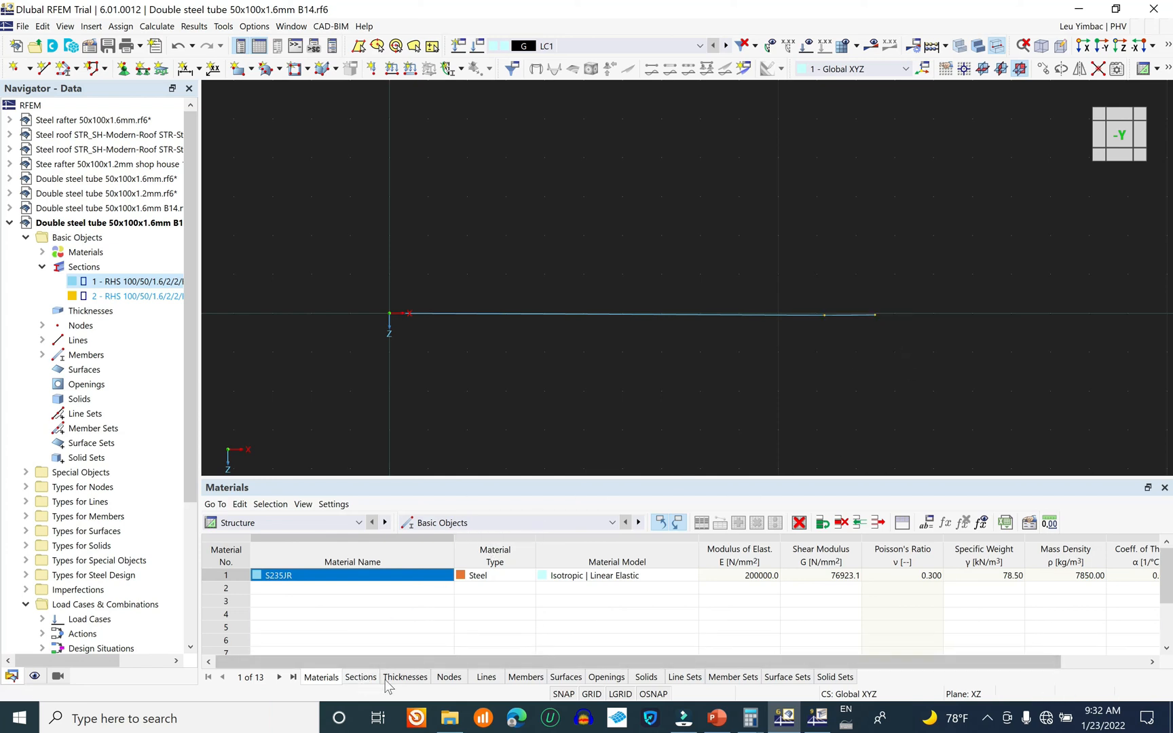
- Set the Z coordinates of nodes 2 and 3 to 0 m and display the model in solid mode
left_click(449, 677)
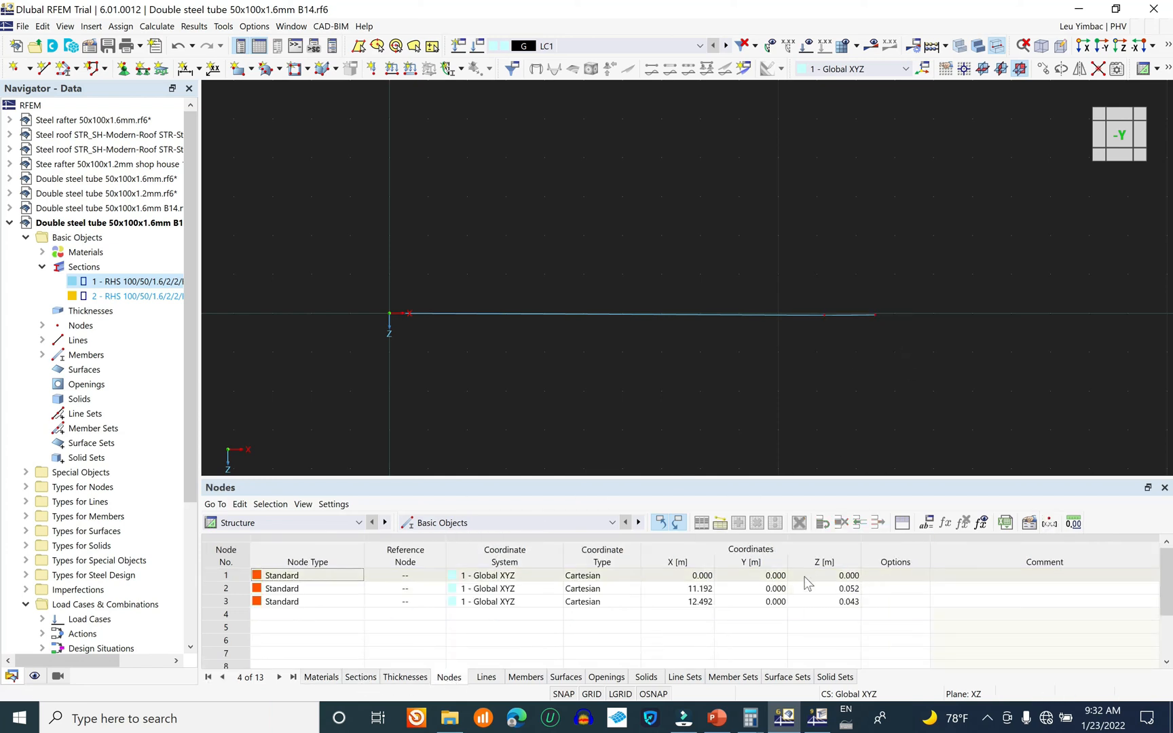
left_click(825, 589)
left_click(832, 589)
type("0")
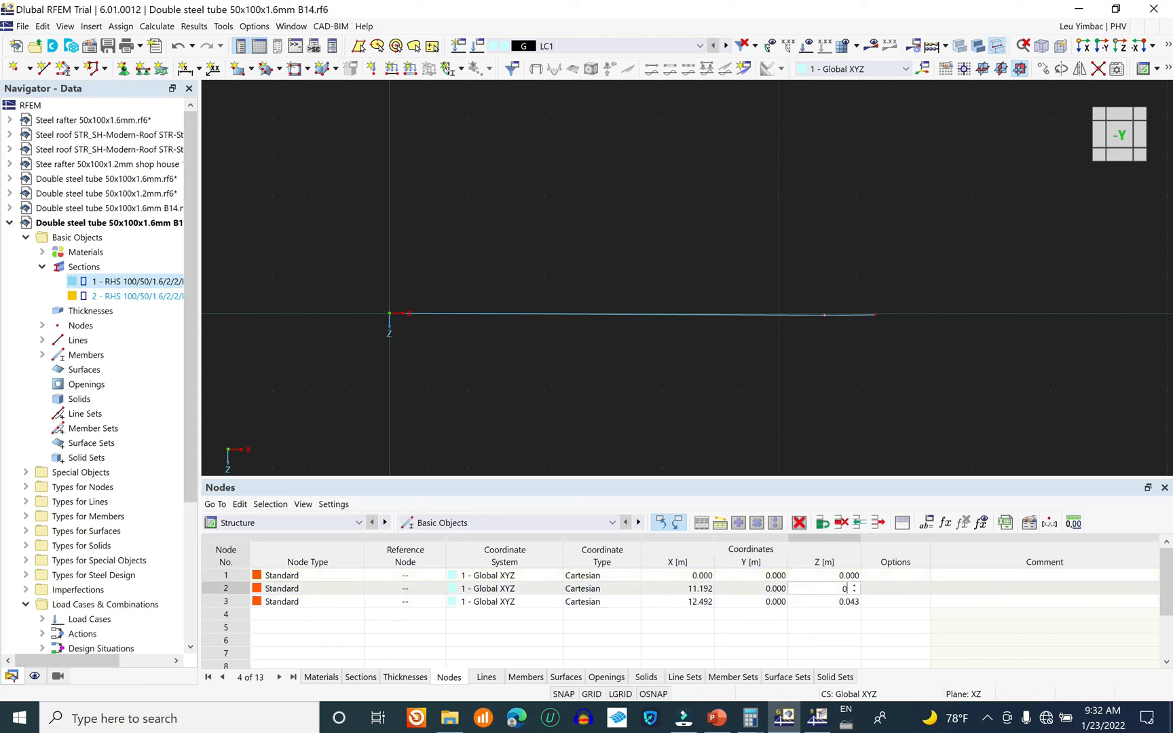
key("Return")
type("0")
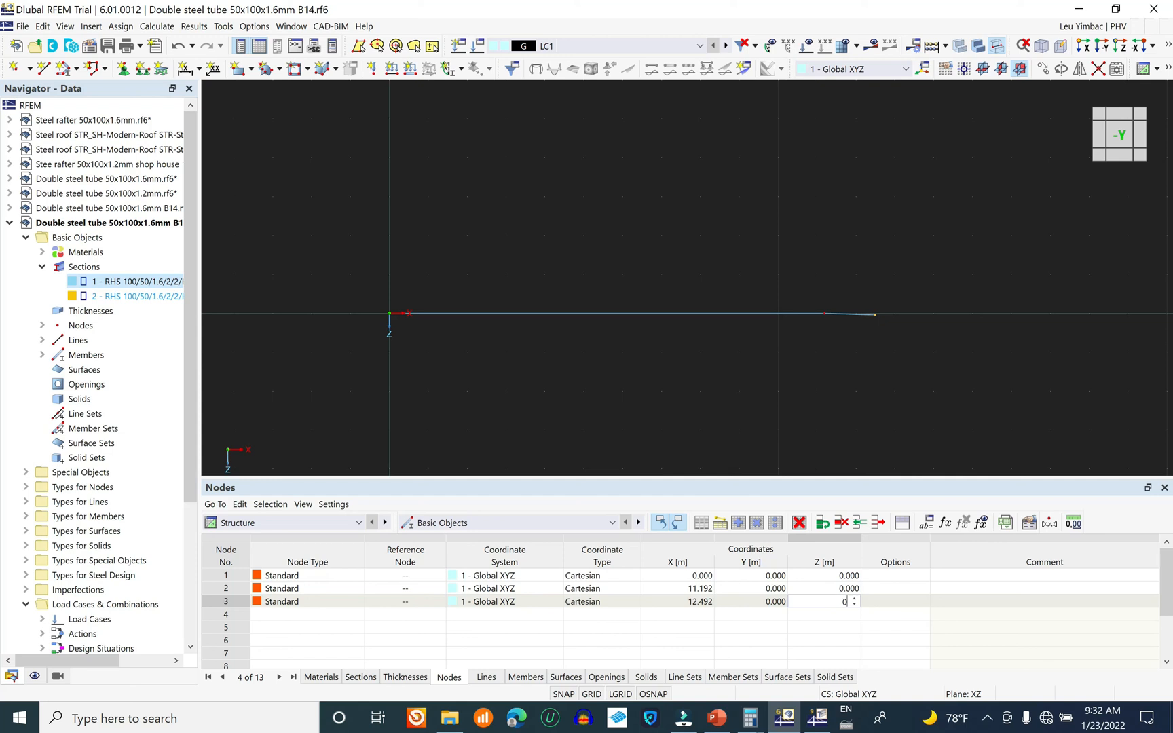
key("Return")
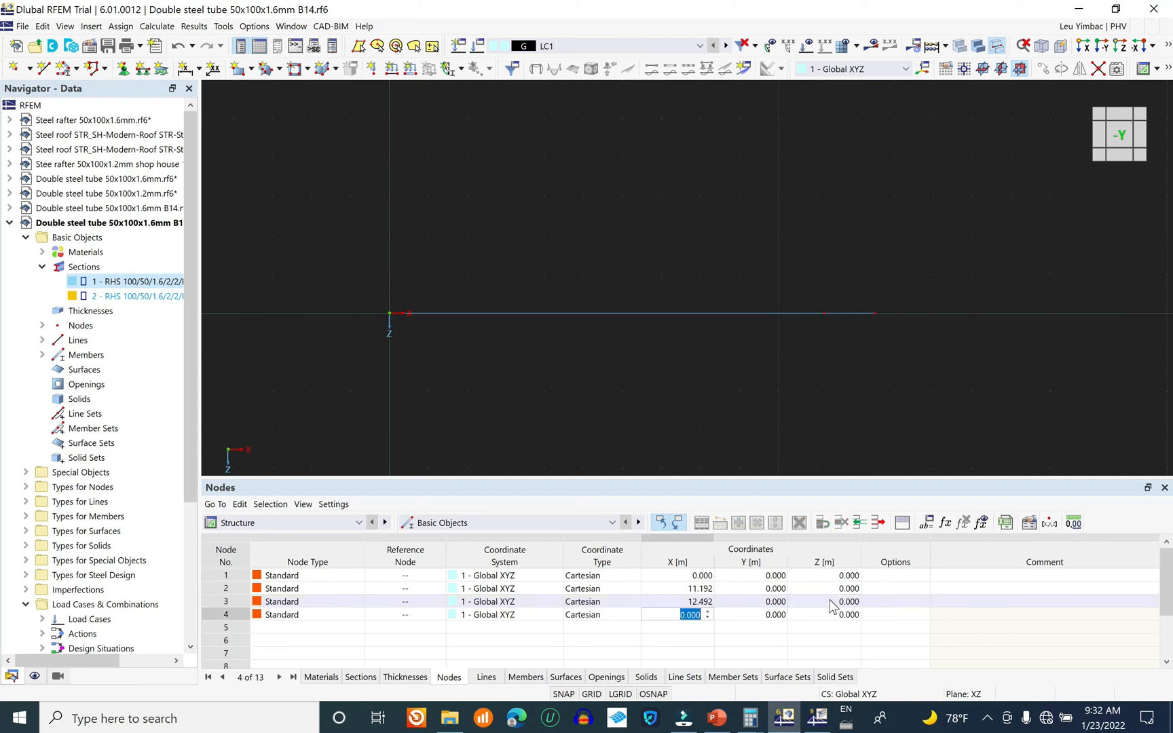
left_click(862, 376)
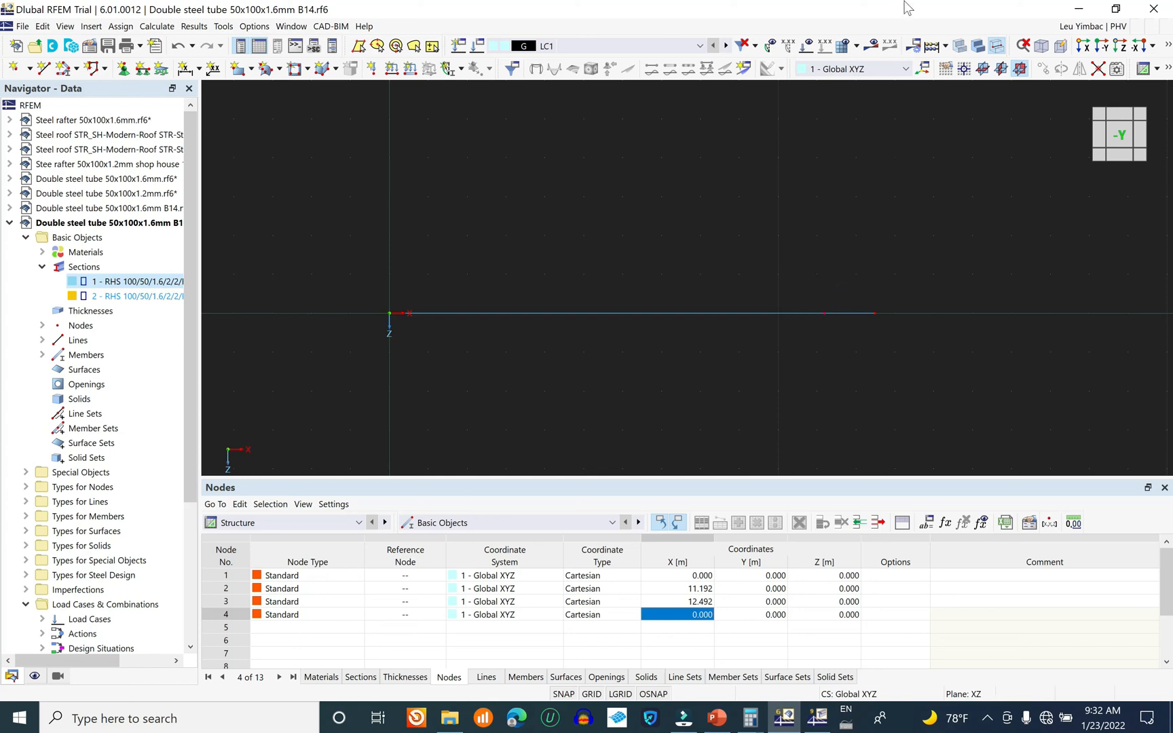
left_click(978, 46)
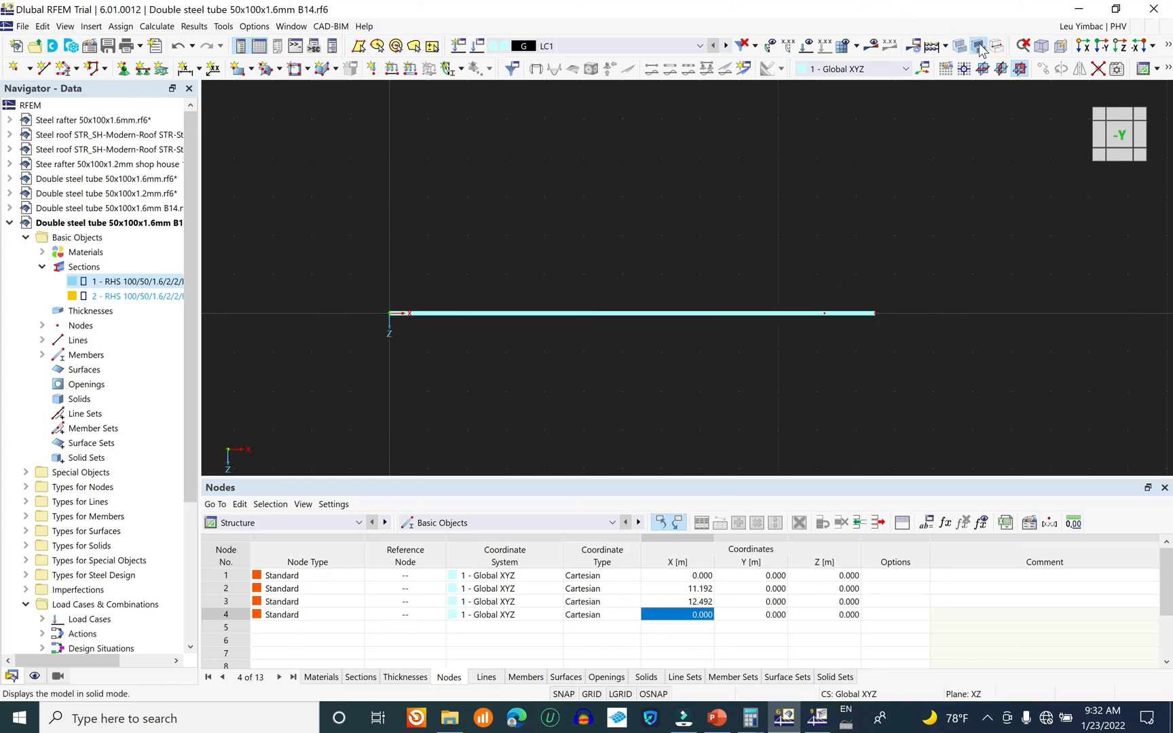
- Try to save the model over the existing file Double steel tube 50x100x1.6mm B14.rf6 in the Dlubal model folder
left_click(22, 26)
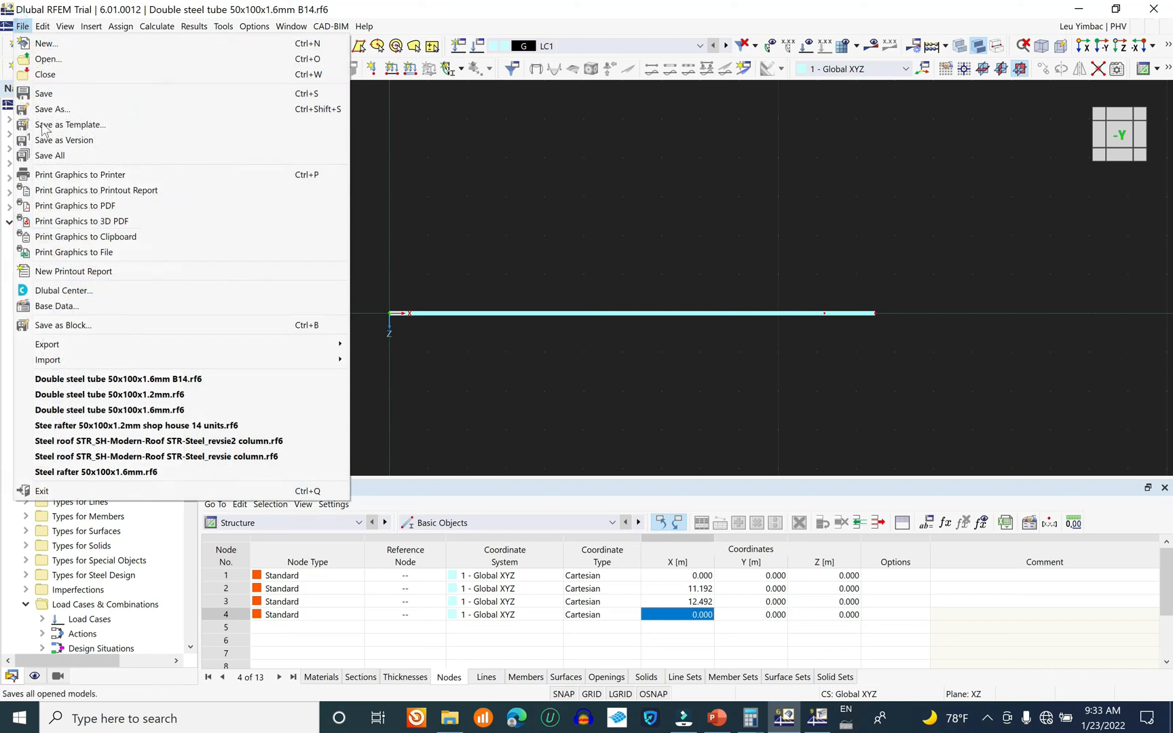
left_click(59, 99)
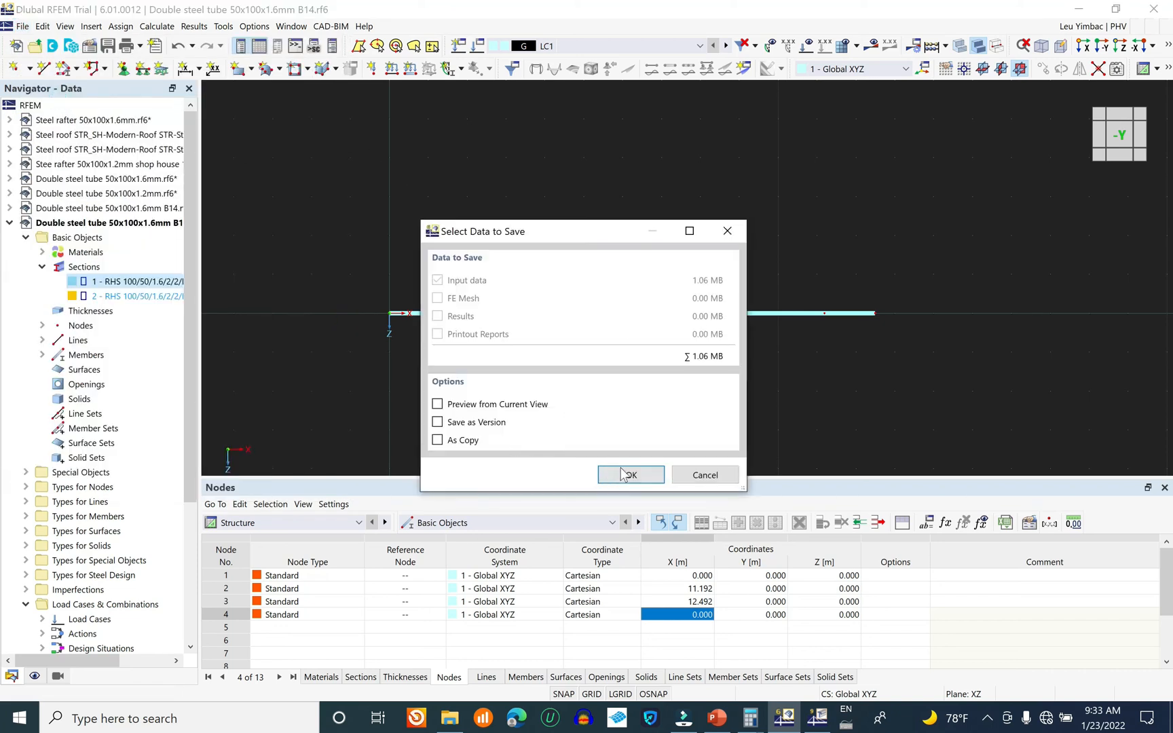
left_click(629, 468)
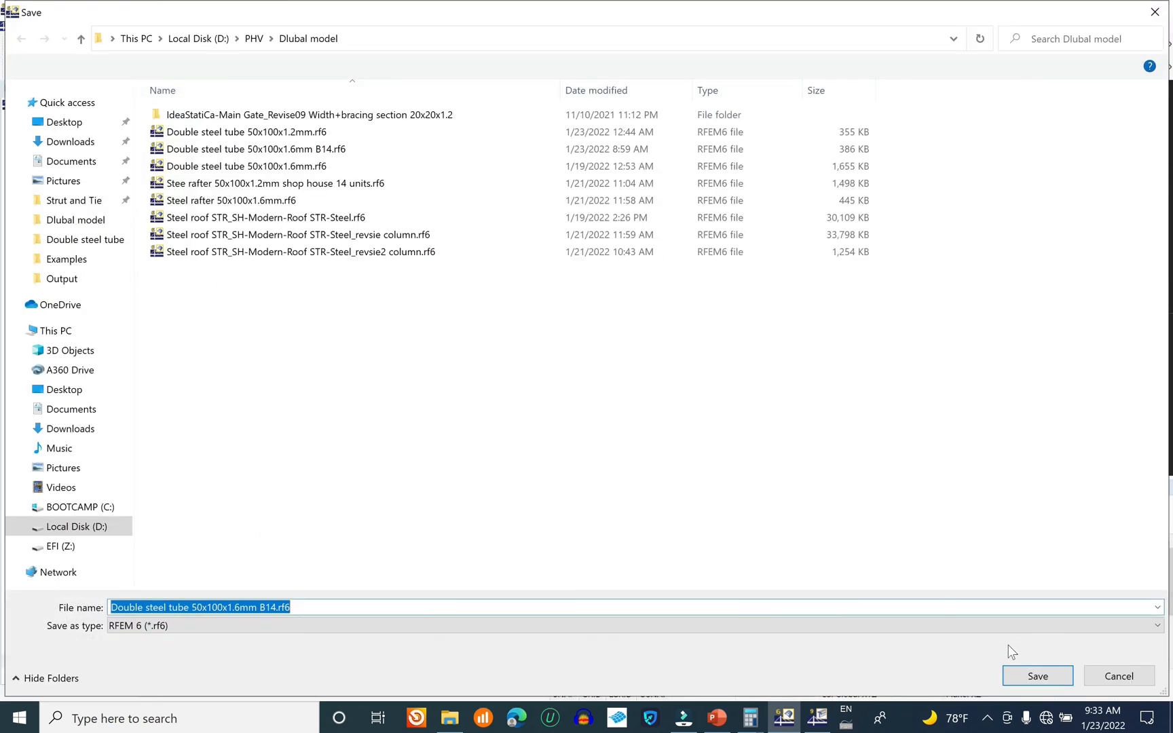
left_click(1021, 685)
left_click(626, 366)
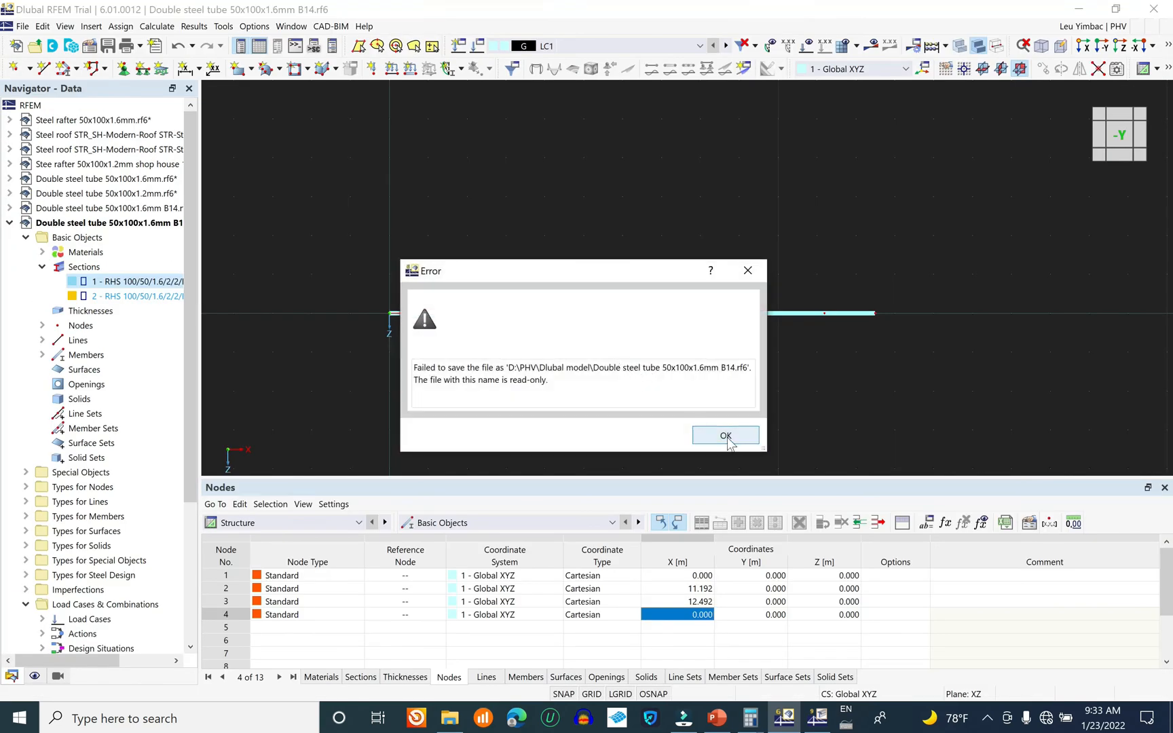
left_click(725, 435)
left_click(22, 25)
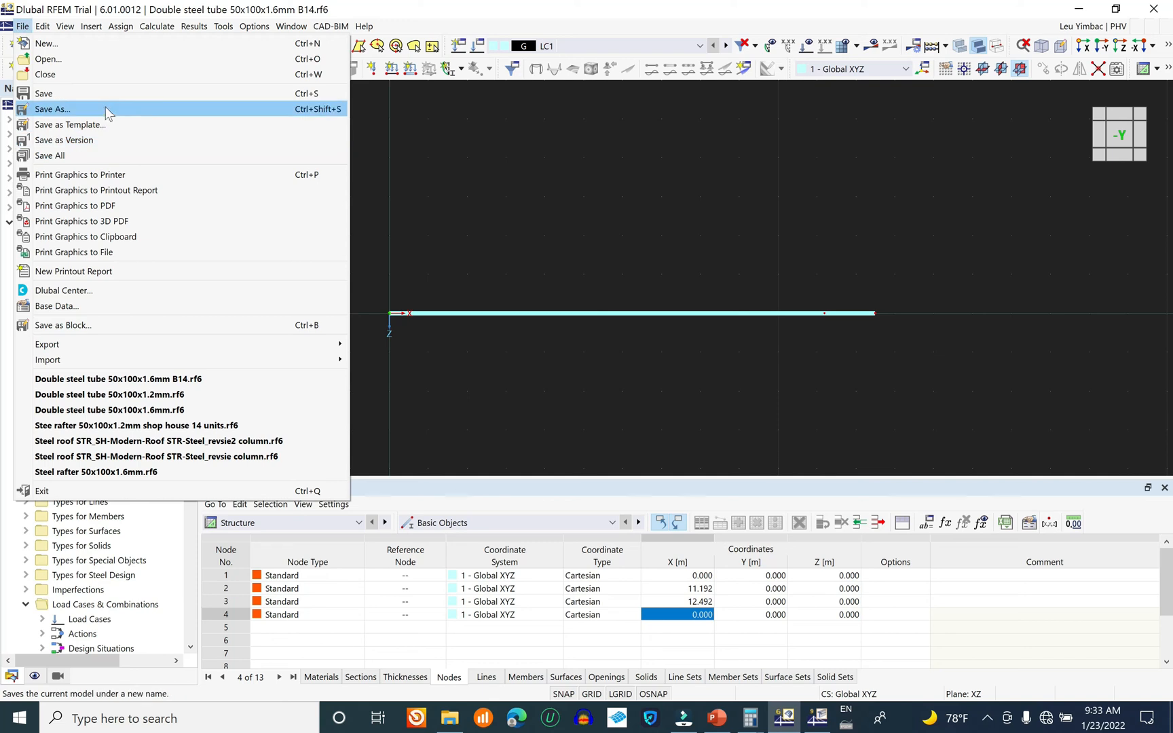
left_click(121, 60)
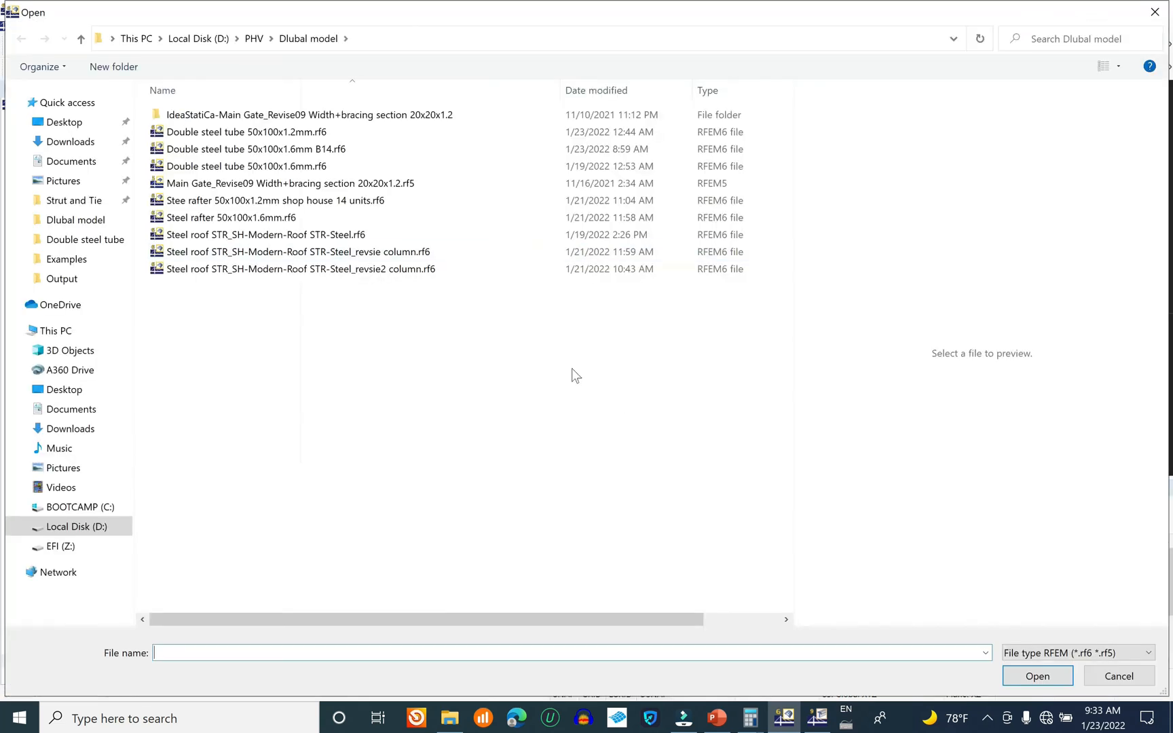
left_click(1108, 675)
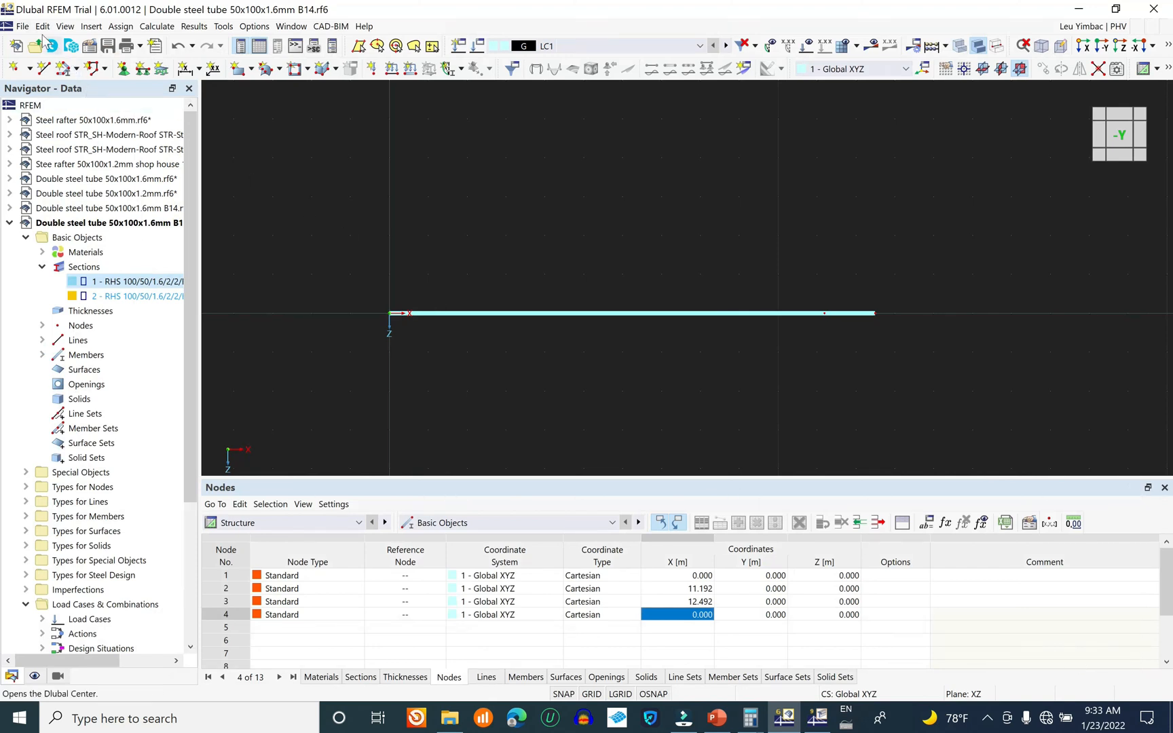
- Save the model in the Dlubal model folder under the name Double steel tube 50x100x1.6mm B14_1.rf6
left_click(22, 26)
left_click(78, 102)
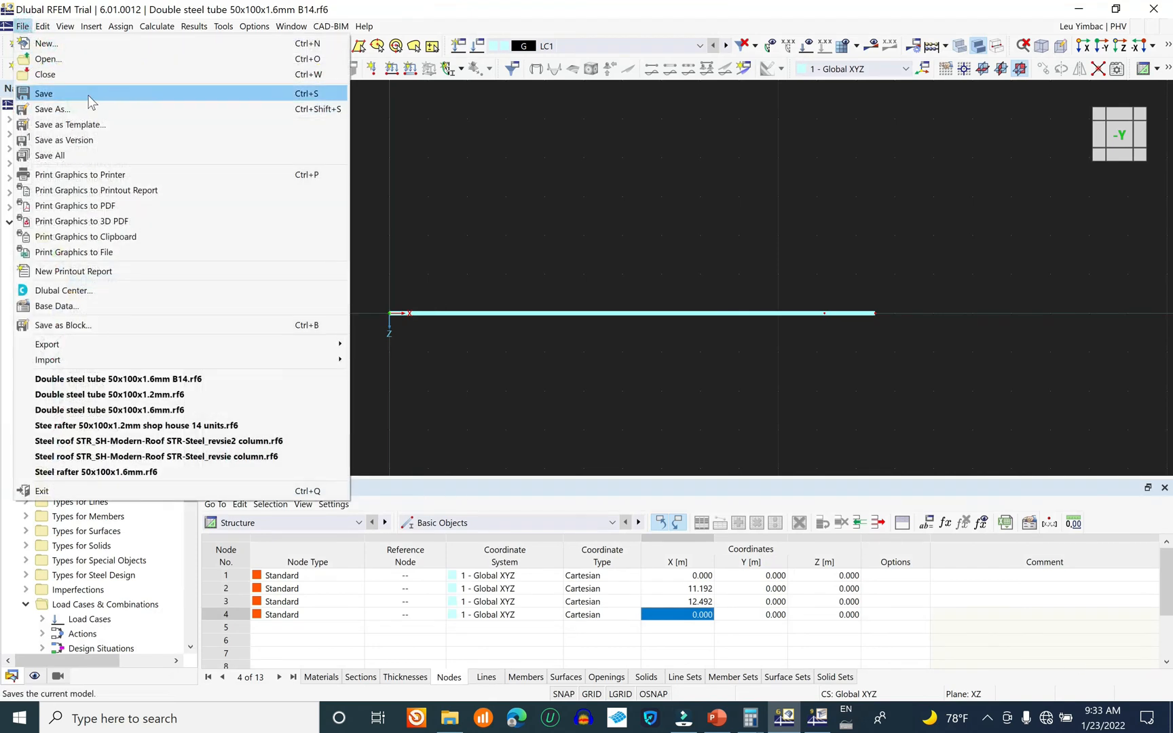
left_click(630, 475)
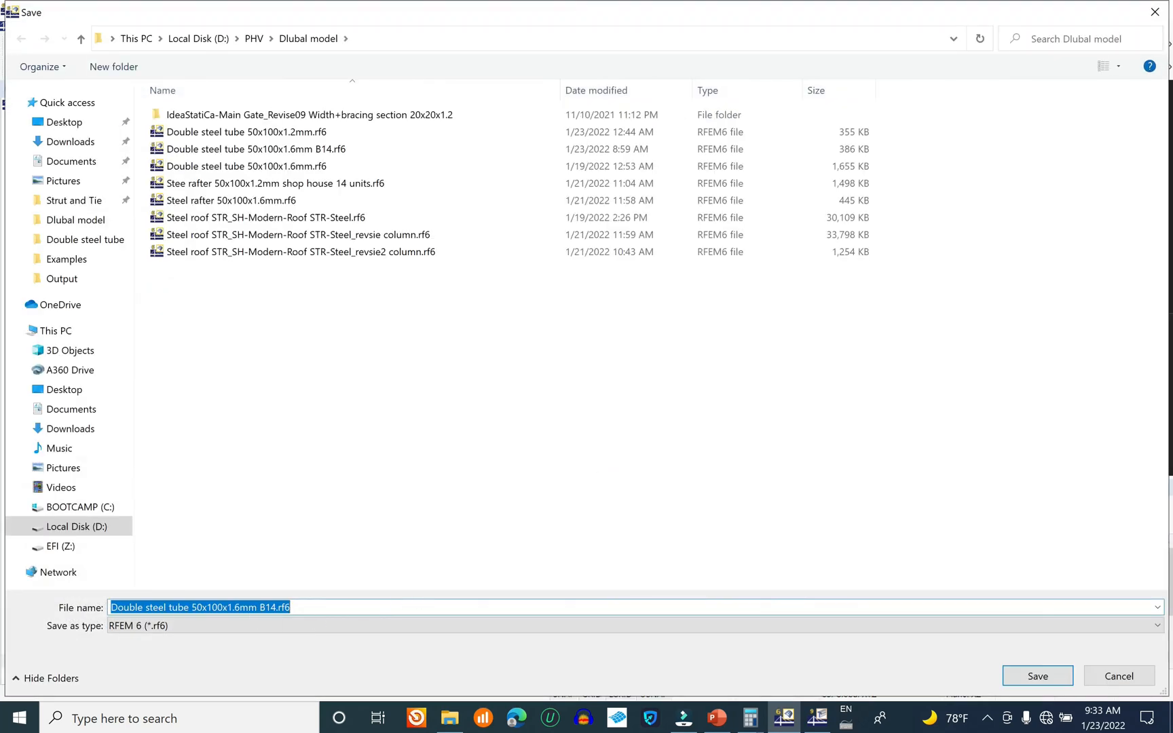
left_click(277, 608)
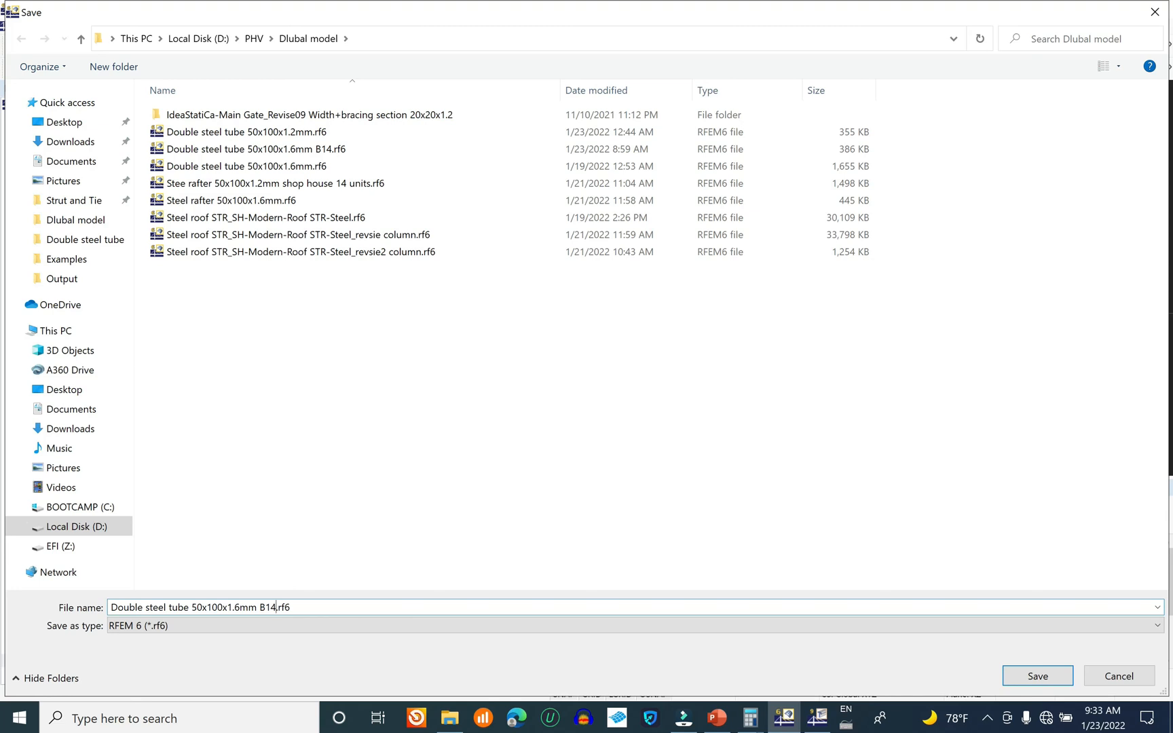
key("Return")
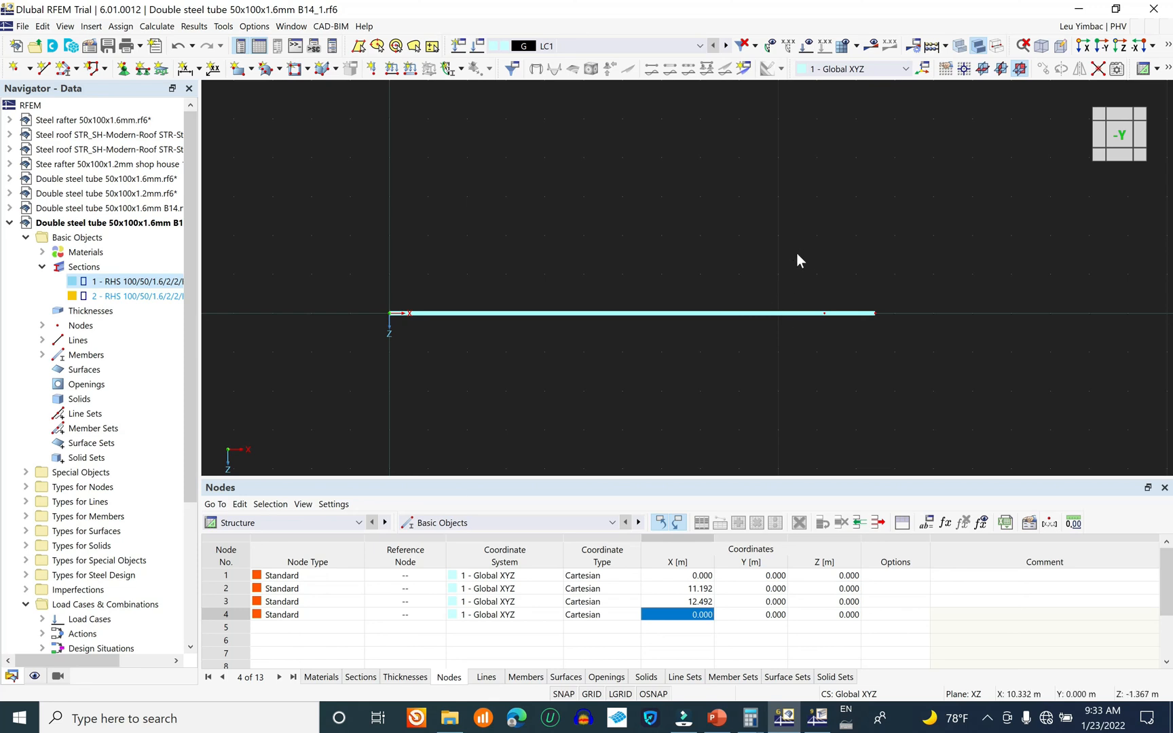
middle_click_drag(646, 258, 609, 262)
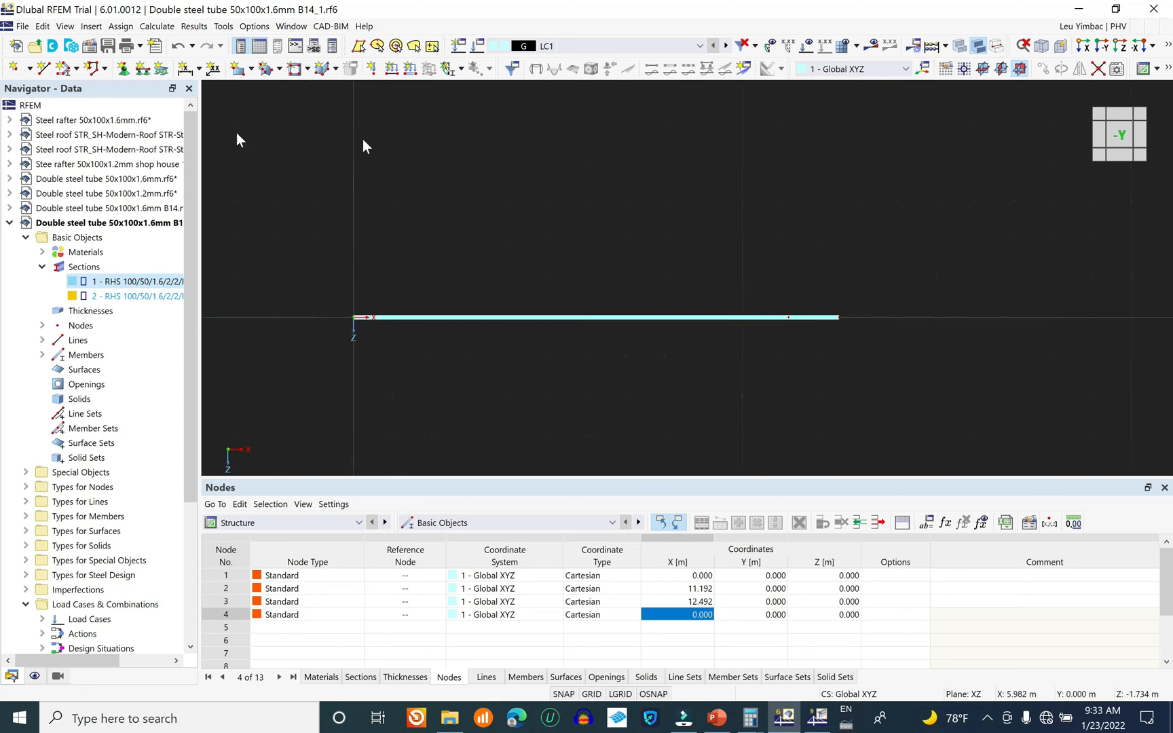
left_click(44, 27)
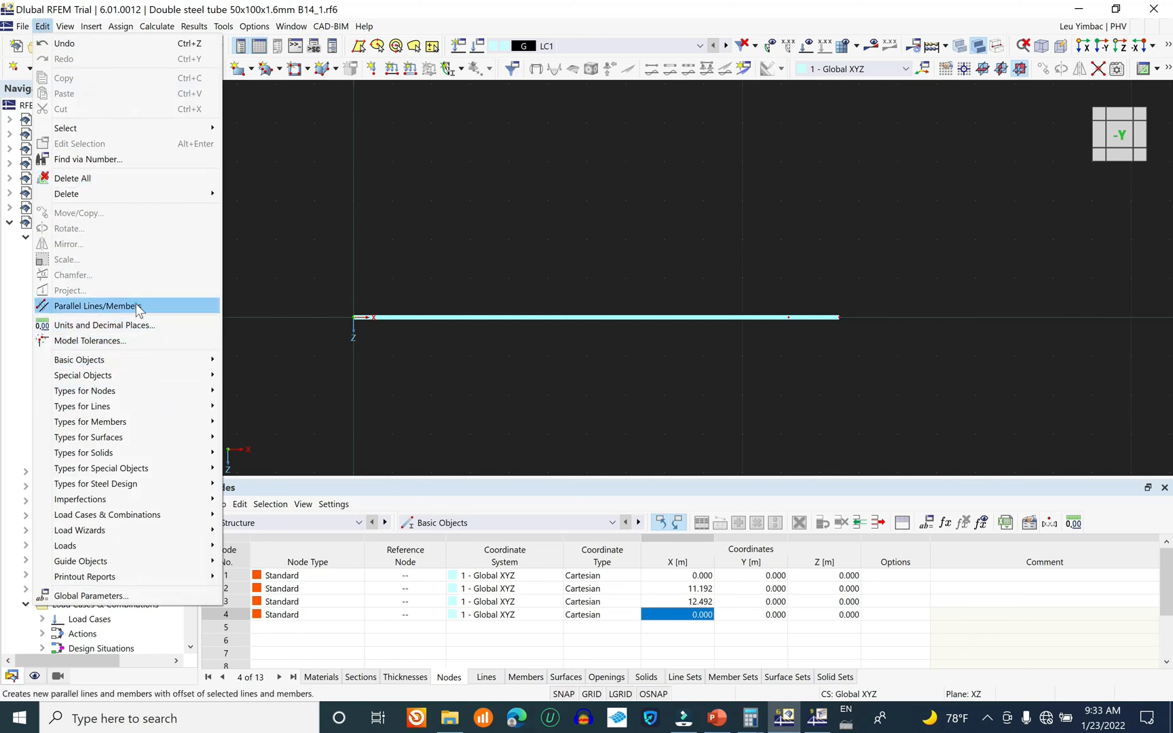
left_click(138, 309)
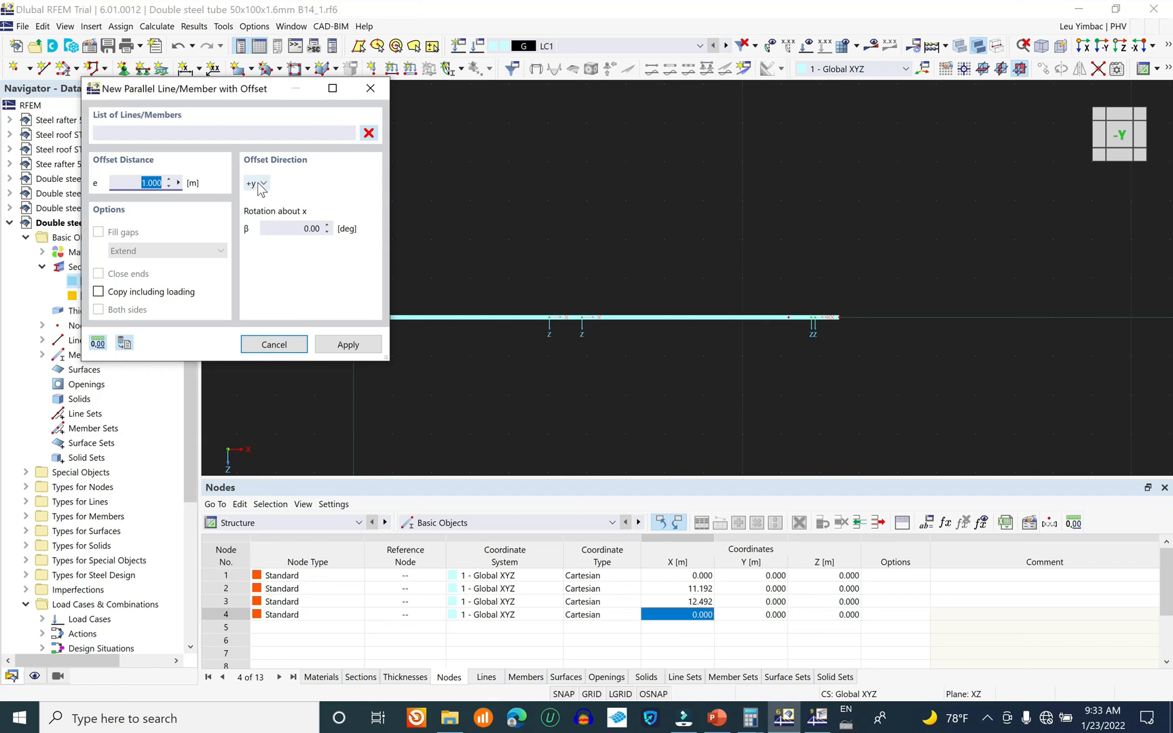
left_click(139, 180)
left_click(265, 184)
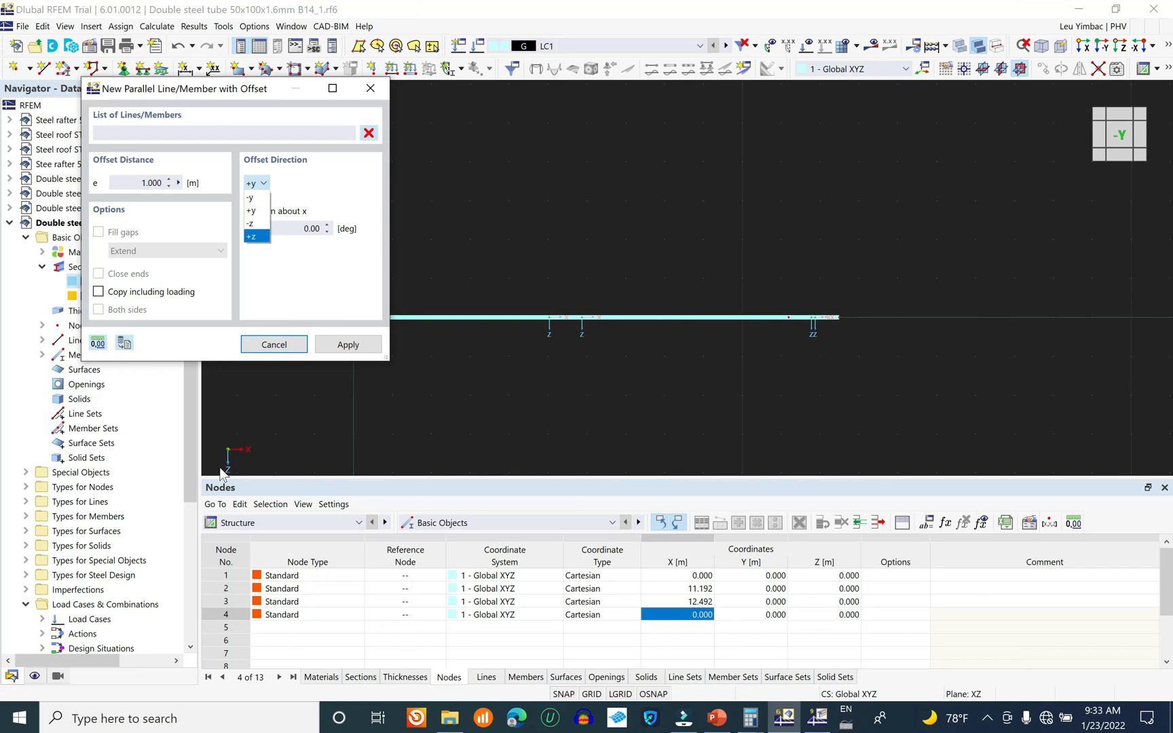
left_click(256, 224)
key("shift+Tab")
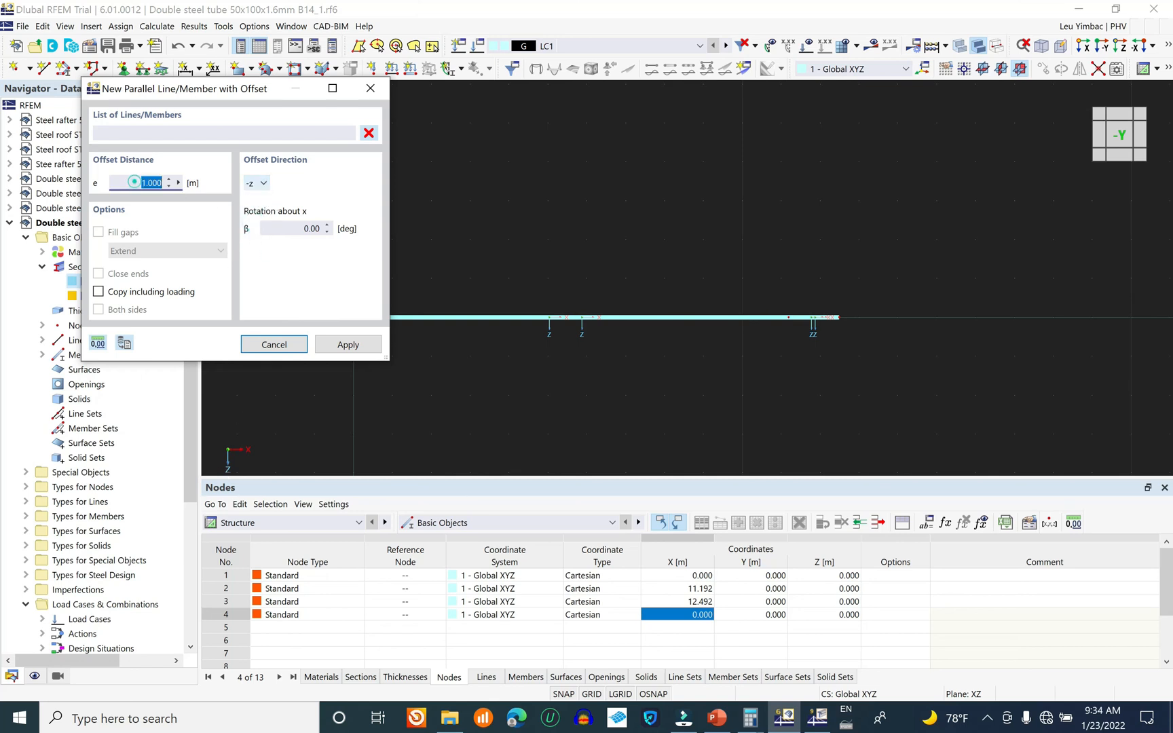
key("BackSpace")
left_click(347, 344)
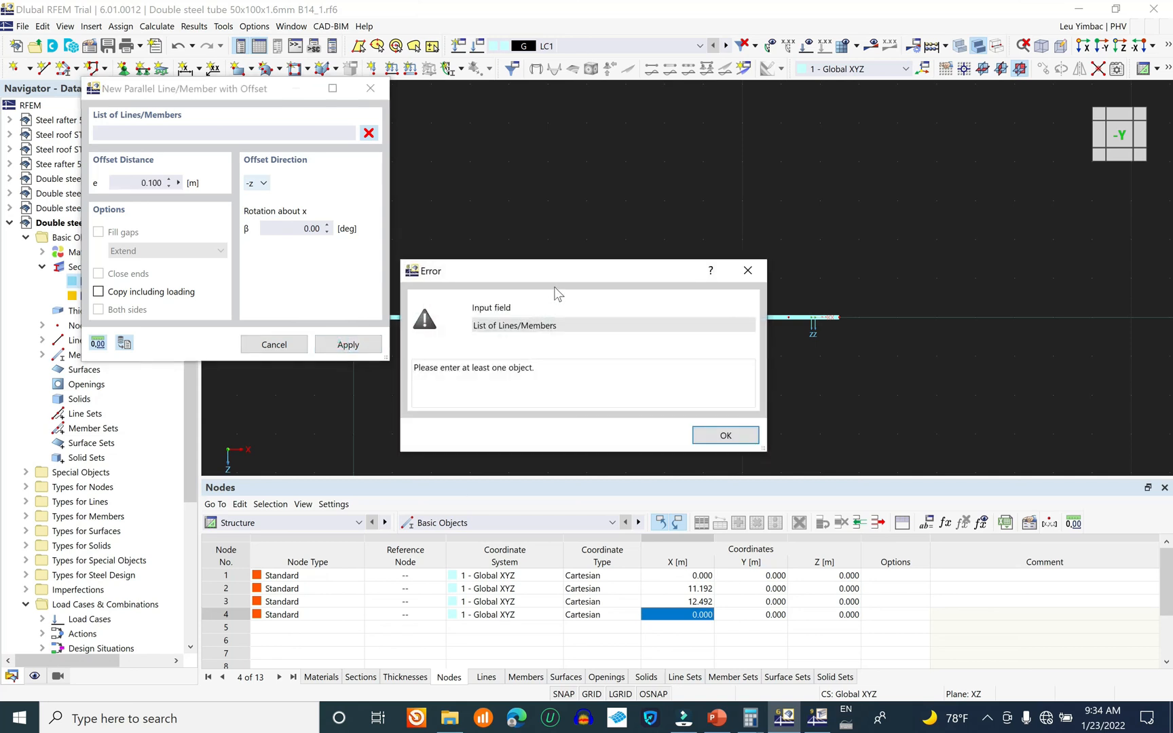
left_click(725, 434)
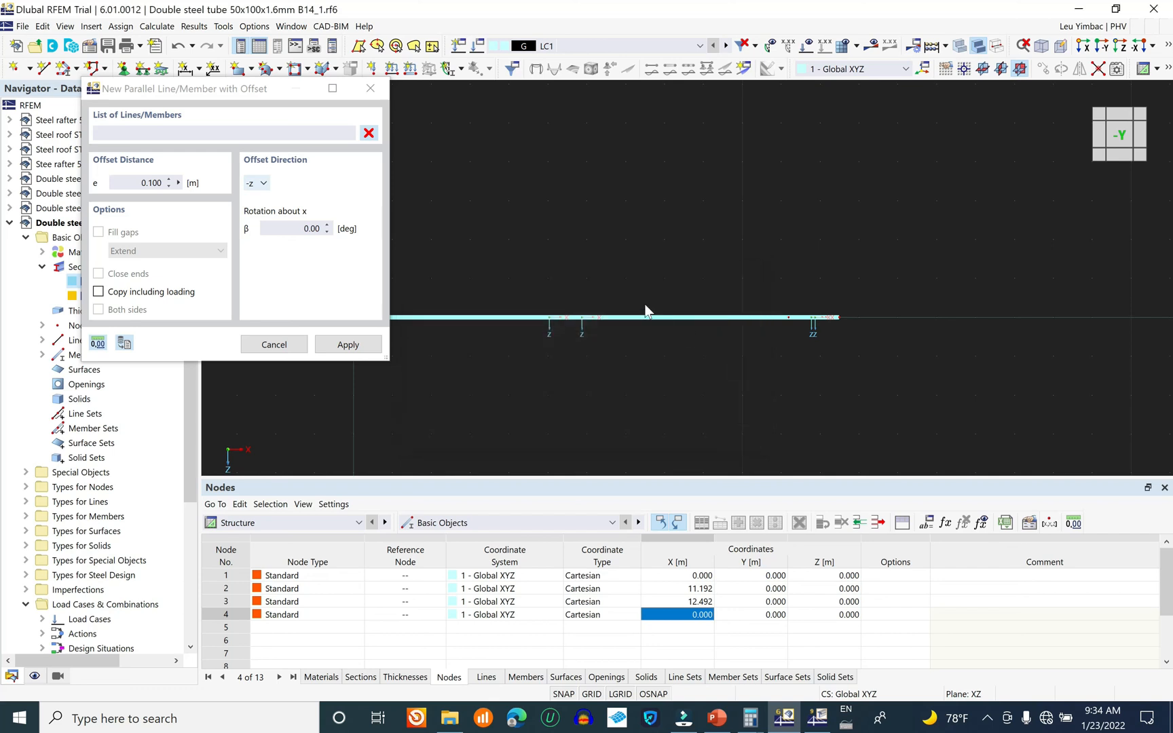
- Select lines 1 and 2 as the objects to offset and display the model as a wireframe
left_click(563, 317)
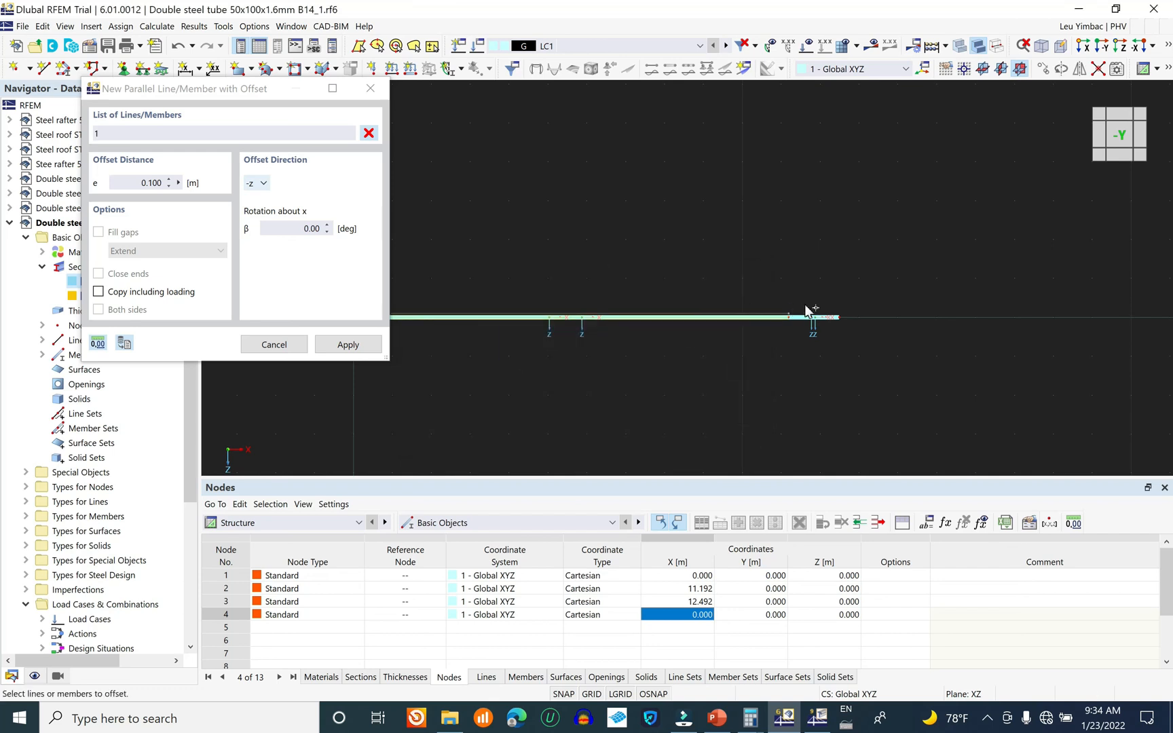
left_click(790, 372)
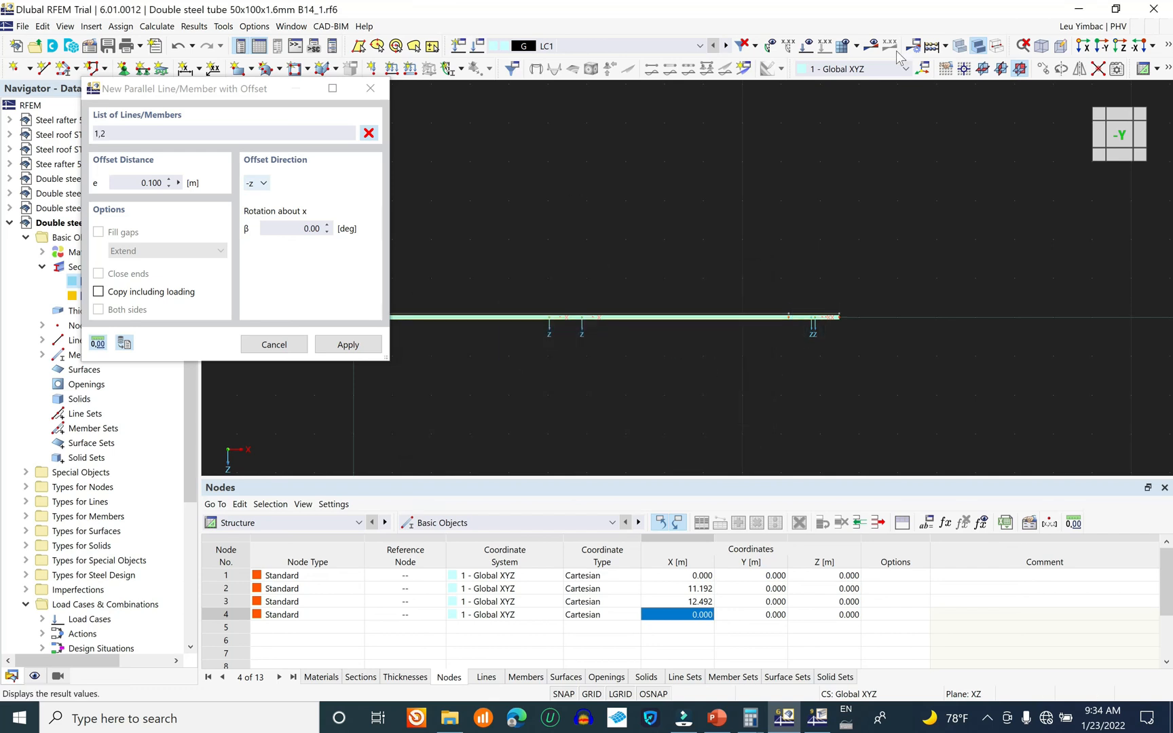
left_click(996, 47)
middle_click_drag(877, 264, 917, 225)
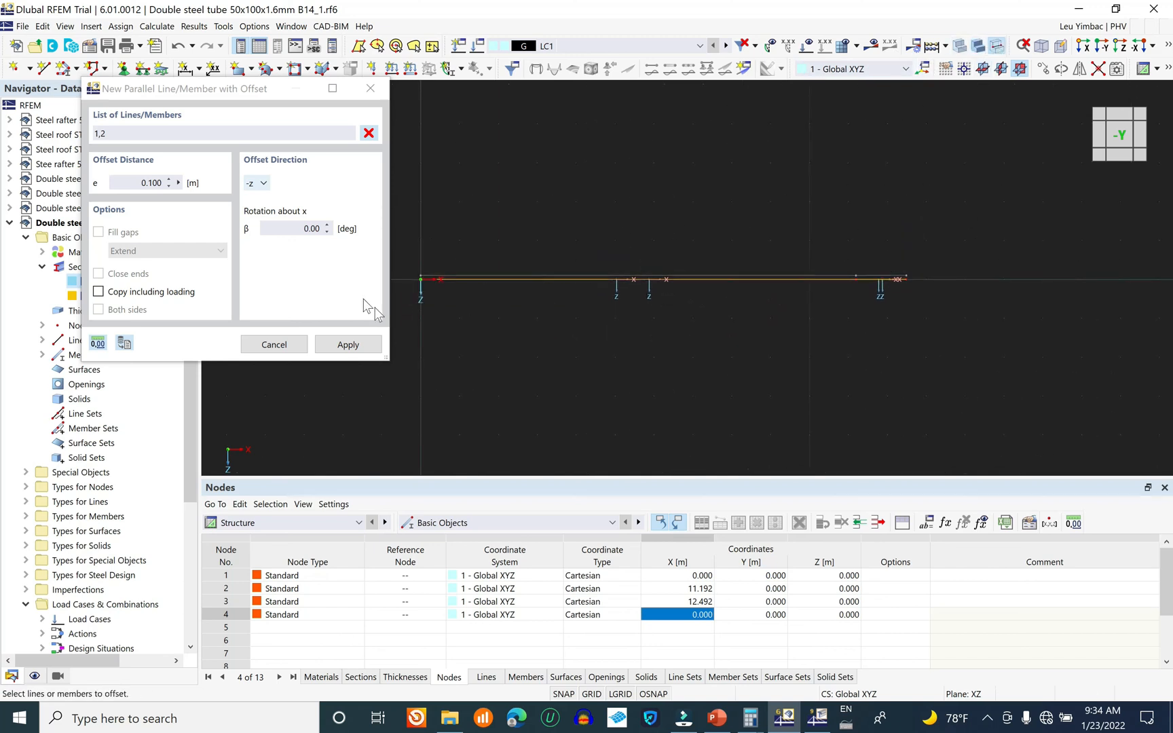
left_click(293, 354)
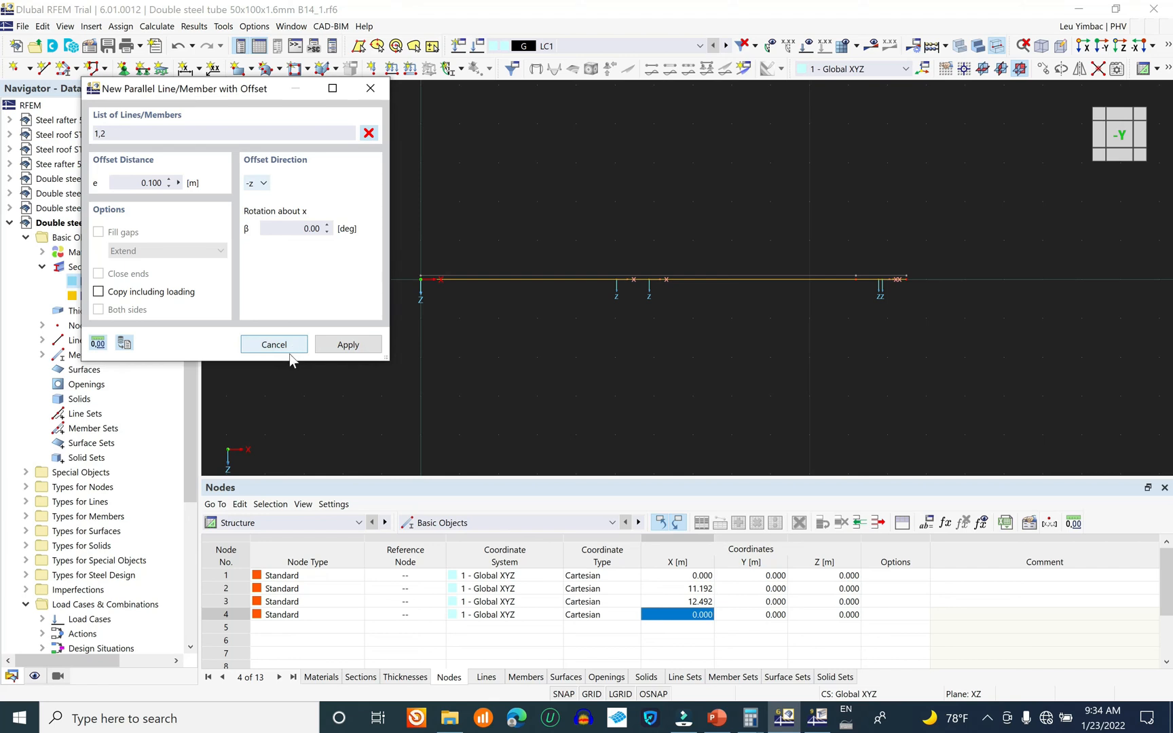
left_click(274, 345)
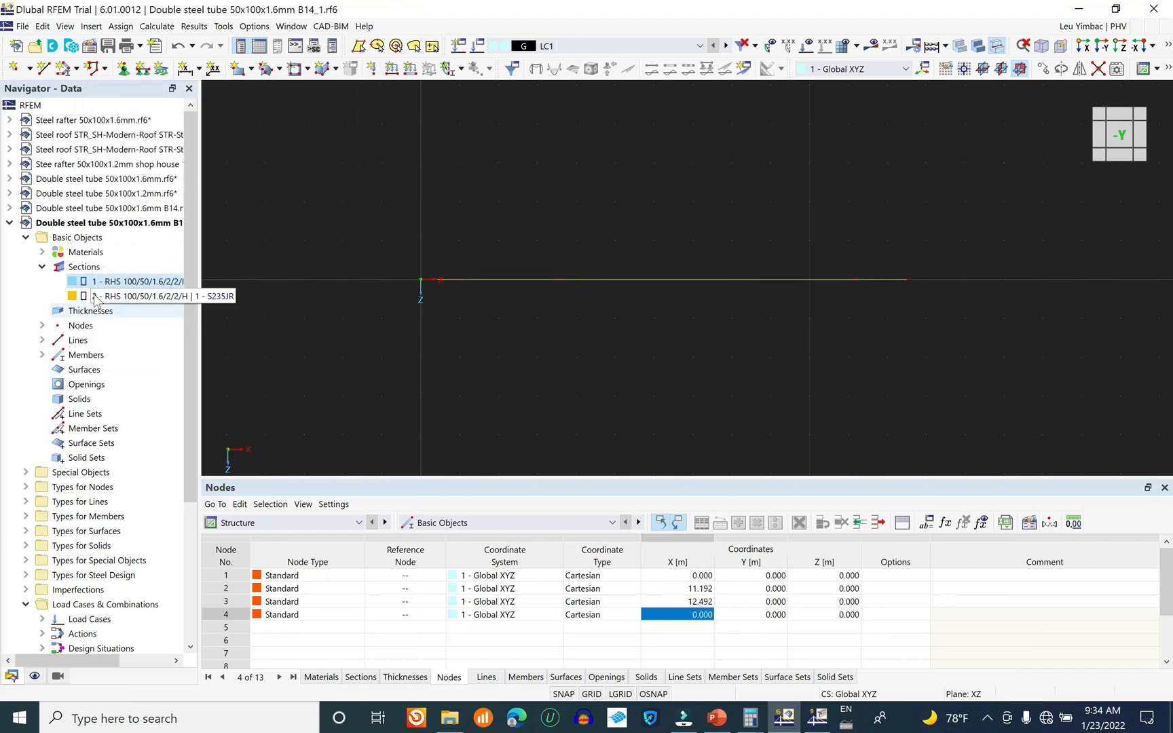
- Create parallel copies of lines 1 and 2 with an offset distance of 0.1 m in the -z direction
left_click(42, 26)
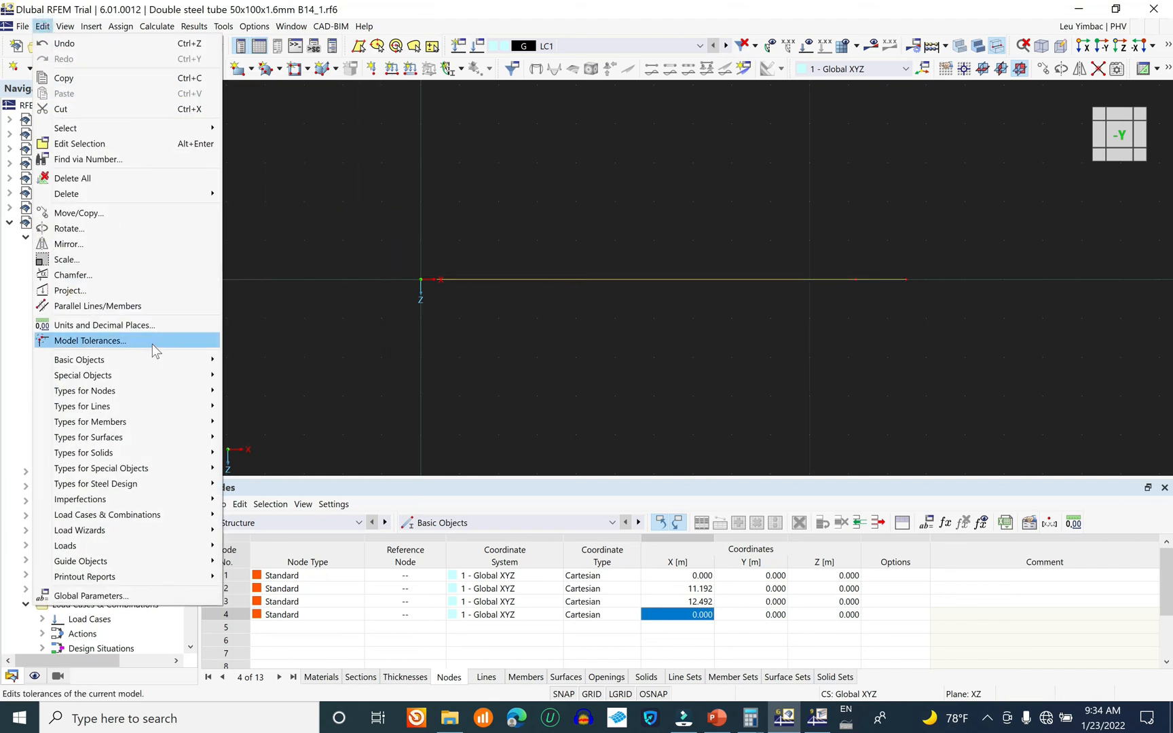
left_click(143, 305)
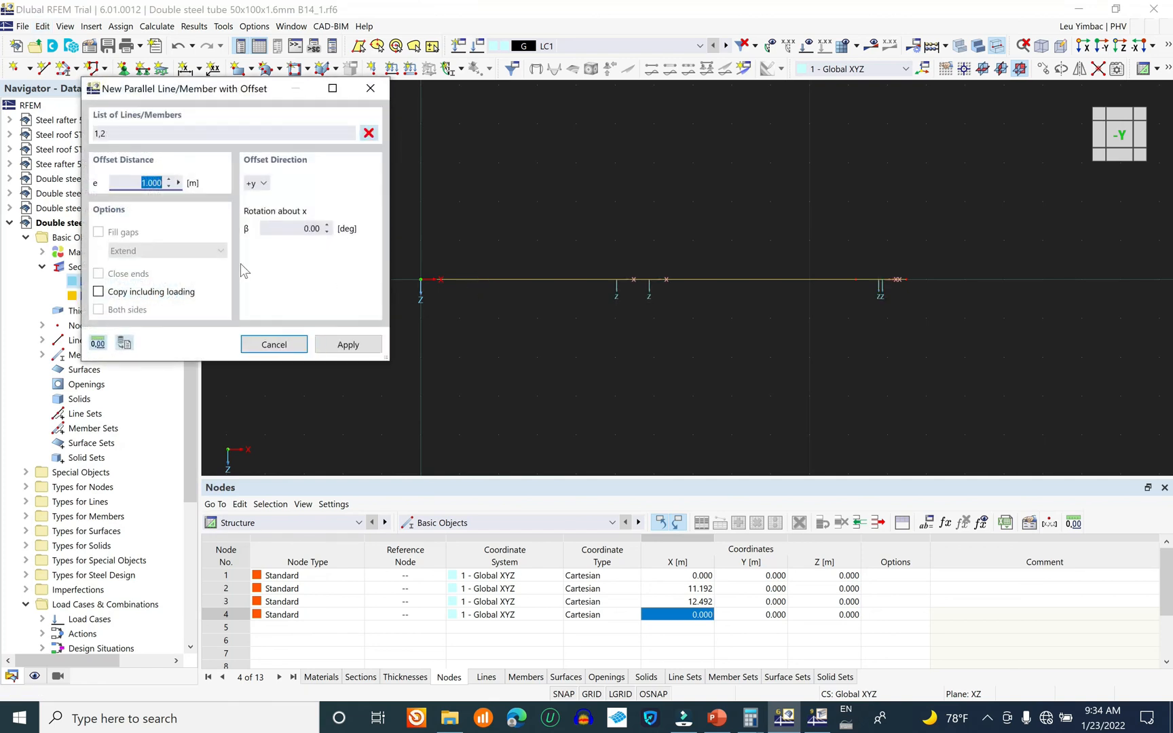
left_click(264, 183)
left_click(260, 225)
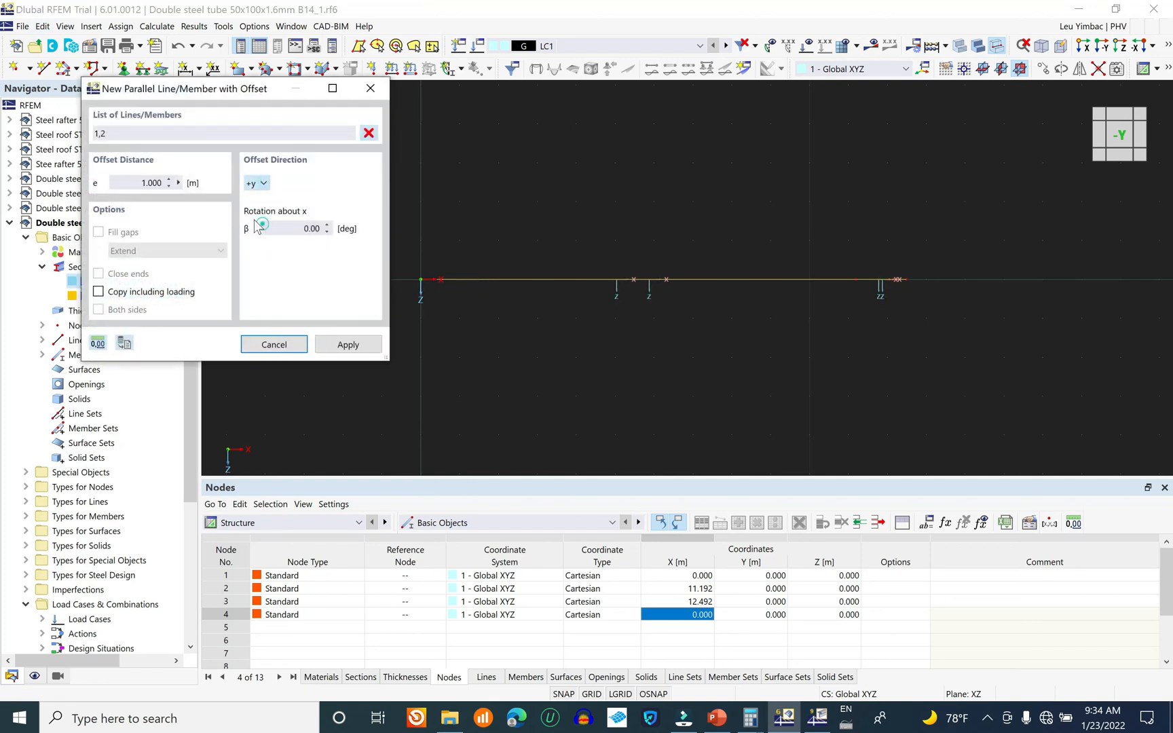
left_click_drag(162, 183, 133, 182)
type("0.1")
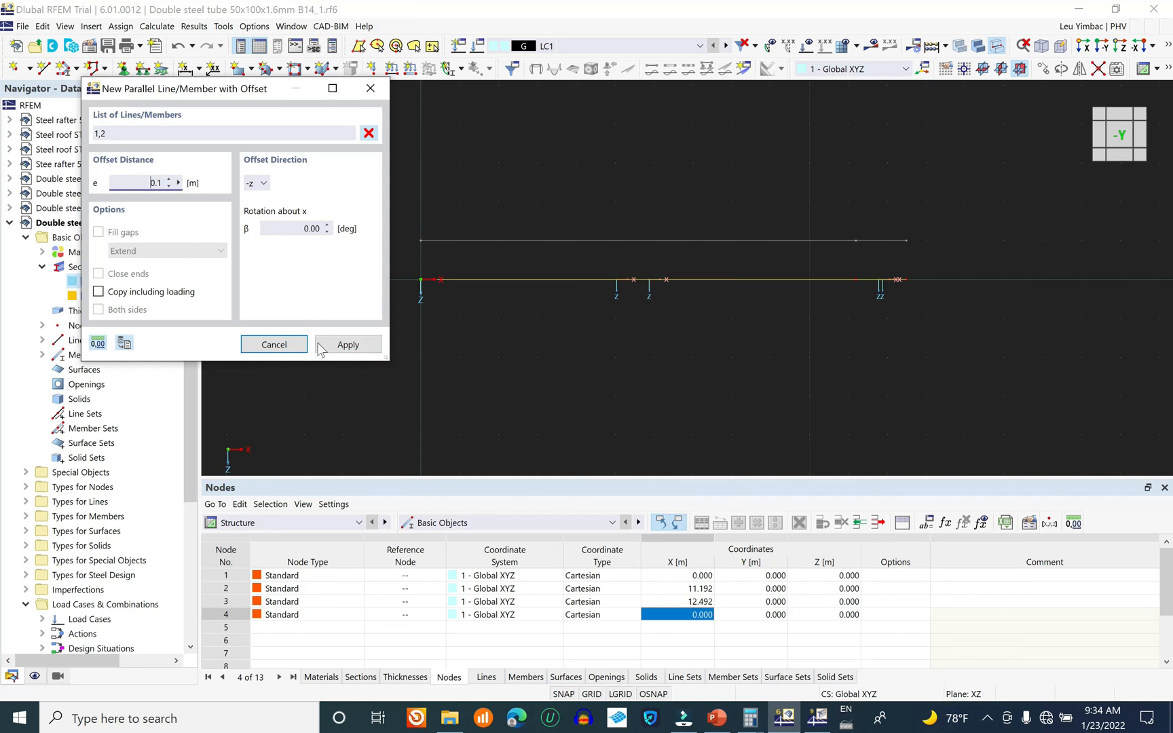
double_click(154, 183)
left_click(747, 292)
scroll(731, 314, "down", 1)
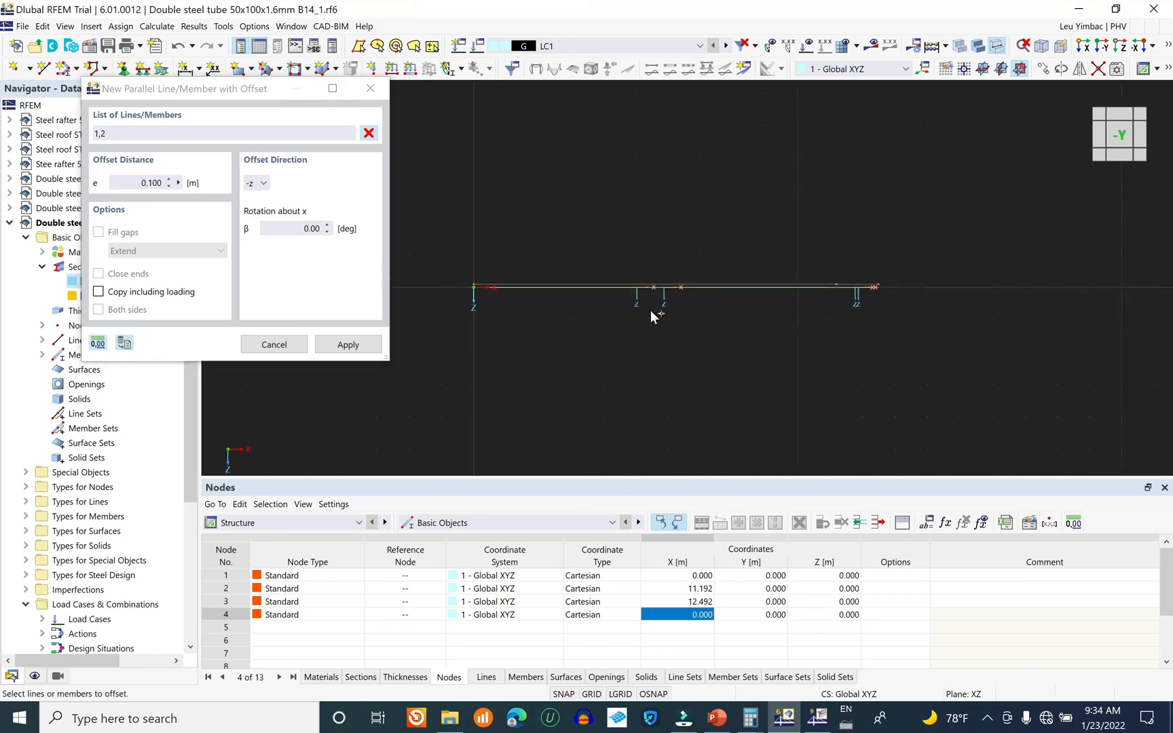
left_click(360, 345)
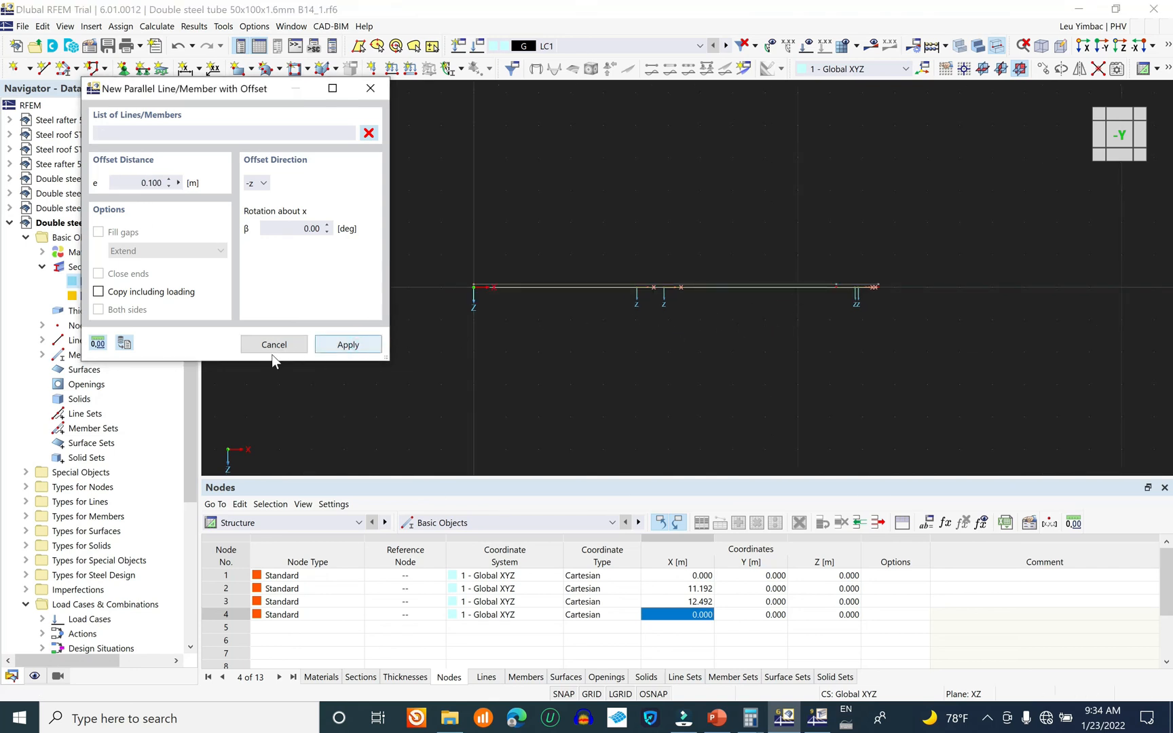
left_click(373, 93)
- Assign a new beam member with section 1 - RHS 100/50/1.6/2/2/H to the offset lines 3 and 4
scroll(825, 289, "up", 2)
scroll(808, 275, "up", 3)
middle_click_drag(561, 199, 573, 195)
scroll(825, 318, "down", 3)
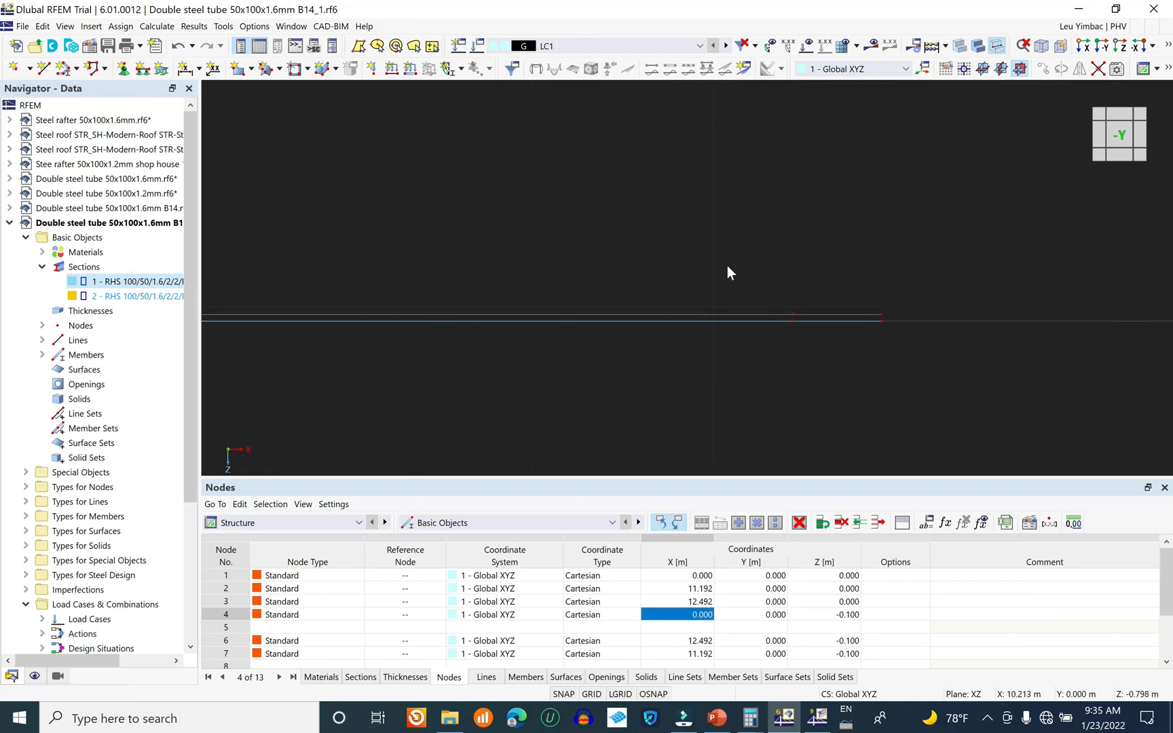
scroll(636, 270, "down", 2)
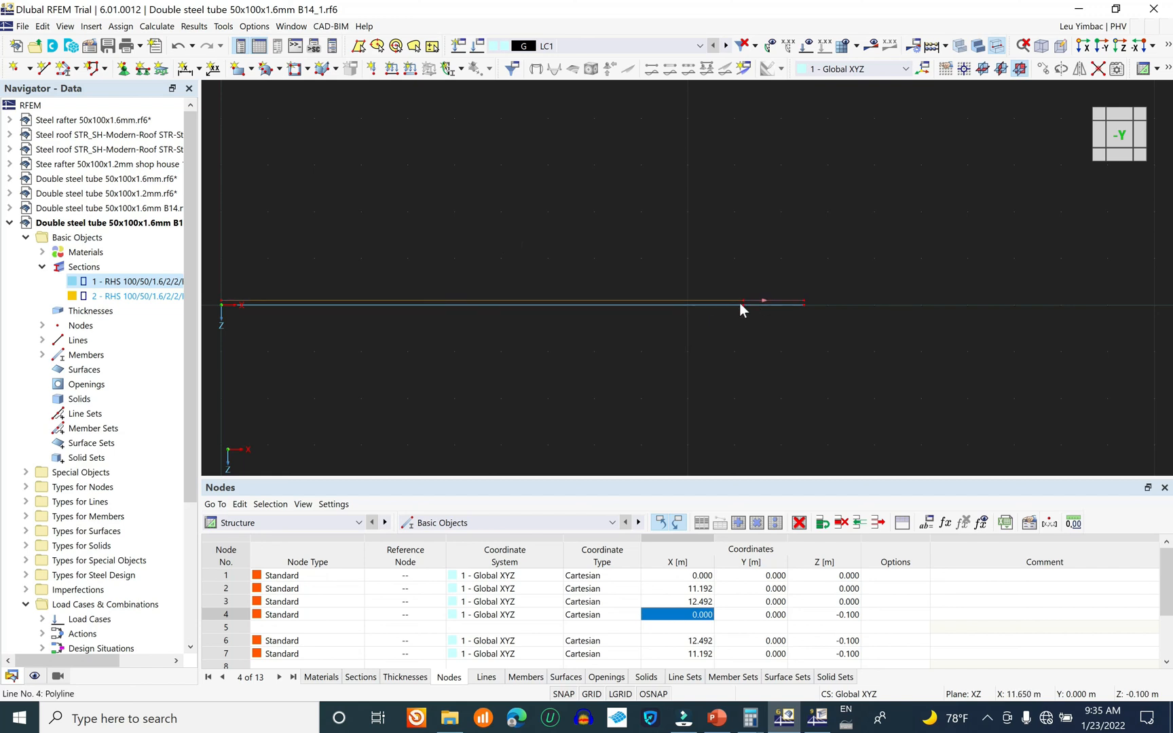
right_click(776, 300)
left_click(897, 30)
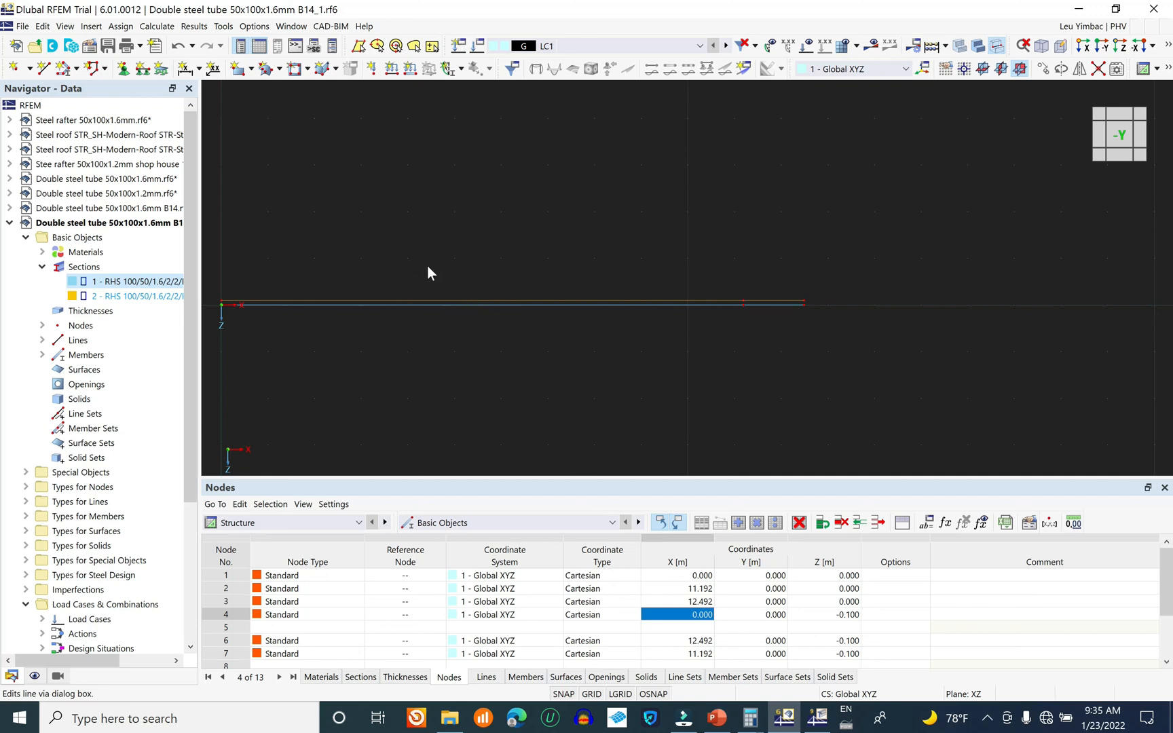
left_click(441, 301)
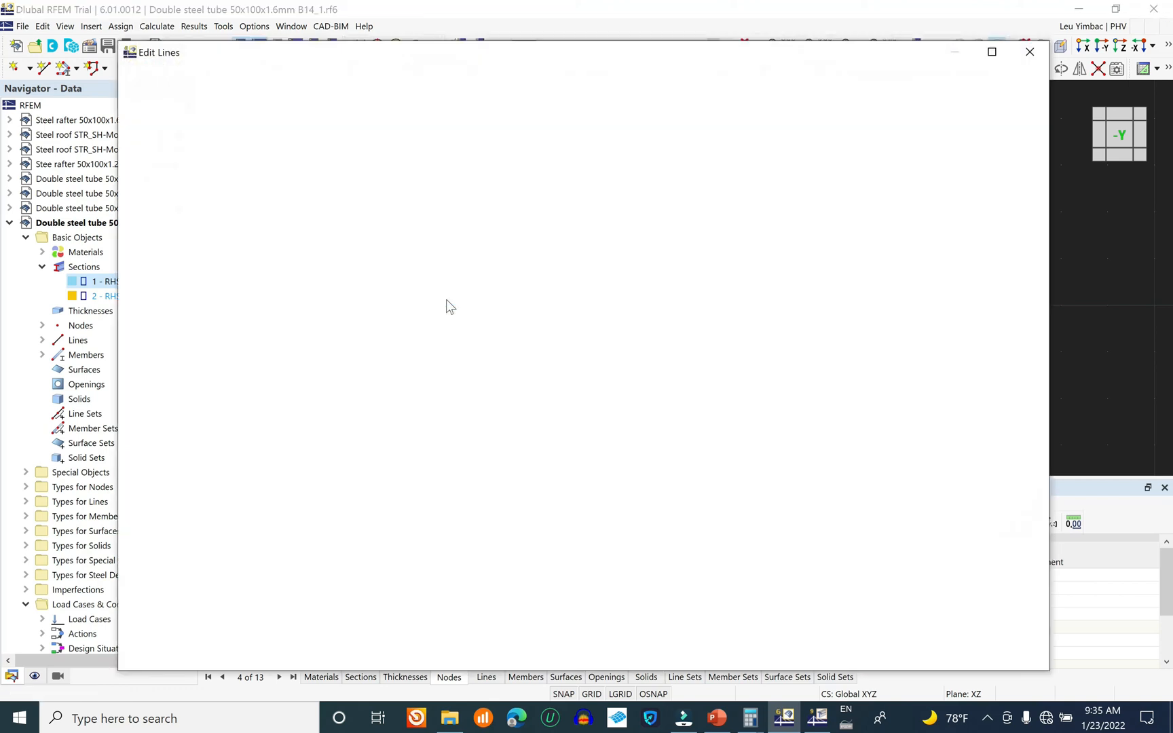
left_click(141, 232)
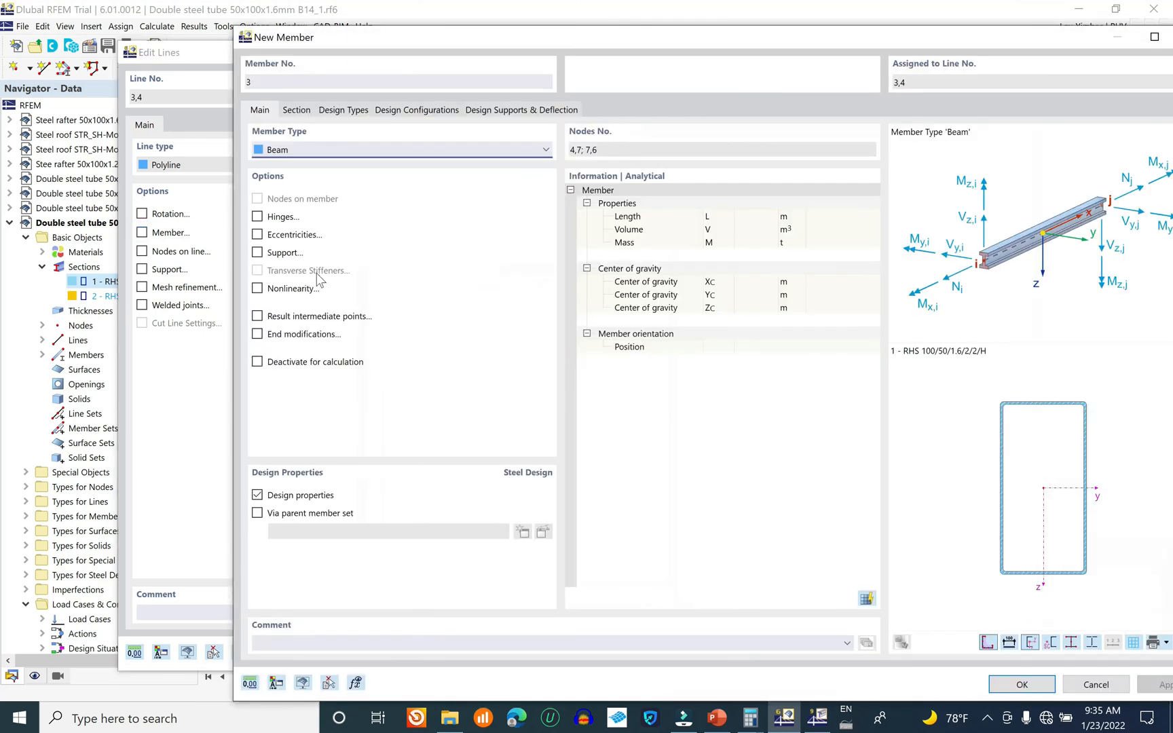
left_click(299, 110)
left_click(361, 506)
left_click(363, 528)
left_click(1004, 684)
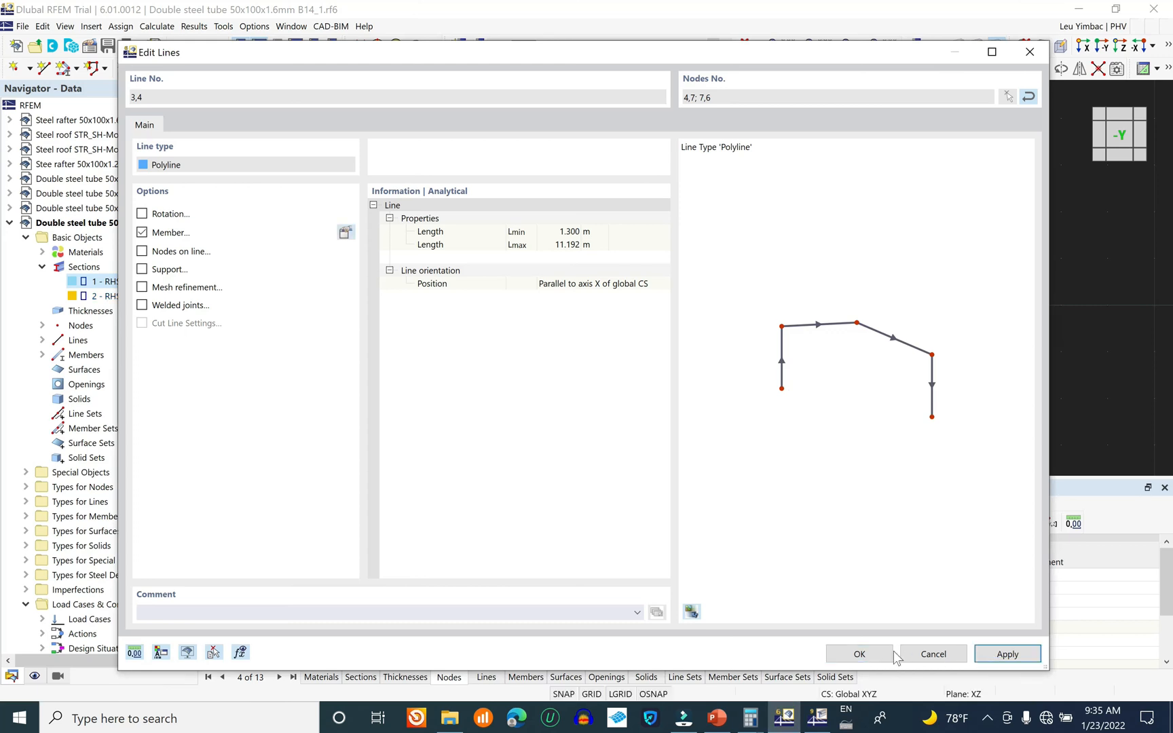
left_click(859, 654)
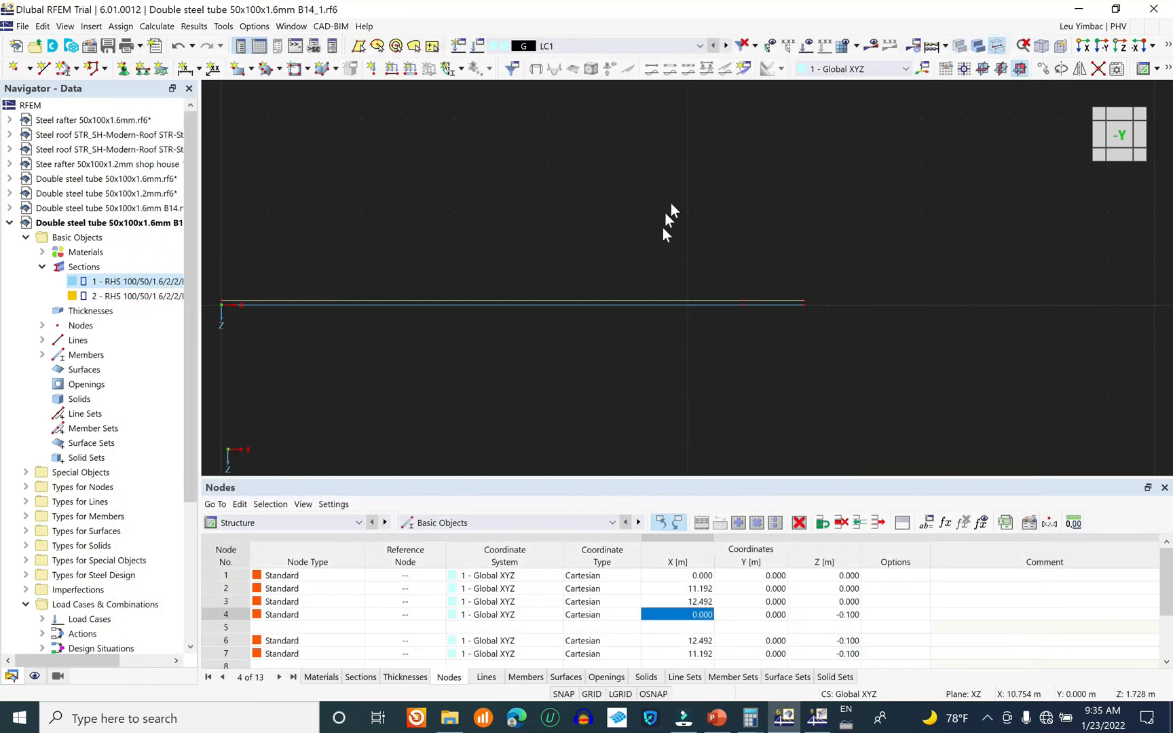
- Display the model in solid mode and examine the stacked tubes at their end, in isometric view and from the -Y side
left_click(978, 46)
scroll(824, 304, "up", 5)
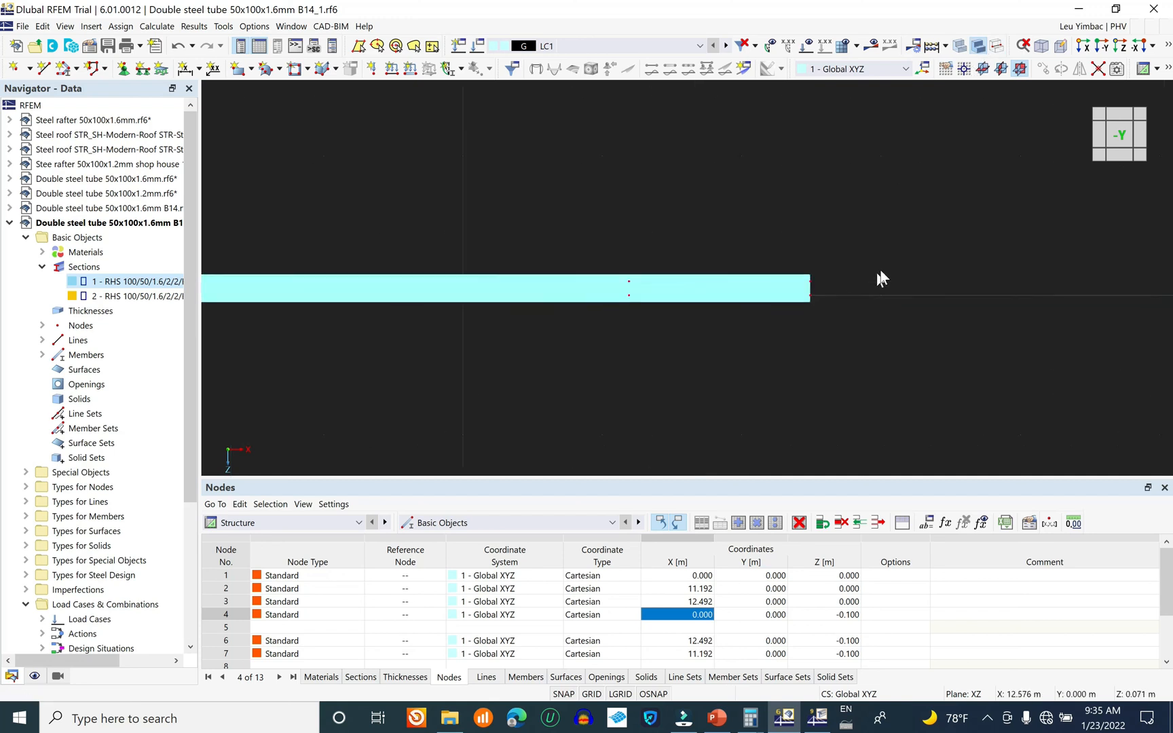
middle_click_drag(794, 340, 732, 314, "ctrl")
scroll(732, 313, "up", 6)
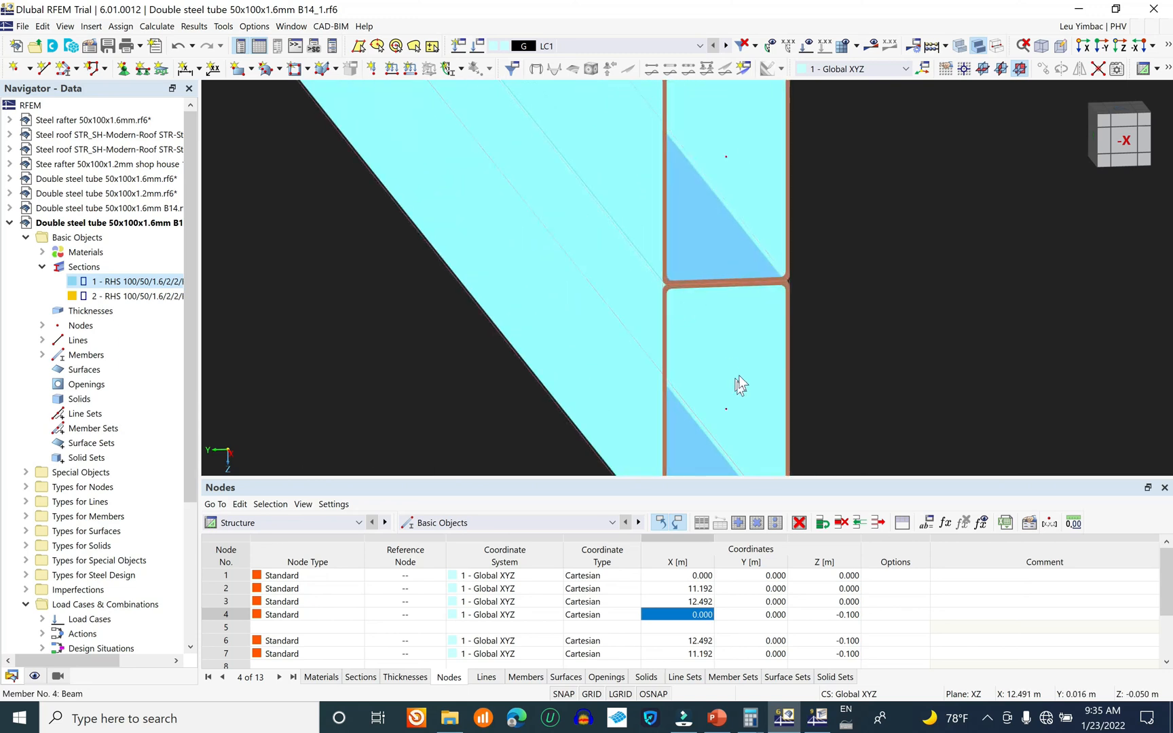
scroll(788, 359, "down", 4)
scroll(897, 285, "down", 1)
scroll(781, 373, "up", 5)
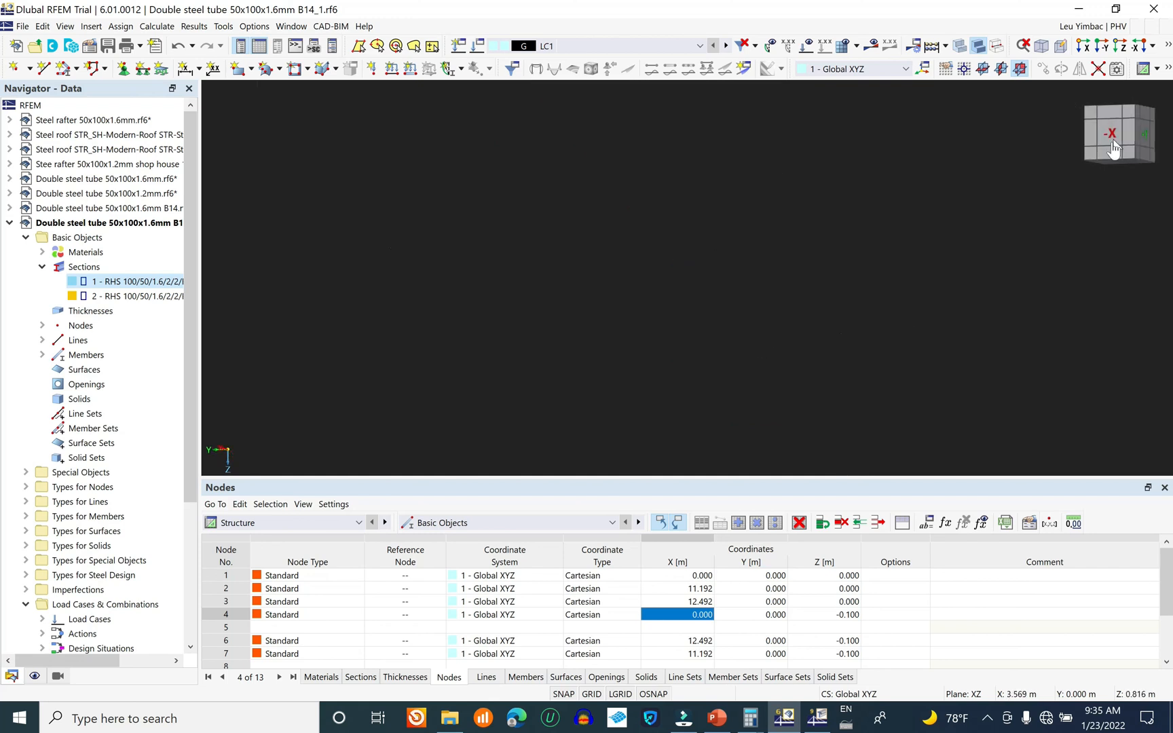
left_click(1083, 114)
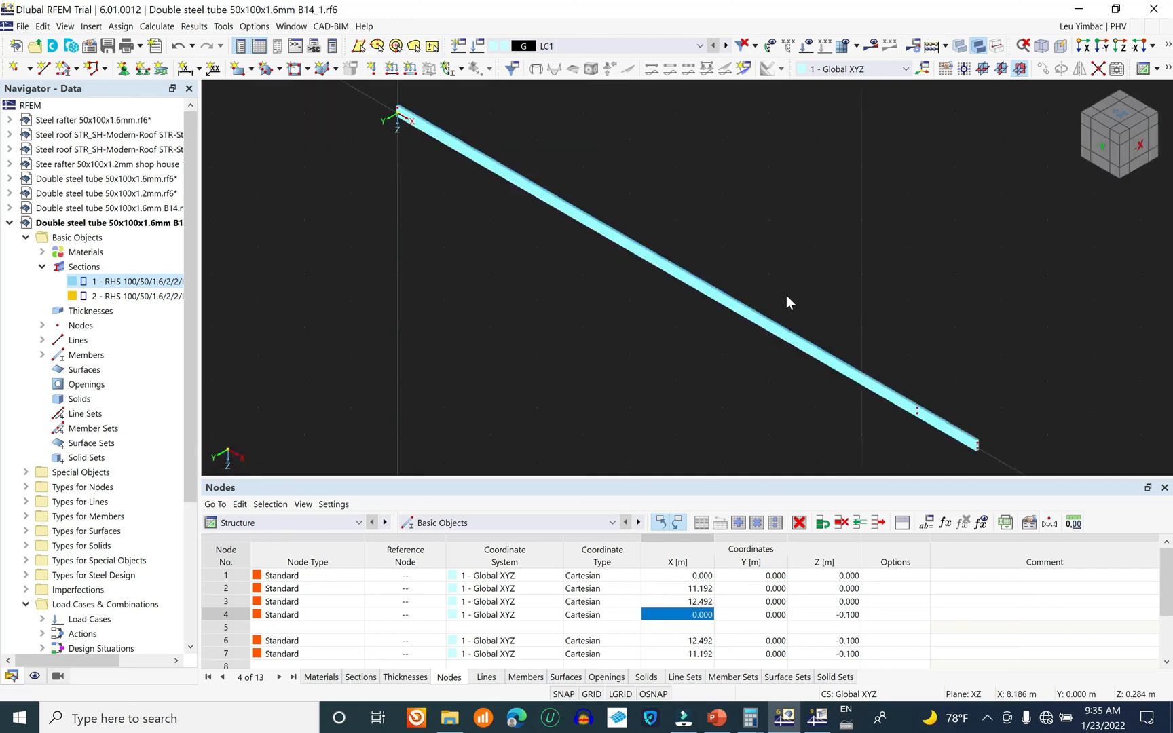
left_click(1109, 158)
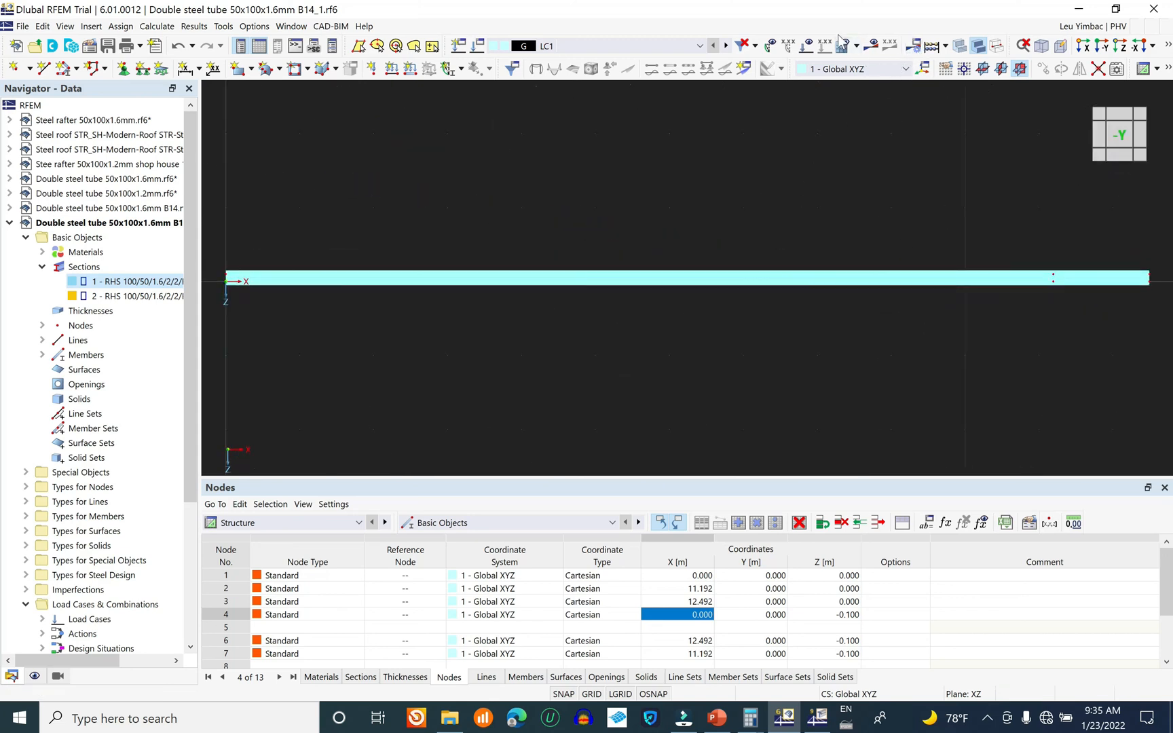
- Switch the model display back to wireframe and save the model
left_click(997, 46)
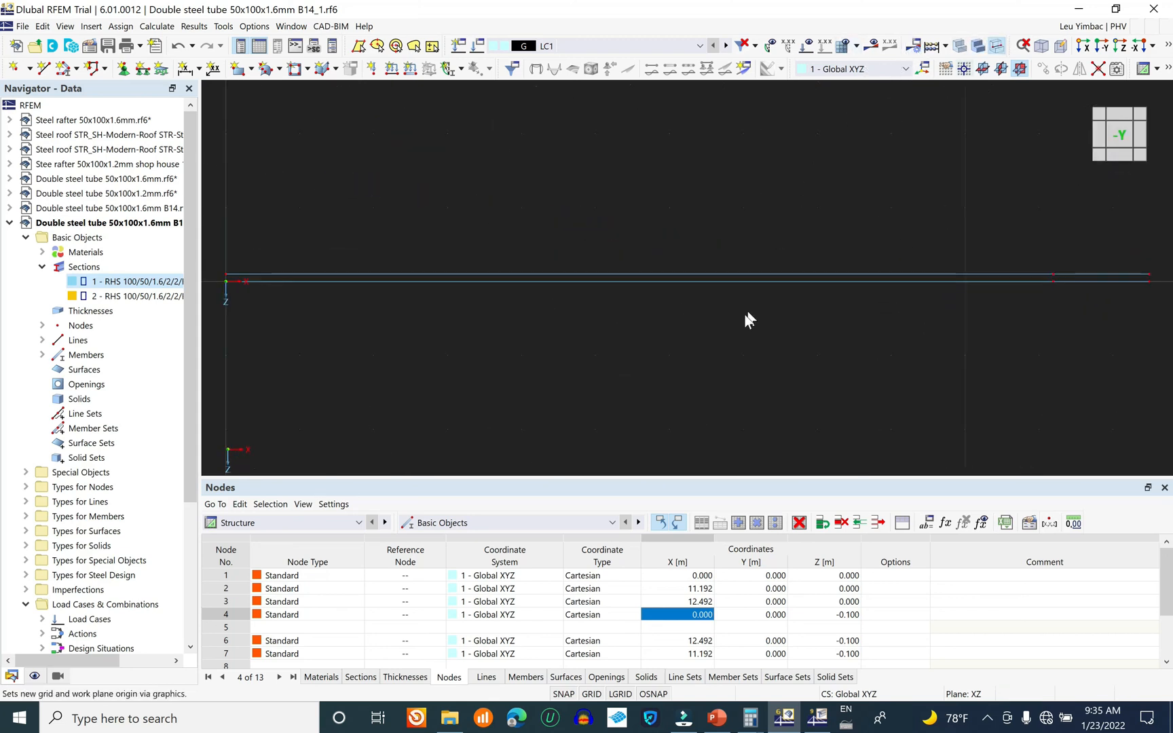
middle_click_drag(715, 273, 673, 303)
scroll(733, 265, "down", 1)
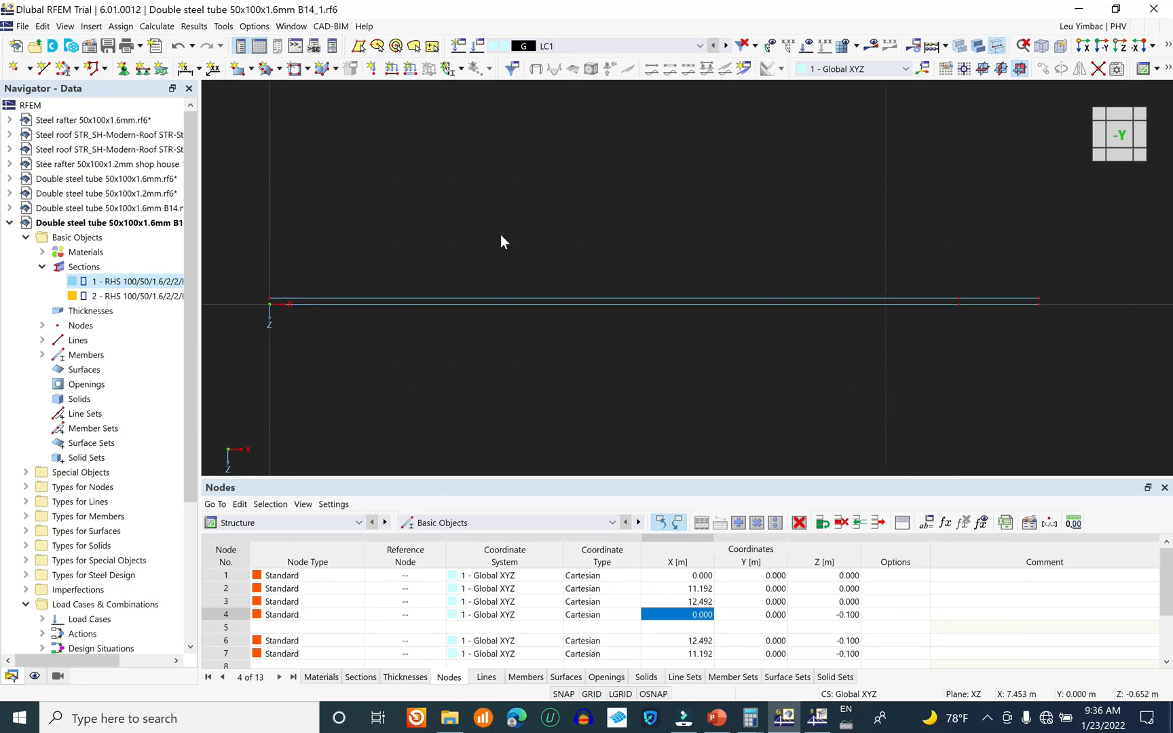
left_click(23, 26)
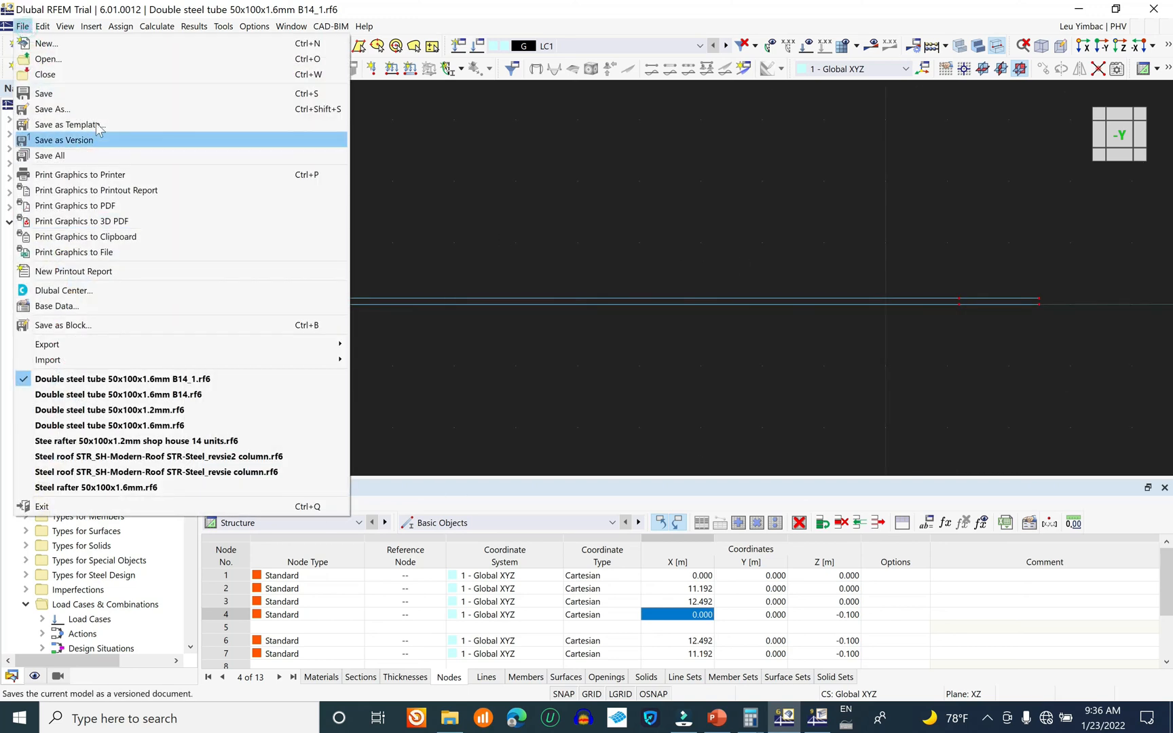
left_click(116, 95)
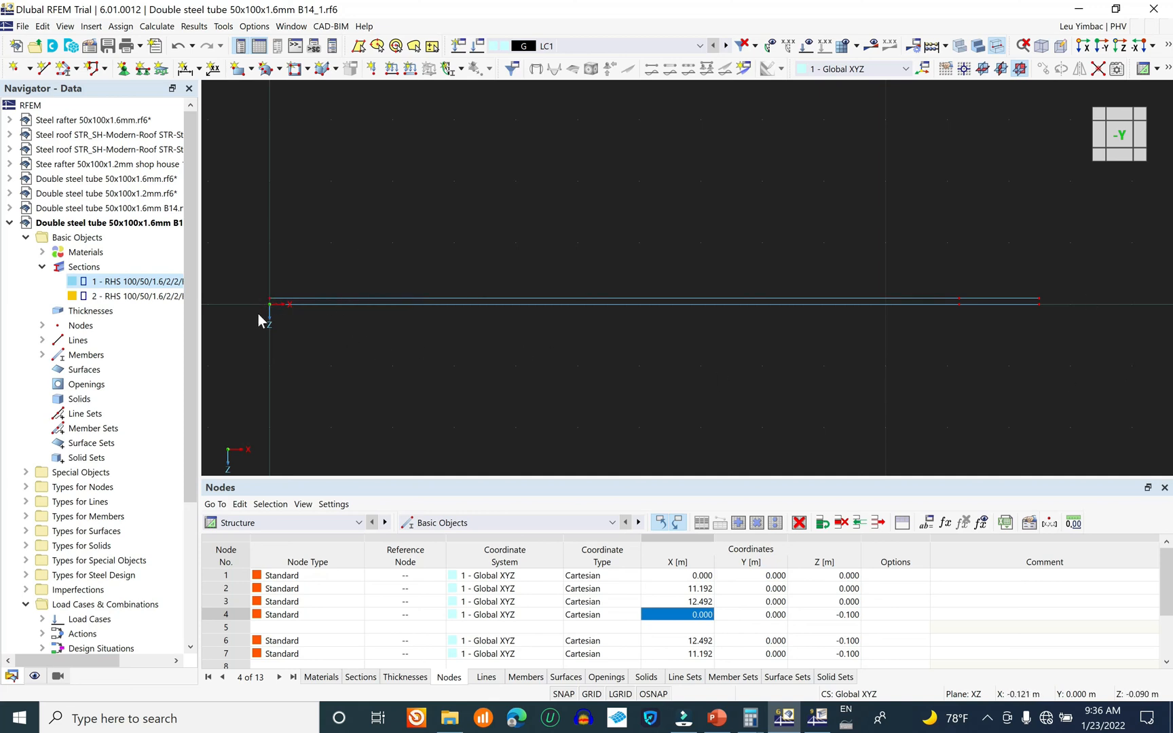
scroll(547, 303, "down", 1)
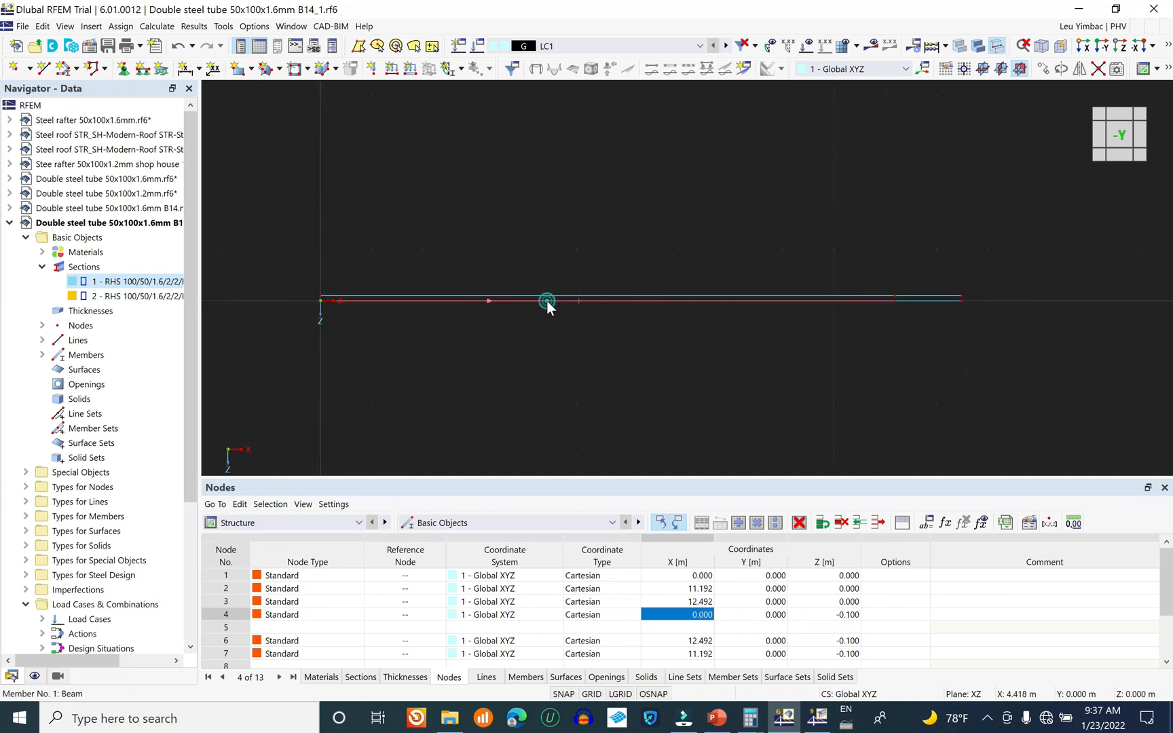
- Copy all members of the double tube 2 m in the +Z direction, starting from the origin node
right_click(547, 301)
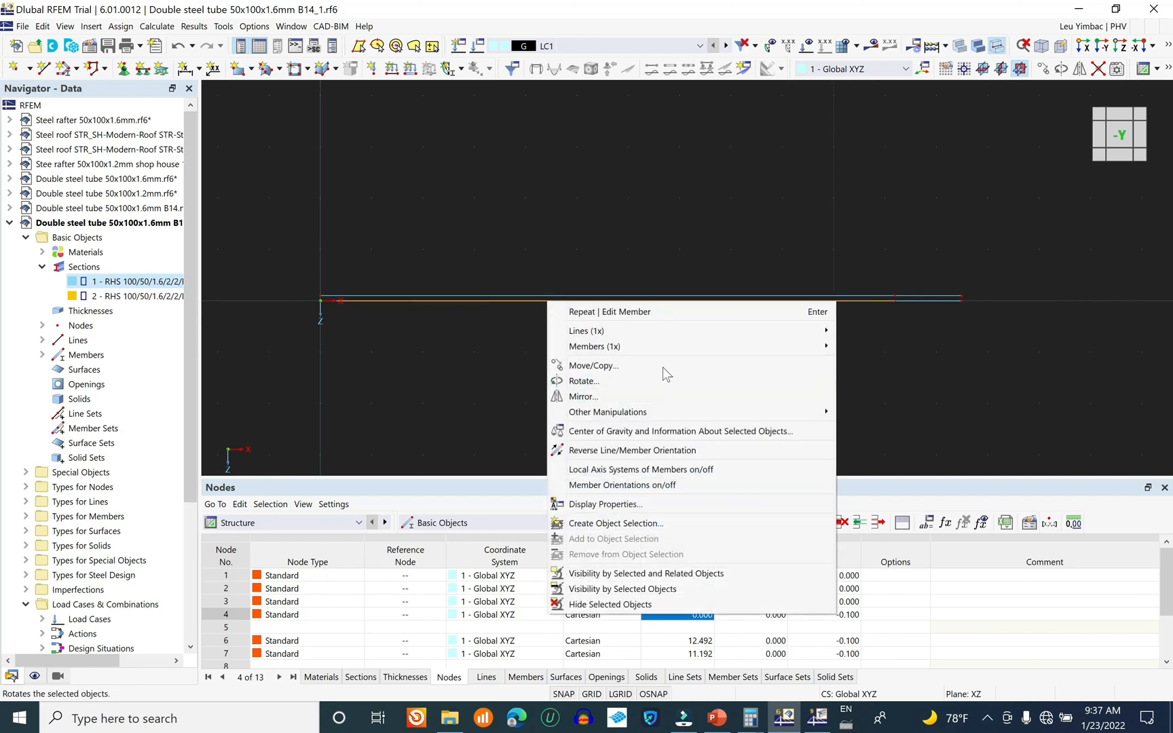
left_click(563, 274)
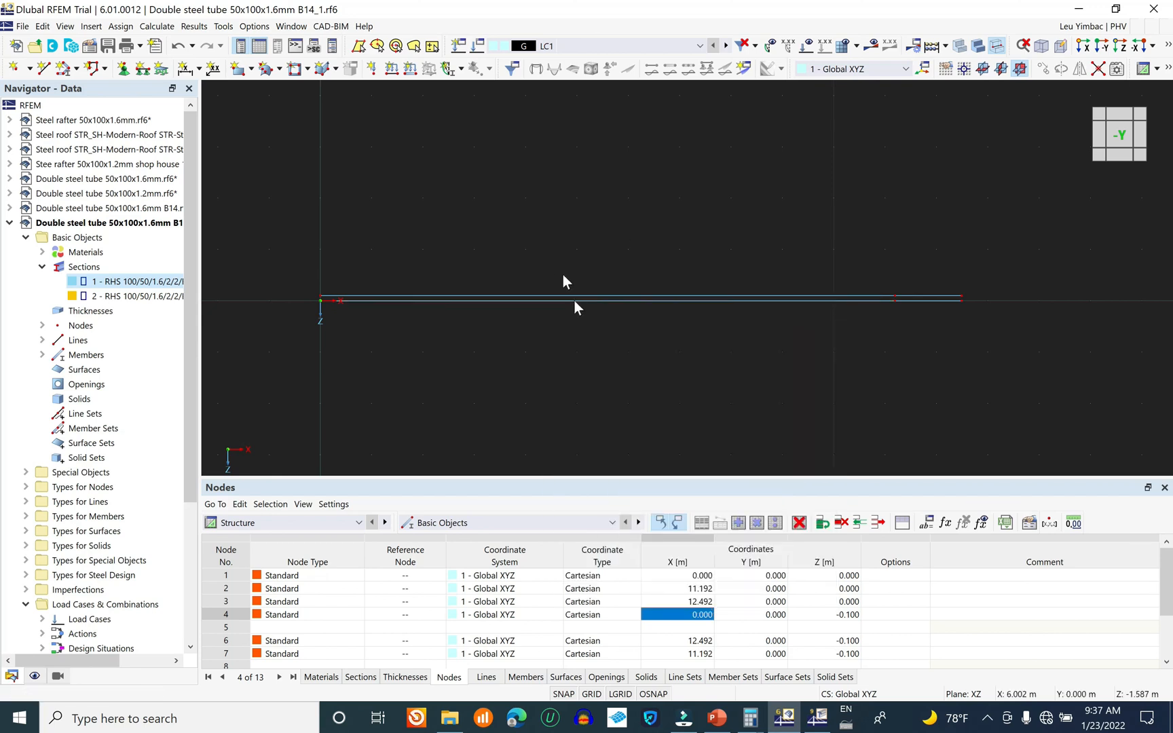
scroll(655, 372, "down", 2)
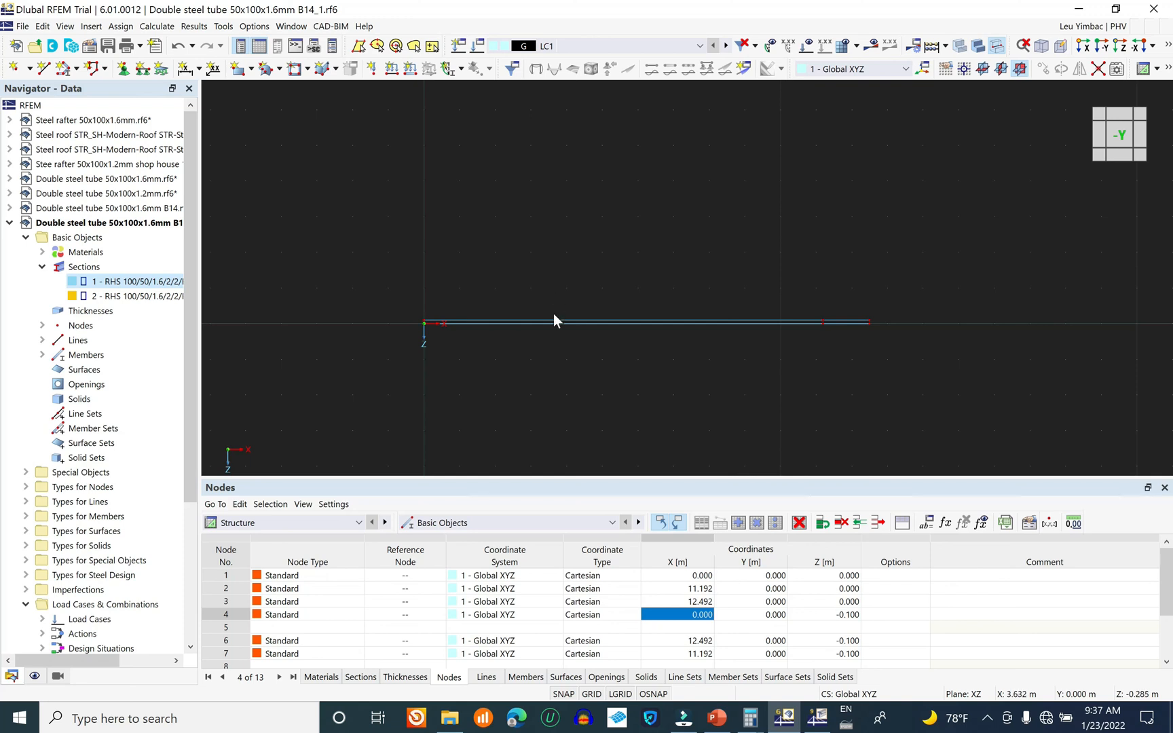
left_click_drag(933, 288, 367, 353)
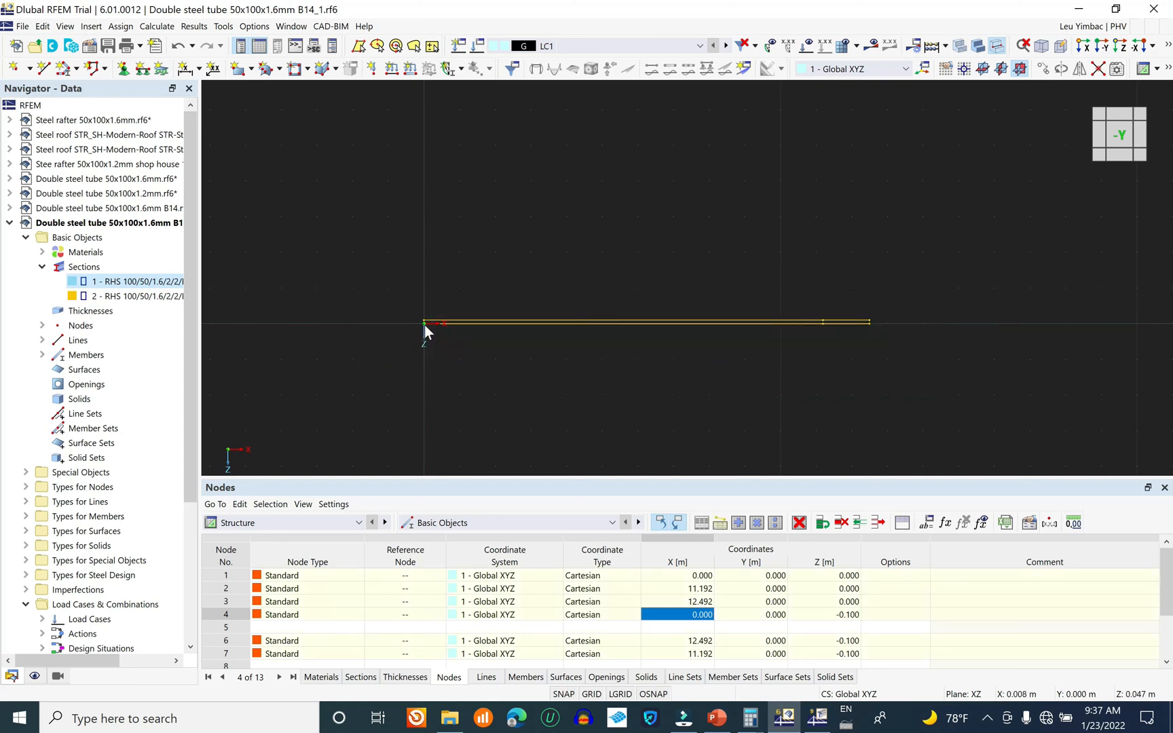
left_click_drag(427, 328, 424, 401)
left_click_drag(516, 392, 518, 391)
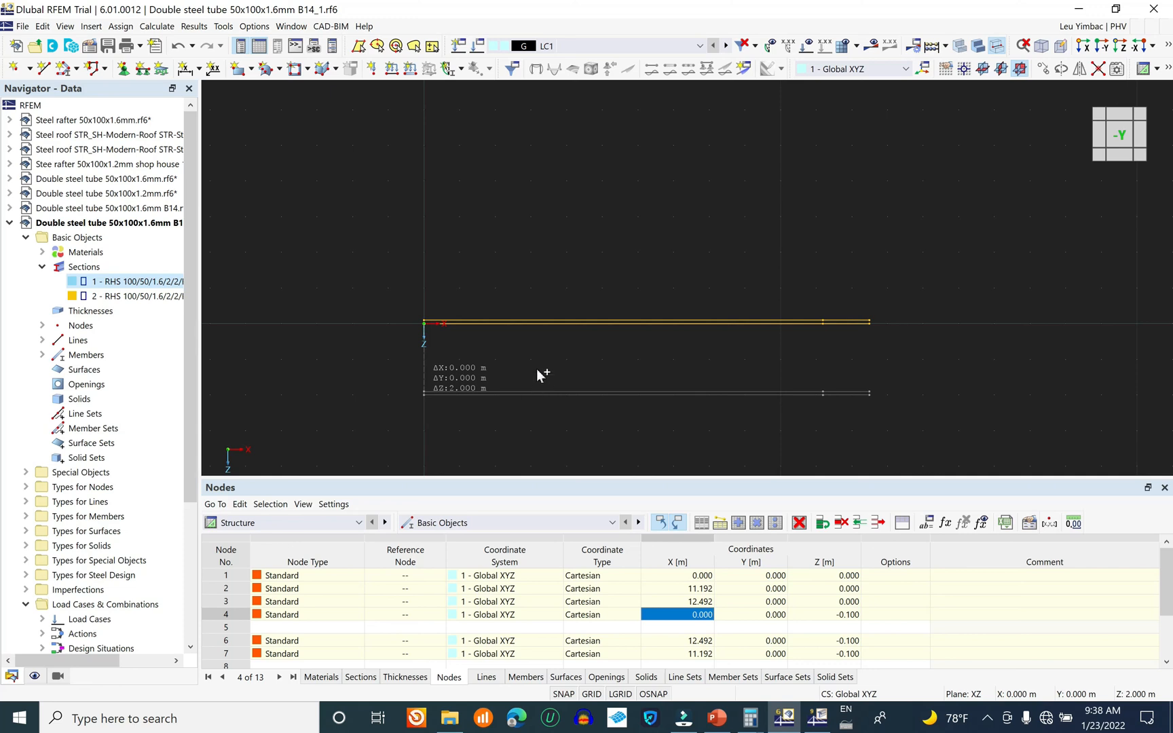
left_click(626, 361)
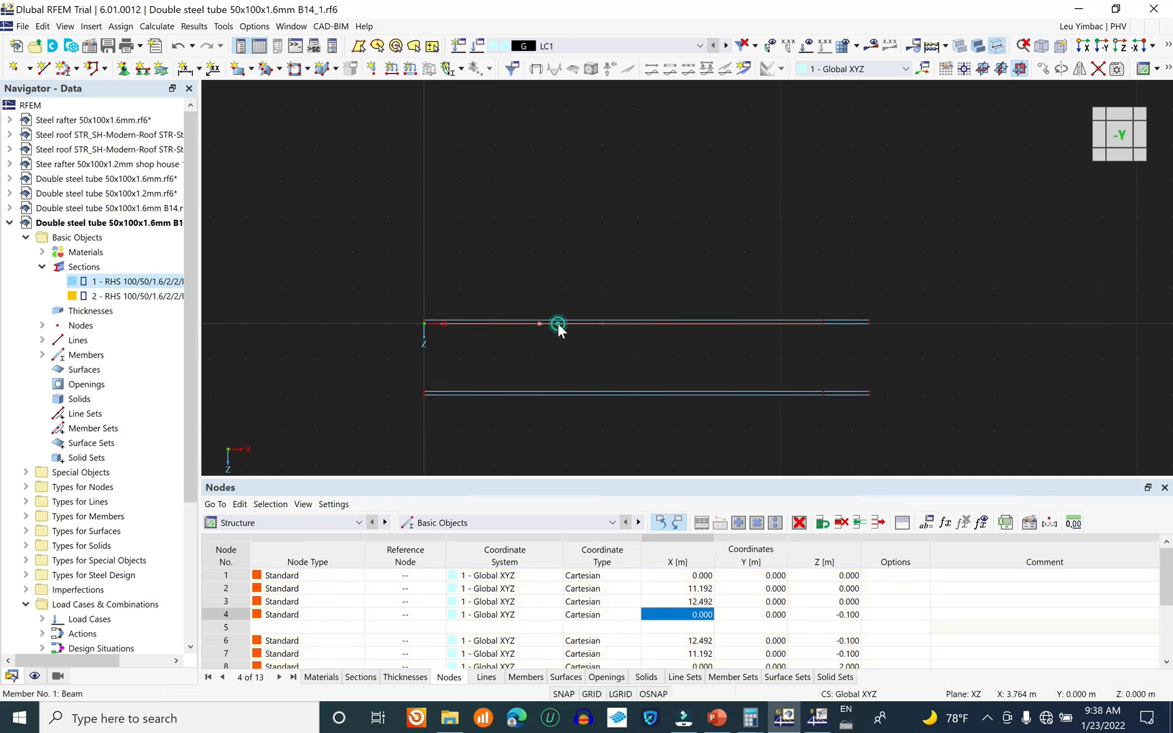
- Open the original lower 11.192 m member (member 1) for editing and enable its eccentricities
double_click(558, 324)
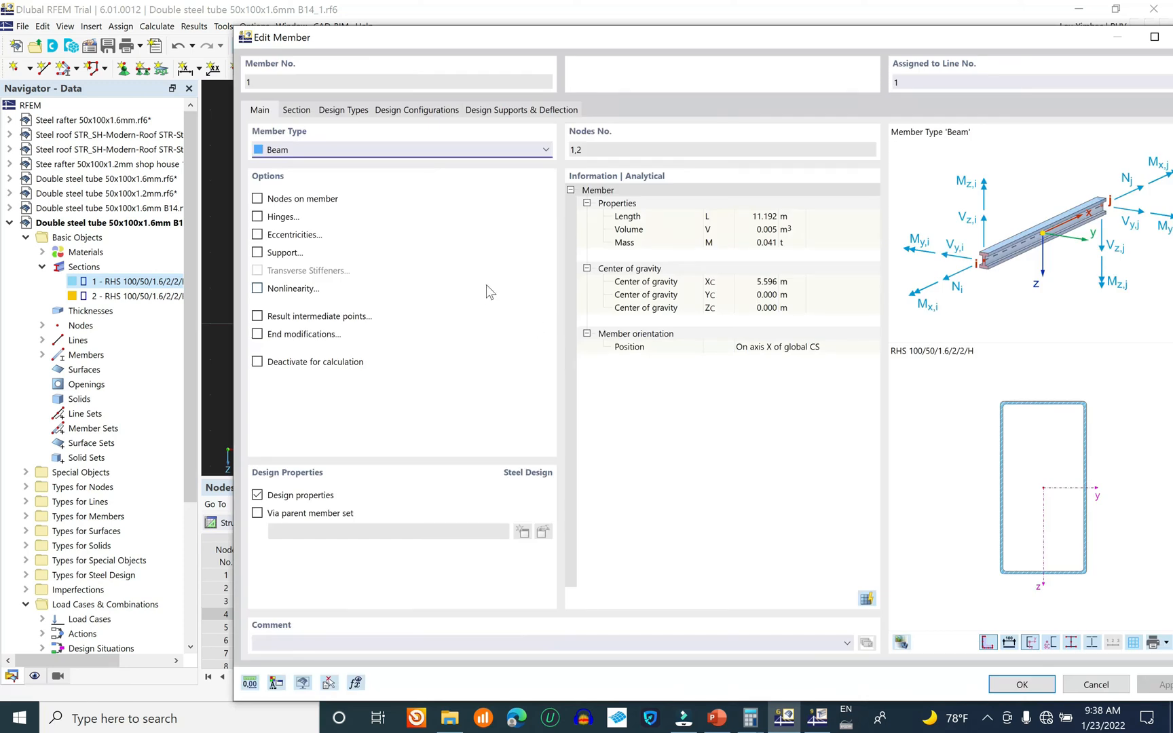
key("Escape")
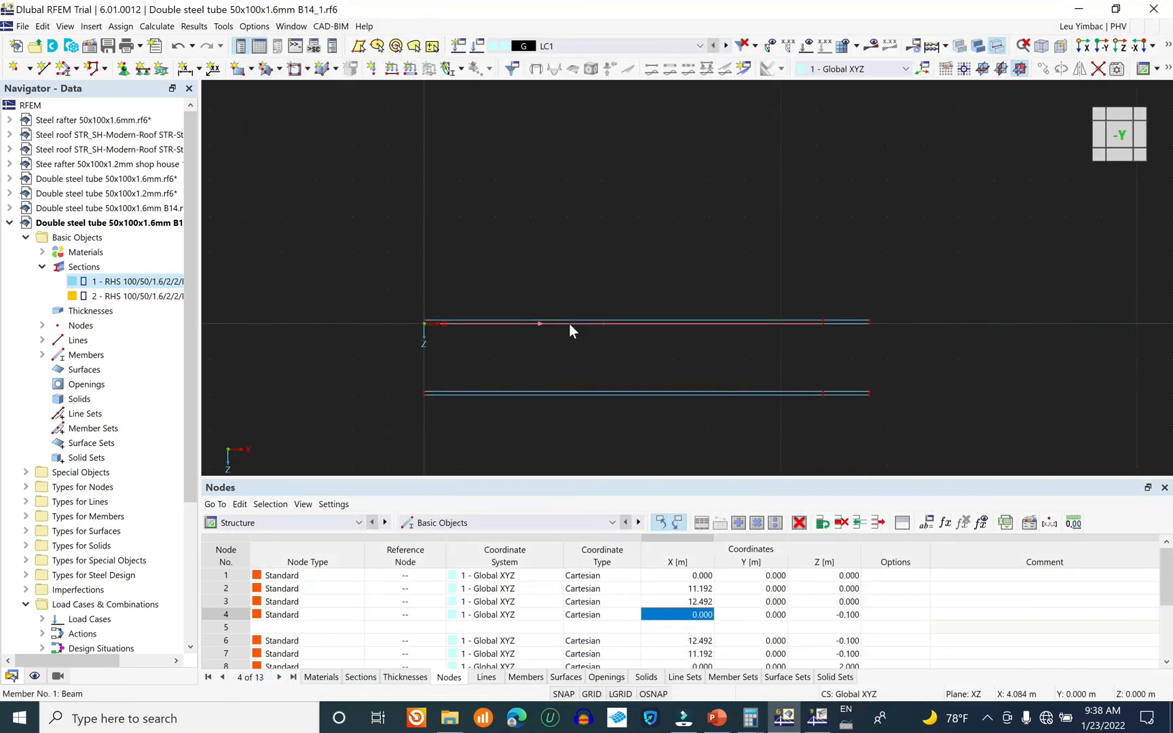
right_click(581, 323)
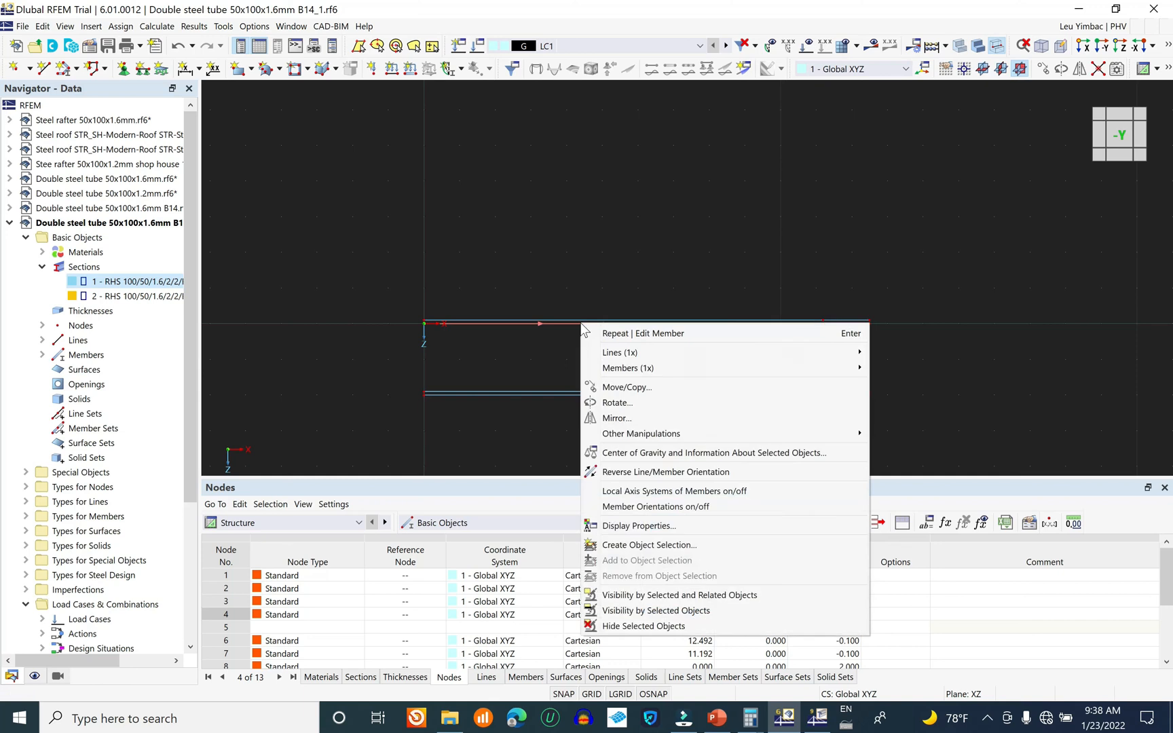
mouse_move(626, 367)
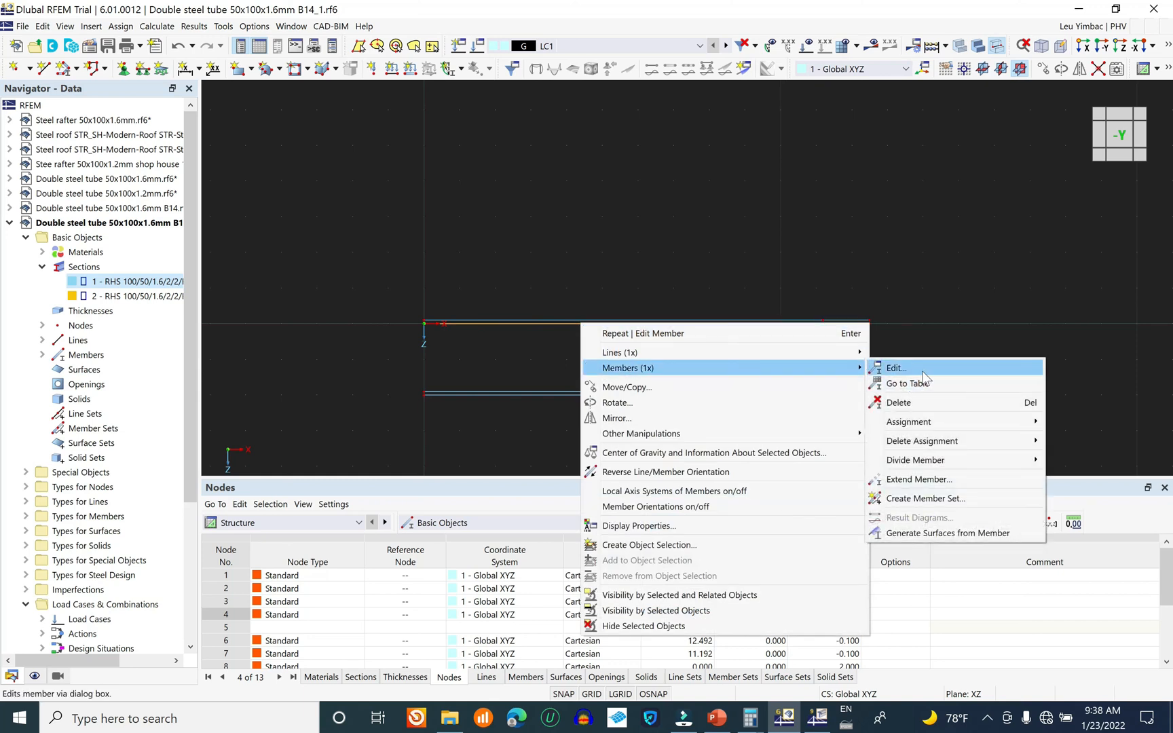
left_click(924, 369)
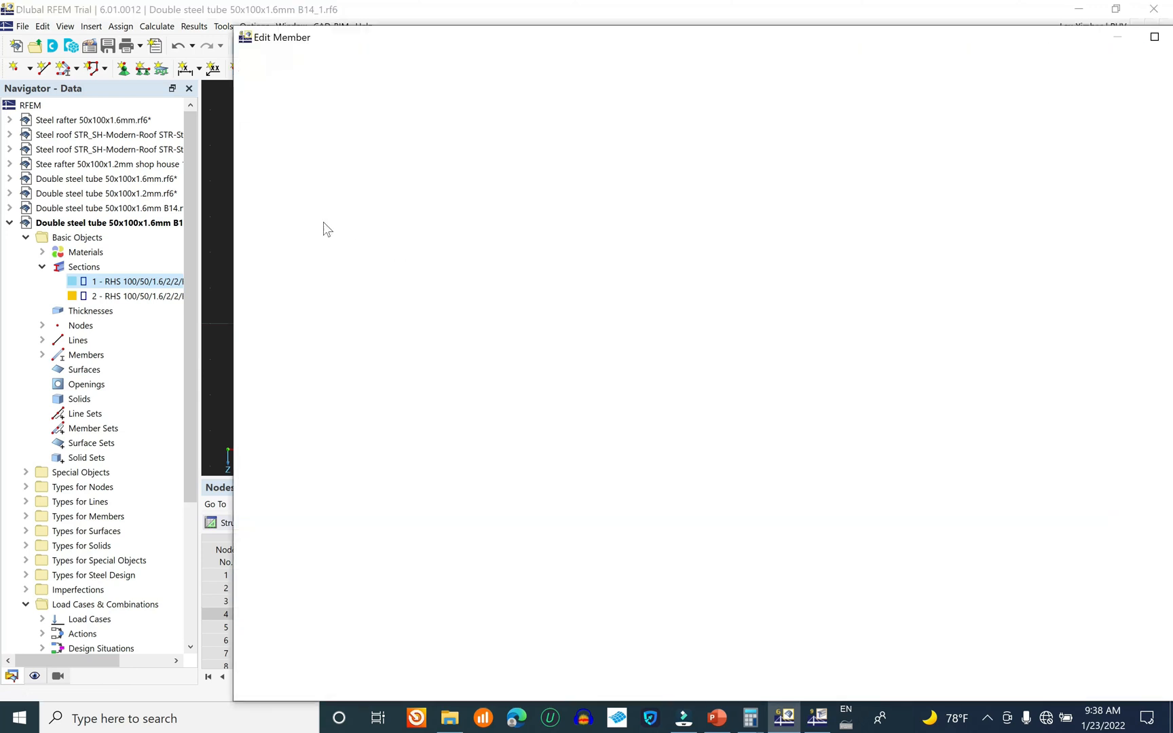
left_click(278, 235)
left_click(338, 110)
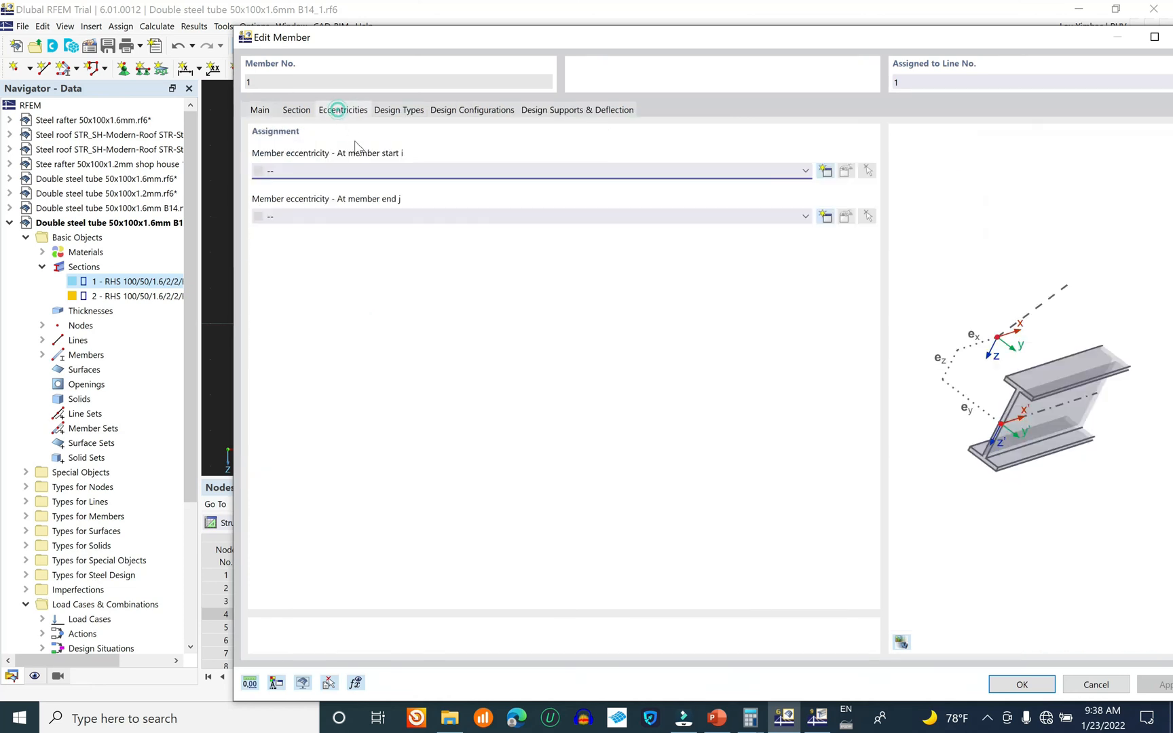
- Create a member-start eccentricity relative to section, aligned middle-top, with transverse offset from member 3 and axis offset middle-bottom
left_click(495, 175)
left_click(479, 194)
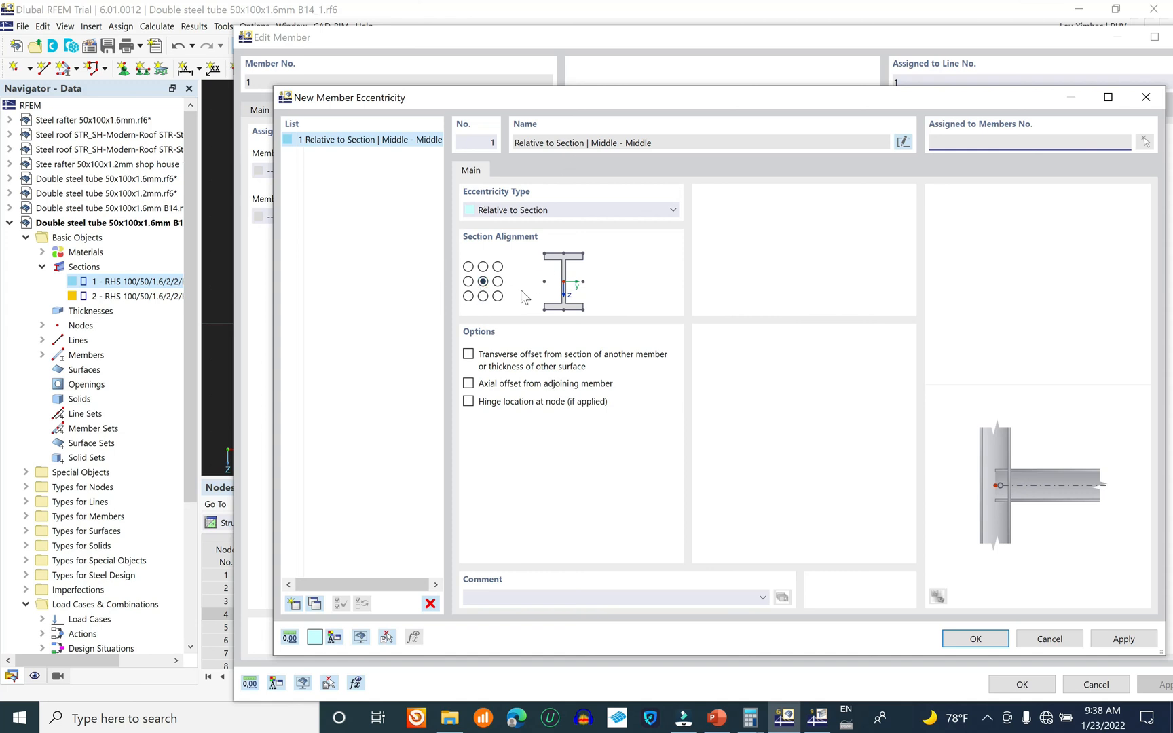
left_click(483, 267)
left_click(553, 353)
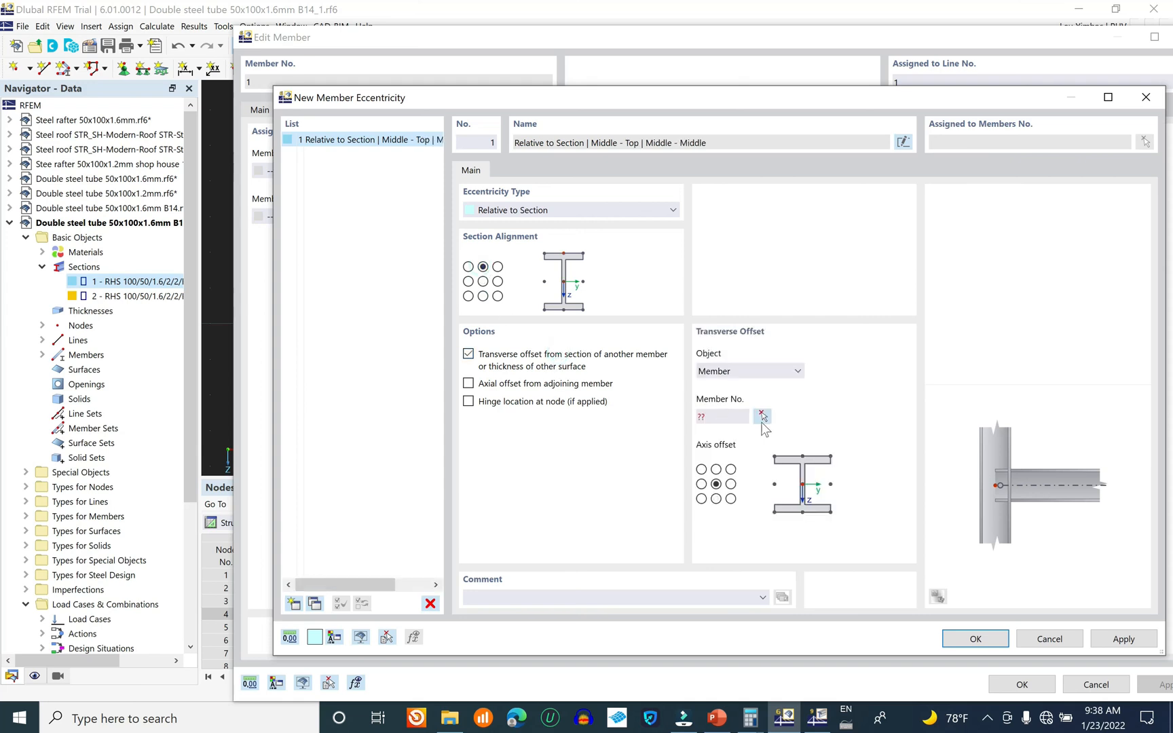
left_click(717, 470)
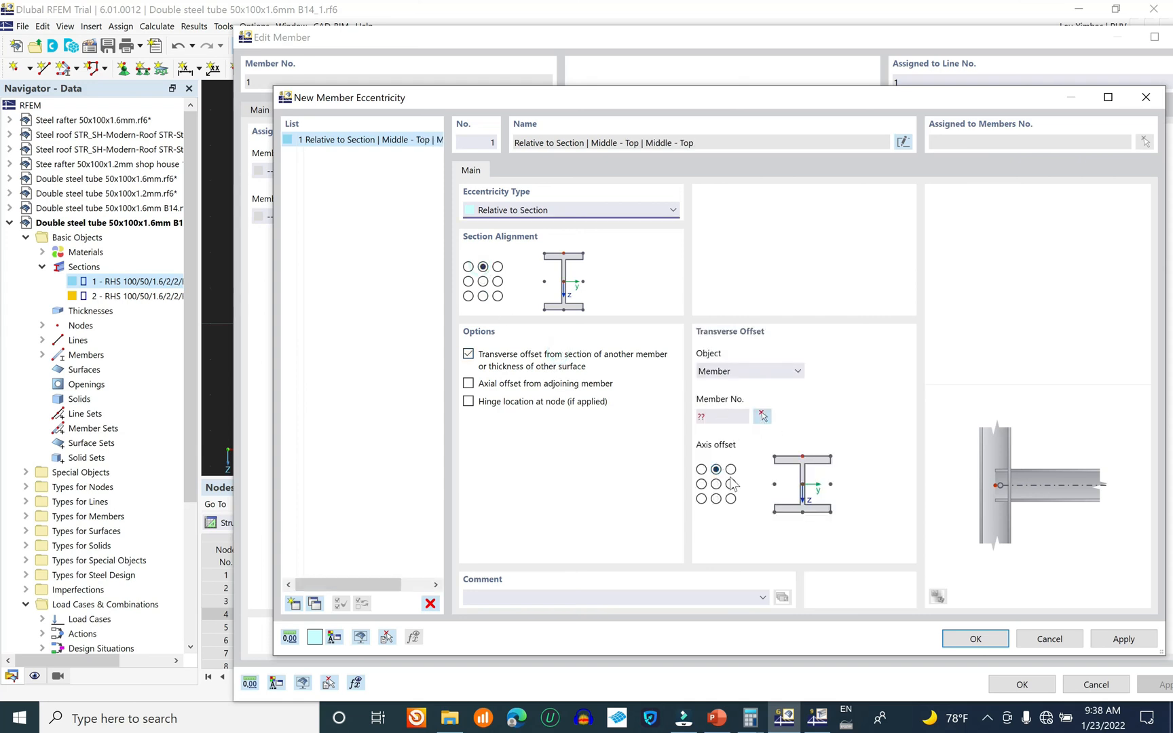
left_click(716, 500)
left_click(762, 416)
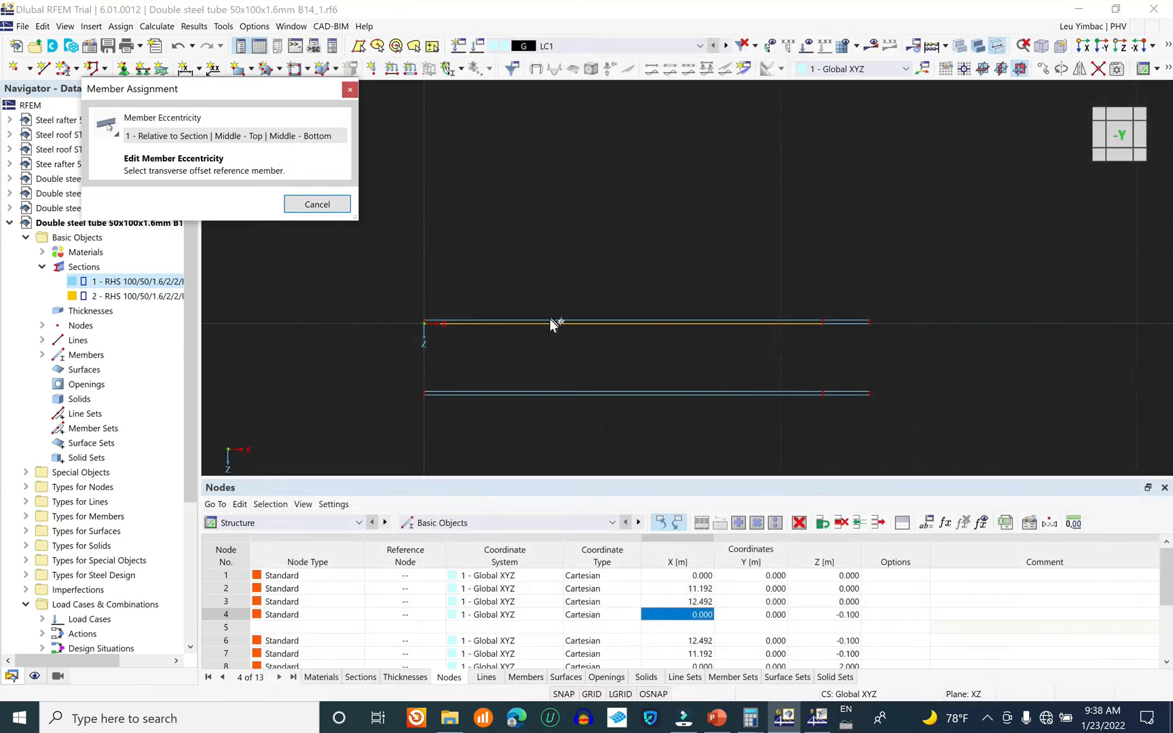
left_click(552, 323)
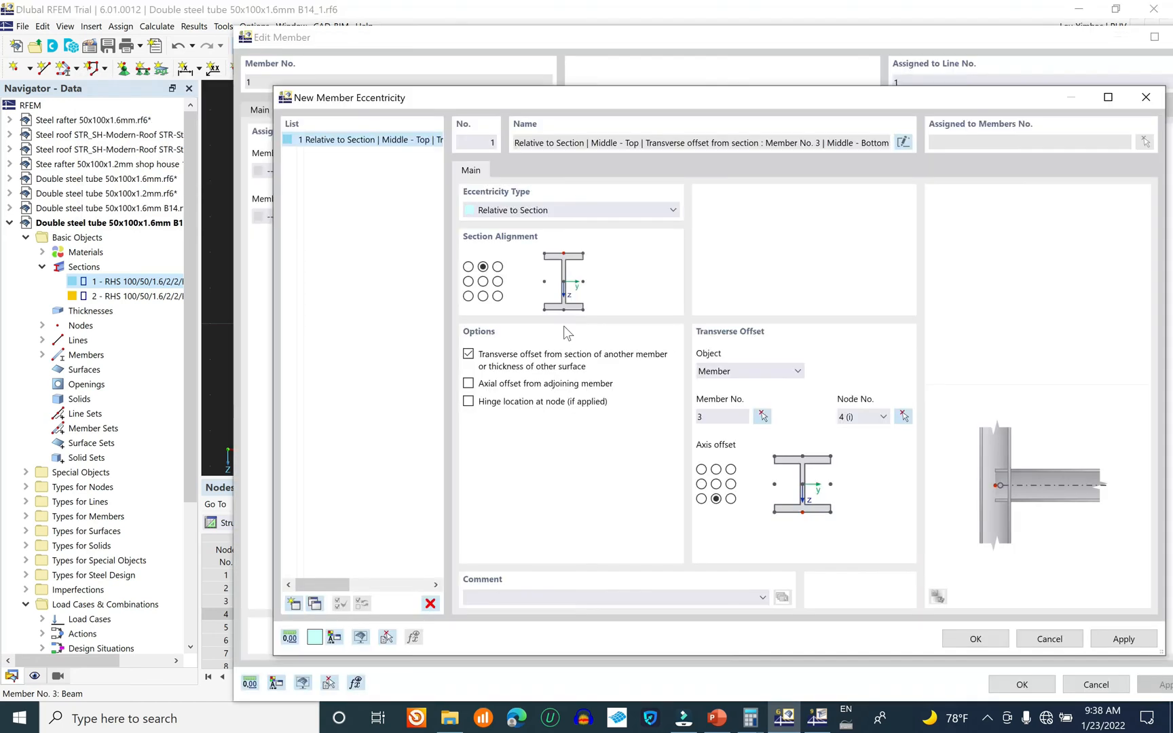
left_click(975, 640)
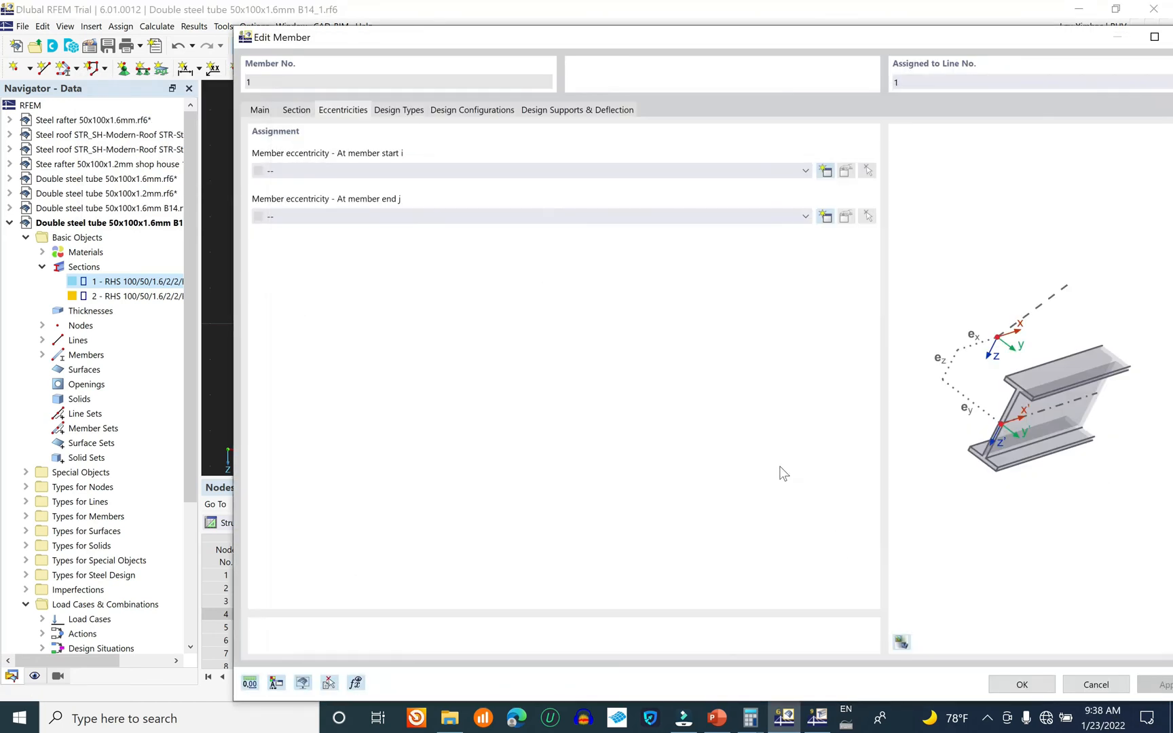
- Assign the same eccentricity to end j of member 1 and apply the member changes
left_click(568, 216)
left_click(558, 245)
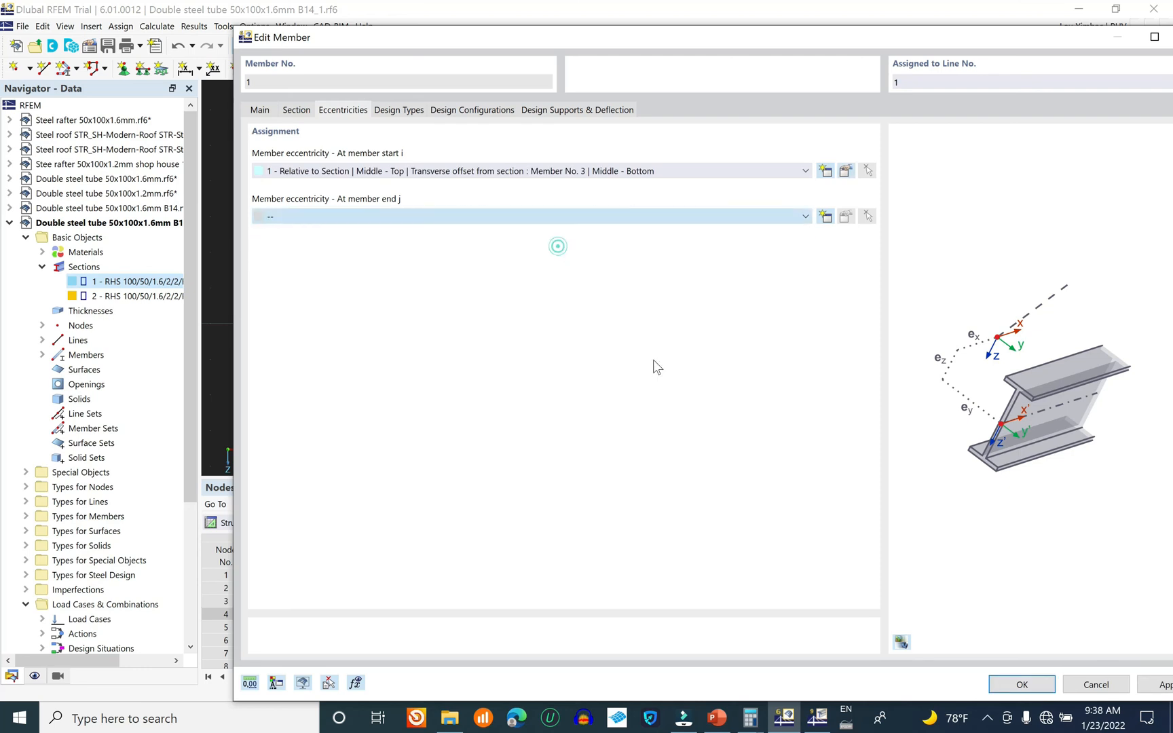
left_click(1022, 685)
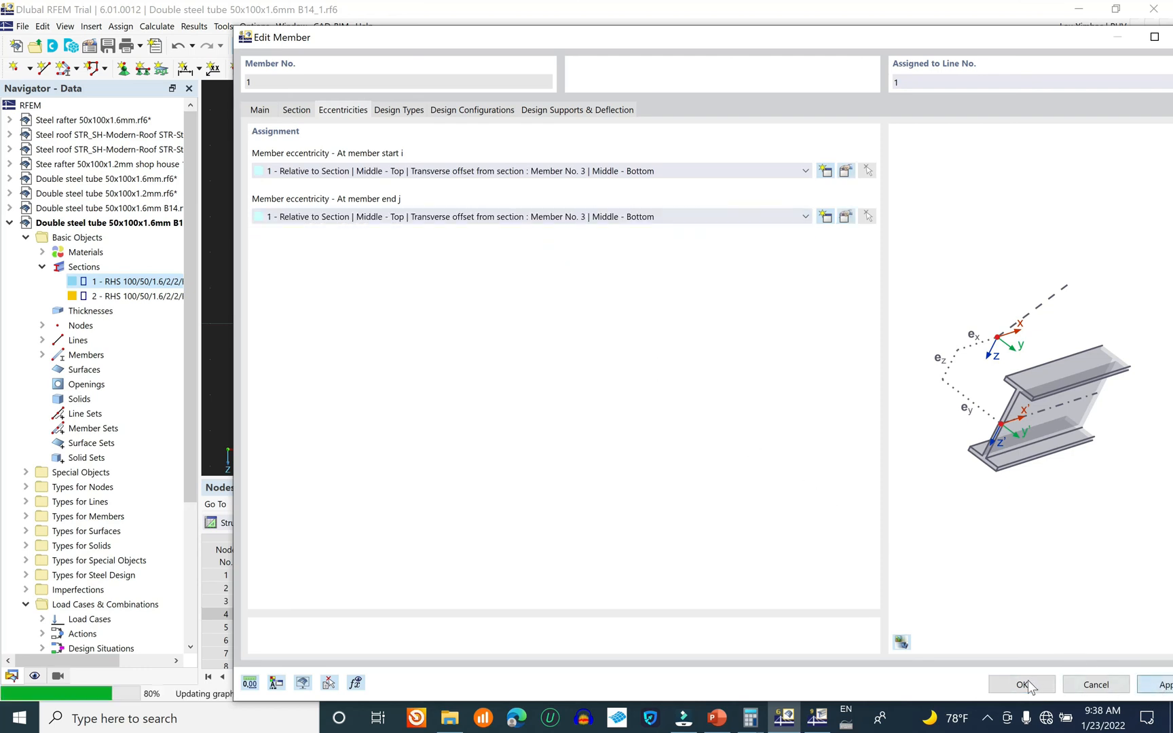
- Enable eccentricities for the lower 1.3 m member (member 2) and assign existing eccentricity 1 to its start
scroll(815, 343, "up", 5)
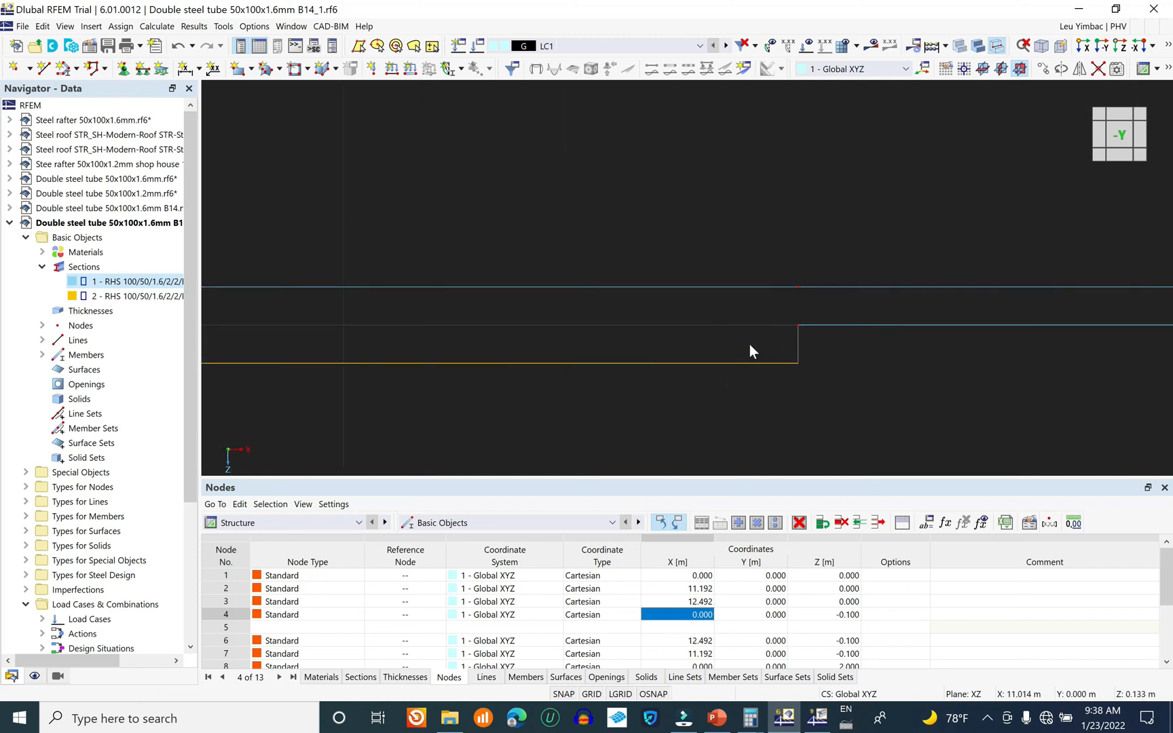
scroll(794, 327, "down", 3)
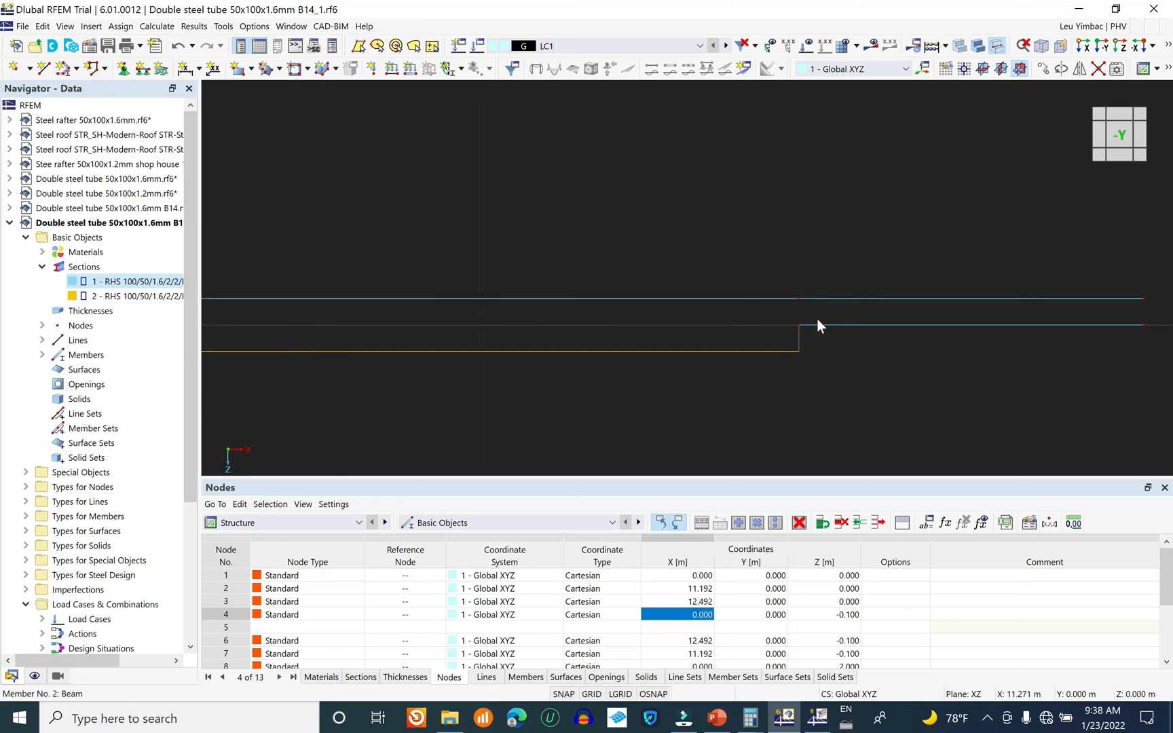
left_click(853, 326)
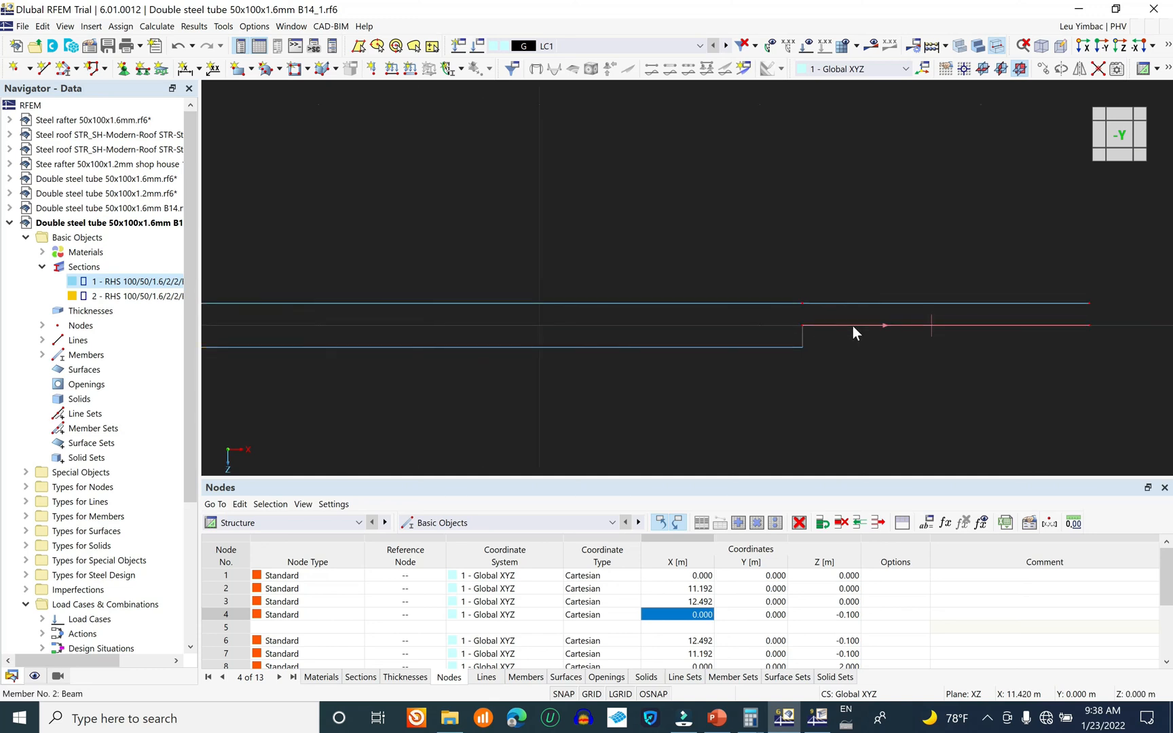
right_click(853, 326)
mouse_move(901, 374)
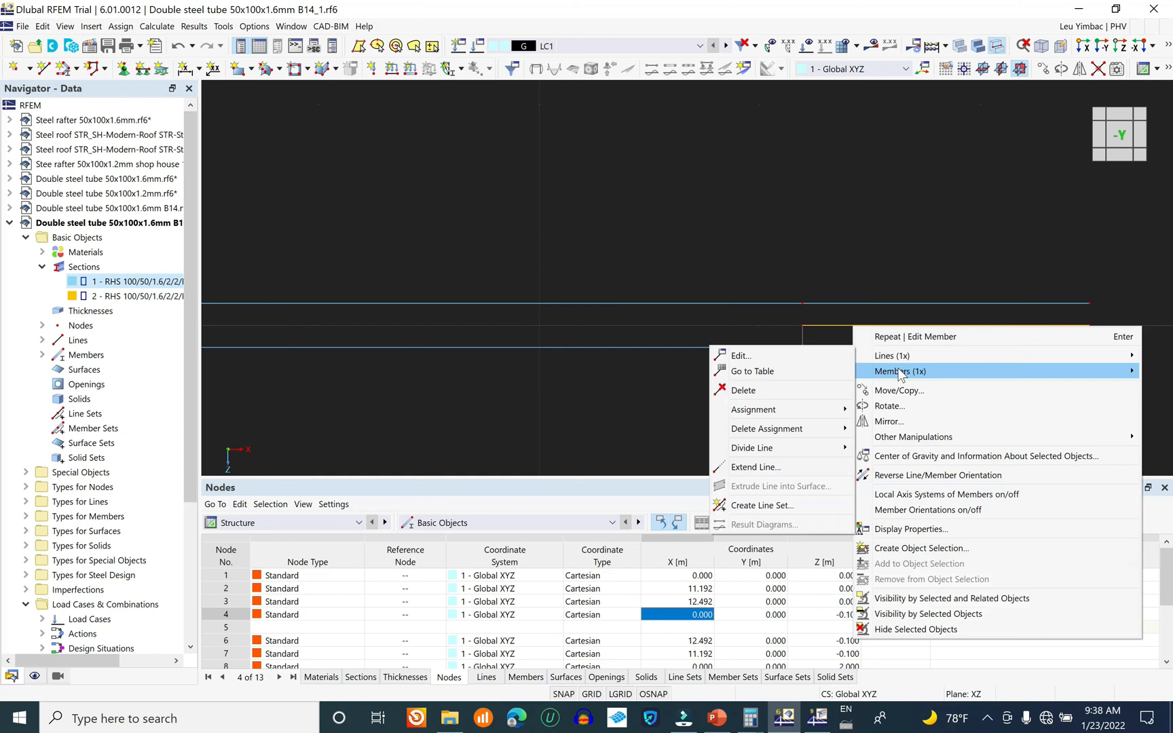
left_click(743, 370)
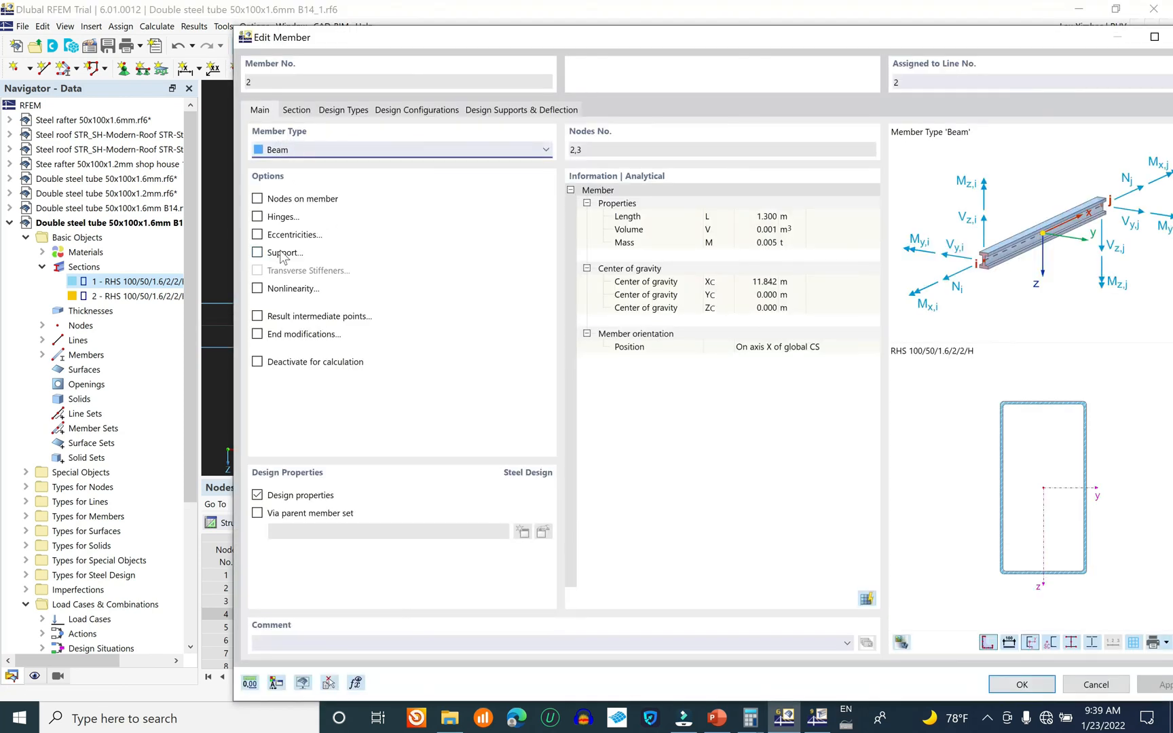
left_click(289, 234)
left_click(343, 110)
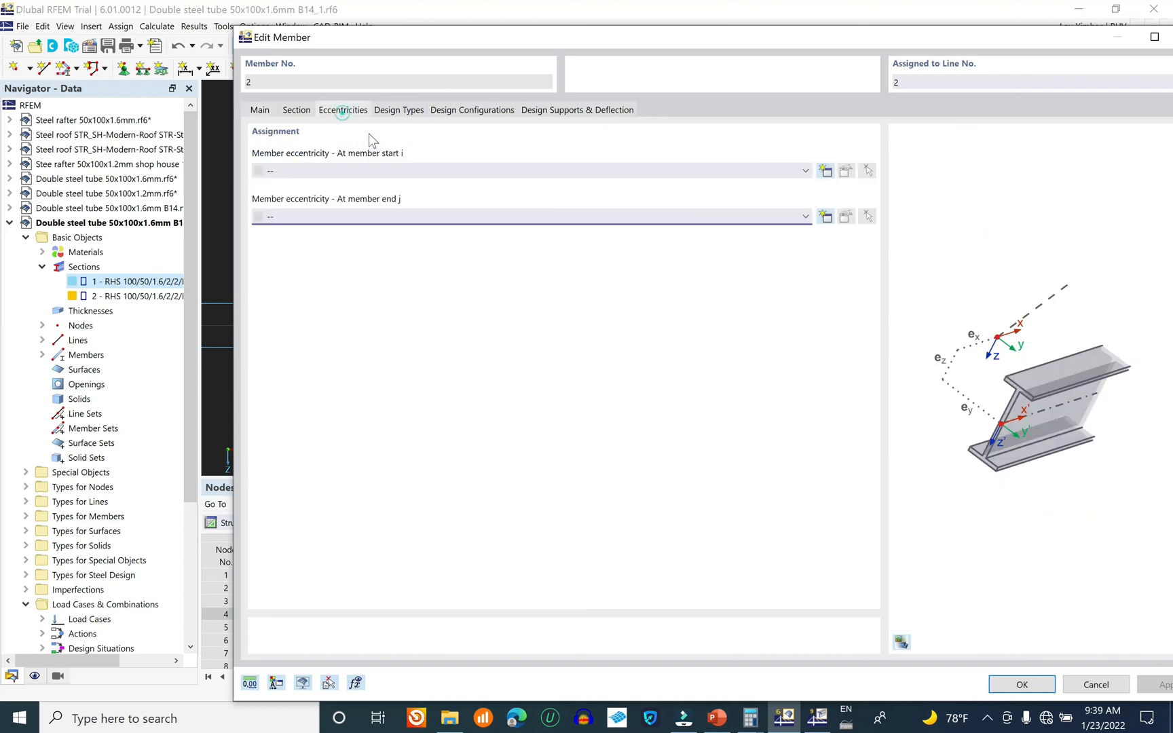
left_click(384, 171)
left_click(410, 194)
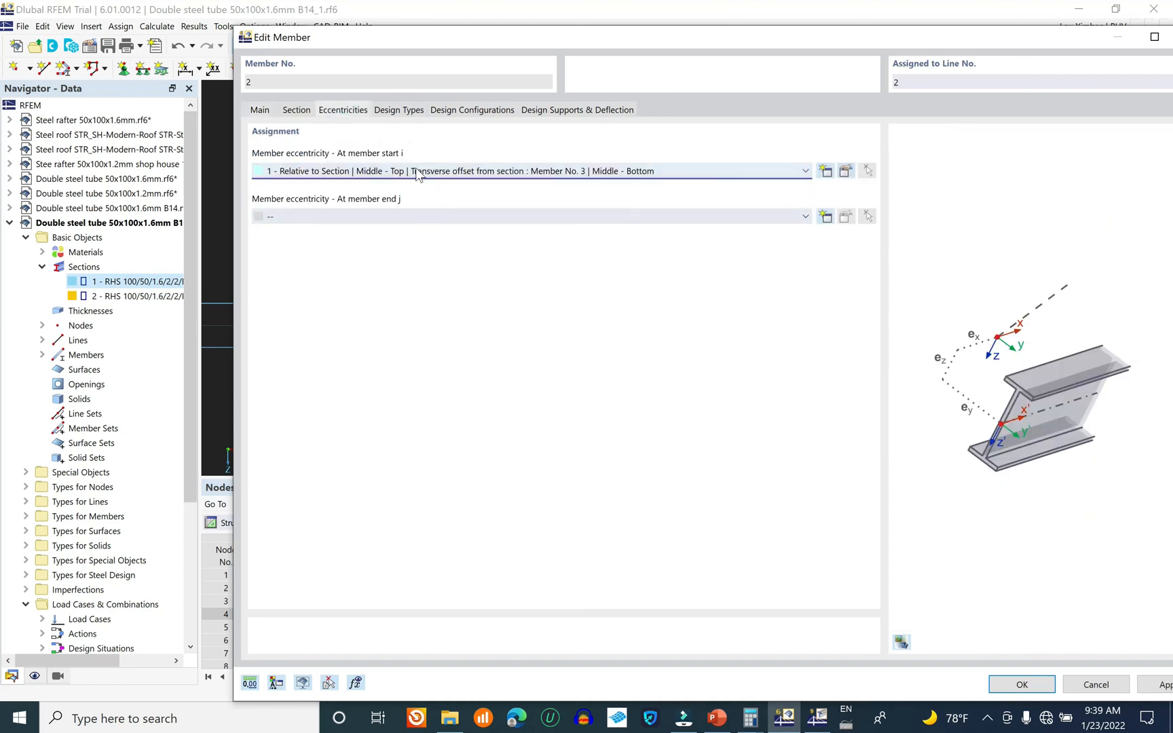
- Create a second eccentricity relative to section, aligned middle-bottom, with transverse offset from member 4 and axis offset middle-top
left_click(750, 178)
left_click(662, 206)
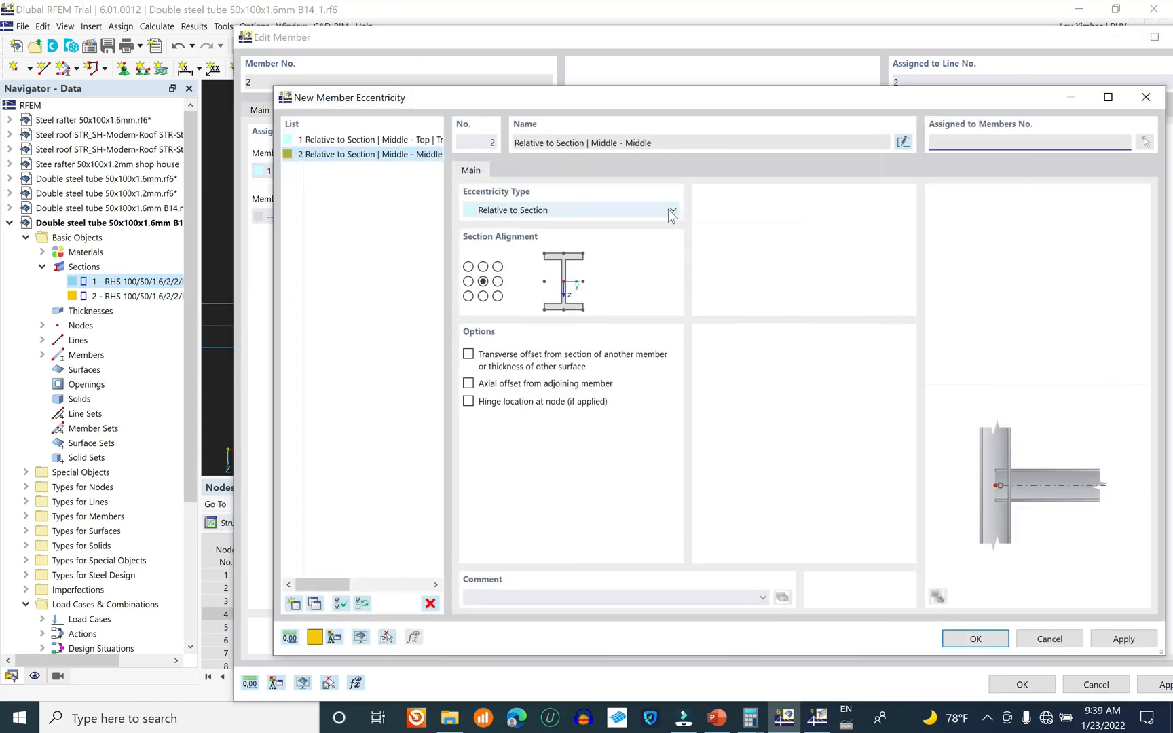
left_click(483, 297)
left_click(469, 353)
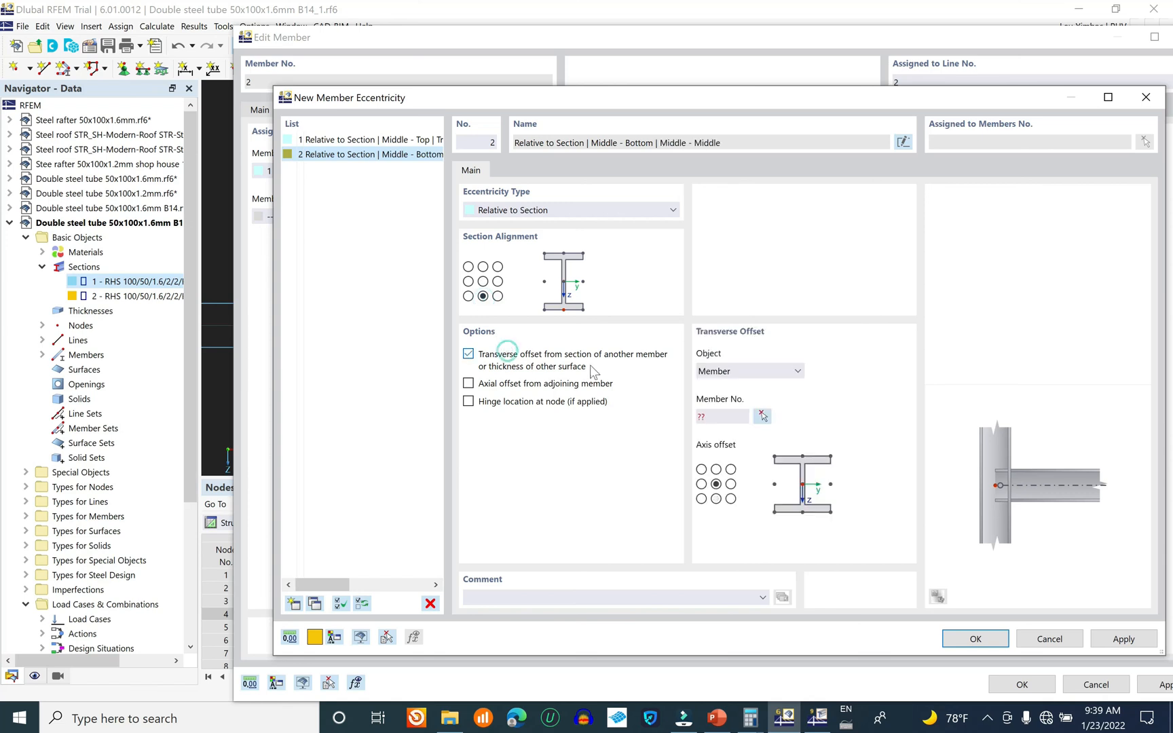
left_click(716, 469)
left_click(762, 416)
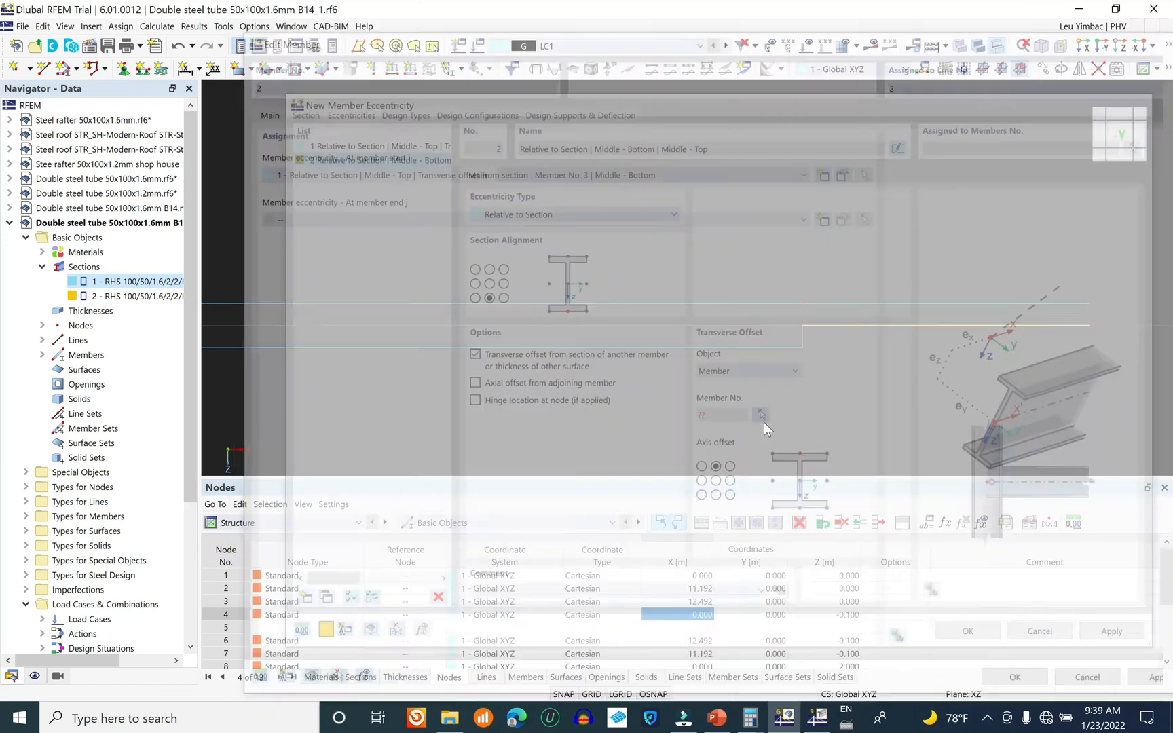
left_click(893, 304)
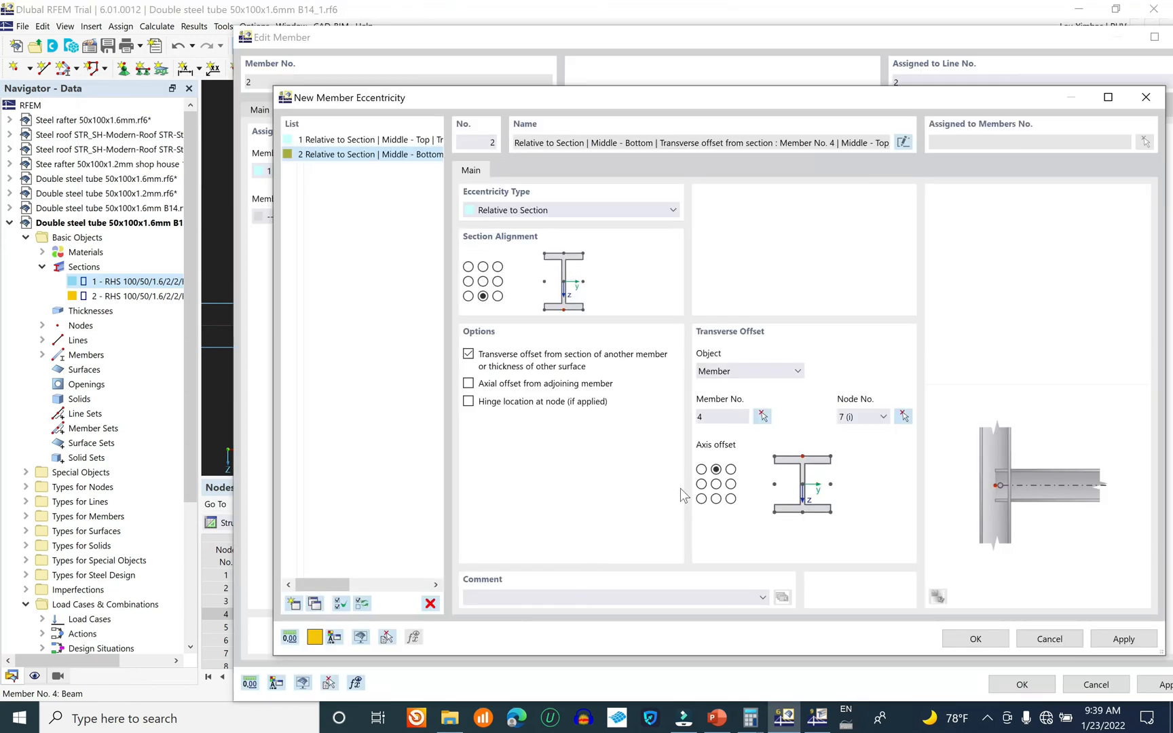
left_click(984, 640)
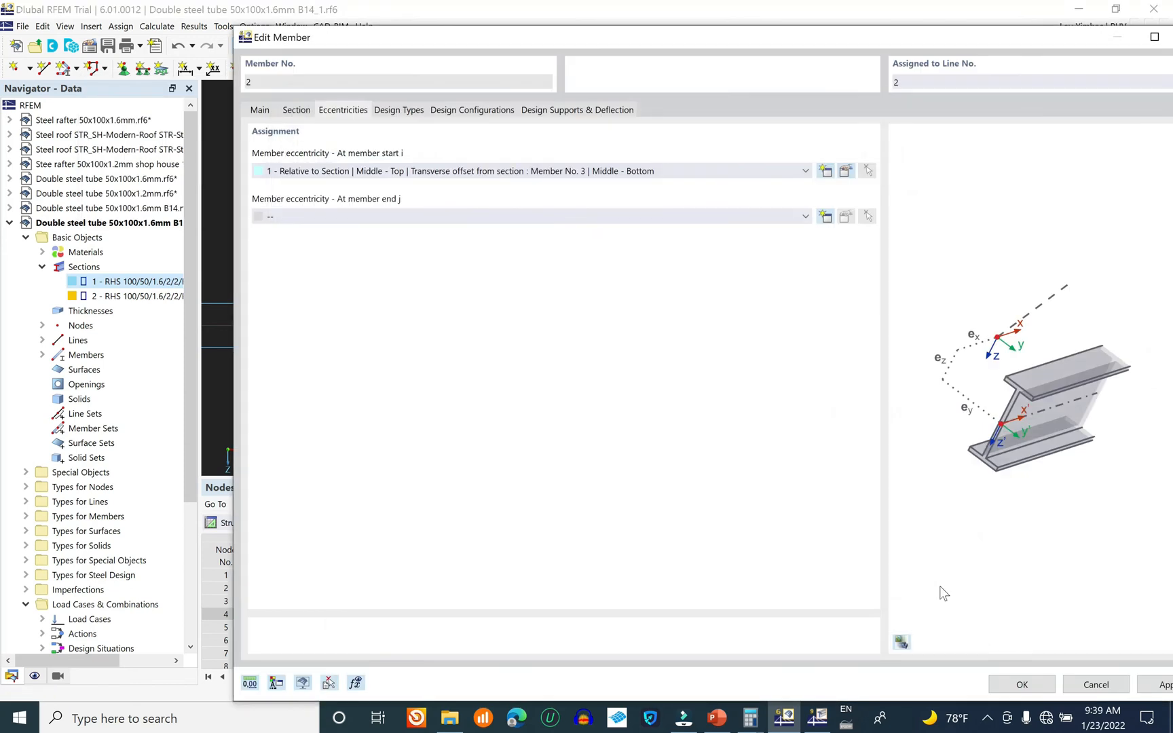
- Try applying eccentricity 2 at both ends of member 2
left_click(622, 218)
left_click(605, 257)
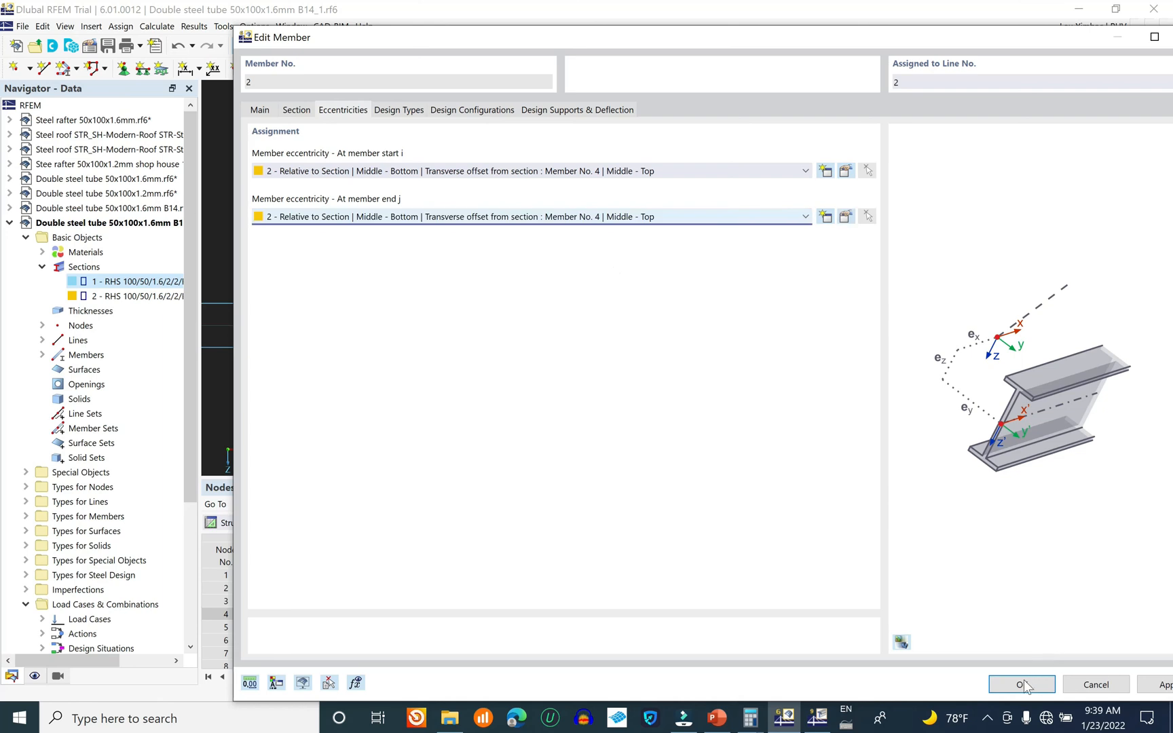
key("Return")
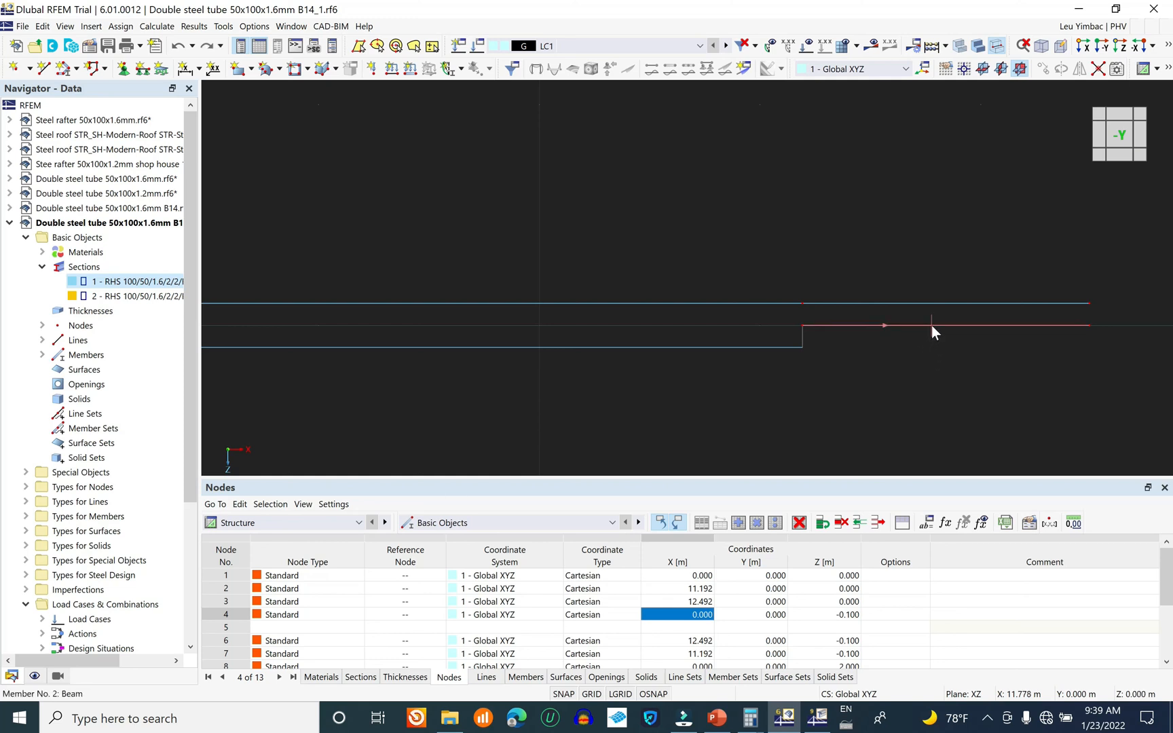
- Enable eccentricities for the lower 1.3 m member (member 2) and assign eccentricity 2 to both its start and end
right_click(931, 325)
mouse_move(939, 375)
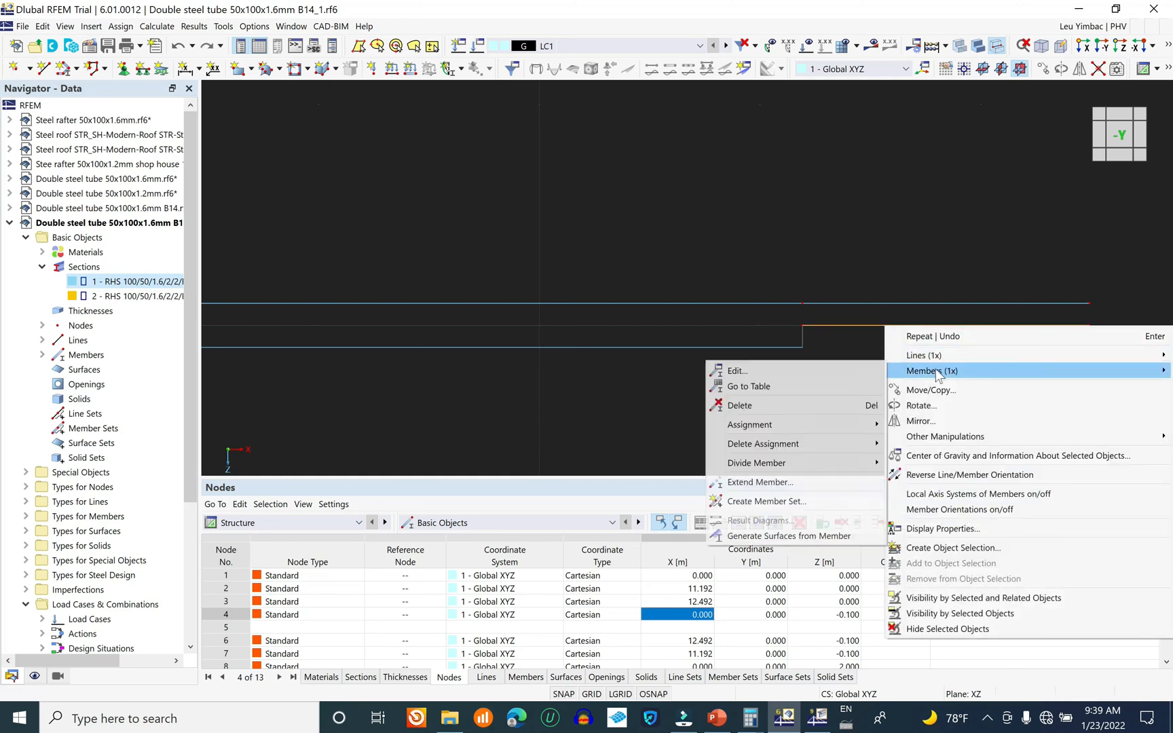
left_click(769, 370)
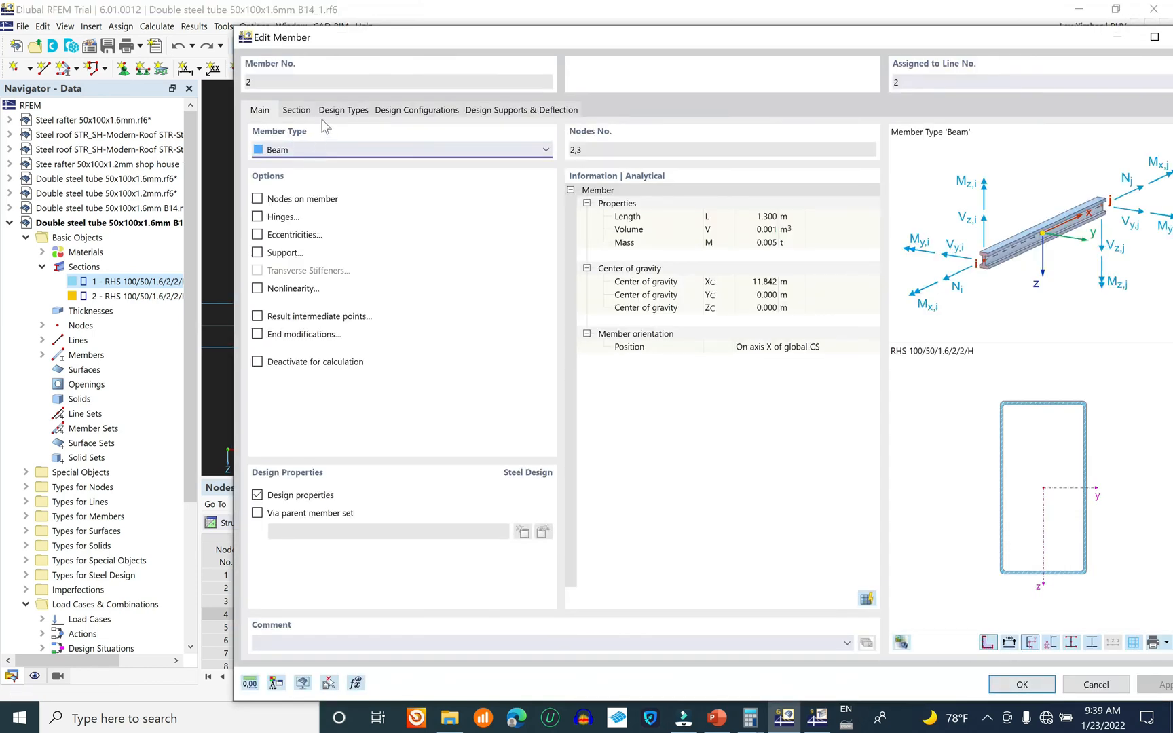
left_click(289, 234)
left_click(343, 110)
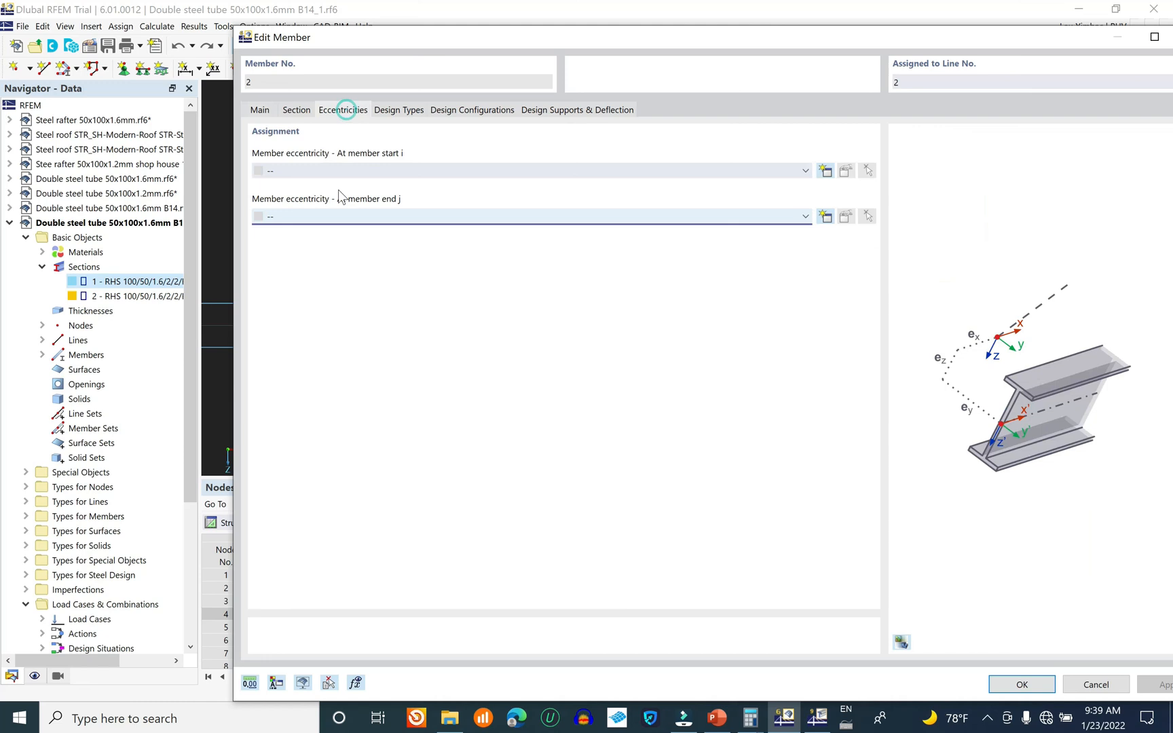
left_click(381, 171)
left_click(382, 206)
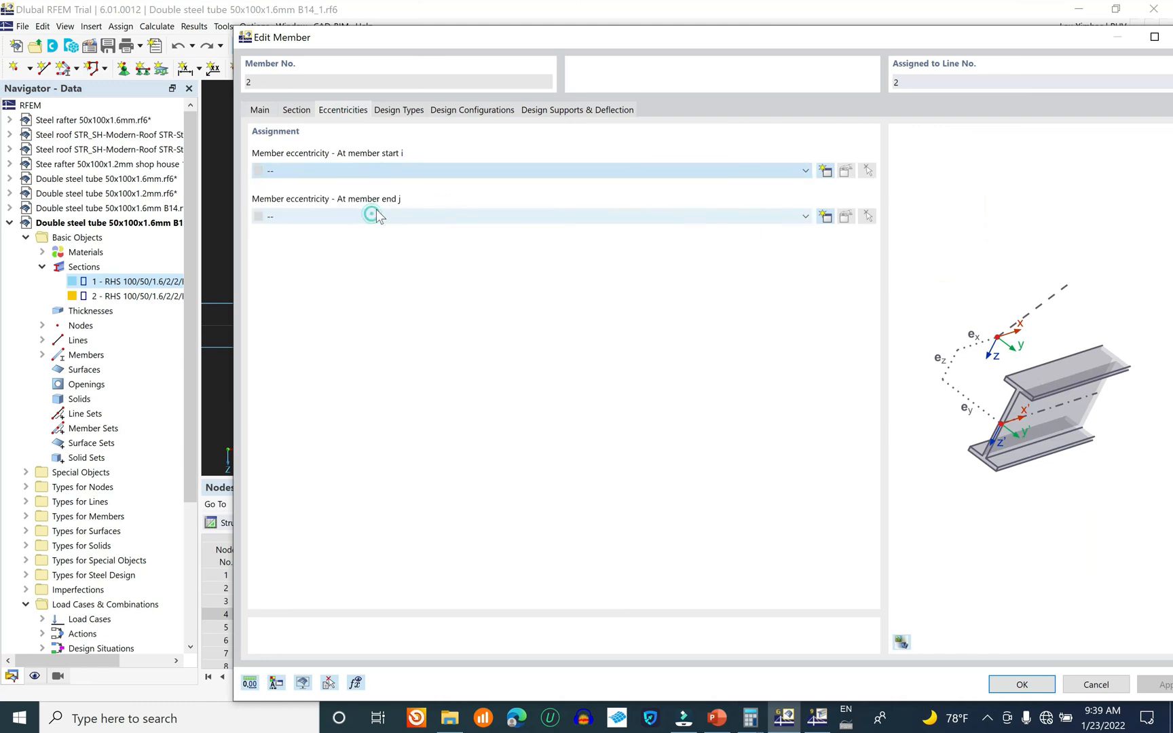
left_click(384, 216)
left_click(381, 255)
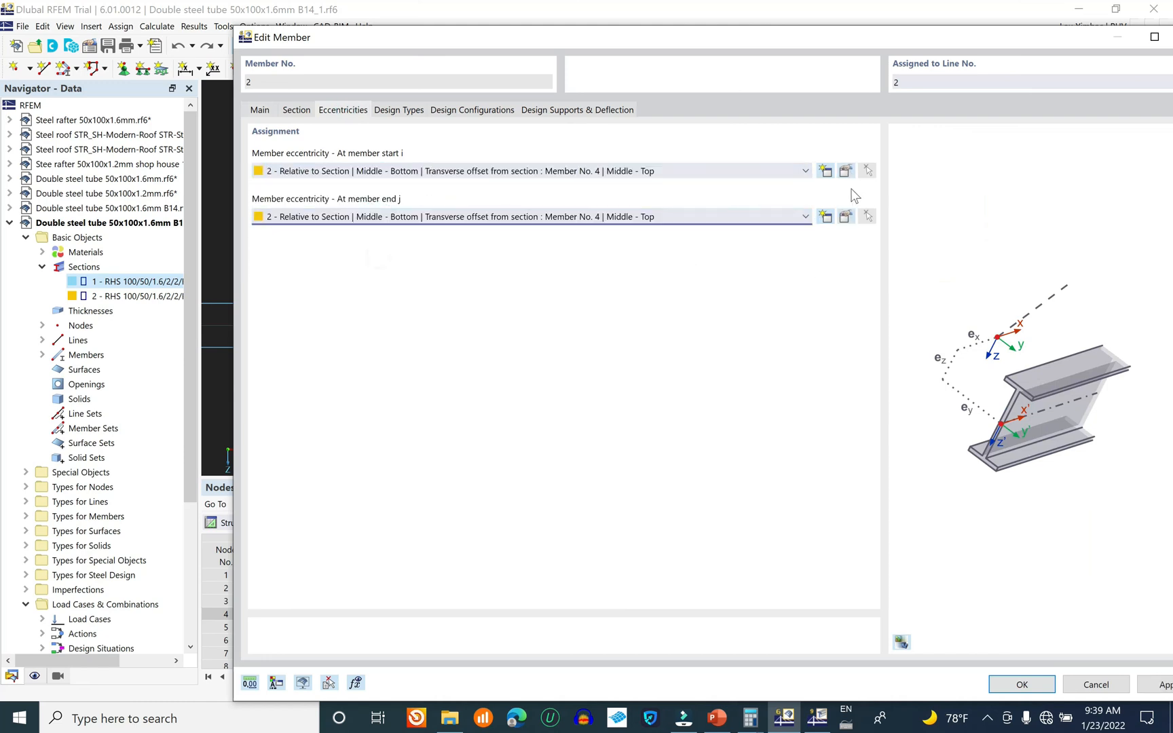
- Edit eccentricity 2 to middle-top section alignment and middle-bottom axis offset from member 4, and apply it to member 2
left_click(845, 172)
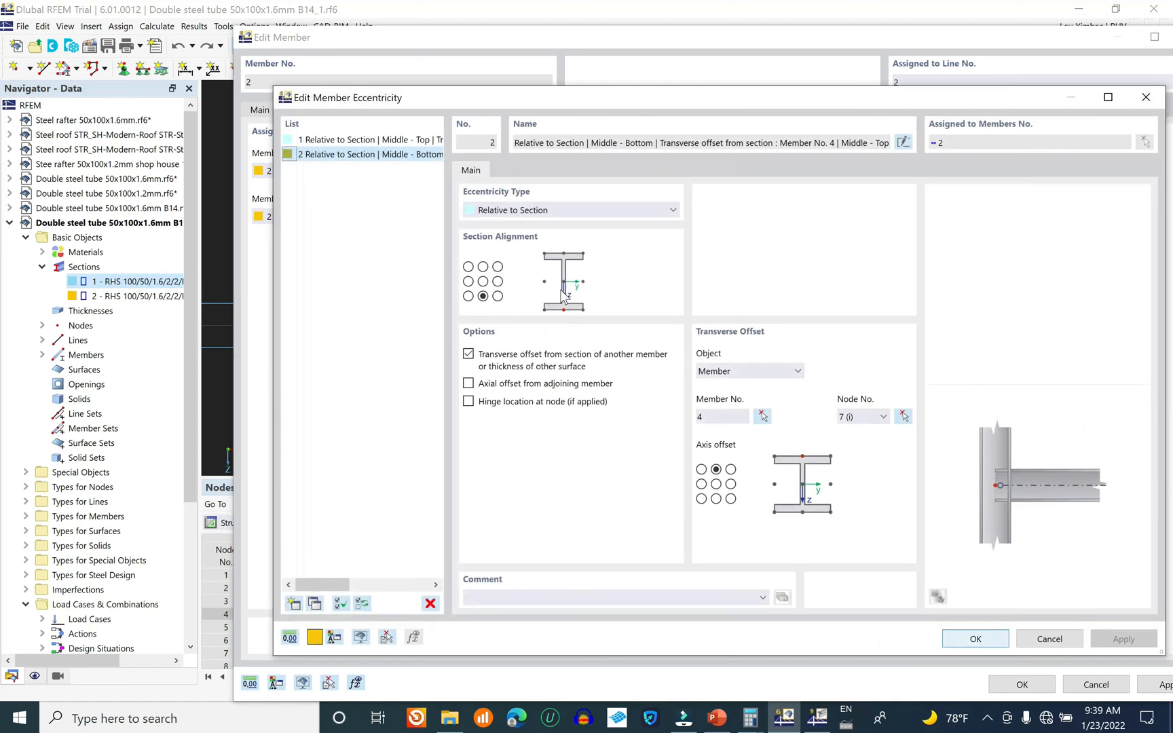
left_click(483, 267)
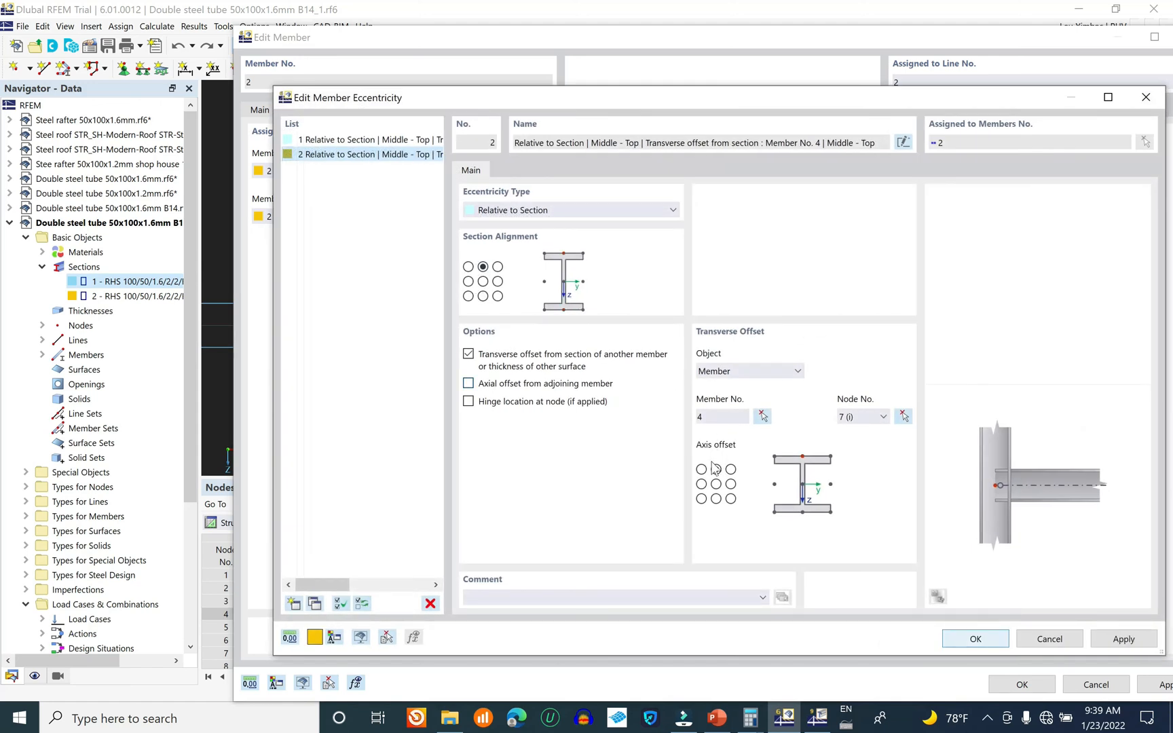
left_click(716, 499)
left_click_drag(694, 111, 420, 357)
left_click_drag(601, 351, 647, 170)
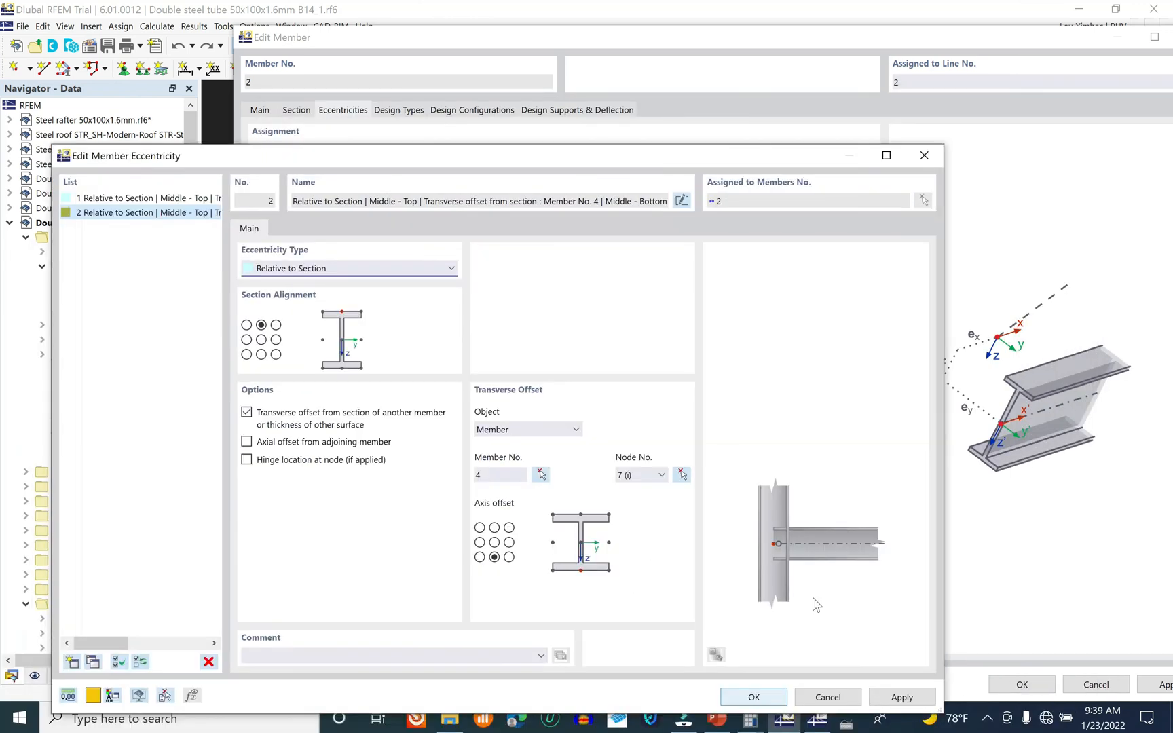
left_click(761, 702)
left_click(1022, 684)
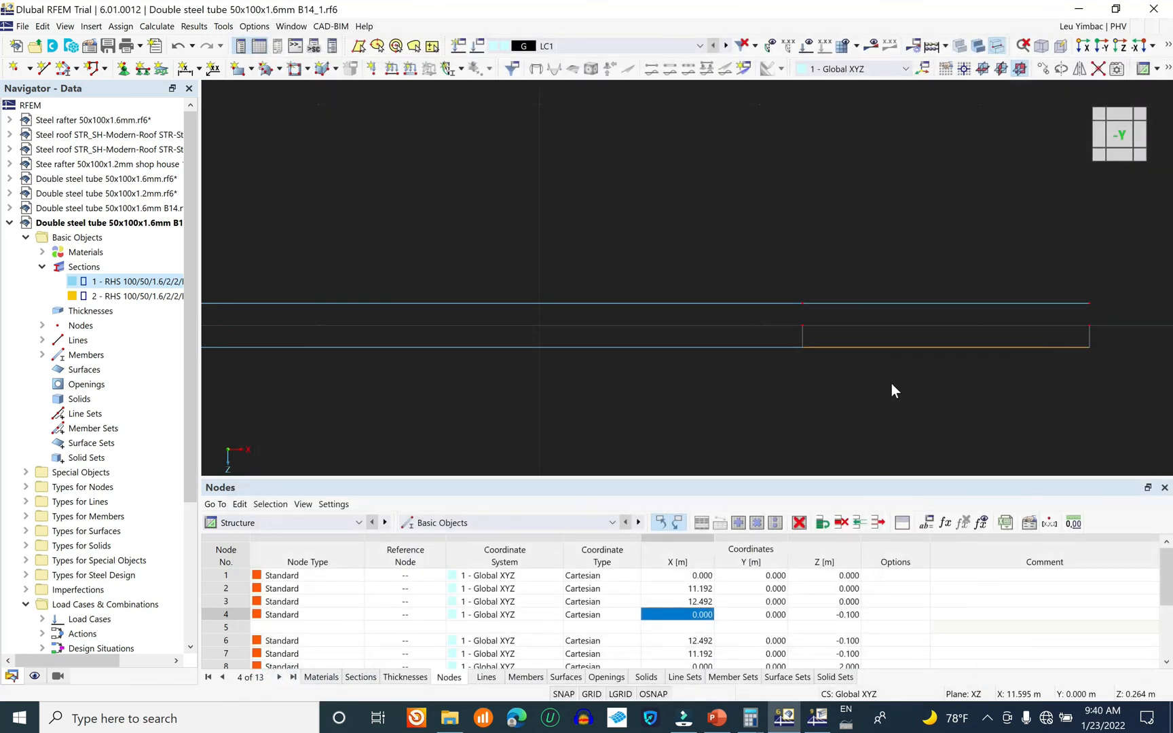
- Move the upper members of the first tube pair by 0.100 m in Z so their nodes meet node 1's level
scroll(1006, 300, "down", 5)
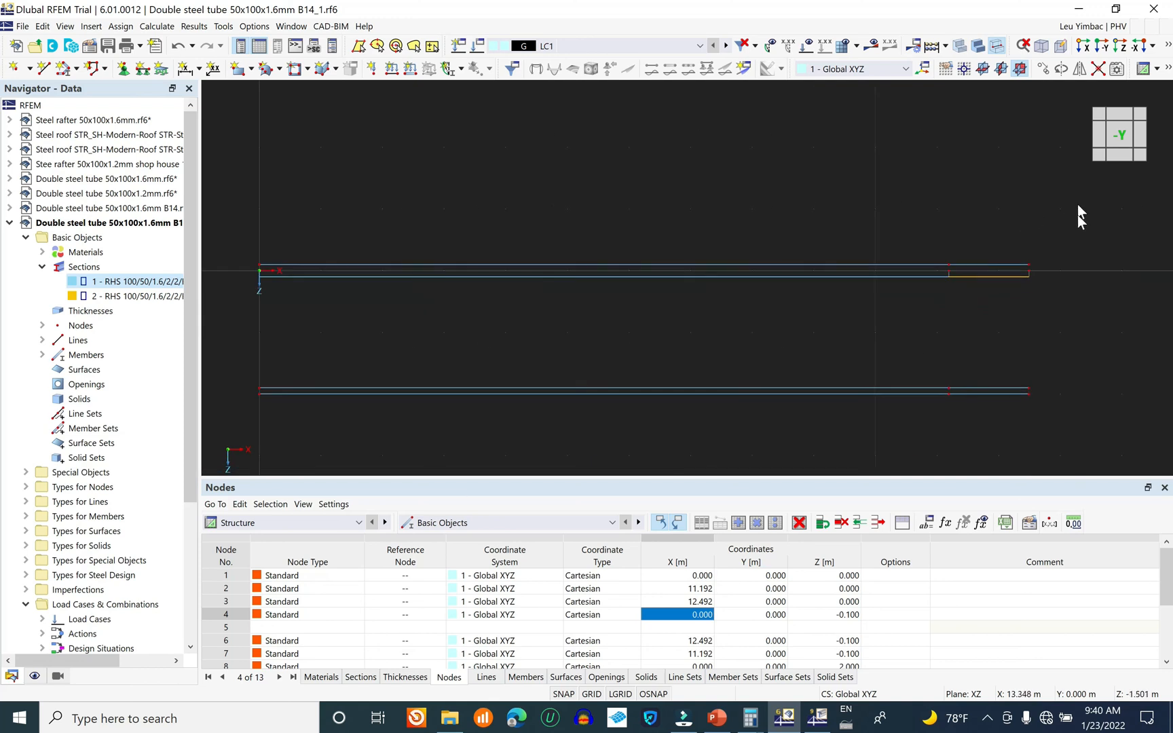
left_click_drag(231, 242, 1070, 268)
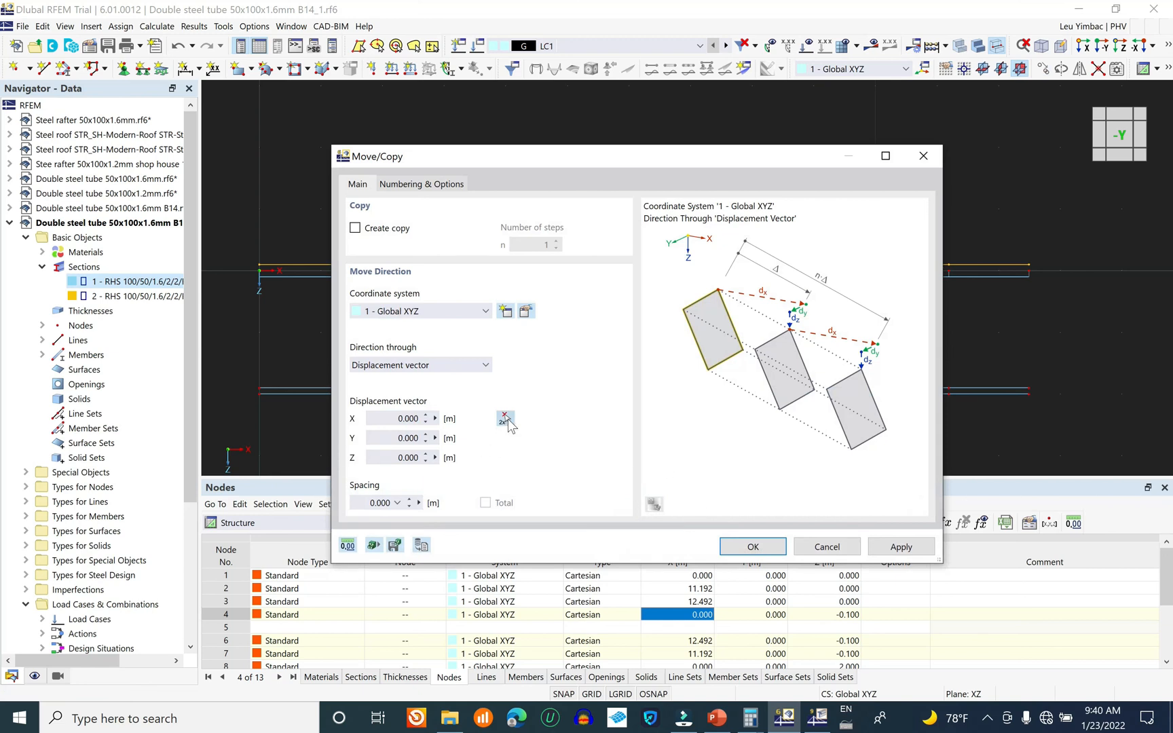
left_click(505, 419)
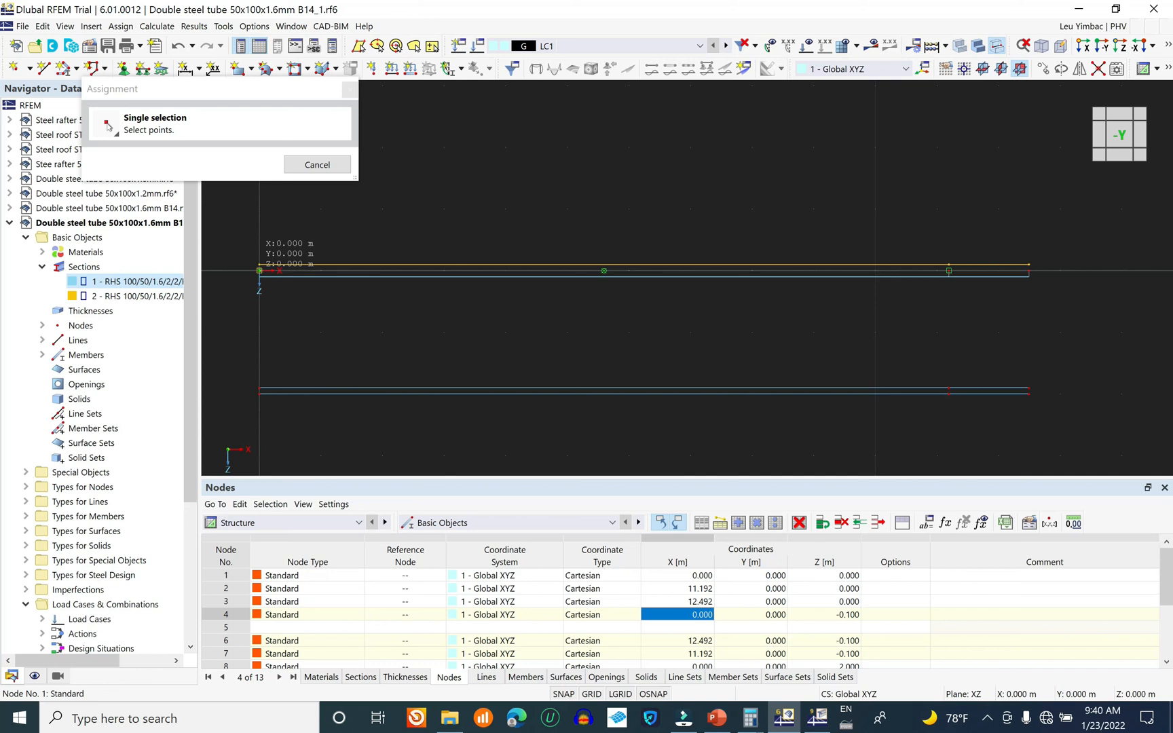
left_click(260, 270)
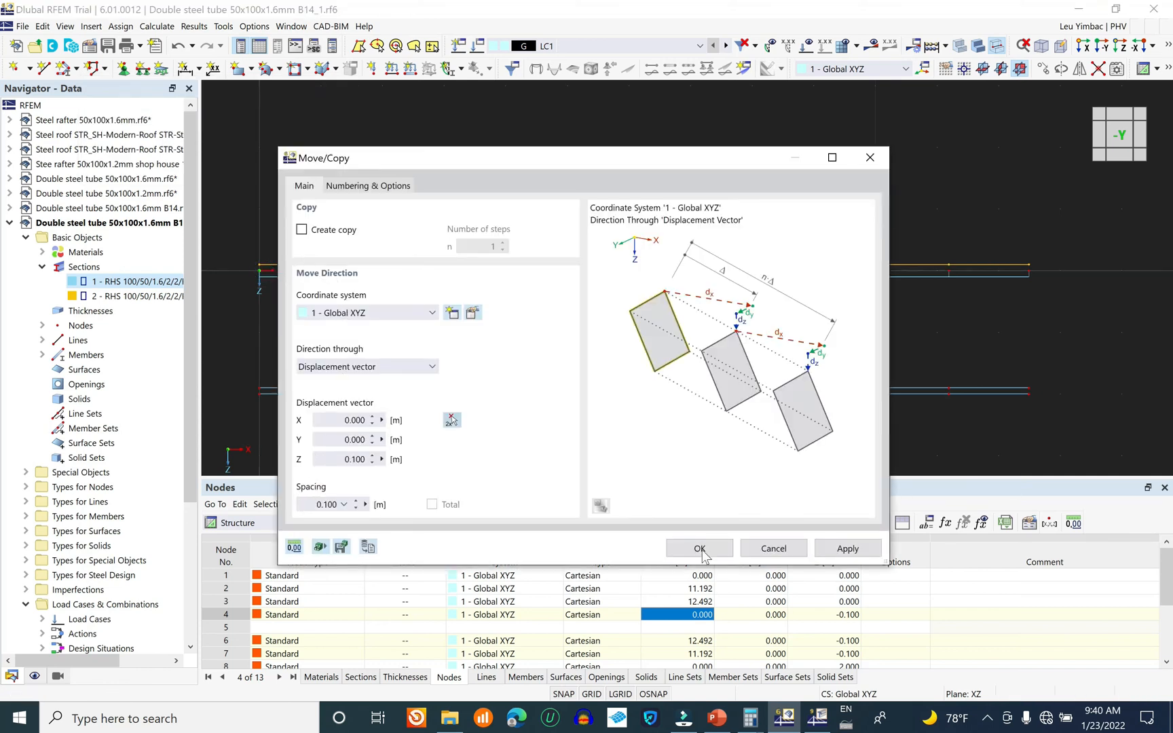
left_click(700, 549)
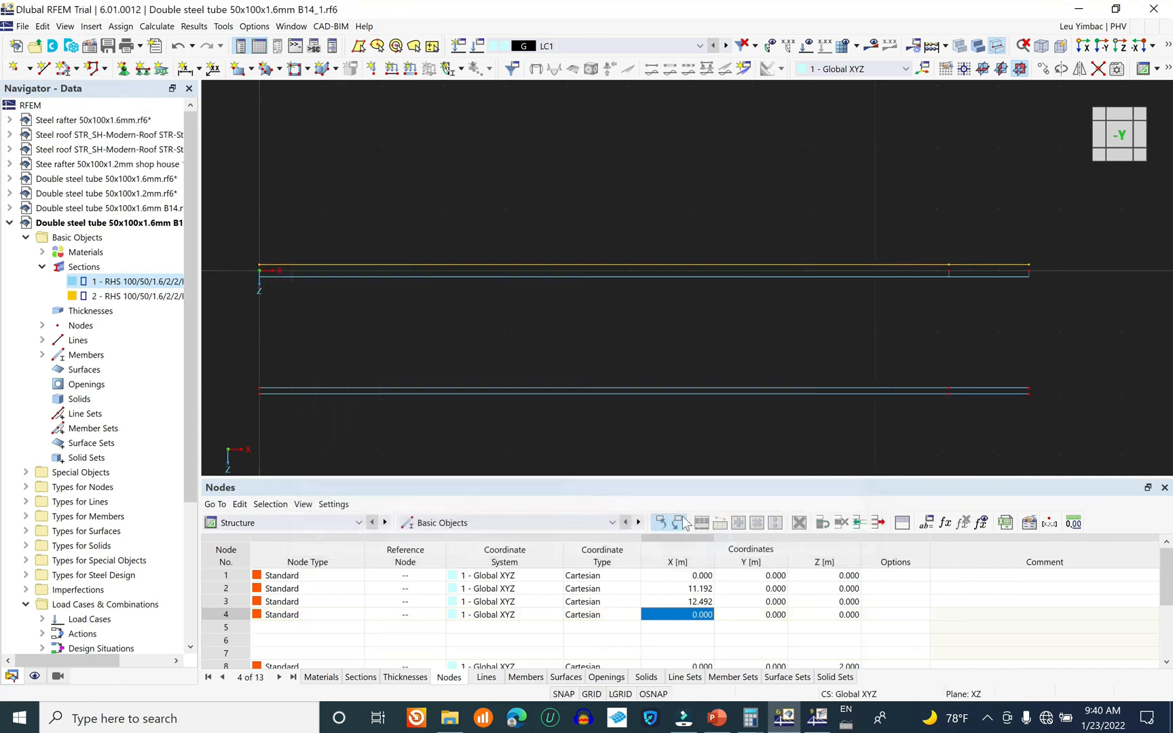
left_click(568, 215)
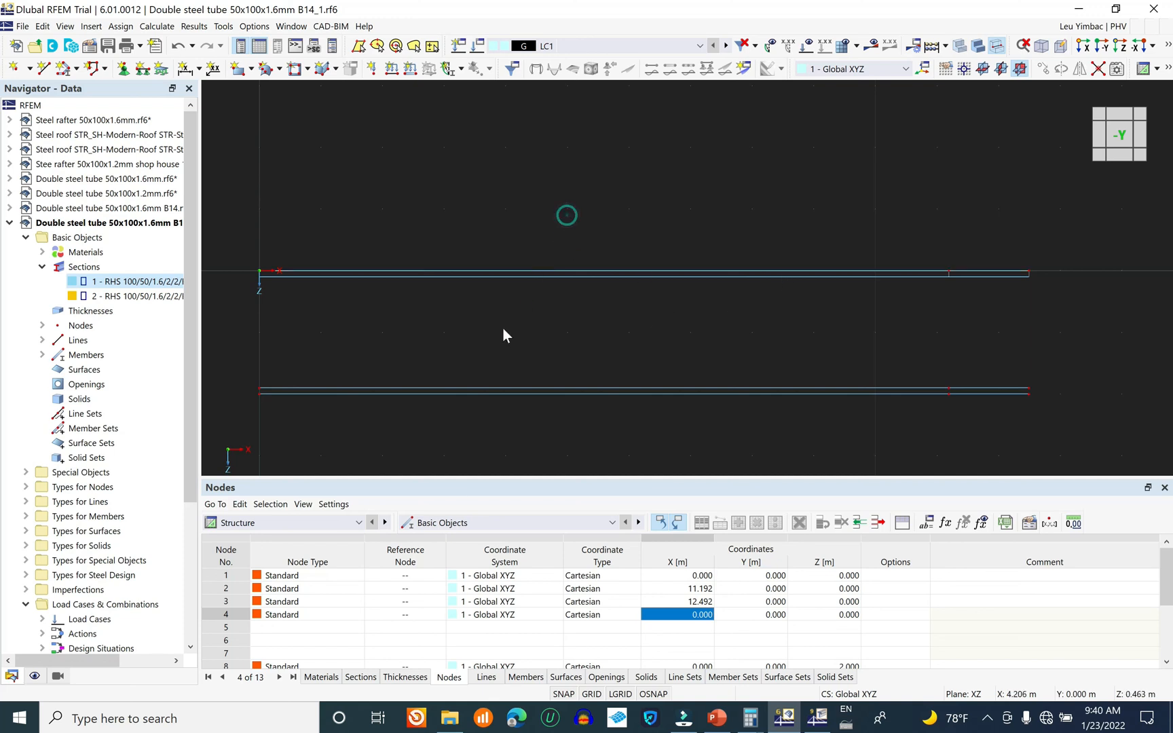
- Examine the first tube pair at its start, at the joint between the long and short members, and at its far end
middle_click_drag(508, 290, 631, 281)
scroll(404, 263, "up", 2)
scroll(357, 251, "up", 6)
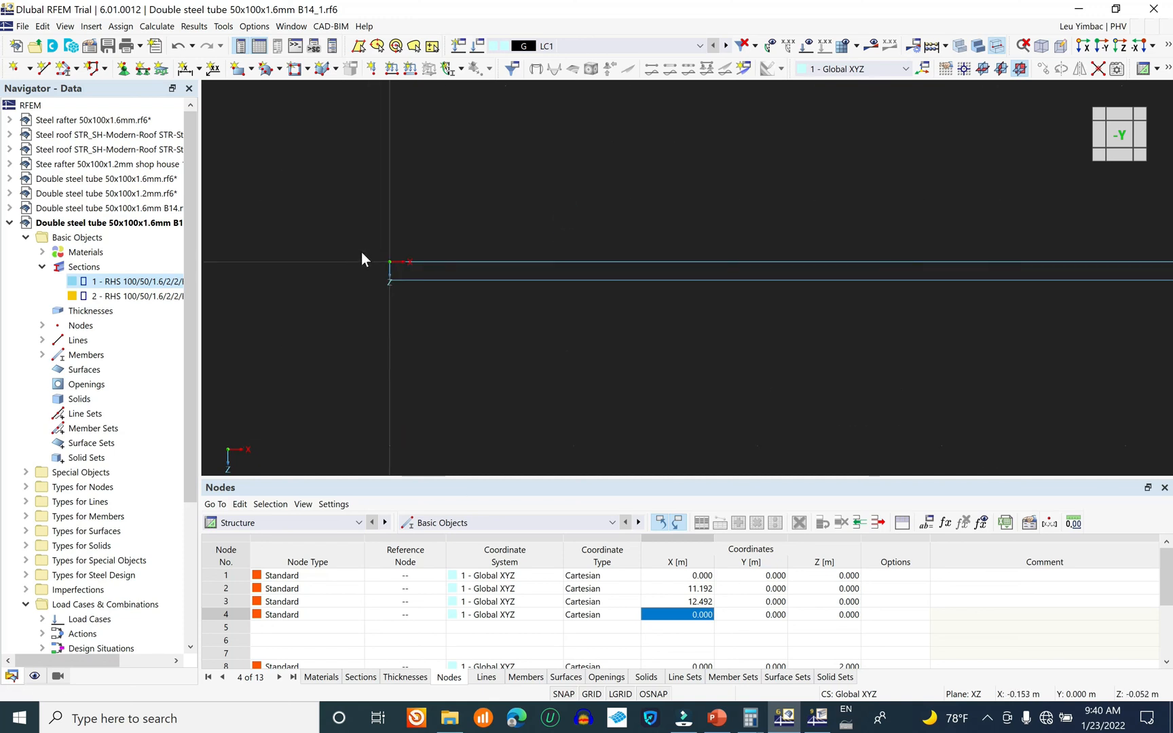
scroll(308, 294, "down", 7)
scroll(344, 290, "down", 2)
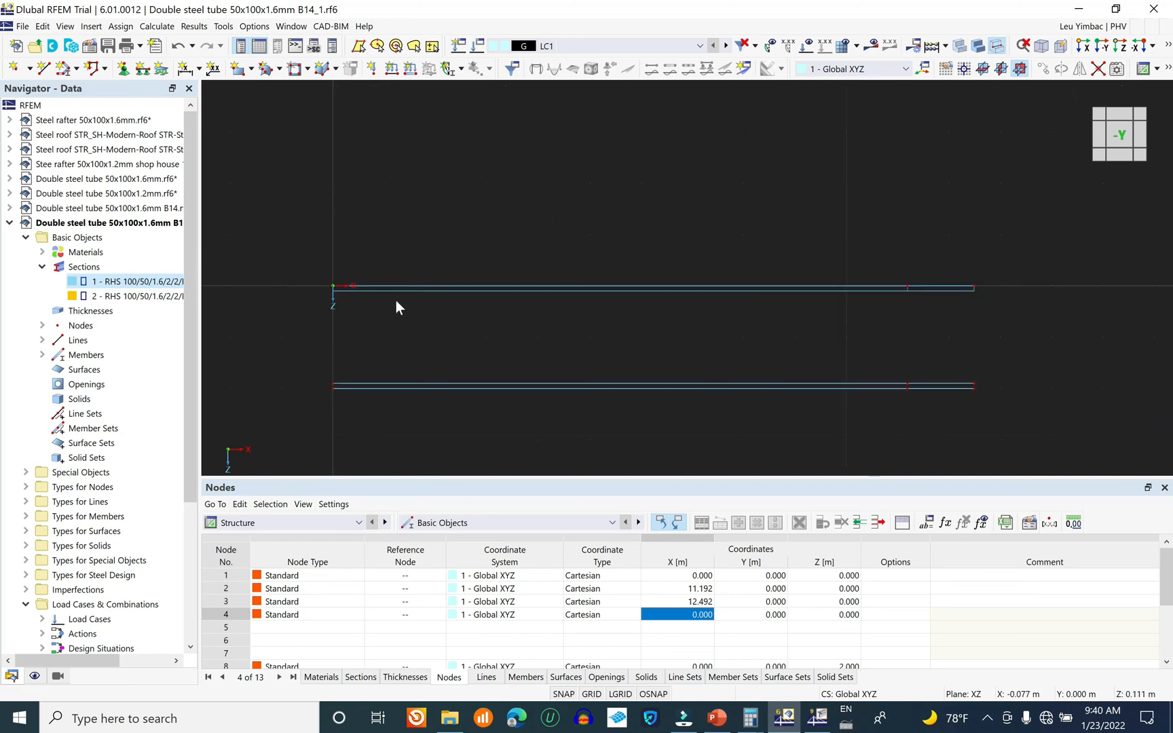
scroll(937, 283, "up", 3)
left_click_drag(1030, 323, 758, 301)
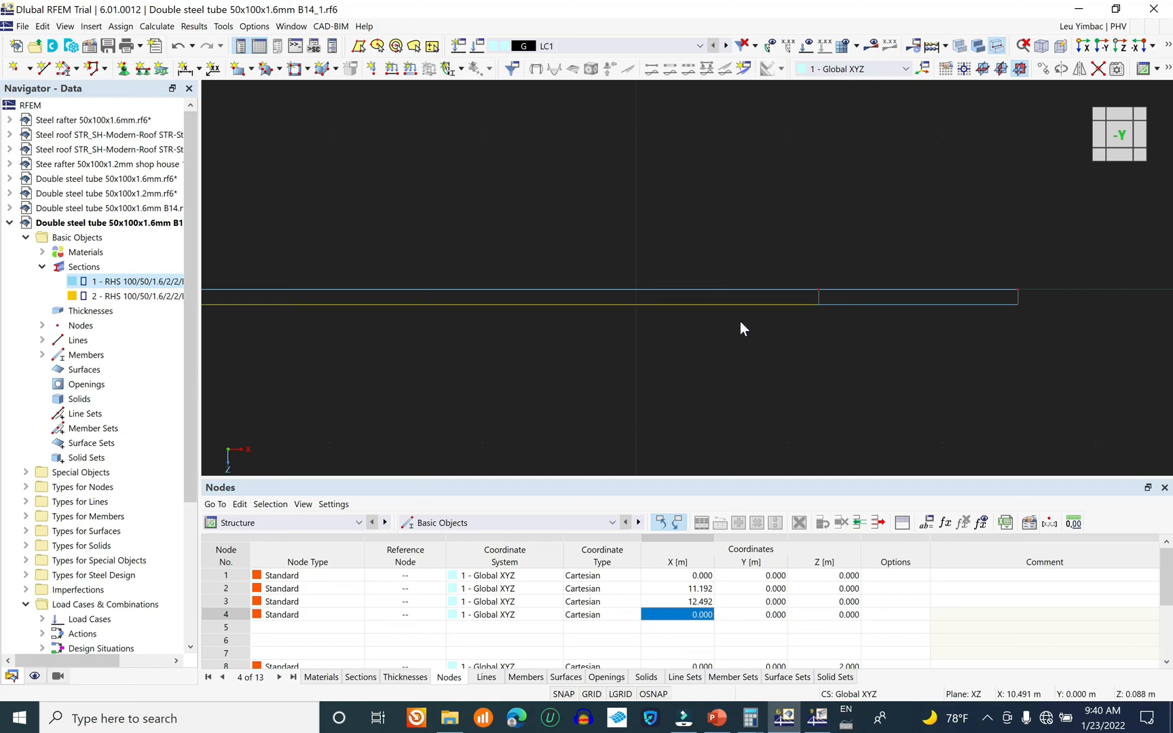
left_click_drag(935, 338, 863, 298)
scroll(852, 272, "down", 4)
middle_click_drag(697, 251, 812, 270)
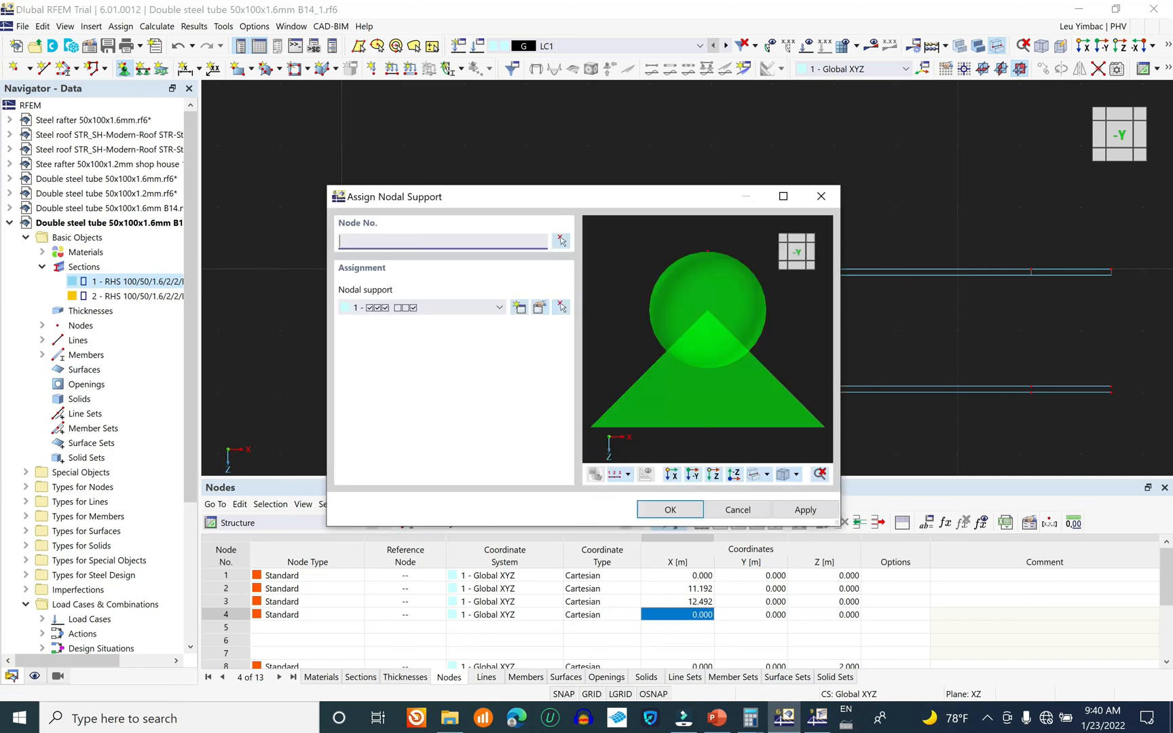
- Edit nodal support 1 to also restrain rotation φX, leaving only φY free
left_click(540, 309)
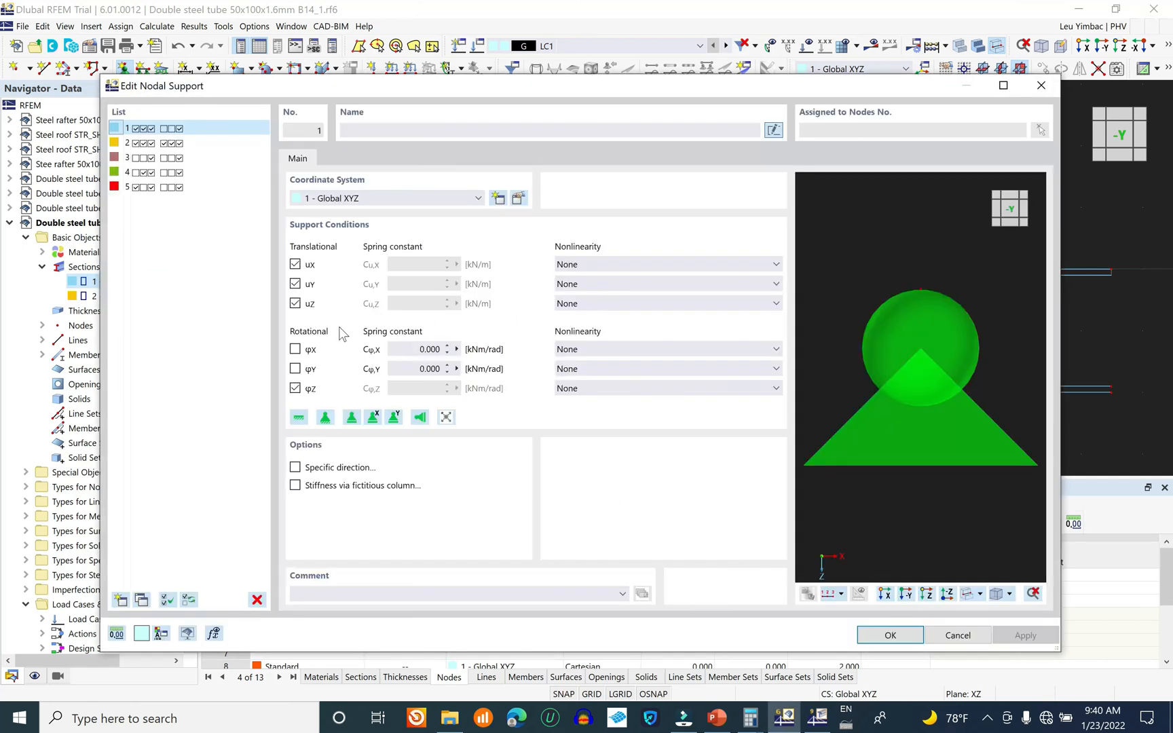
left_click(302, 349)
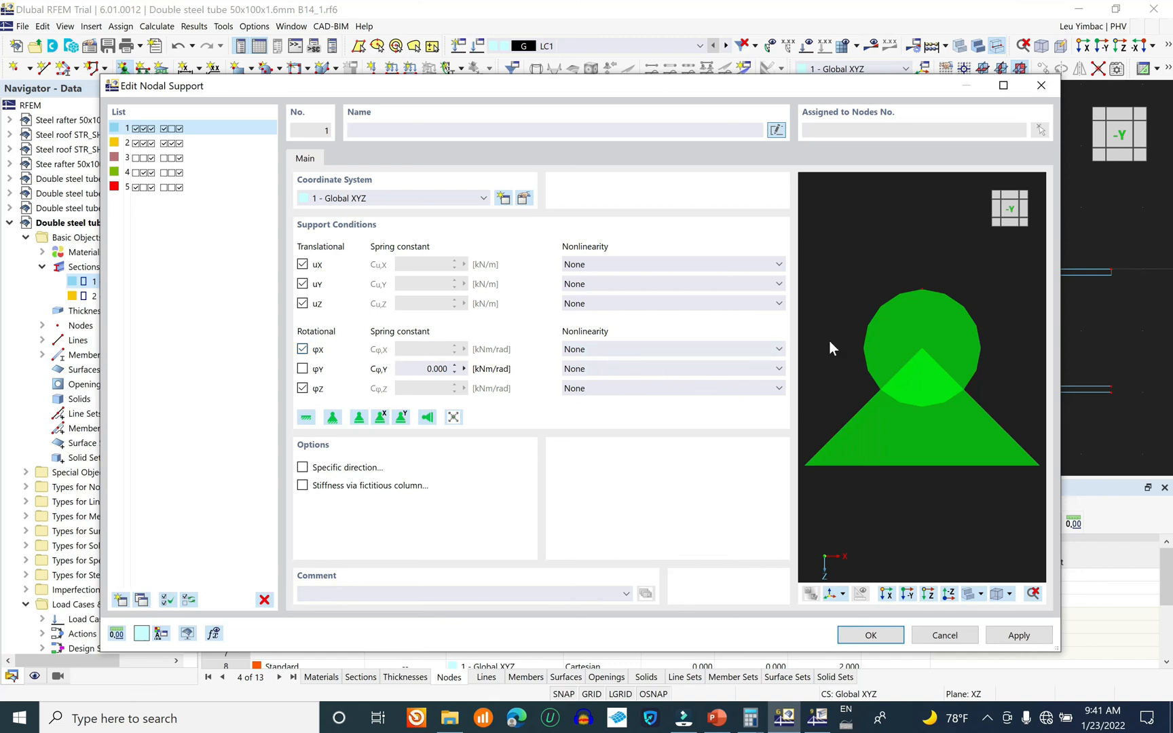
left_click(892, 631)
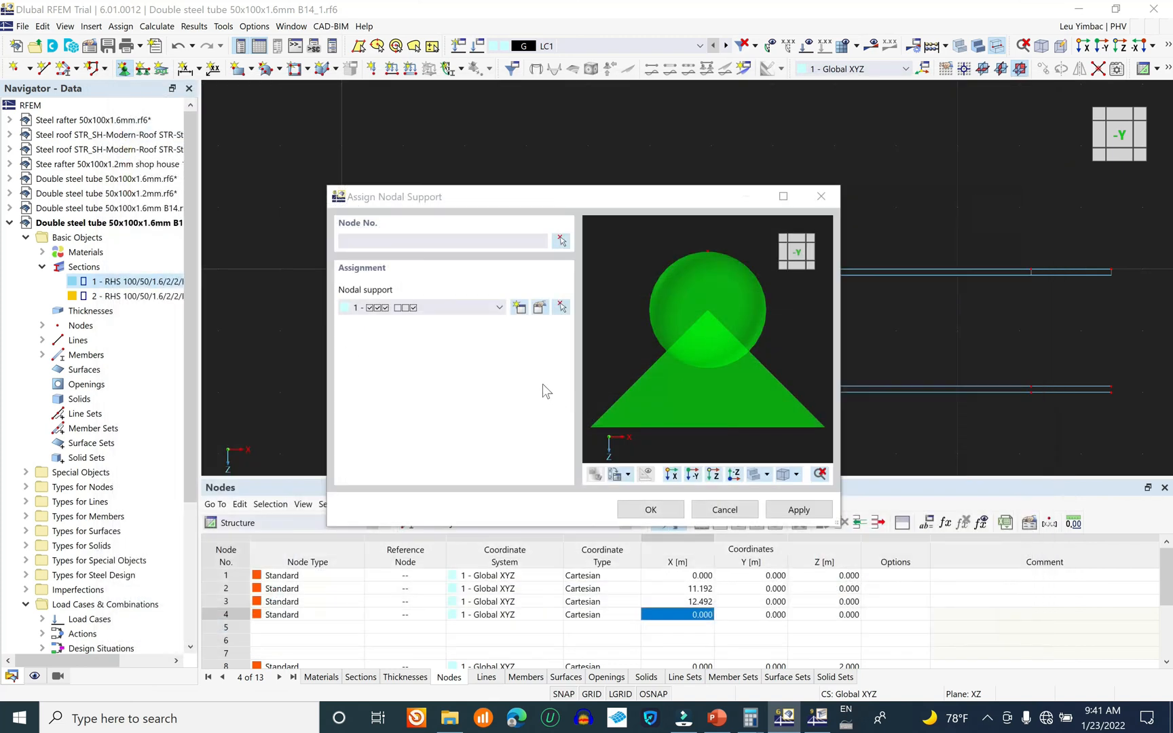
- Assign nodal support 1 to the first tube pair's start node (node 1) and its joint node at X 11.192 m (node 2)
left_click(631, 506)
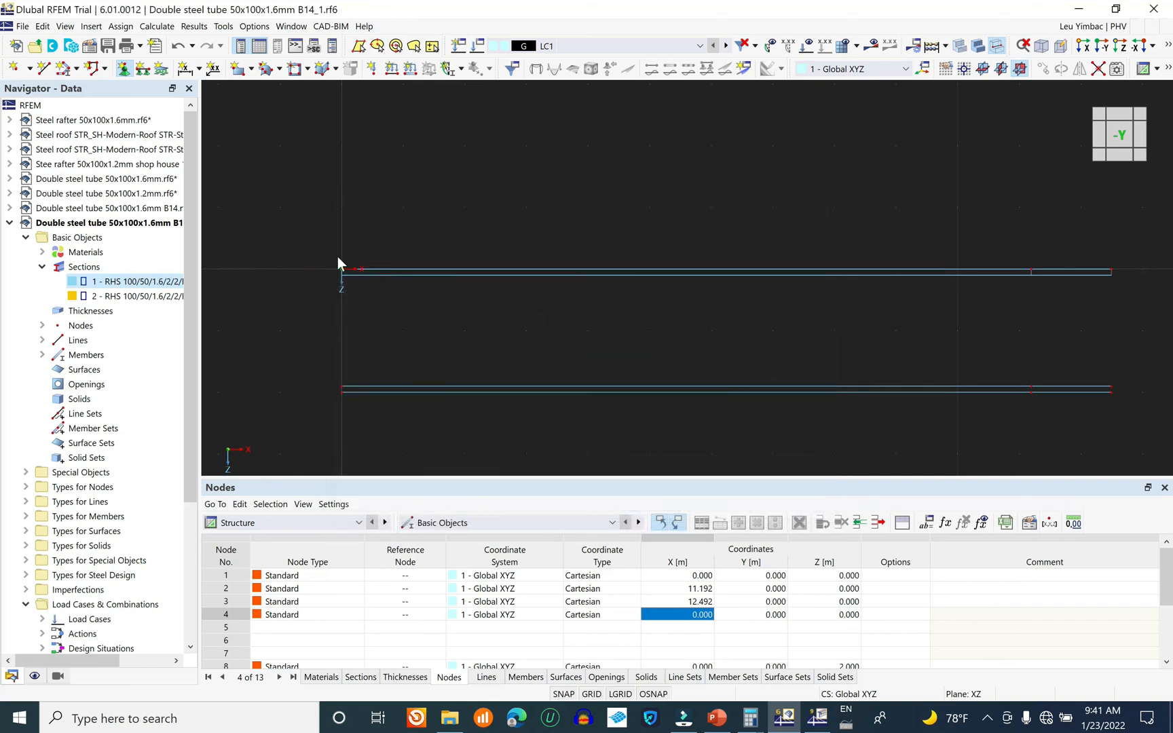
left_click_drag(316, 249, 366, 273)
left_click_drag(1013, 263, 1048, 273)
- Examine how the nodal support at the 11.192 m joint sits relative to the two tube members
middle_click_drag(1039, 325, 736, 294)
scroll(959, 272, "up", 8)
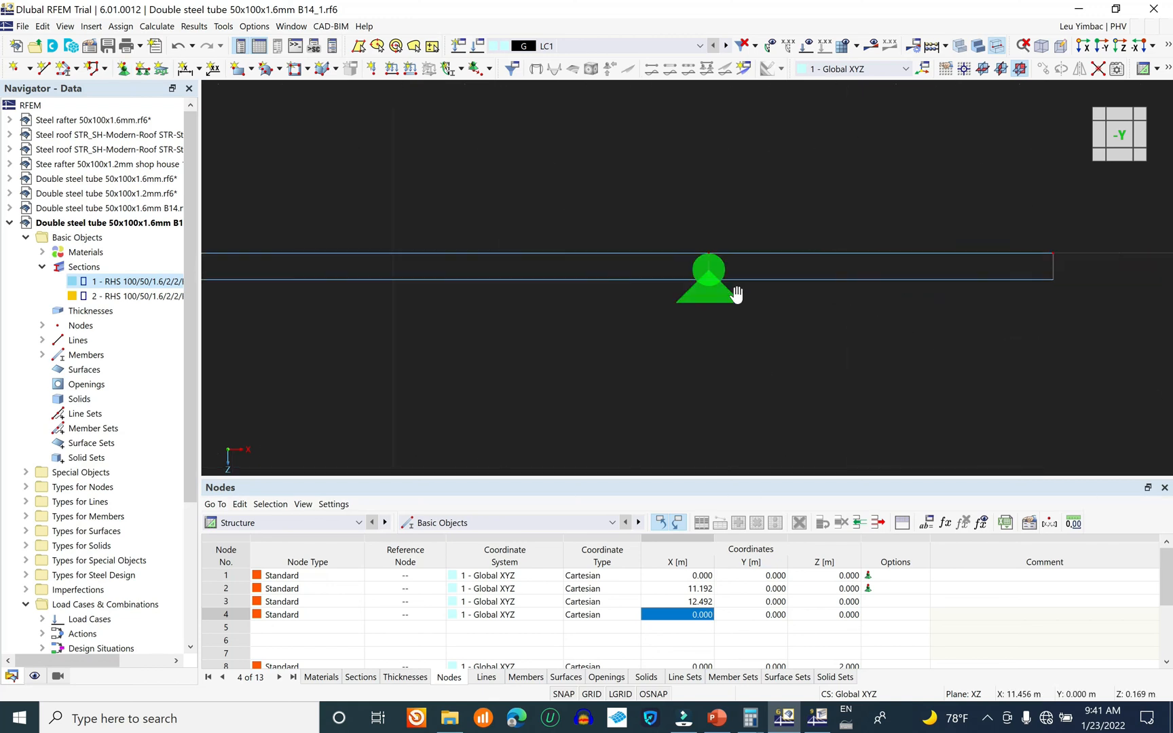
scroll(618, 254, "up", 3)
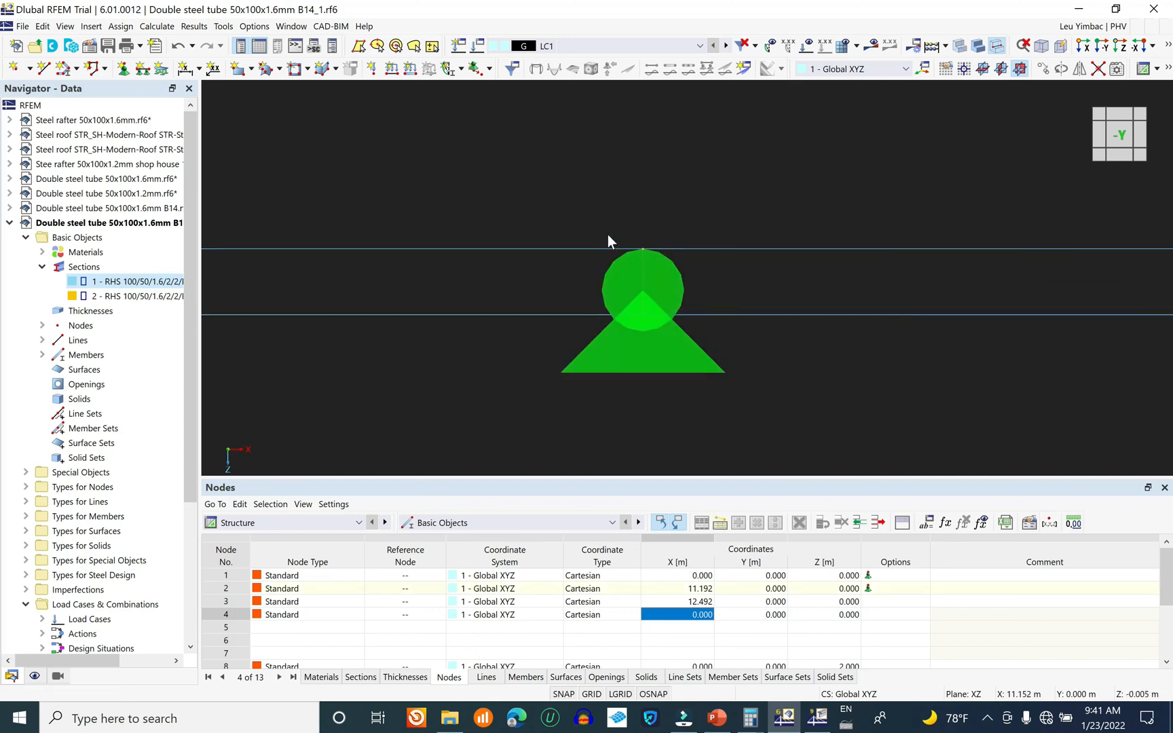
scroll(700, 312, "down", 1)
scroll(662, 305, "down", 1)
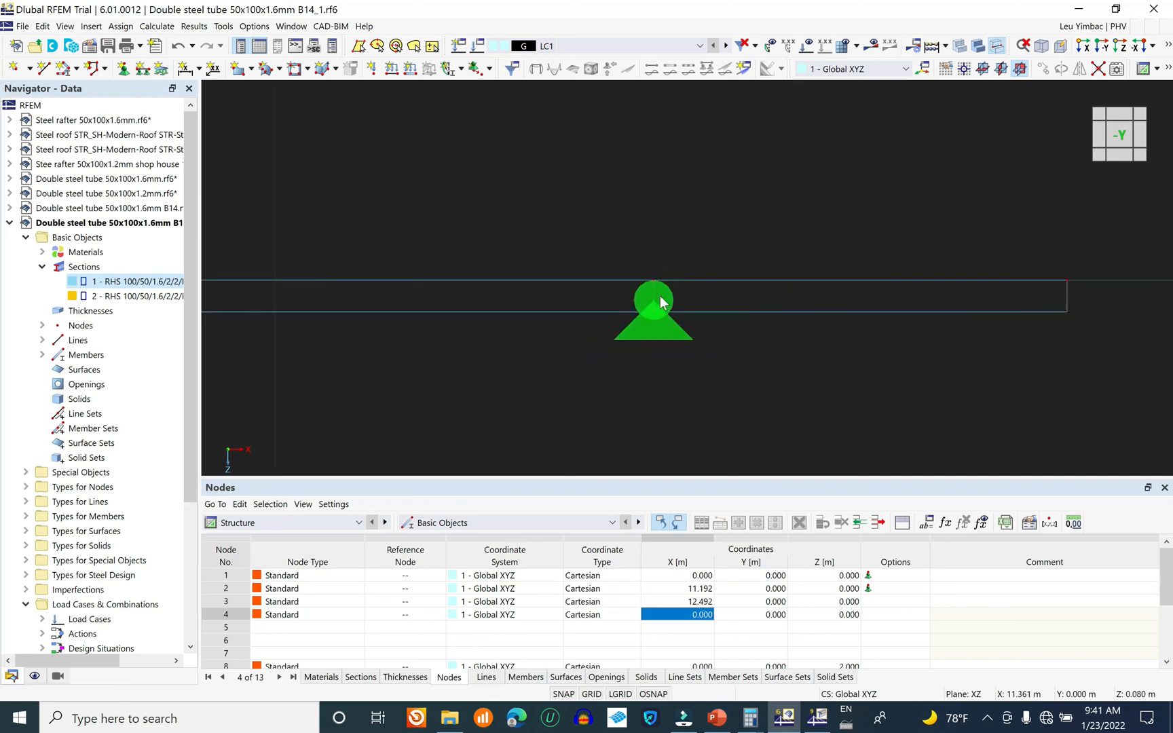
scroll(669, 305, "down", 1)
scroll(597, 294, "up", 1)
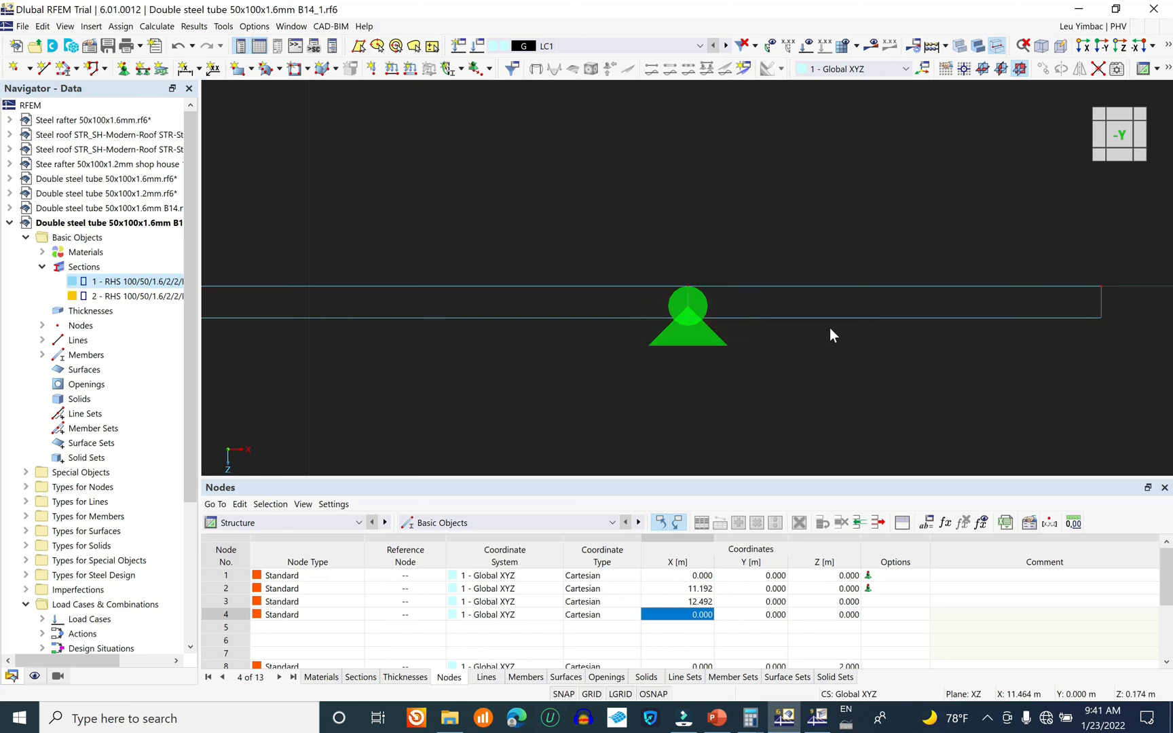
scroll(835, 322, "down", 5)
scroll(809, 312, "down", 1)
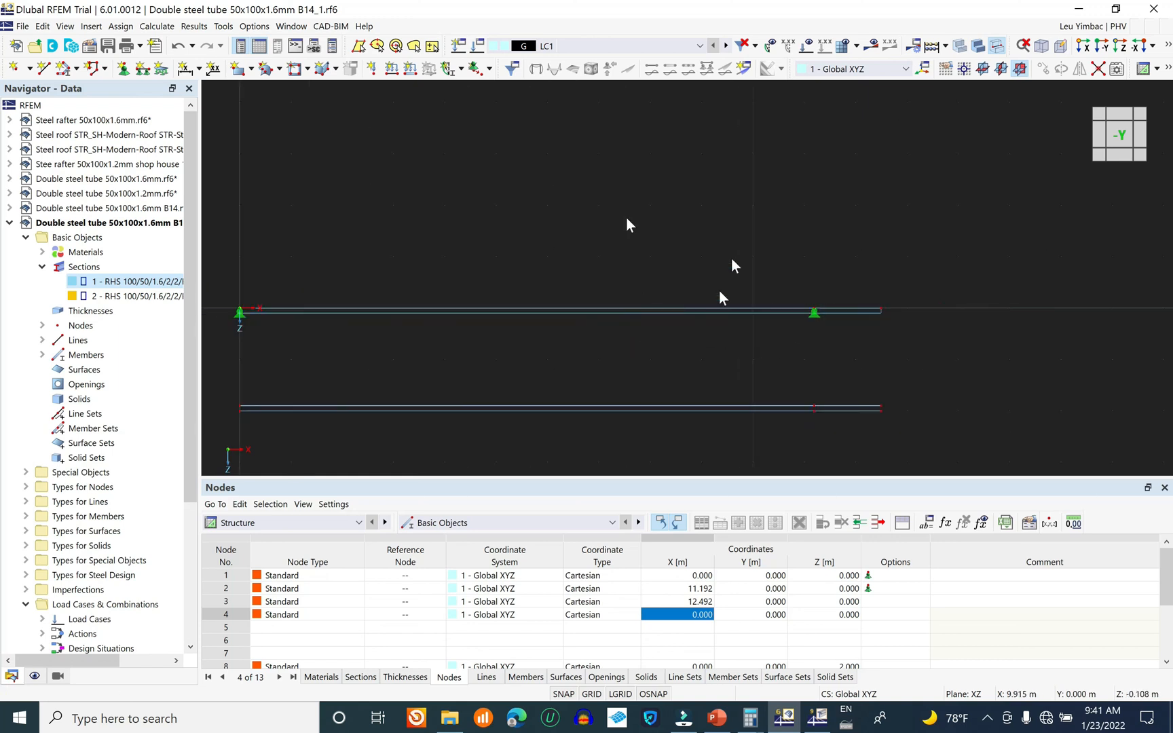
- Save the model
middle_click_drag(579, 195, 604, 162)
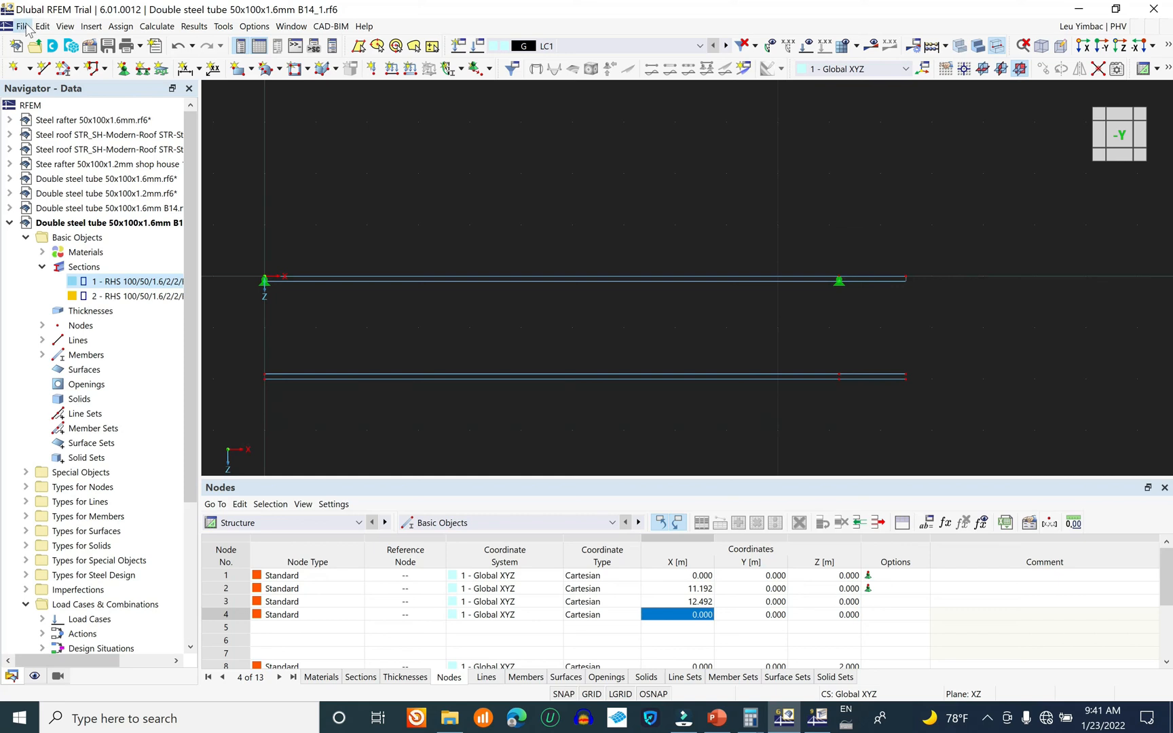
left_click(22, 26)
left_click(68, 94)
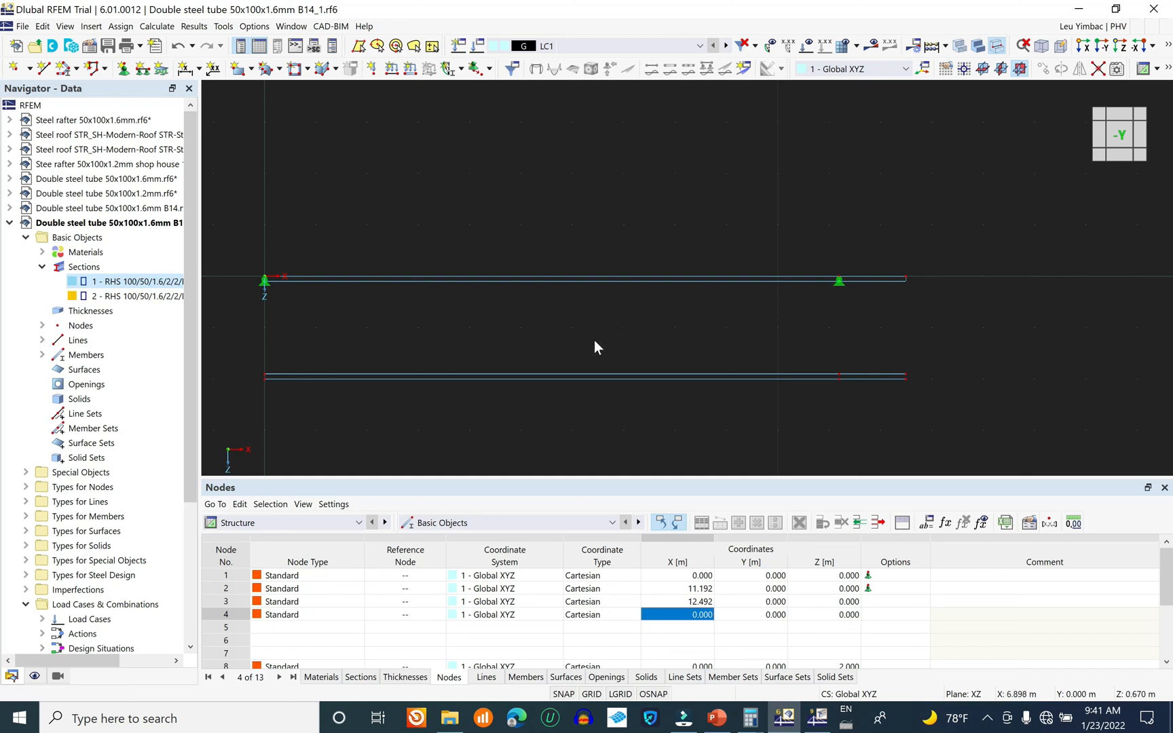
- Try enabling eccentricities on the lower pair's upper 11.192 m tube (member 7) and creating a new eccentricity for its start
right_click(535, 378)
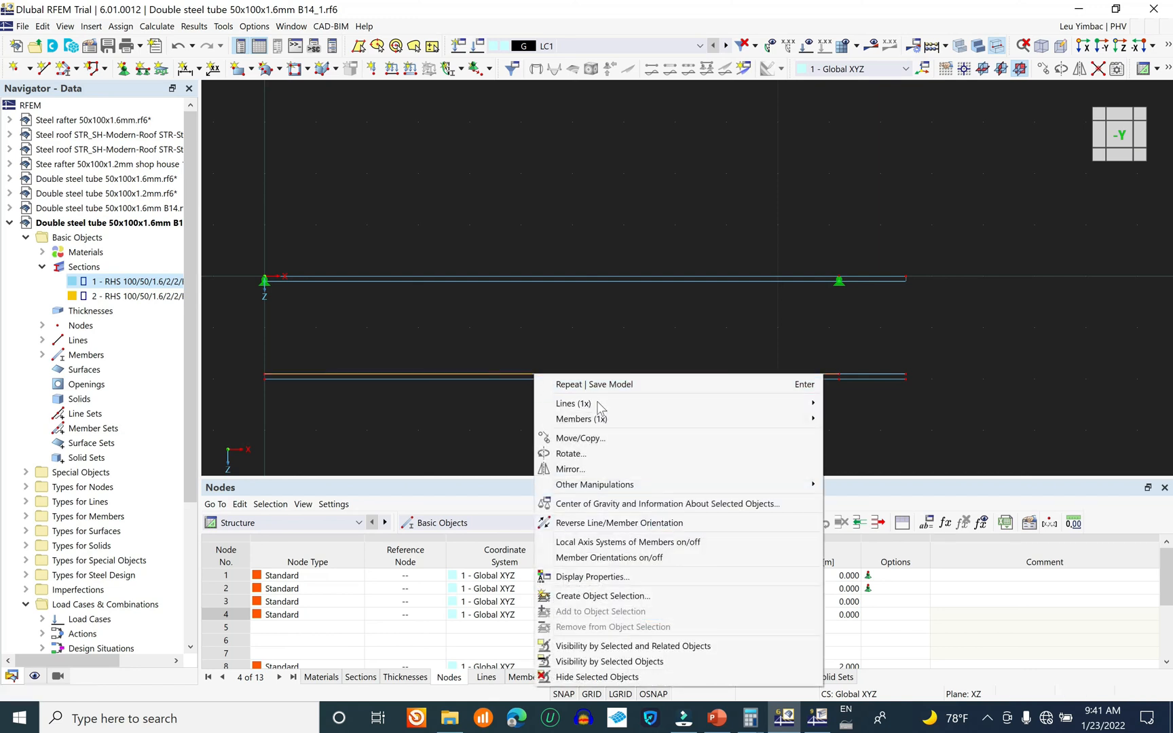
mouse_move(780, 421)
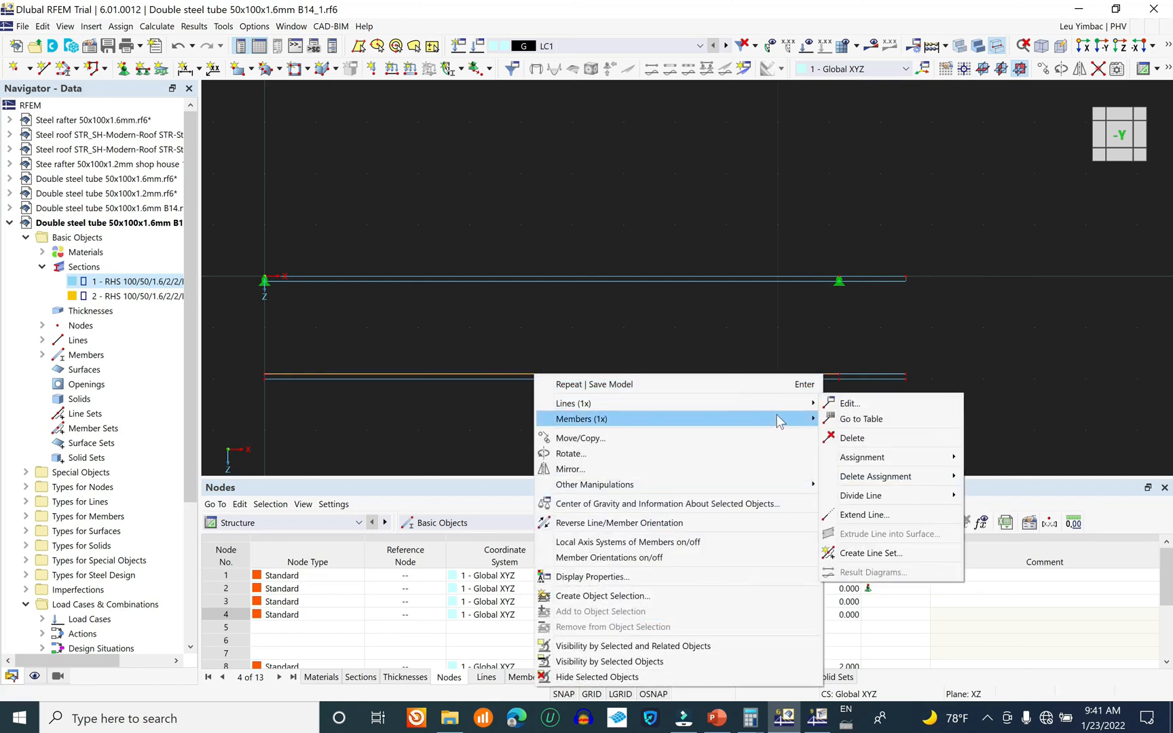
left_click(829, 412)
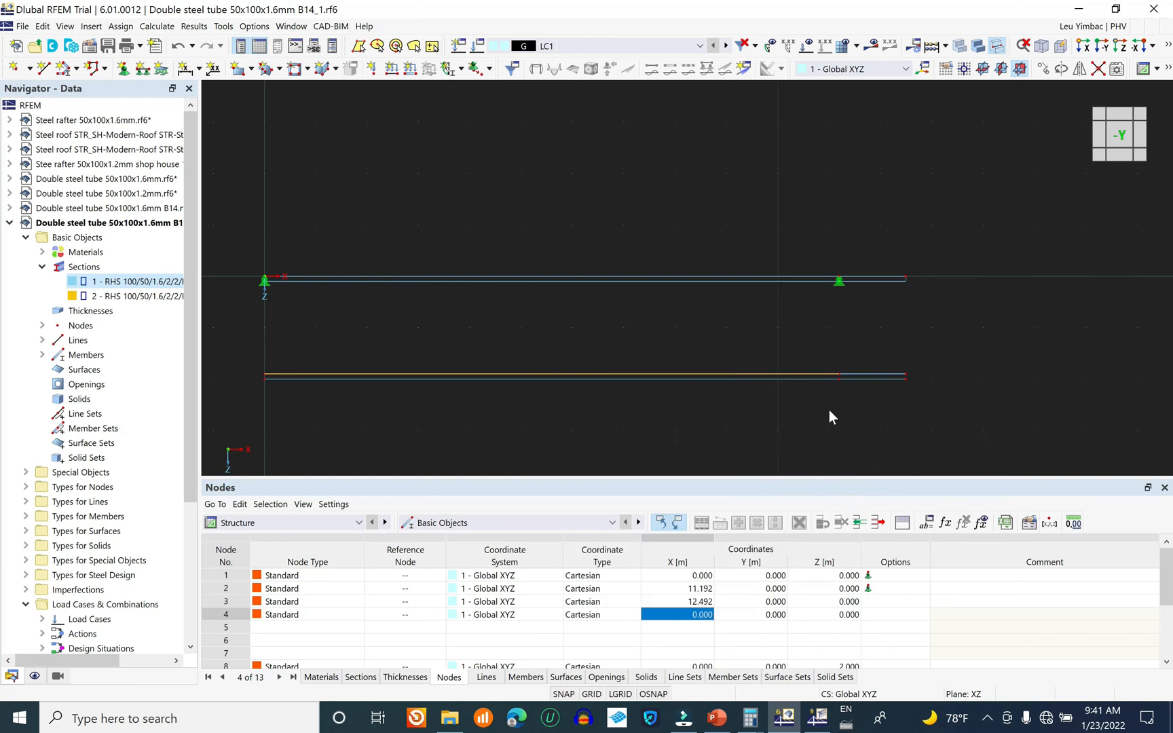
right_click(807, 373)
mouse_move(849, 418)
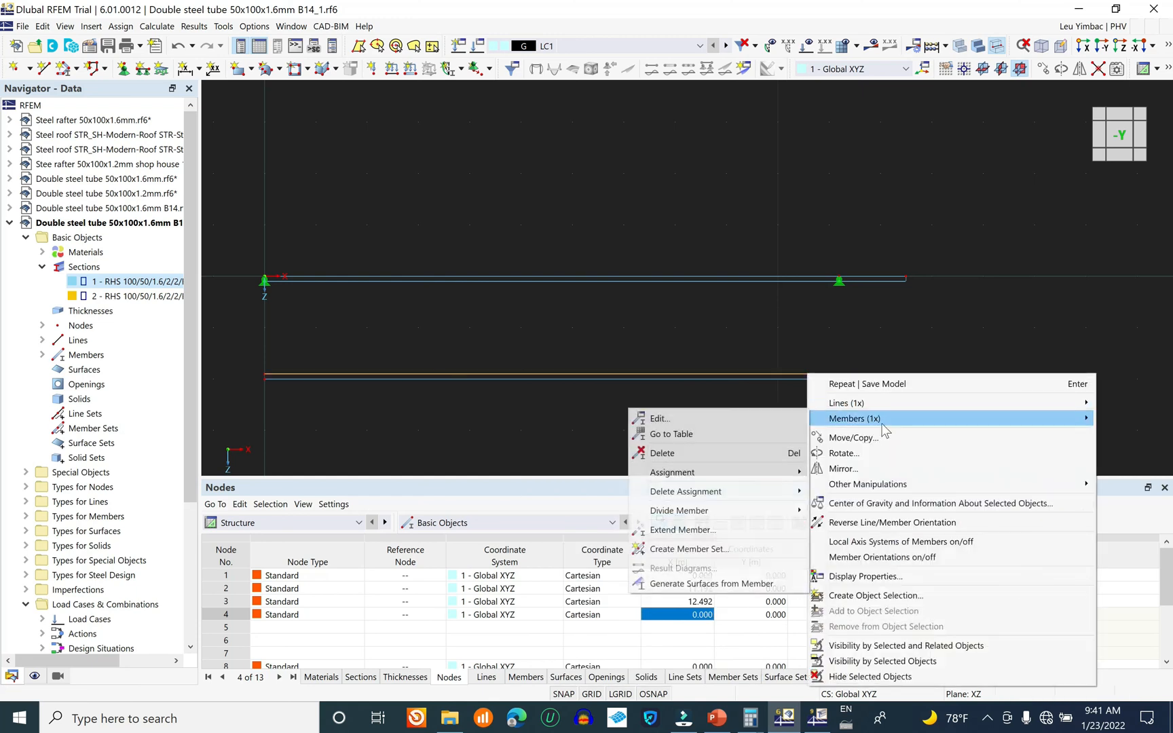
left_click(764, 418)
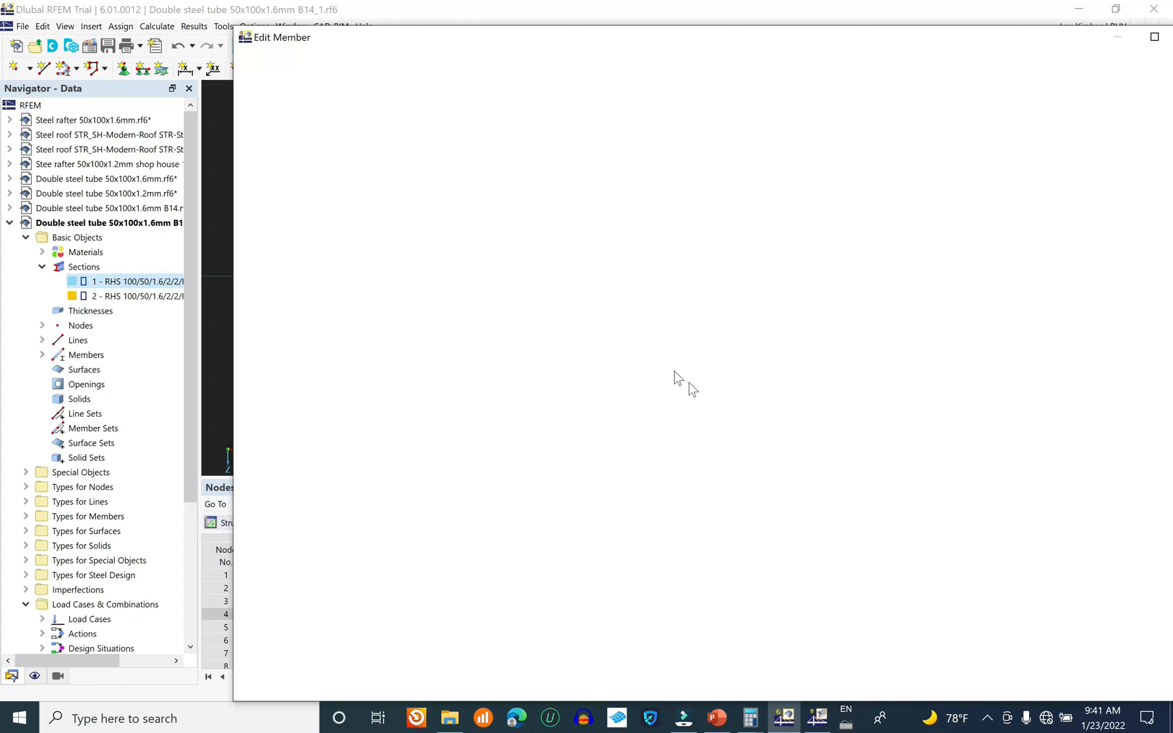
left_click(292, 235)
left_click(343, 110)
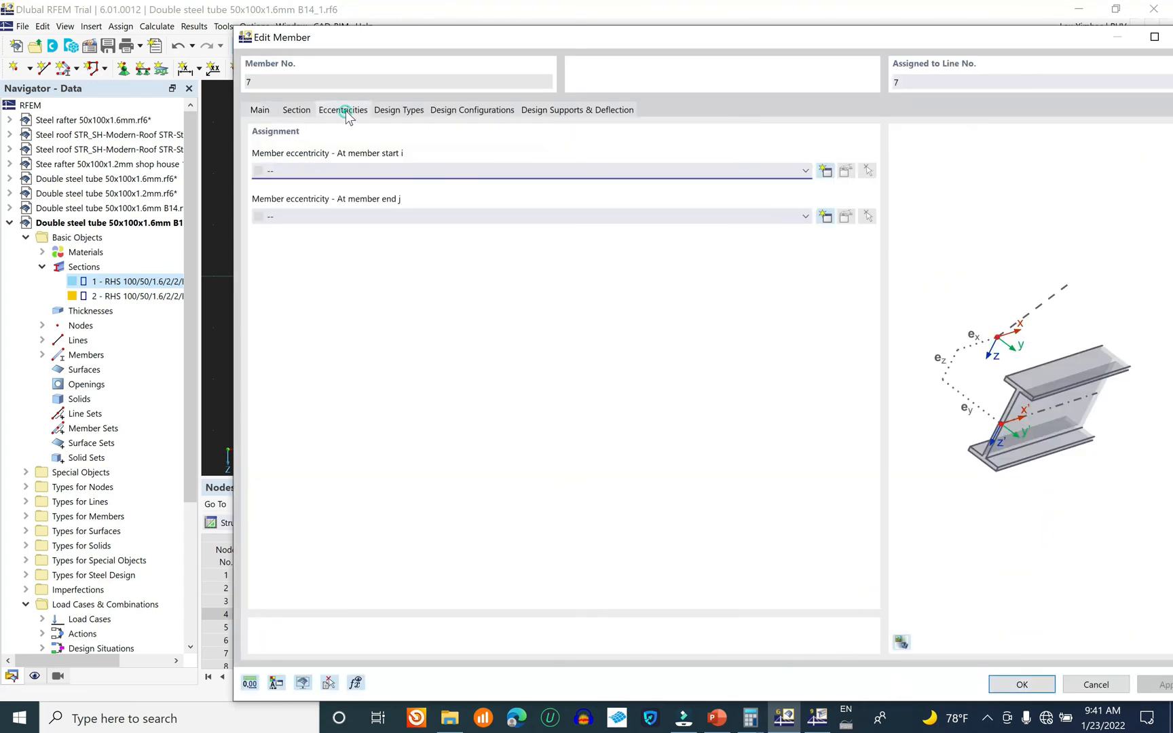
left_click(370, 171)
left_click(348, 222)
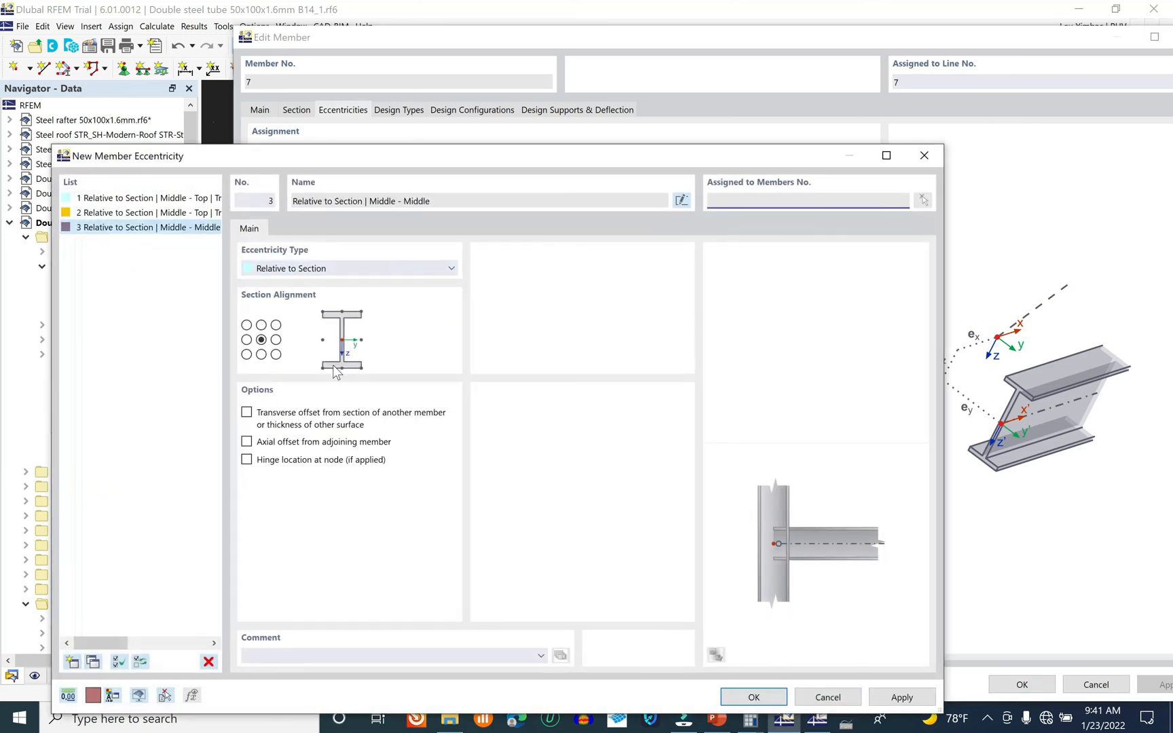
- Define the eccentricity with middle-top section alignment and a transverse offset from the middle-bottom of member 5
left_click(261, 325)
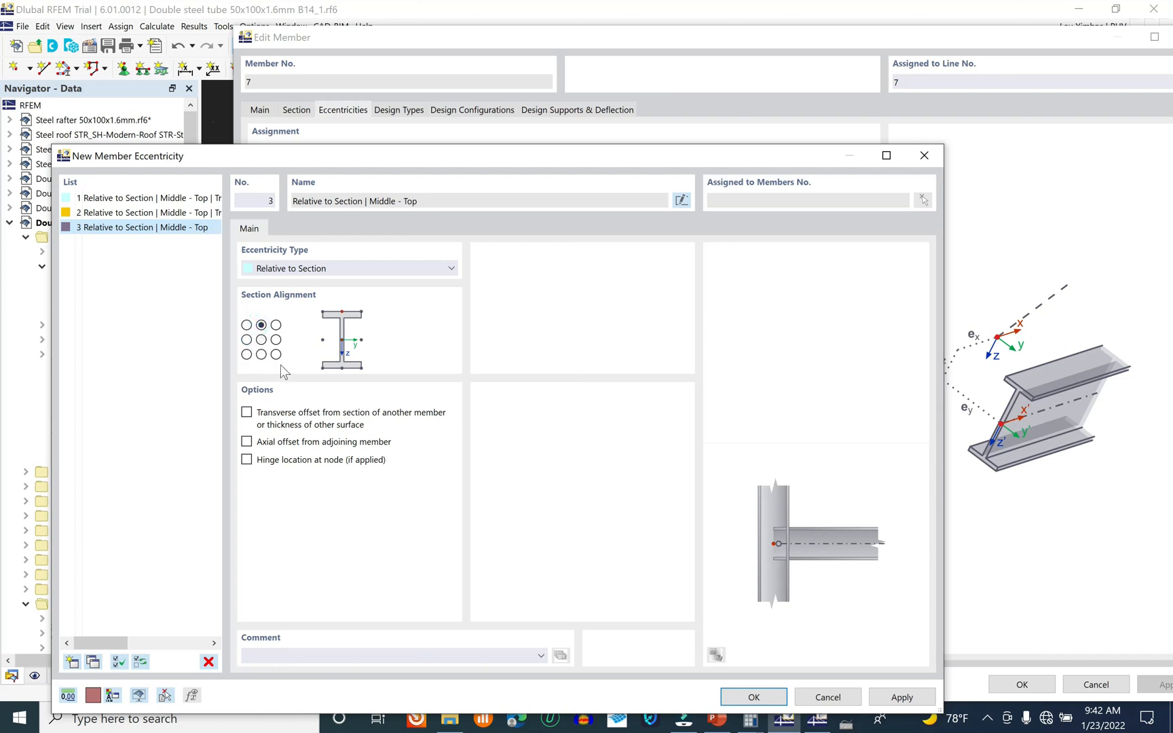
left_click(246, 412)
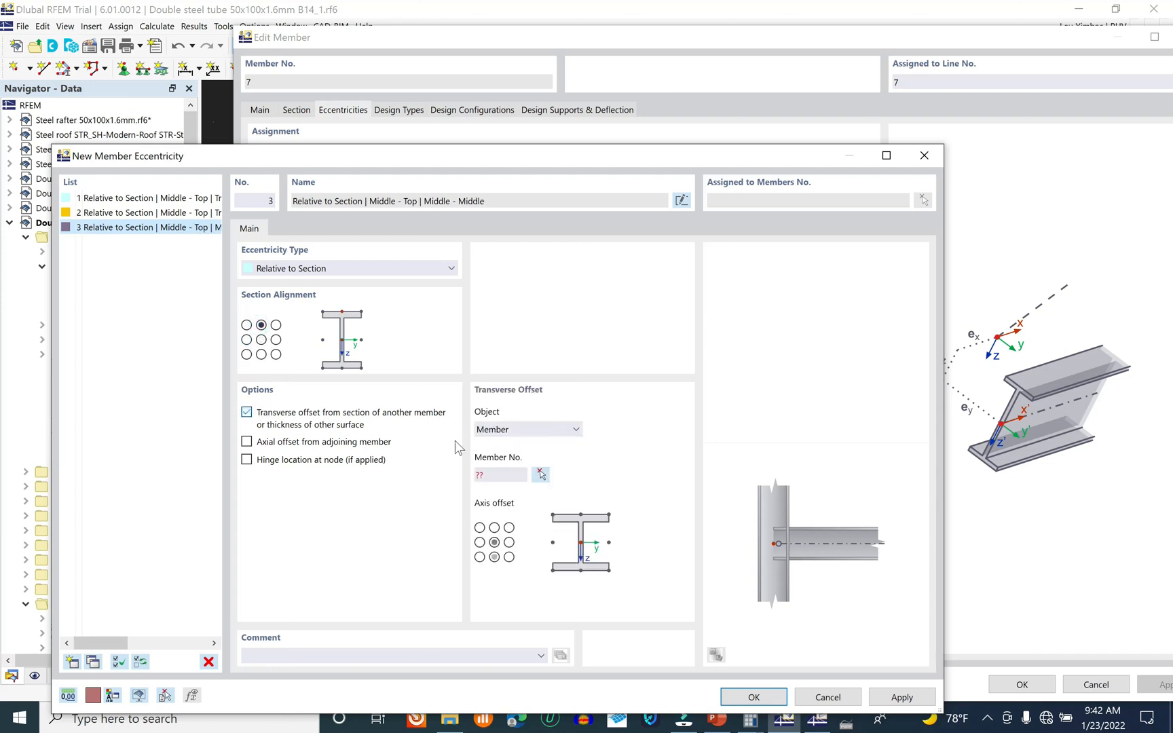
left_click(494, 528)
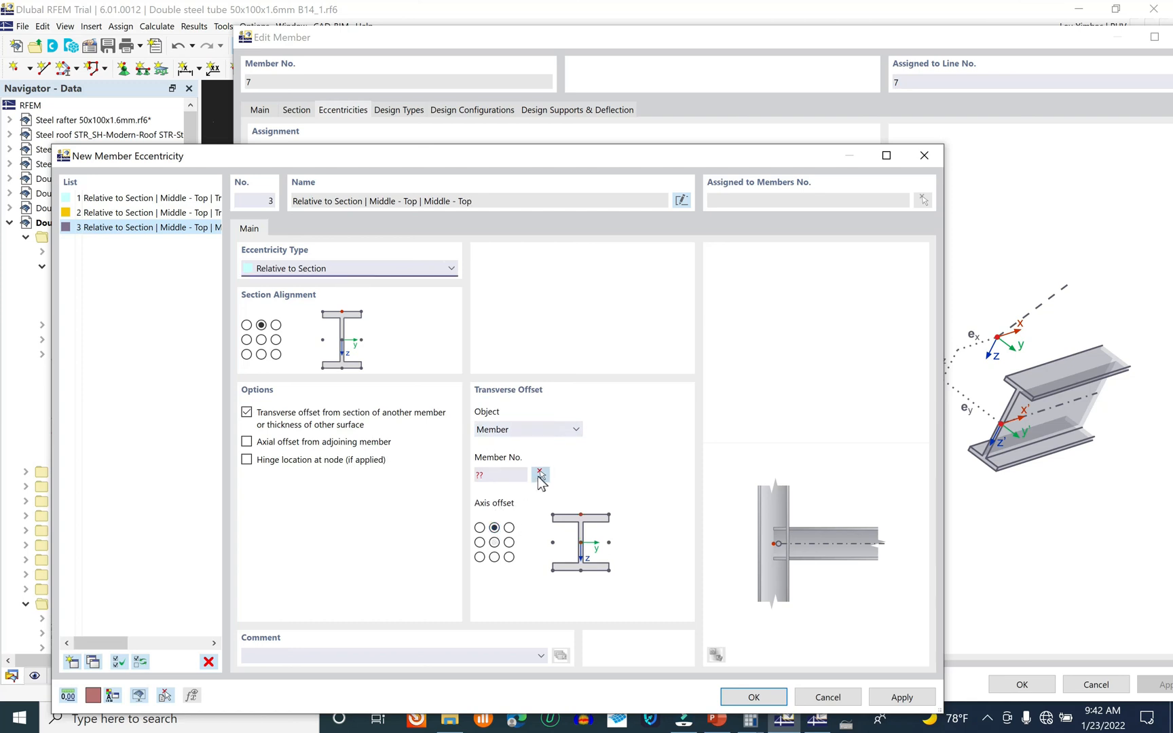
left_click(495, 557)
left_click(540, 475)
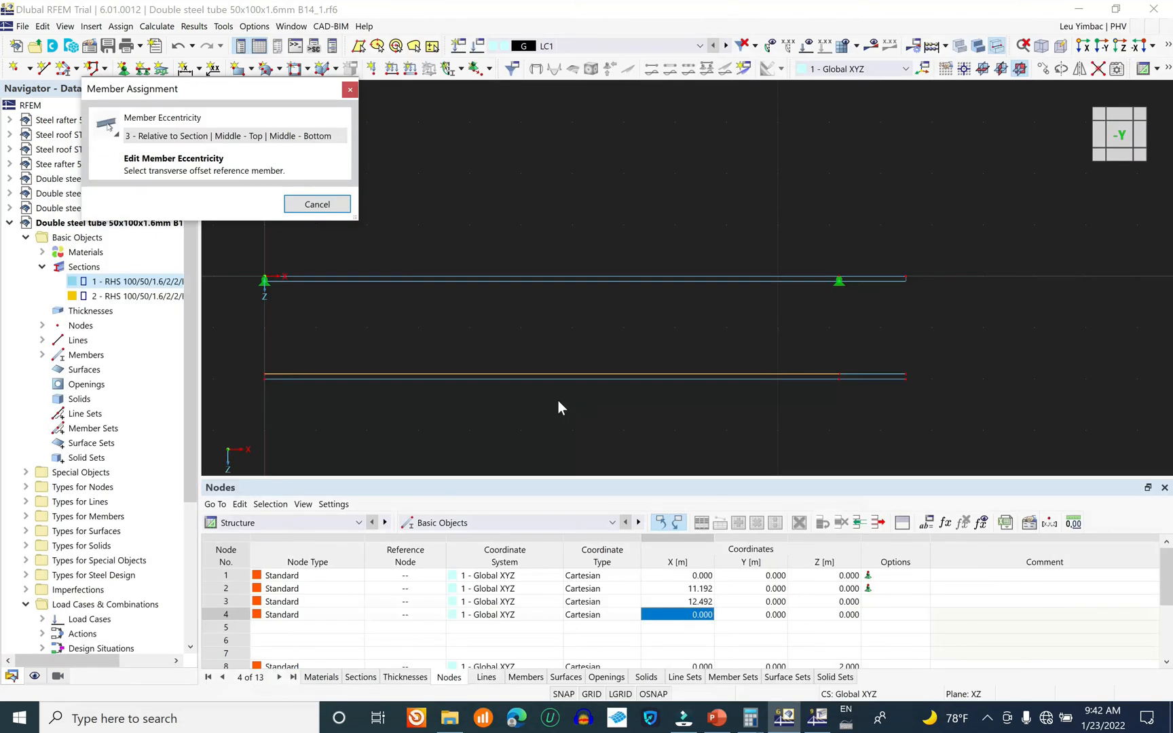
left_click(477, 378)
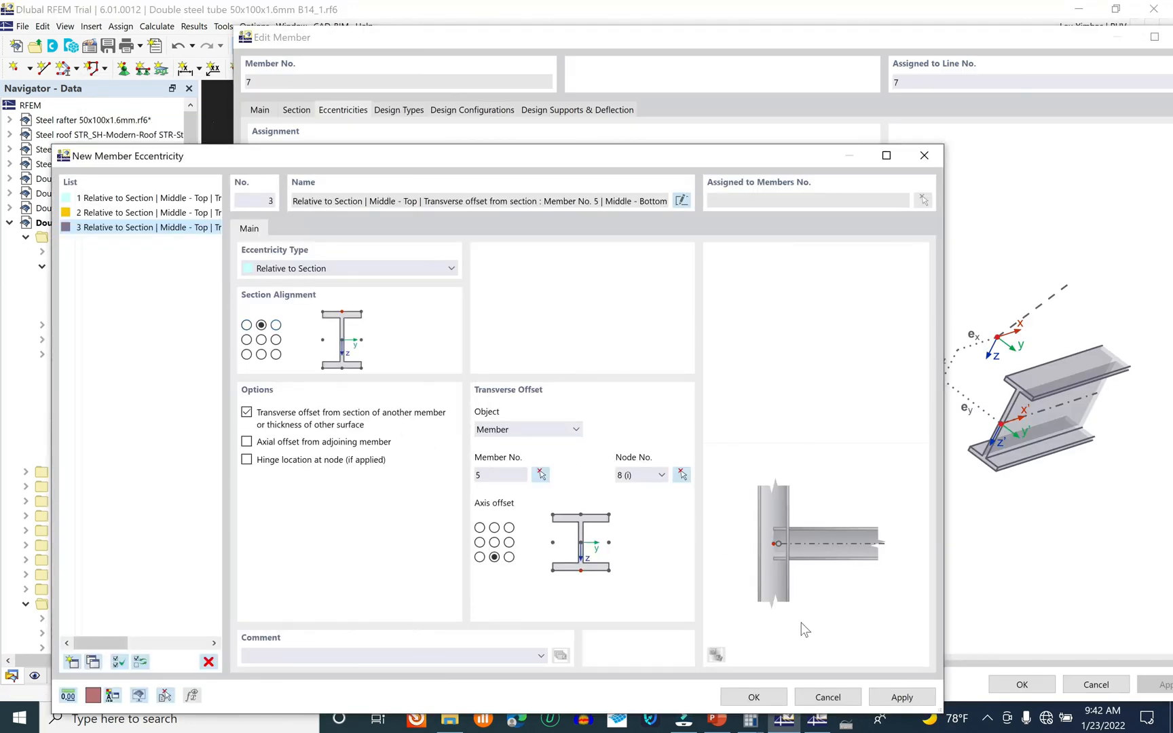
left_click(755, 697)
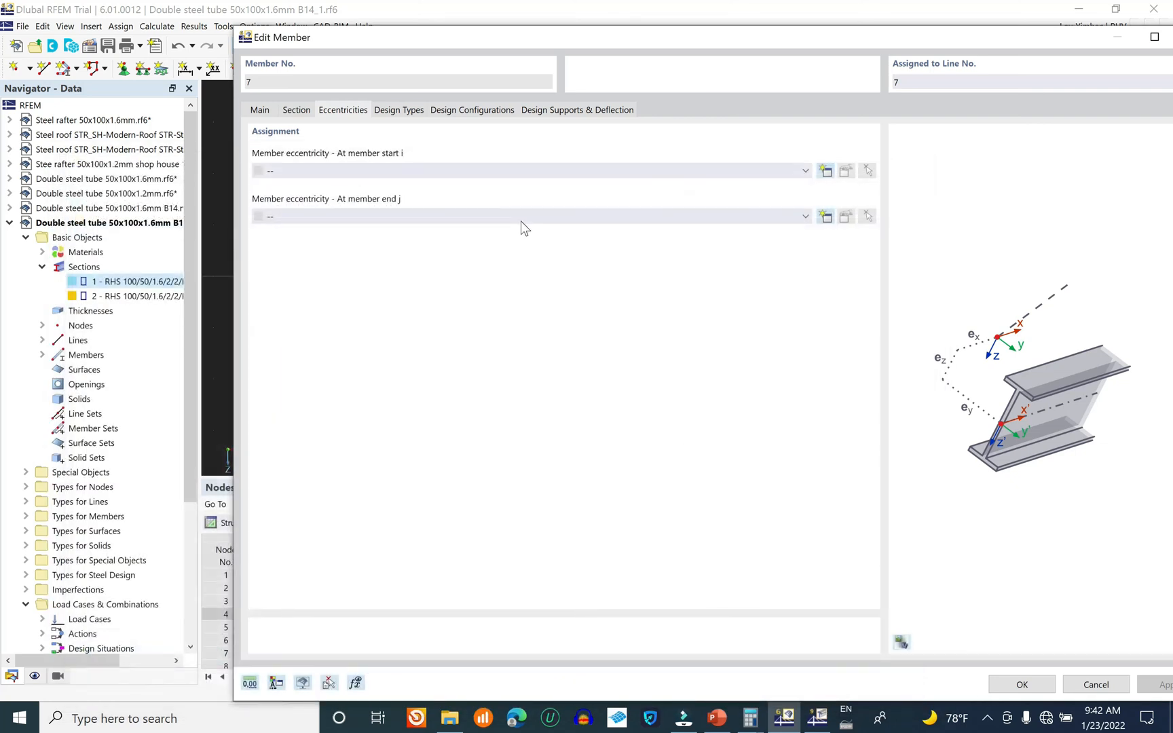
- Try applying the middle-top eccentricity to the end of member 7 as well
left_click(520, 216)
left_click(515, 267)
left_click(1001, 685)
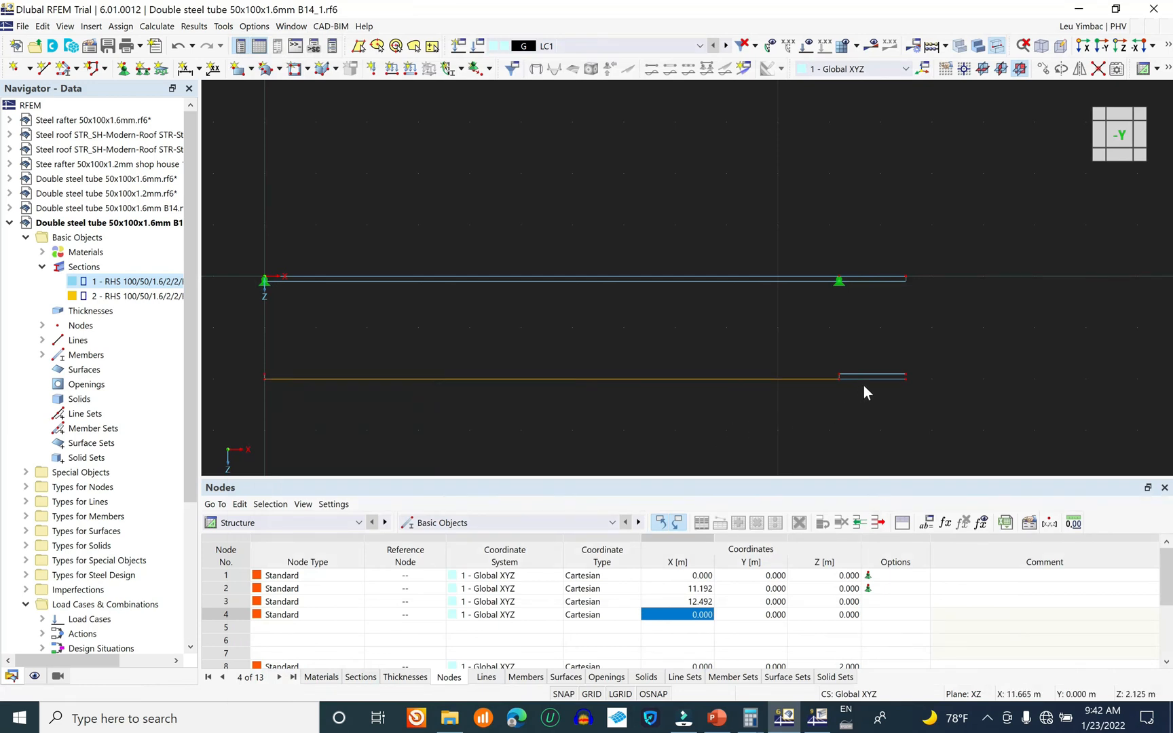
scroll(864, 388, "up", 2)
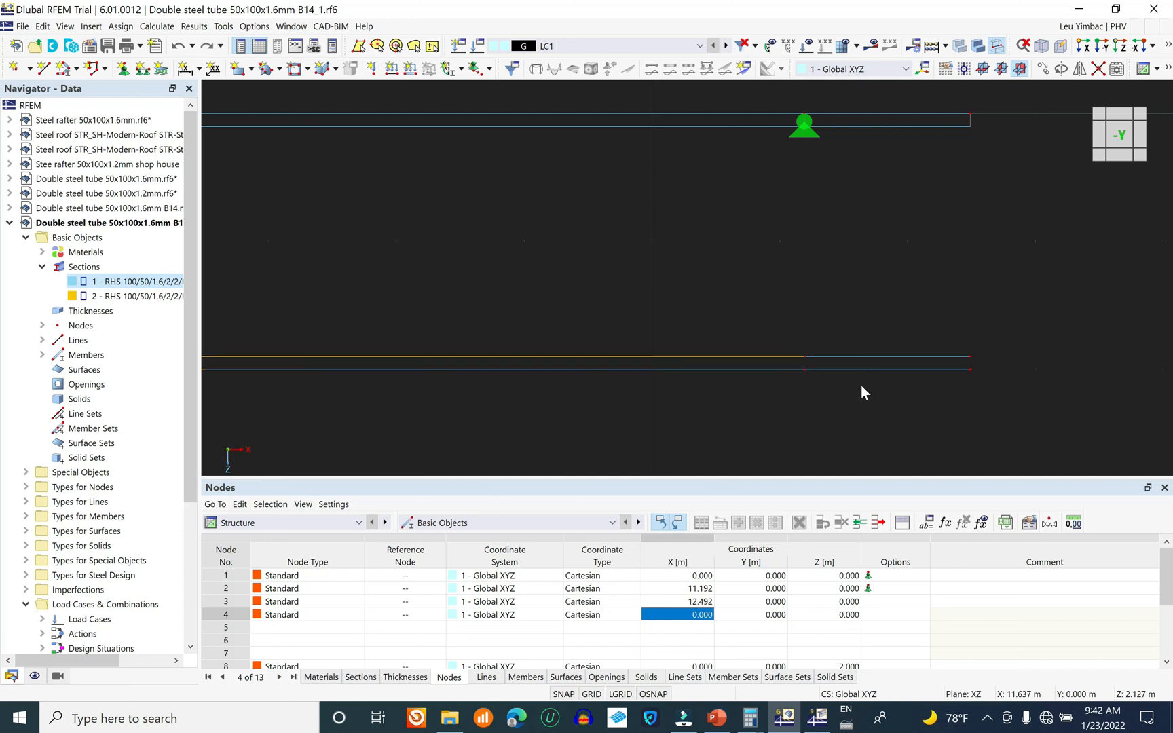
scroll(824, 315, "down", 2)
scroll(718, 388, "down", 1)
- Enable eccentricities for the lower pair's upper 11.192 m tube (member 7) and create another new eccentricity for its start
middle_click_drag(497, 385, 651, 406)
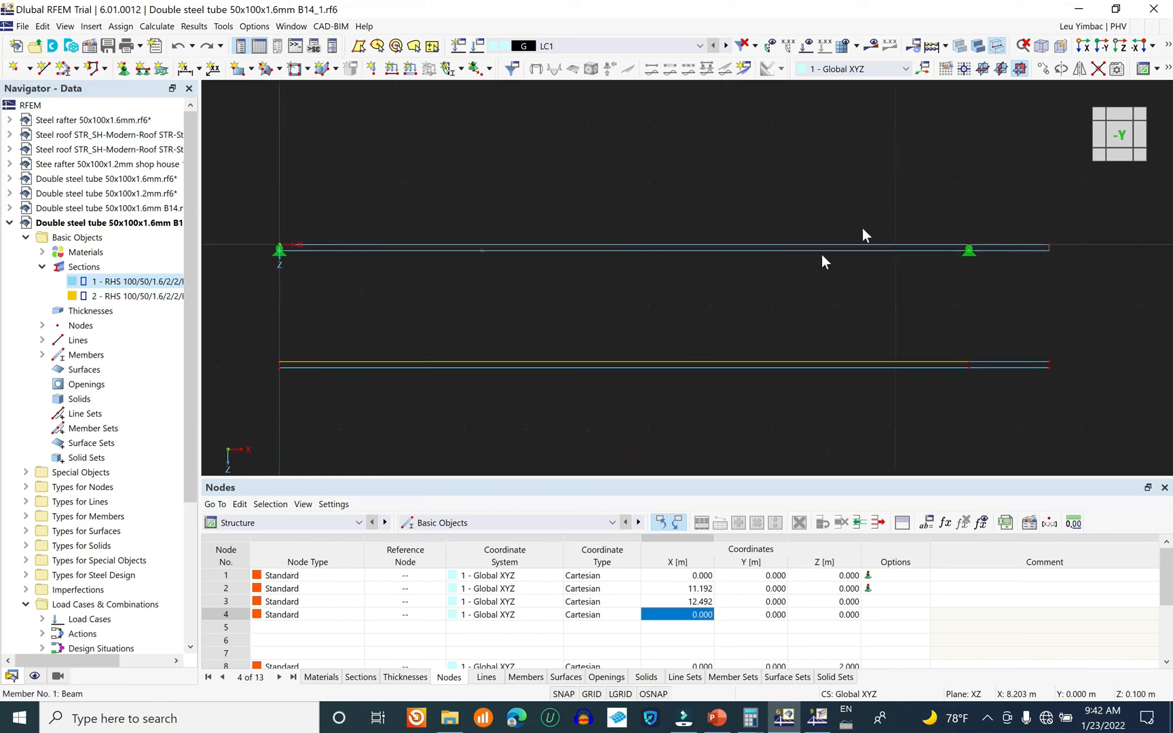
right_click(706, 361)
mouse_move(763, 410)
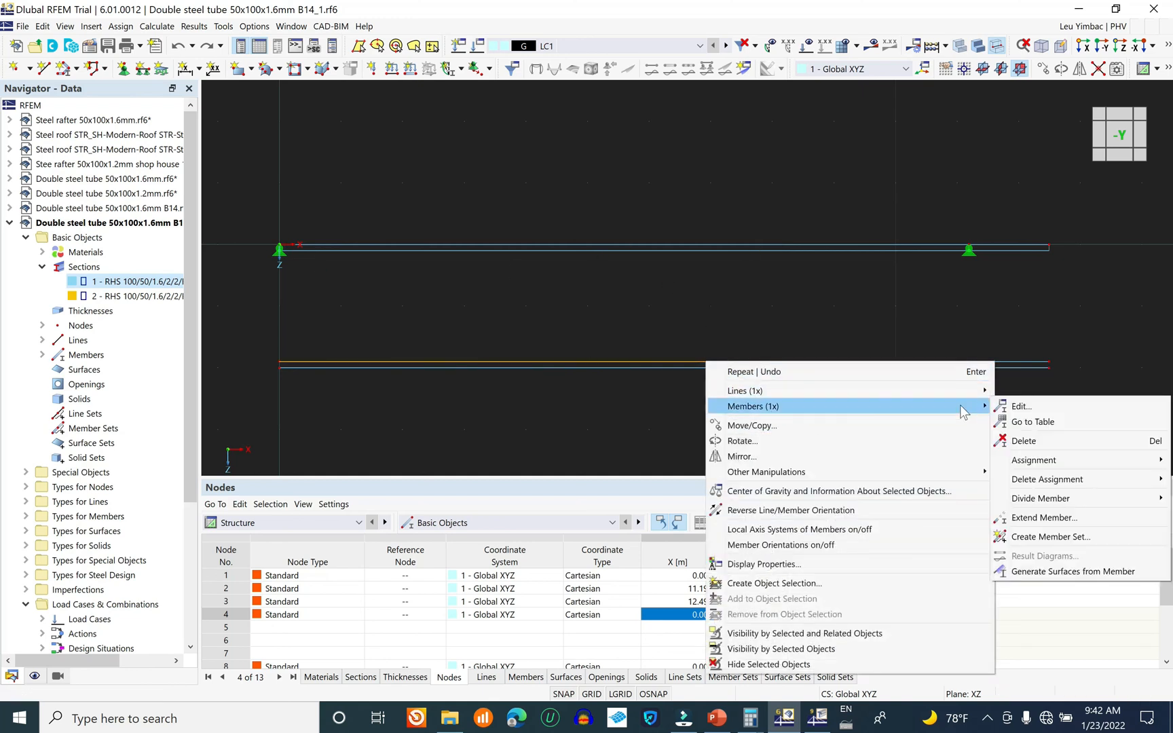
left_click(1021, 408)
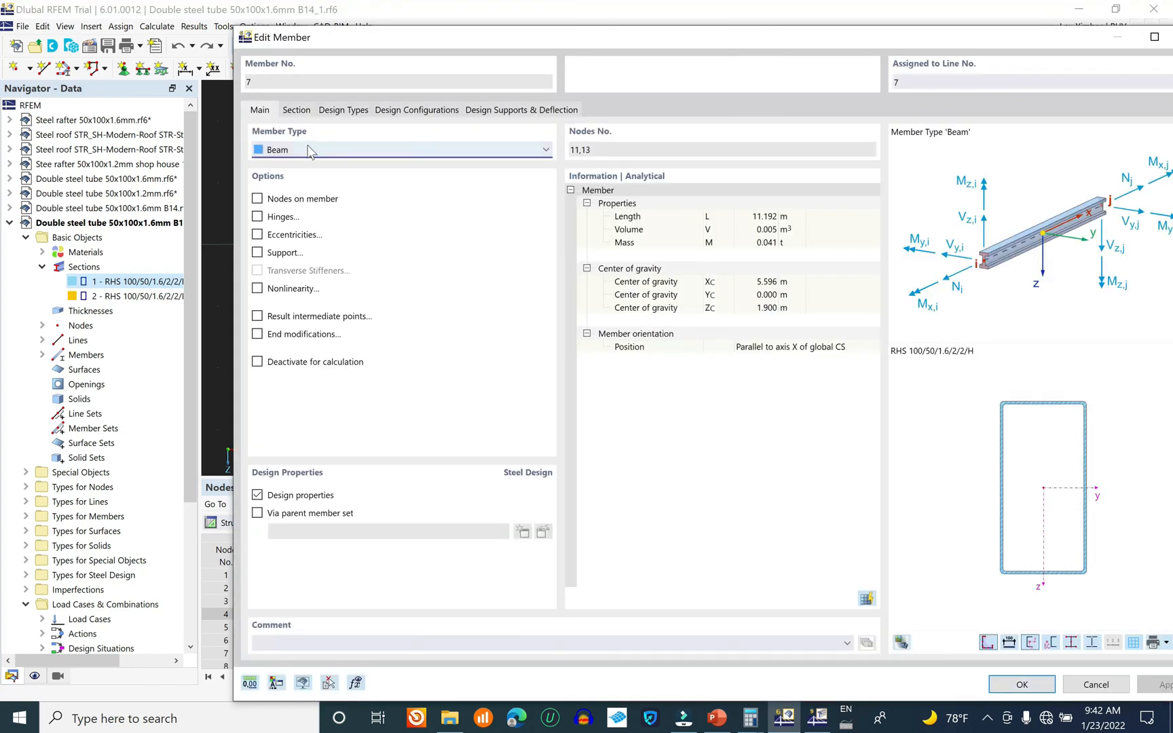
left_click(289, 235)
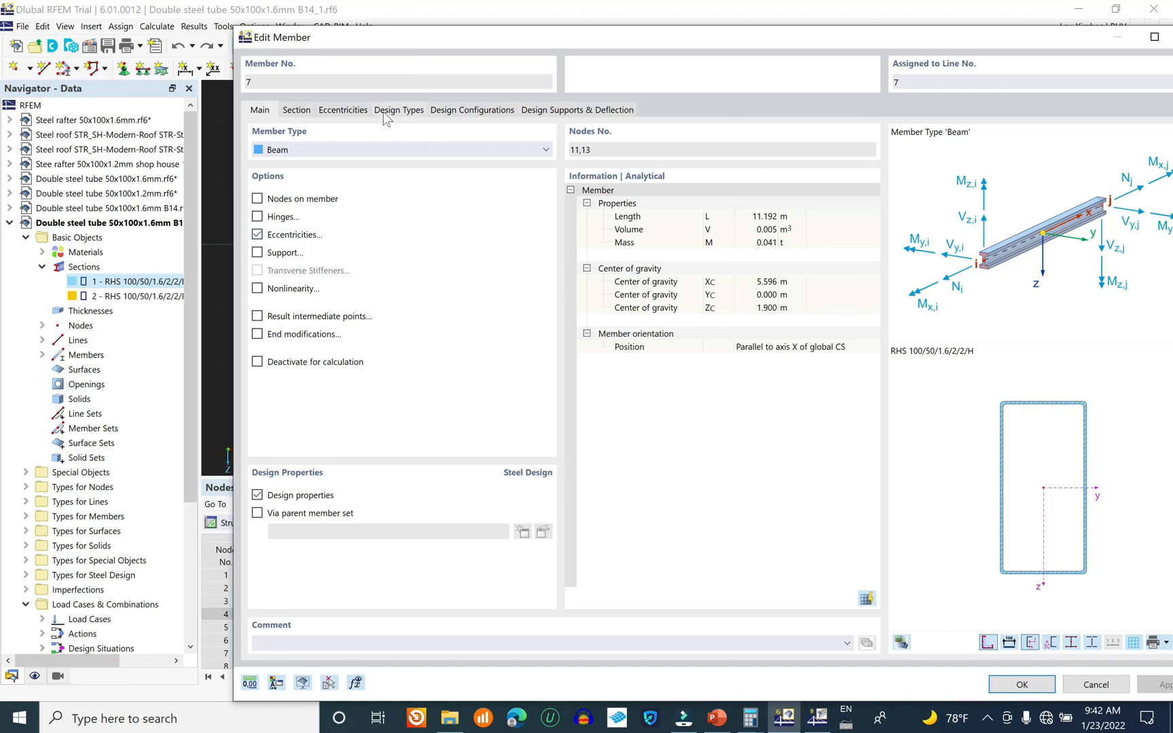
left_click(343, 110)
left_click(422, 170)
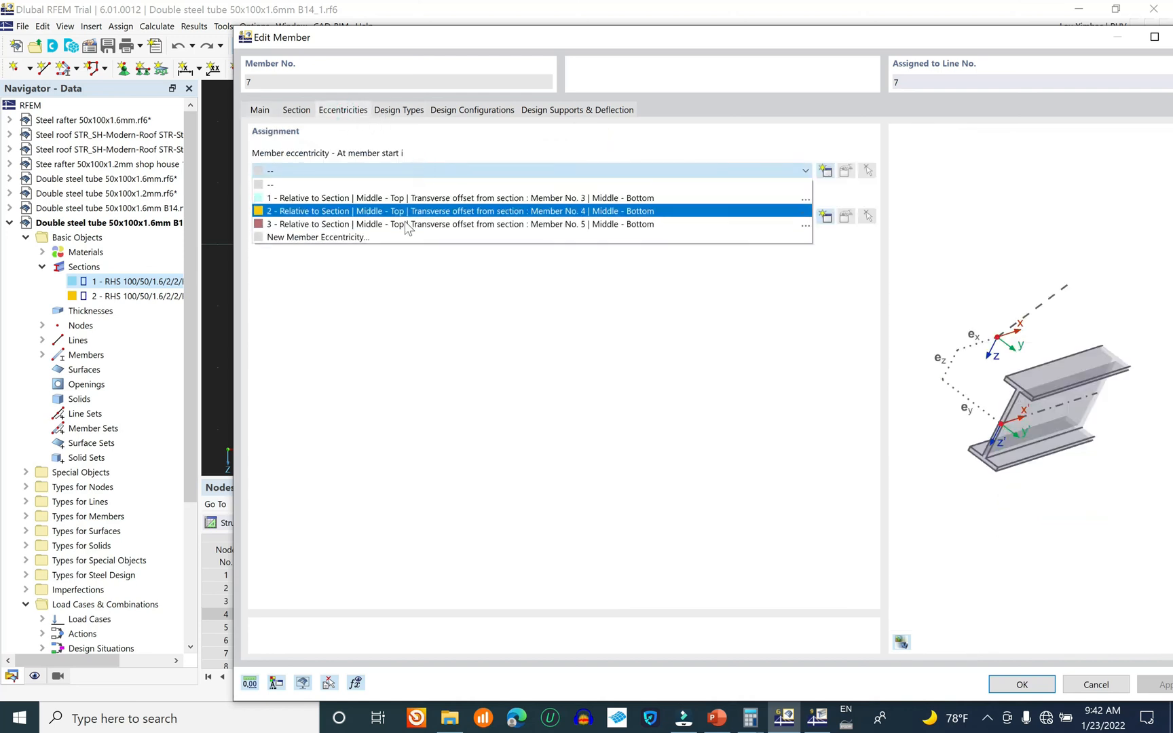
left_click(400, 236)
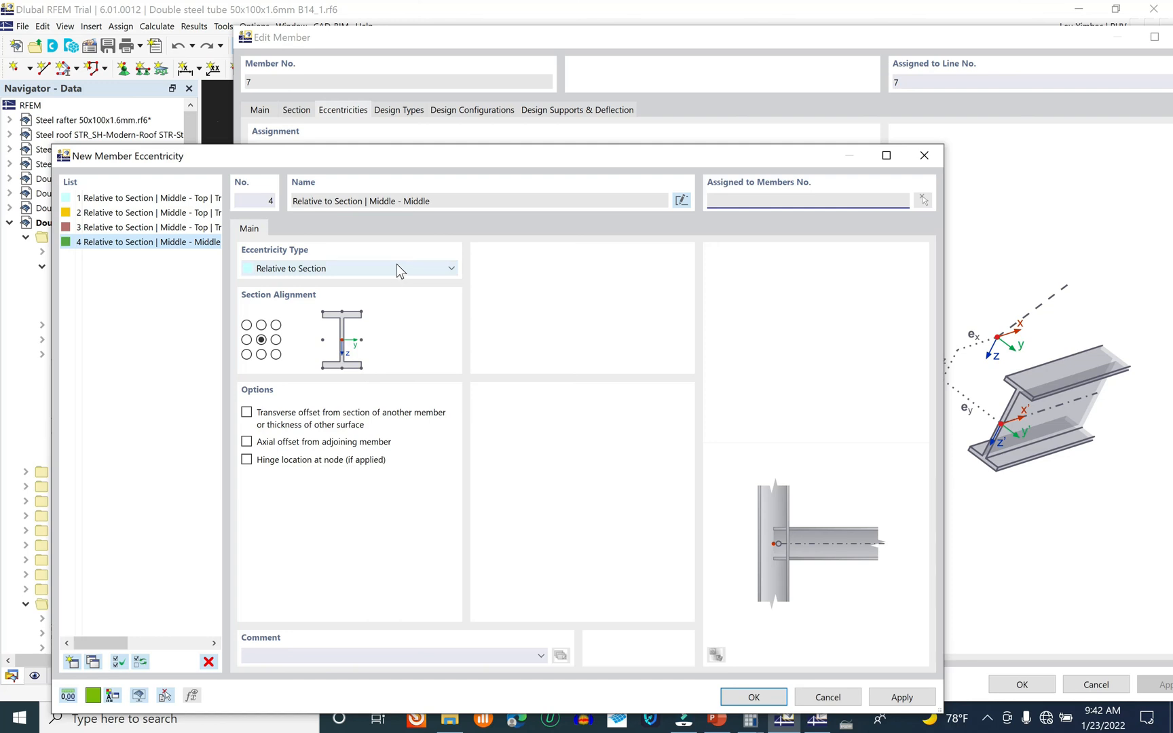
- Define the new eccentricity relative to section with middle-bottom alignment and a transverse offset from the middle-top of member 5
left_click(261, 354)
left_click(286, 412)
left_click(494, 528)
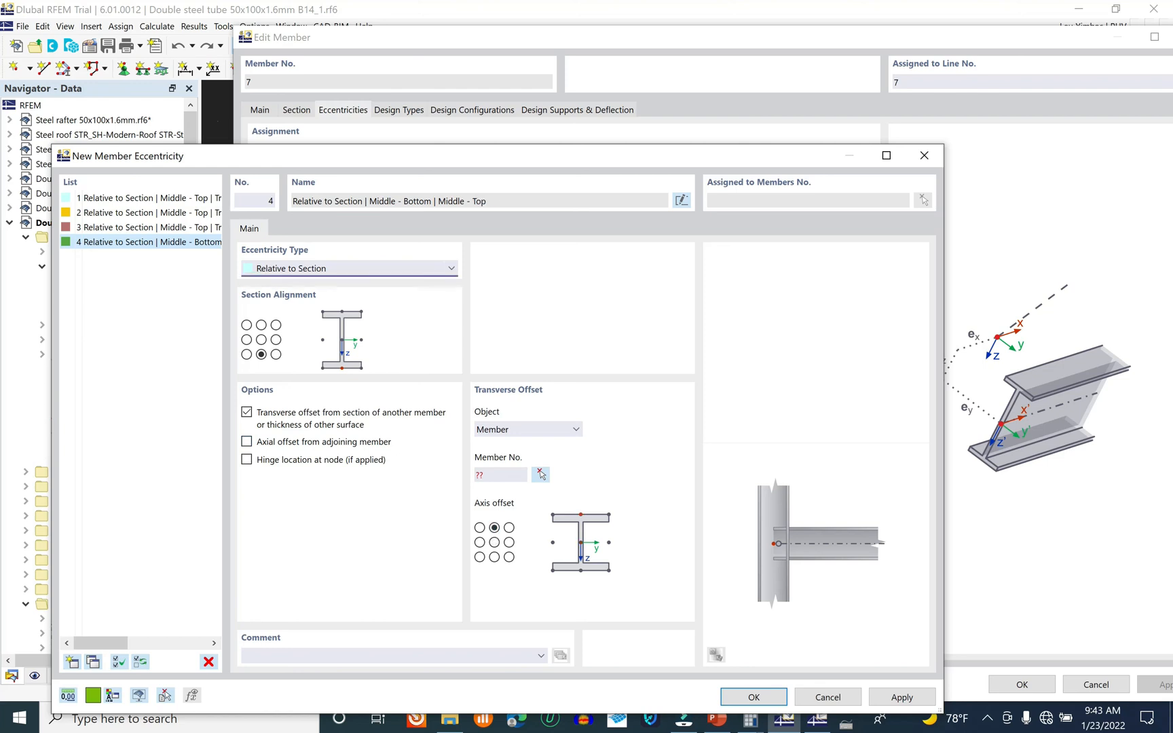
left_click(541, 475)
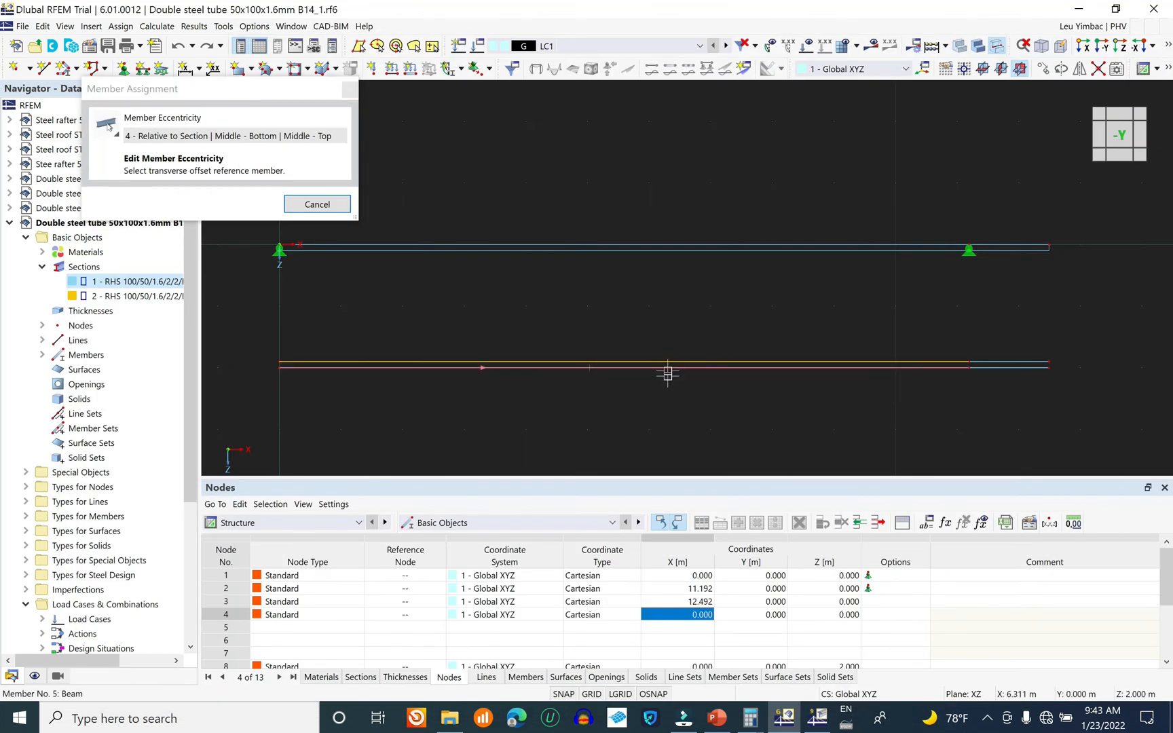
left_click(667, 368)
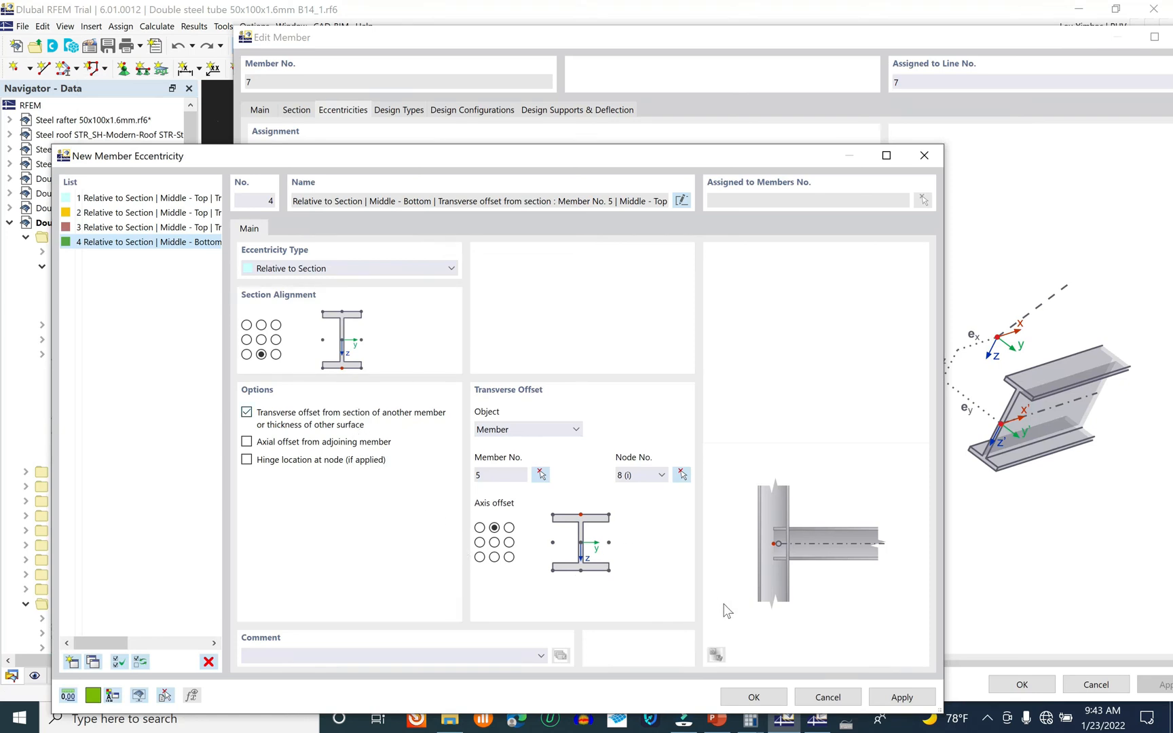
left_click(754, 698)
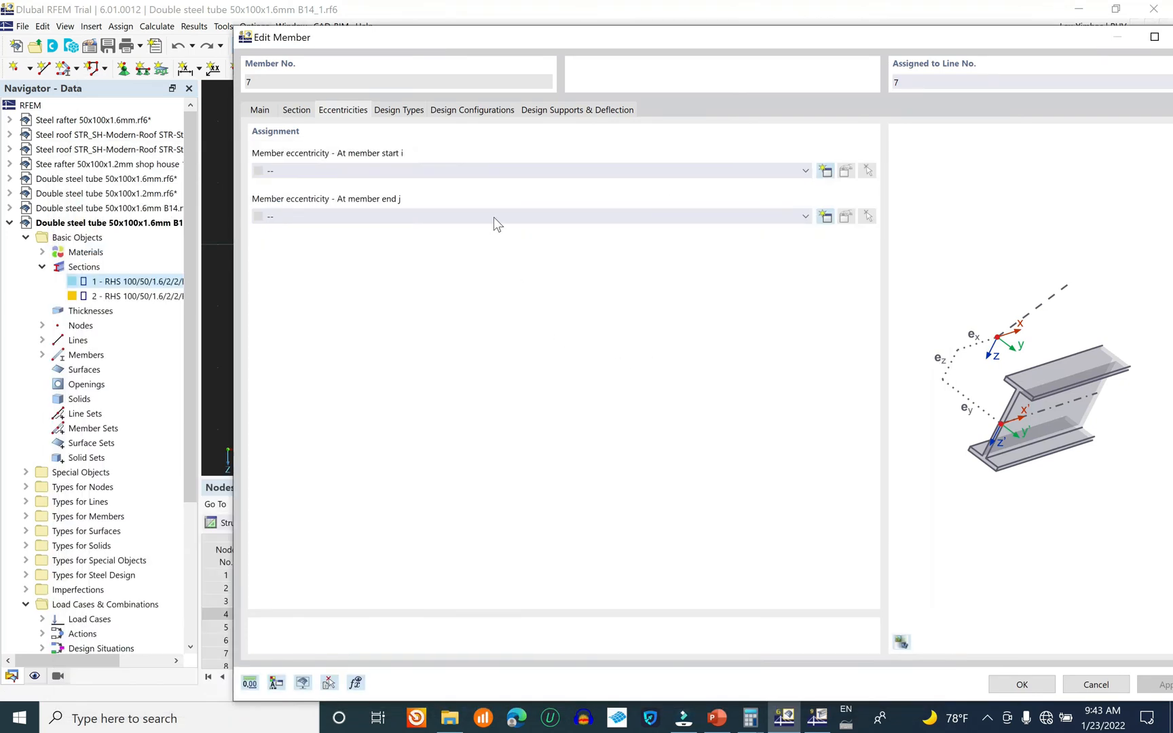
- Assign eccentricity 4 (middle-bottom, offset from member 5's middle-top) to the end of member 7 and apply the member changes
left_click(496, 217)
left_click(469, 275)
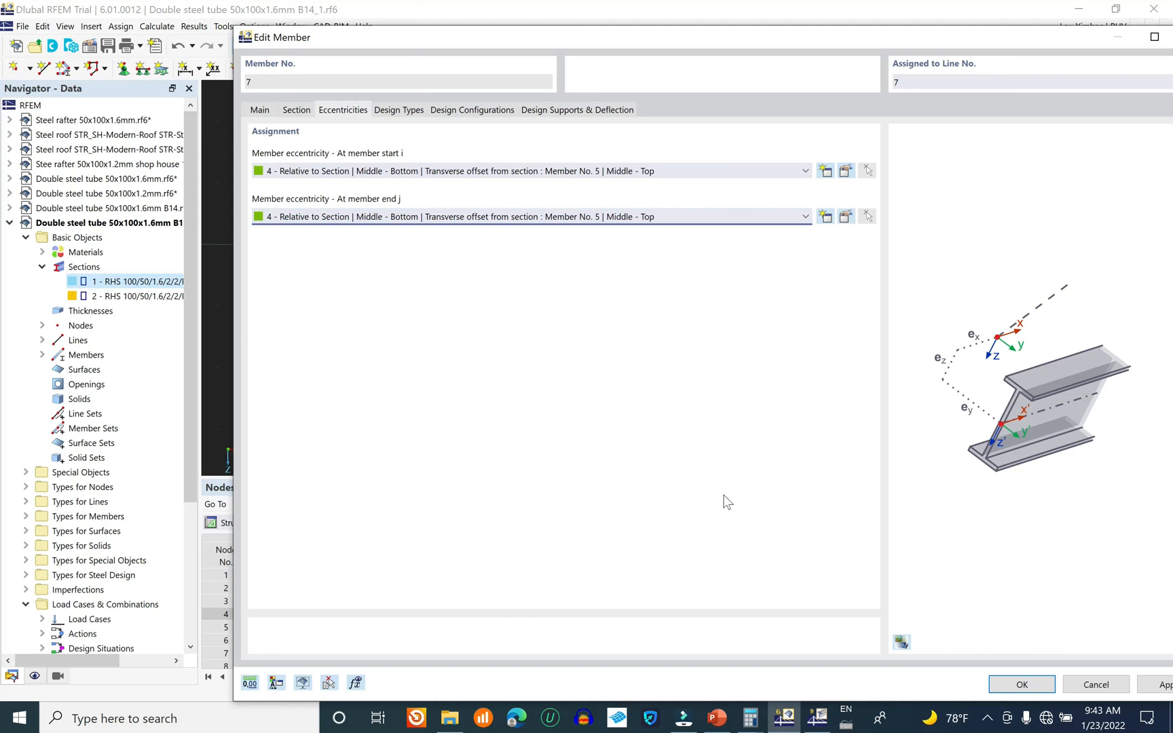
left_click(1022, 685)
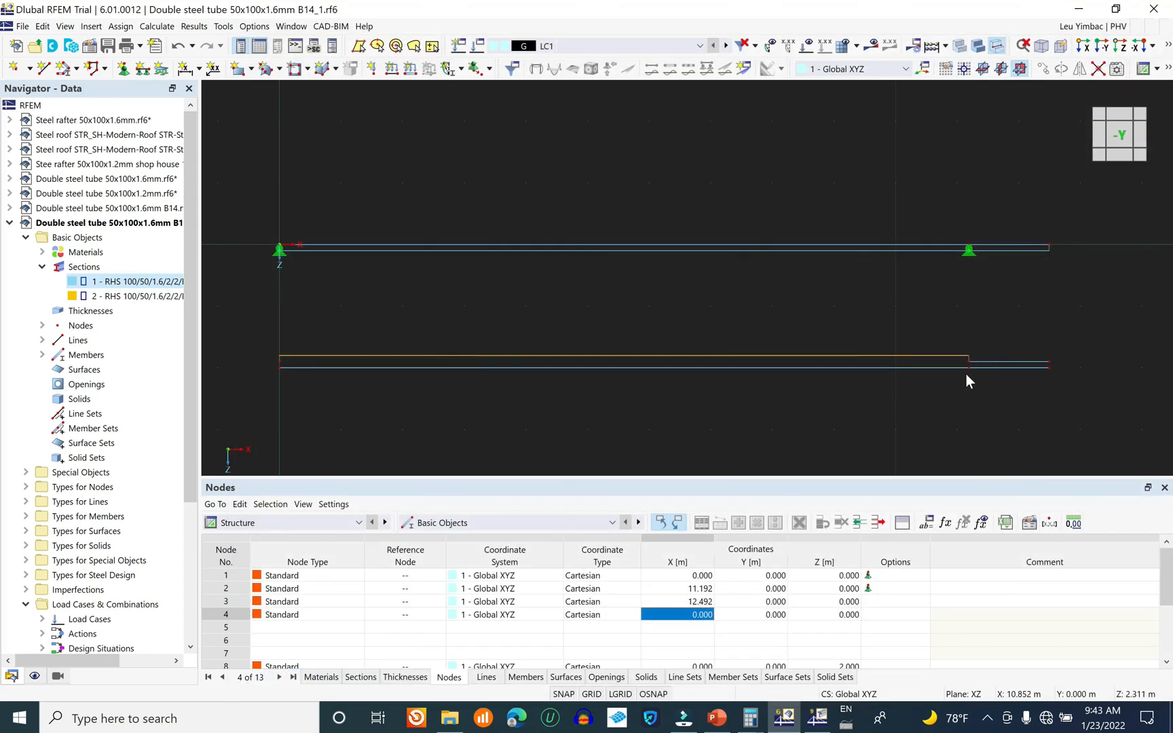
double_click(1036, 368)
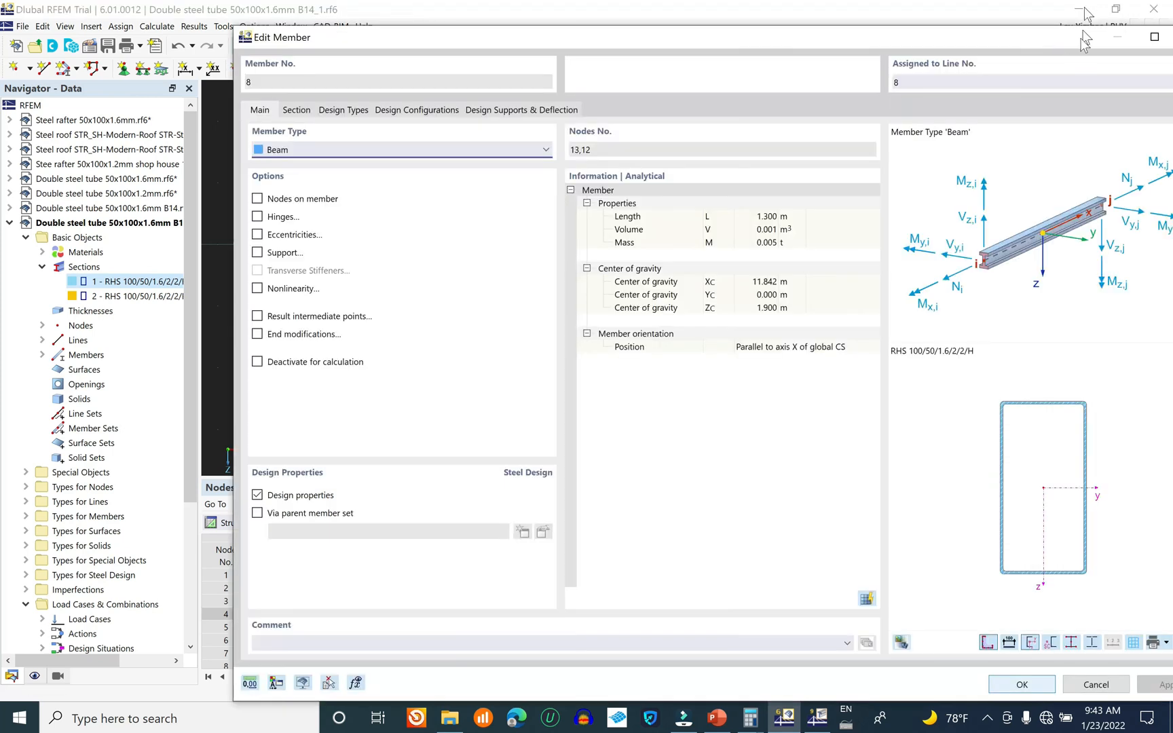
left_click_drag(1023, 40, 836, 55)
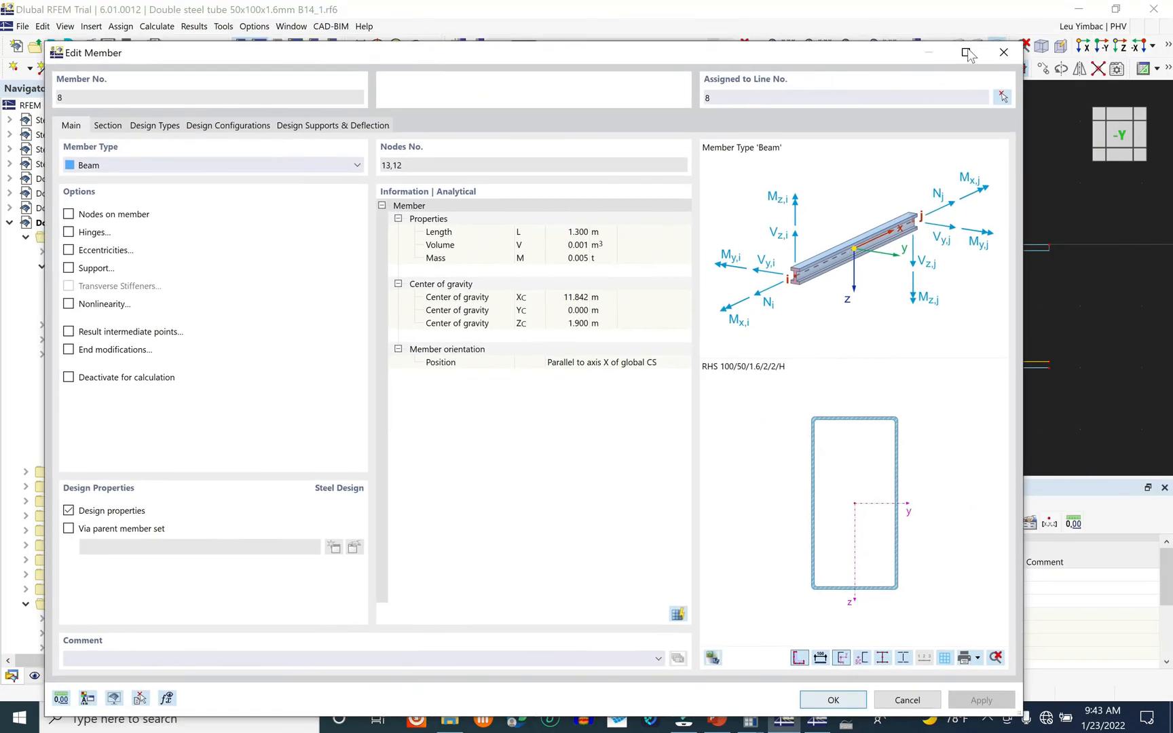
left_click(999, 54)
right_click(1032, 359)
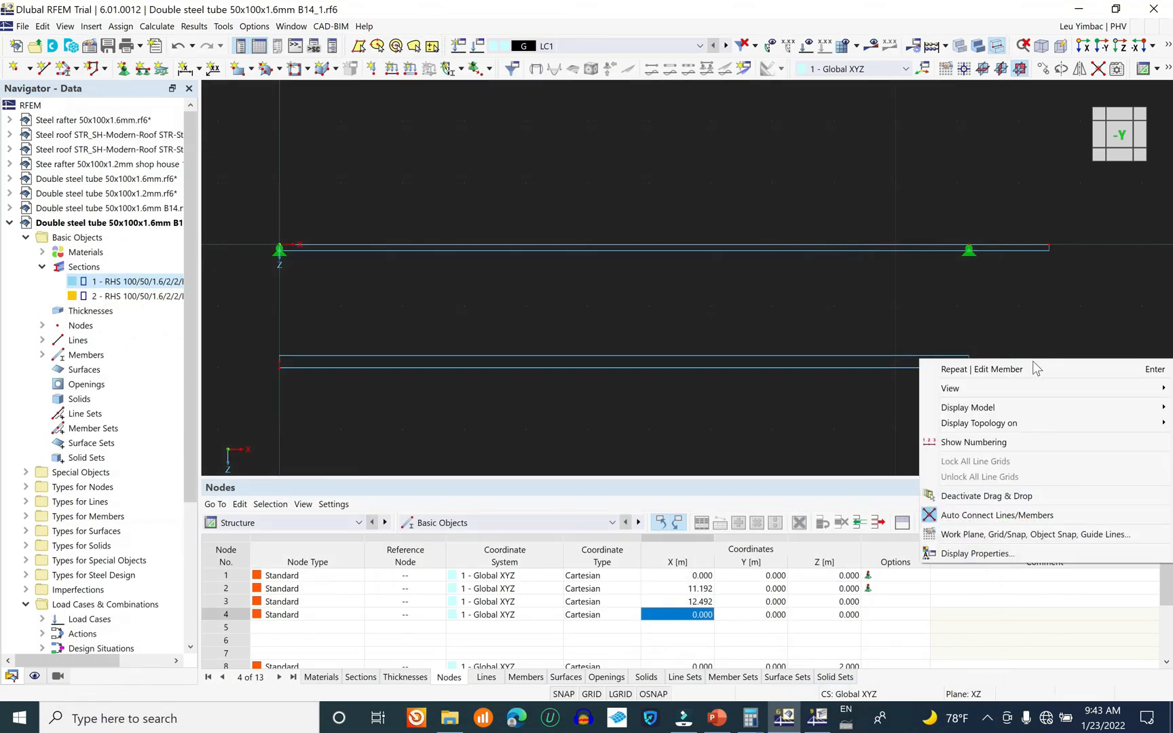
mouse_move(1016, 407)
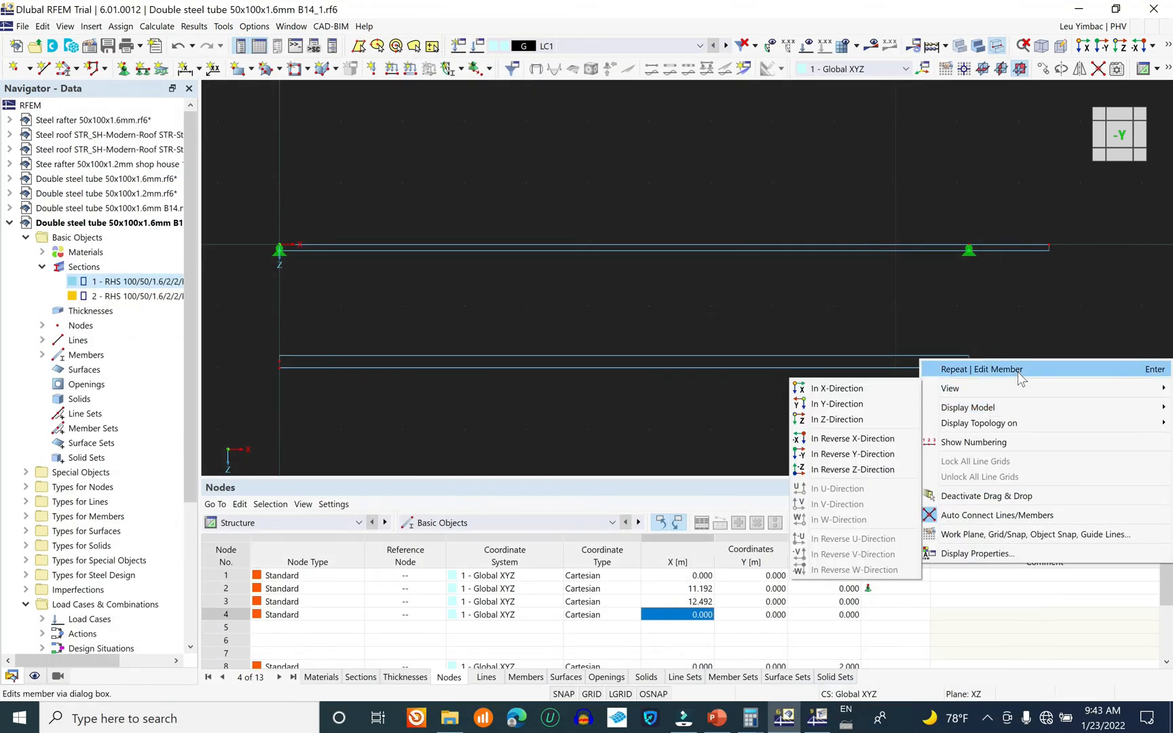
left_click(1011, 310)
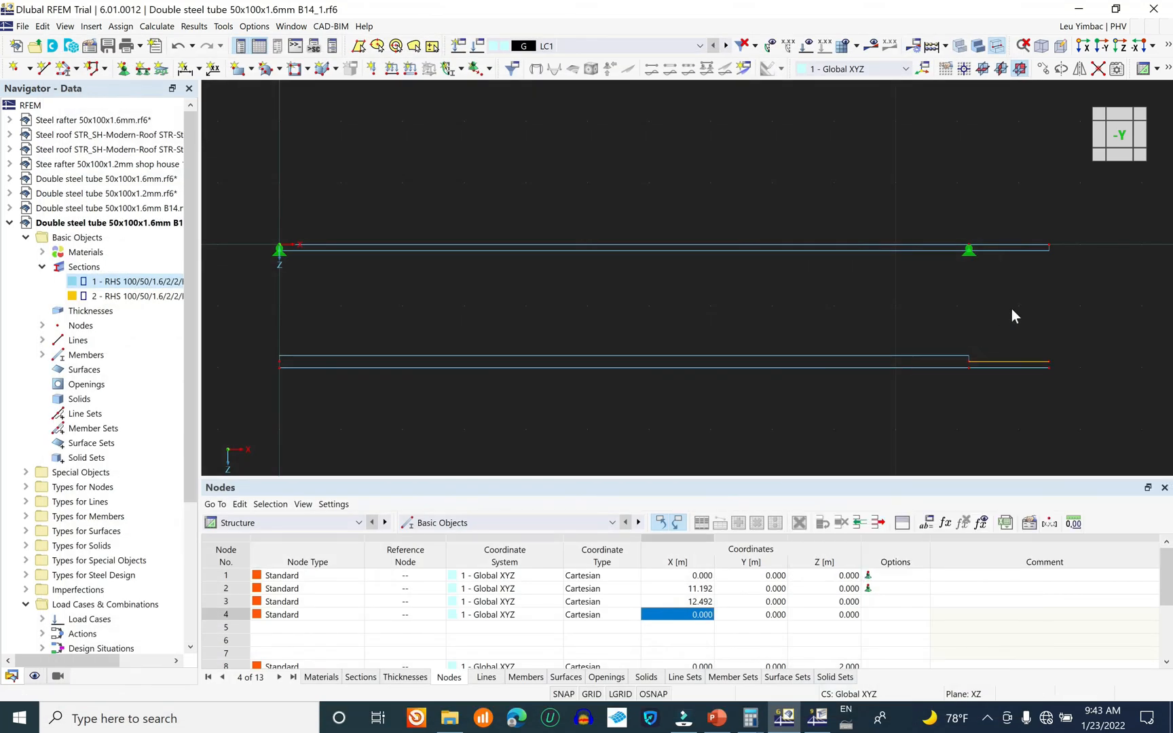
right_click(1005, 362)
left_click(1005, 370)
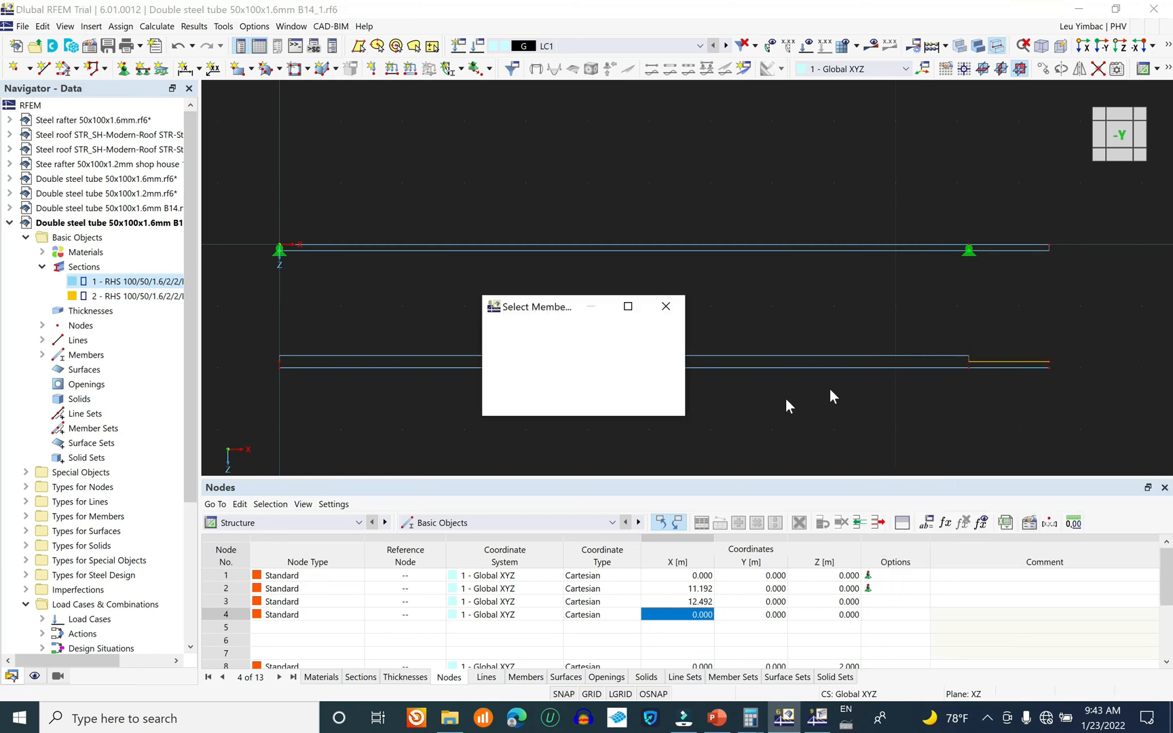
left_click(665, 307)
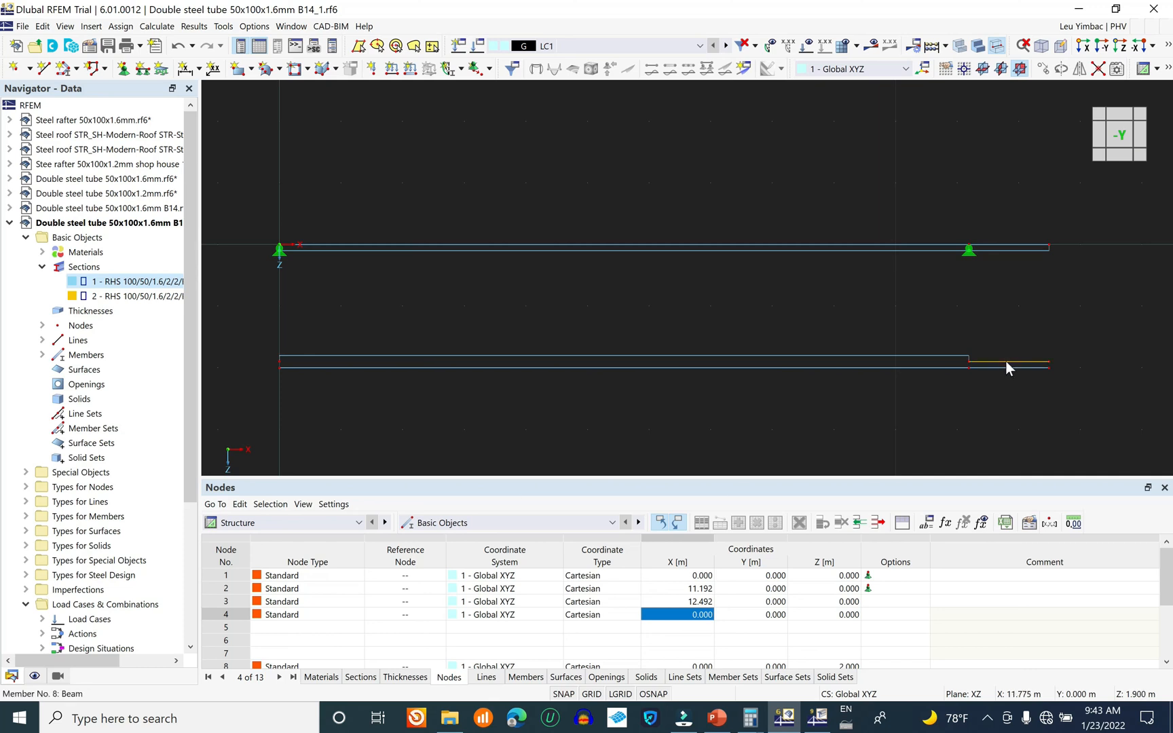
- Enable eccentricities for the lower pair's upper 1.300 m tube (member 8) and display its start and end eccentricity assignments
right_click(1006, 361)
mouse_move(985, 42)
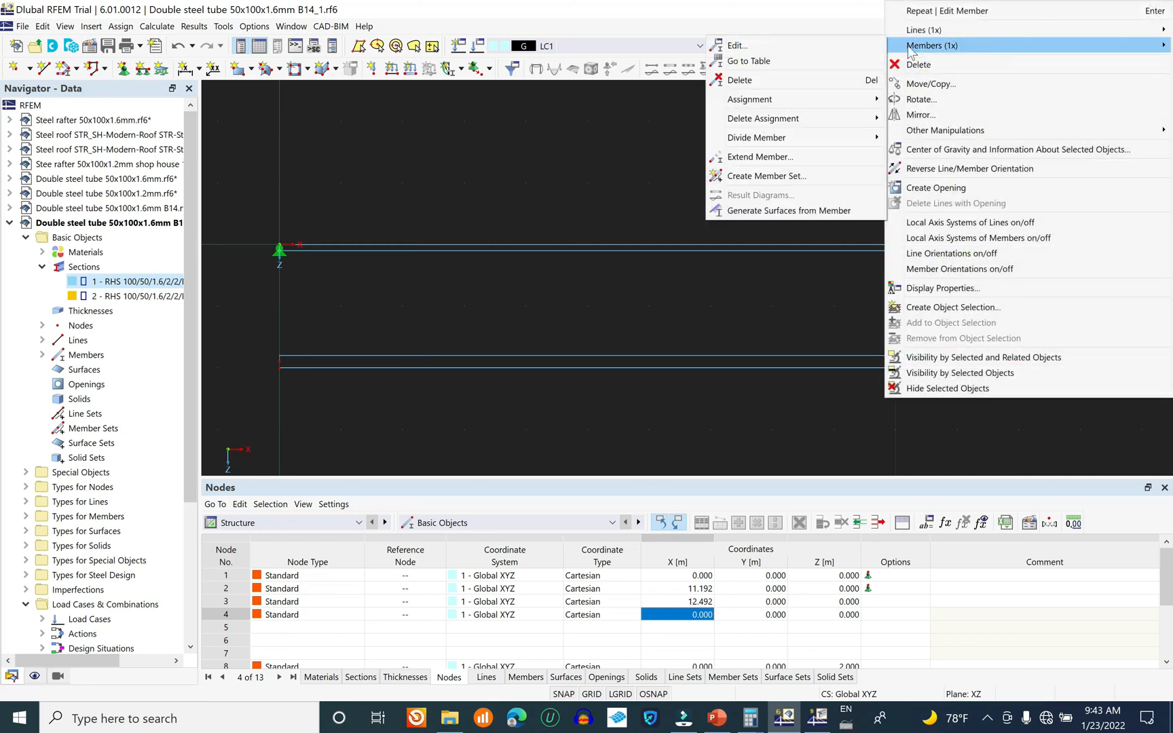
left_click(797, 46)
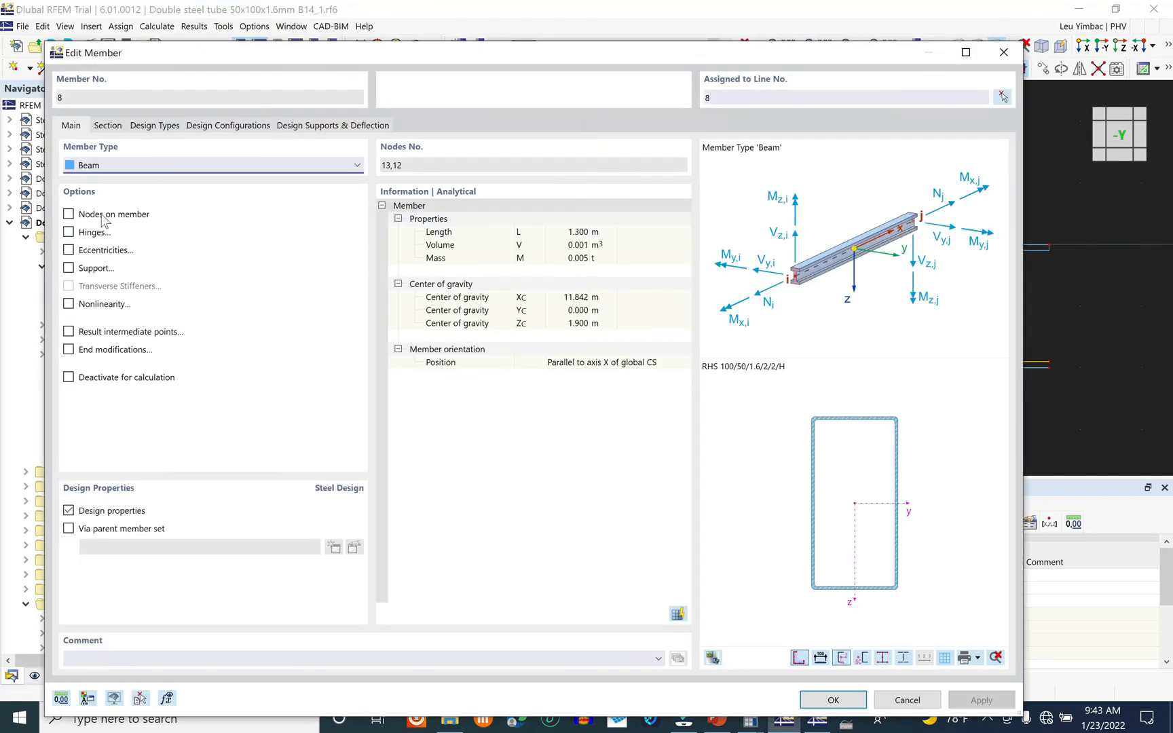
left_click(100, 248)
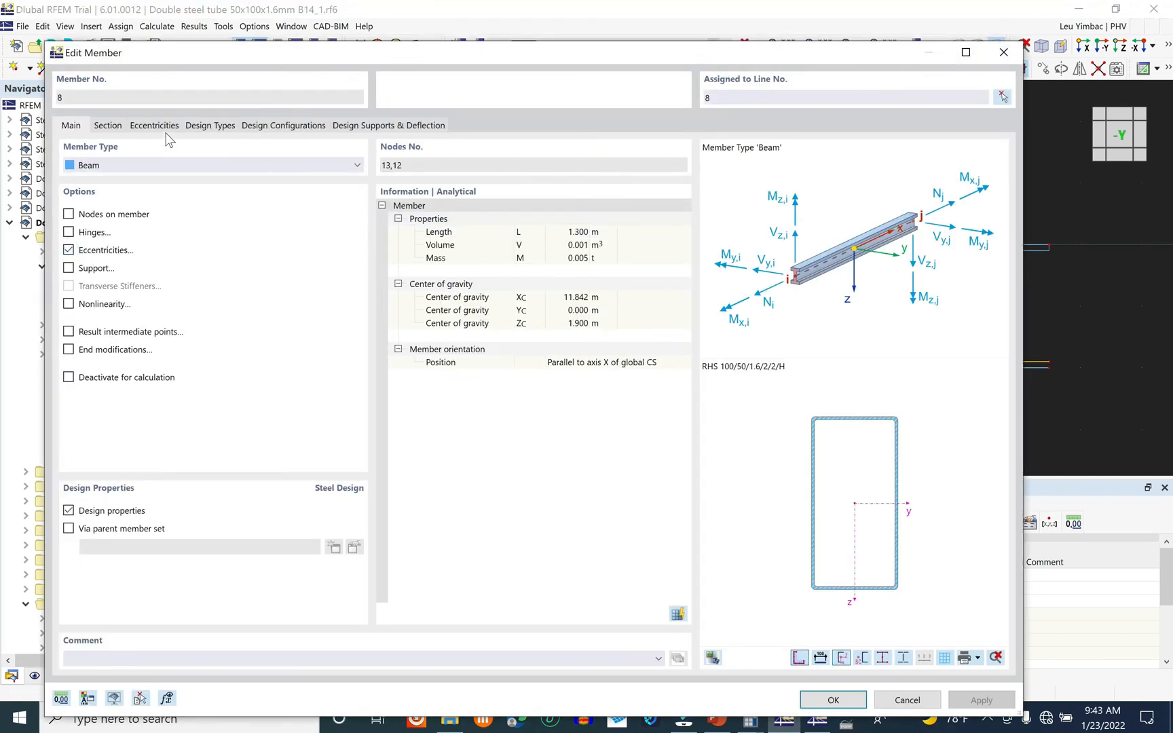
left_click(154, 125)
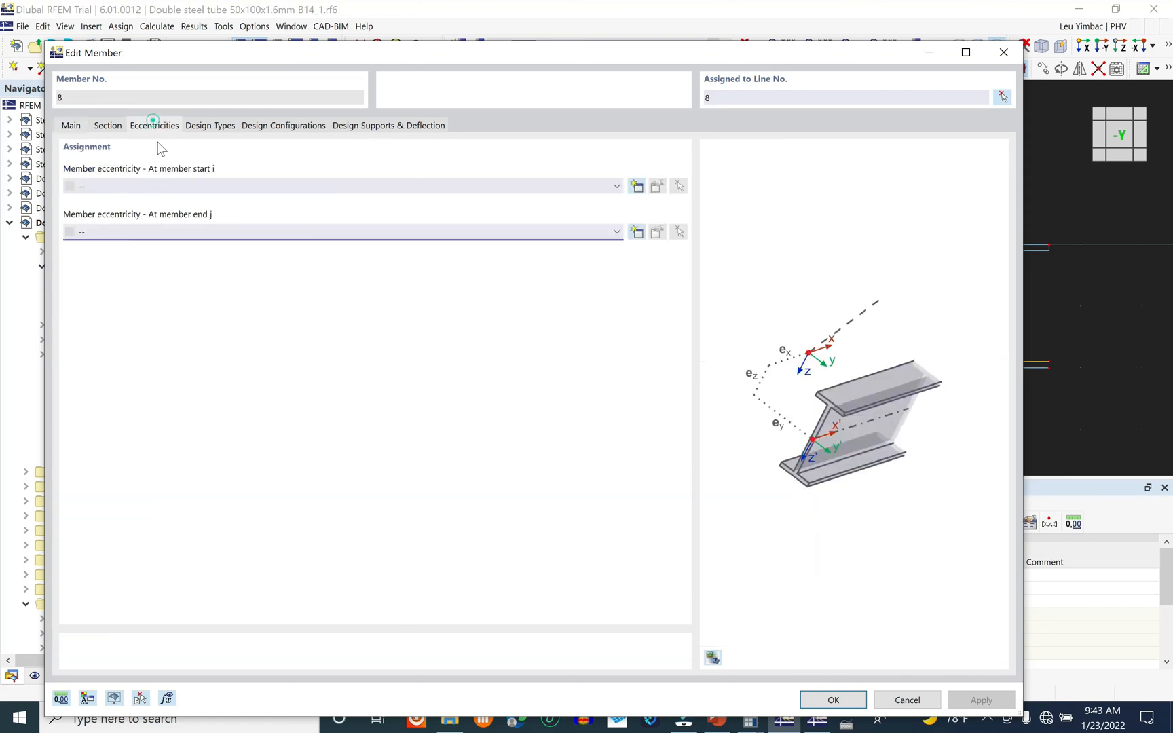
- Try assigning eccentricity 4 (middle-bottom, offset from member 5's middle-top) to both the start and end of member 8
left_click(213, 186)
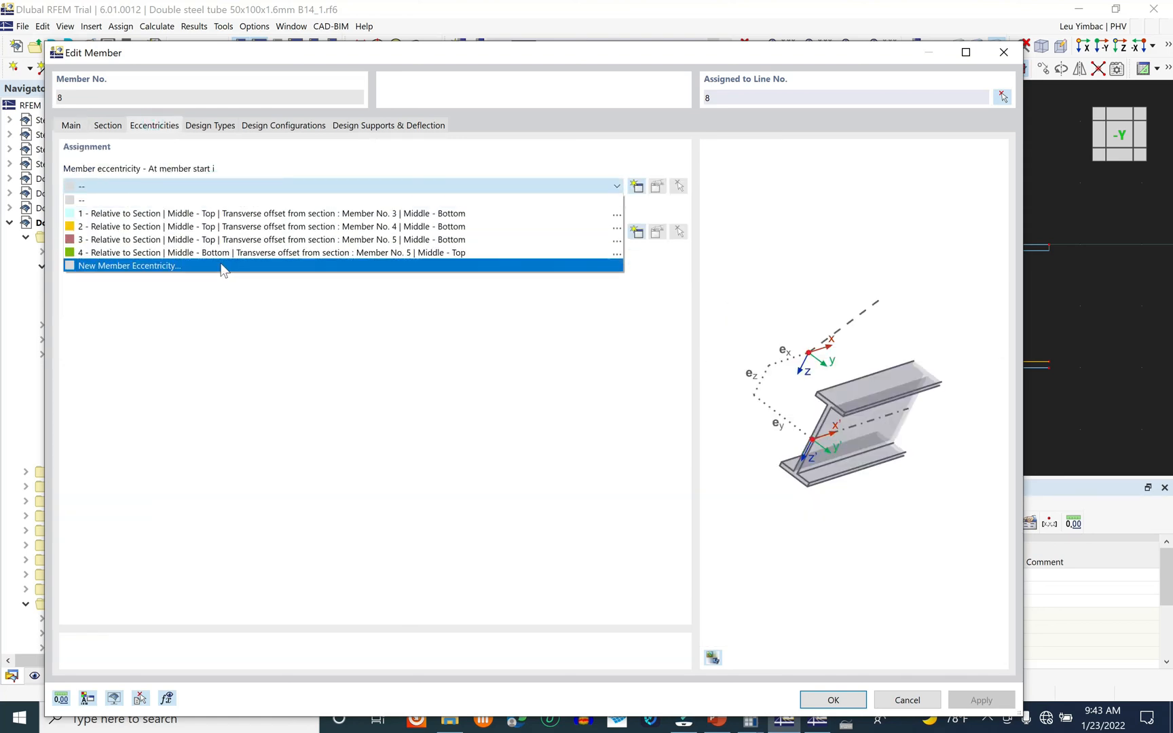
left_click(228, 261)
left_click(212, 182)
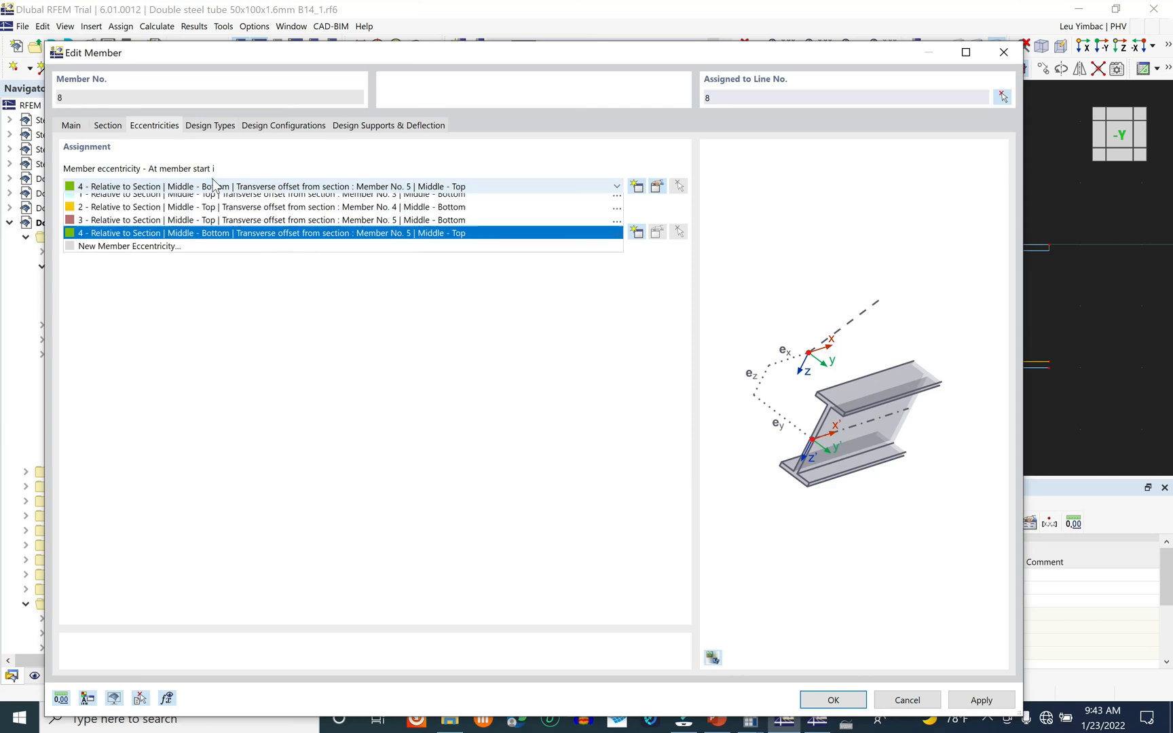
left_click(213, 178)
left_click(210, 231)
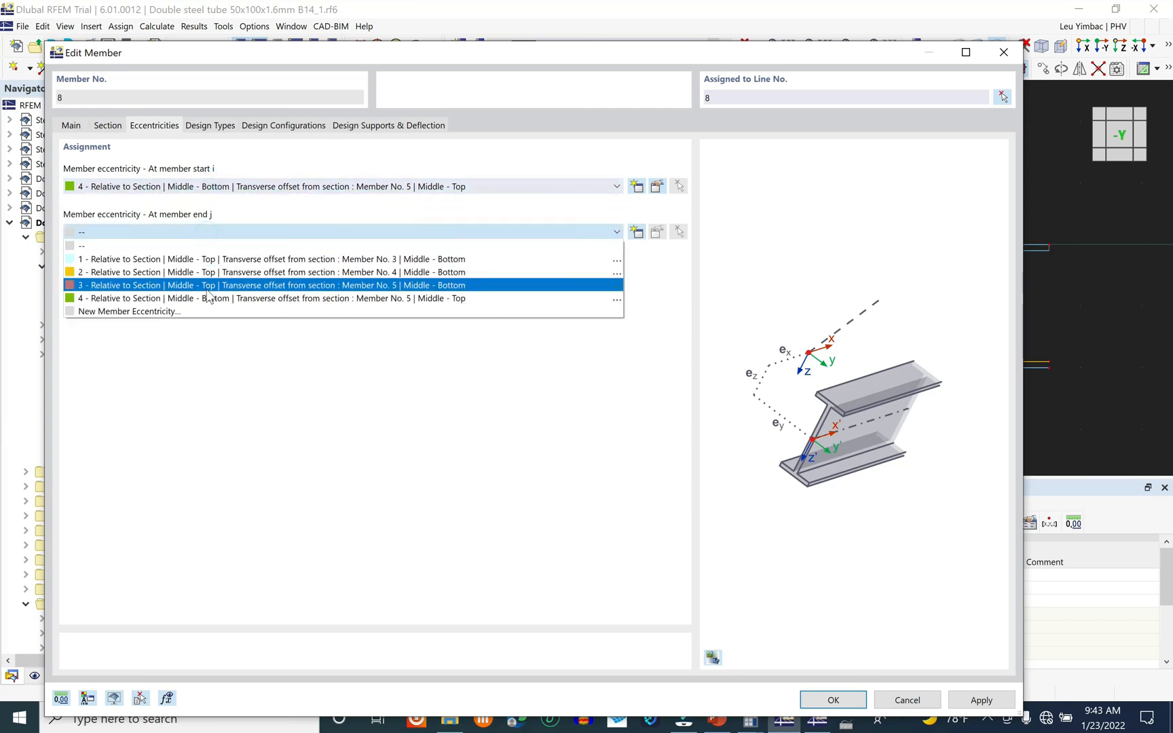
left_click(203, 299)
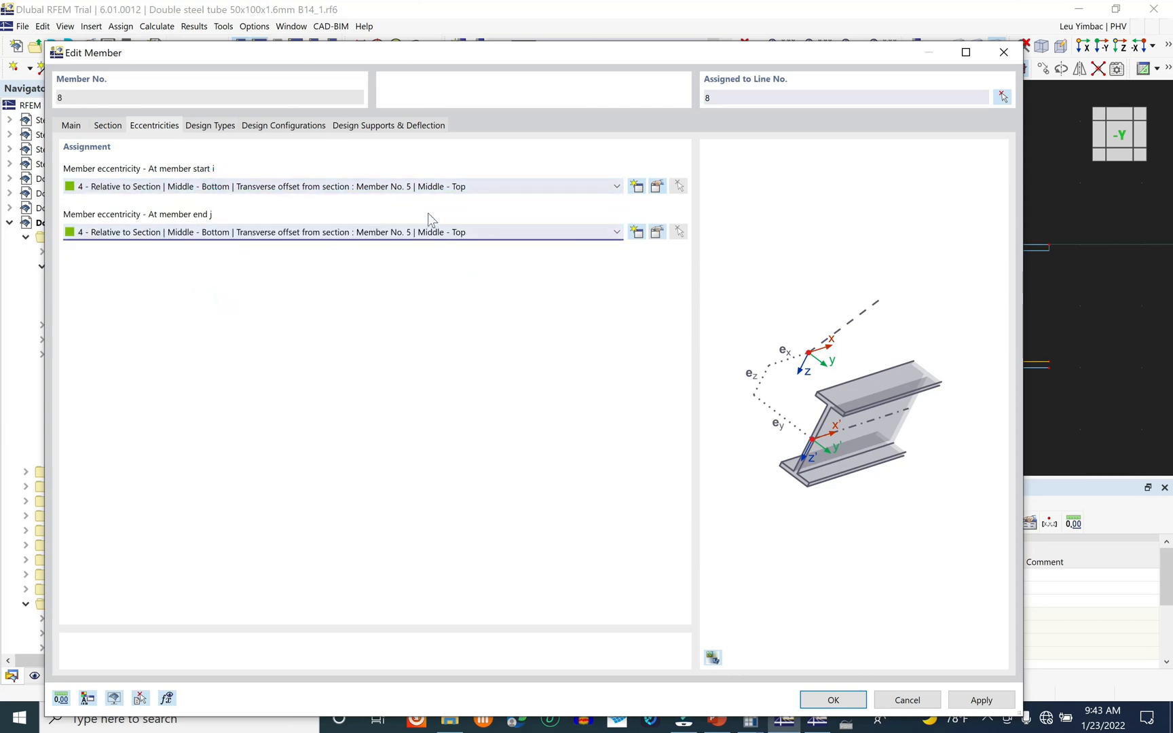
- Create a start eccentricity relative to section for member 8, with middle-bottom alignment and a transverse offset from the middle-top of member 6
left_click(636, 186)
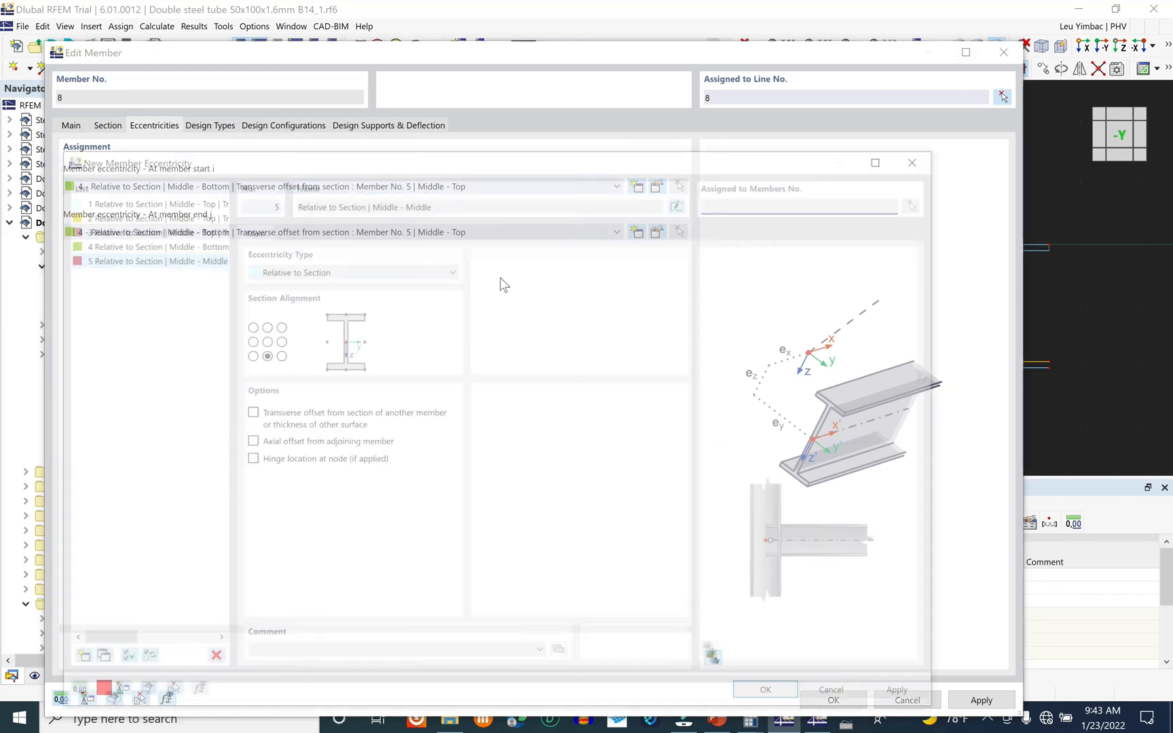
left_click(262, 354)
left_click(295, 414)
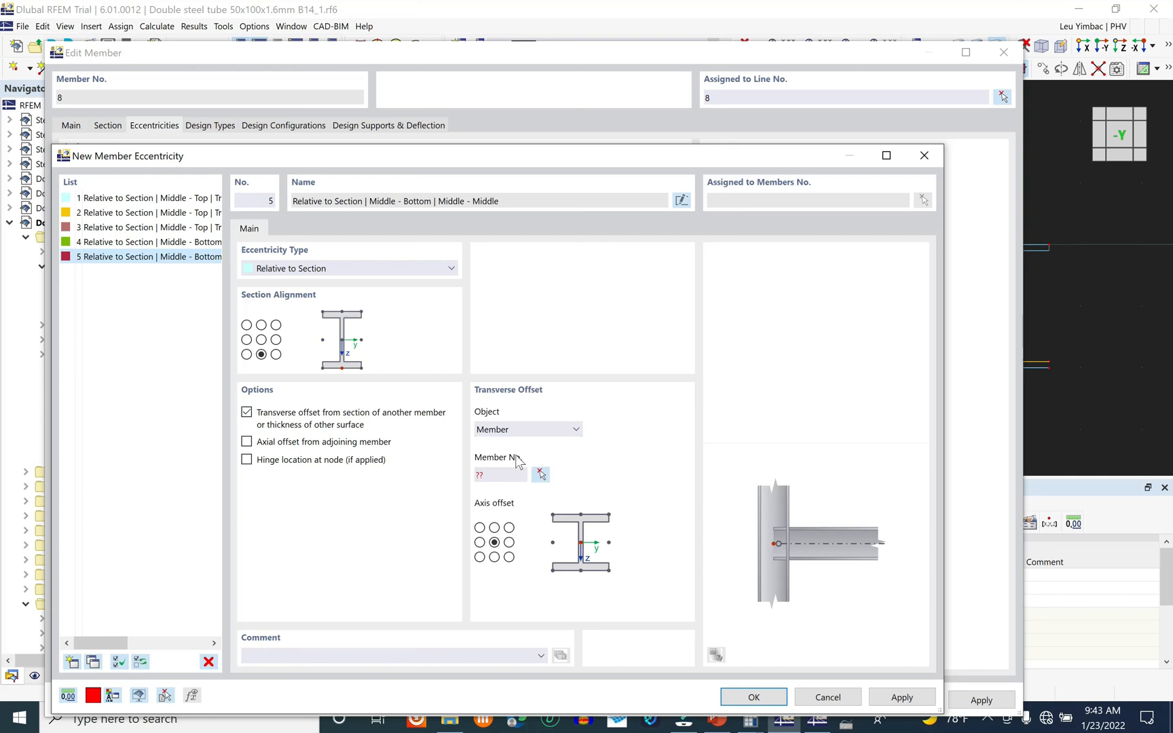
left_click(497, 527)
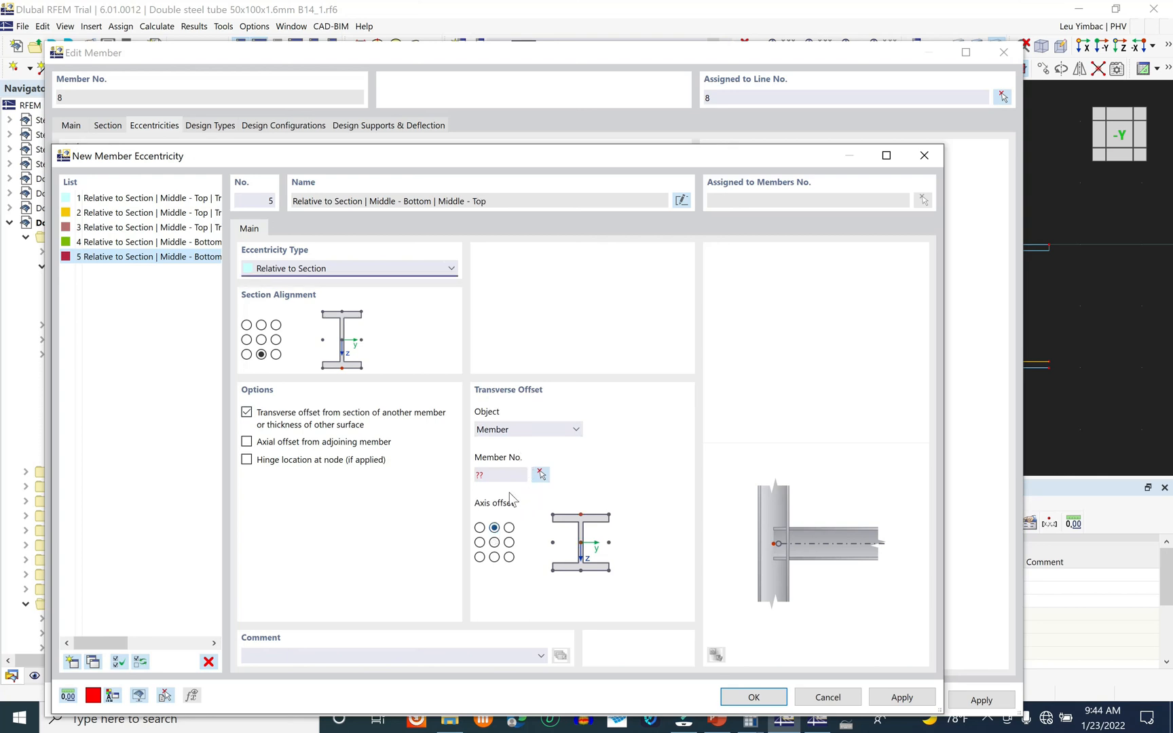
left_click(541, 474)
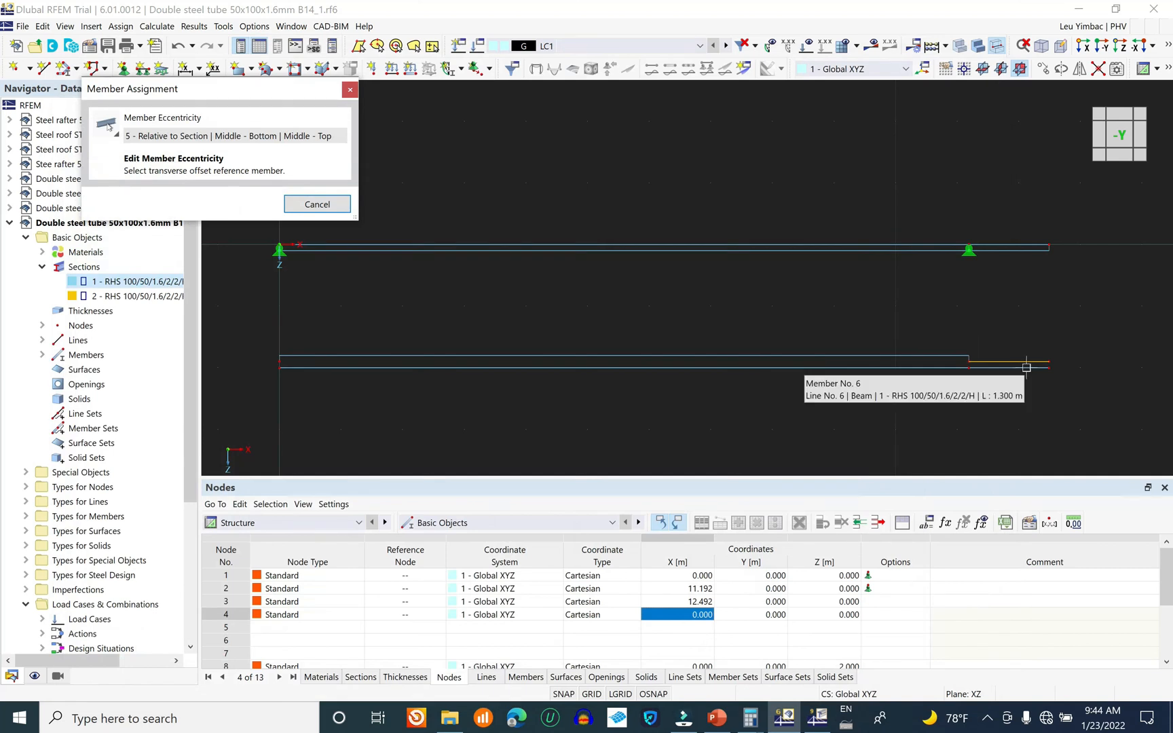
left_click(1026, 369)
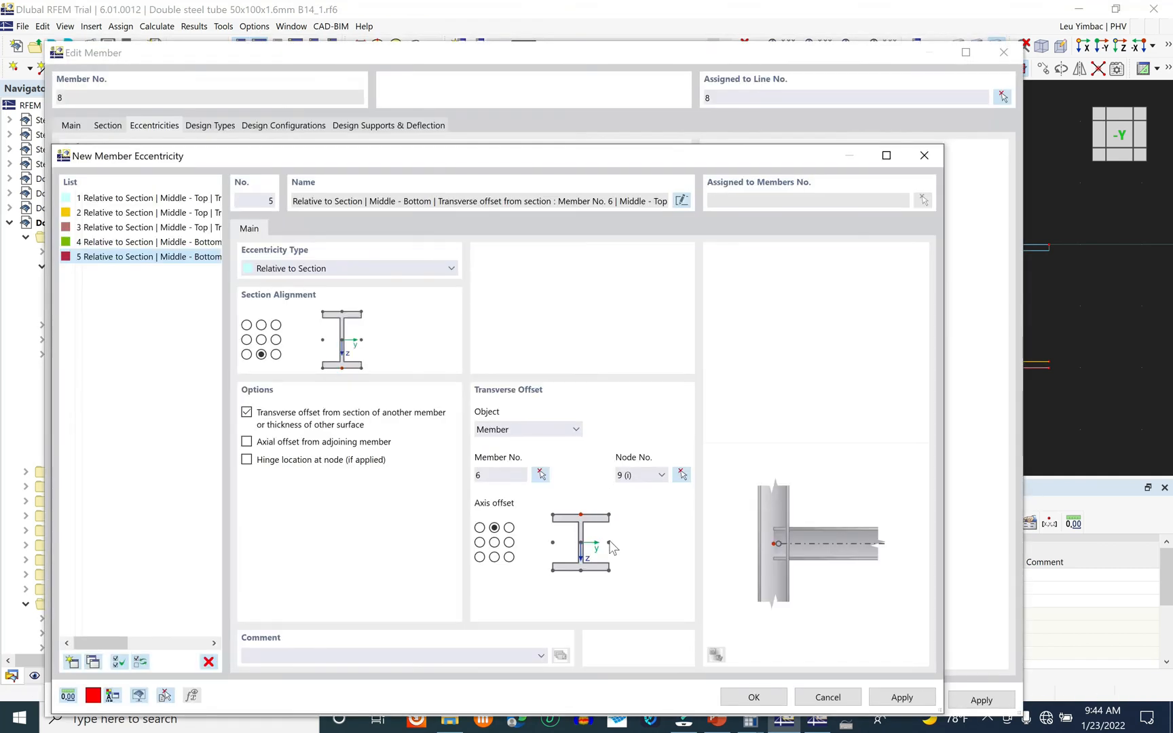
left_click(753, 697)
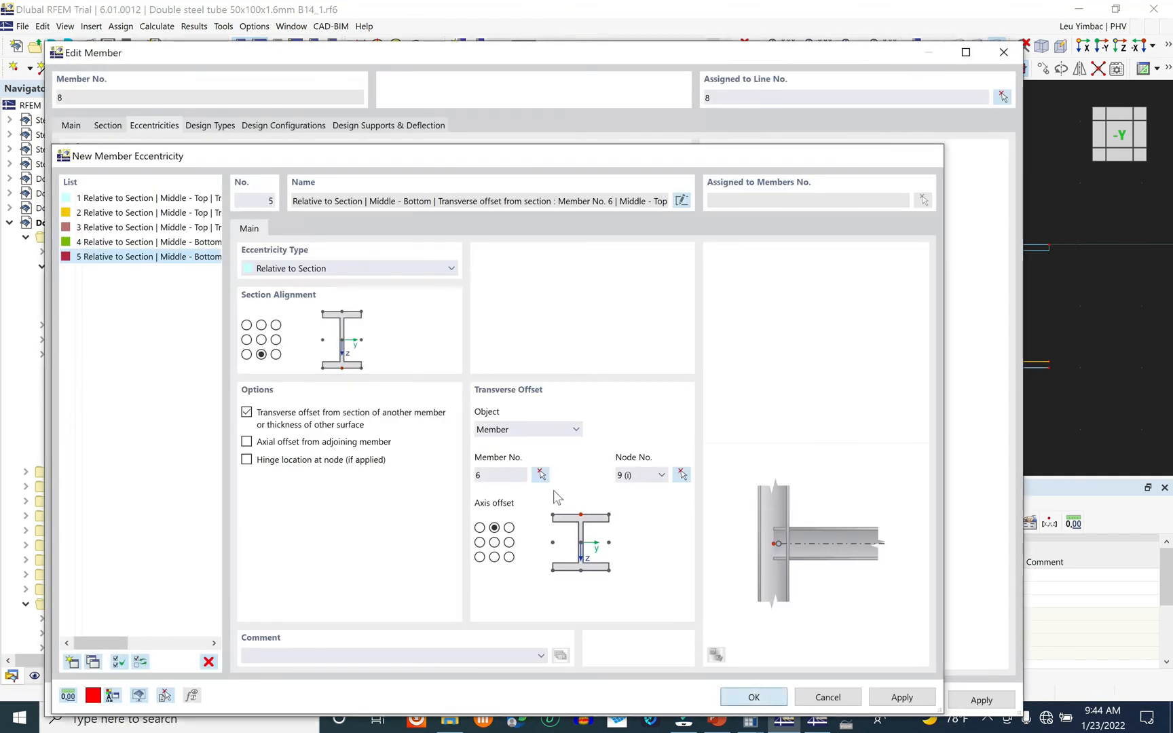
- Assign eccentricity 5 (middle-bottom, offset from member 6's middle-top) to the end of member 8 and apply the member changes
left_click(316, 239)
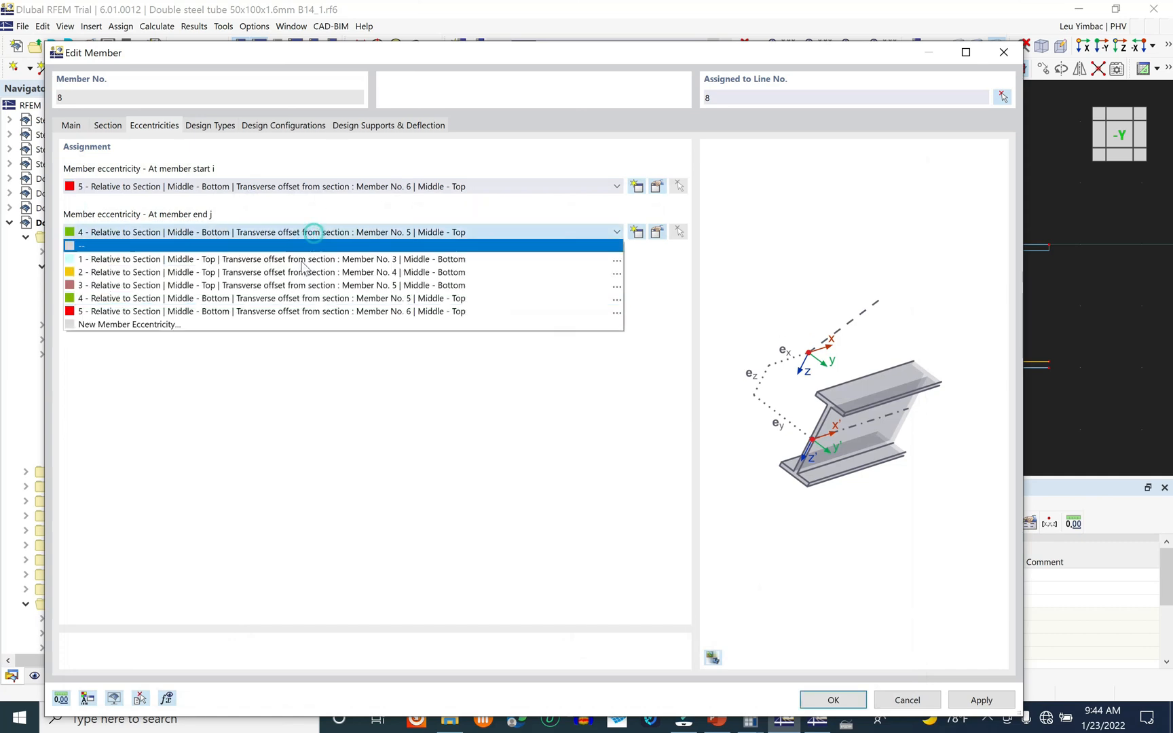
left_click(278, 312)
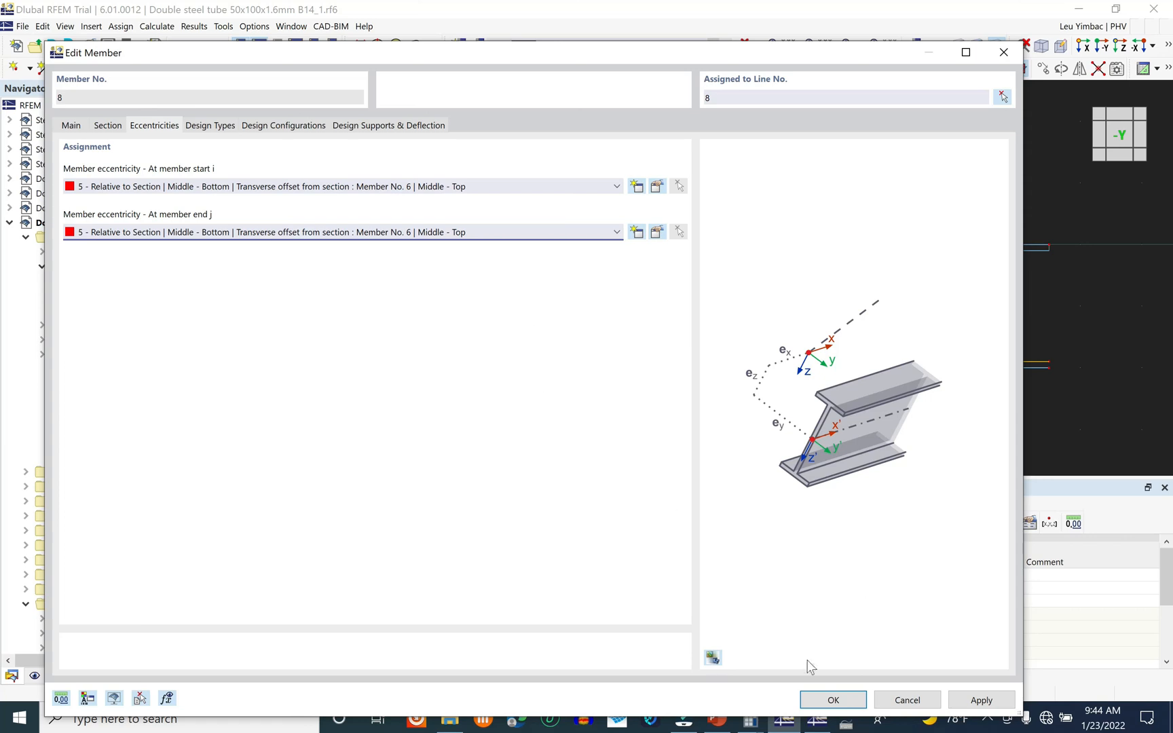
key("Return")
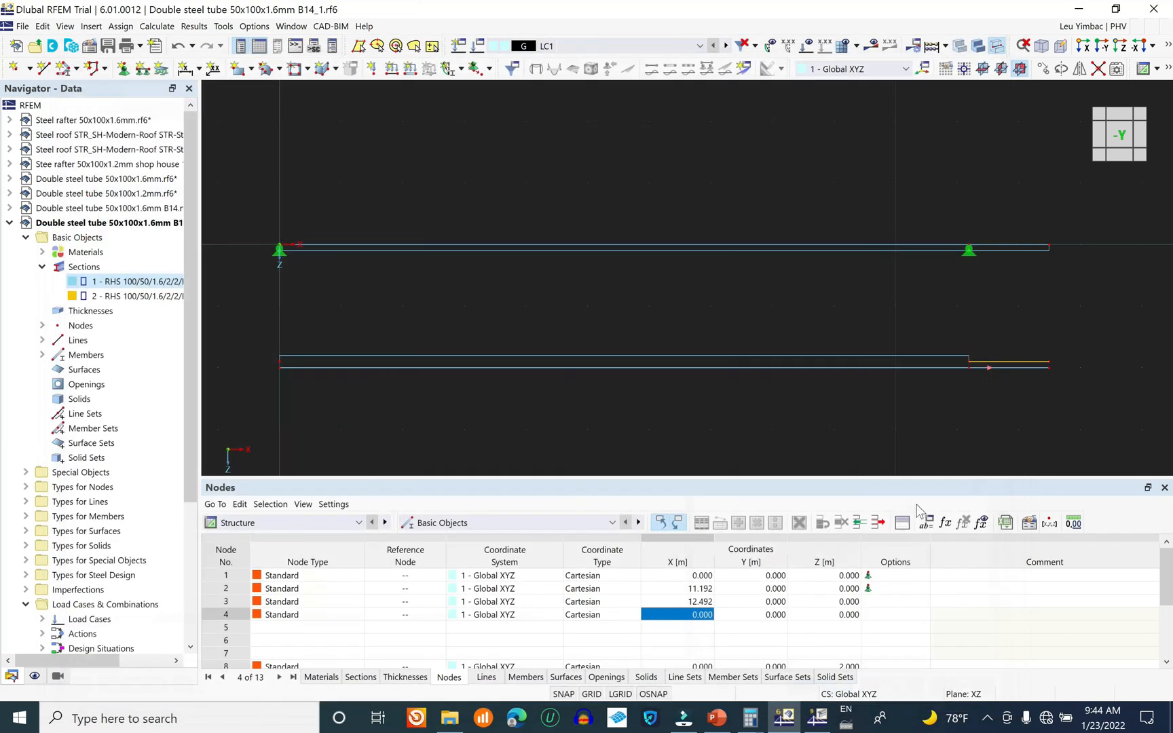
- Move the lower pair's bottom tubes by -0.100 m in Z, picking node 8 and node 11 as the displacement points
scroll(919, 345, "up", 4)
scroll(951, 350, "down", 3)
scroll(929, 309, "up", 2)
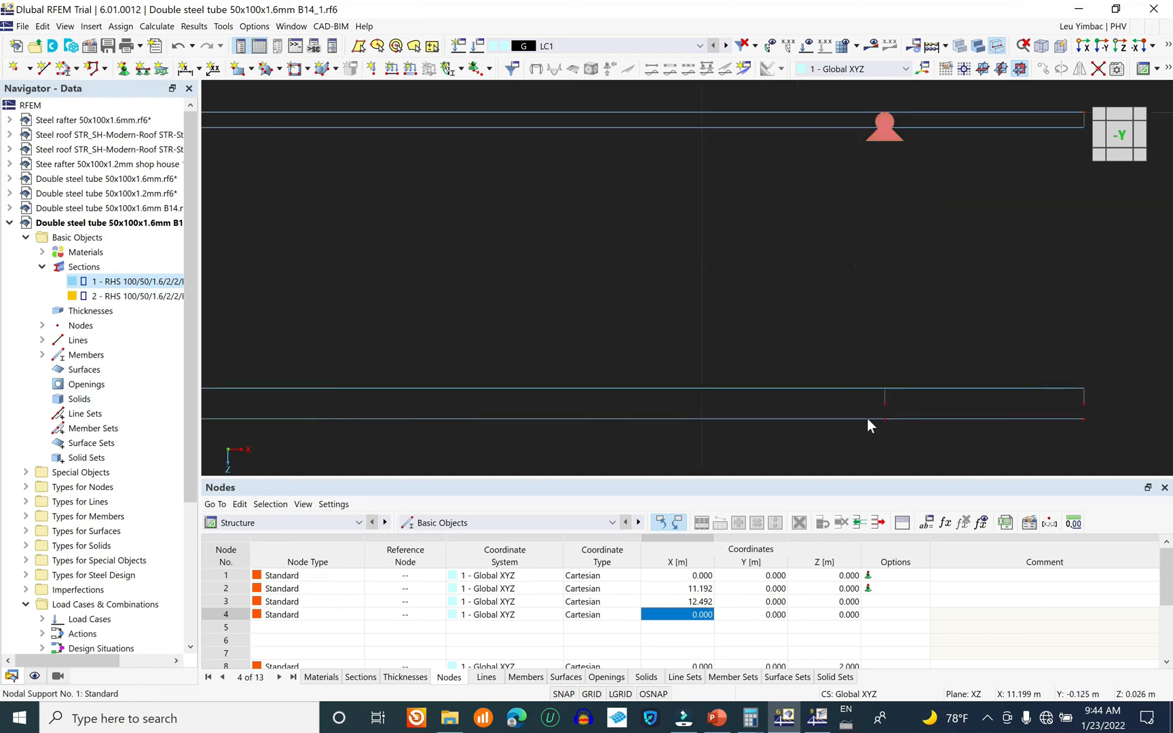
scroll(971, 406, "down", 2)
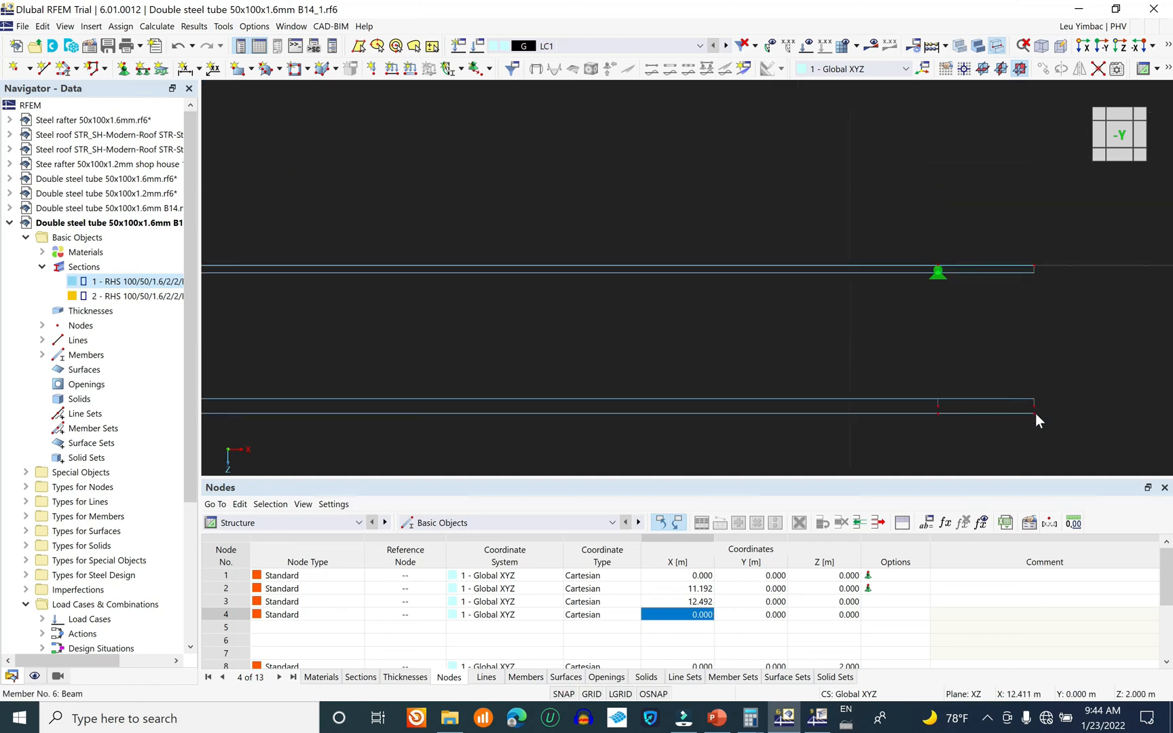
scroll(1020, 444, "down", 1)
left_click_drag(1057, 440, 390, 416)
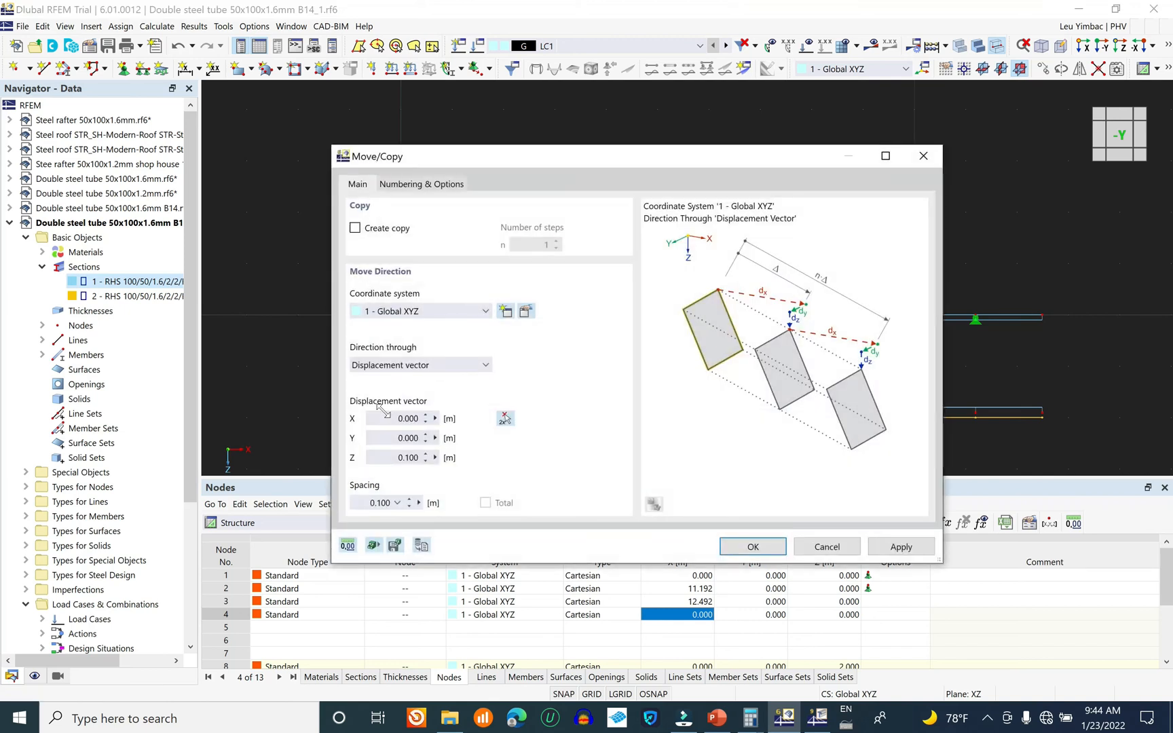
left_click(504, 418)
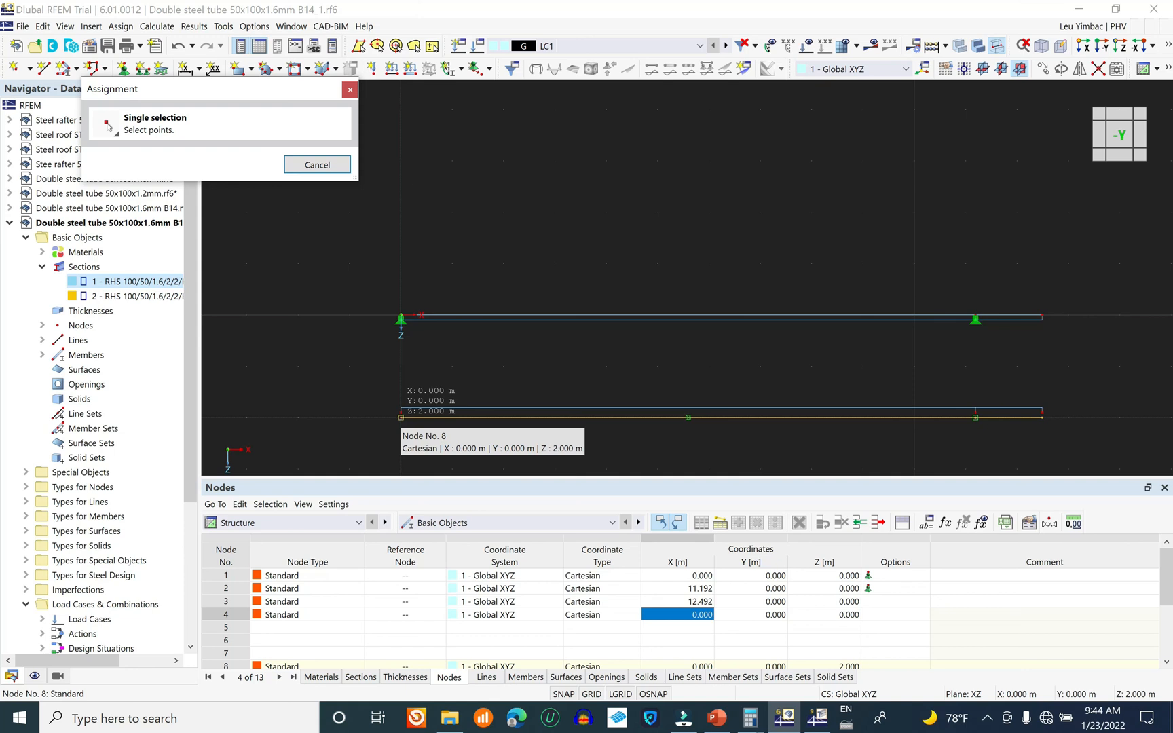
left_click(401, 417)
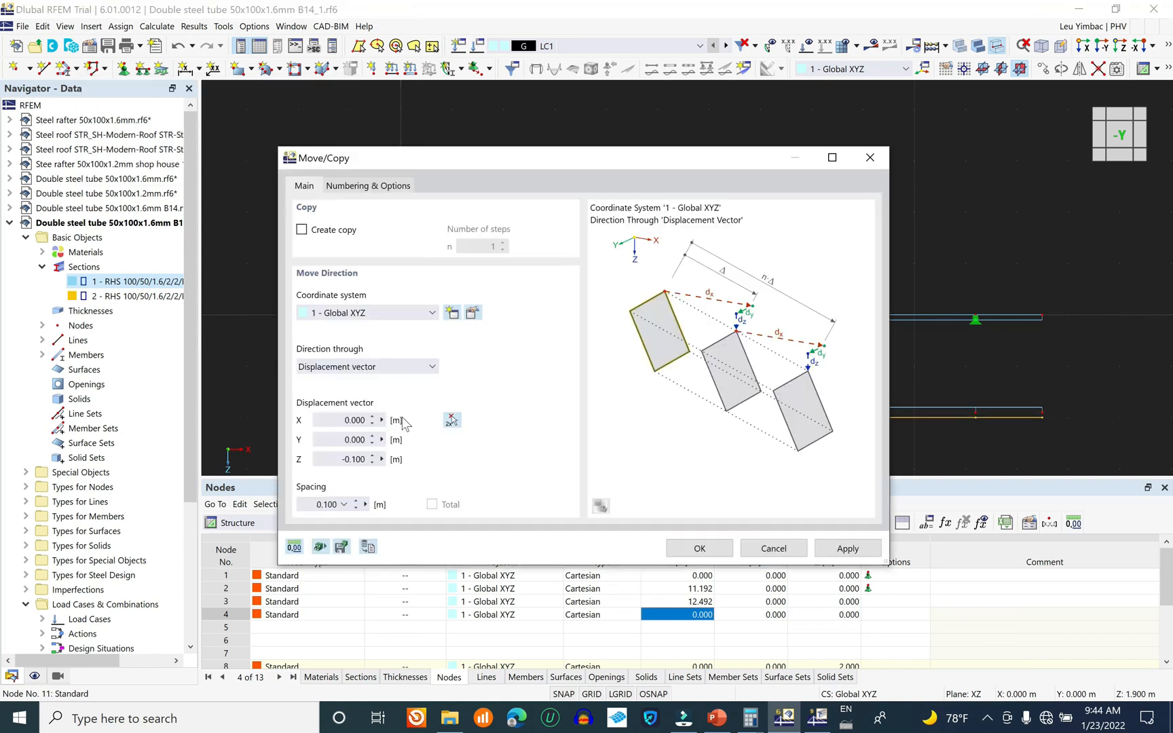
left_click(699, 548)
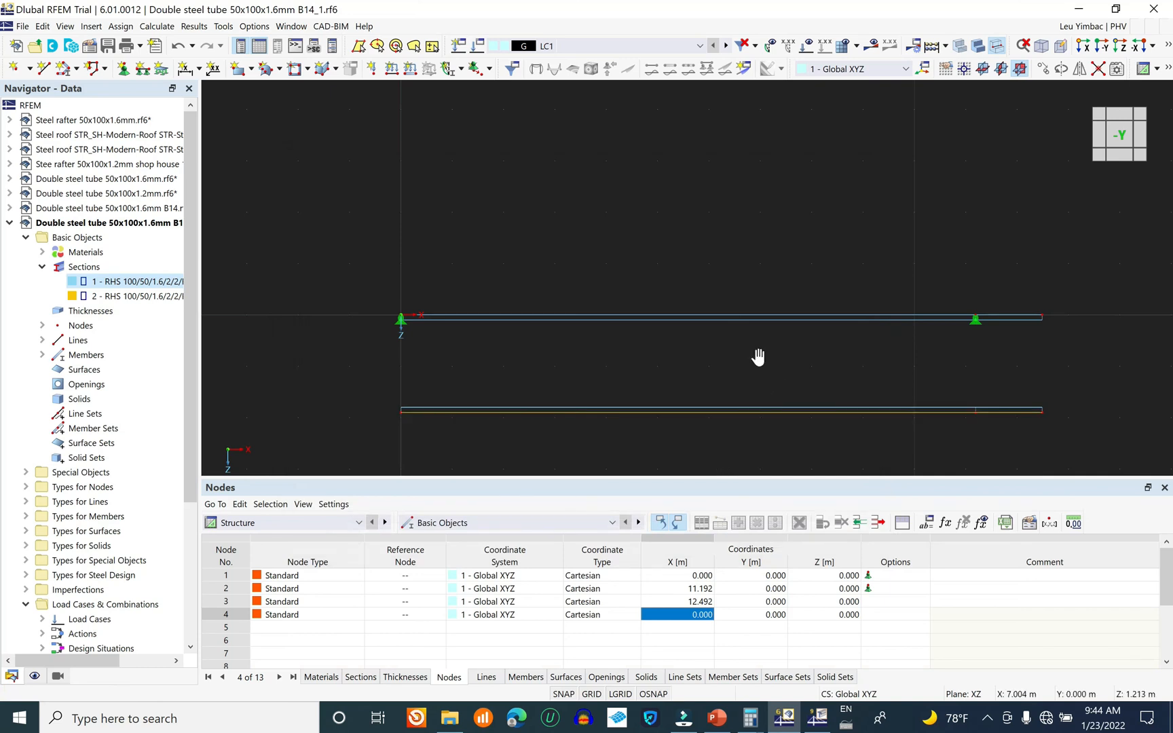
- Copy the upper pair's two nodal supports onto the matching start and 11.192 m nodes of the lower pair
middle_click_drag(759, 356, 754, 307)
left_click(399, 159)
left_click(397, 274)
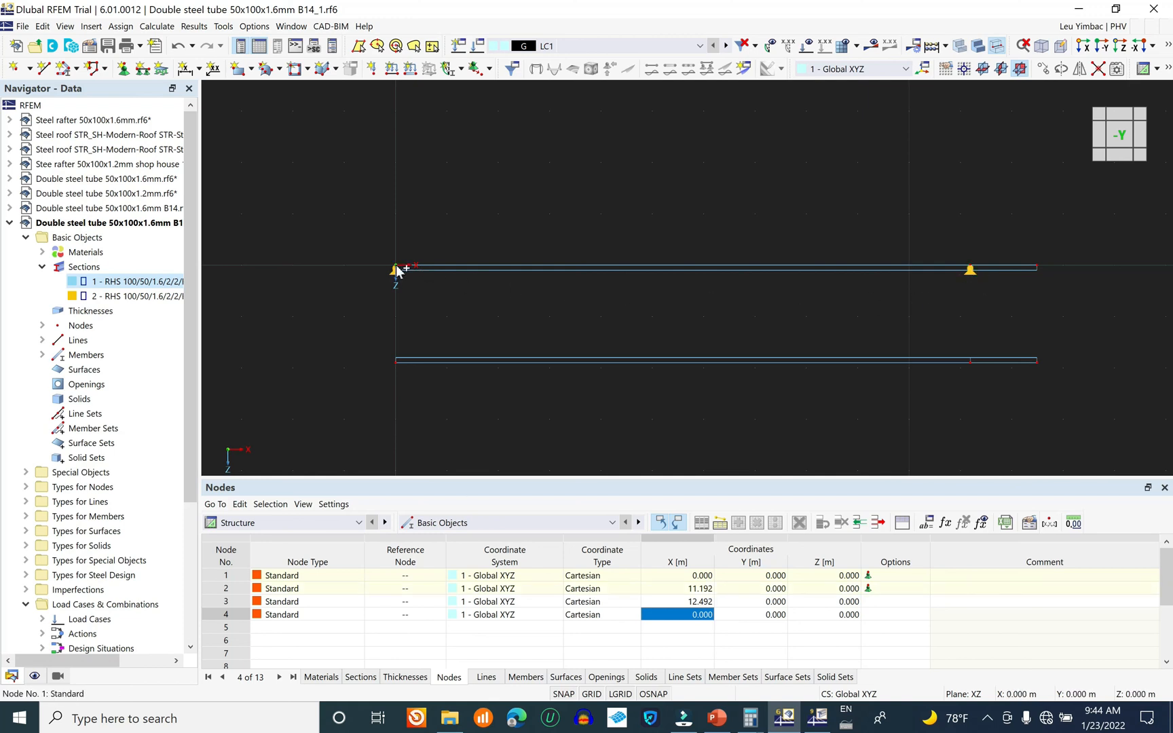
left_click_drag(398, 270, 398, 368, "ctrl")
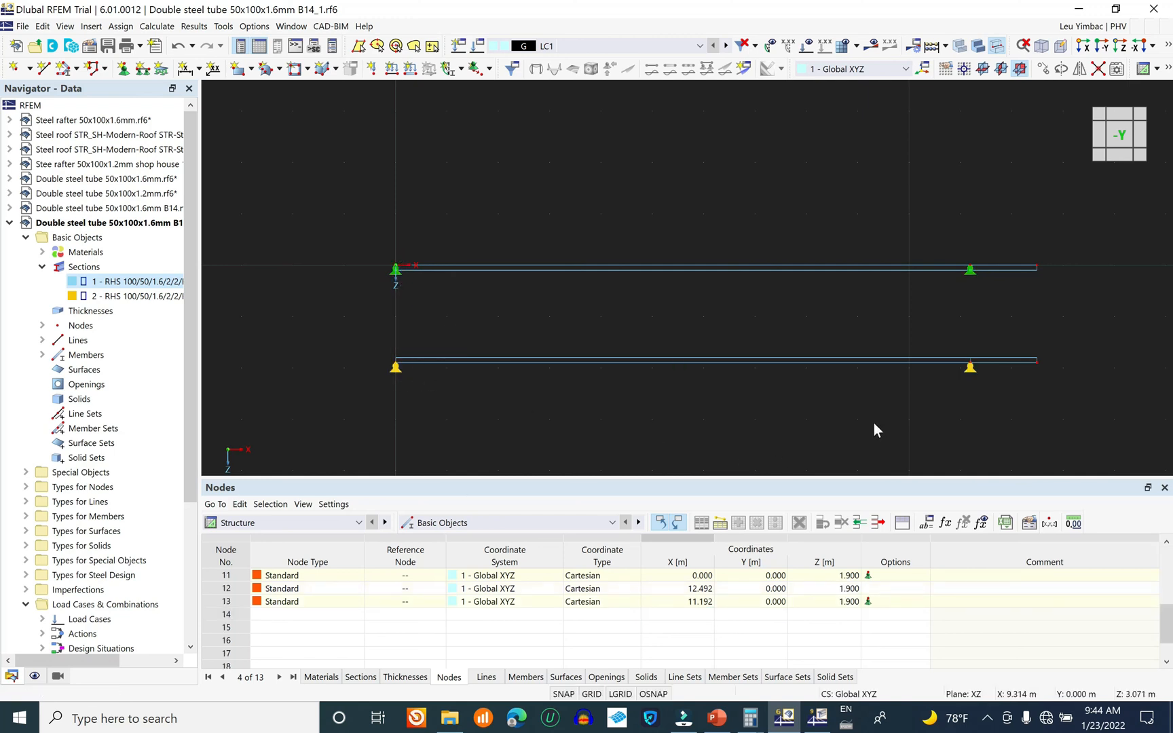
left_click(902, 311)
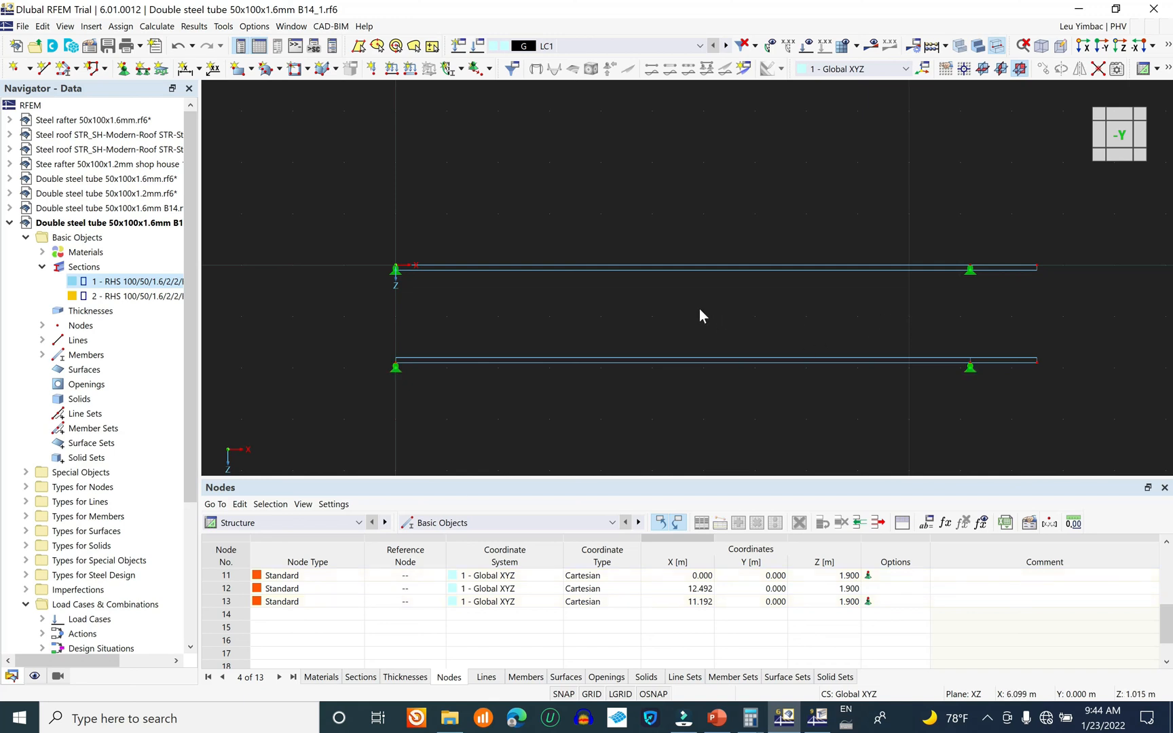
- Shrink the nodes table to enlarge the model view around both tube pairs, and save the model
left_click_drag(711, 479, 720, 555)
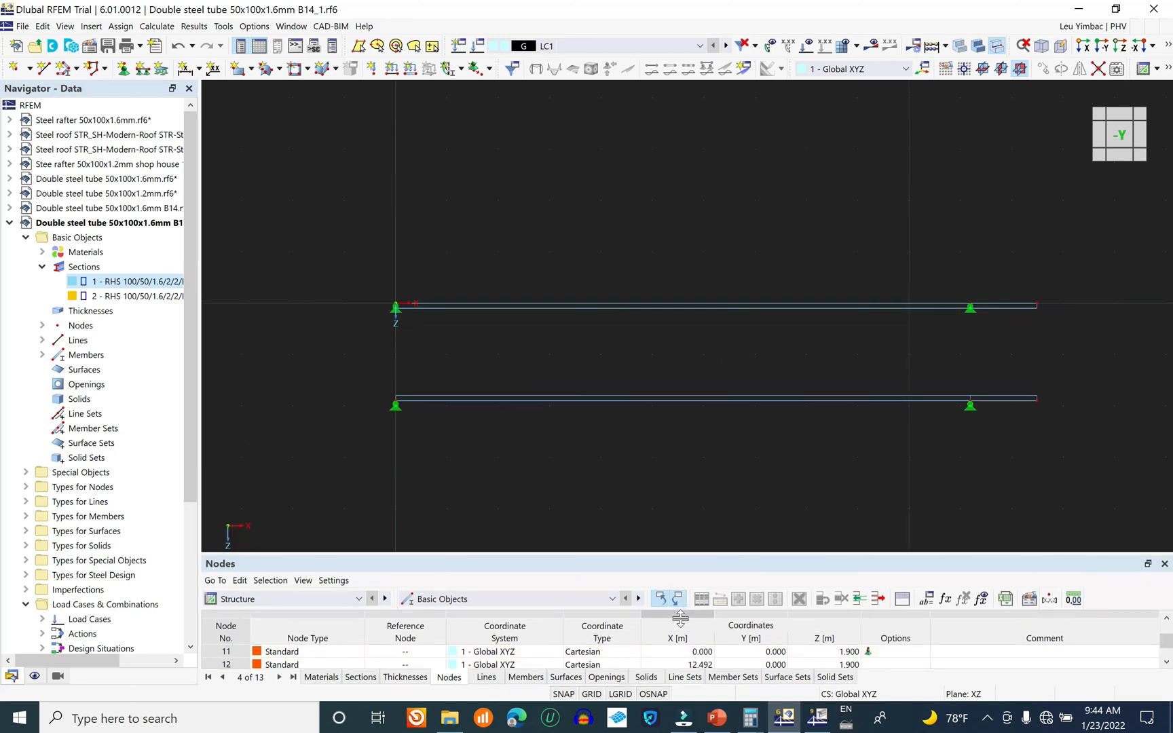
middle_click_drag(768, 448, 686, 412)
scroll(940, 365, "up", 1)
scroll(1106, 340, "down", 1)
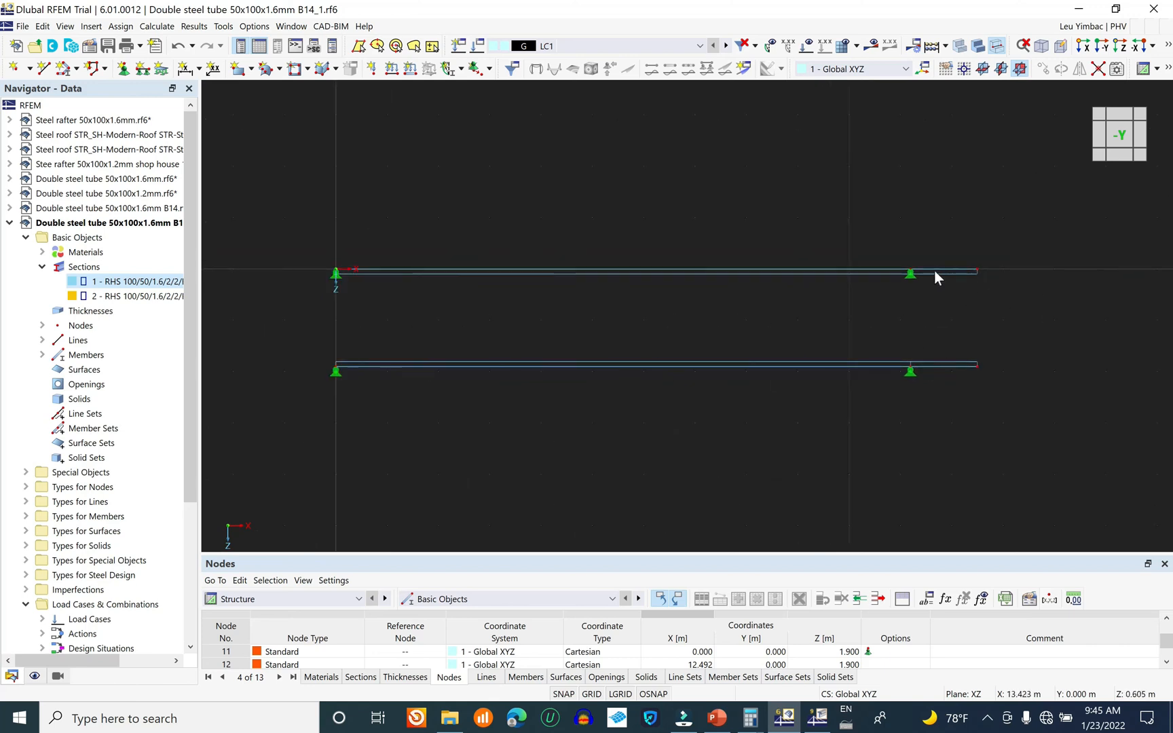
left_click(22, 26)
left_click(66, 94)
middle_click_drag(535, 265, 505, 353)
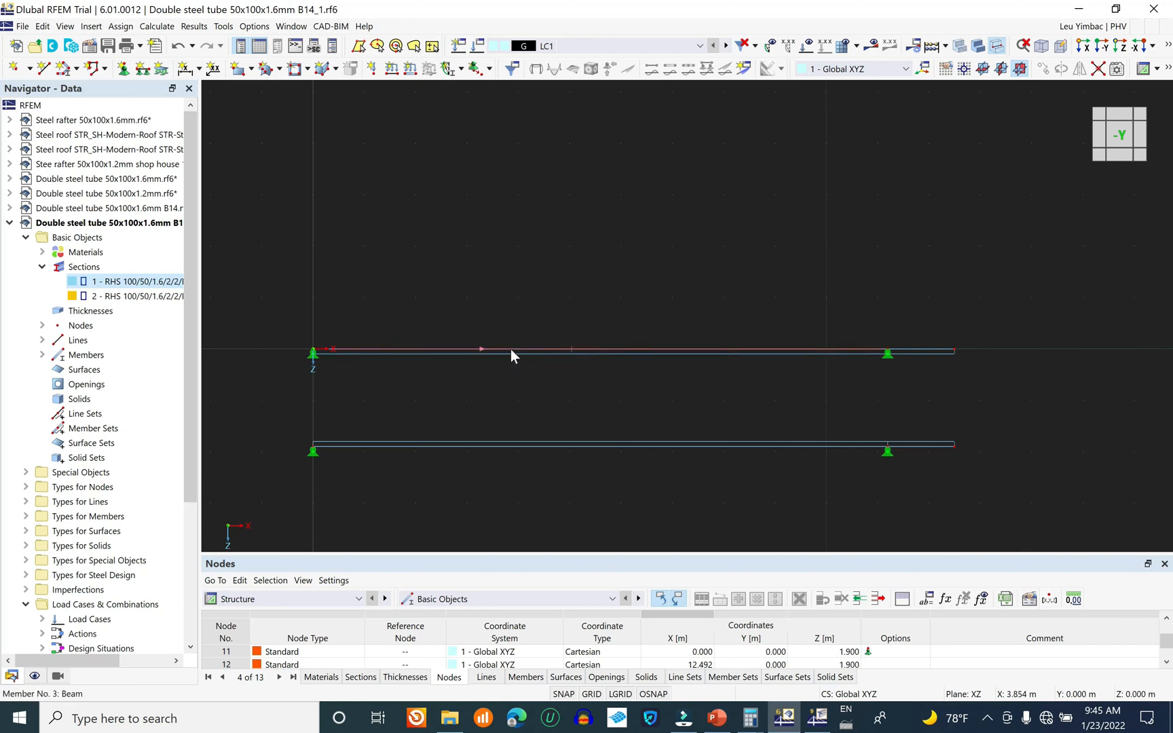
mouse_move(511, 350)
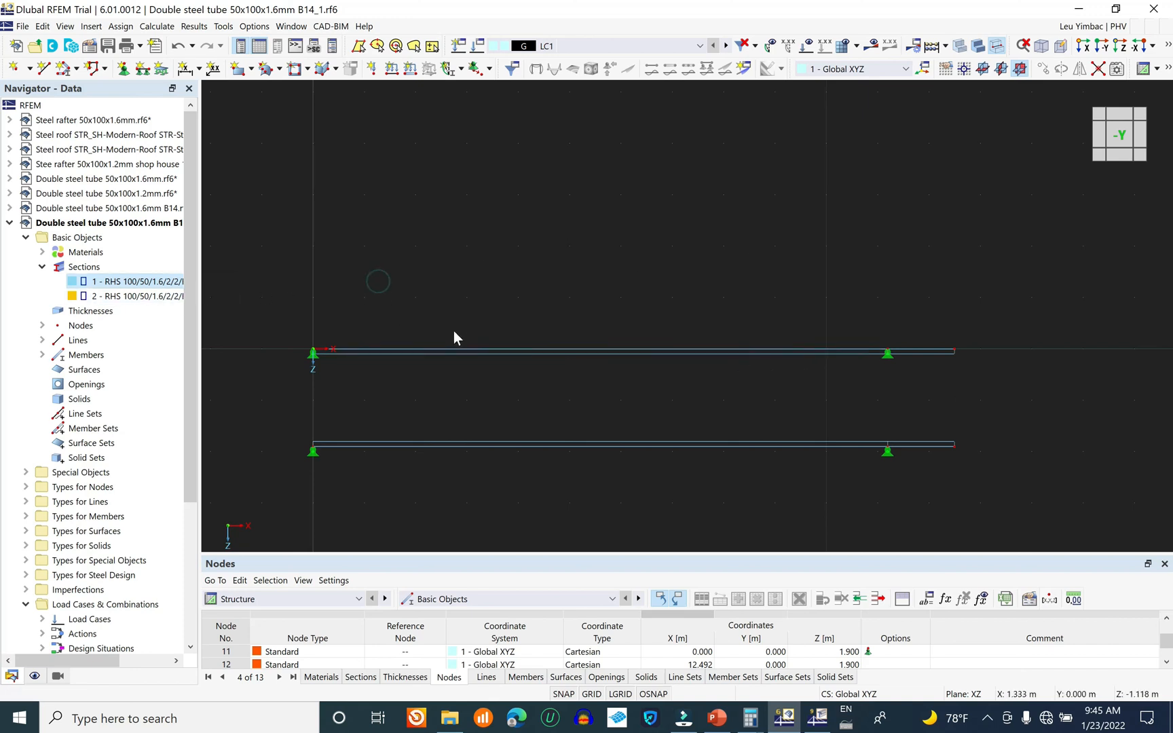
- Start a new section 3 as a parametric thin-walled rectangular hollow section
right_click(73, 270)
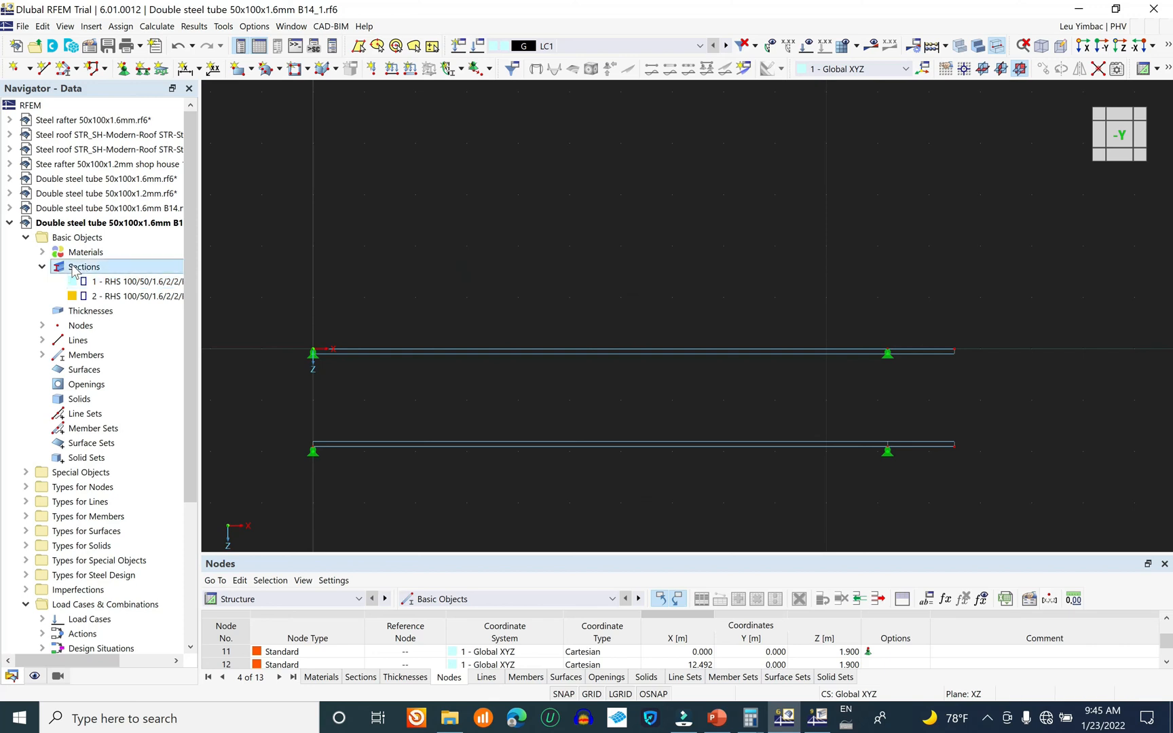
left_click(106, 288)
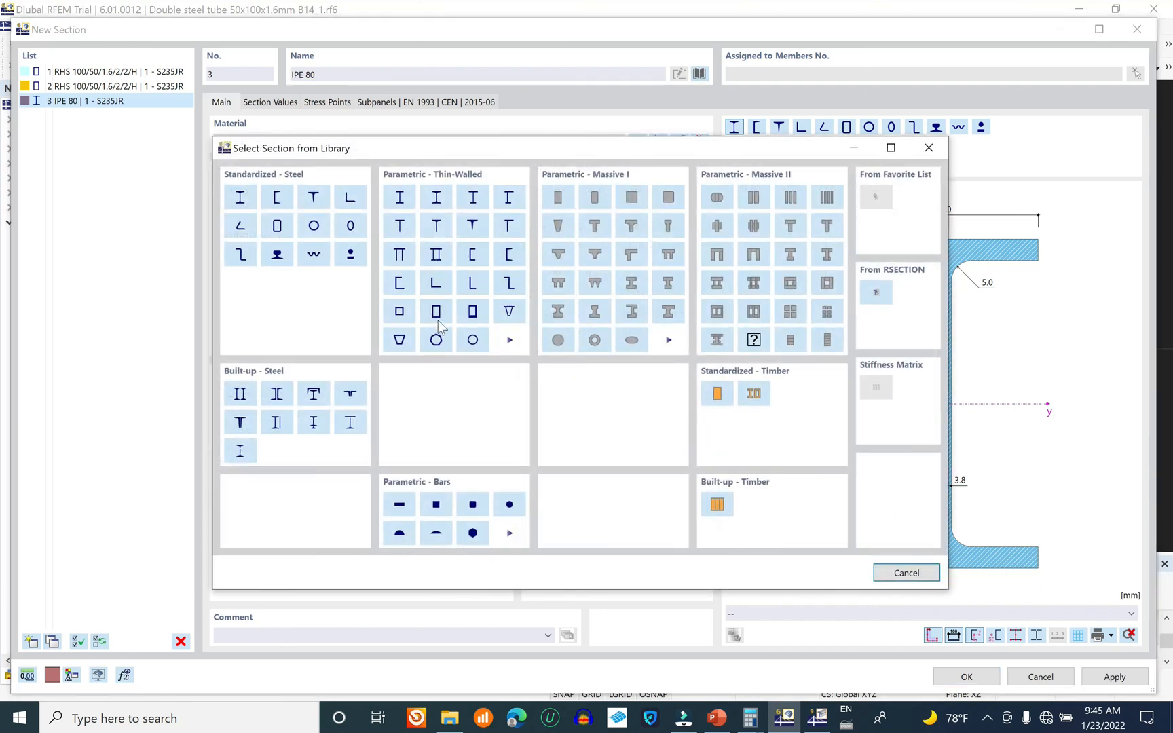
key("Escape")
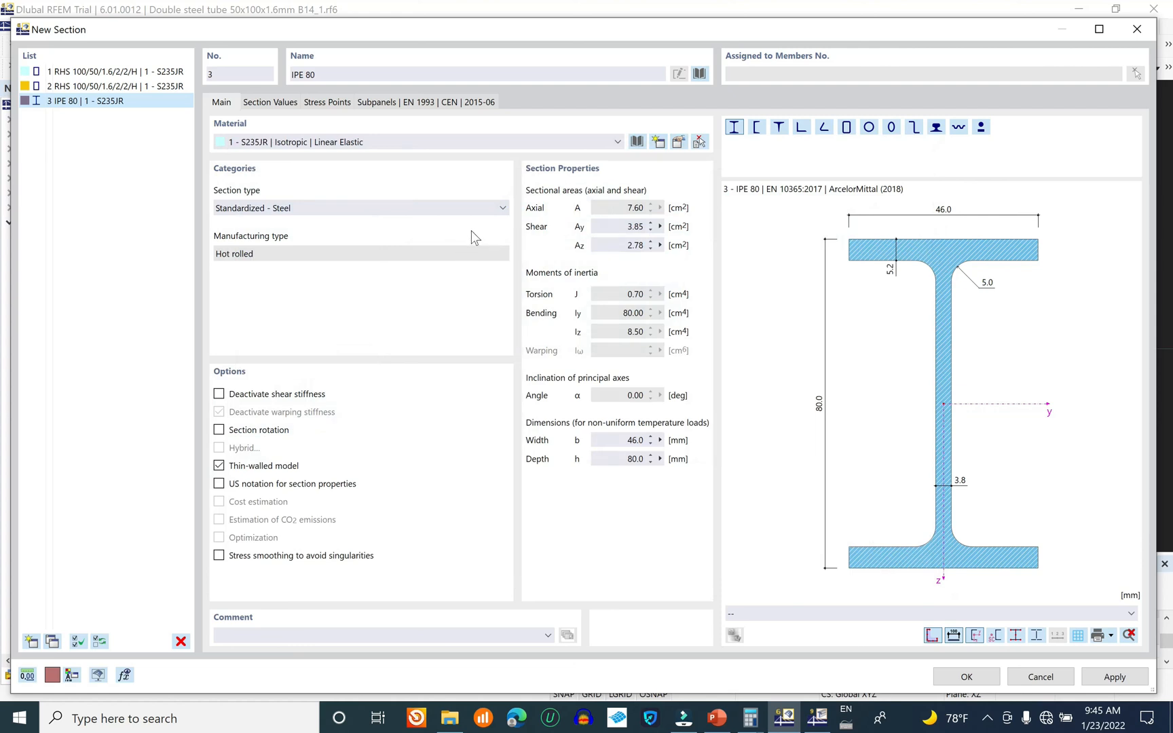
left_click_drag(330, 151, 413, 163)
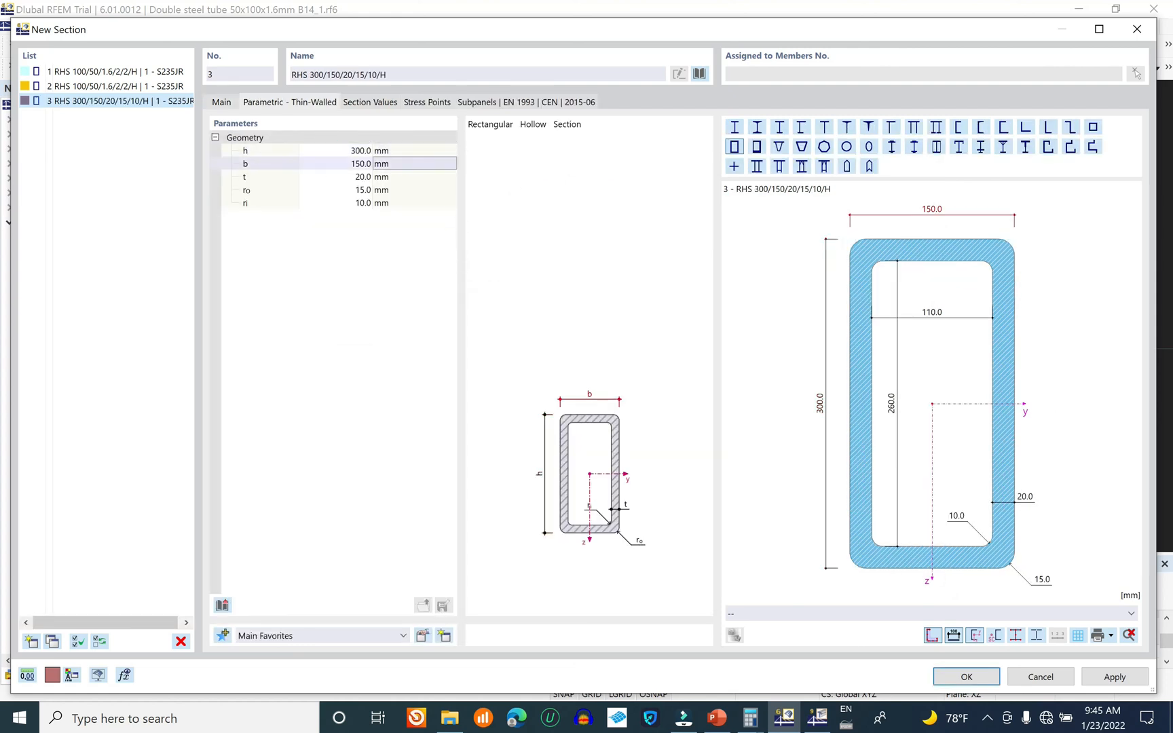
- Set the height of section 3 to 200 mm and its width to 50 mm
double_click(353, 151)
type("200")
left_click(353, 164)
double_click(346, 164)
type("1")
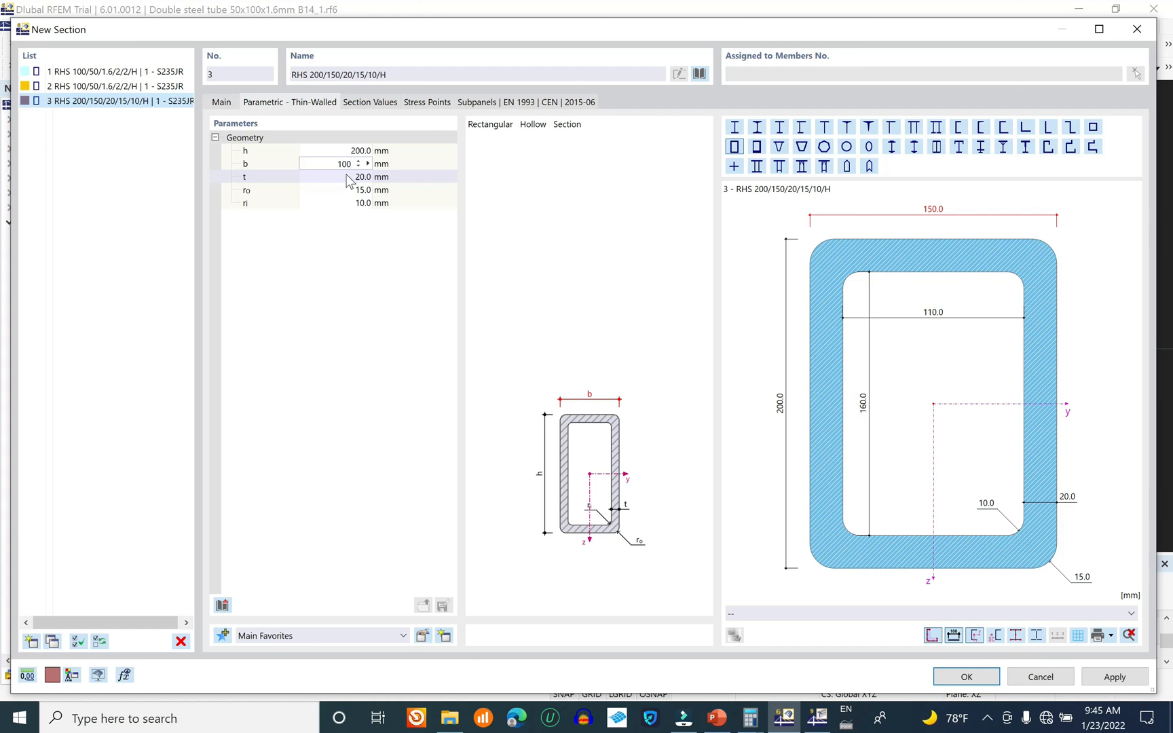
double_click(342, 163)
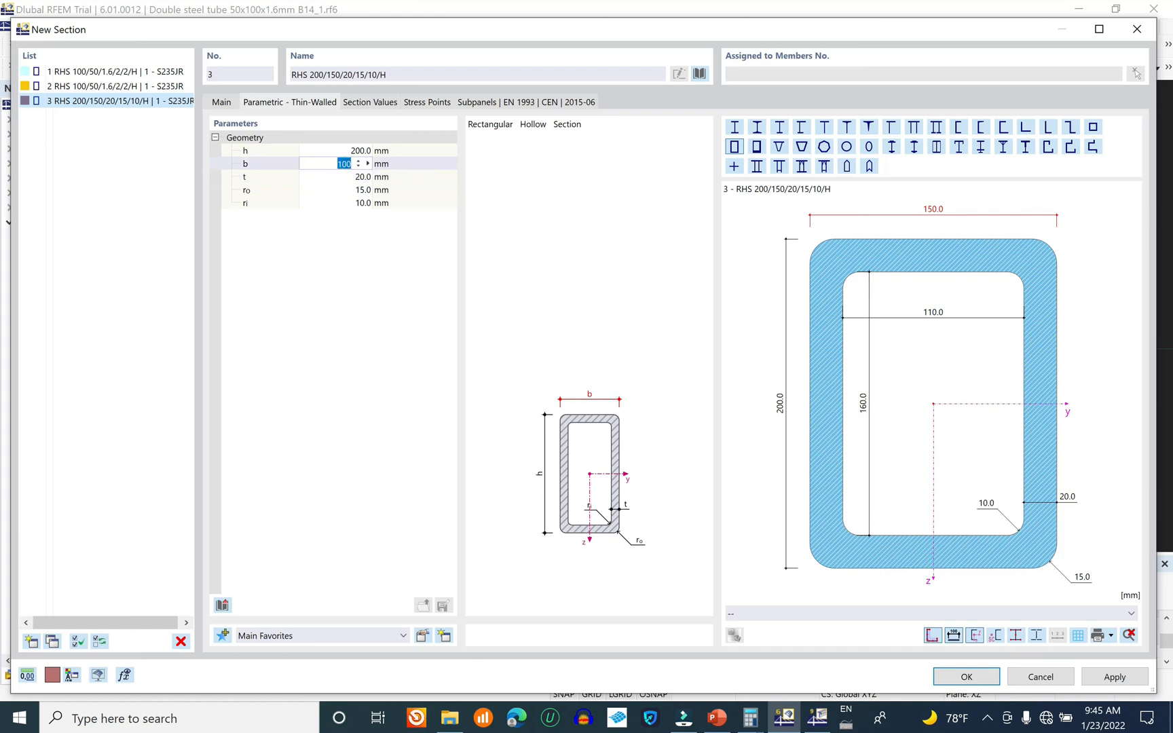
type("50")
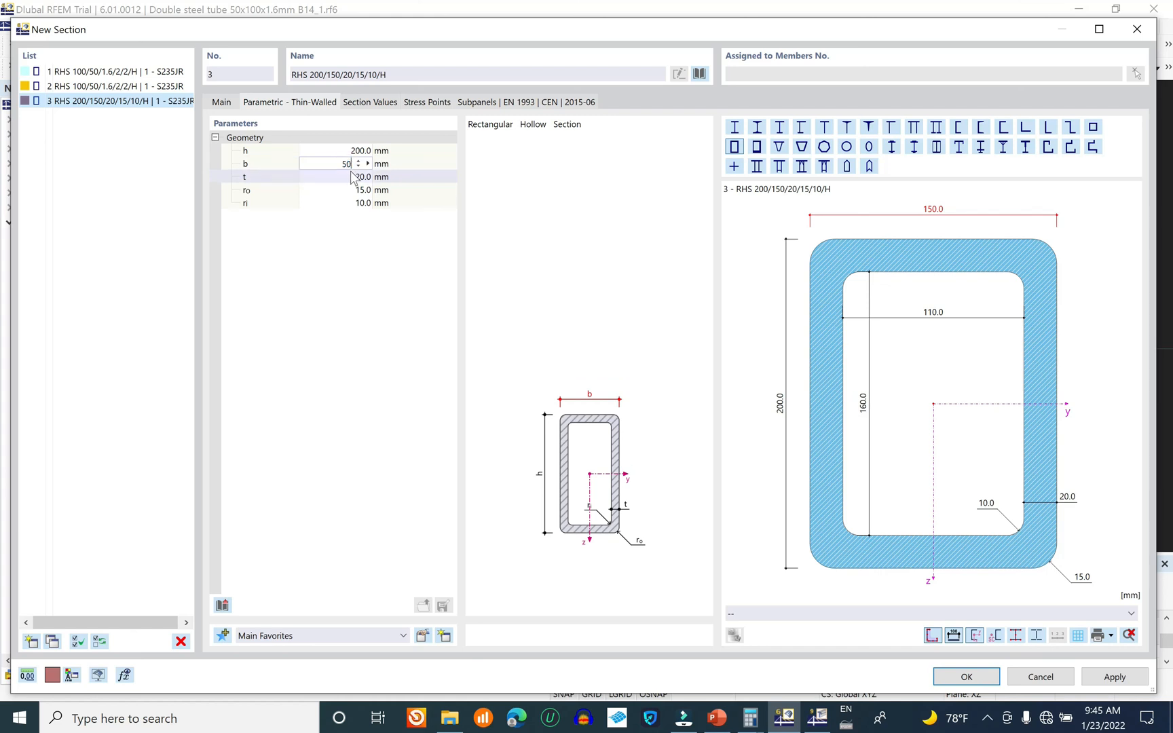
- Set the wall thickness t of section 3 to 1.6 mm
double_click(347, 177)
type("2")
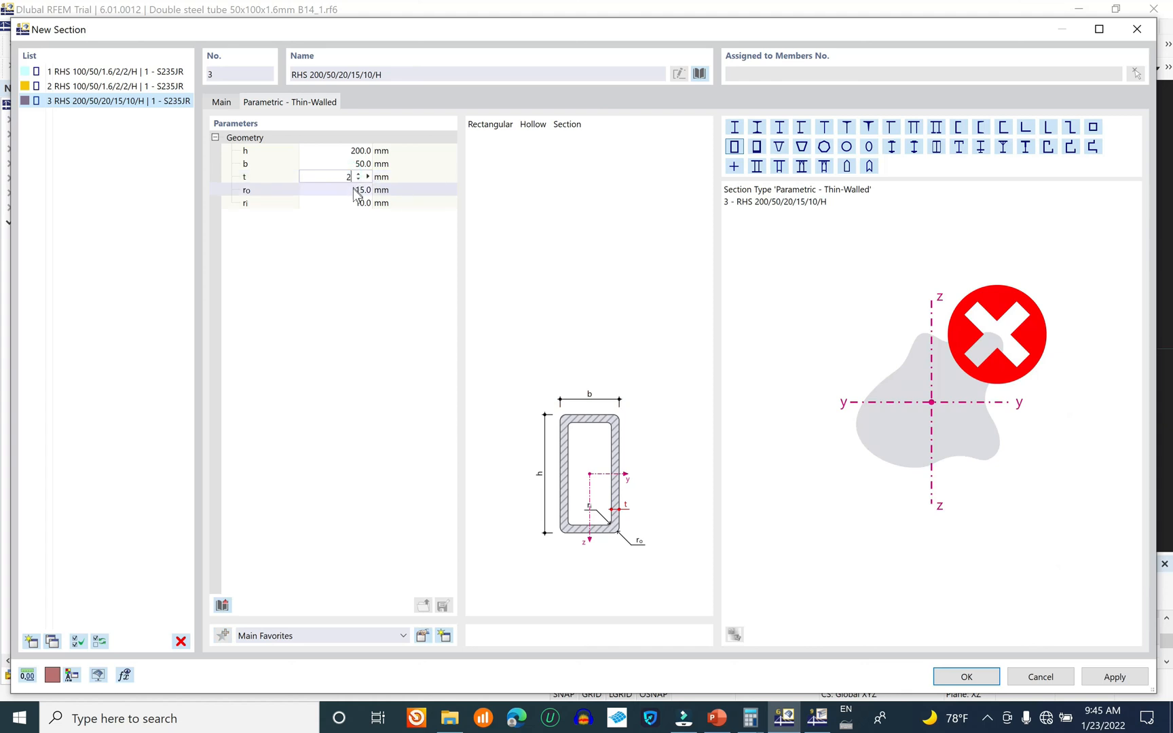
left_click(357, 180)
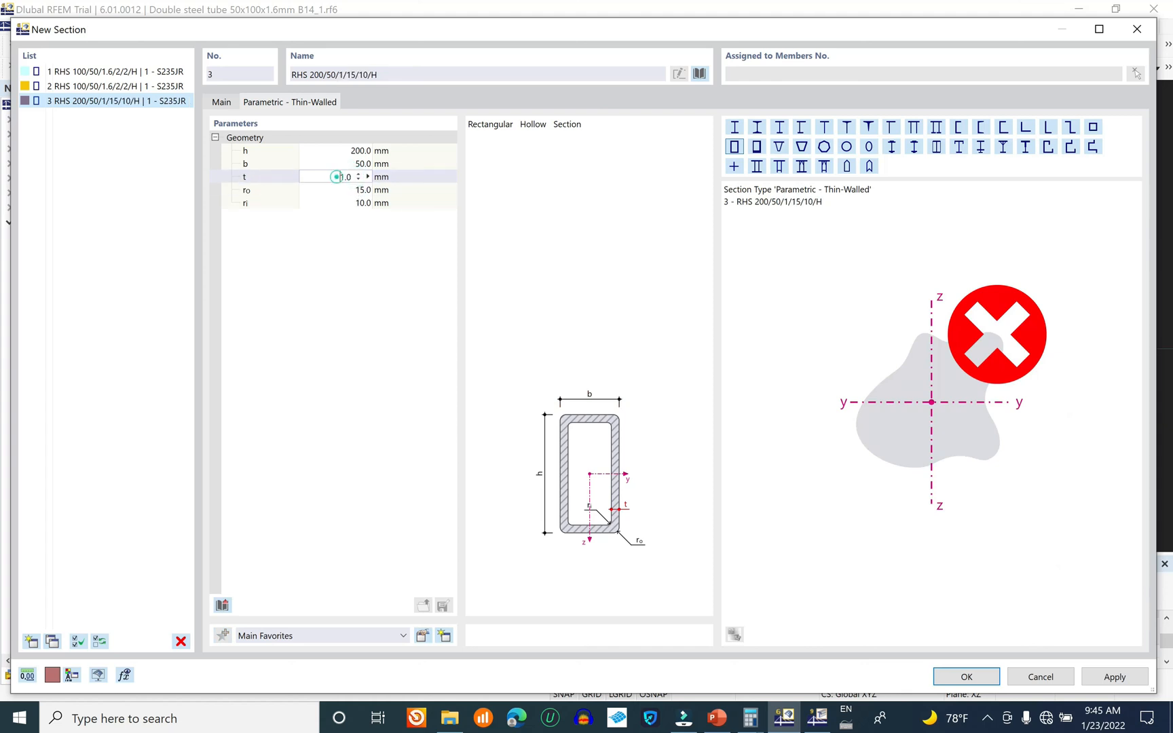
double_click(340, 176)
type("1.6")
- Set the outer and inner corner radii of section 3 to 2 mm each and create the section
double_click(345, 189)
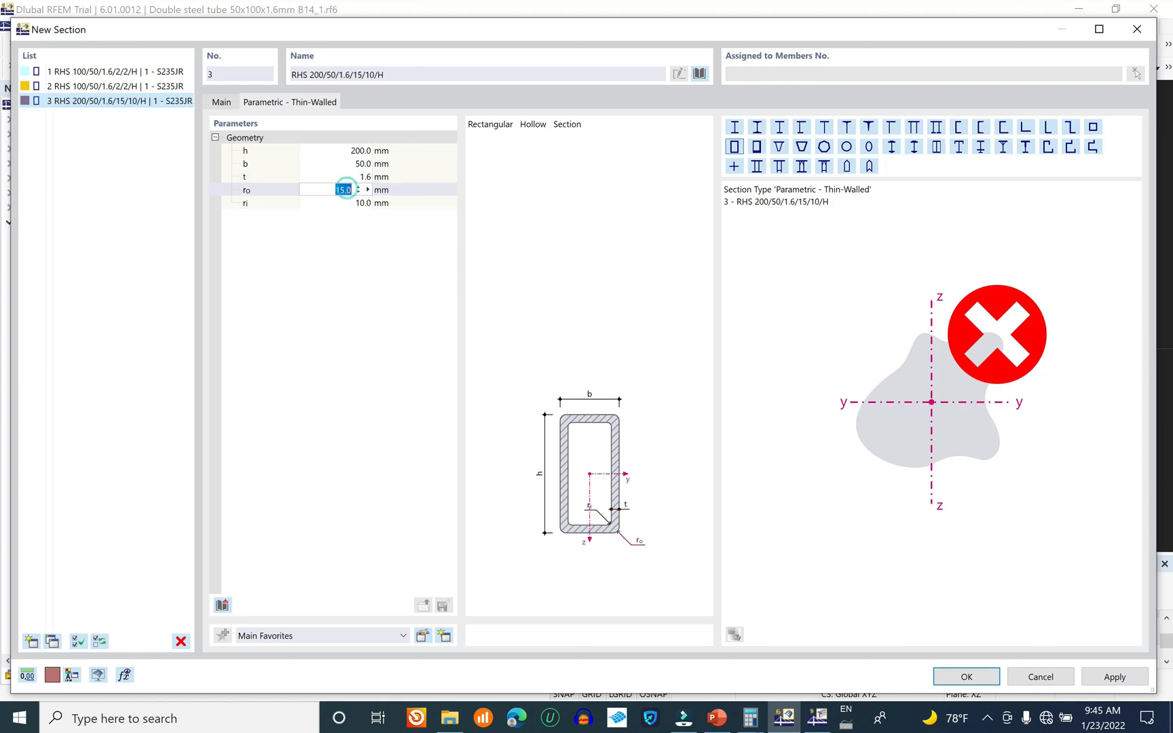
type("2")
double_click(346, 202)
type("2")
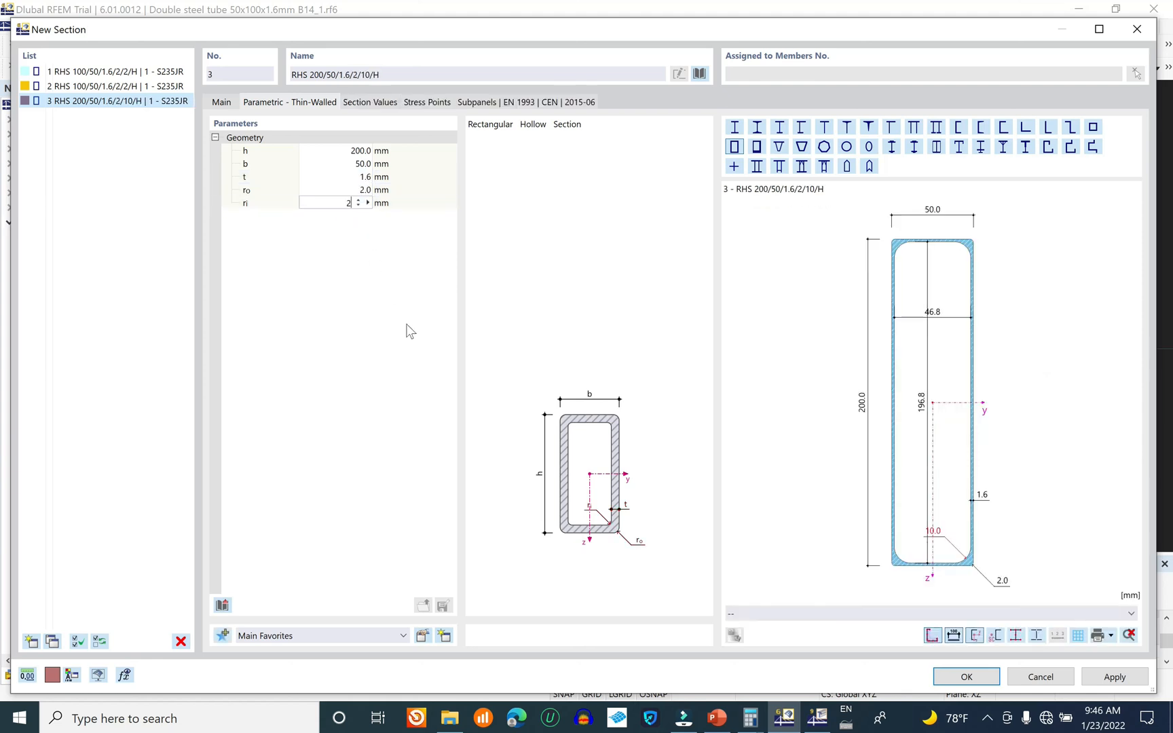
key("Return")
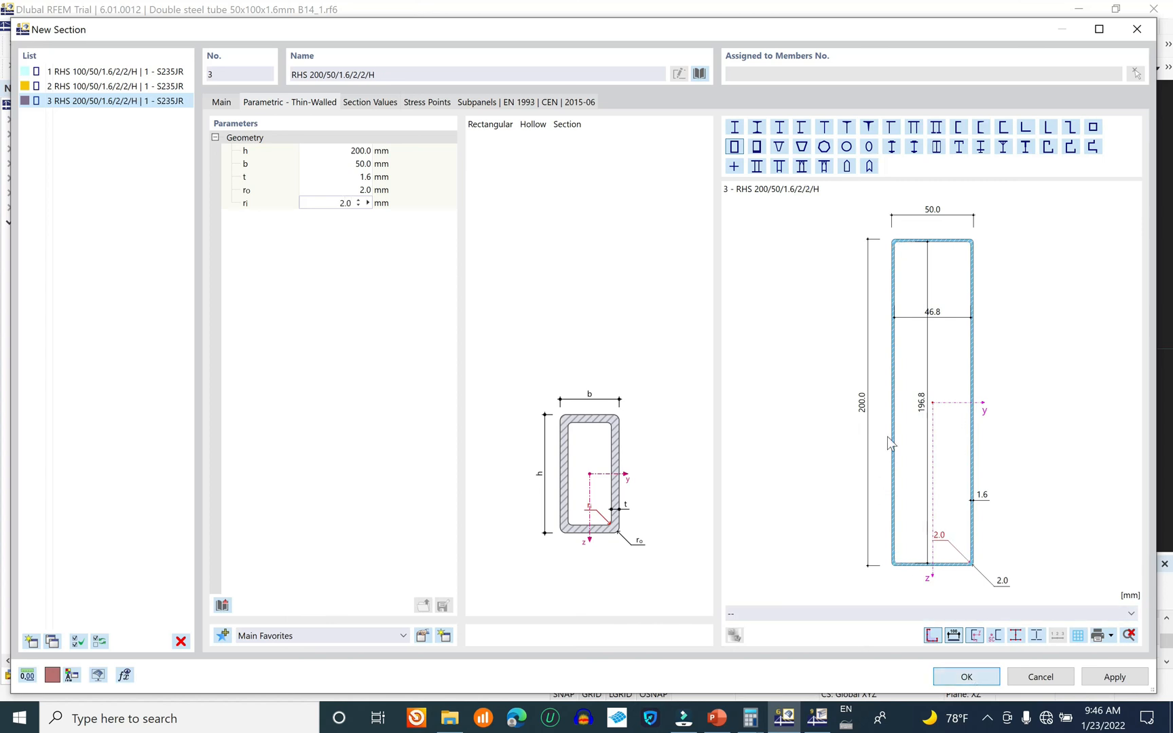
key("Return")
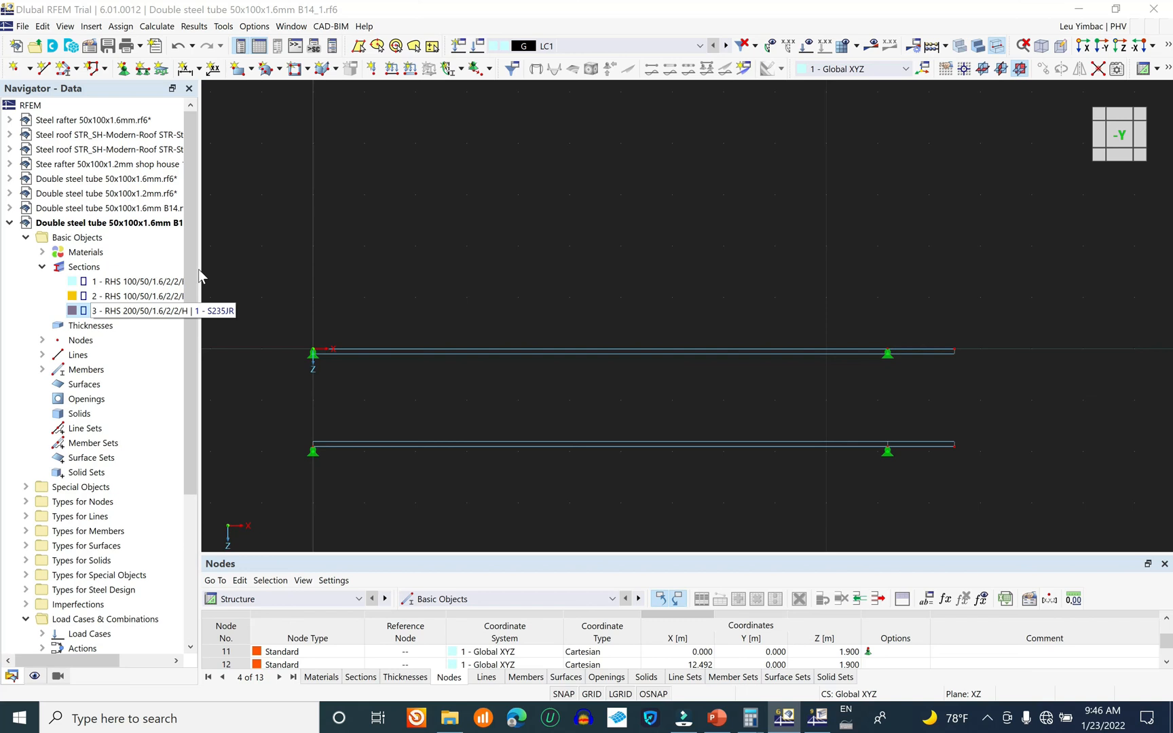
- Copy the upper pair's bottom tube together with its start support by -2.000 m in Z
left_click(77, 68)
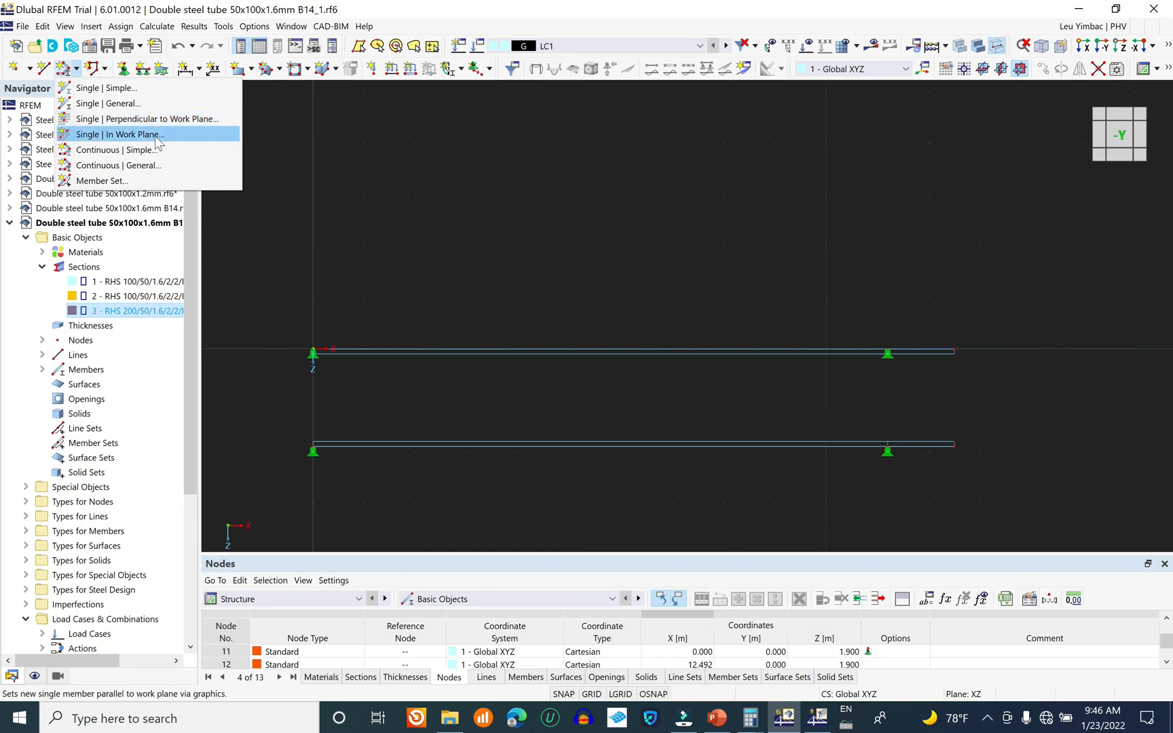
left_click(194, 151)
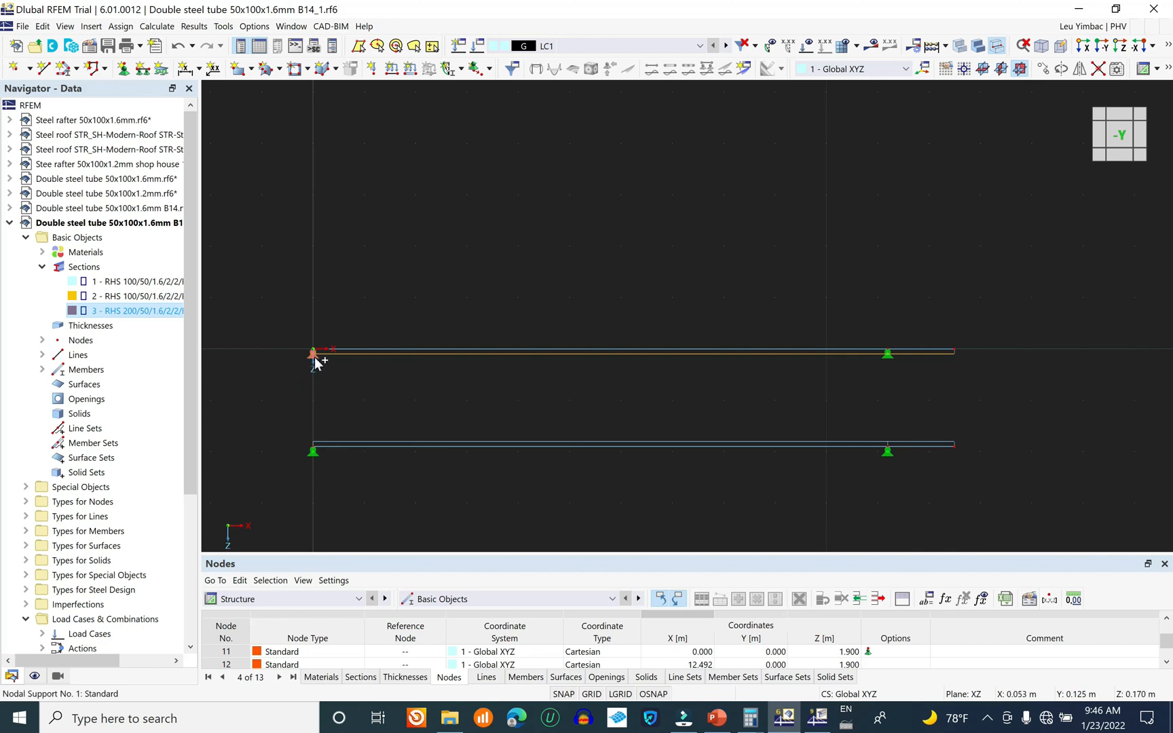
left_click_drag(314, 358, 312, 251)
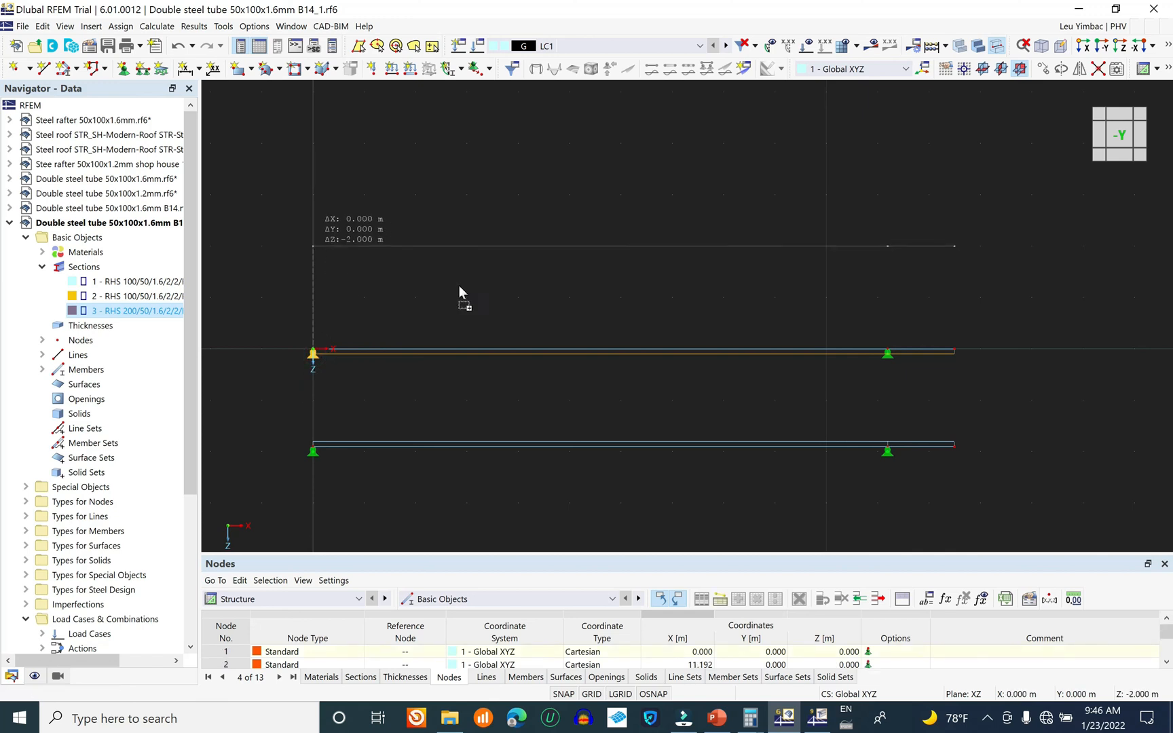
left_click_drag(460, 278, 459, 278)
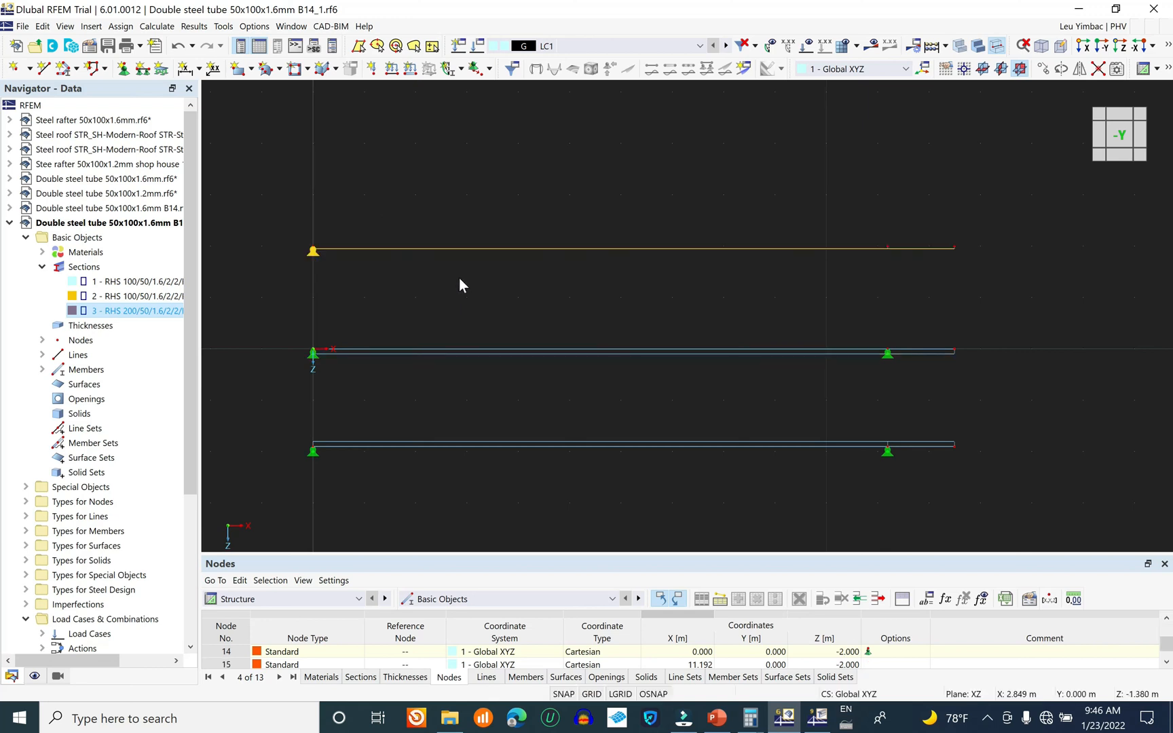
left_click(558, 256)
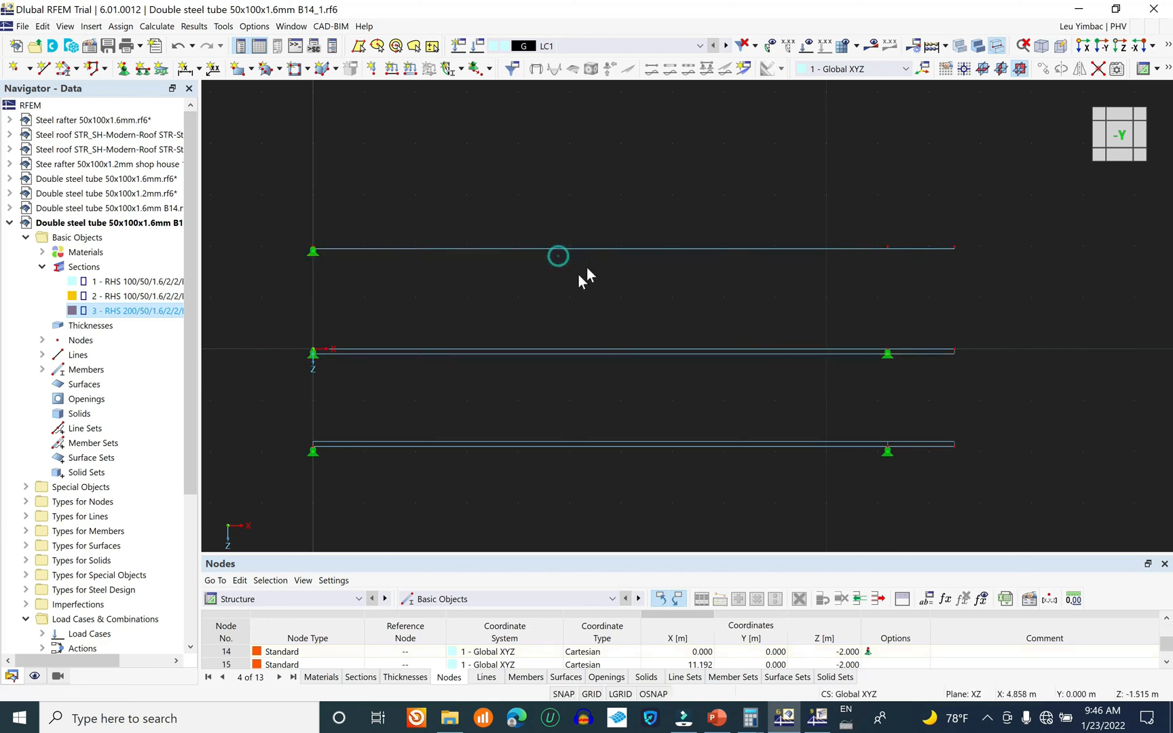
mouse_move(259, 215)
left_mouse_down()
mouse_move(697, 259)
mouse_move(984, 259)
mouse_move(1026, 247)
left_mouse_up()
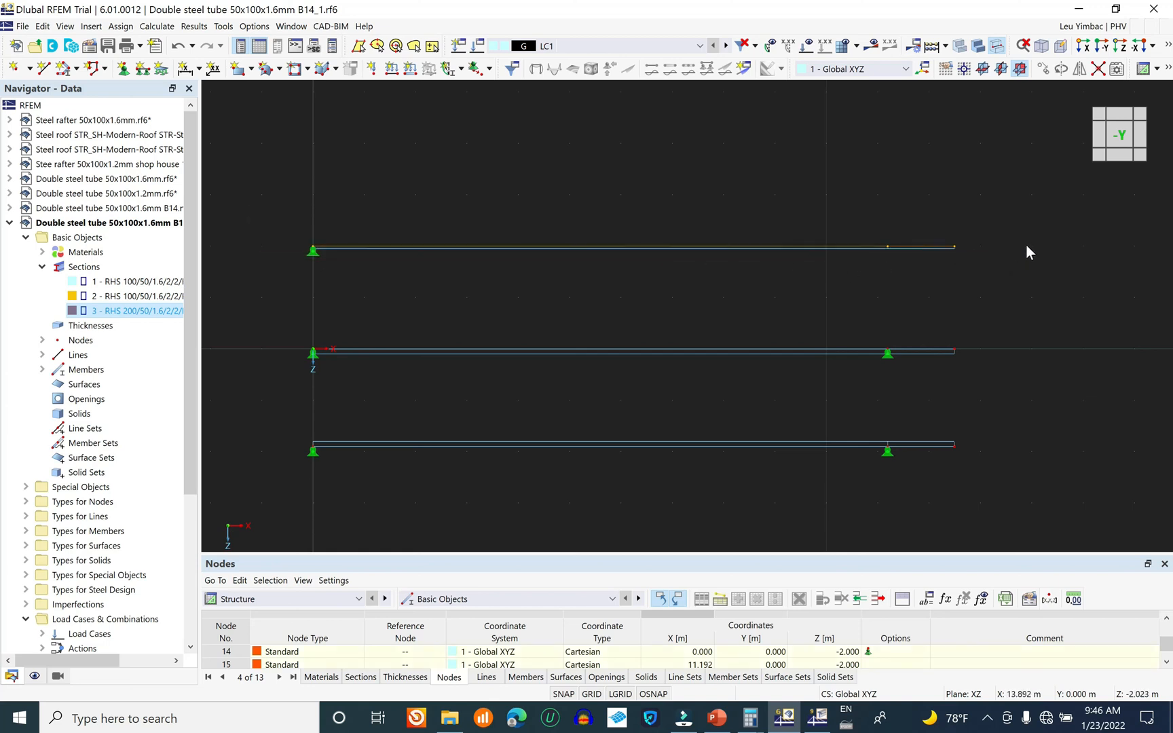
key("Delete")
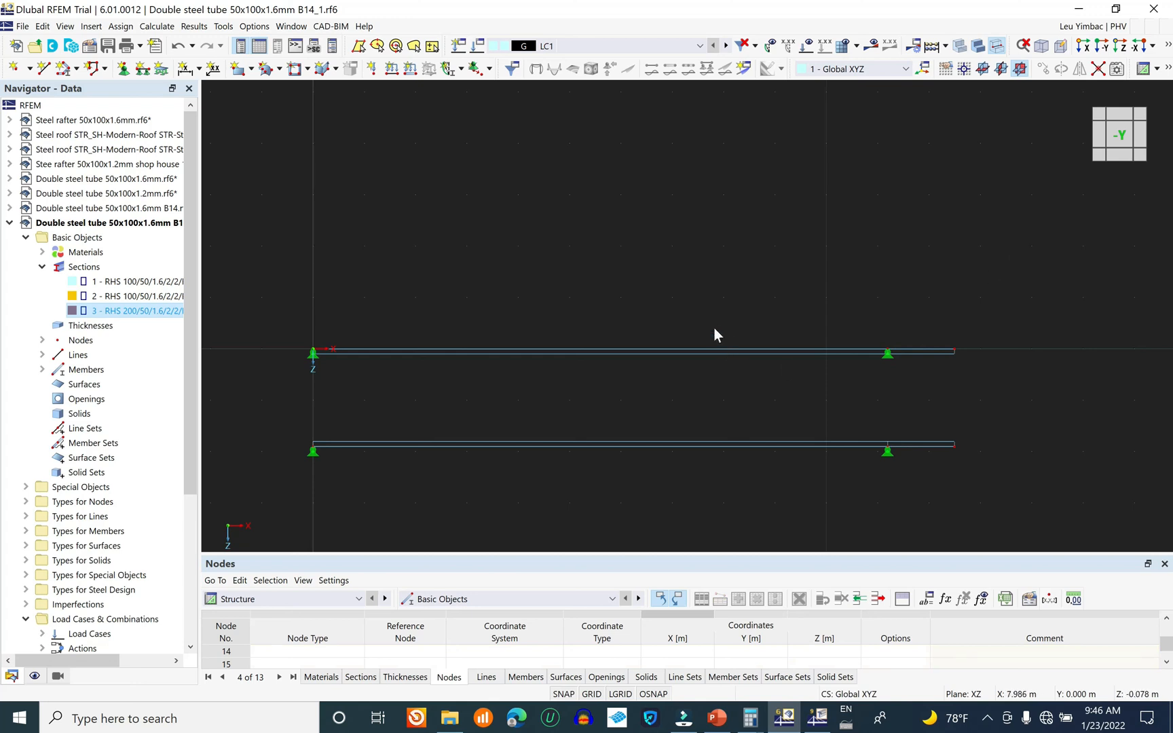
key("ctrl+z")
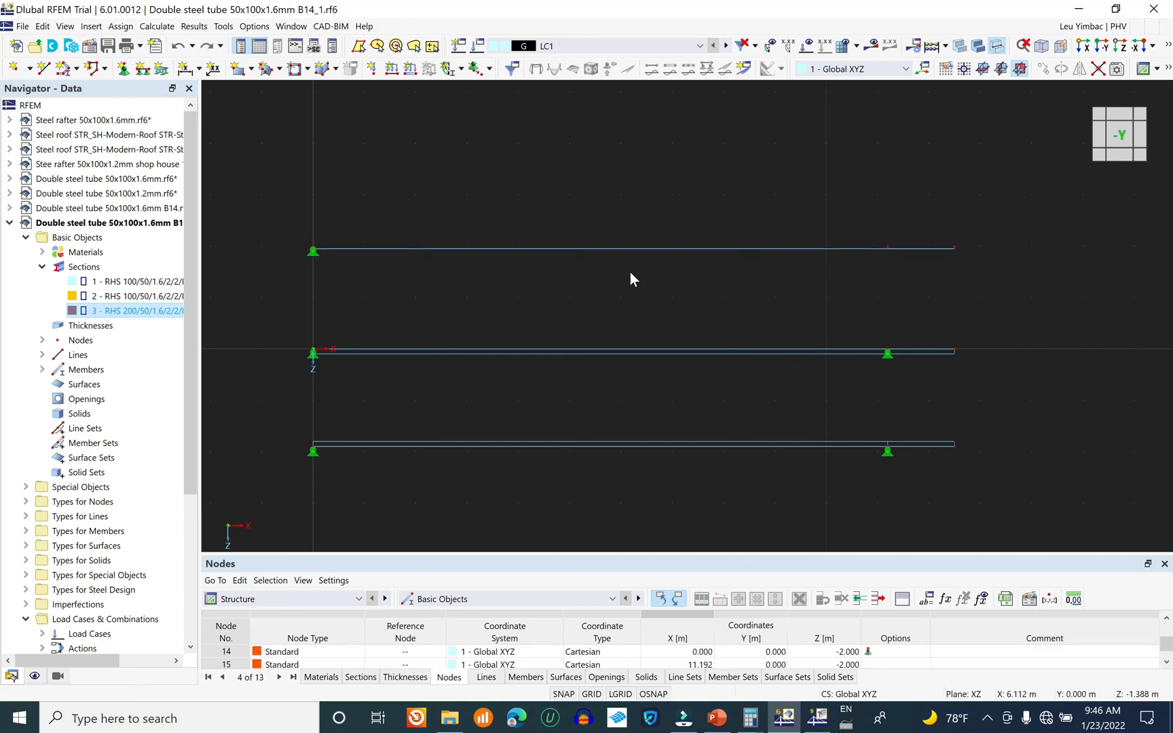
- Remove the eccentricities from both members of the newly copied topmost tube
left_click(678, 249)
left_click(917, 239)
left_click(747, 248)
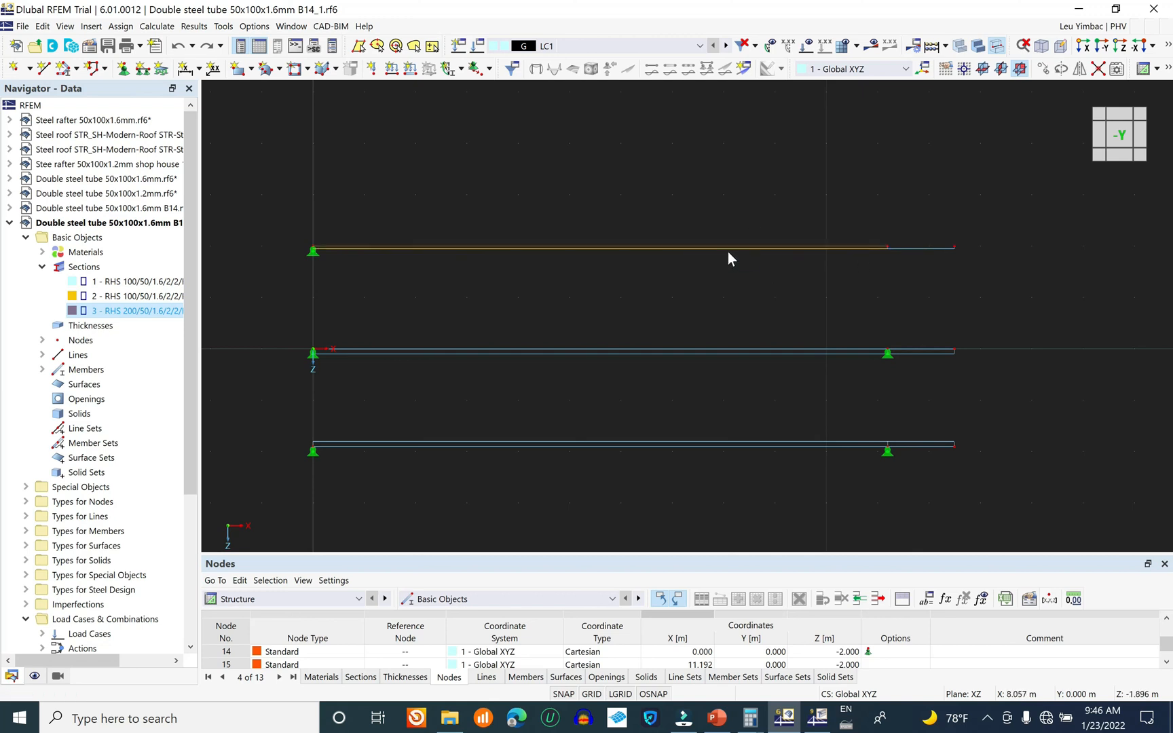
right_click(922, 249)
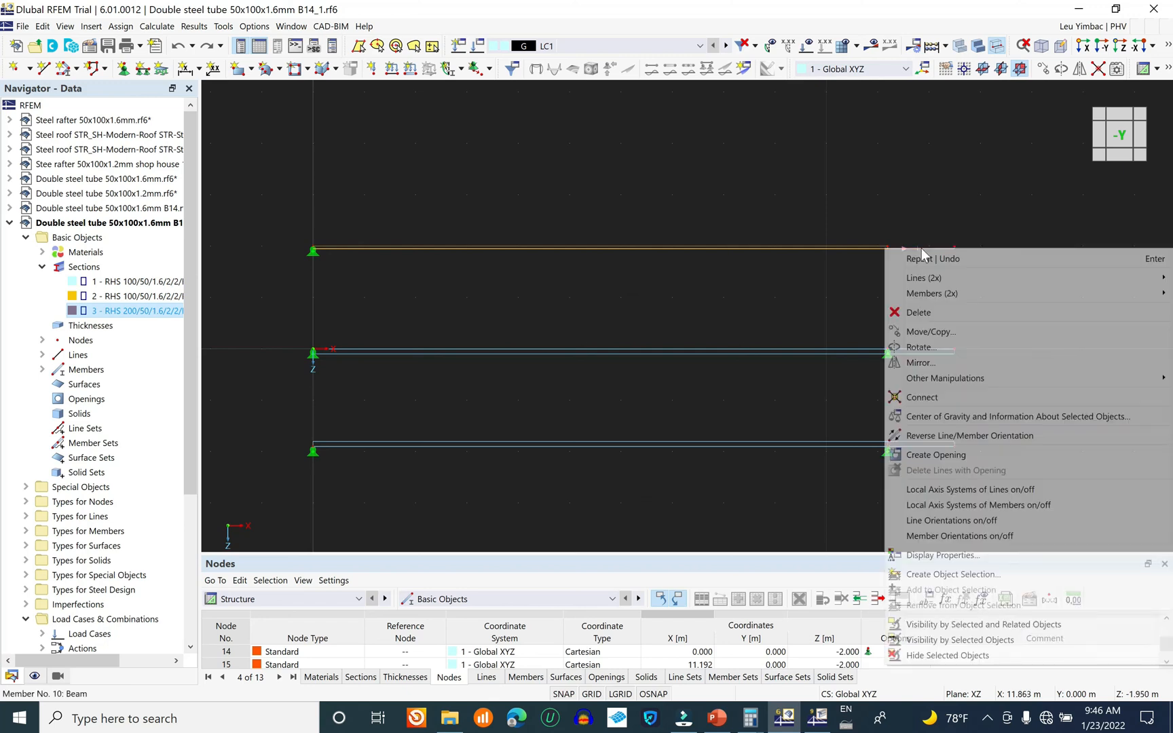
mouse_move(924, 293)
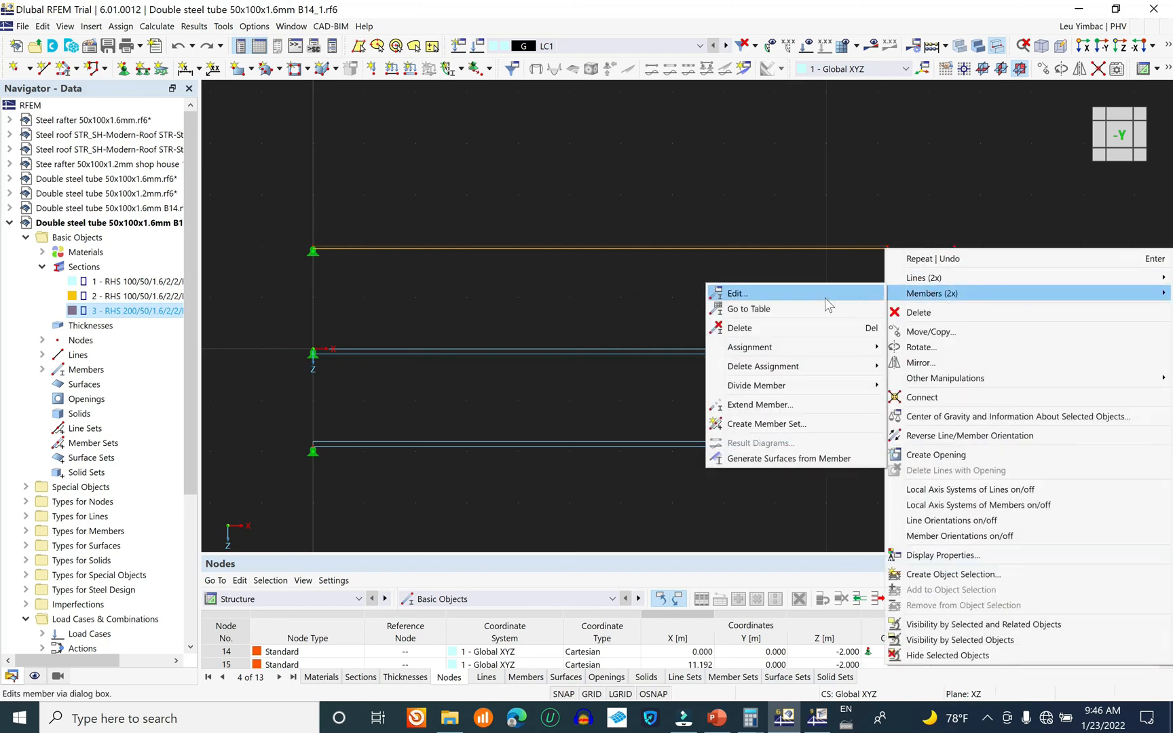
left_click(775, 294)
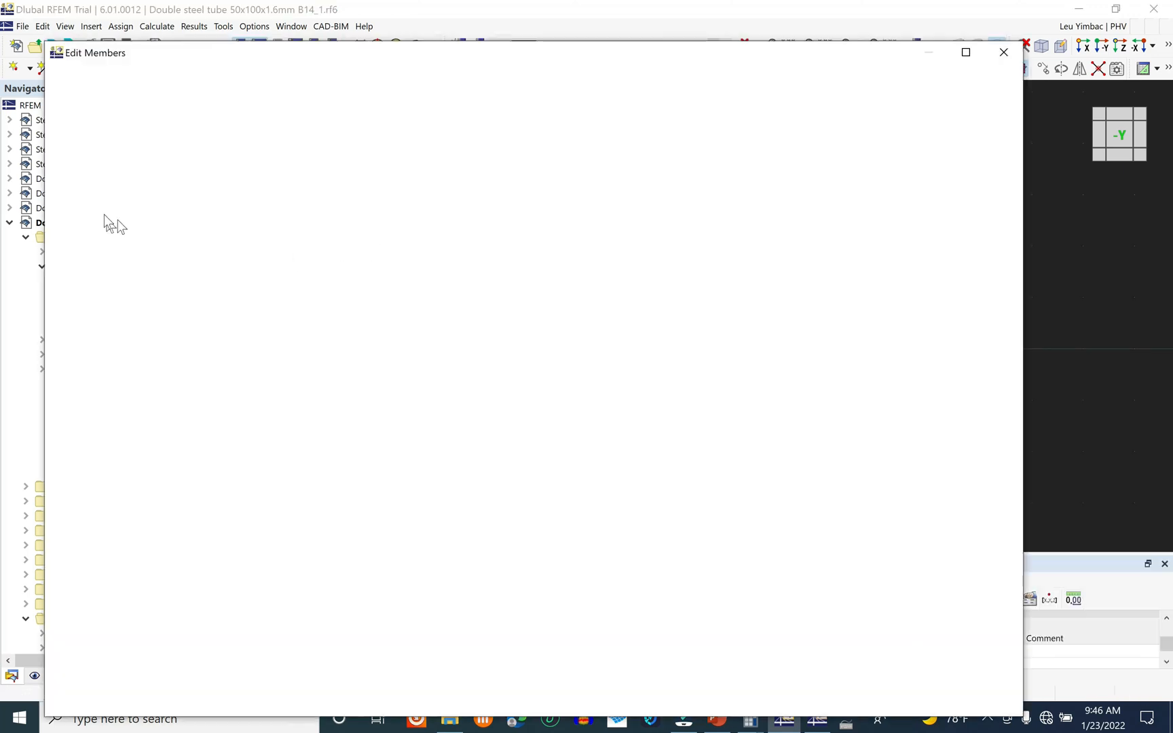
left_click(110, 250)
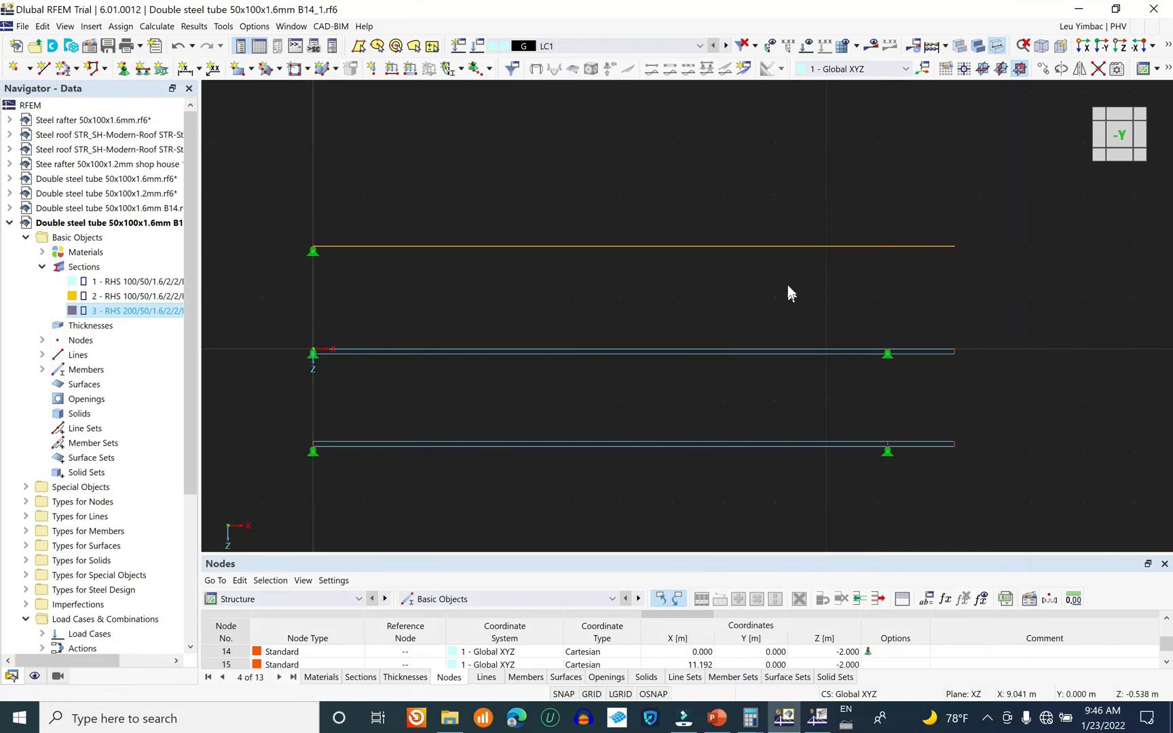
left_click(640, 206)
- Copy the topmost tube's start support by 11.192 m in X onto its second node
scroll(306, 265, "up", 3)
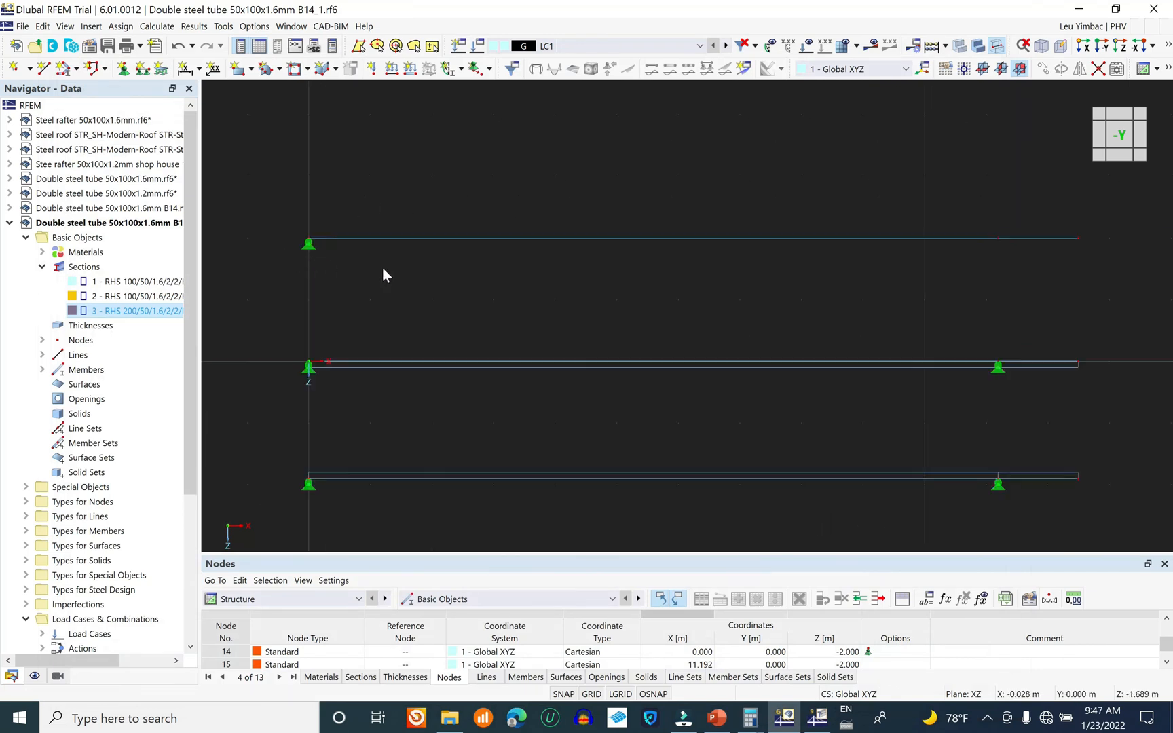
left_click(309, 260)
left_click_drag(308, 243, 998, 239, "ctrl")
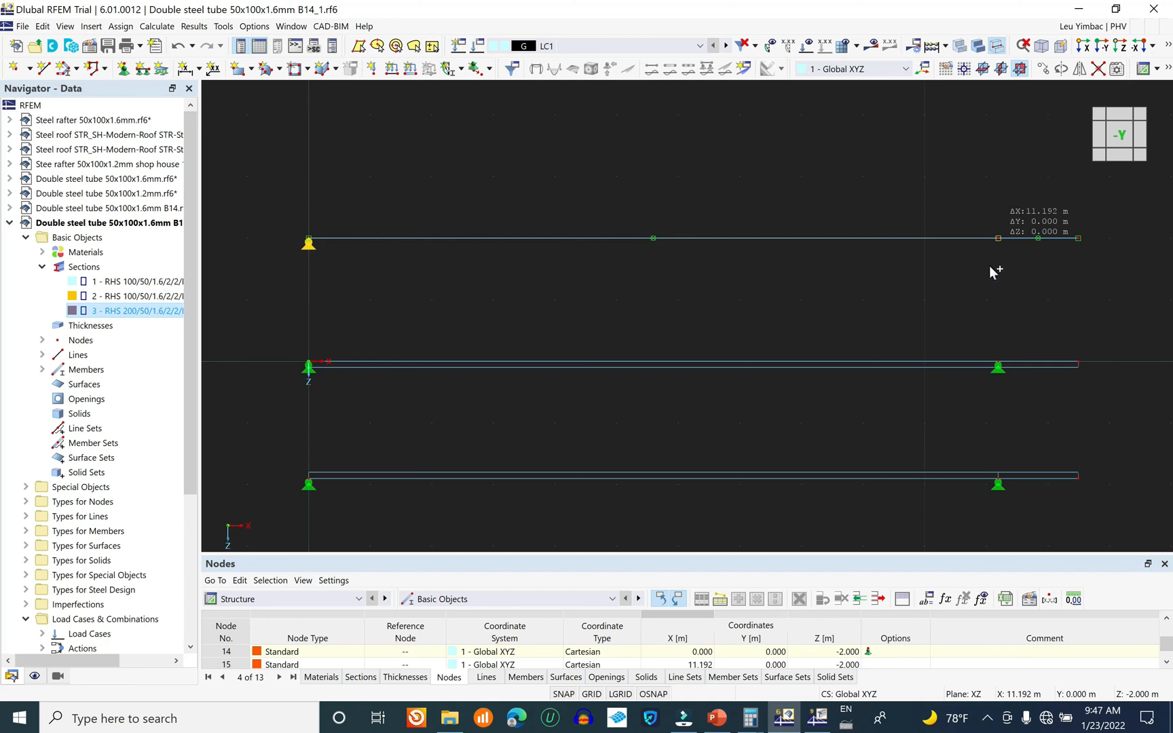
middle_click_drag(900, 276, 886, 299)
left_click(886, 299)
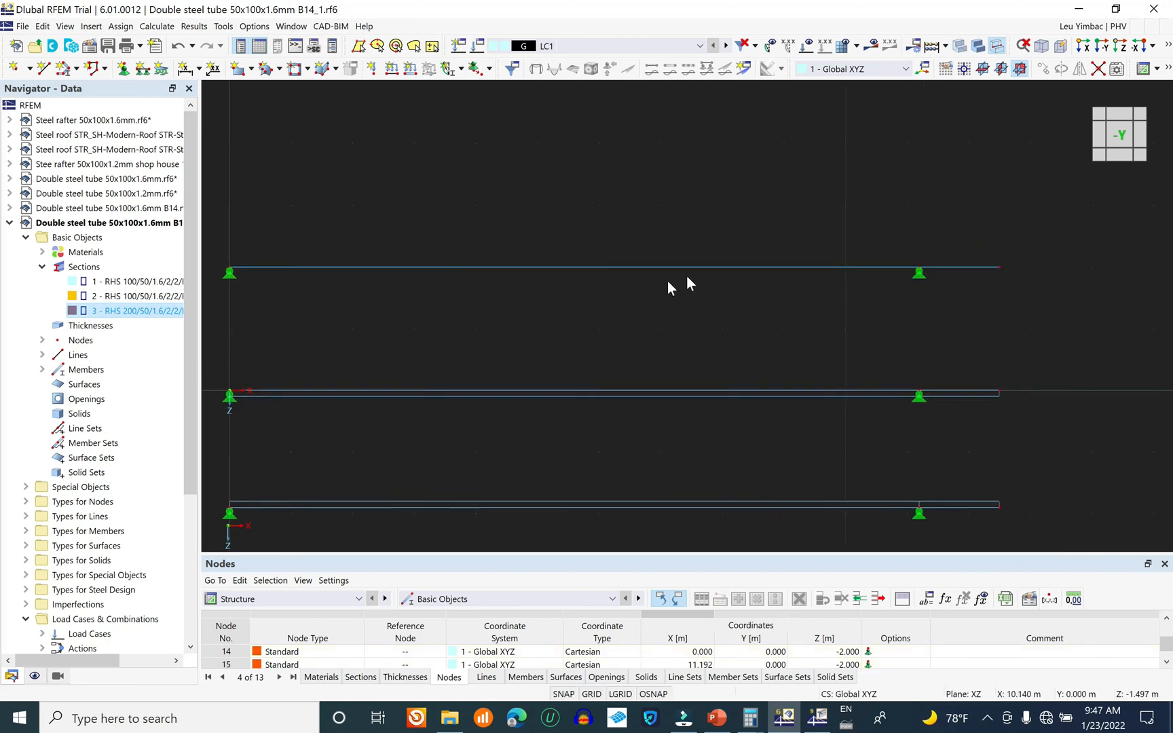
- Assign section 3, RHS 200/50/1.6/2/2/H, to both members of the topmost tube
scroll(668, 281, "down", 1)
left_click_drag(924, 224, 886, 296)
right_click(899, 268)
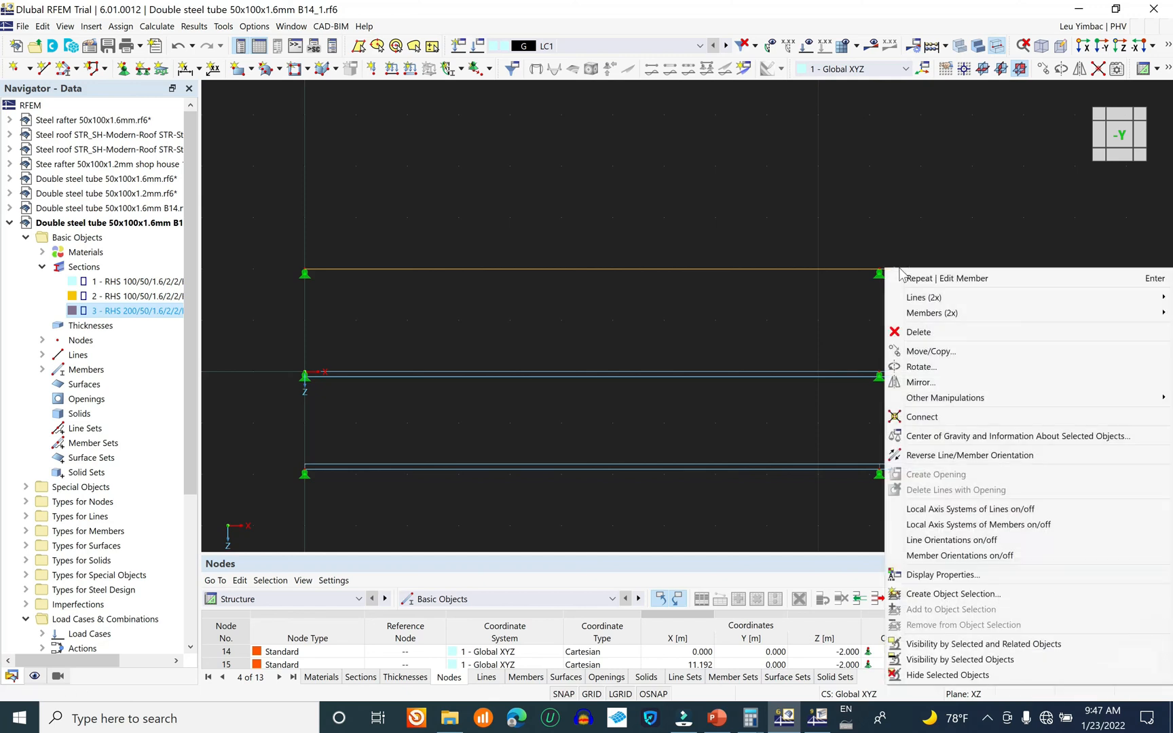
mouse_move(931, 316)
left_click(769, 313)
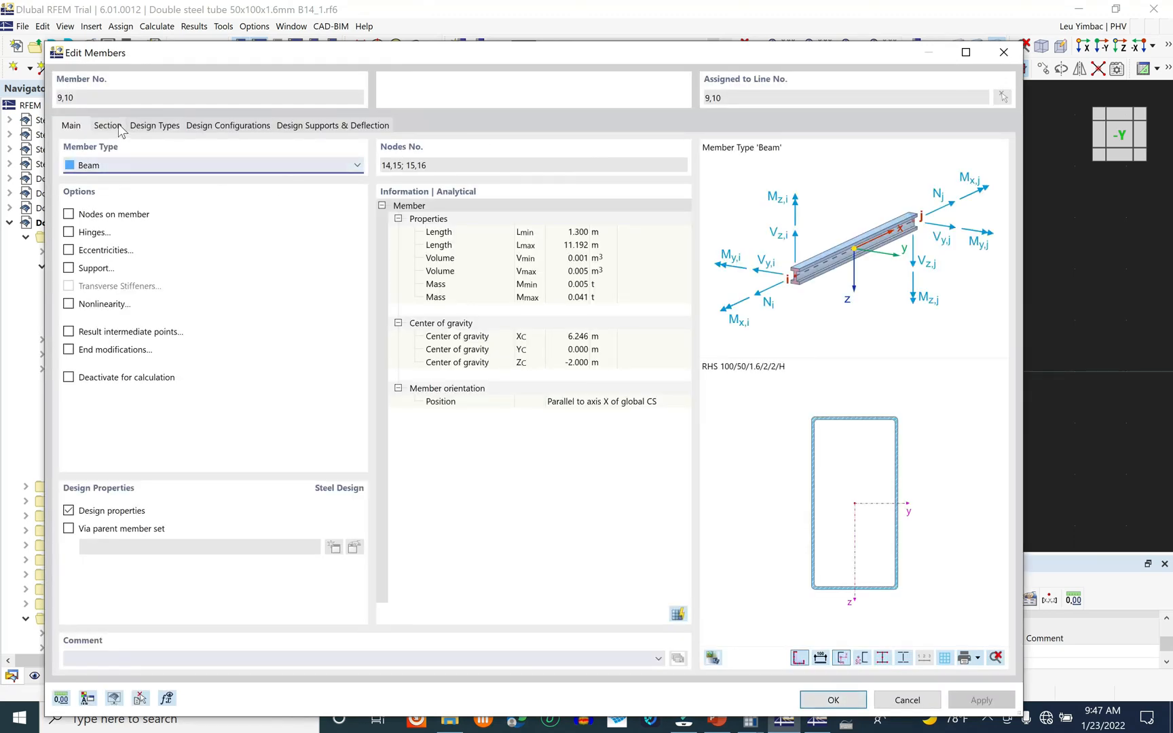
left_click(107, 126)
left_click(182, 523)
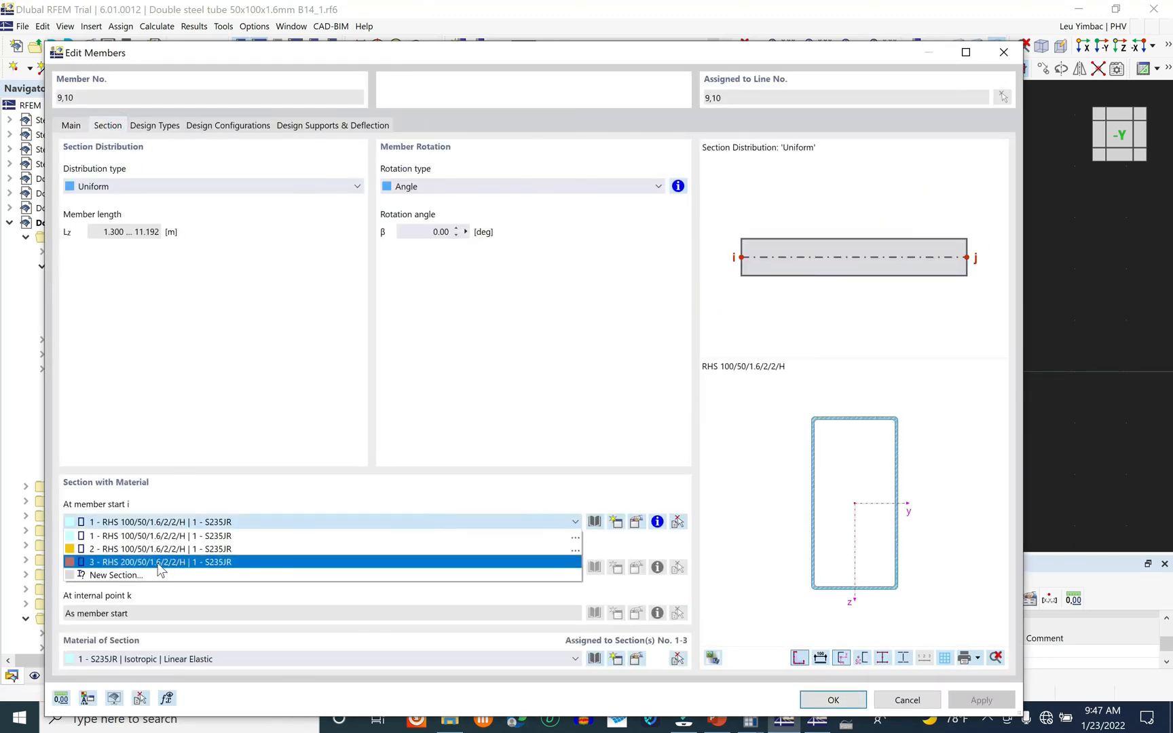
left_click(158, 564)
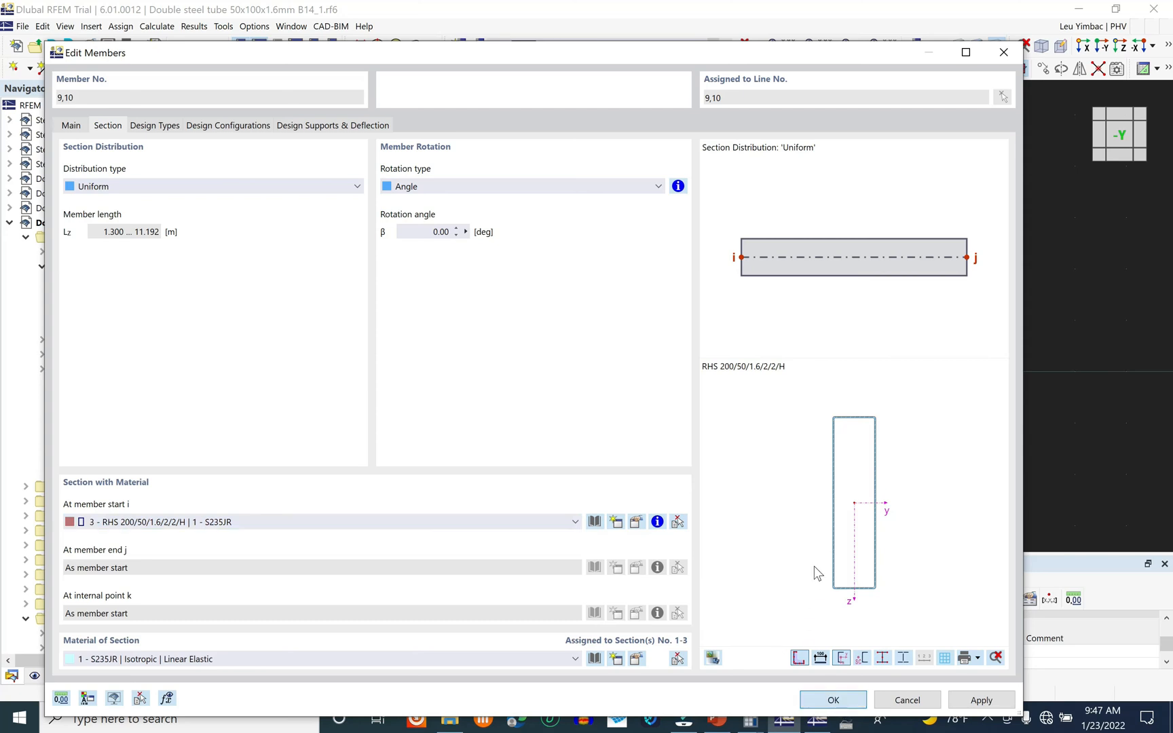
key("Return")
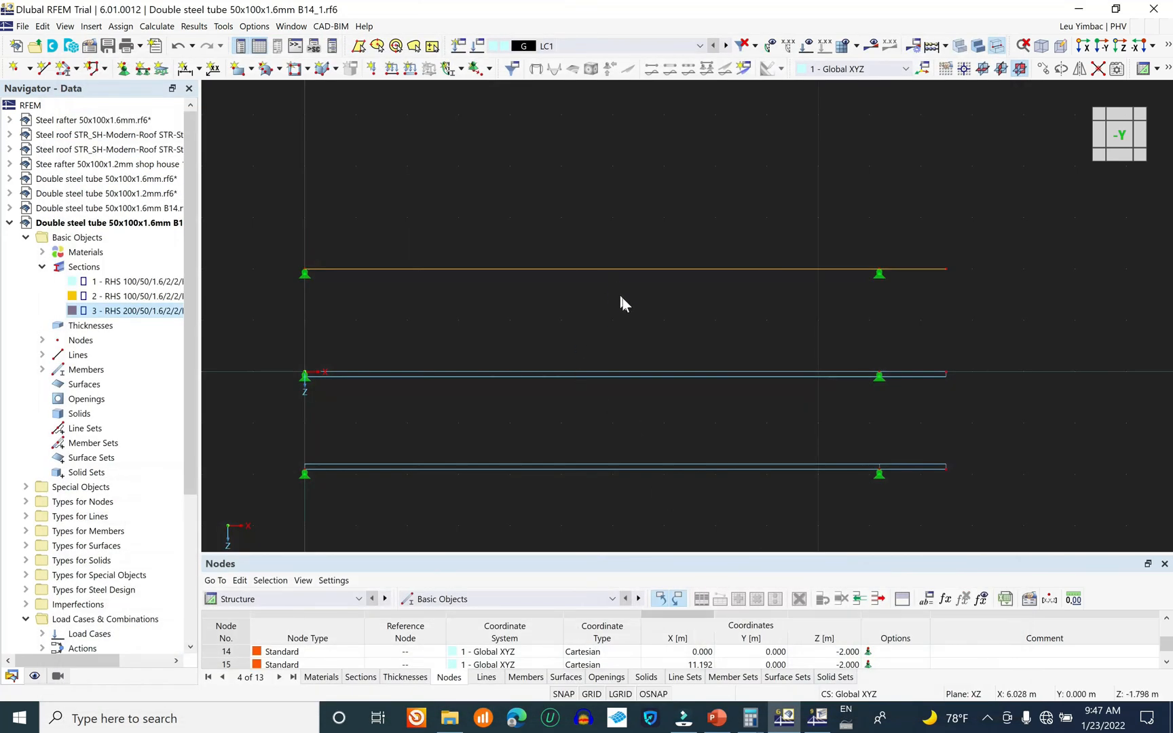
left_click(522, 333)
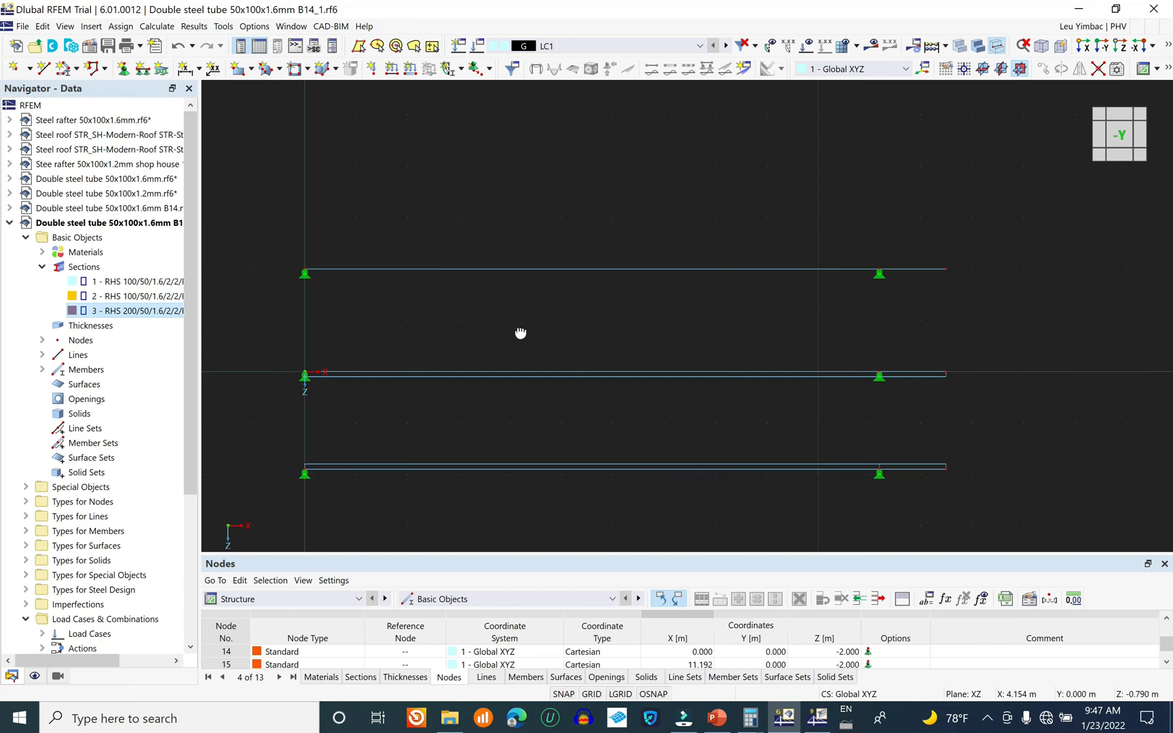
- Highlight the members that use section 3 in the model to check the section assignment
middle_click_drag(513, 328, 522, 328, "ctrl")
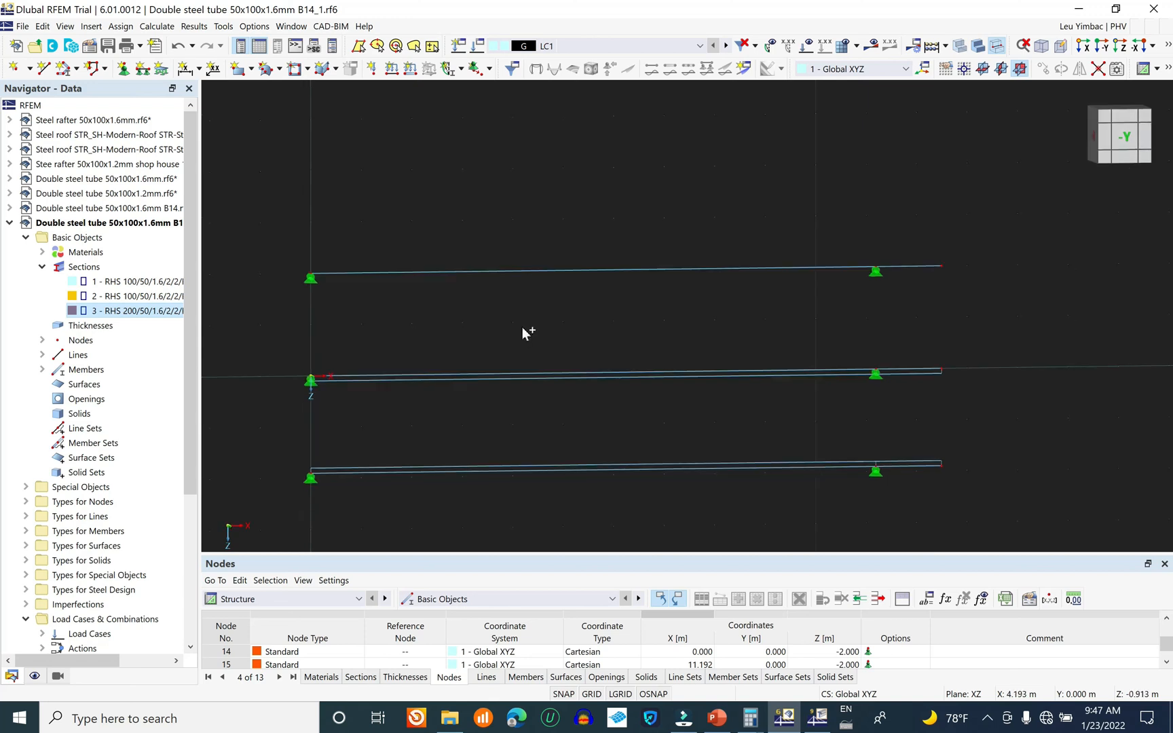
double_click(131, 311)
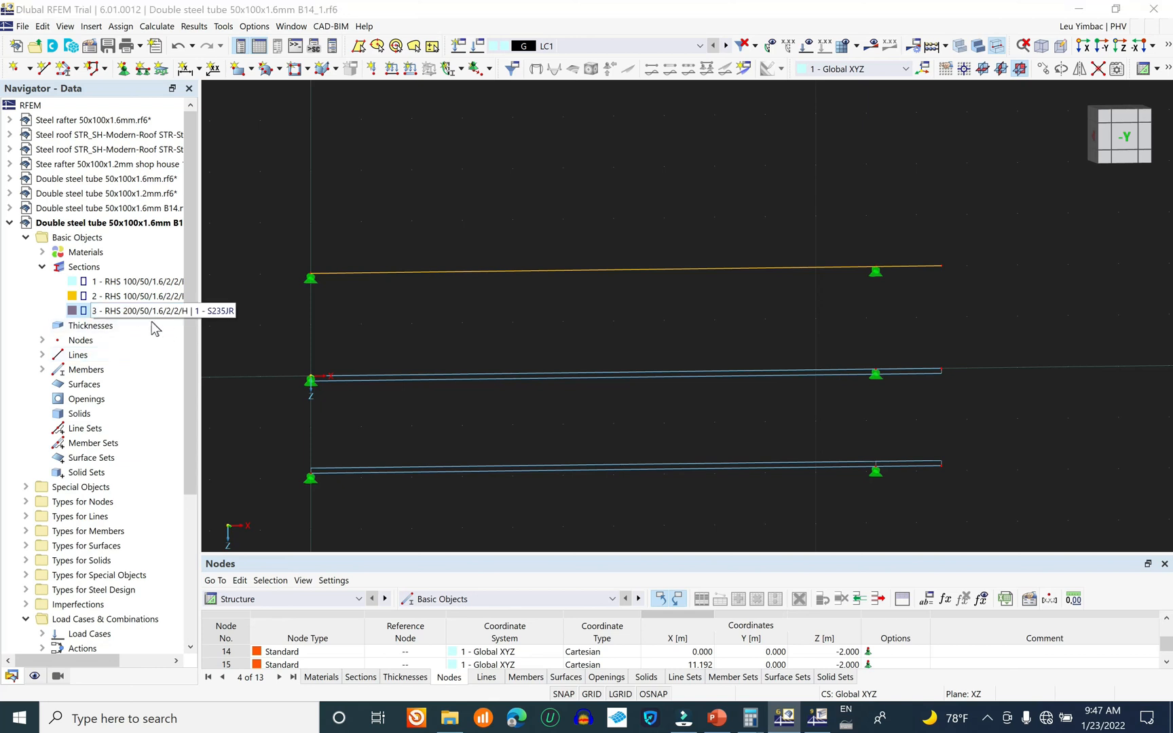
left_click(75, 305)
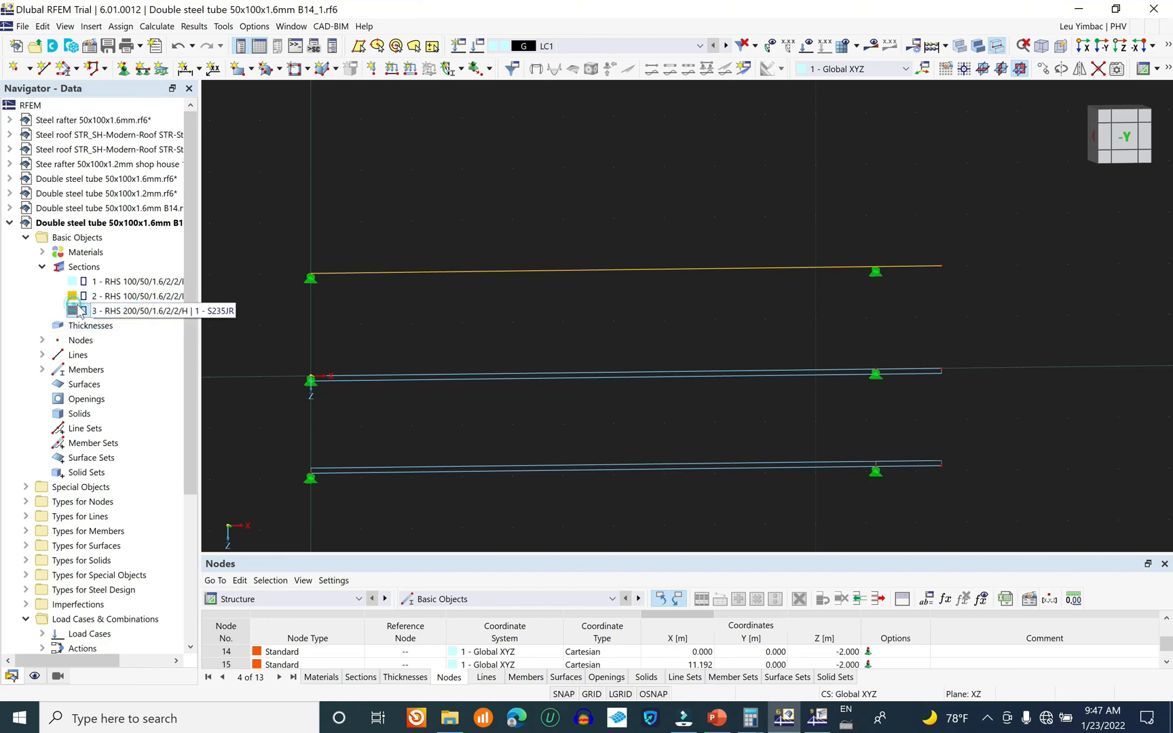
left_click(84, 266)
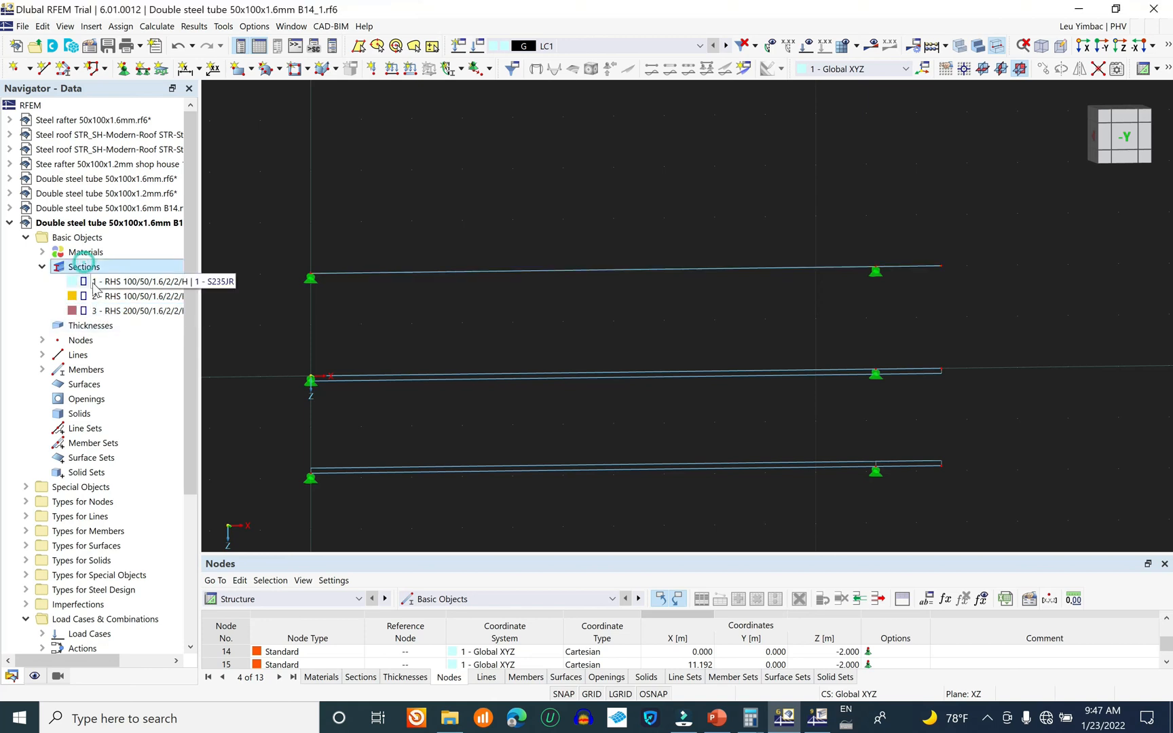
- Inspect the main data and parametric dimensions of section 3, RHS 200/50/1.6/2/2/H, without changing them
right_click(124, 312)
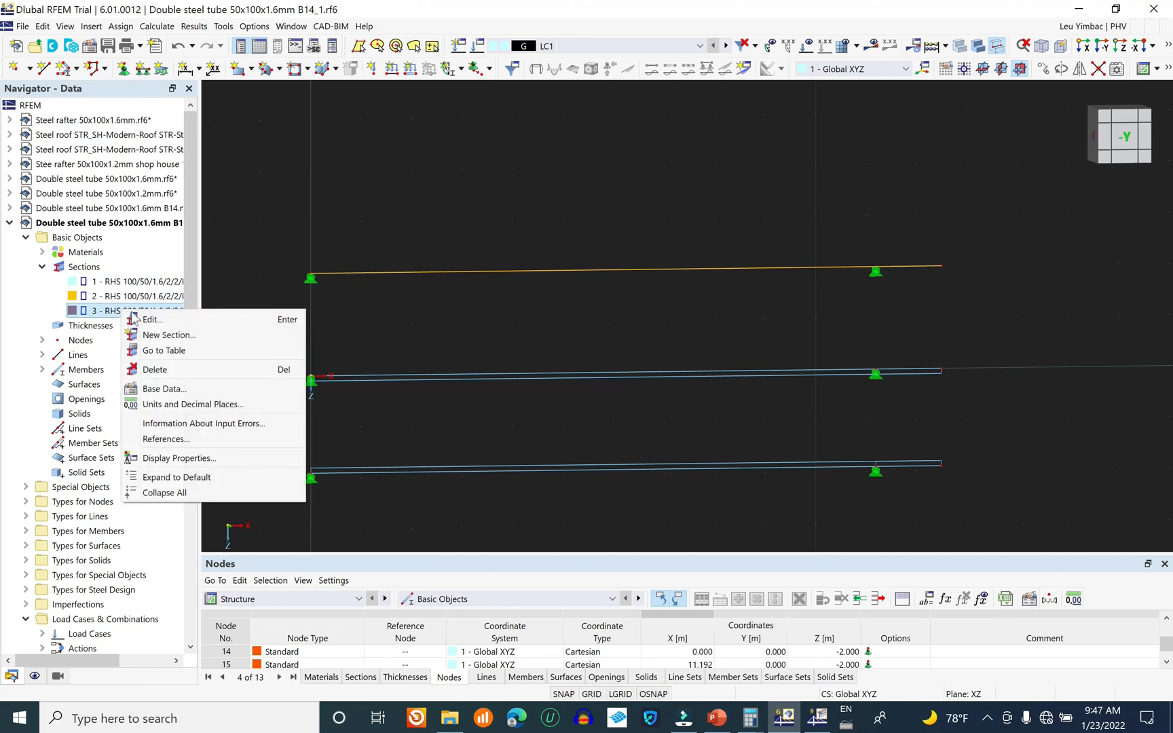
left_click(151, 319)
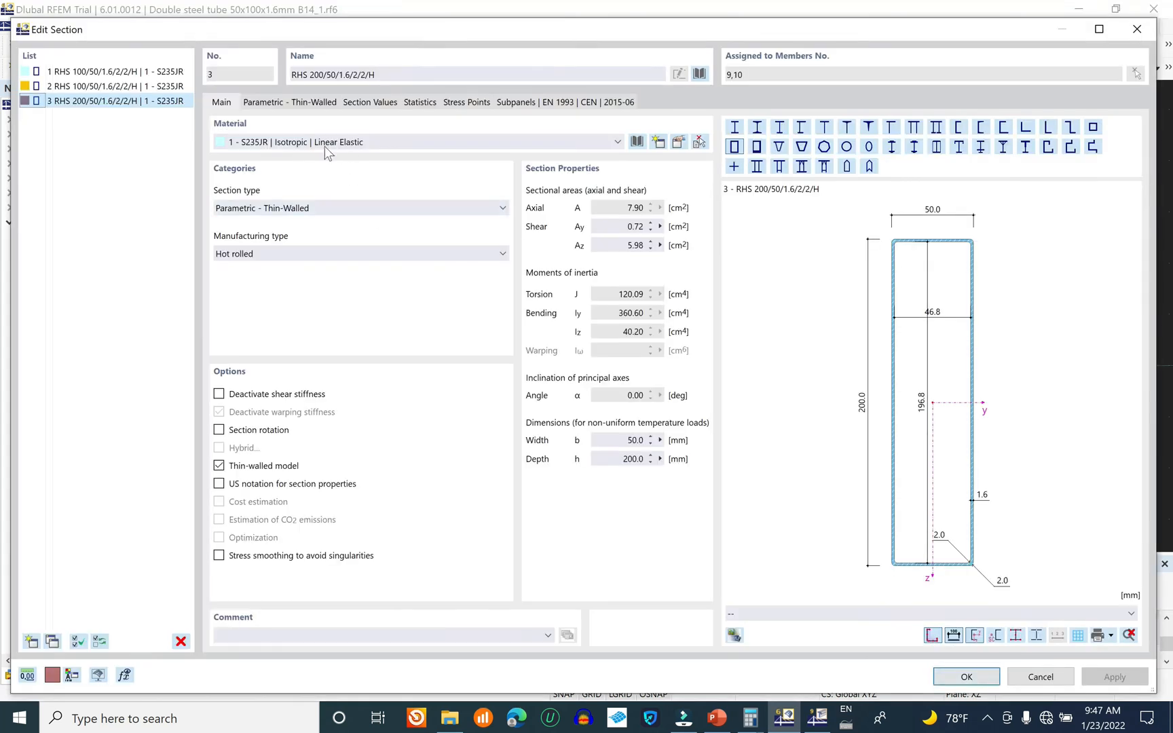
left_click(265, 103)
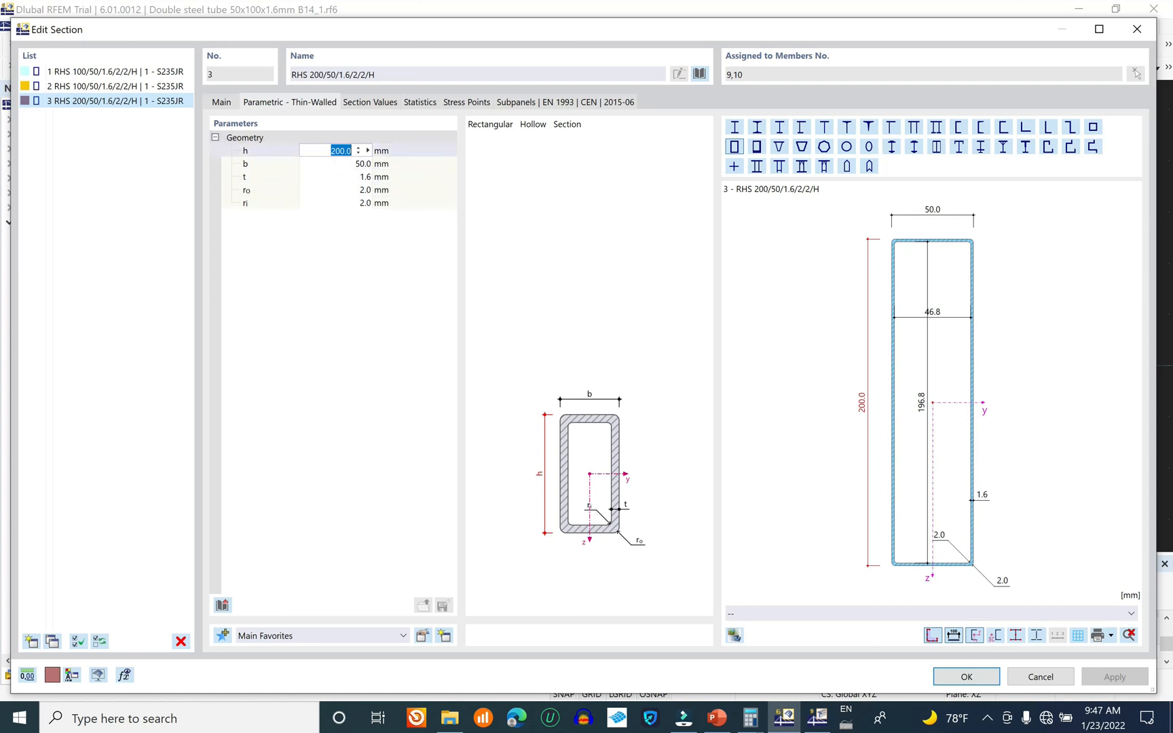
left_click(319, 164)
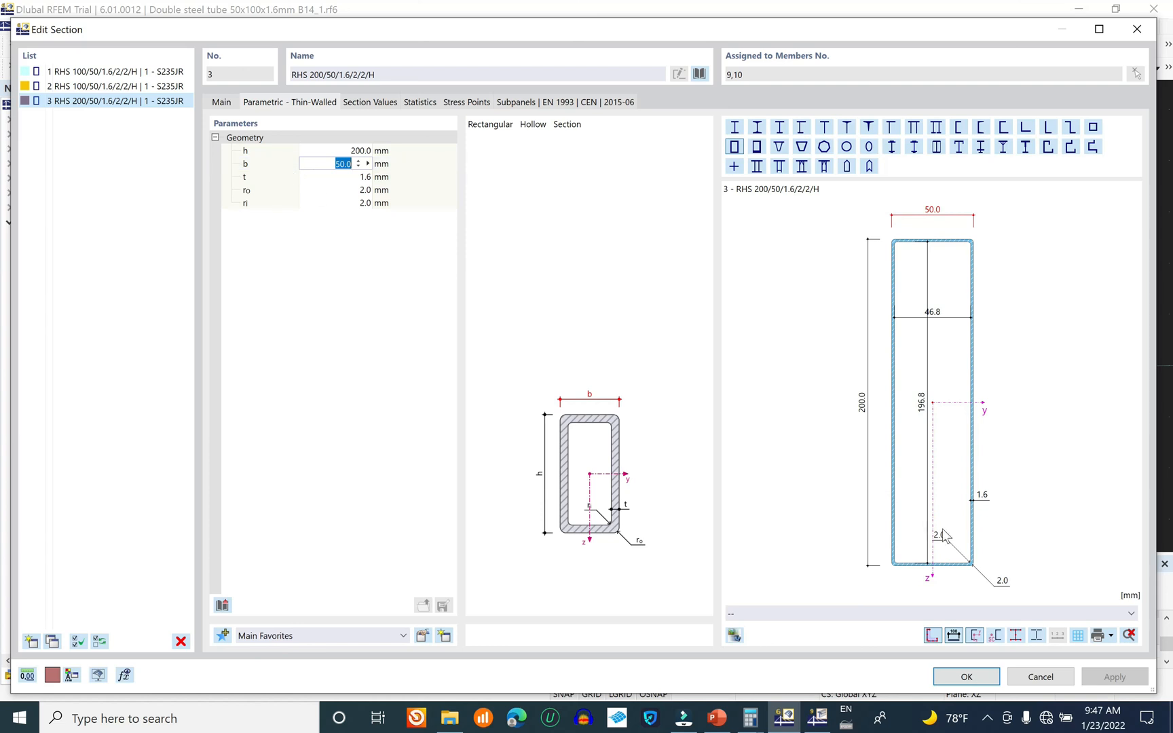
left_click(988, 677)
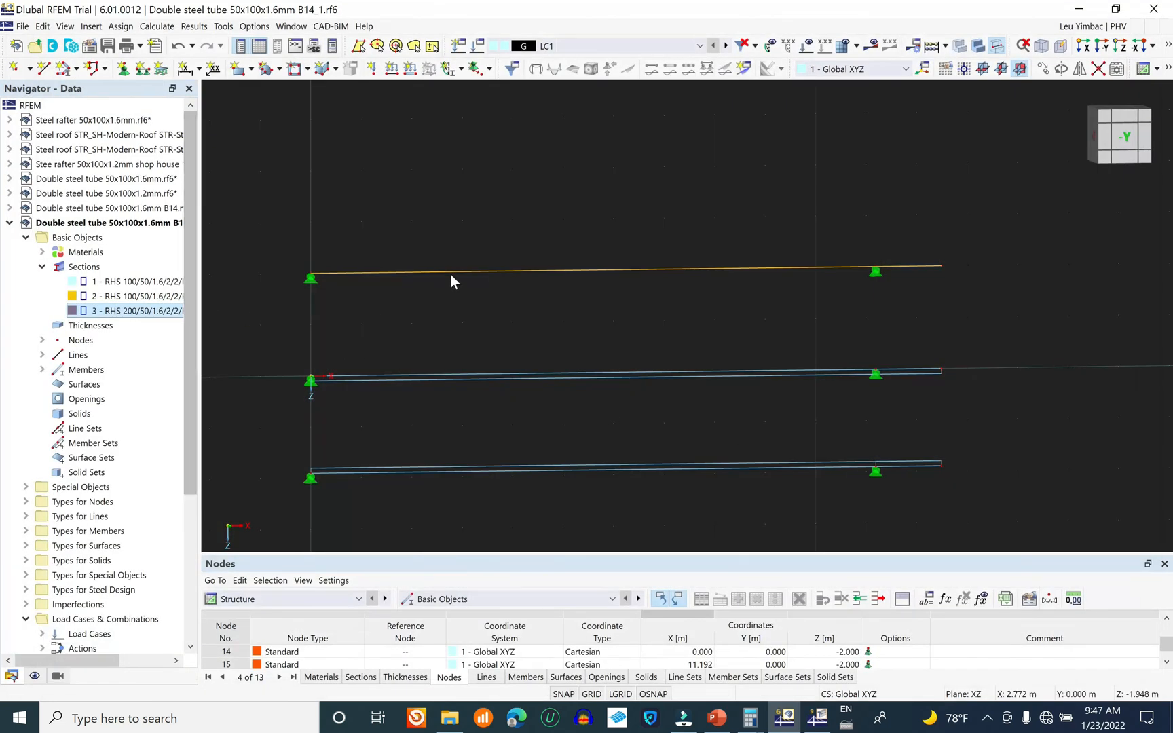
- Highlight the members that use sections 1 and 2 to check their assignment, and save the model
left_click(140, 282)
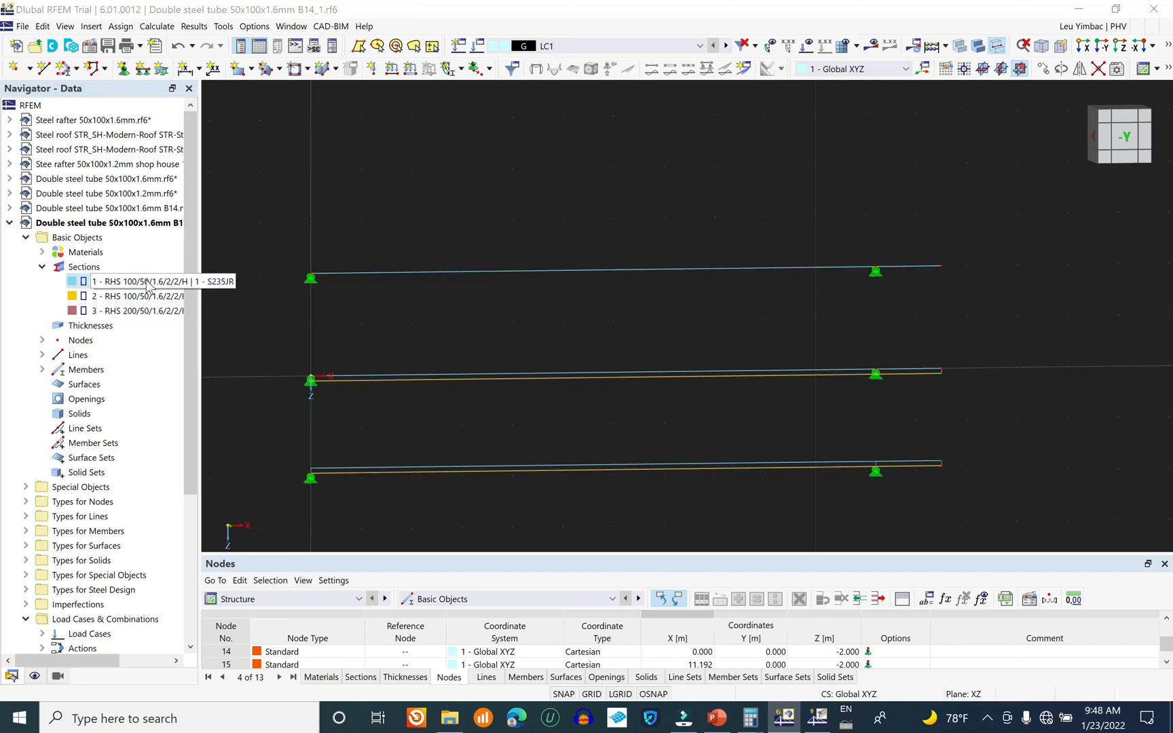
left_click(142, 296)
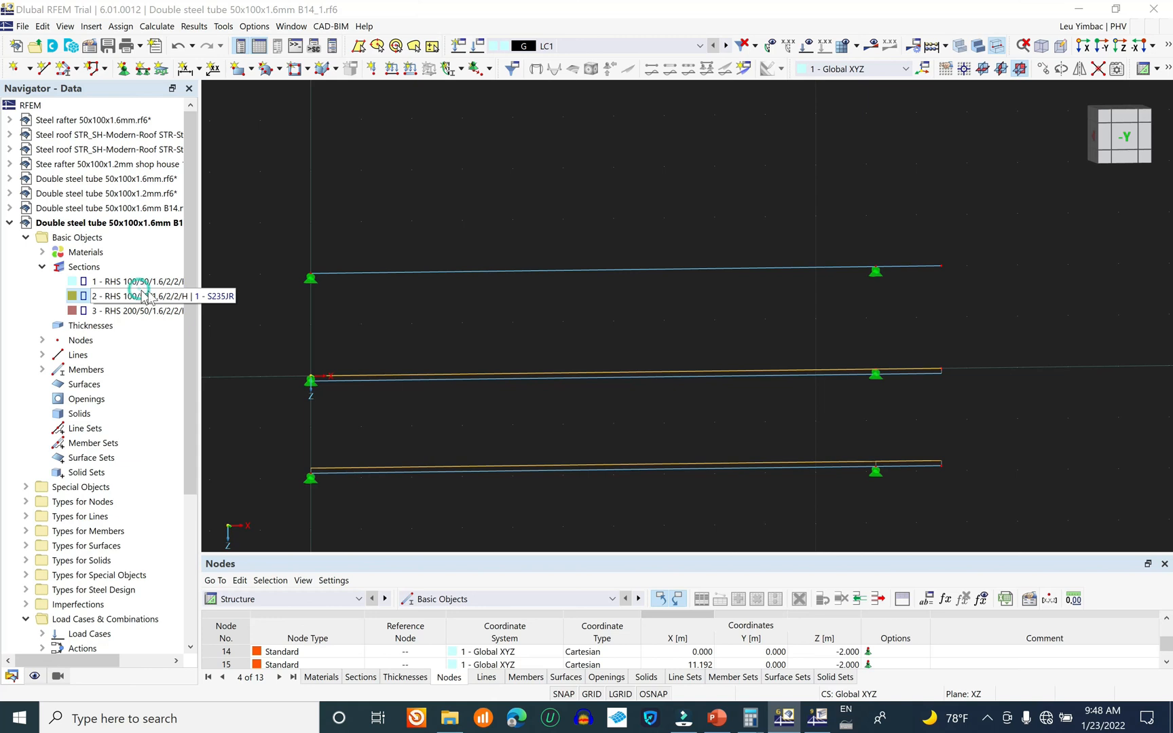
left_click(22, 26)
left_click(60, 95)
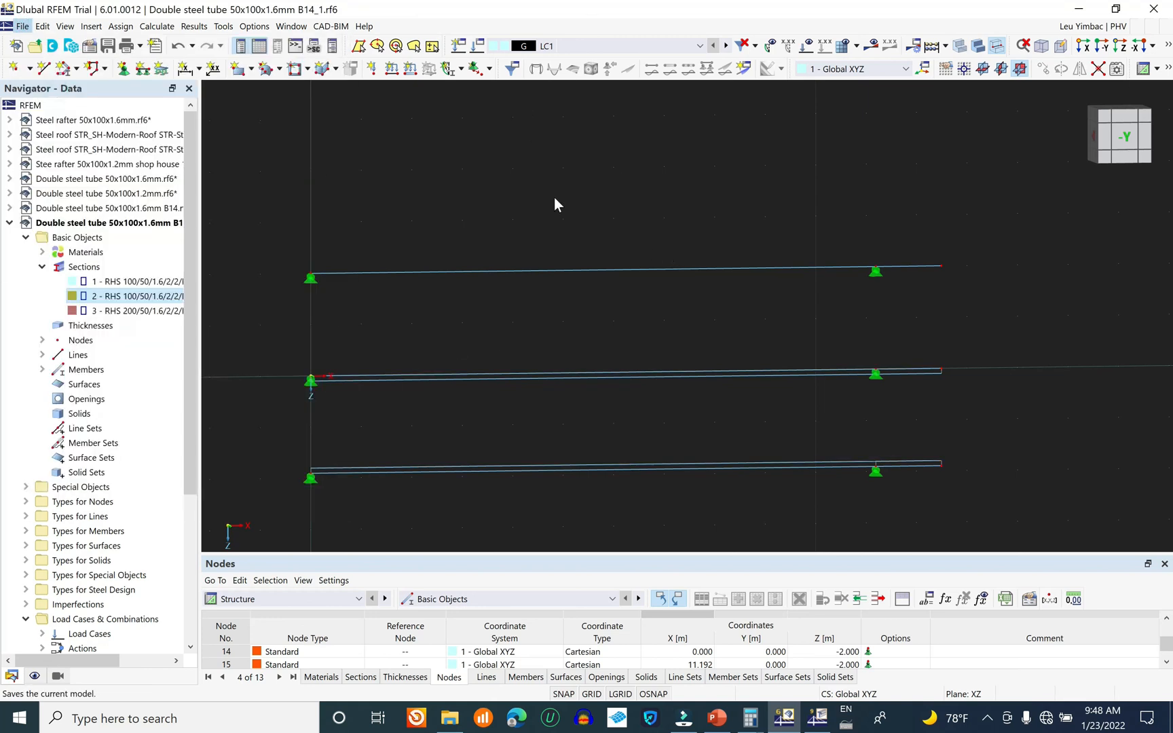
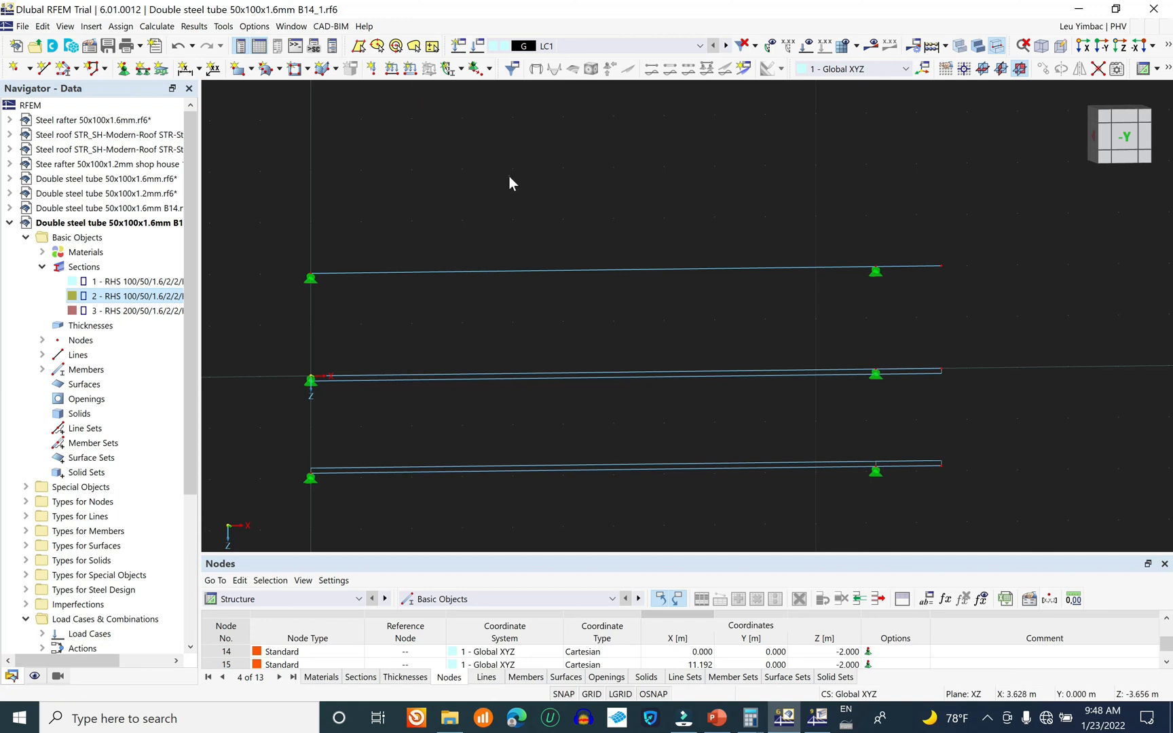
- Define a uniform force member load of 1 kN/m in global direction ZL for load case LC1
left_click(537, 46)
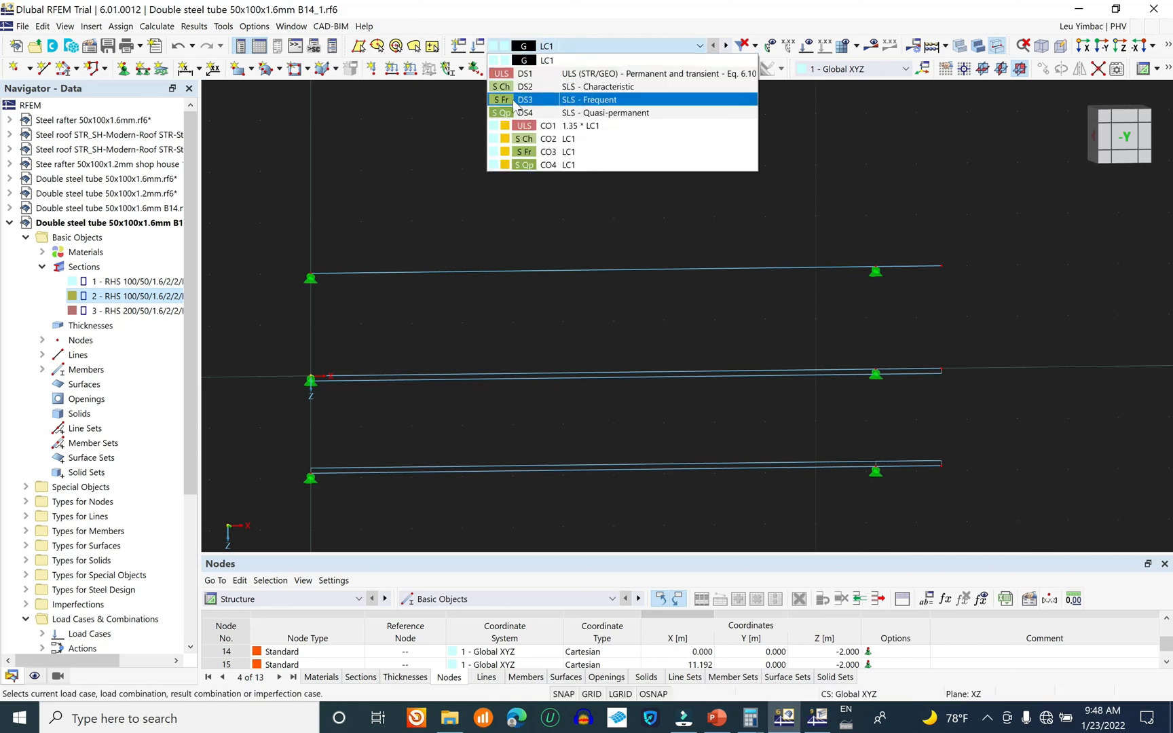
left_click(430, 131)
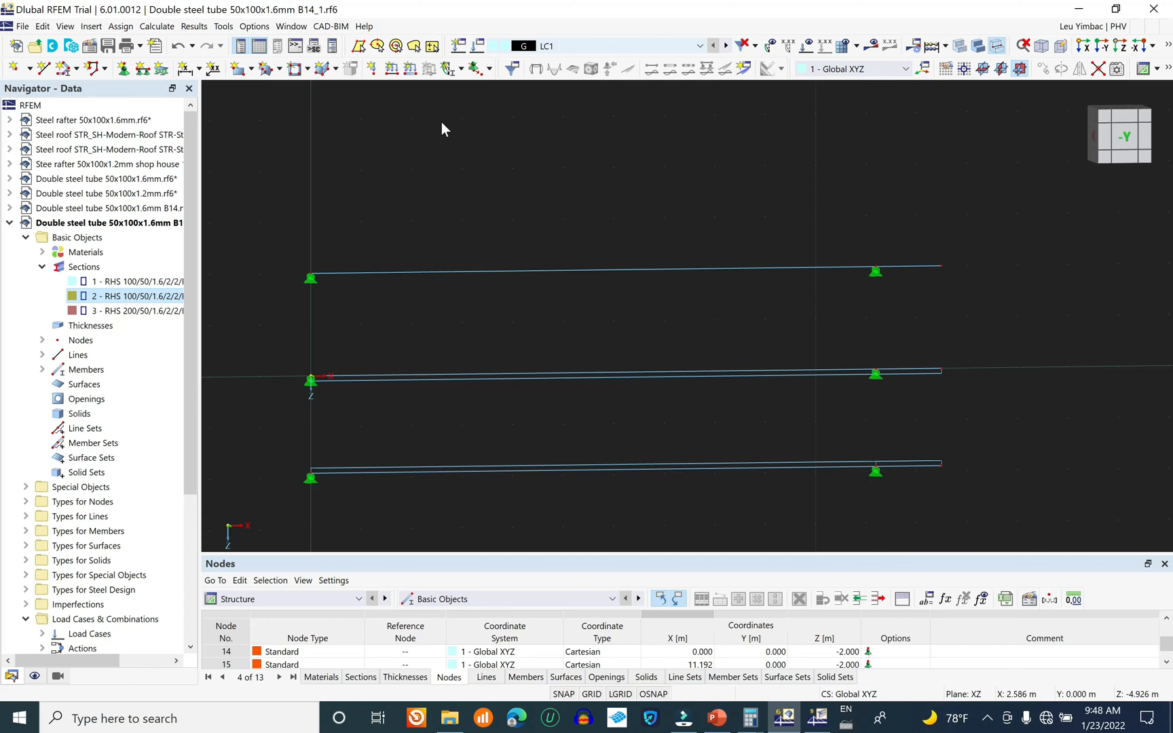
left_click(410, 69)
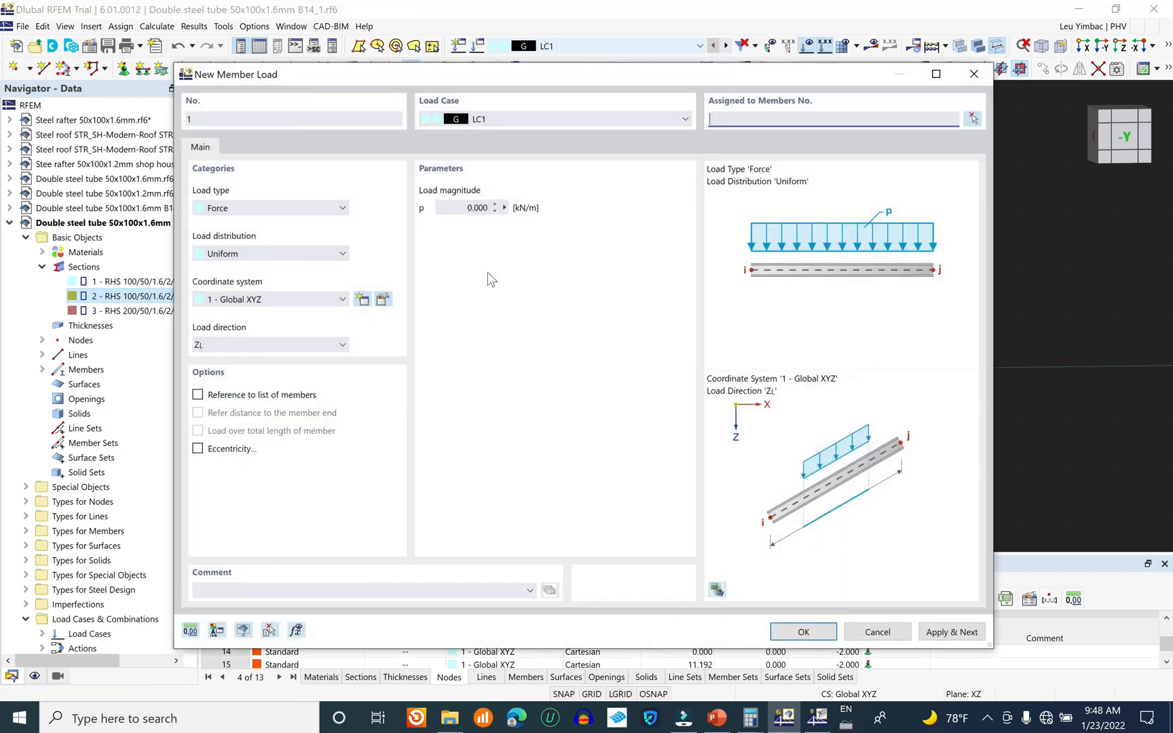
double_click(453, 209)
left_click_drag(536, 80, 711, 114)
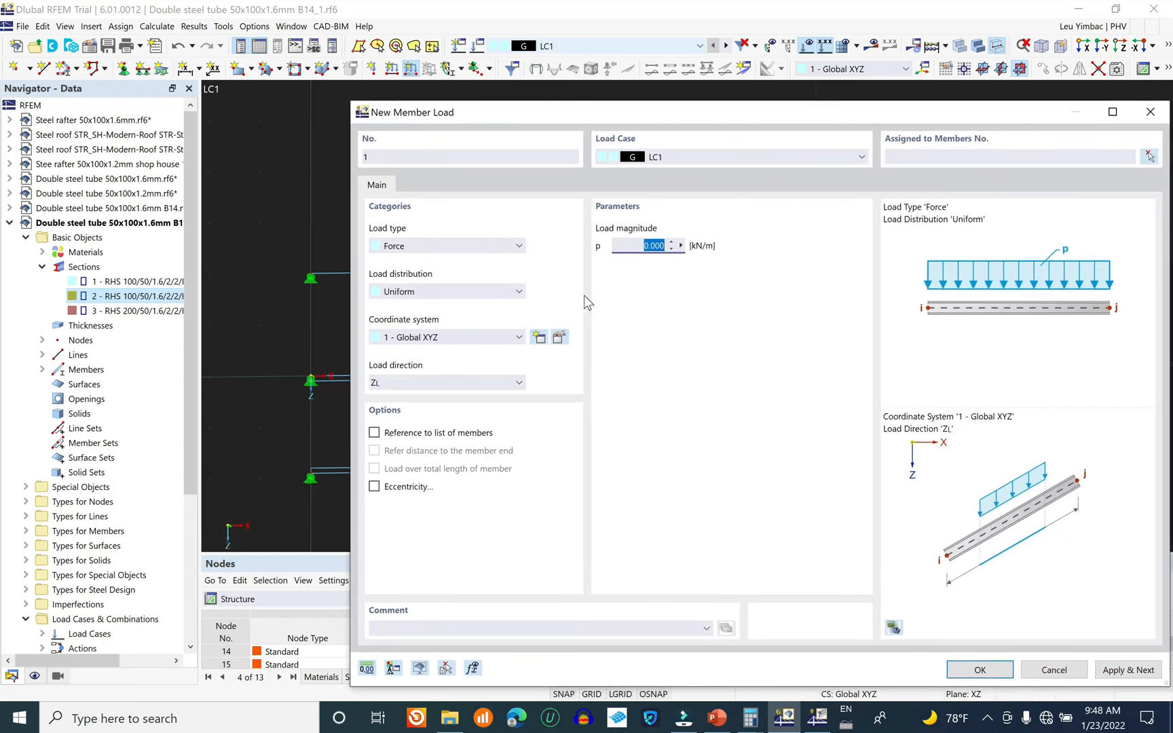
type("1")
left_click_drag(730, 117, 385, 61)
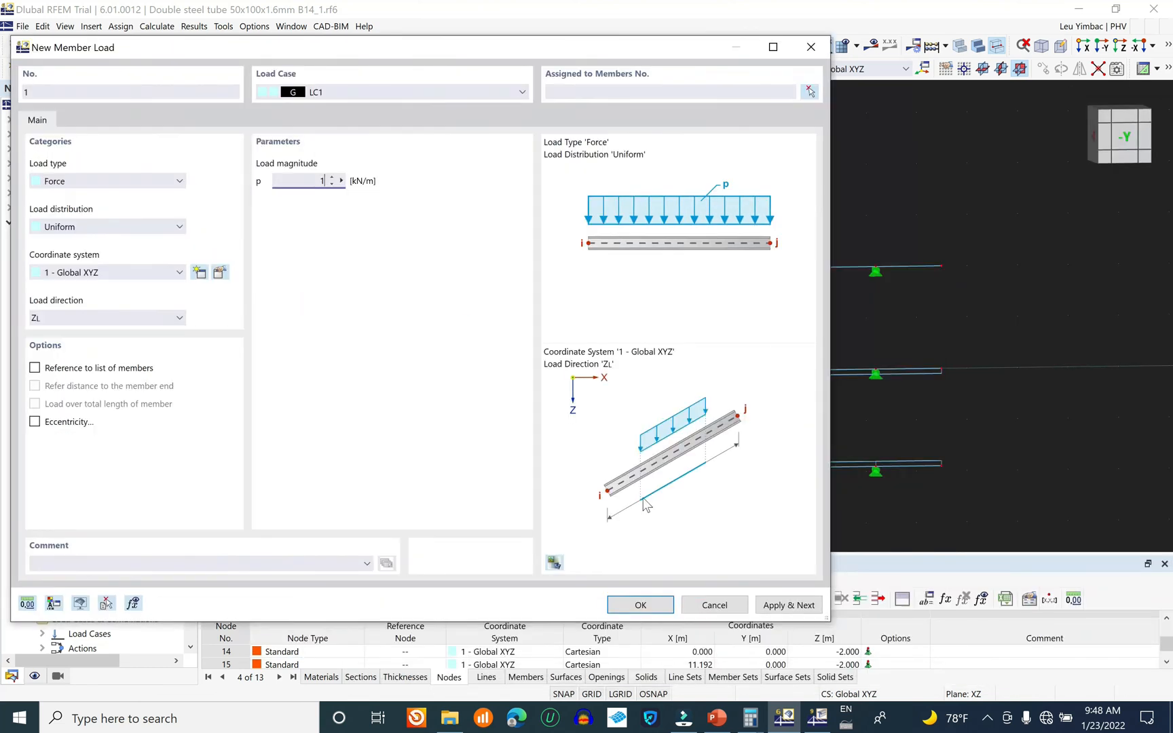
left_click(640, 609)
- Assign the member load to both members of the topmost tube and the upper tubes of both double pairs, members 3, 4 and 7-10
left_click(497, 278)
left_click(903, 266)
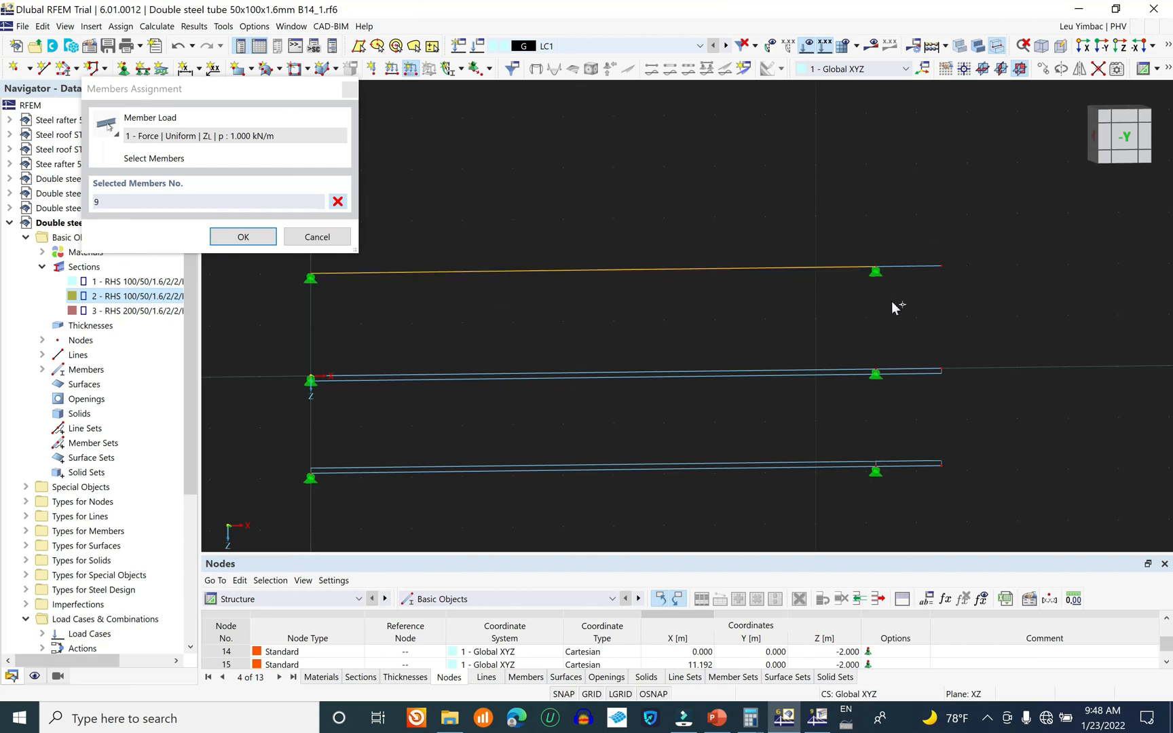
left_click(829, 372)
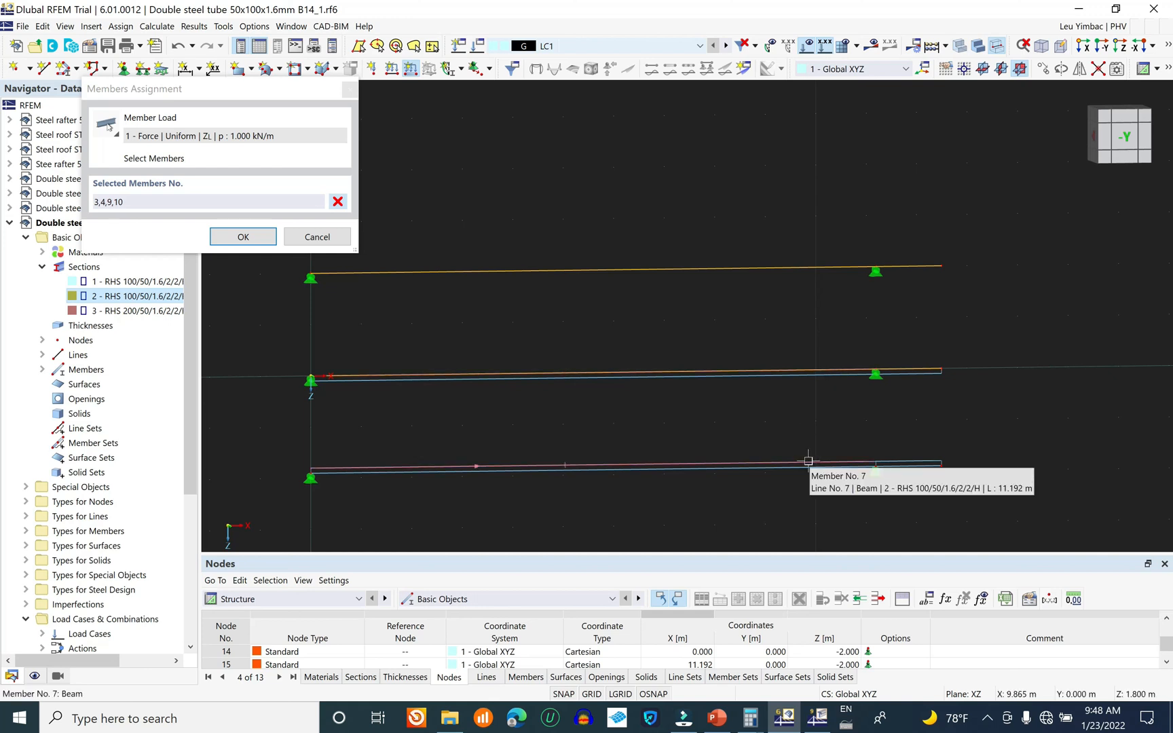
left_click(808, 462)
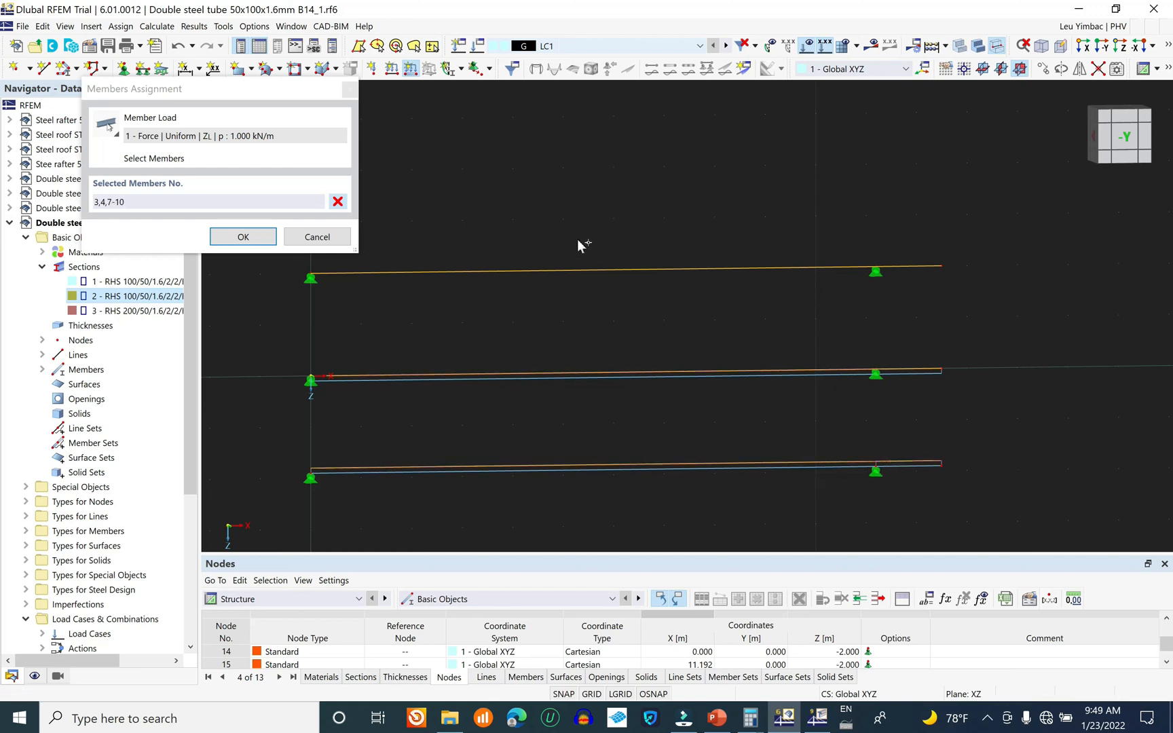
key("Return")
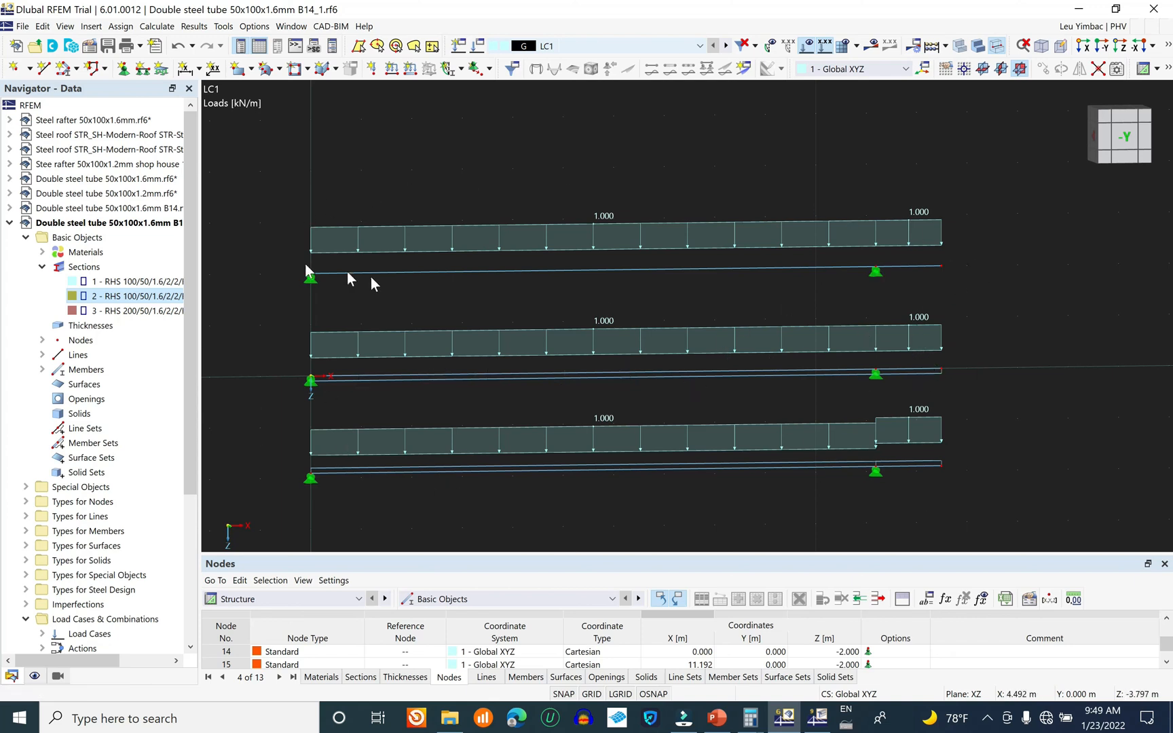
- Highlight the members that use section 3 and save the model with its new loads
left_click(151, 311)
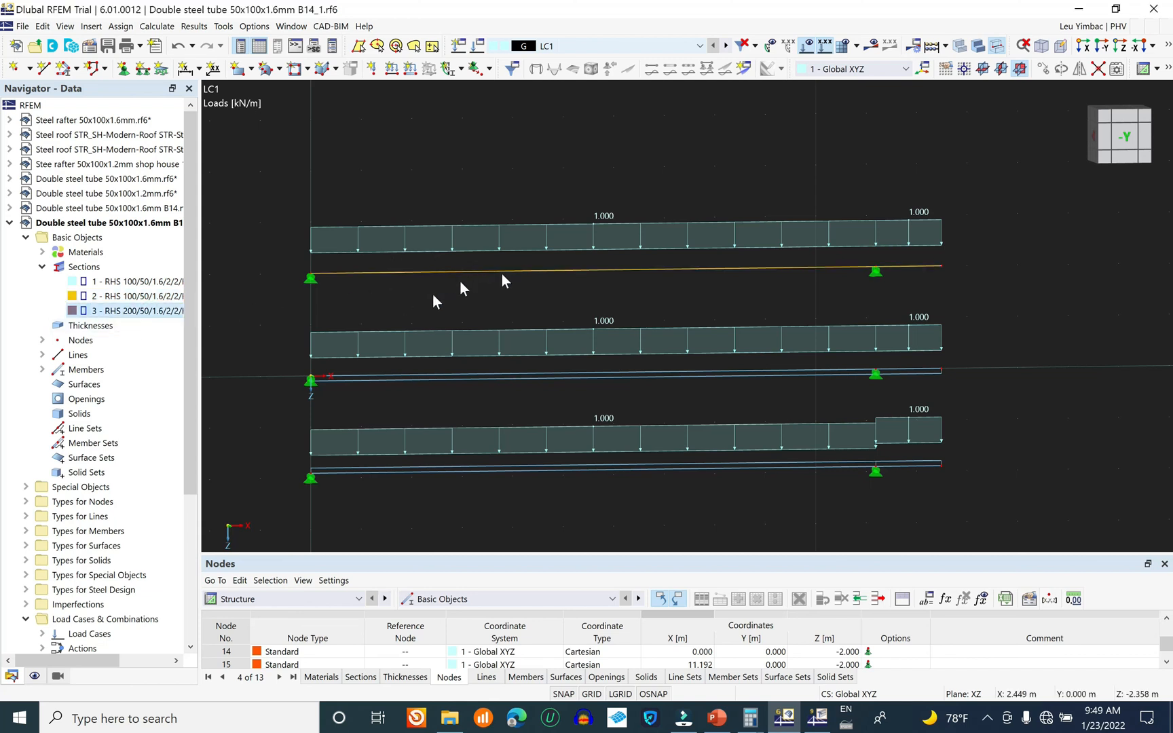
left_click(23, 26)
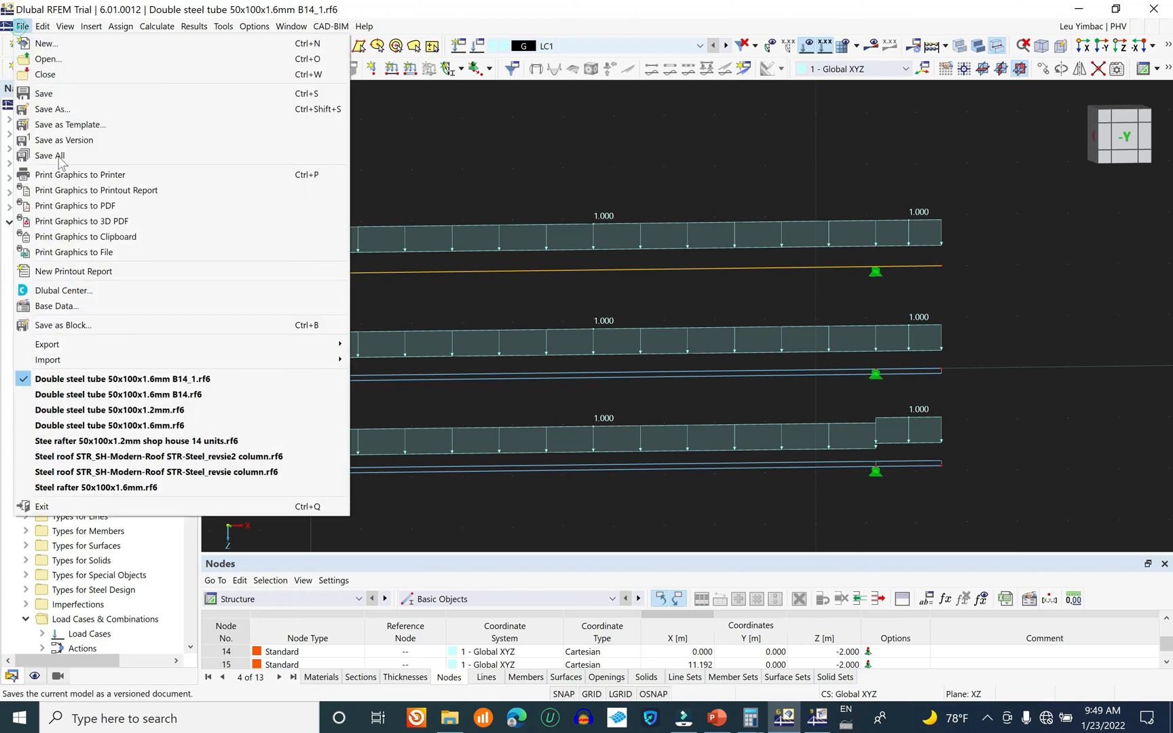
left_click(66, 96)
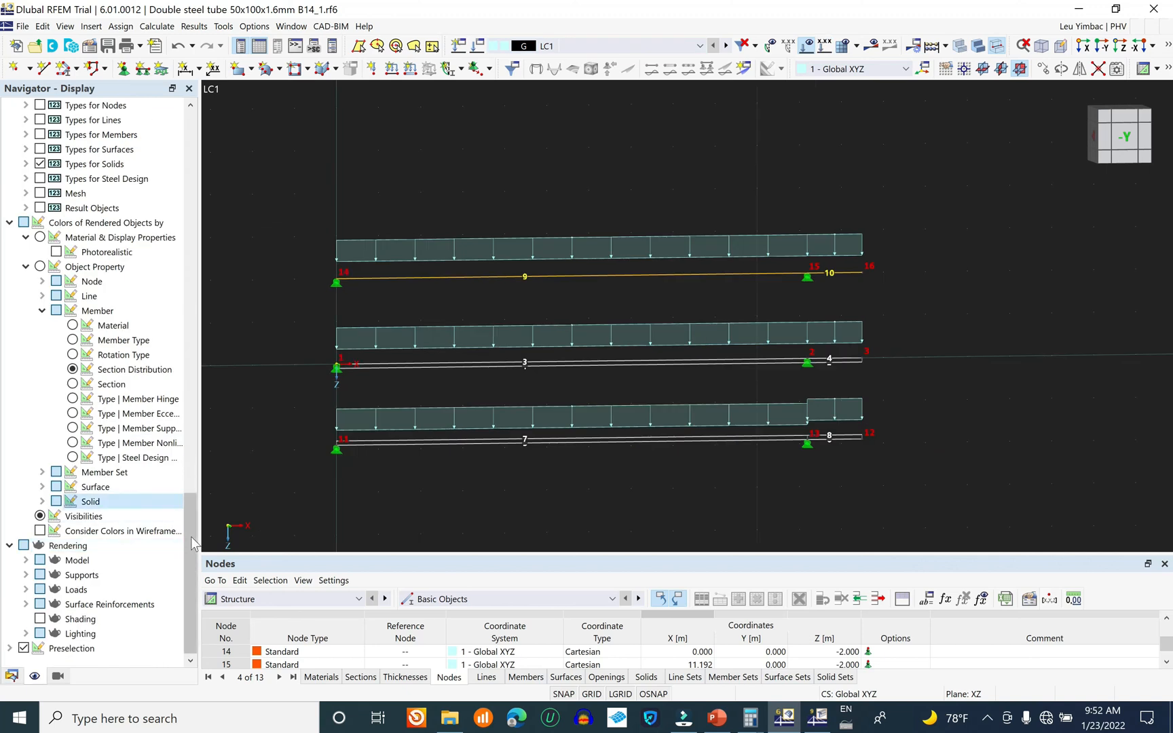
- Turn on the section name labels for the members in the model display settings
scroll(136, 475, "up", 3)
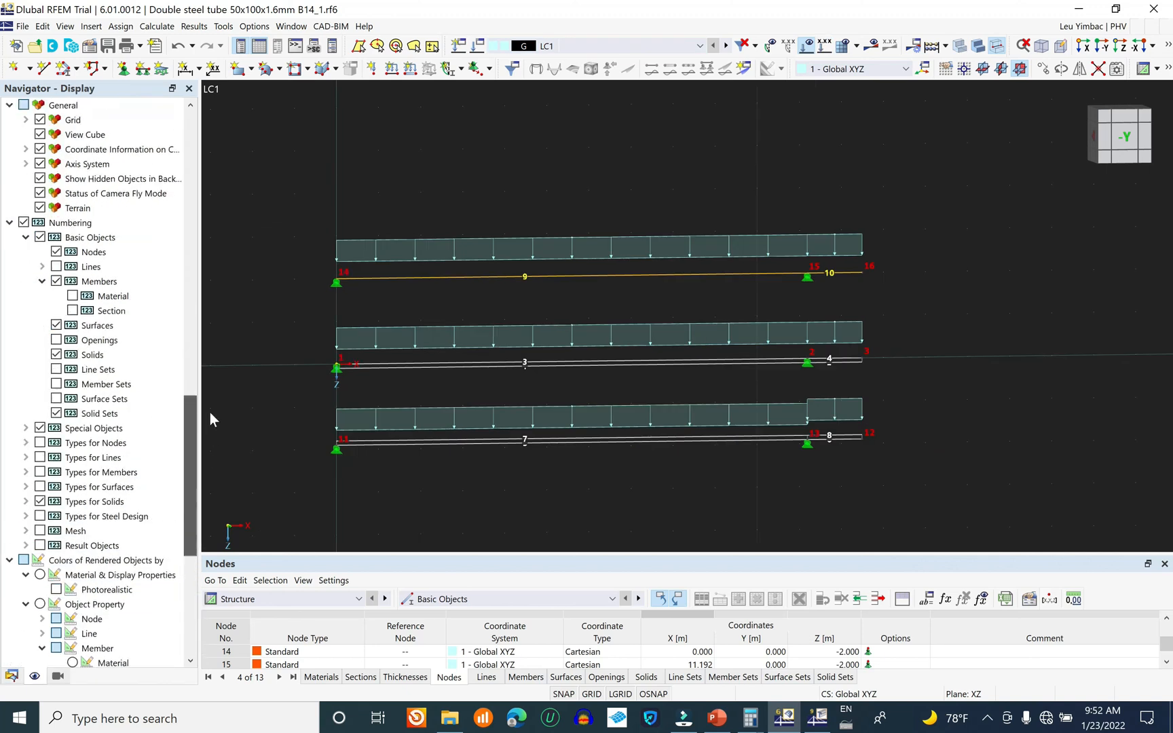
left_click_drag(210, 413, 184, 207)
scroll(182, 169, "up", 1)
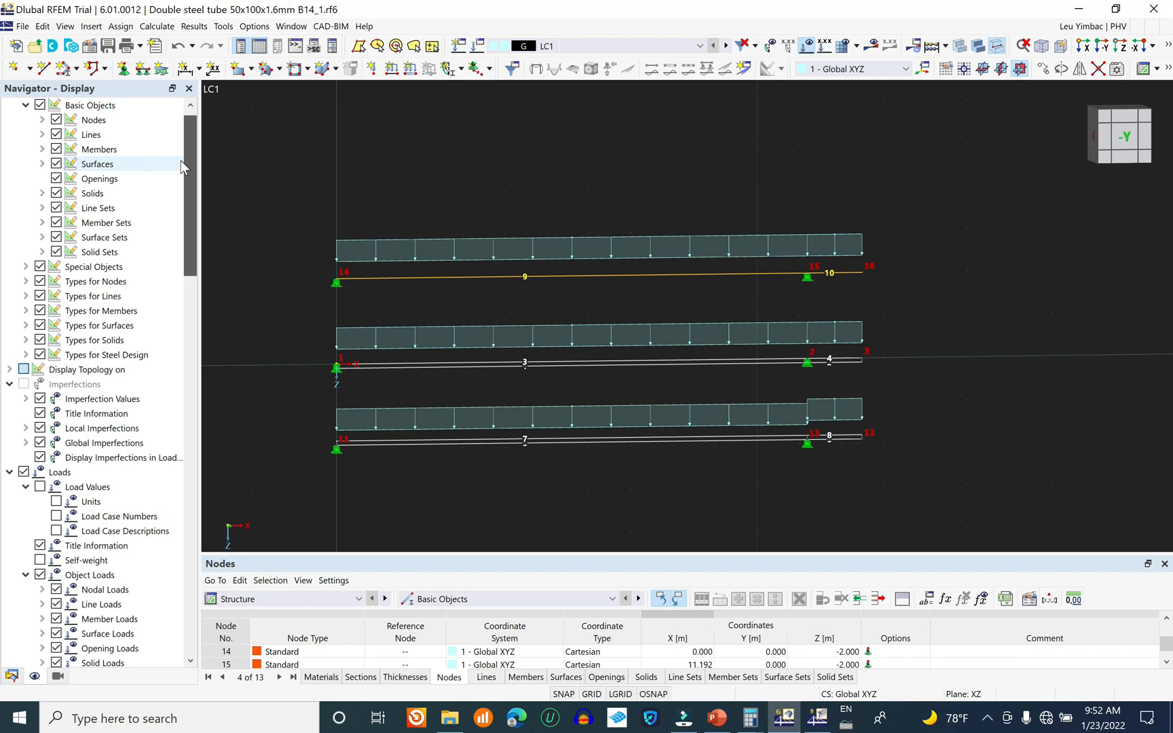
left_click(42, 149)
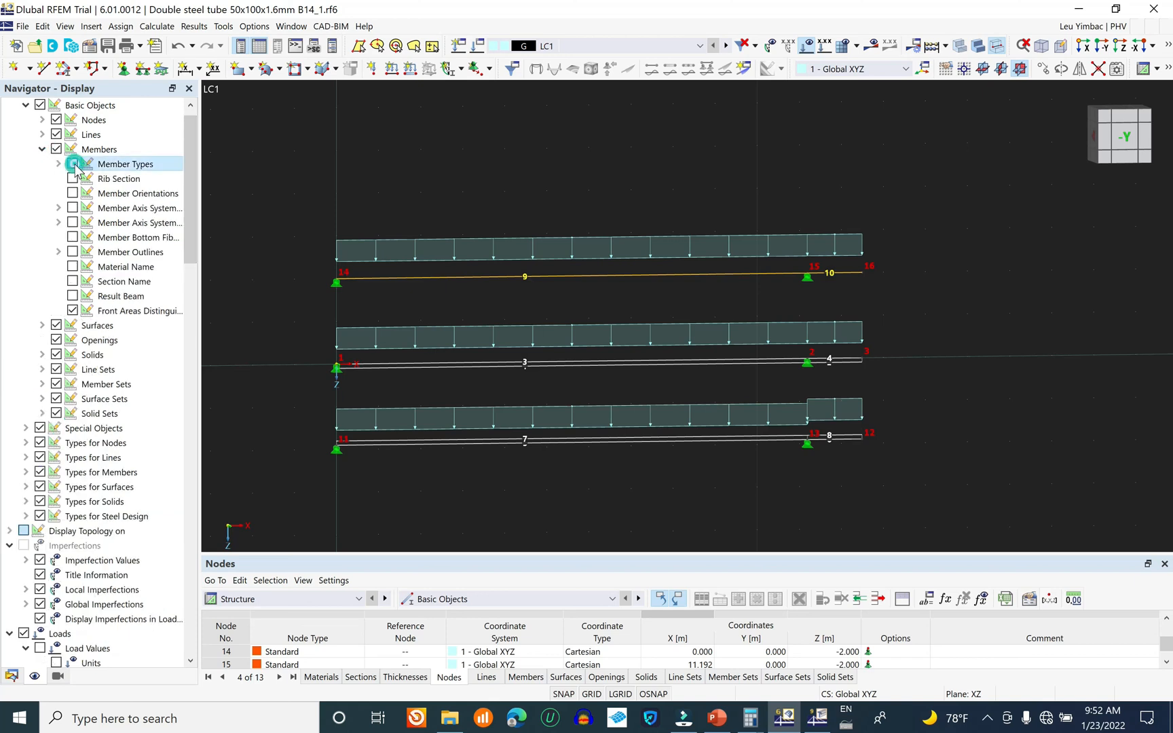
left_click(72, 311)
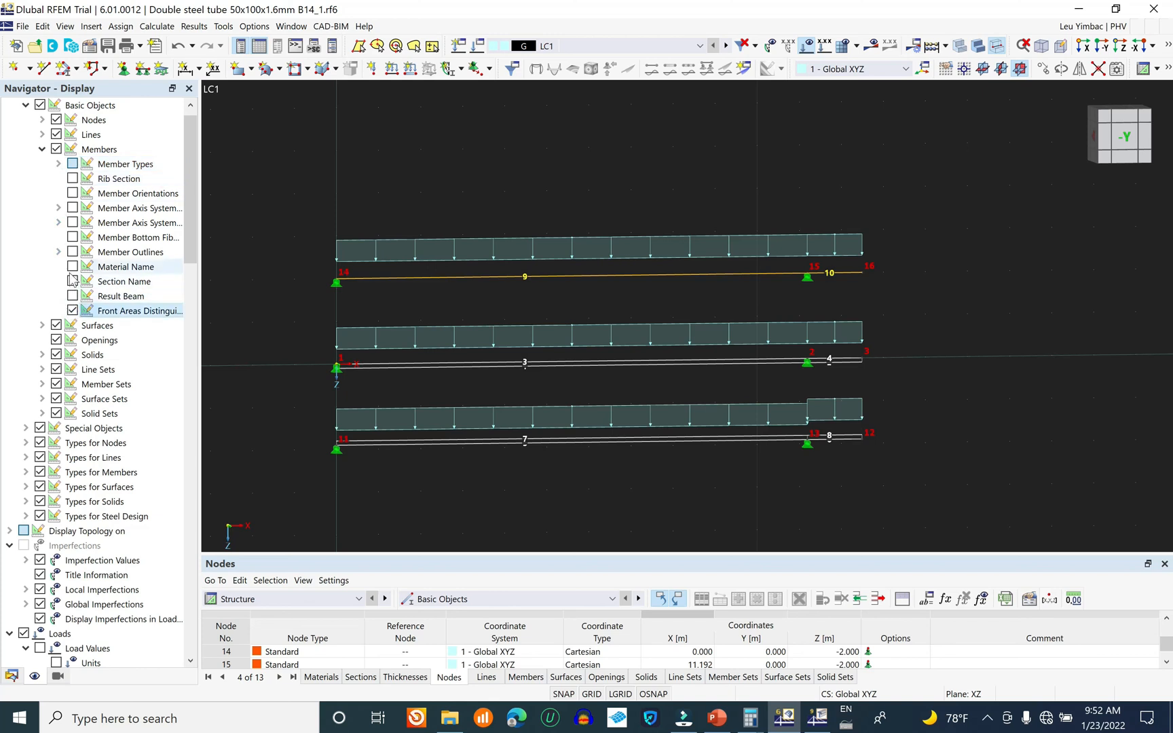
left_click(73, 281)
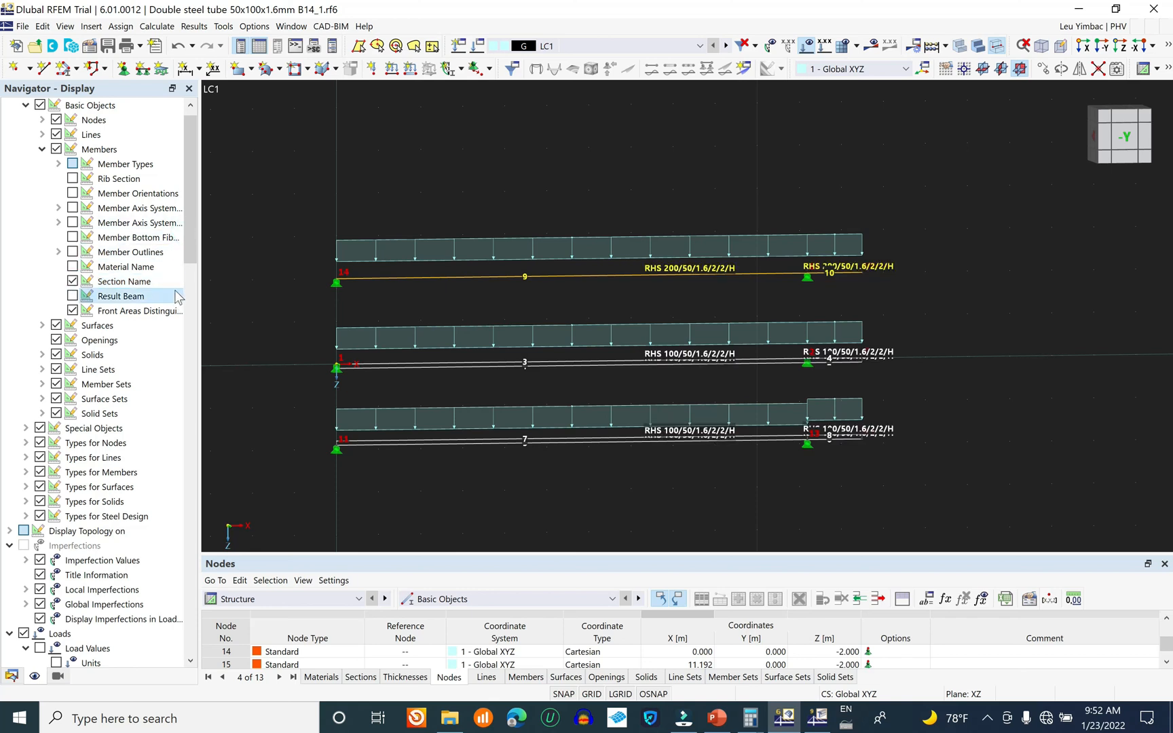
- Set rendered object colours to follow object property, with Material as the criterion for members
left_click_drag(191, 235, 166, 522)
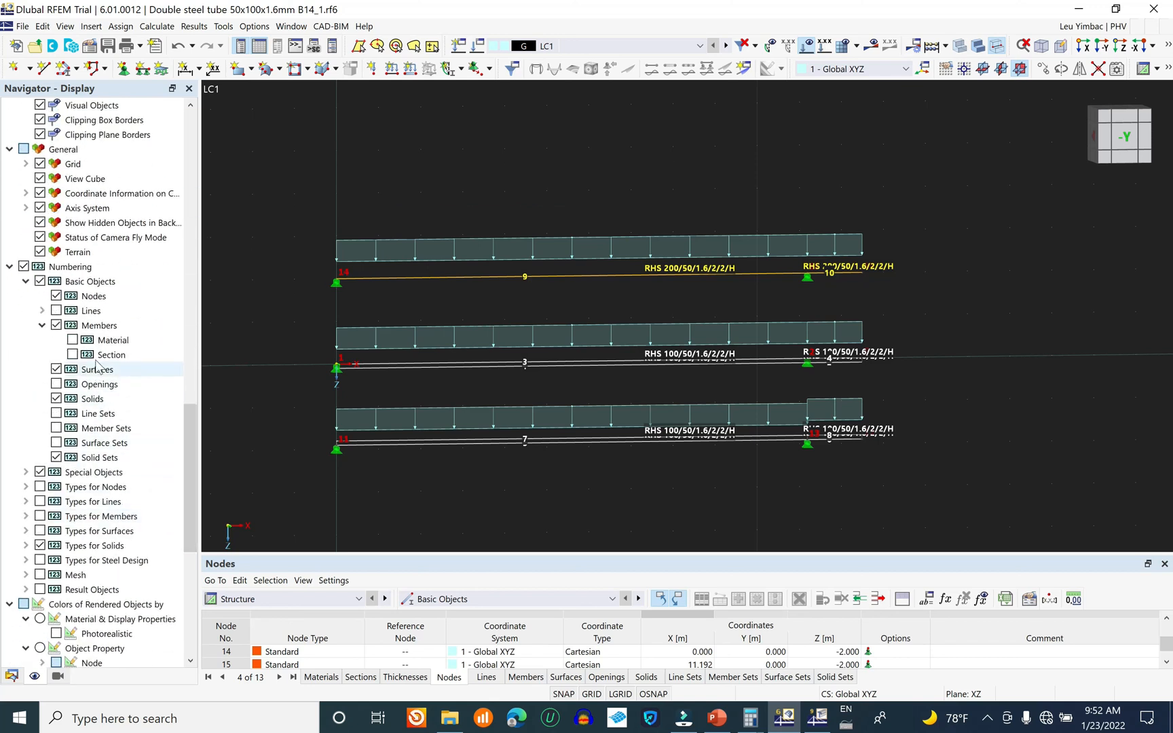
scroll(101, 522, "down", 5)
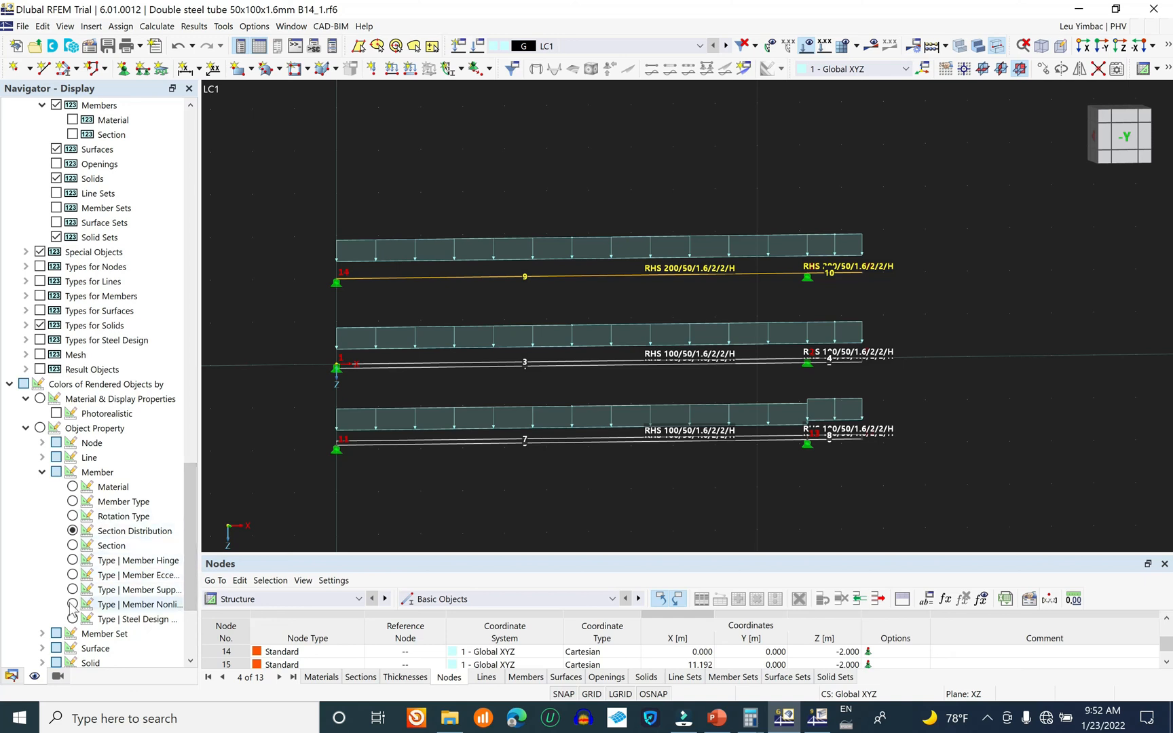
left_click(72, 546)
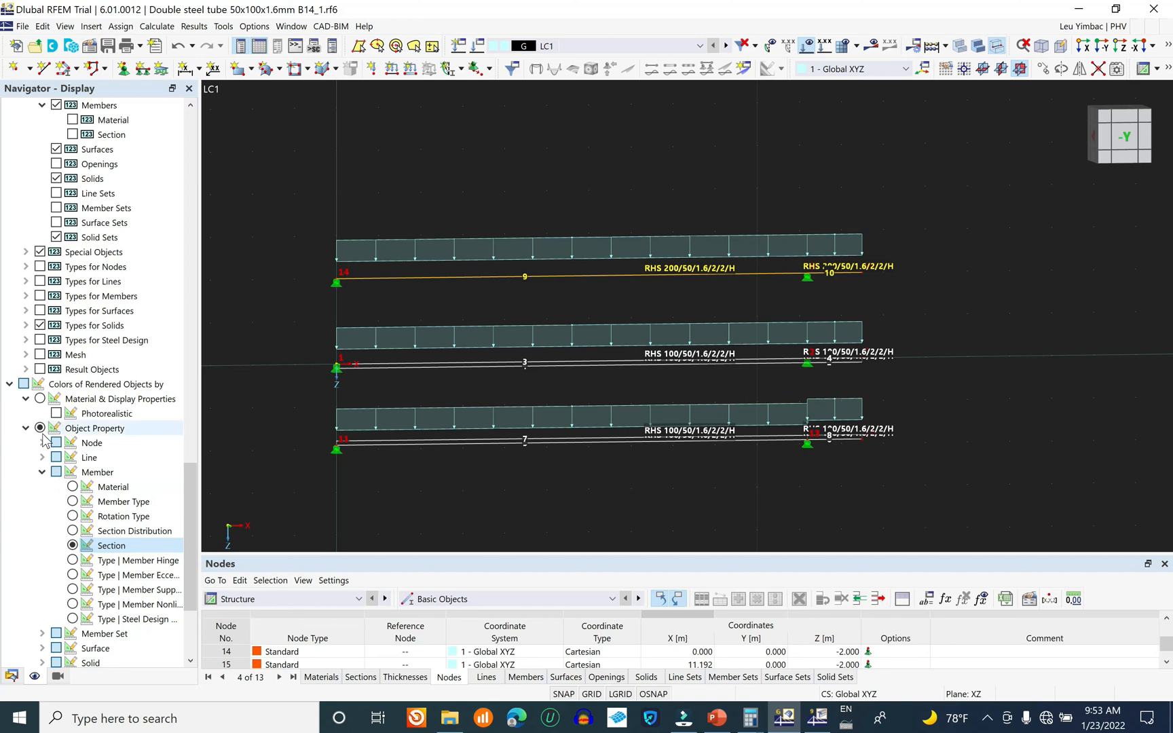
left_click(42, 471)
left_click(42, 471)
left_click(73, 487)
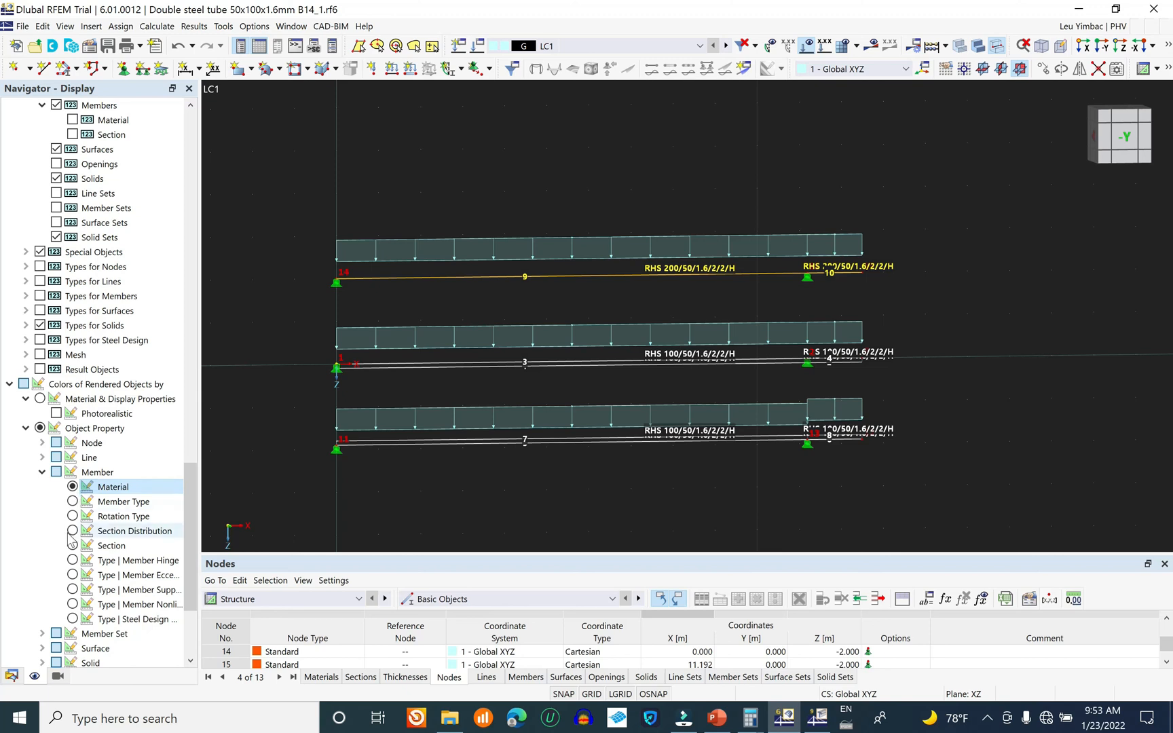
- Toggle the members' section name labels off and on, and examine the labels along all three tube arrangements
left_click_drag(195, 461, 195, 112)
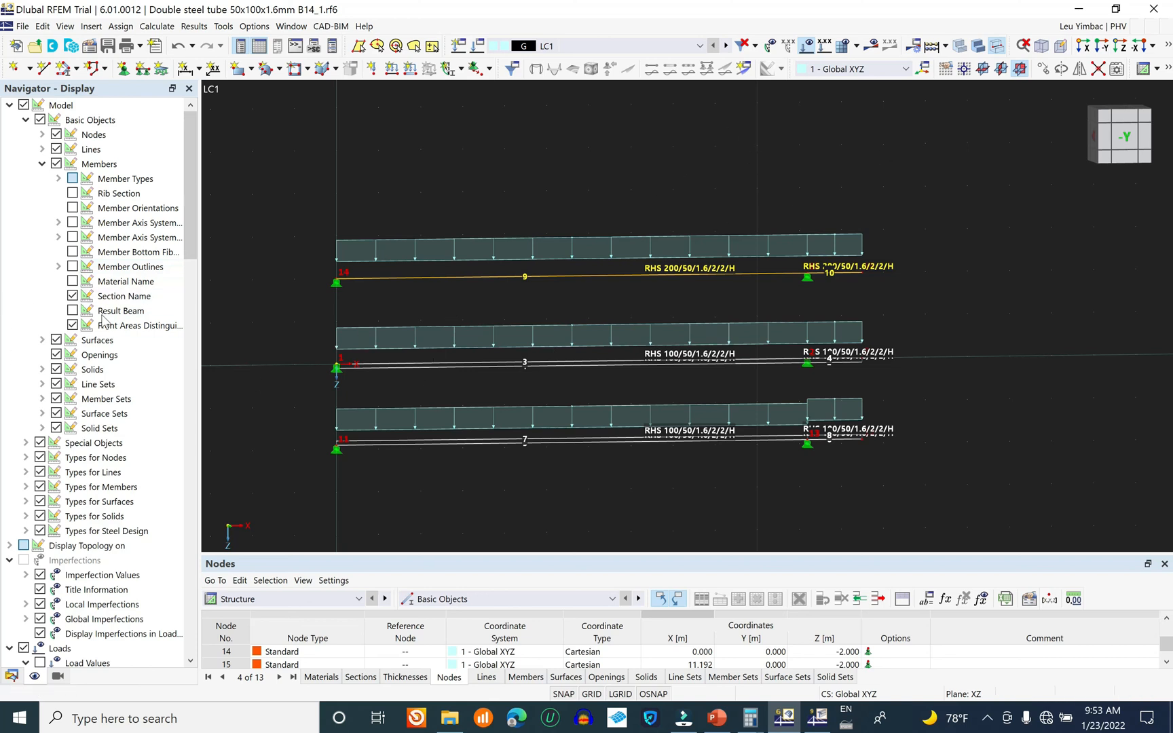
left_click(72, 296)
left_click(73, 297)
scroll(788, 287, "up", 1)
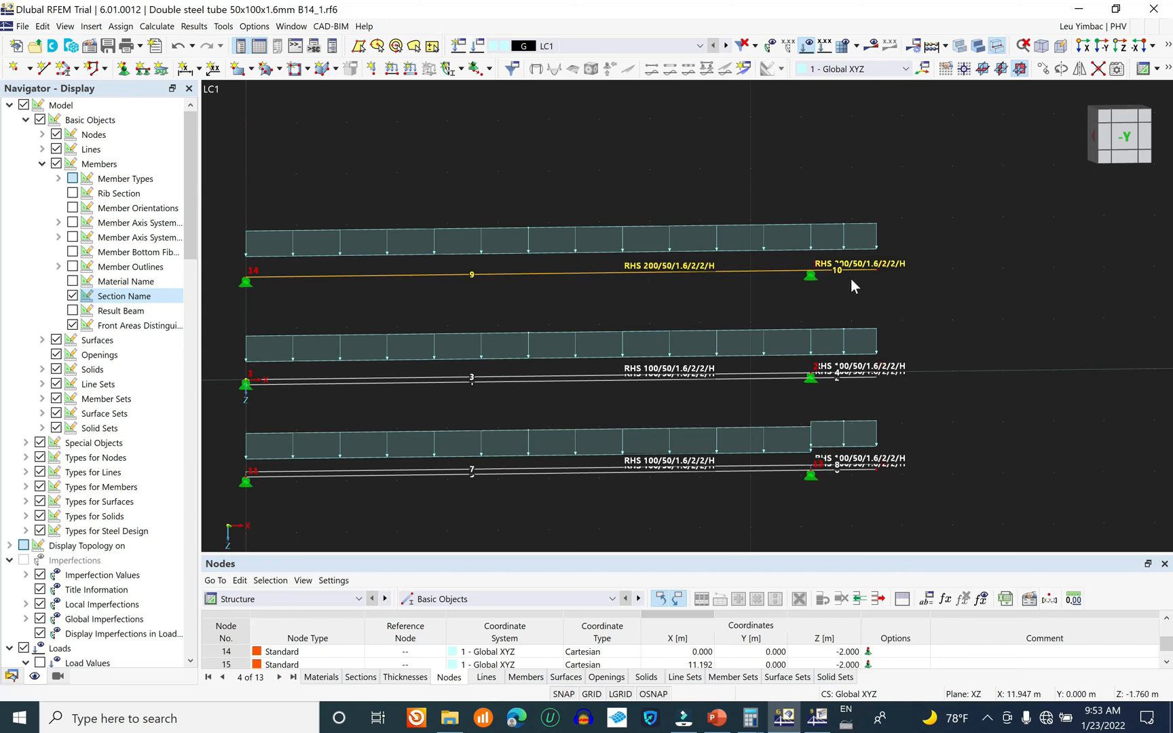
scroll(851, 278, "up", 4)
scroll(834, 251, "down", 1)
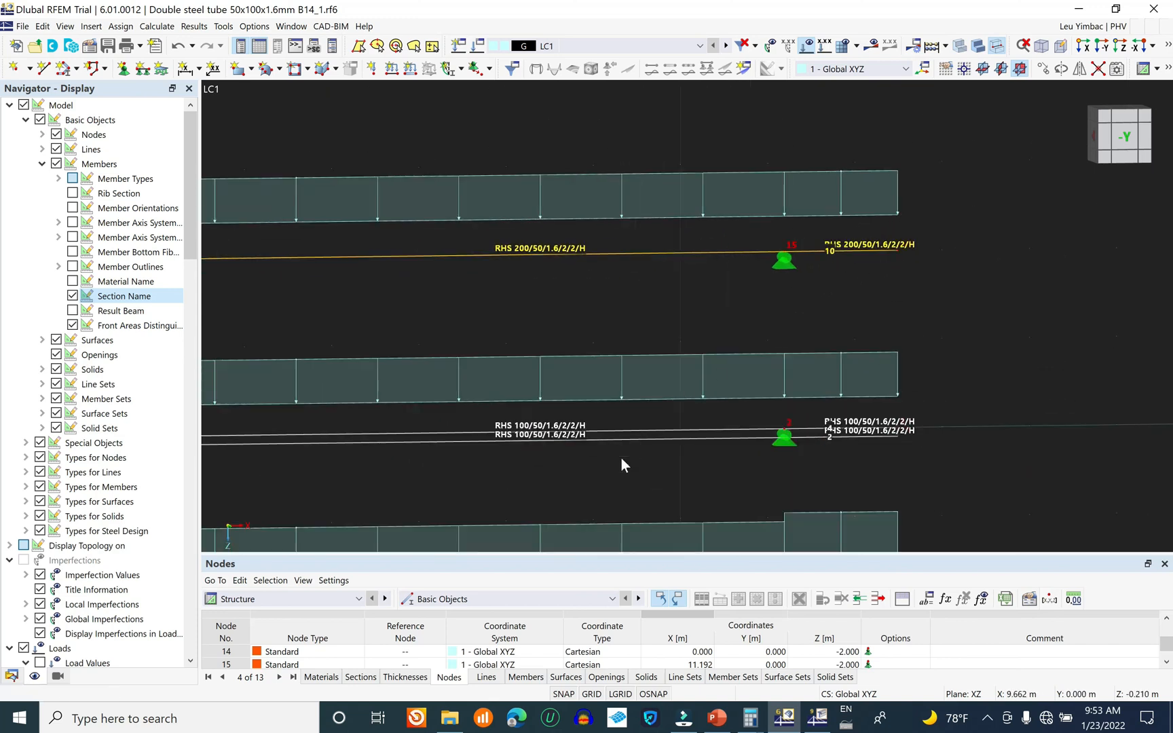
middle_click_drag(721, 264, 833, 59)
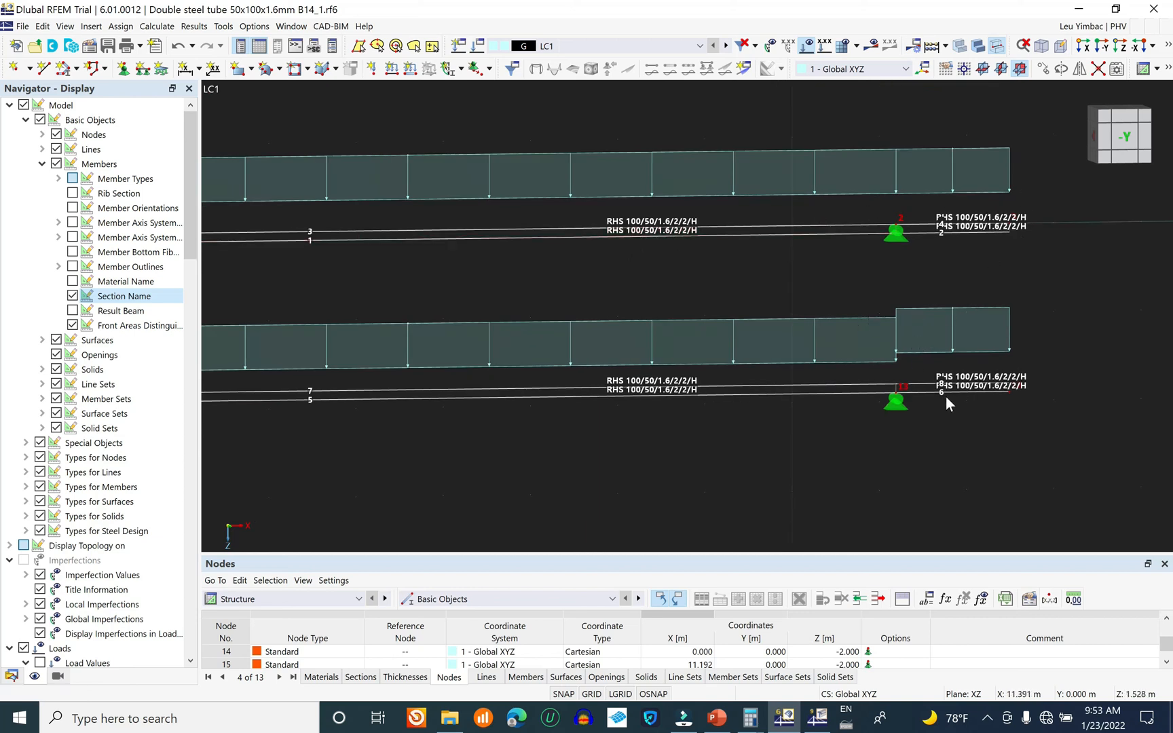
scroll(946, 397, "down", 3)
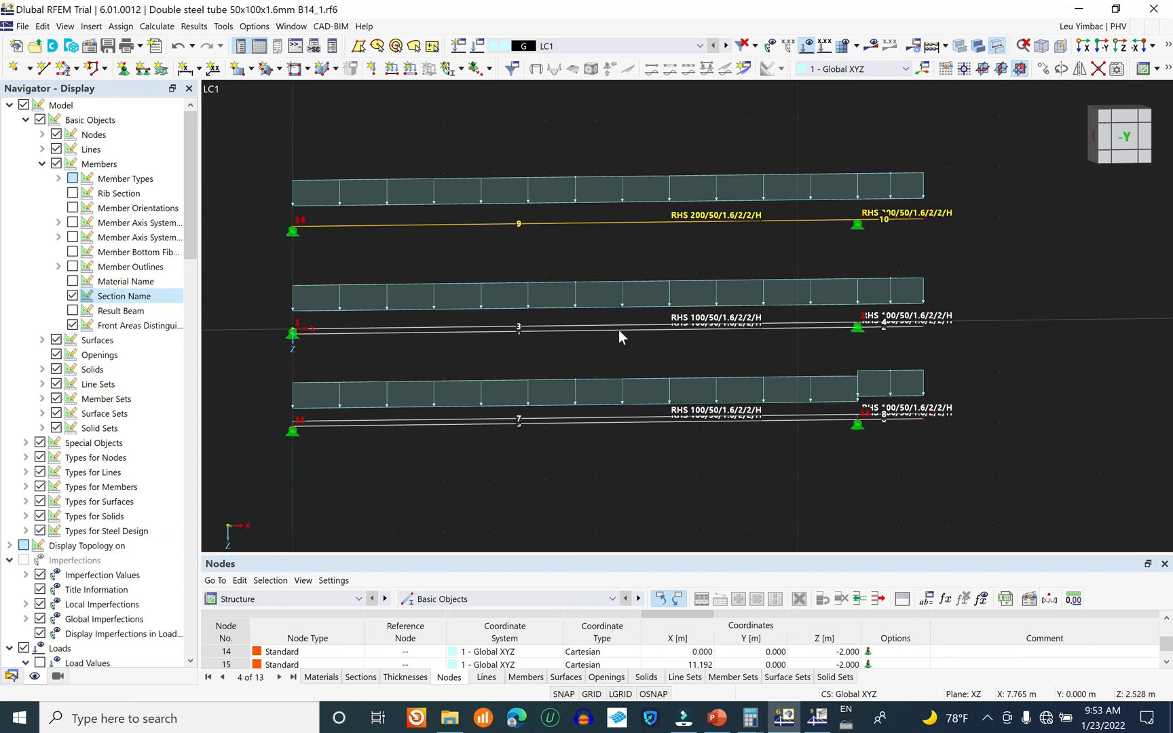
- Show the load values on the members and run a plausibility check of the model
left_click(807, 45)
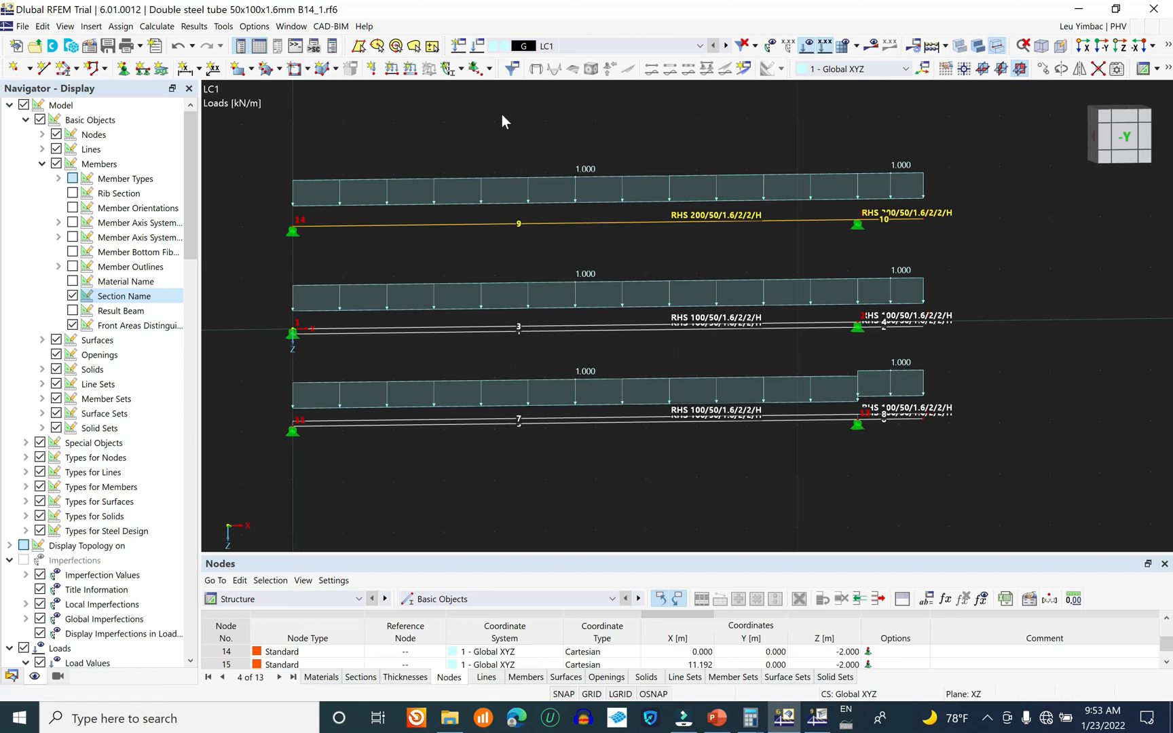
left_click(223, 26)
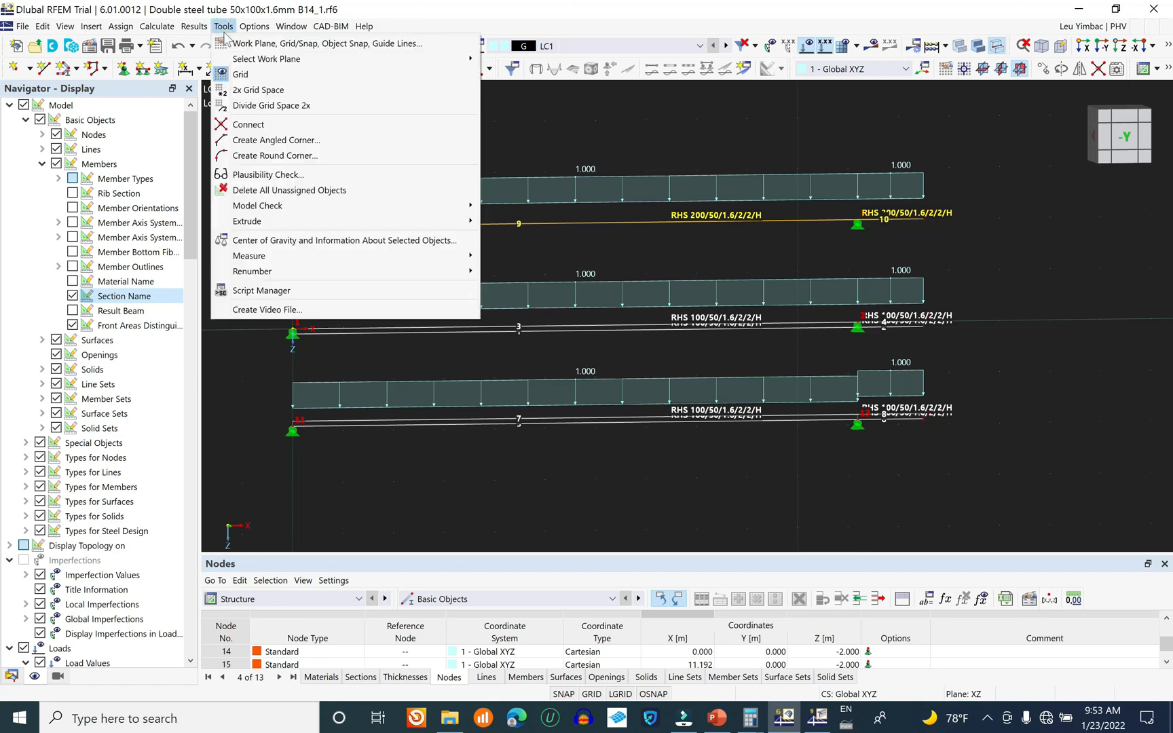
mouse_move(342, 211)
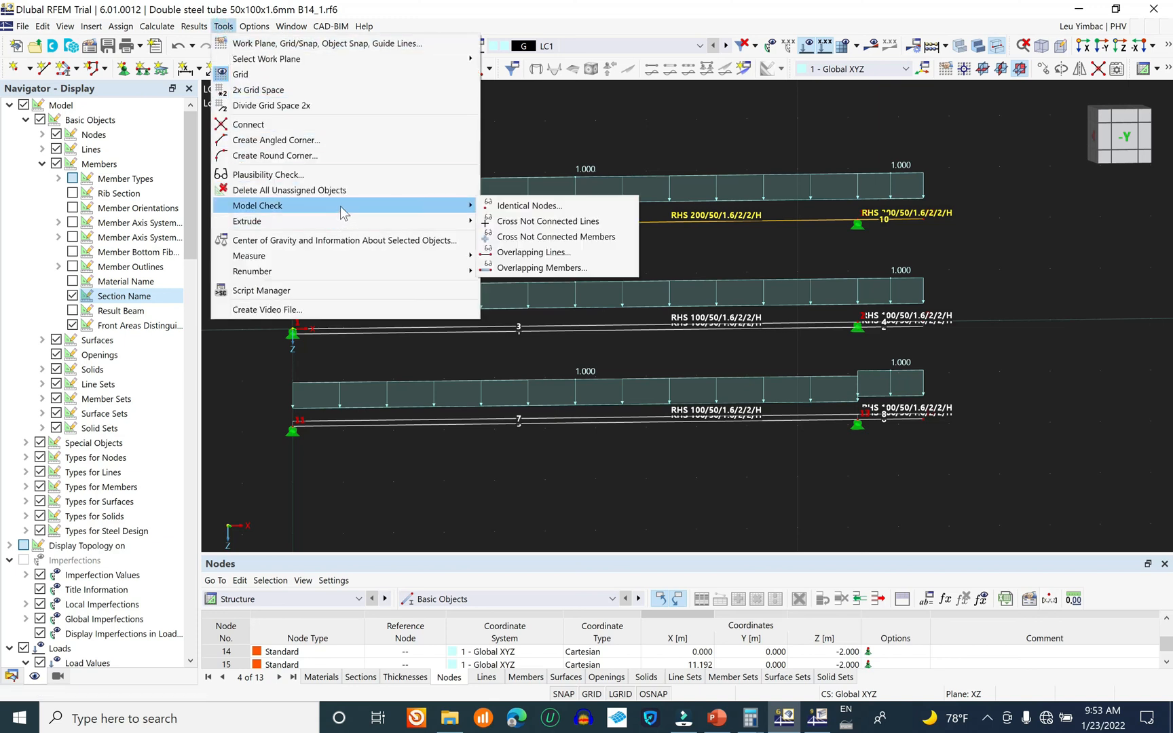
left_click(370, 176)
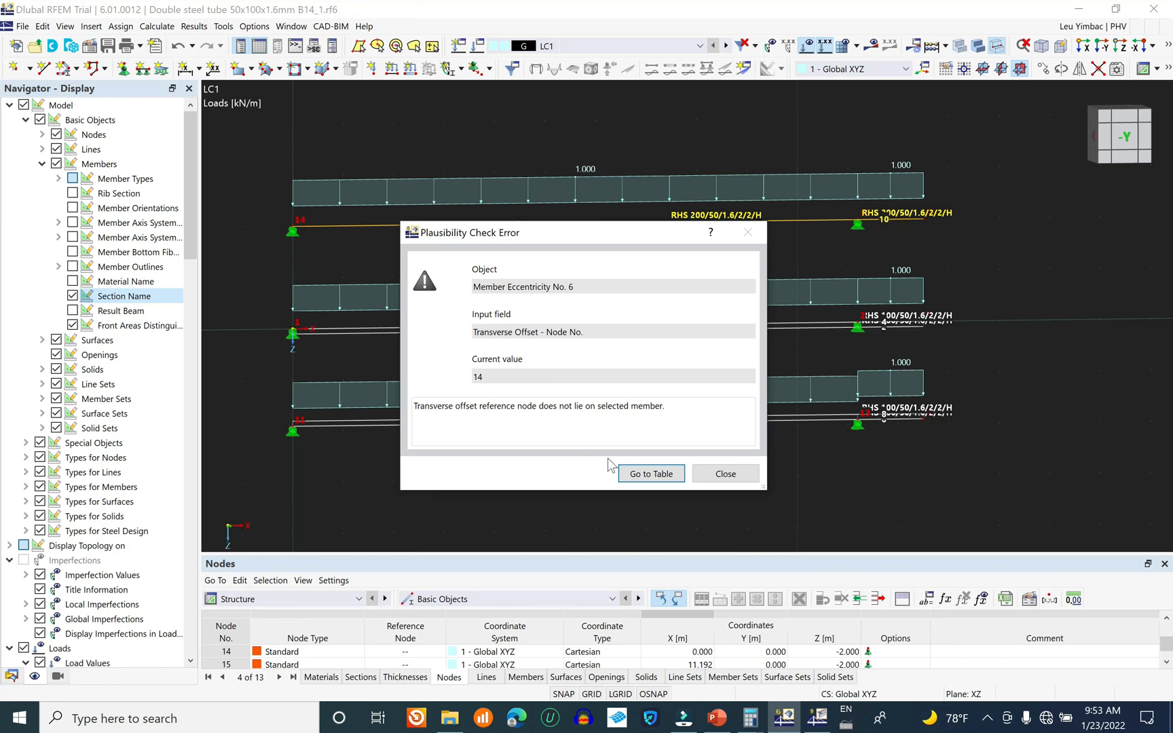
- Go to the flagged member eccentricity in its table and examine the definitions and member assignments of eccentricities 6 and 7
left_click(650, 474)
left_click_drag(581, 551, 611, 412)
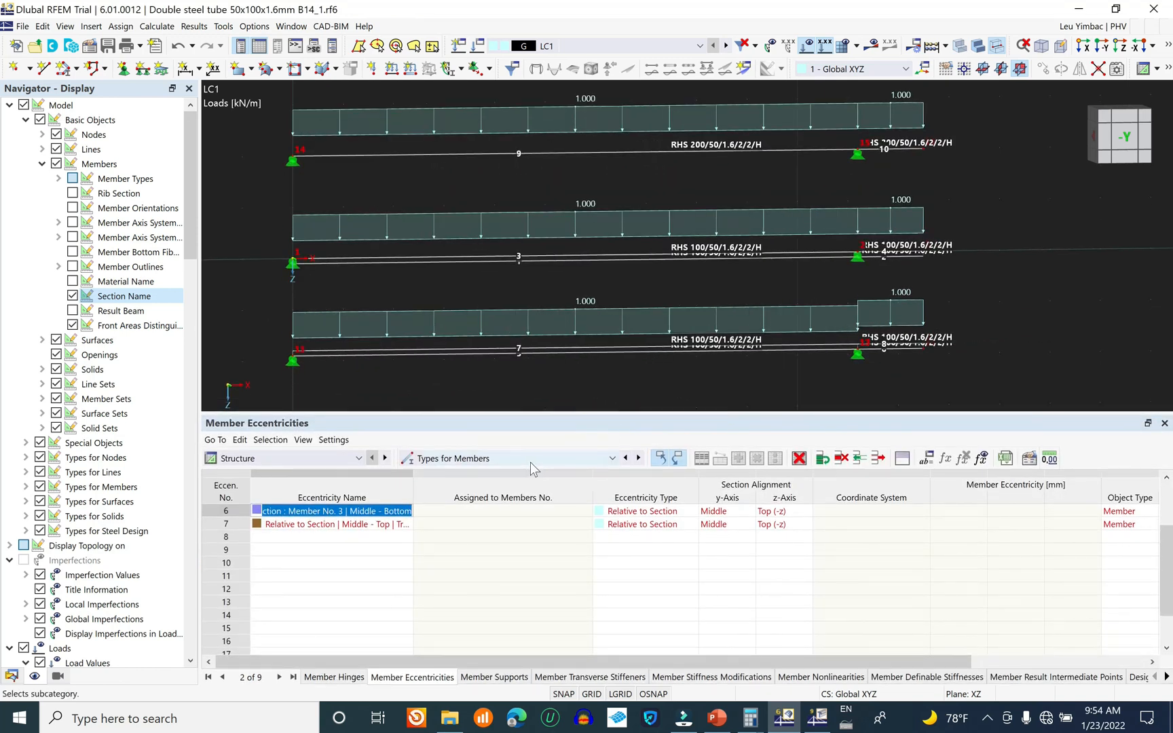
left_click(366, 527)
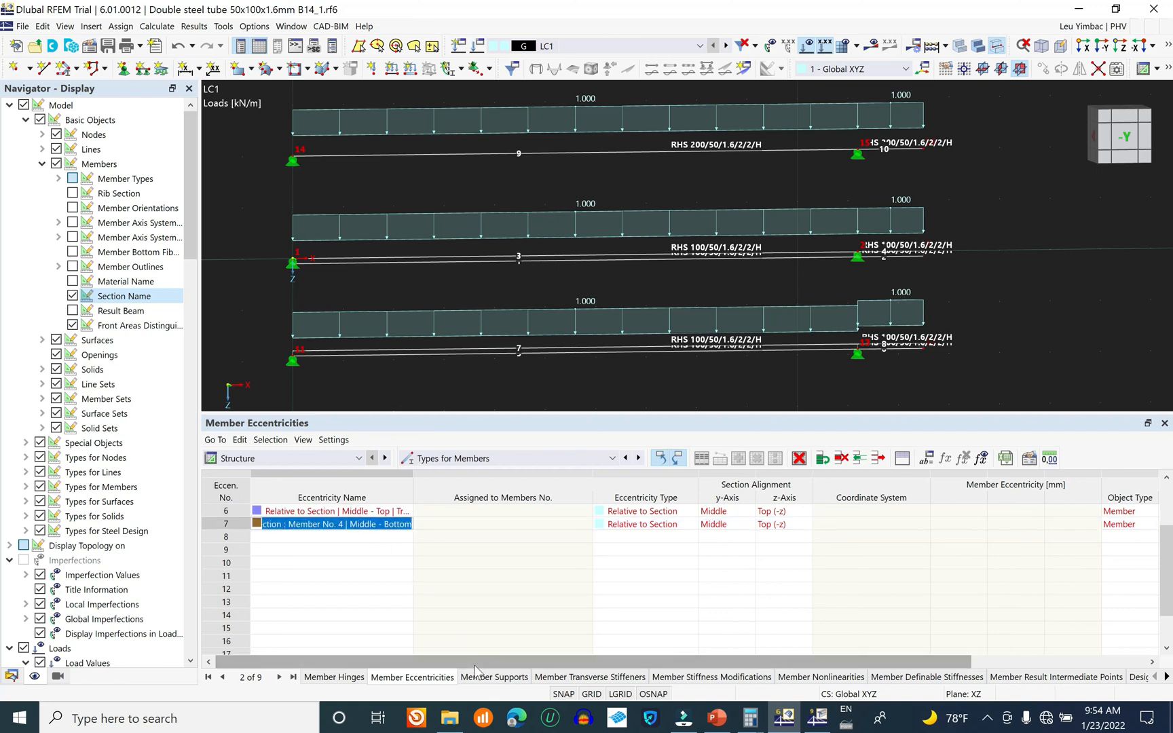
left_click_drag(475, 662, 656, 660)
left_click_drag(729, 666, 348, 706)
left_click(474, 512)
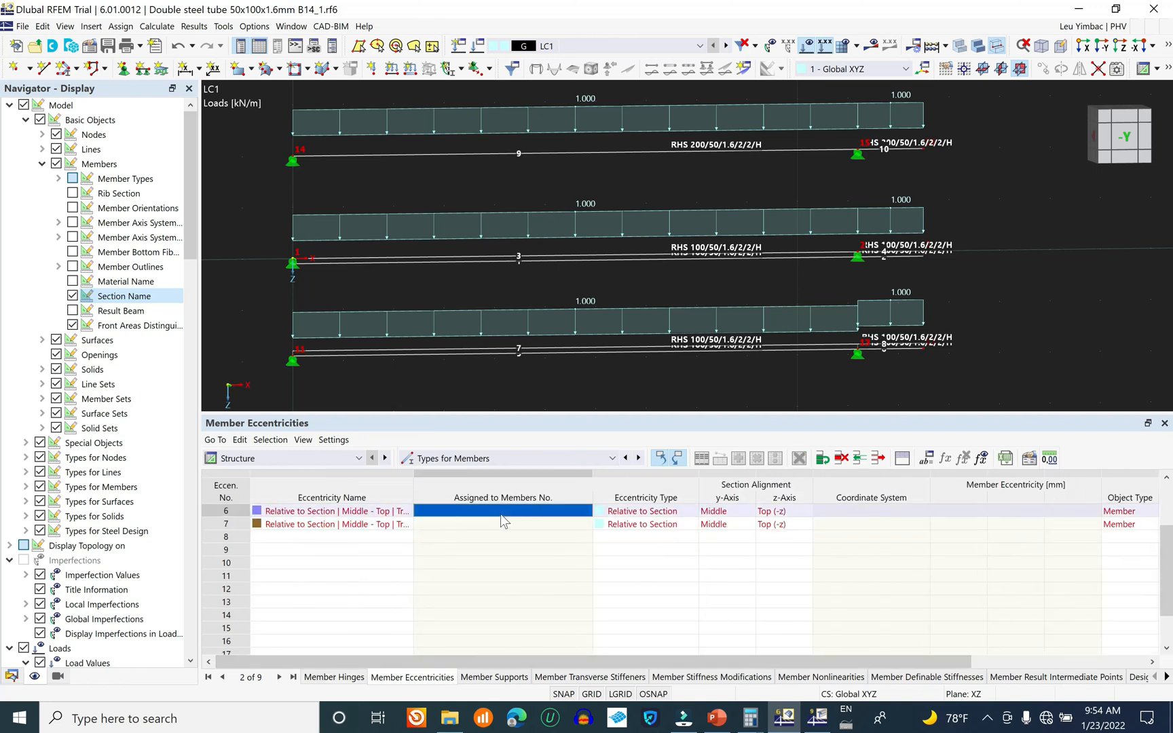
left_click_drag(690, 444, 687, 586)
- Check the model for overlapping members and overlapping lines
left_click(224, 26)
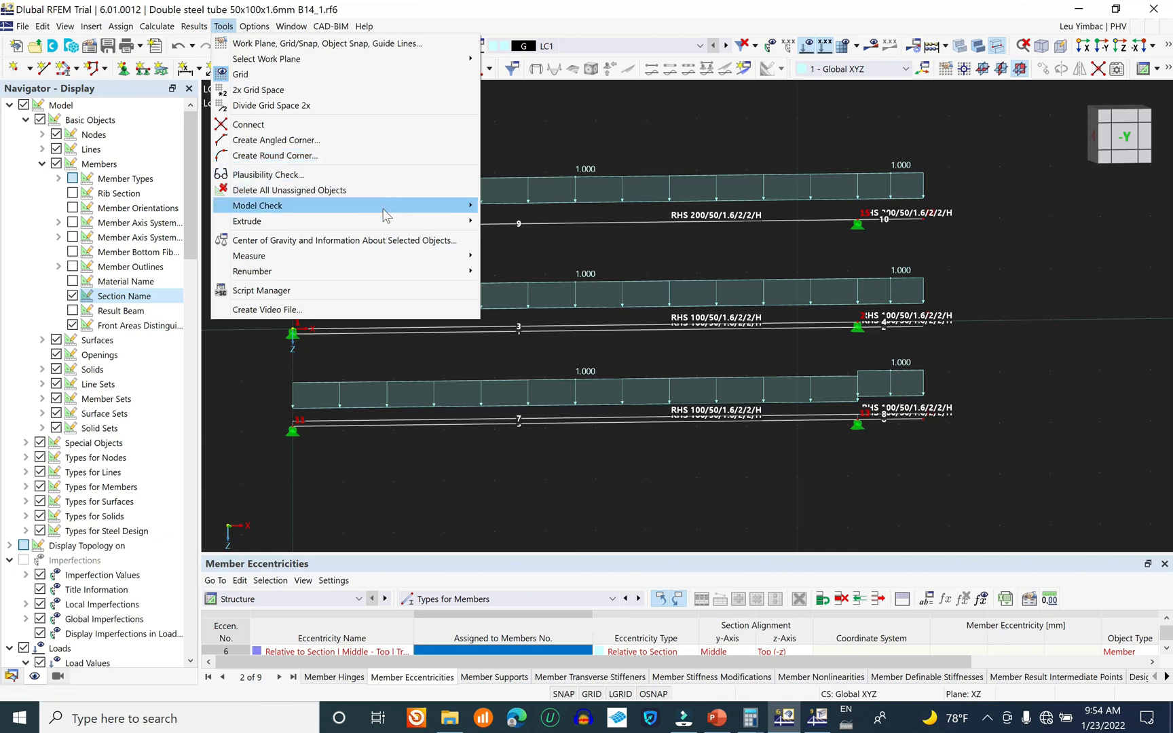
mouse_move(394, 206)
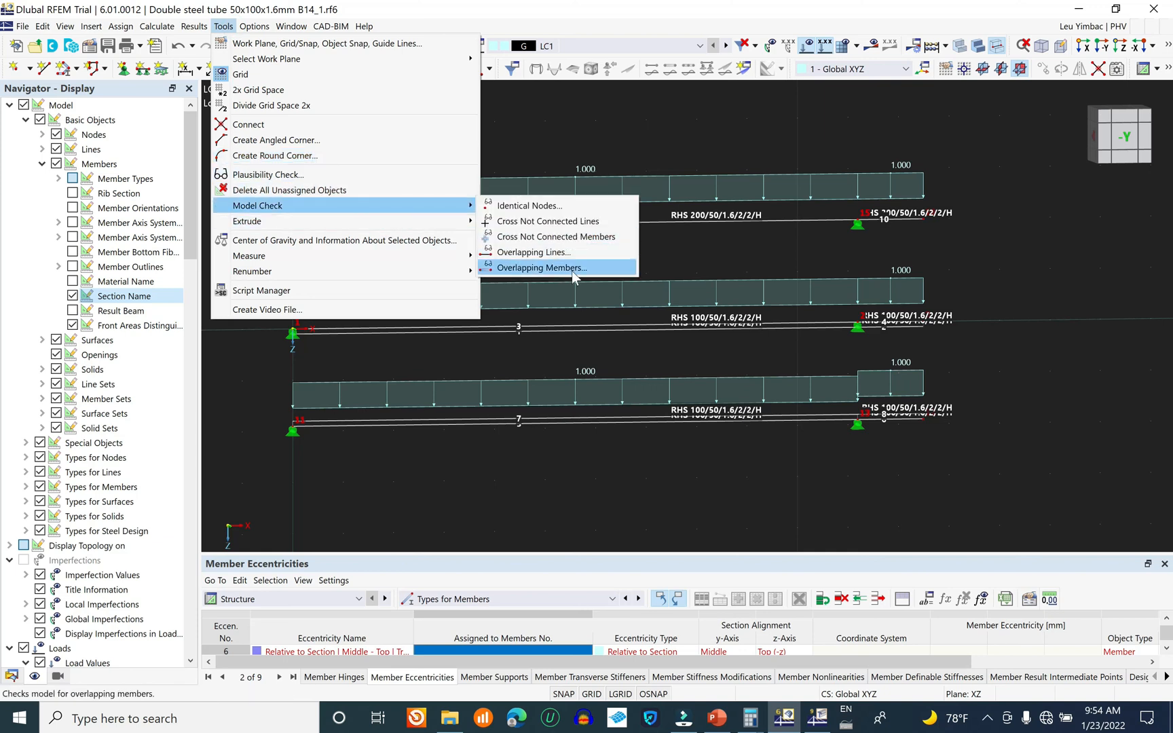
left_click(577, 269)
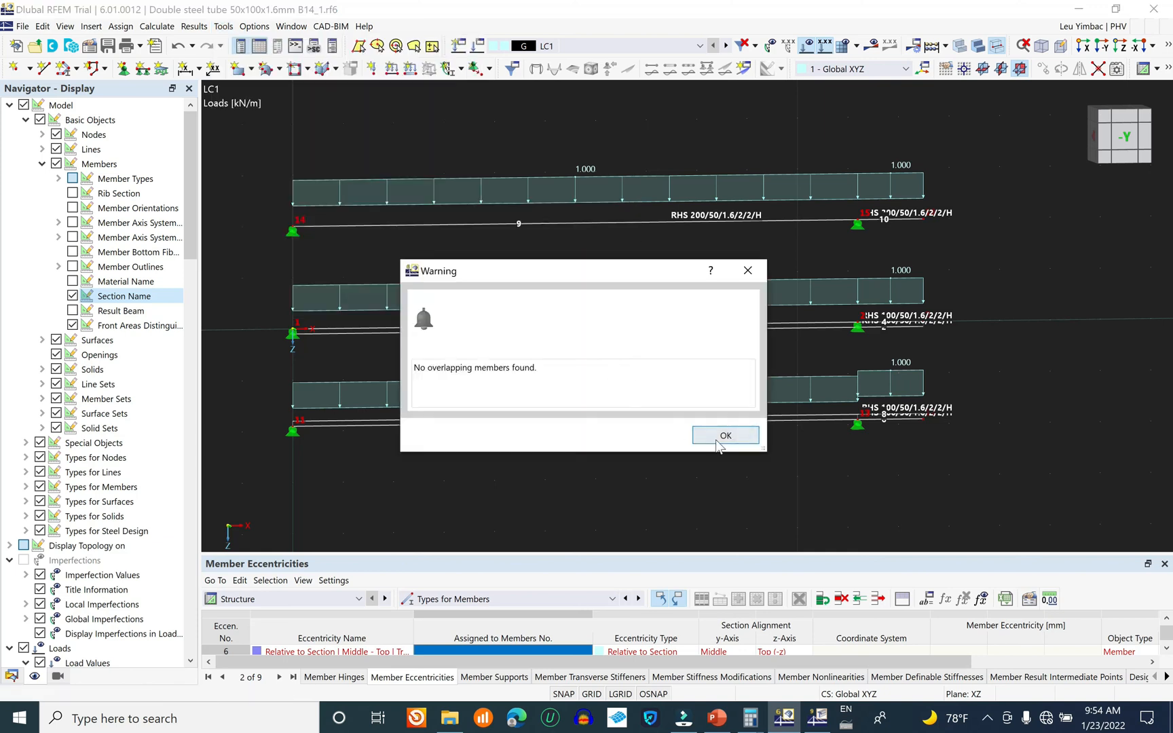
left_click(720, 436)
left_click(223, 26)
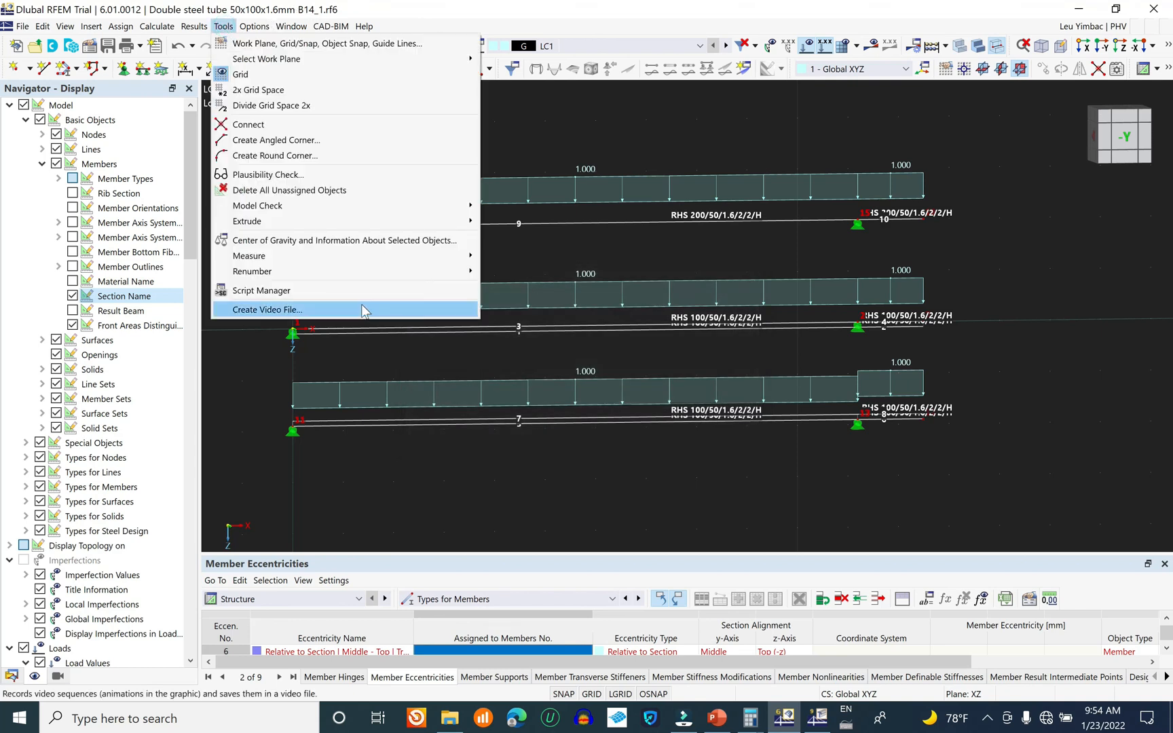
mouse_move(424, 207)
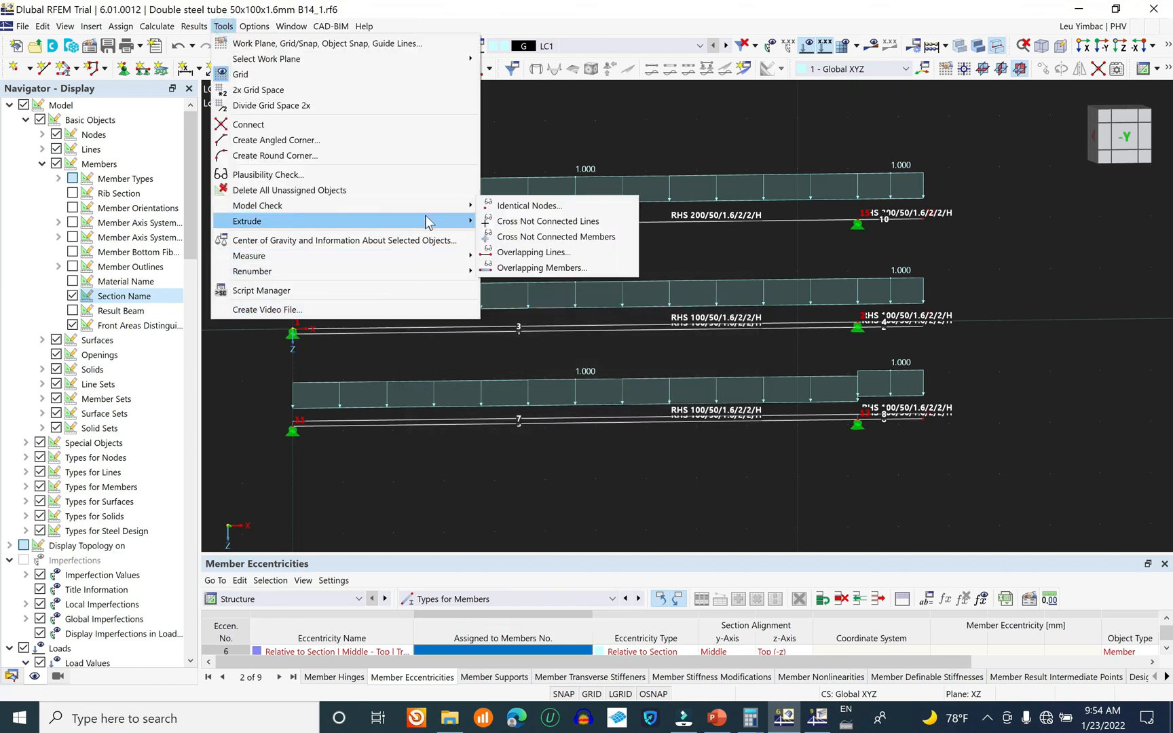
left_click(563, 252)
left_click(724, 438)
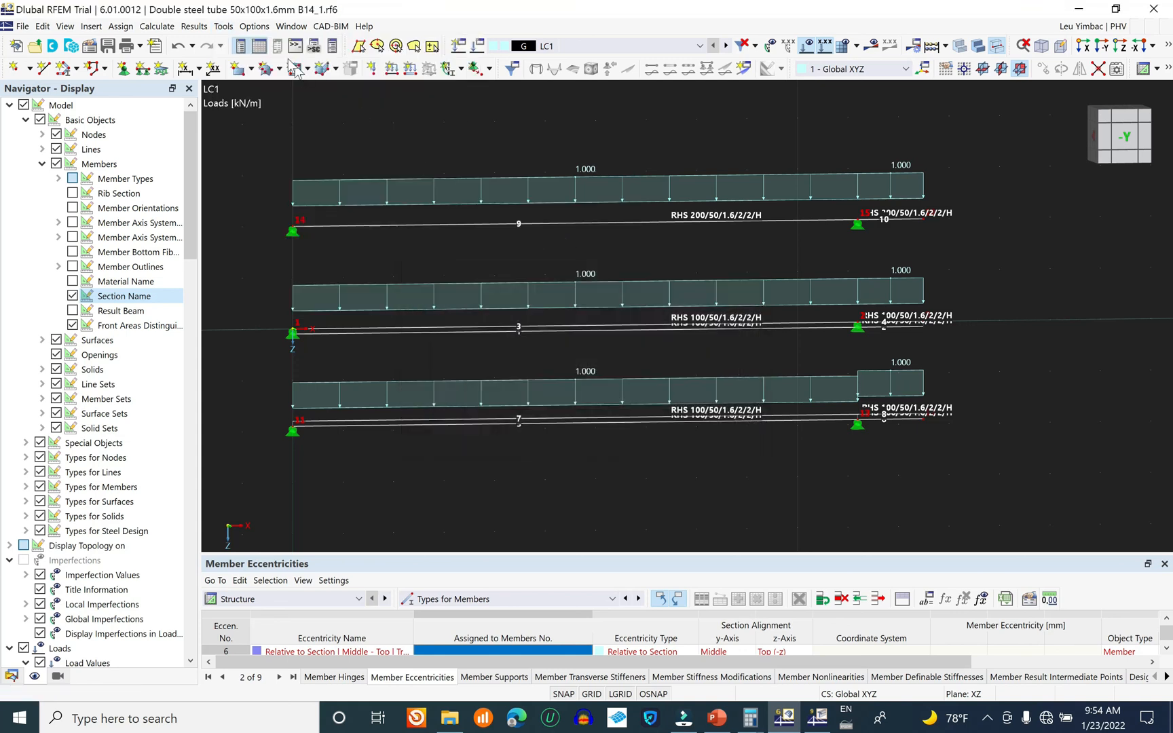
- Check the model for identical nodes
left_click(224, 26)
mouse_move(319, 207)
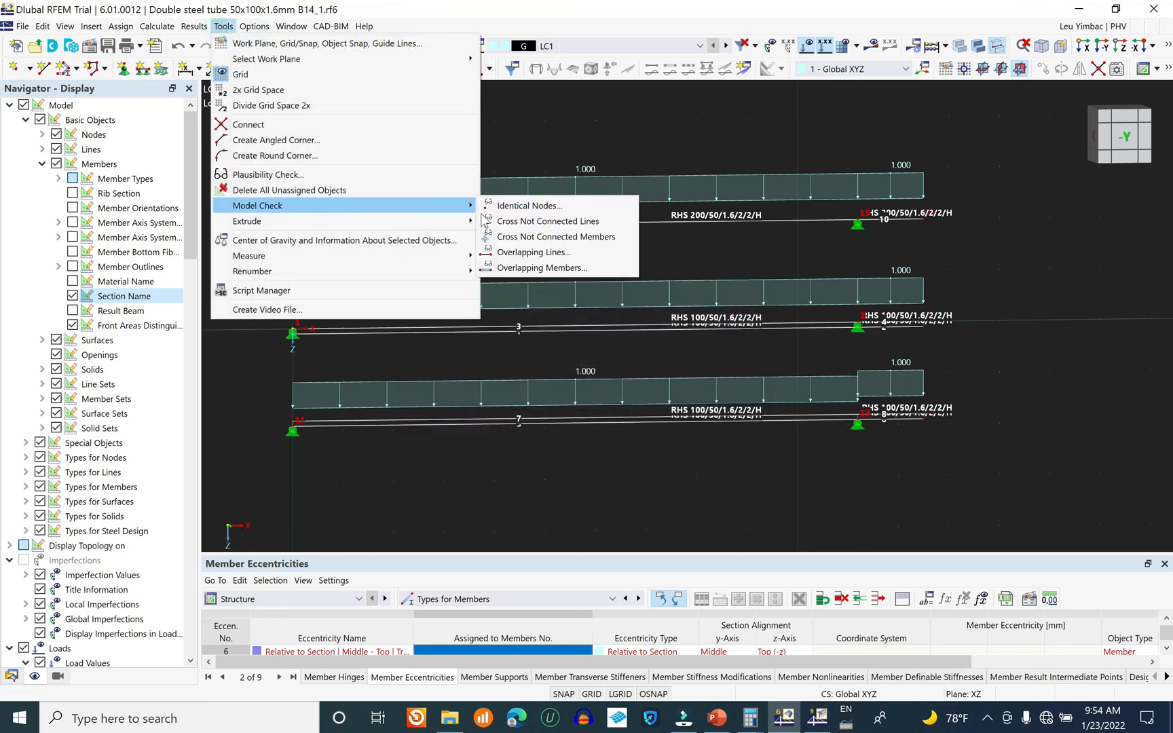
left_click(580, 205)
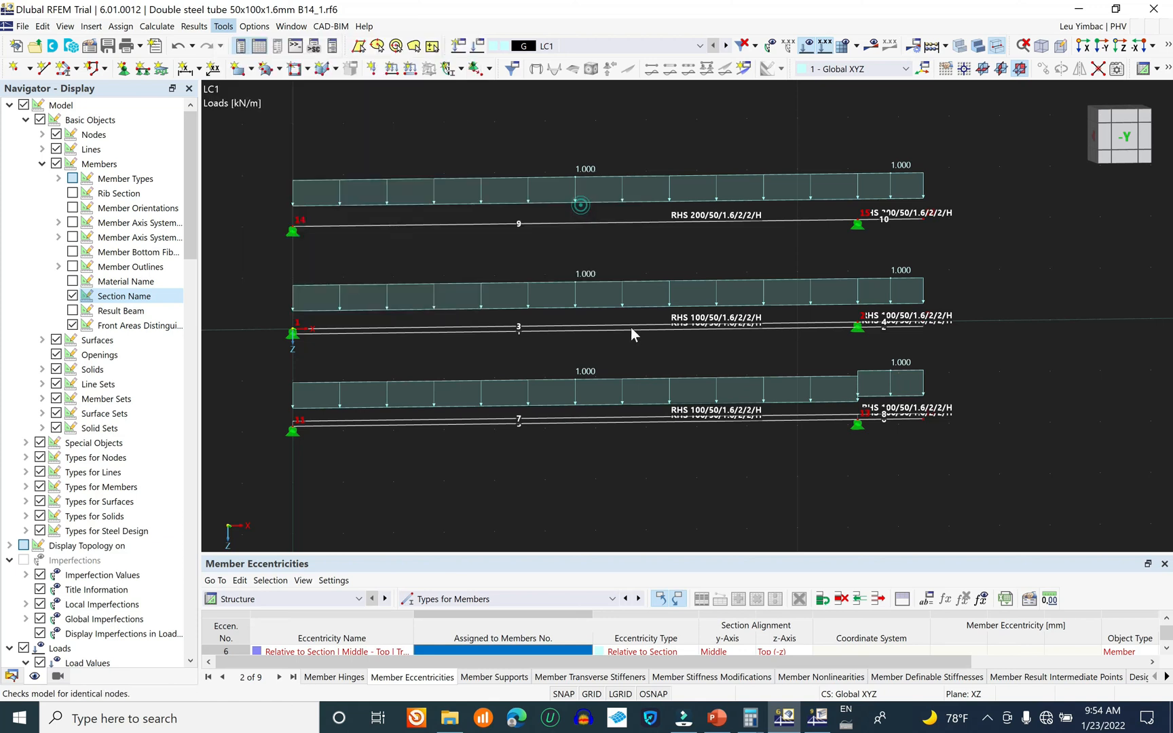
left_click(614, 513)
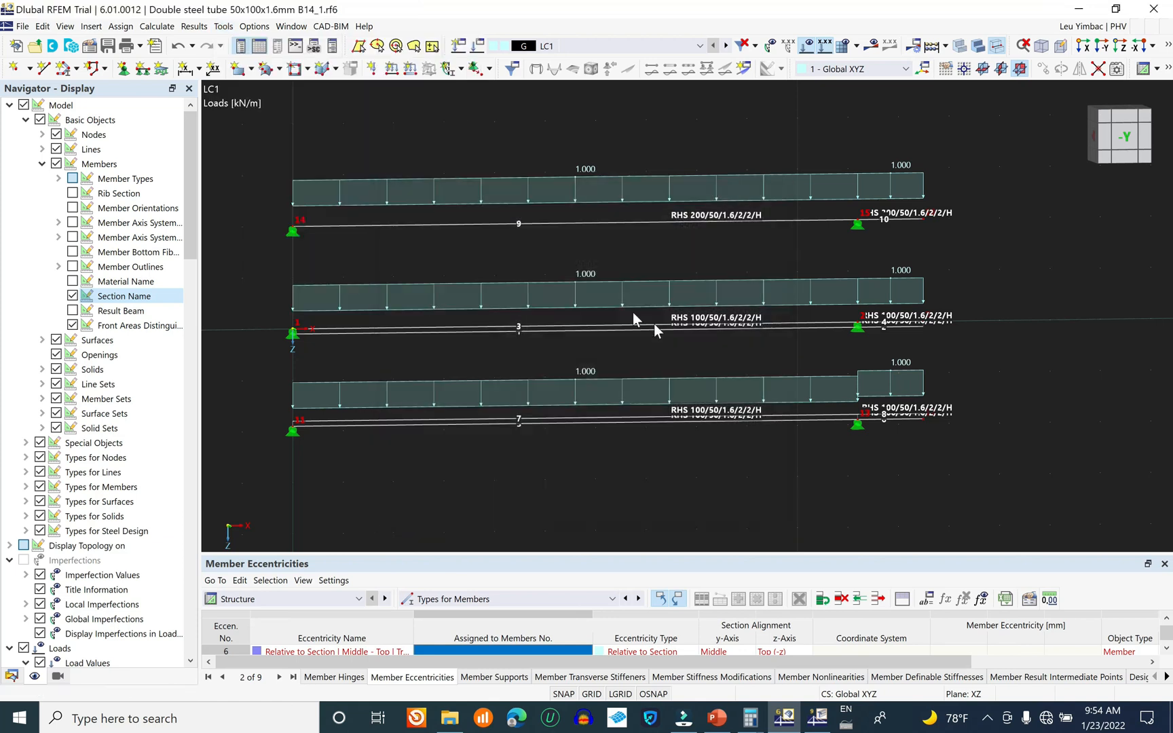
- Run the model's calculation to produce the static analysis results
left_click(157, 27)
left_click(199, 60)
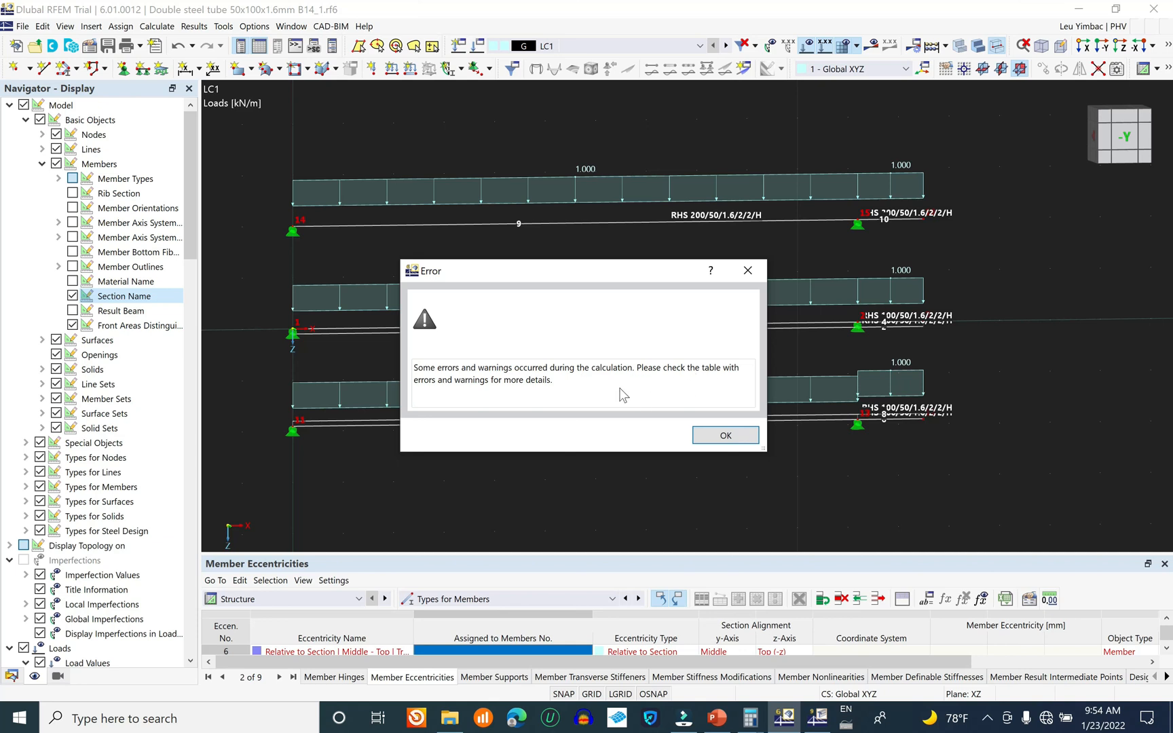
left_click(724, 435)
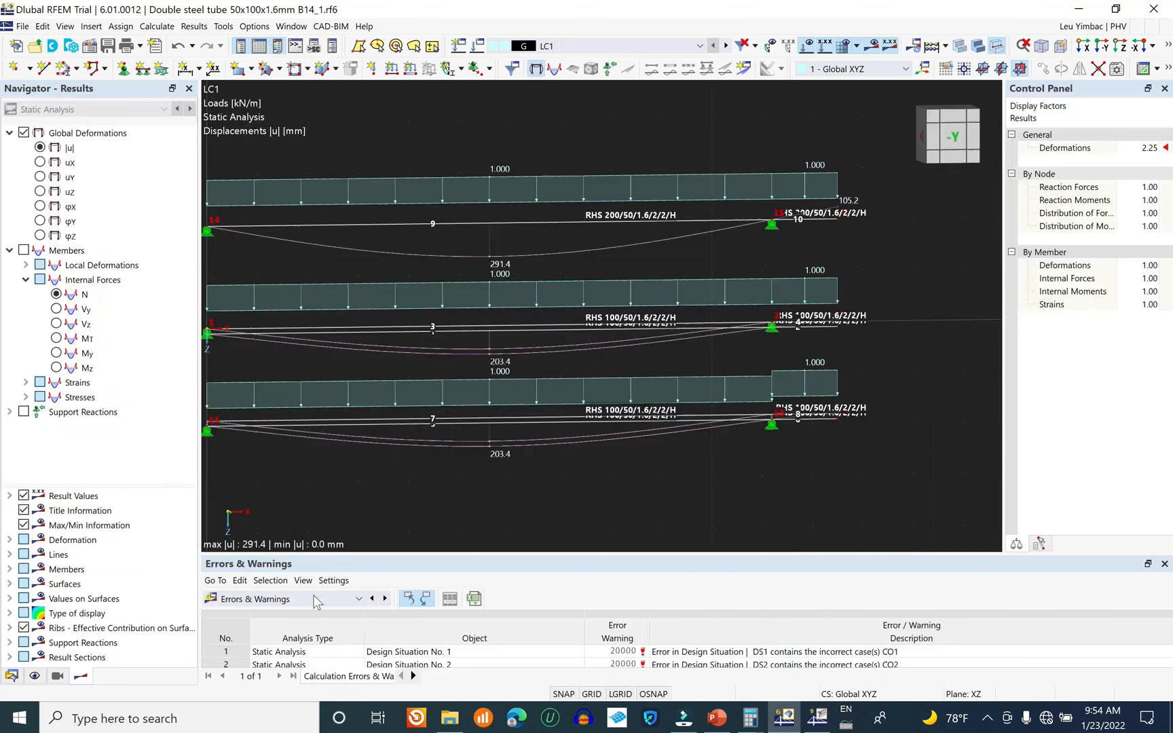
- Examine the LC1 displacement diagrams of the three tube arrangements and the Design Situation No. 1 entry in Errors & Warnings
middle_click_drag(615, 467, 656, 418)
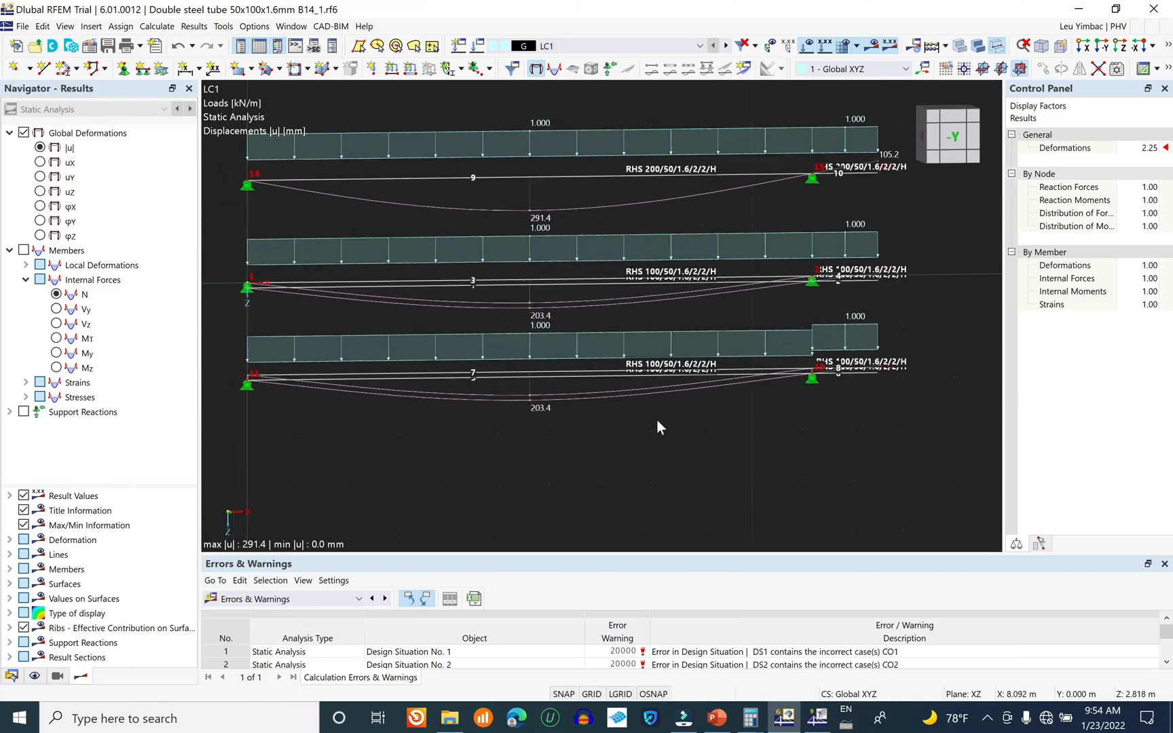
scroll(617, 441, "down", 2)
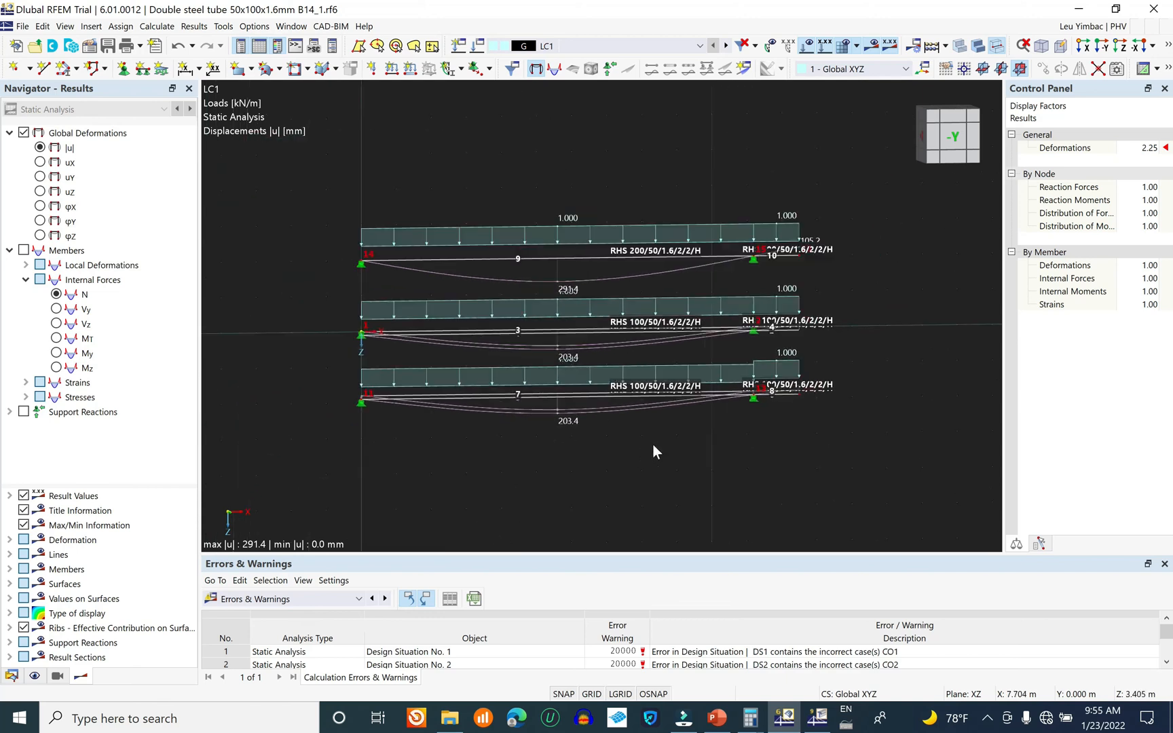
scroll(608, 451, "up", 1)
scroll(659, 340, "up", 1)
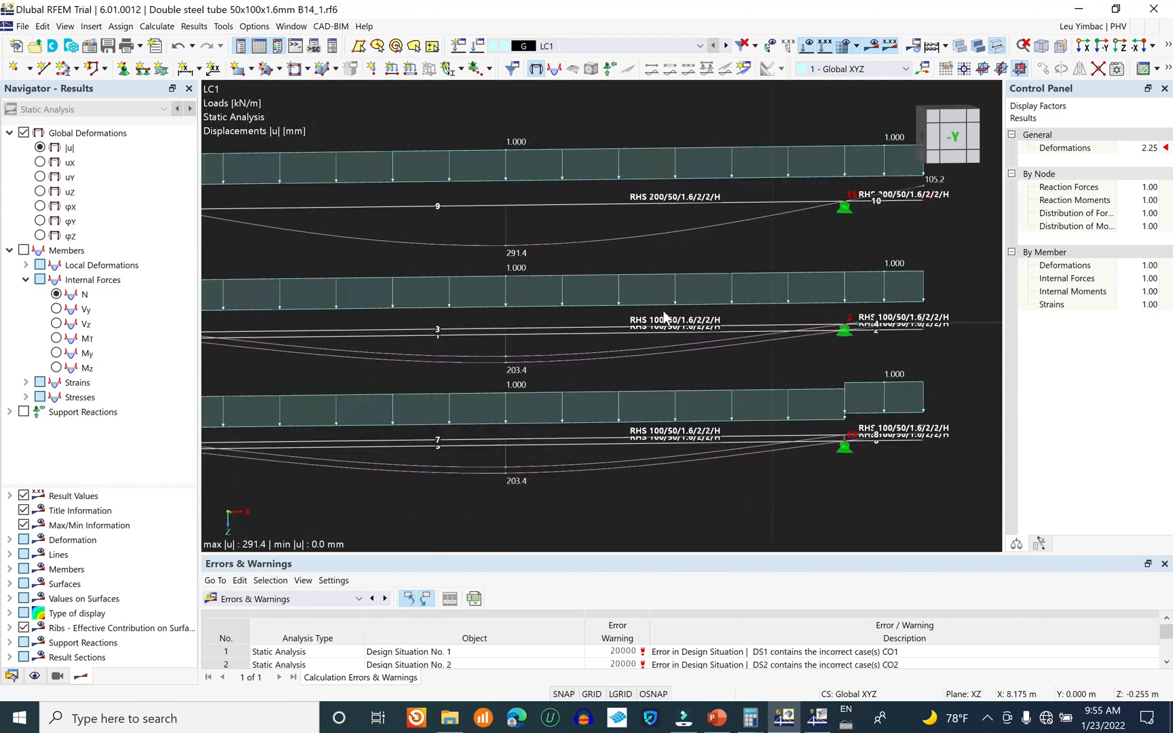
scroll(672, 380, "down", 1)
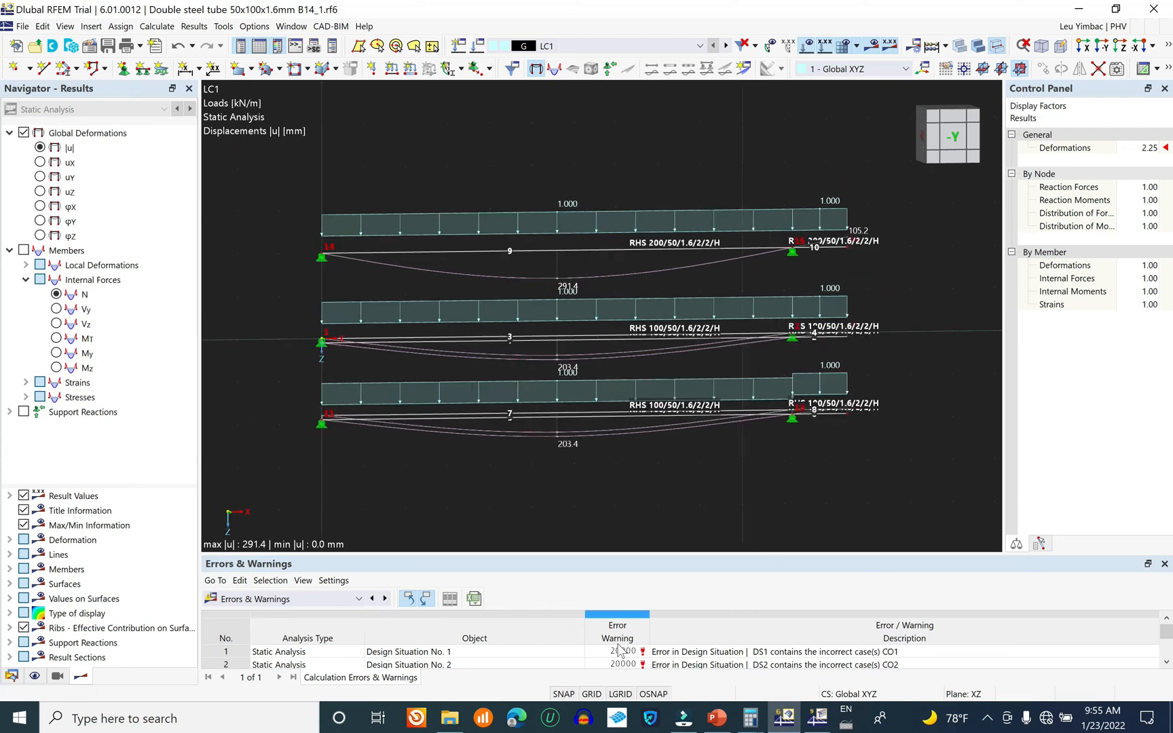
left_click(709, 653)
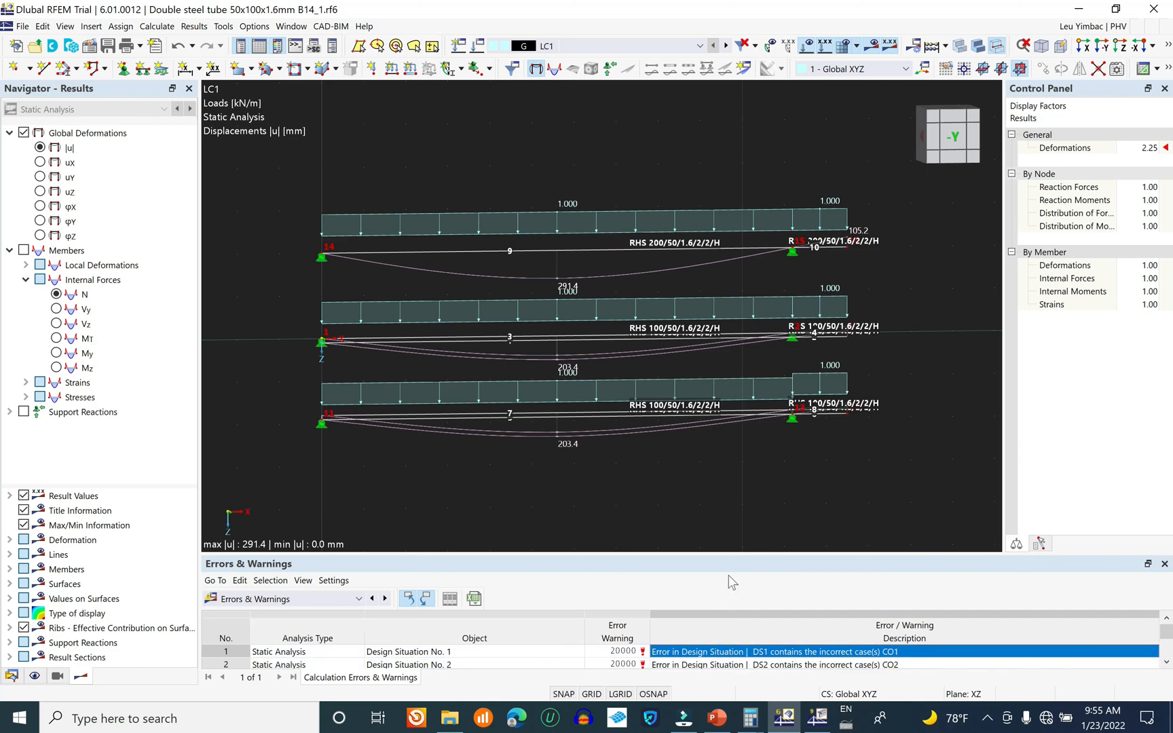
- Enlarge the calculation errors table to review the unstable load combinations and their FE nodes, and shrink it back
left_click_drag(737, 554, 737, 451)
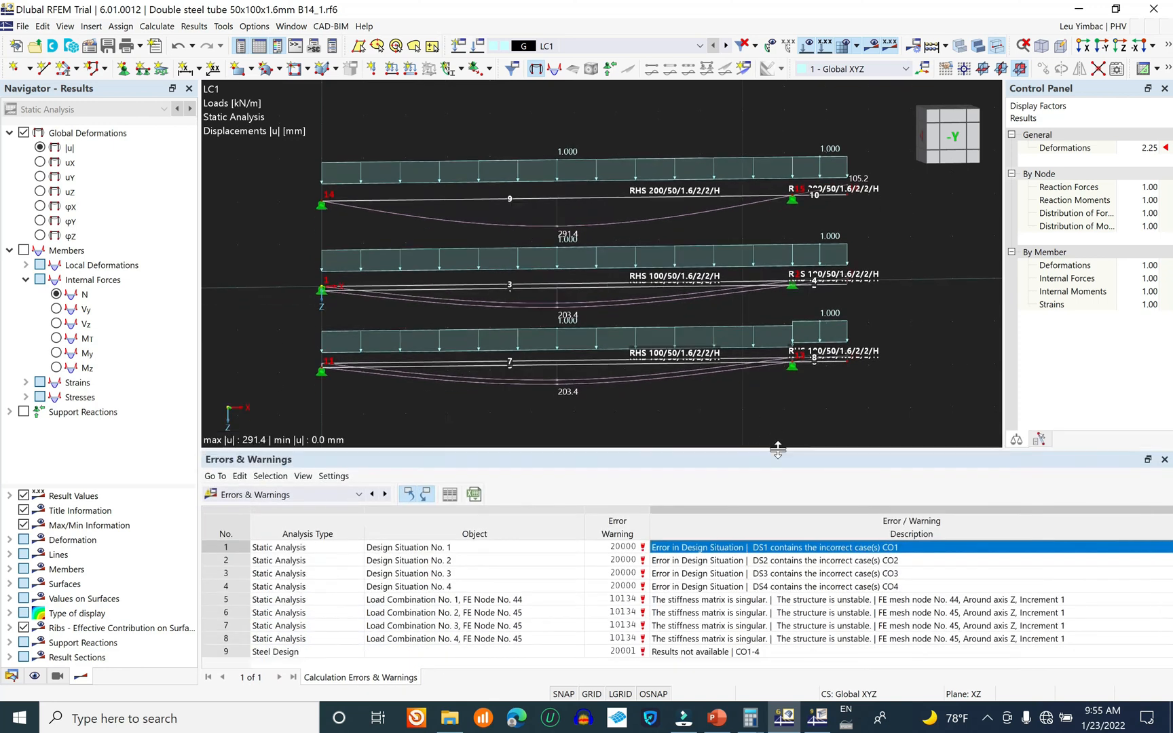
left_click(540, 598)
left_click(533, 612)
left_click(529, 625)
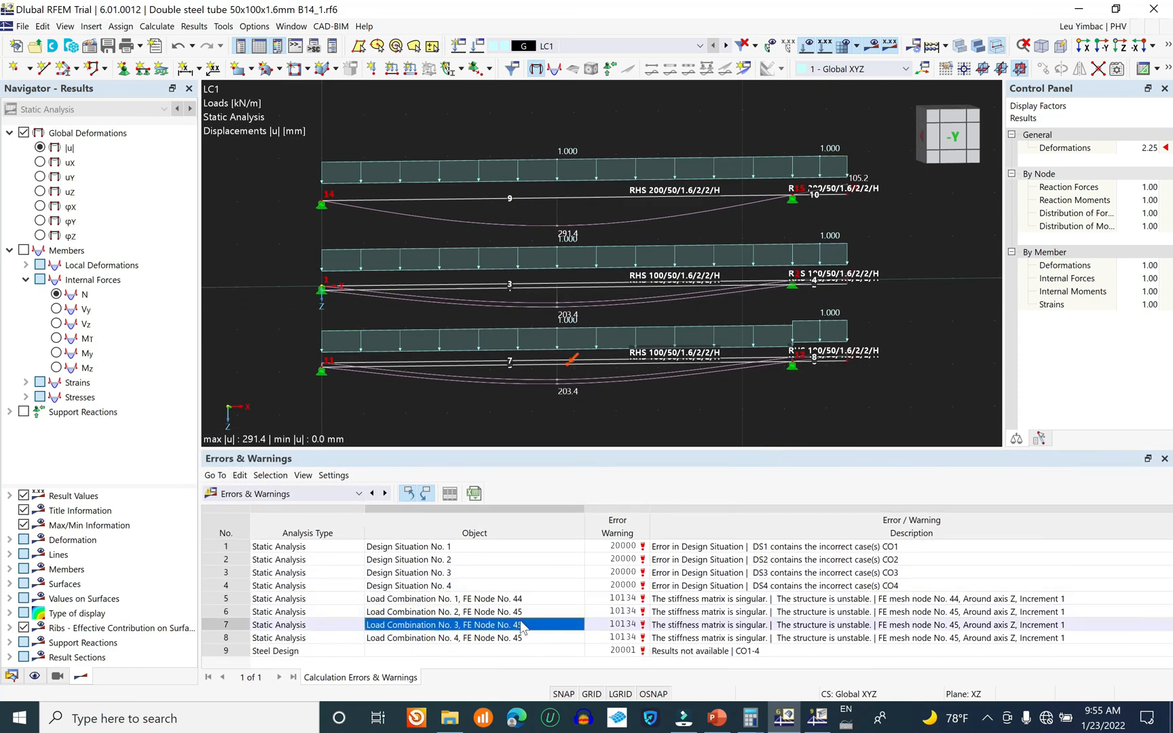
left_click(523, 638)
left_click_drag(694, 449, 686, 556)
- Examine the displaced shape of the lowest double-tube beam around its inner support beside the overhang
scroll(650, 463, "up", 2)
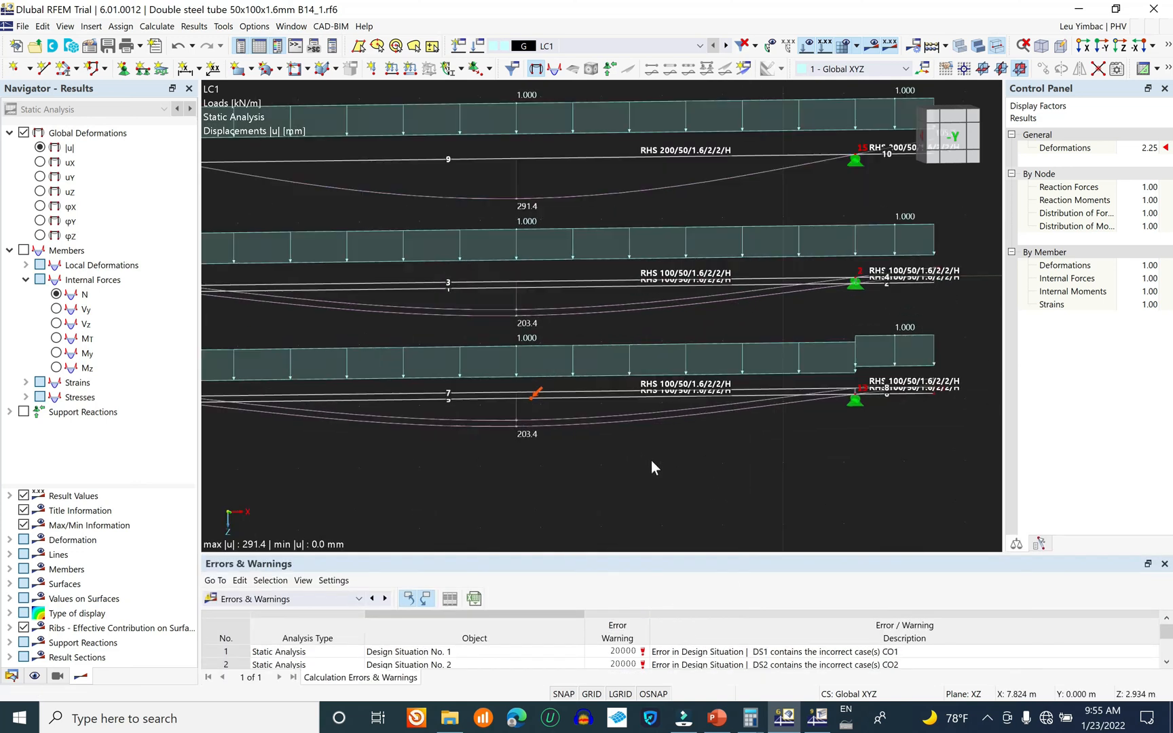
scroll(929, 418, "up", 5)
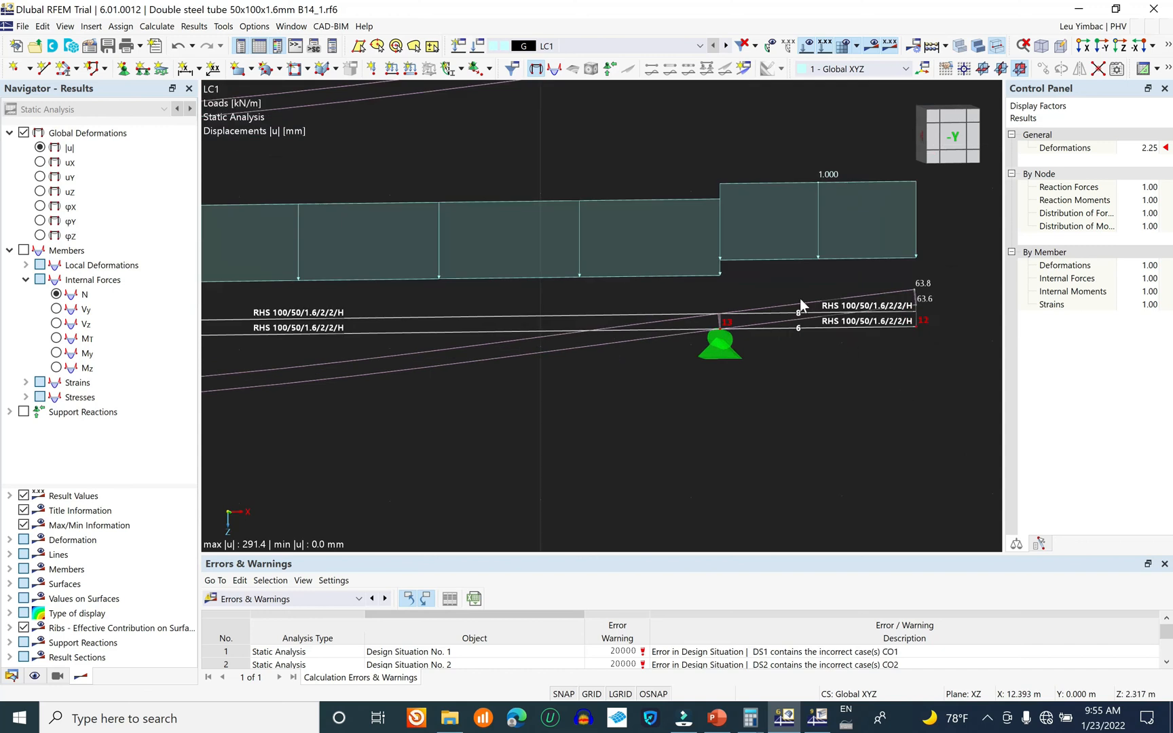
scroll(705, 337, "up", 4)
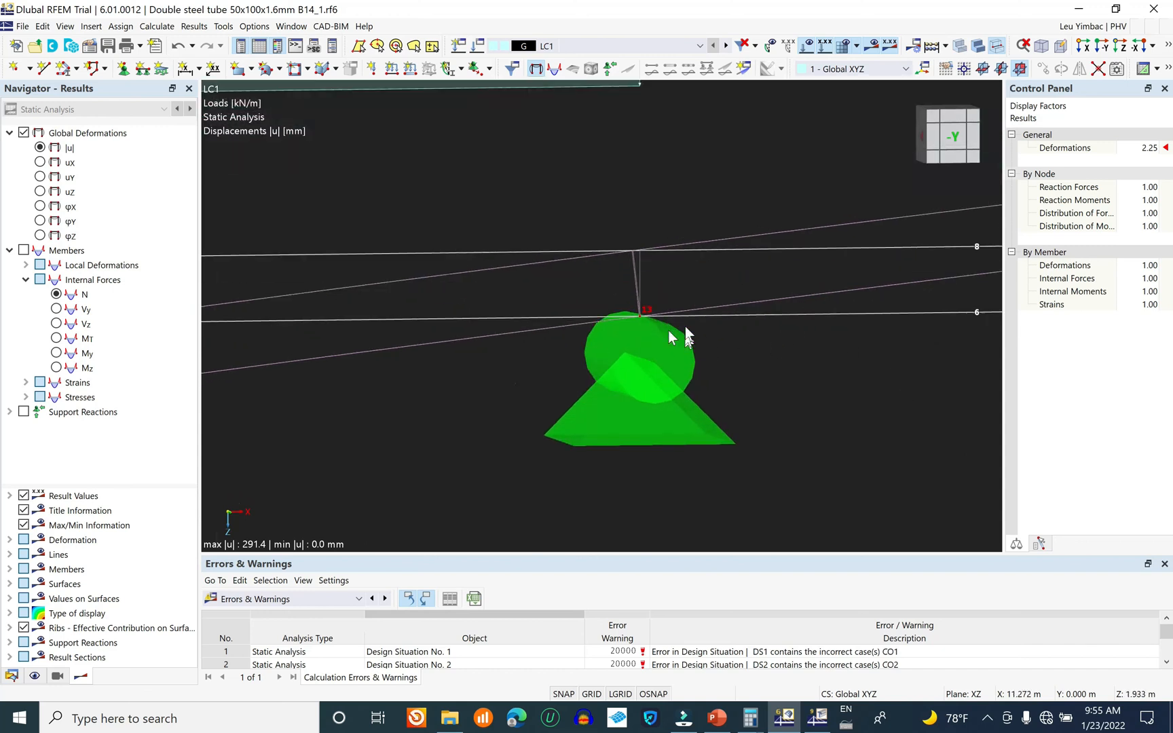
scroll(678, 336, "down", 3)
scroll(722, 403, "down", 3)
scroll(714, 431, "down", 3)
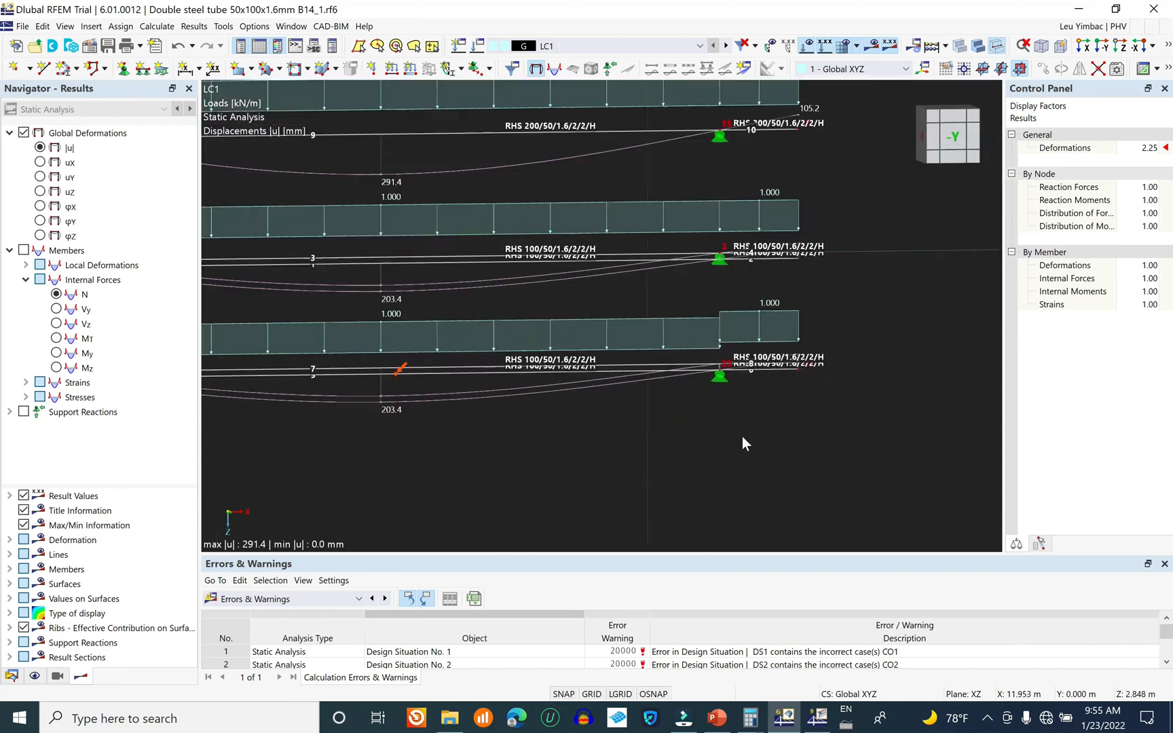
- Compare the LC1 midspan displacements of the single RHS 200/50 beam and the two double RHS 100/50 beams
middle_click_drag(725, 407, 851, 381)
mouse_move(522, 405)
middle_mouse_down("ctrl")
mouse_move(571, 445)
mouse_move(626, 442)
mouse_move(581, 450)
mouse_move(465, 419)
mouse_move(528, 408)
middle_mouse_up("ctrl")
scroll(600, 272, "up", 2)
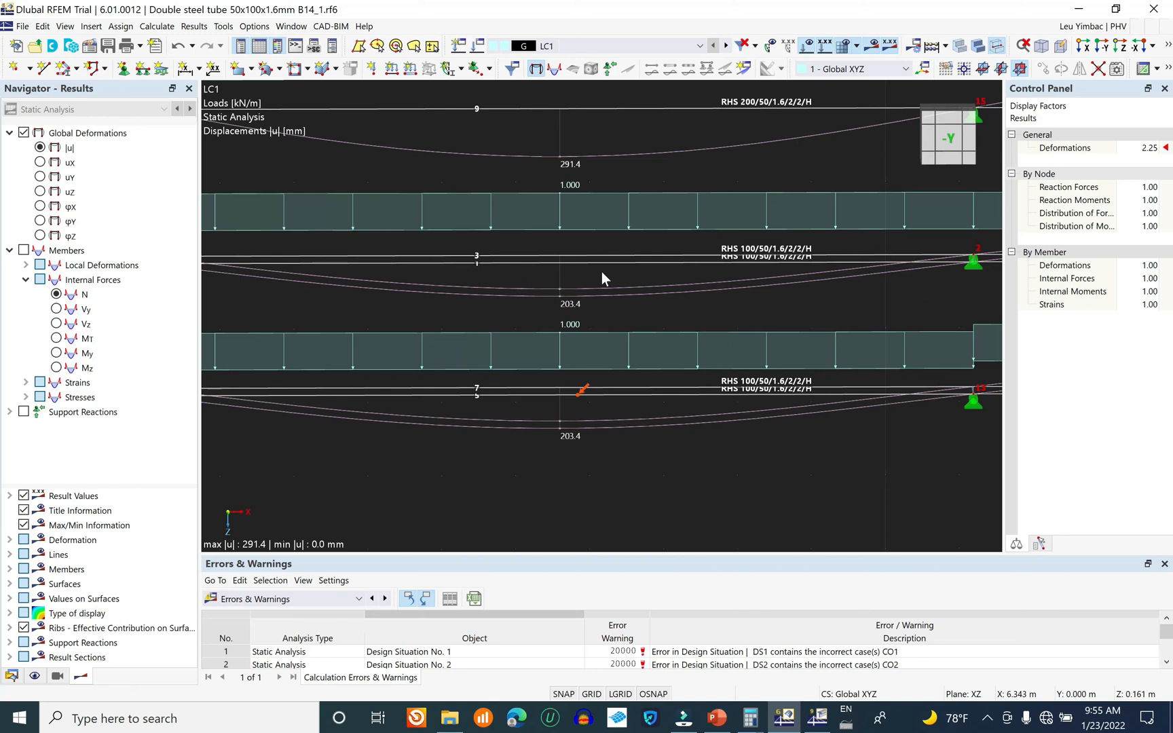
scroll(600, 272, "up", 2)
scroll(645, 351, "down", 4)
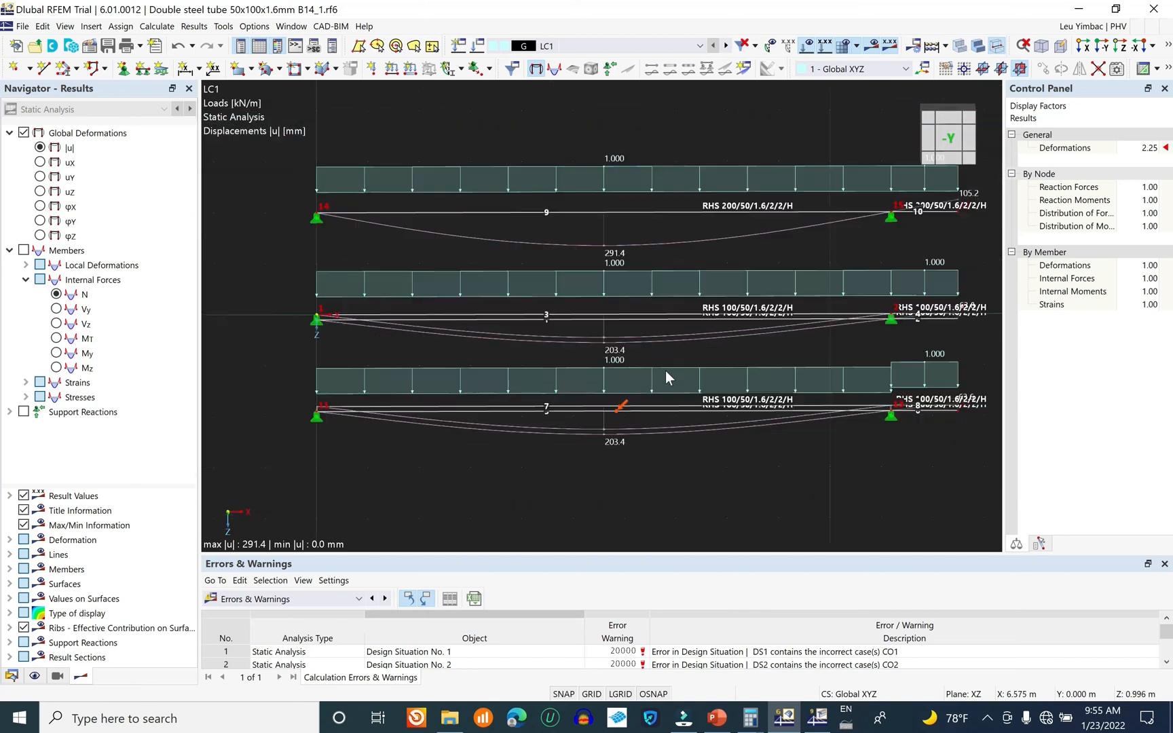
scroll(620, 241, "up", 2)
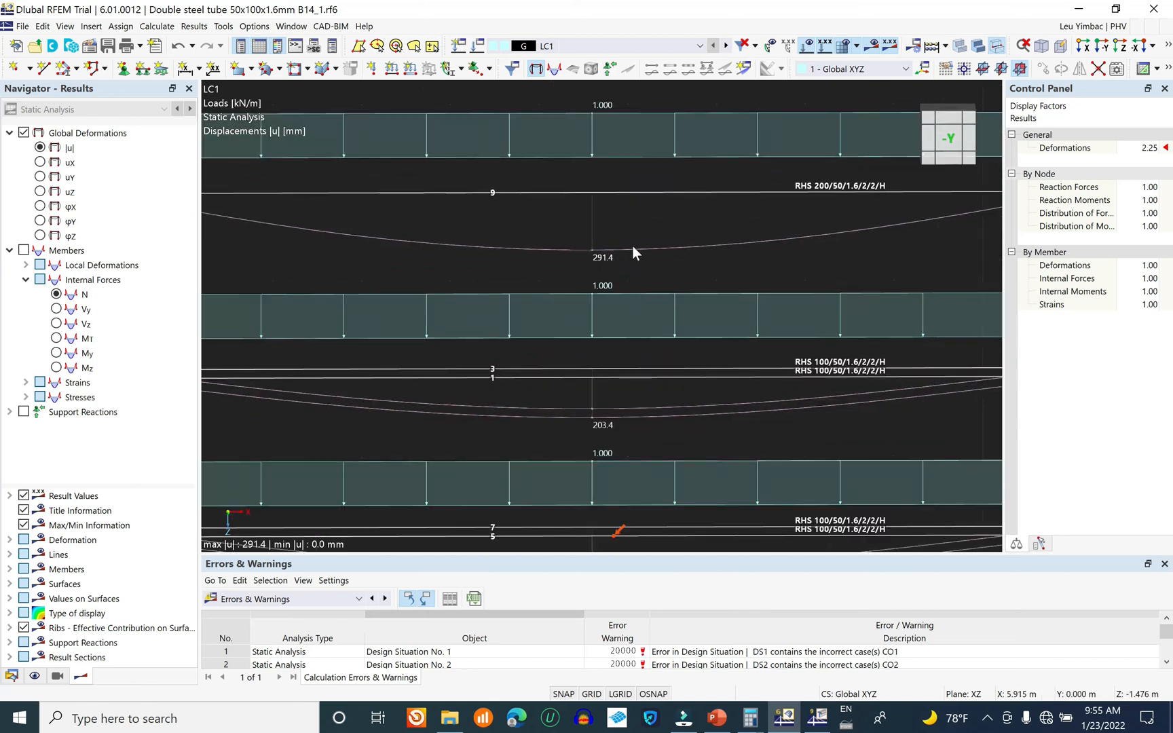
scroll(621, 241, "down", 1)
middle_click_drag(615, 361, 516, 372)
scroll(528, 345, "up", 2)
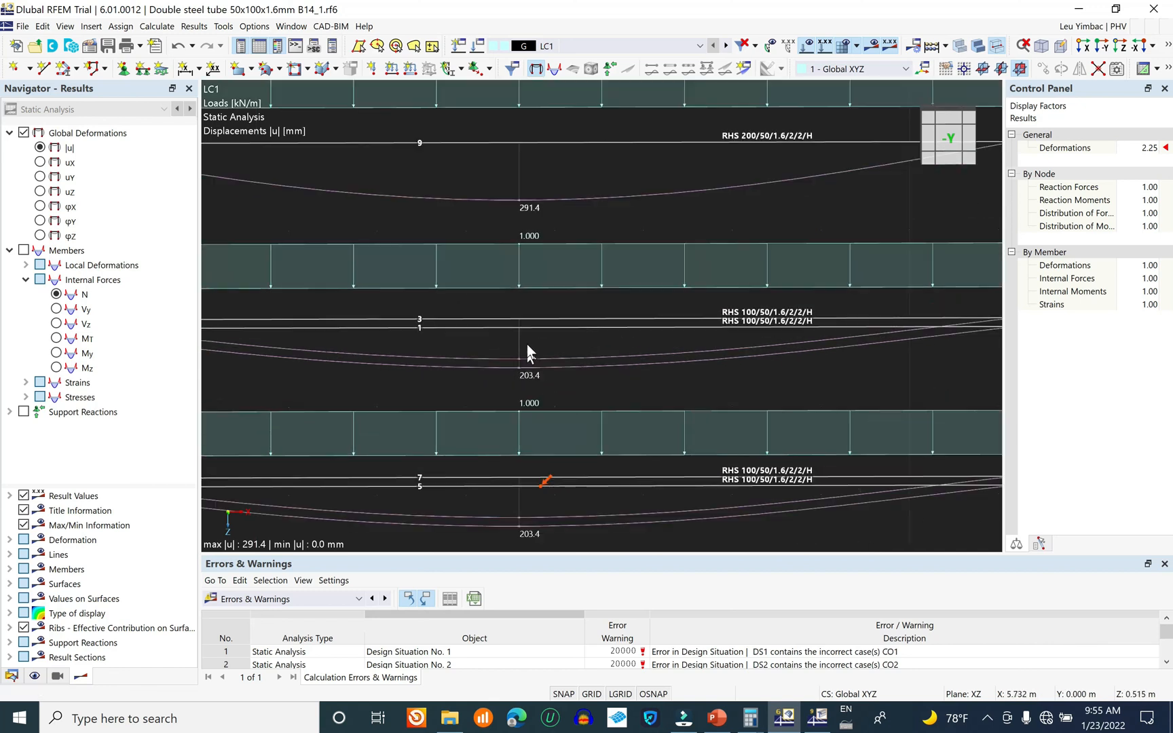
scroll(531, 345, "down", 2)
scroll(590, 392, "down", 1)
scroll(598, 406, "down", 1)
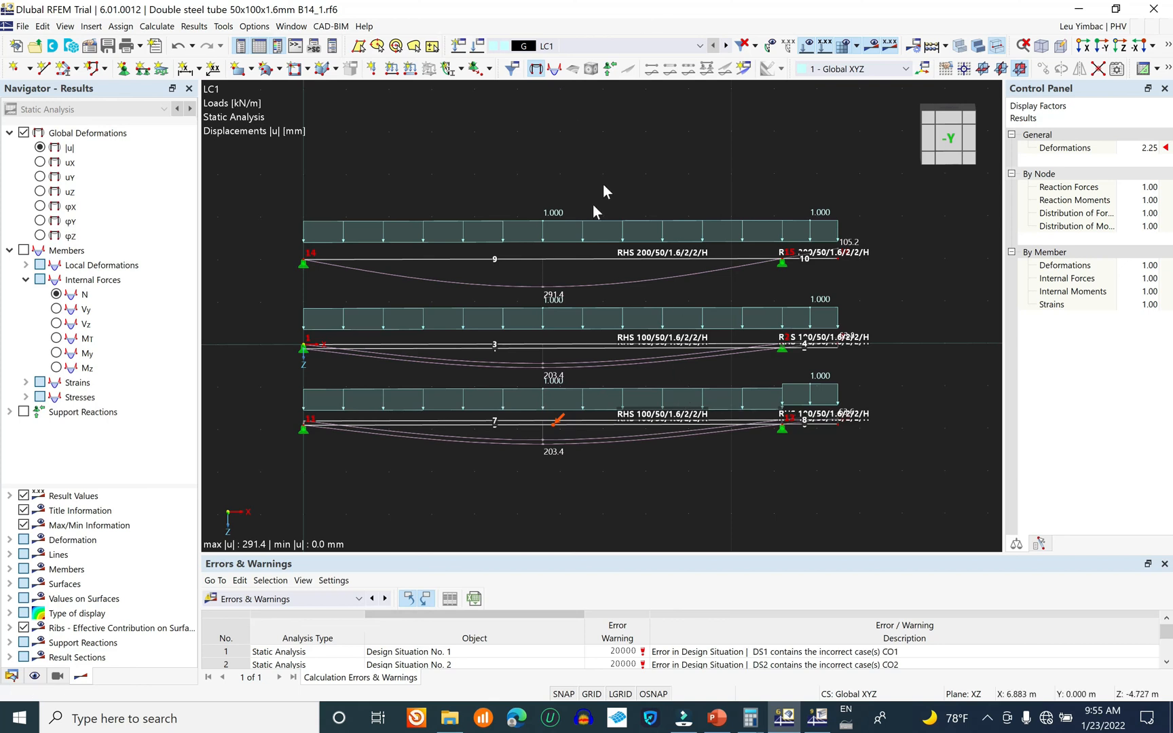
- Hide the loads and deformation results so only the beam model is displayed
left_click(809, 48)
left_click(825, 46)
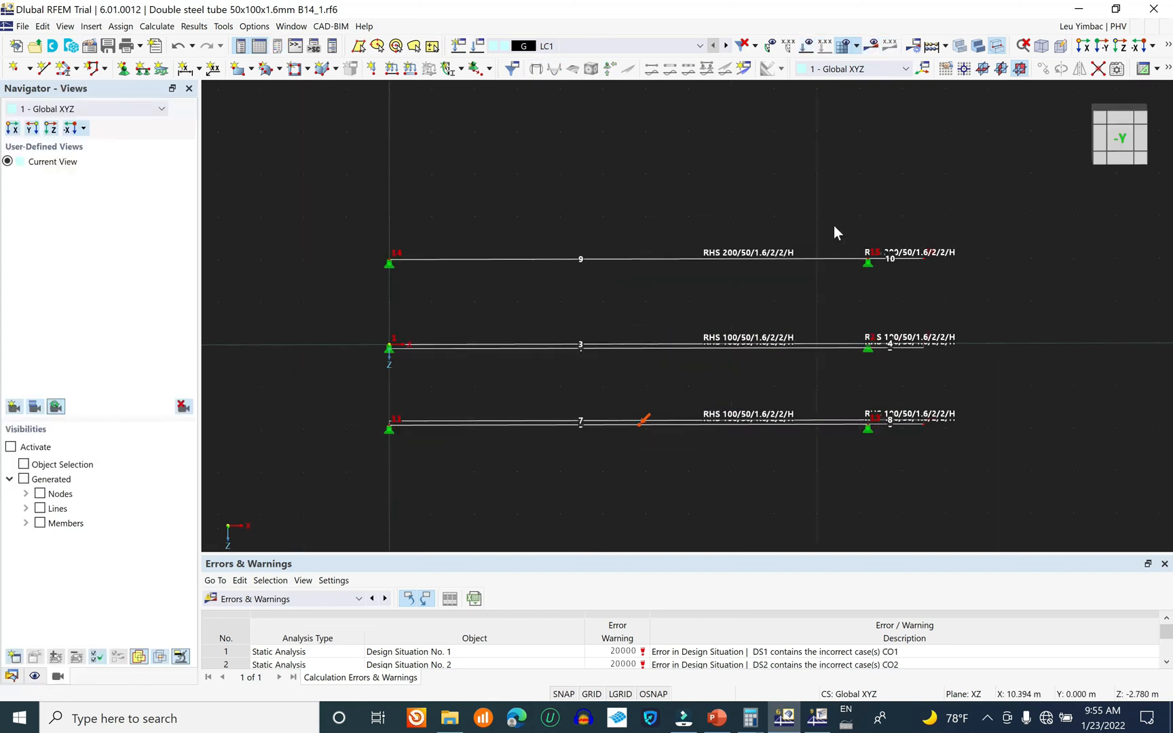
middle_click_drag(768, 403, 745, 336)
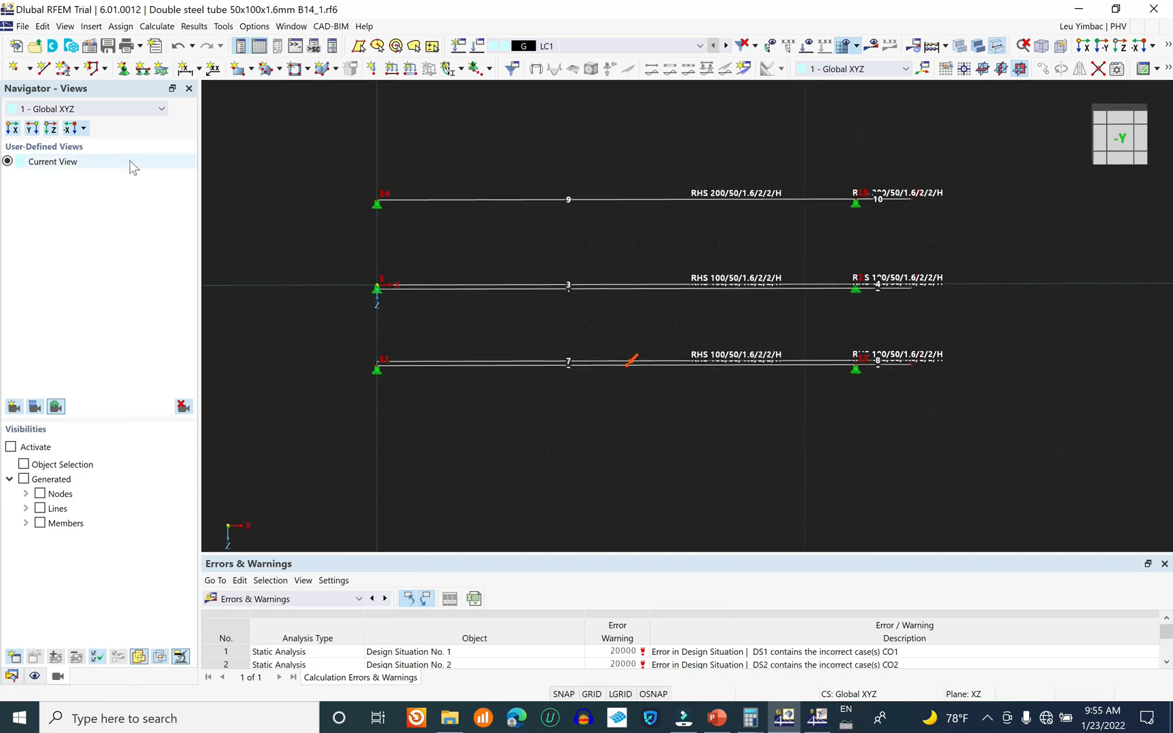
- Try to control which objects are displayed with the Object Selection, Generated and Members visibilities
left_click(24, 465)
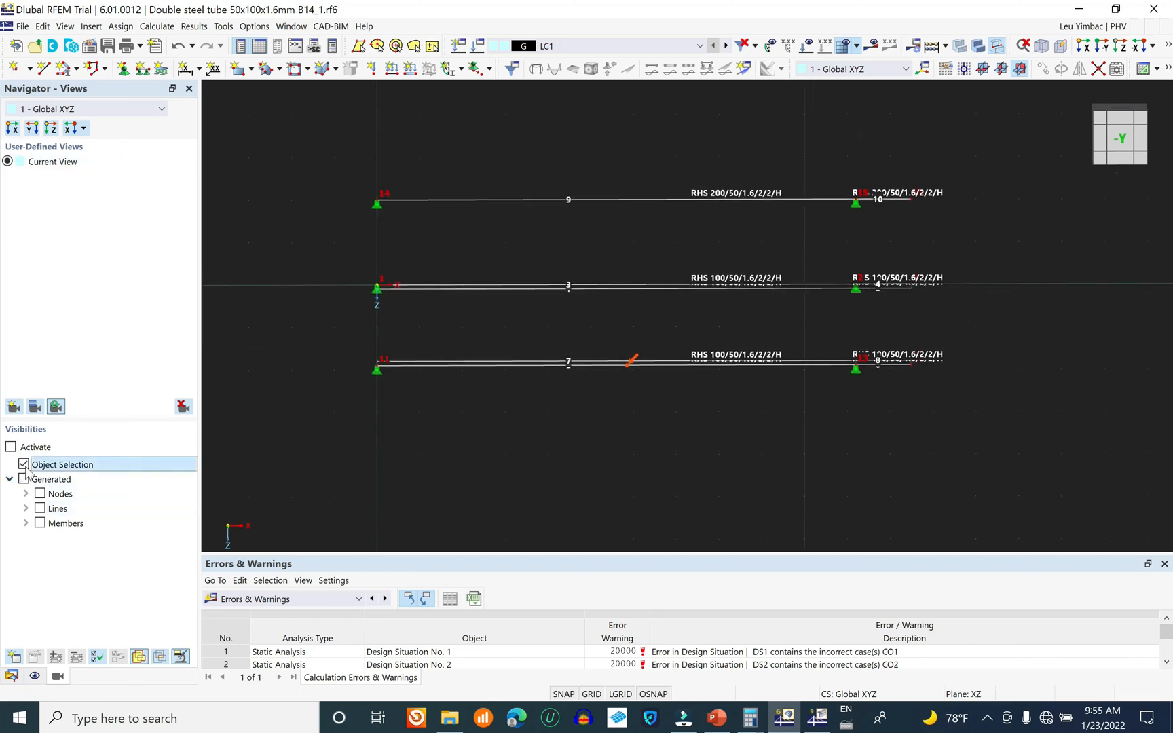
left_click(44, 525)
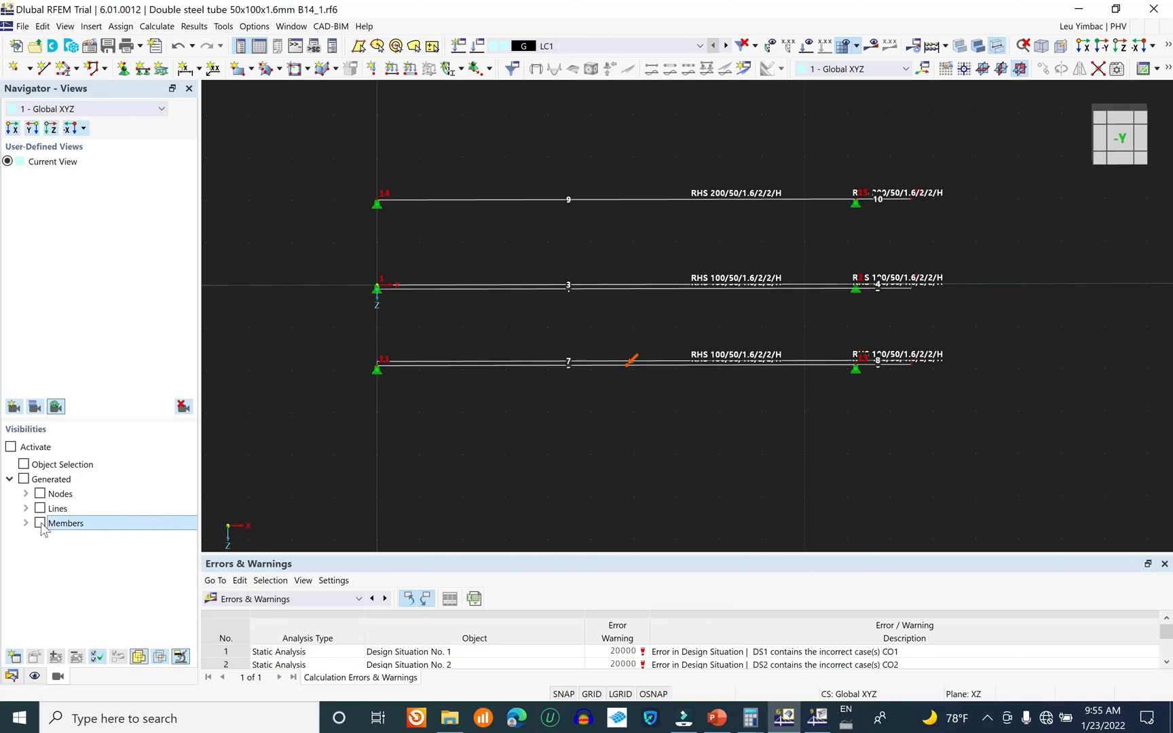
left_click(40, 523)
left_click(25, 524)
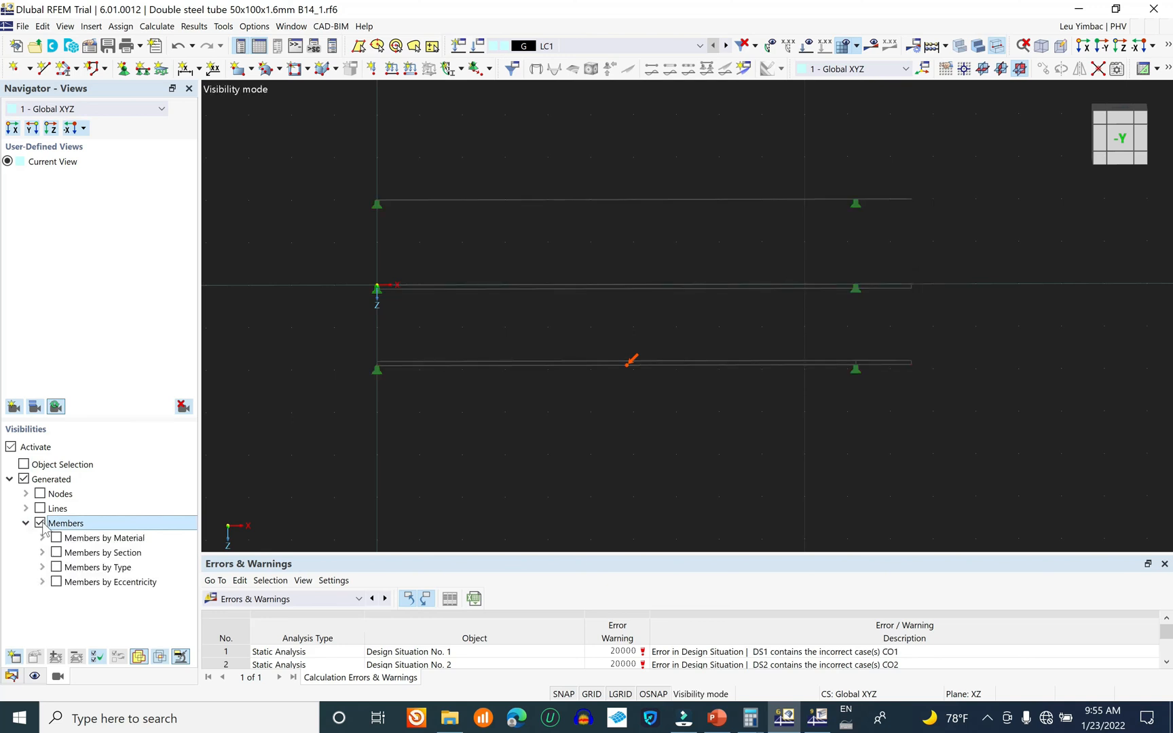
left_click(11, 676)
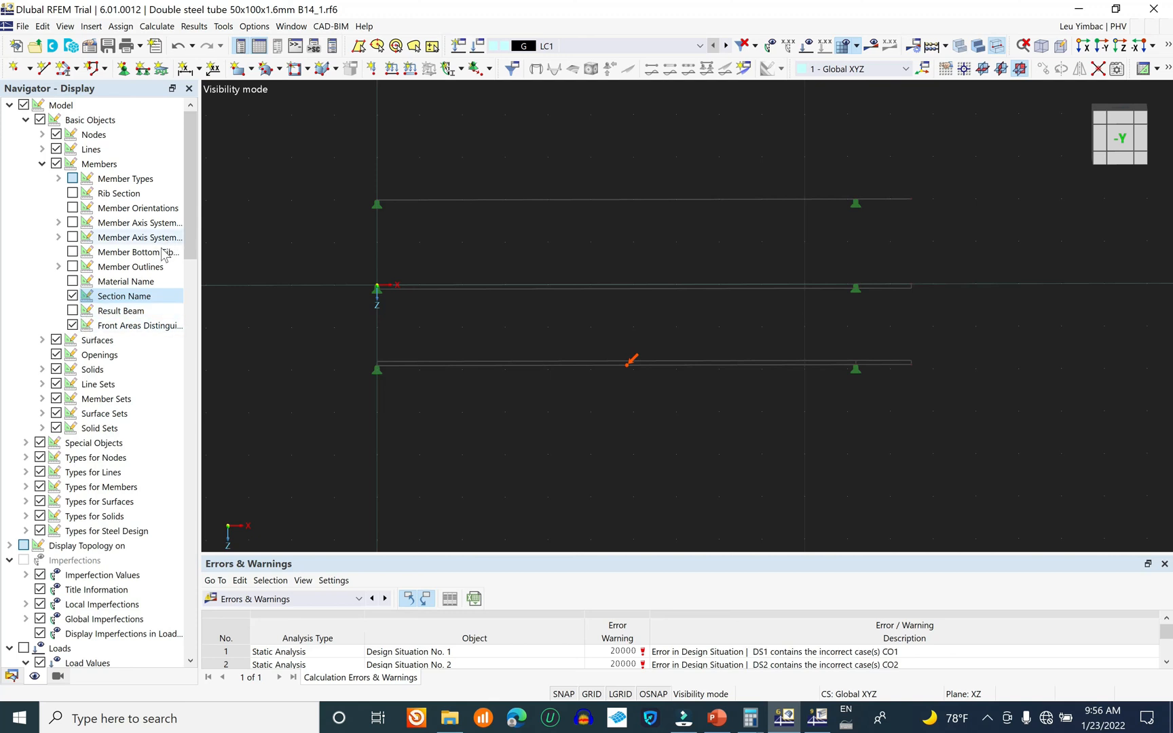
left_click(58, 677)
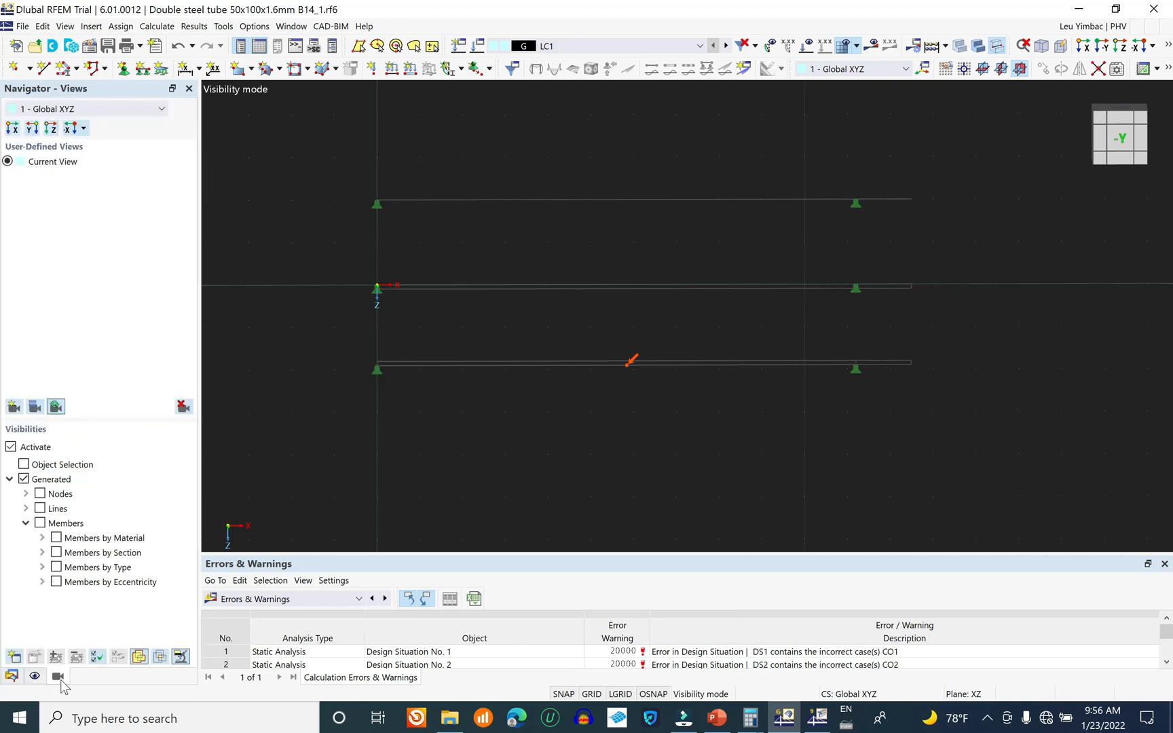
left_click(40, 524)
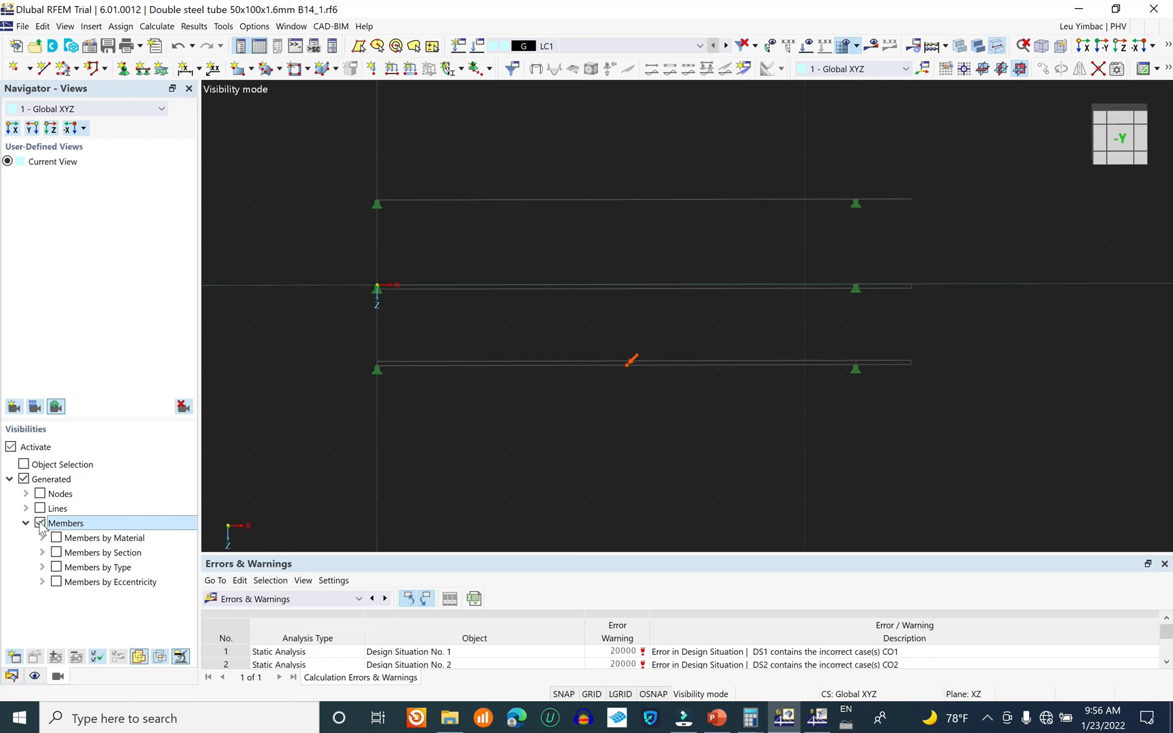
left_click(39, 525)
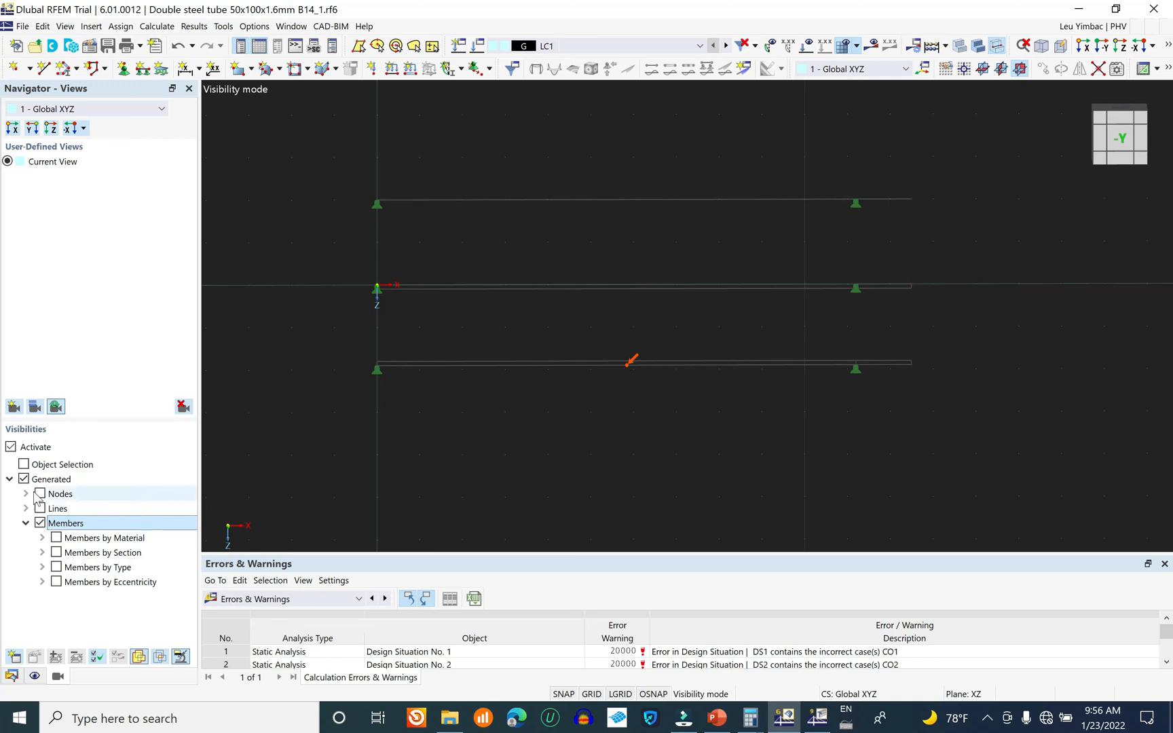
left_click(23, 479)
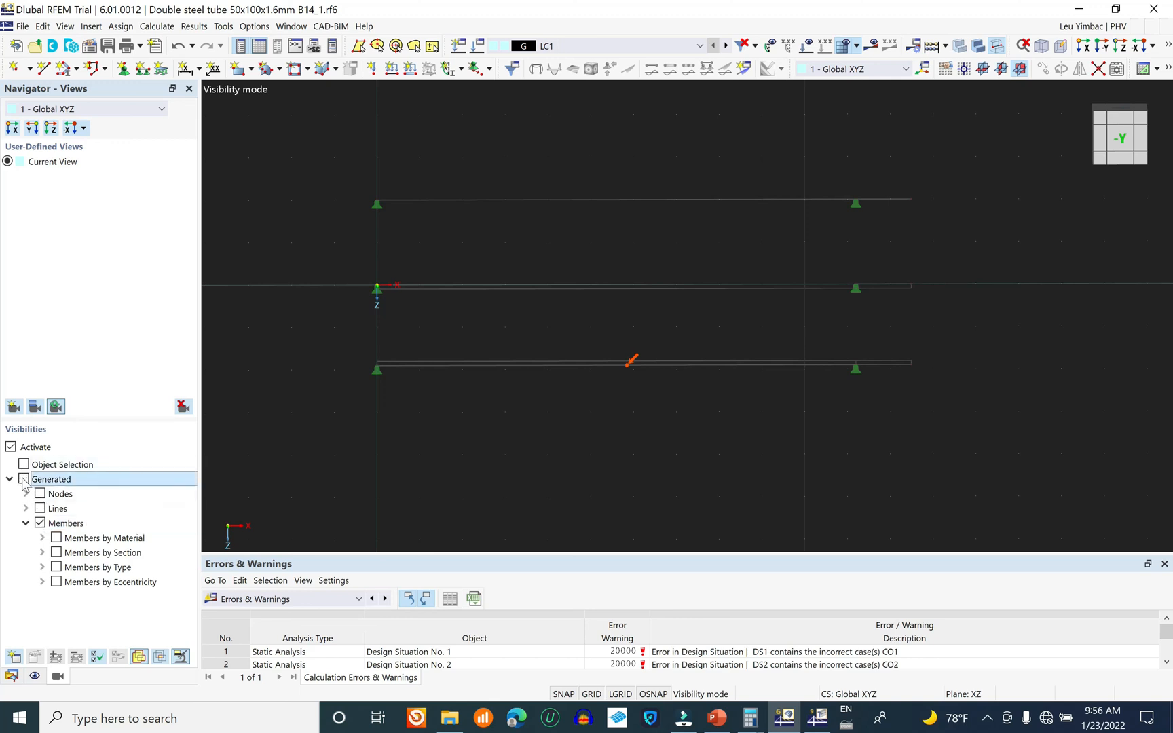
left_click(40, 524)
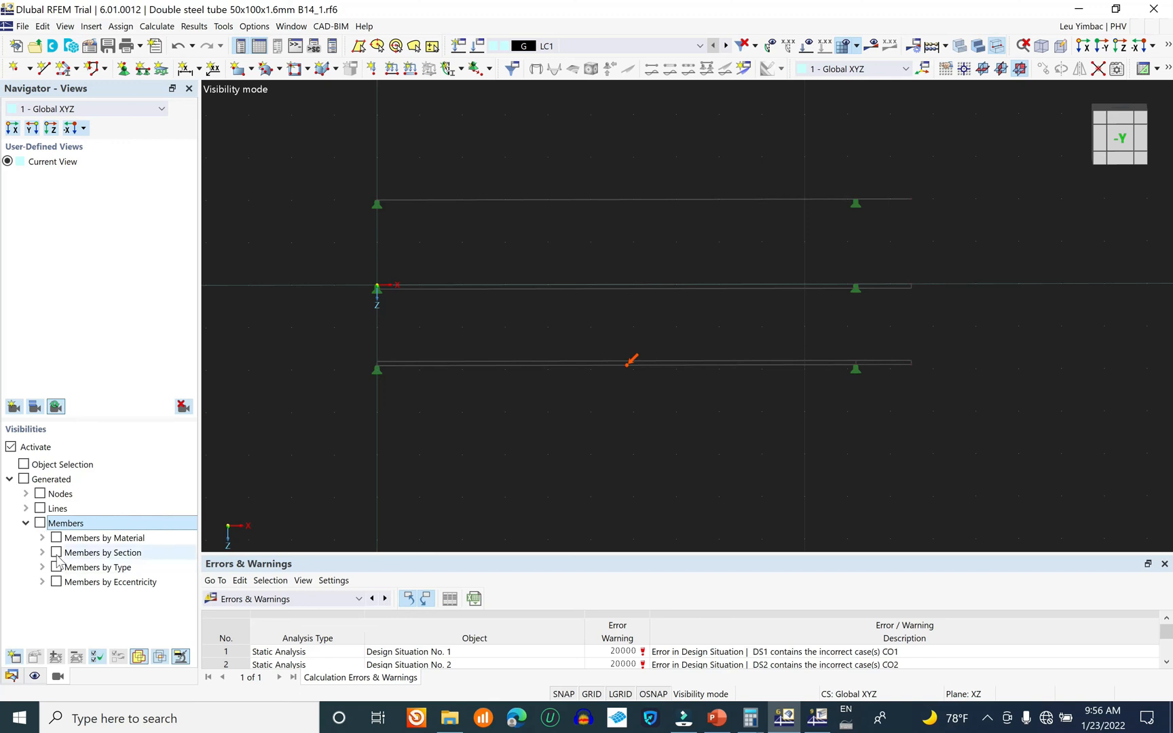
- Try the generated member visibilities by section, material, type and eccentricity
left_click(55, 552)
left_click(55, 550)
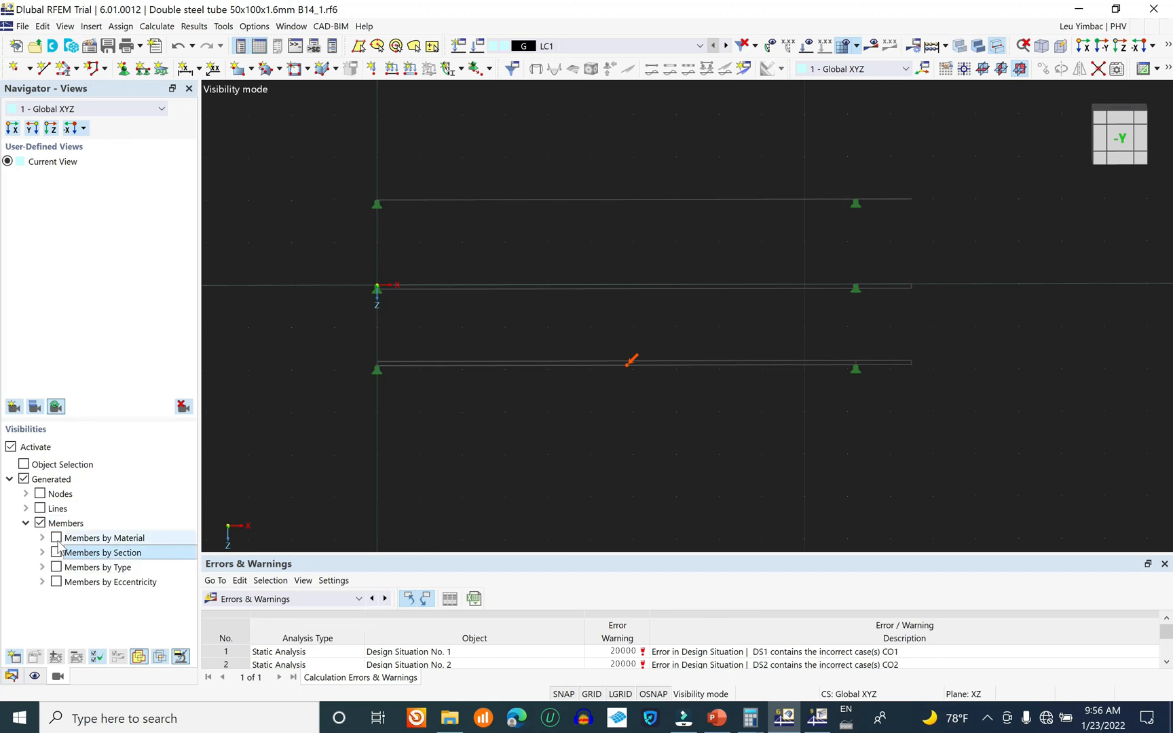
left_click(59, 539)
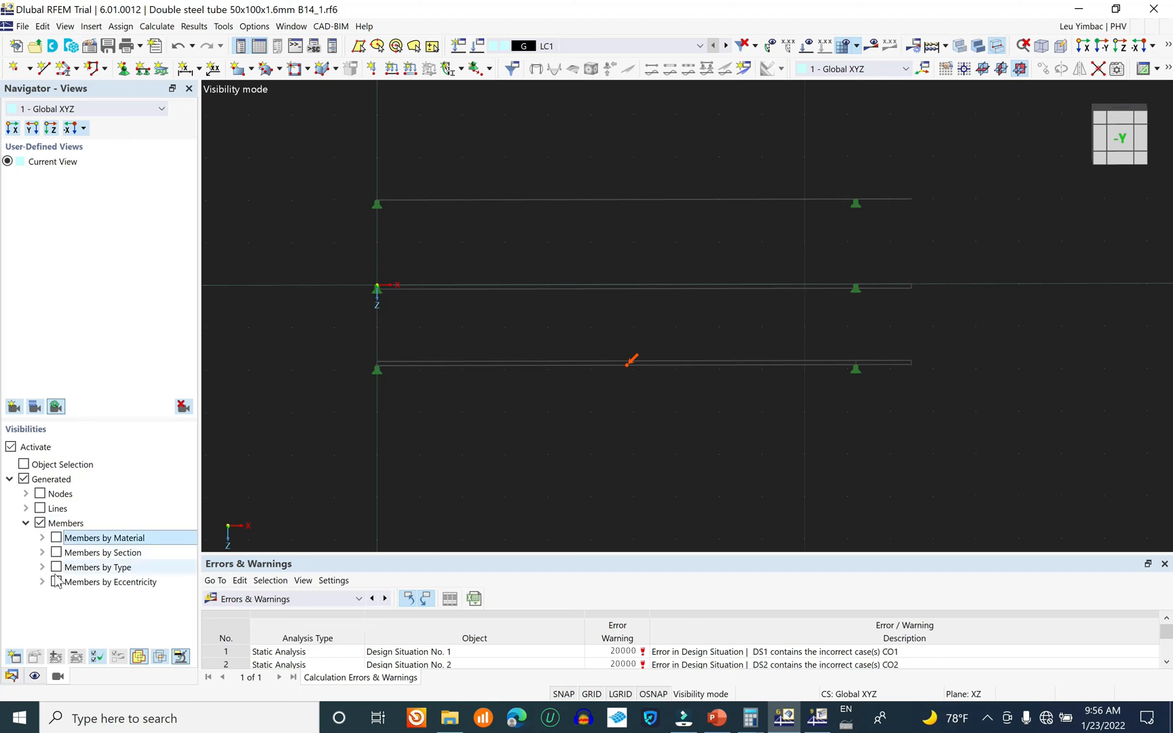
left_click(57, 571)
left_click(56, 580)
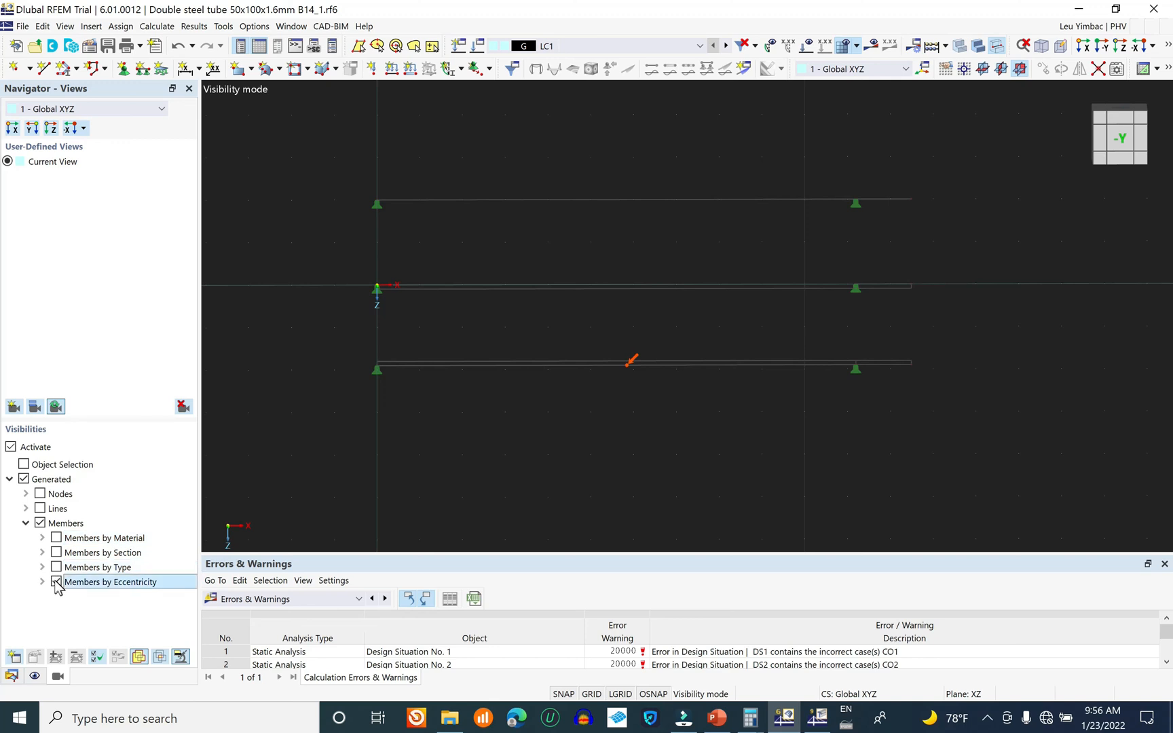
left_click(56, 582)
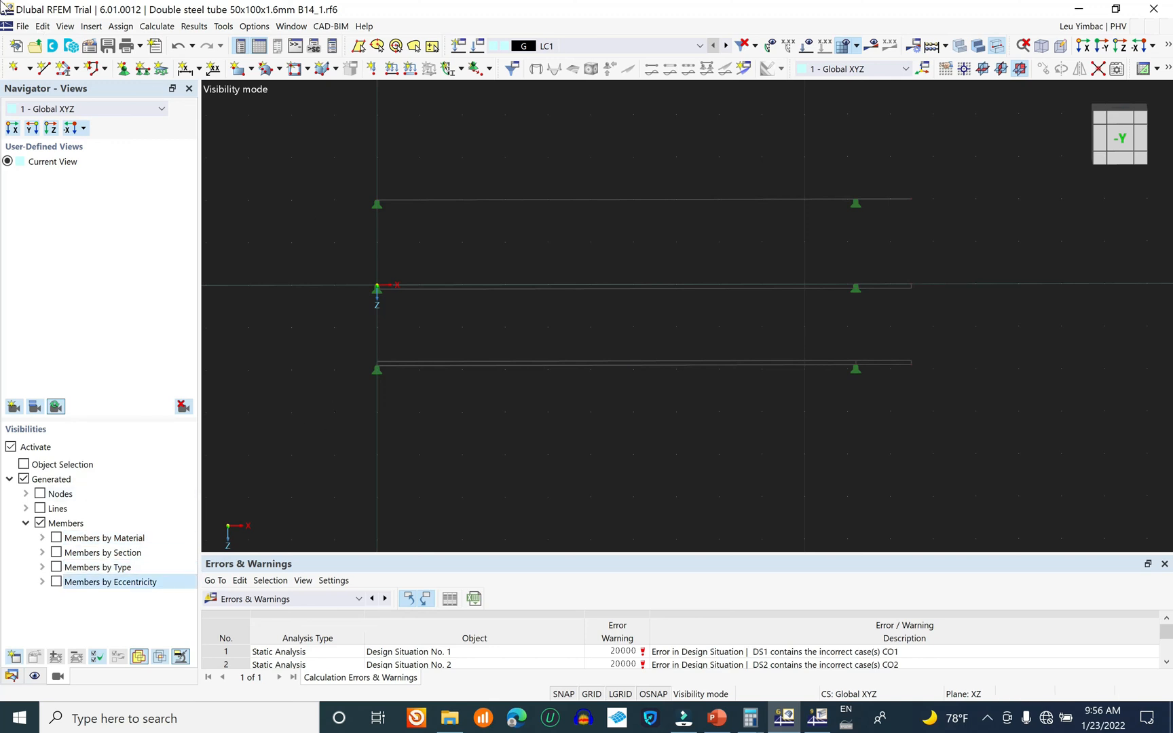
- Cancel the visibility mode to restore the normal display of all members and supports
left_click(65, 25)
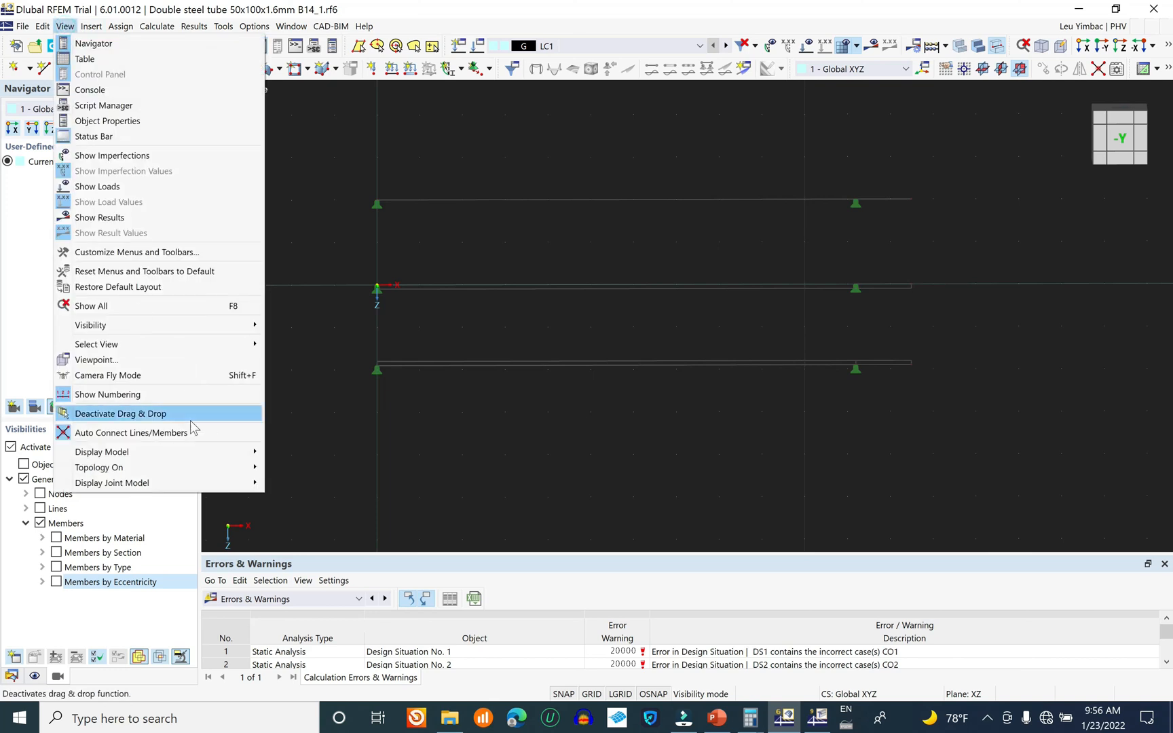
left_click(224, 305)
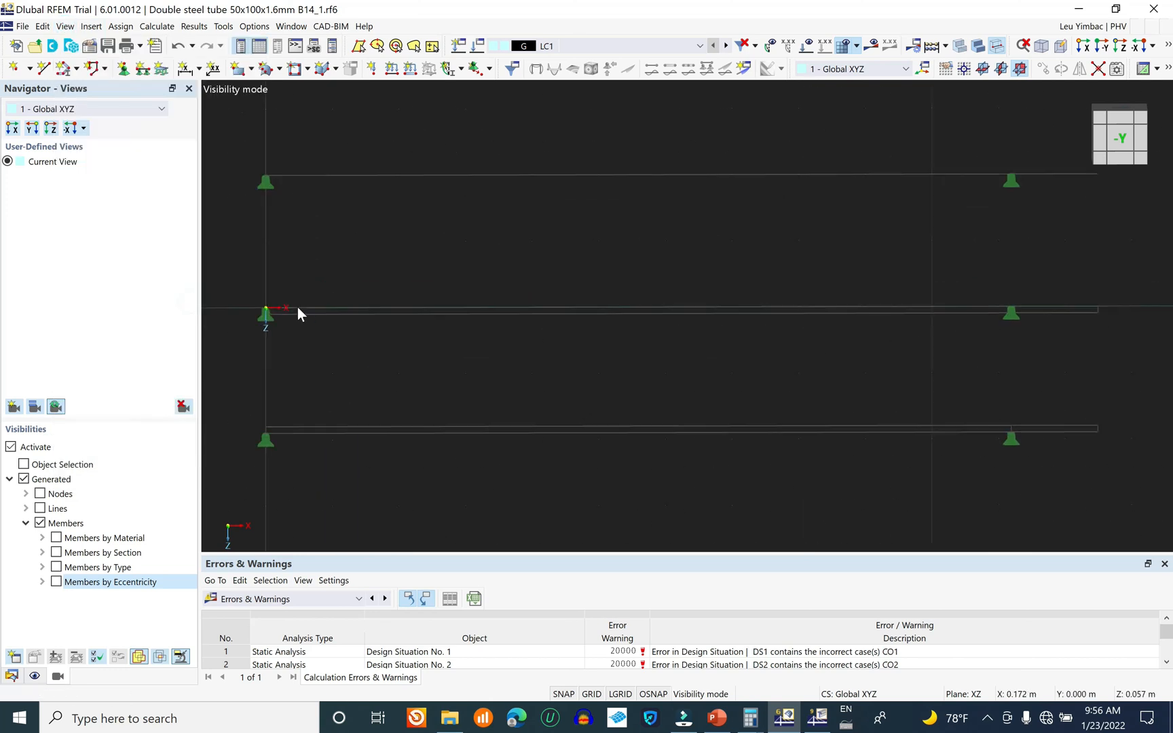
left_click(64, 26)
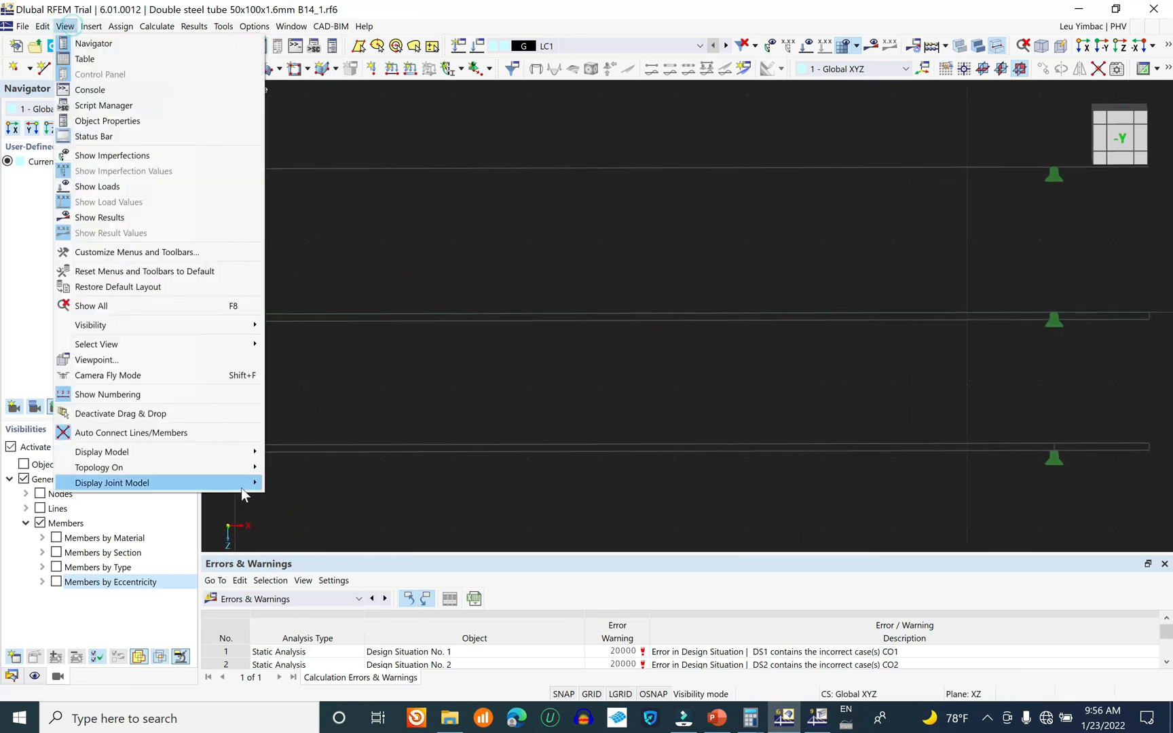
mouse_move(239, 345)
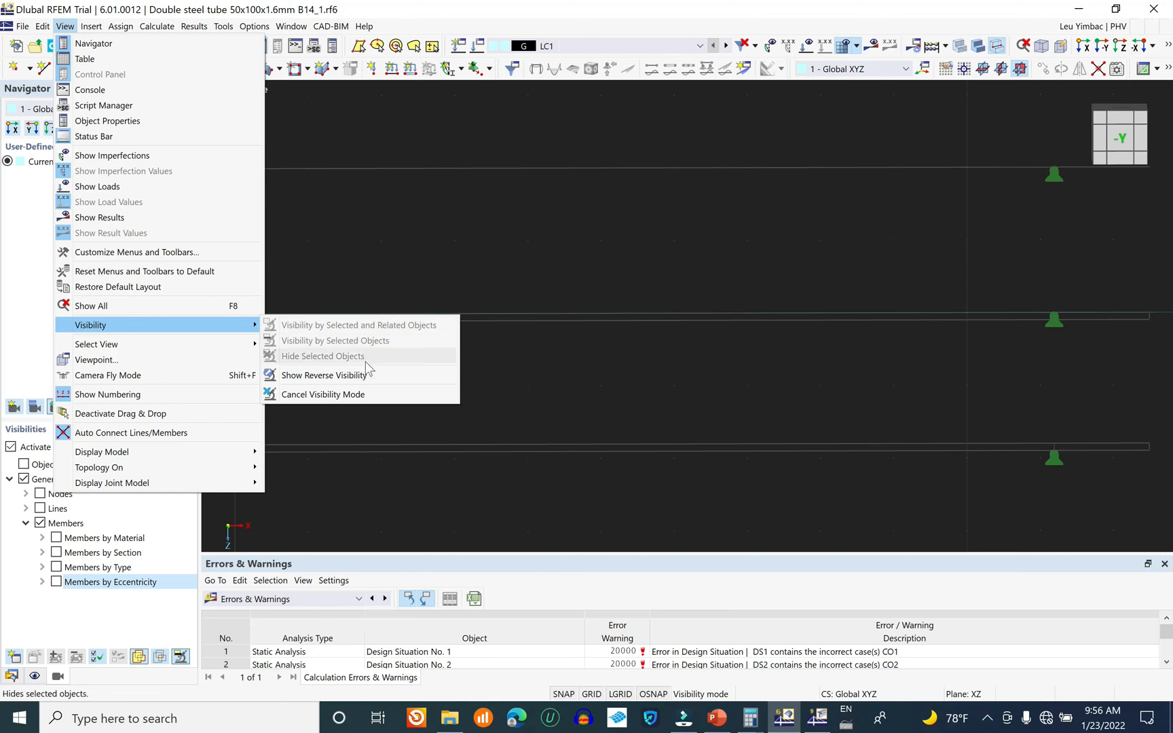
left_click(352, 395)
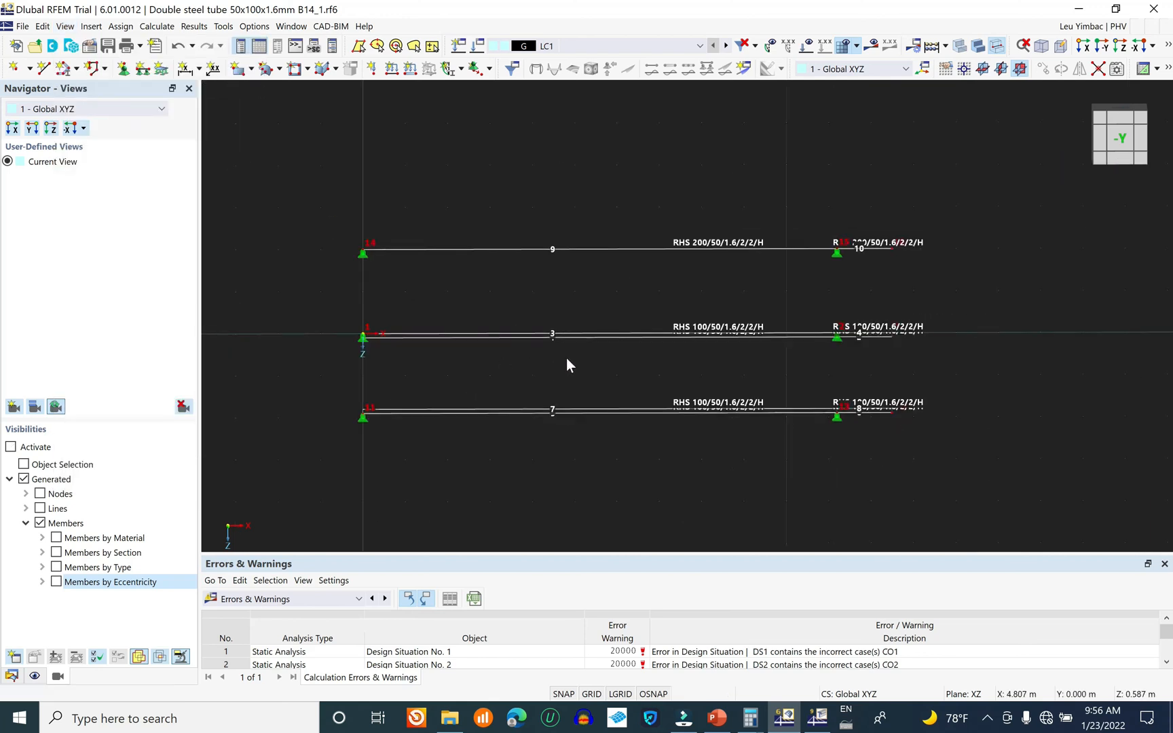
- Inspect how the two tubes of the middle beam meet the supports at nodes 1 and 2
scroll(375, 343, "up", 2)
scroll(375, 342, "up", 8)
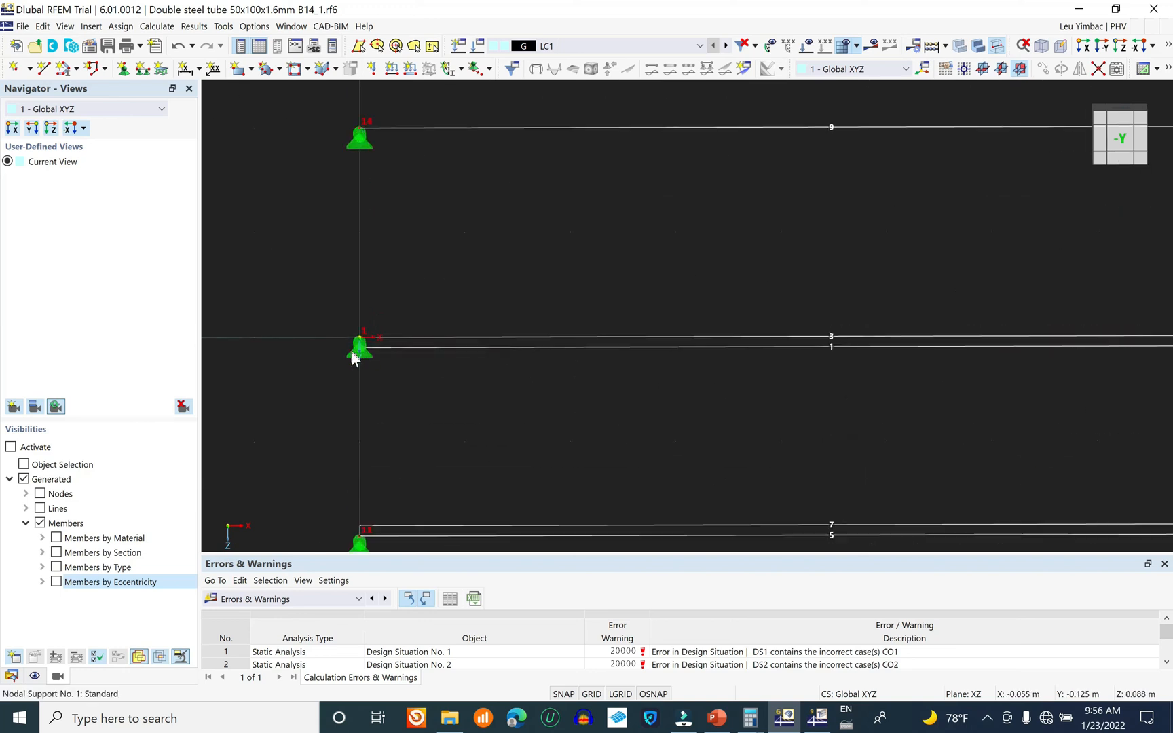
left_click_drag(550, 244, 416, 325)
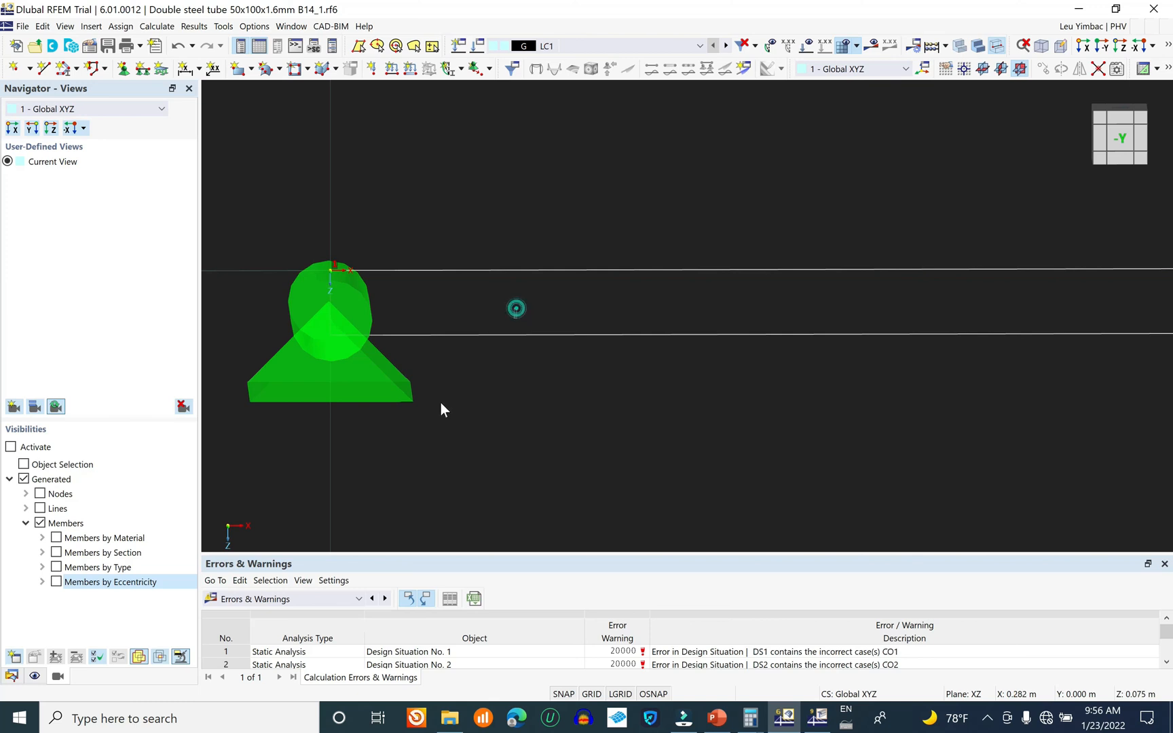
scroll(303, 329, "down", 3)
scroll(300, 326, "down", 5)
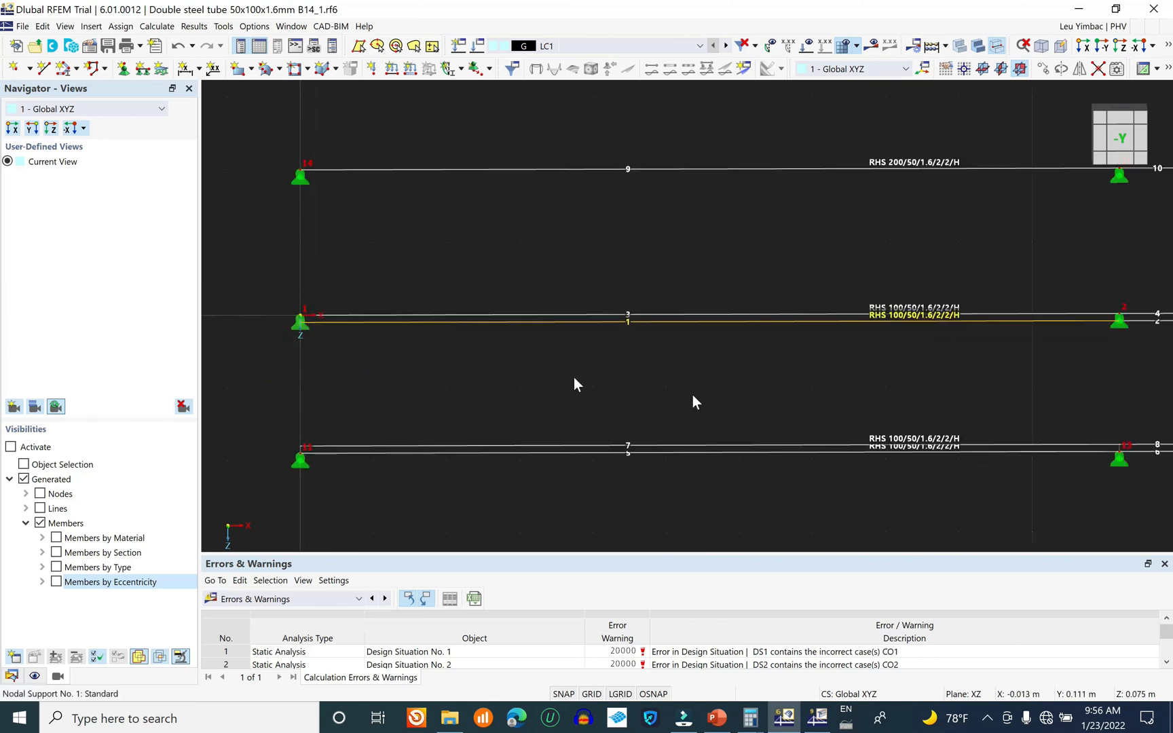
middle_click_drag(1087, 392, 679, 327)
scroll(631, 252, "up", 4)
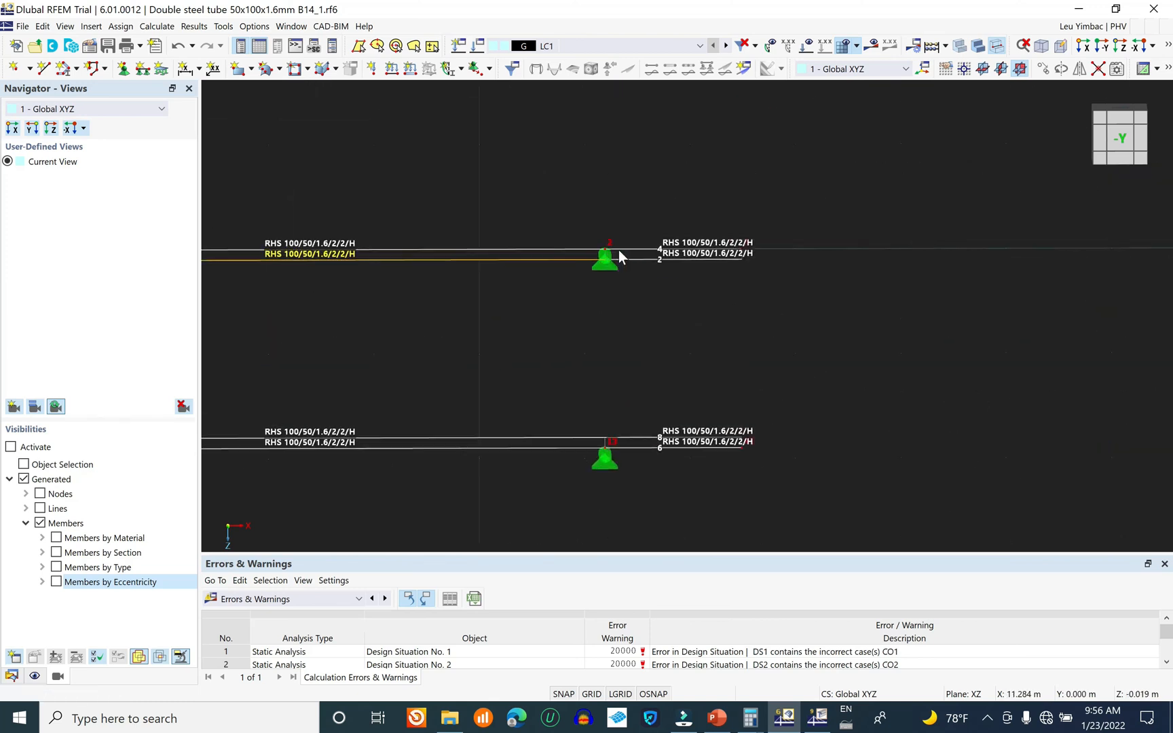
- Review the overall layout of all three beams and show the model data in the navigator
scroll(752, 339, "down", 3)
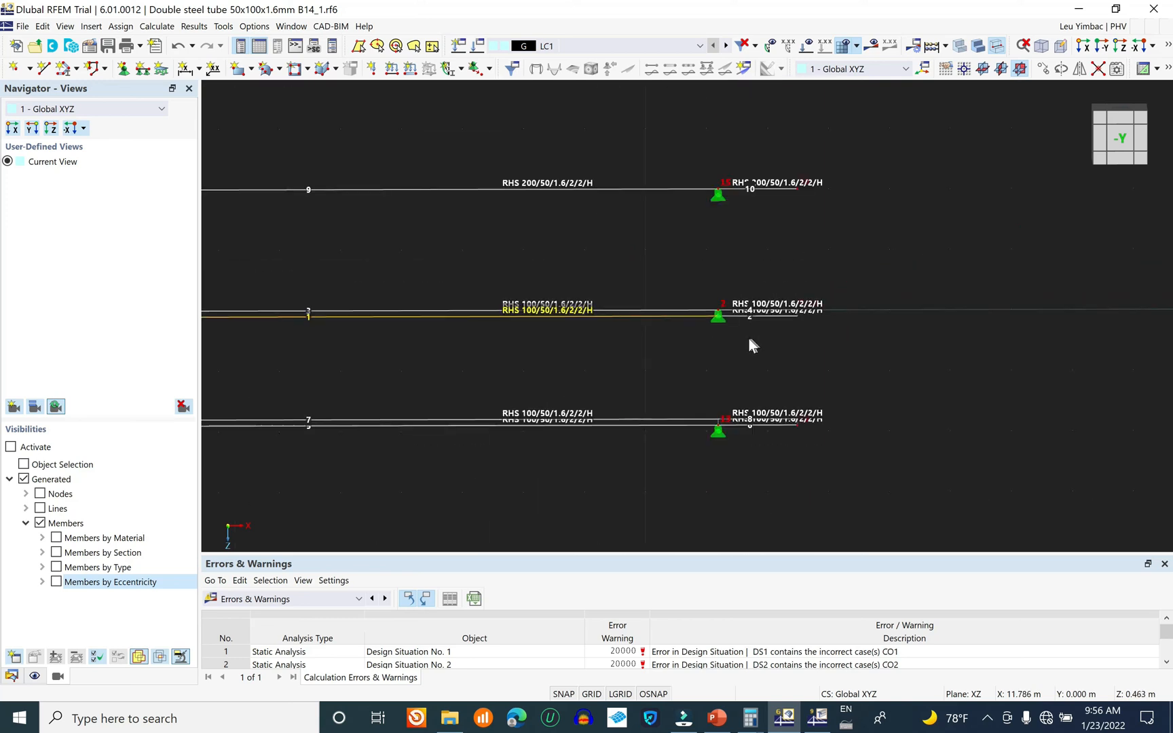
scroll(645, 336, "down", 1)
middle_click_drag(599, 343, 864, 369)
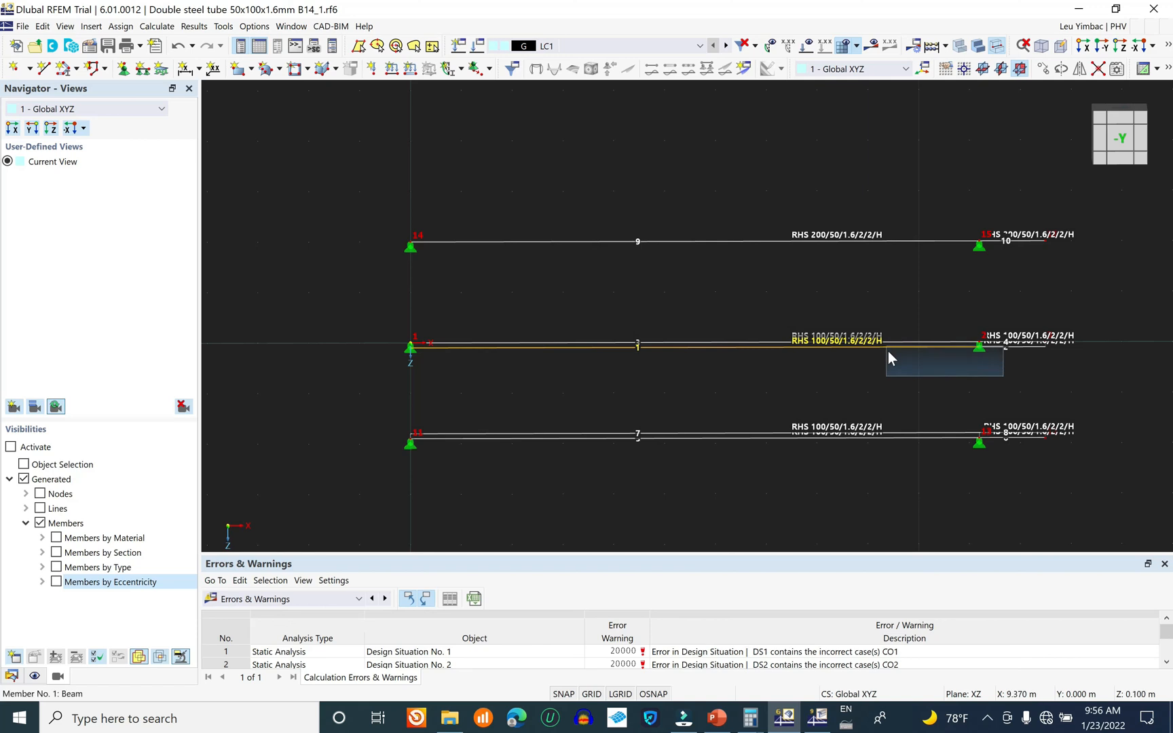
left_click(12, 675)
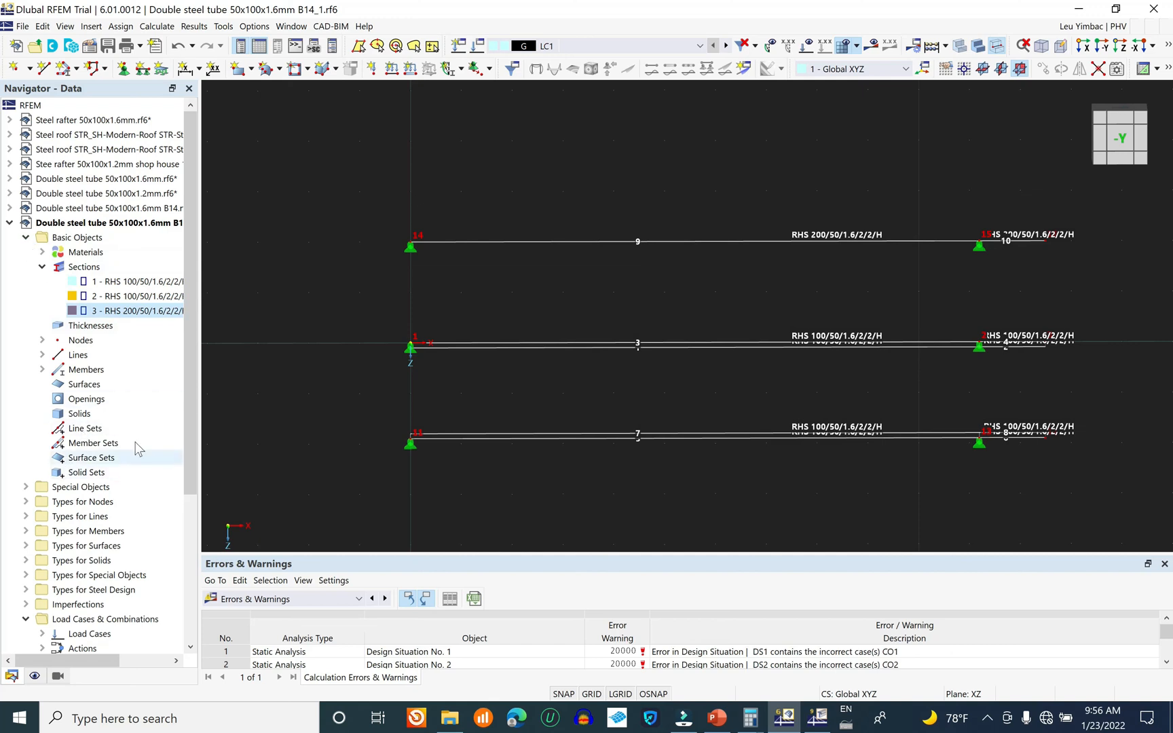
left_click_drag(189, 360, 405, 165)
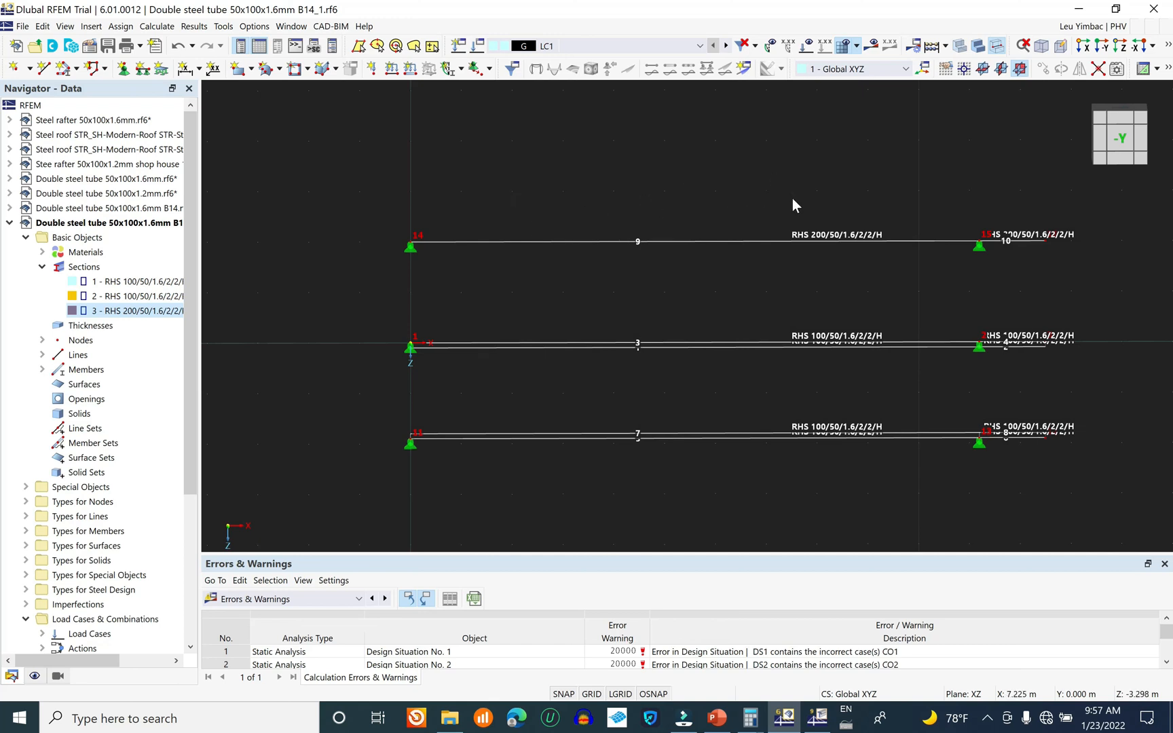
scroll(740, 332, "down", 3)
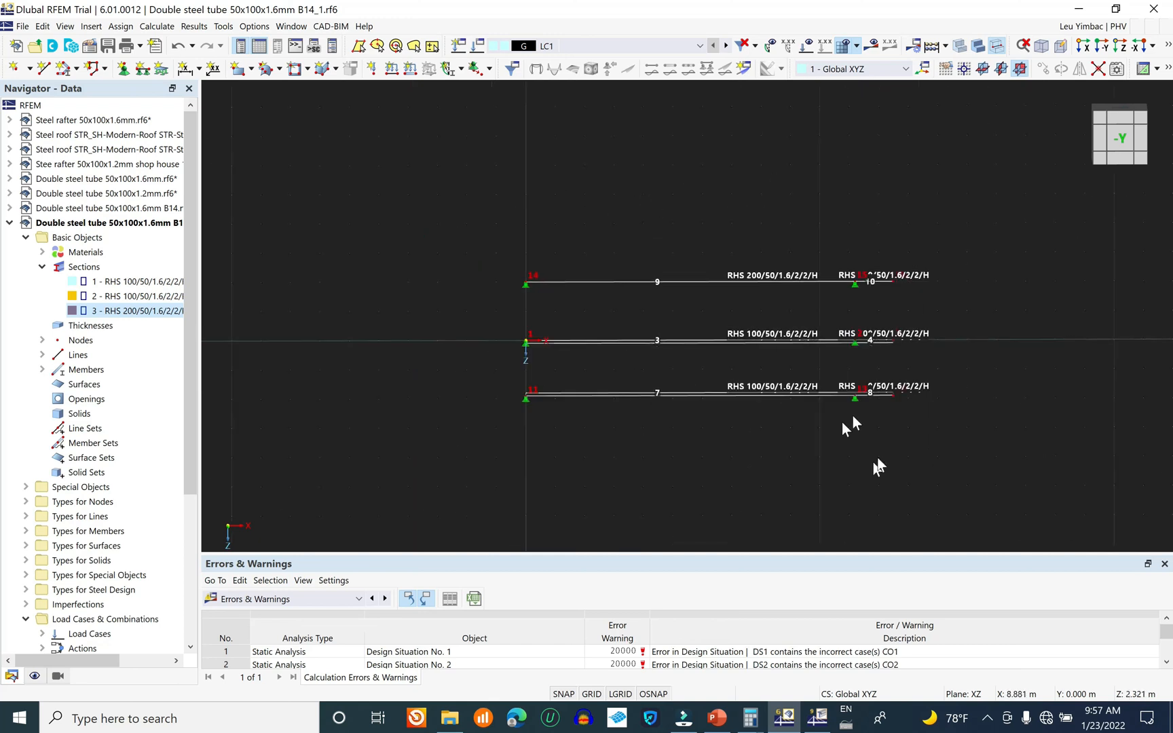
scroll(856, 396, "up", 2)
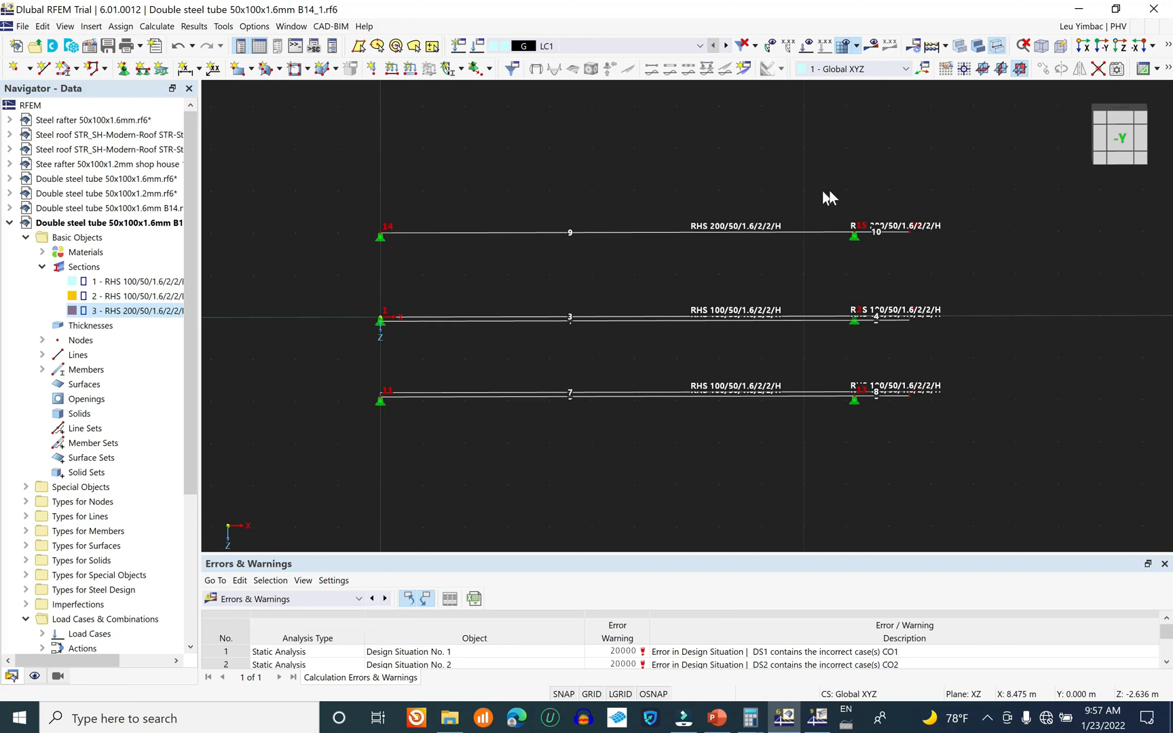
- Cancel the visibility mode again and review the work plane and grid/snap settings
right_click(643, 113)
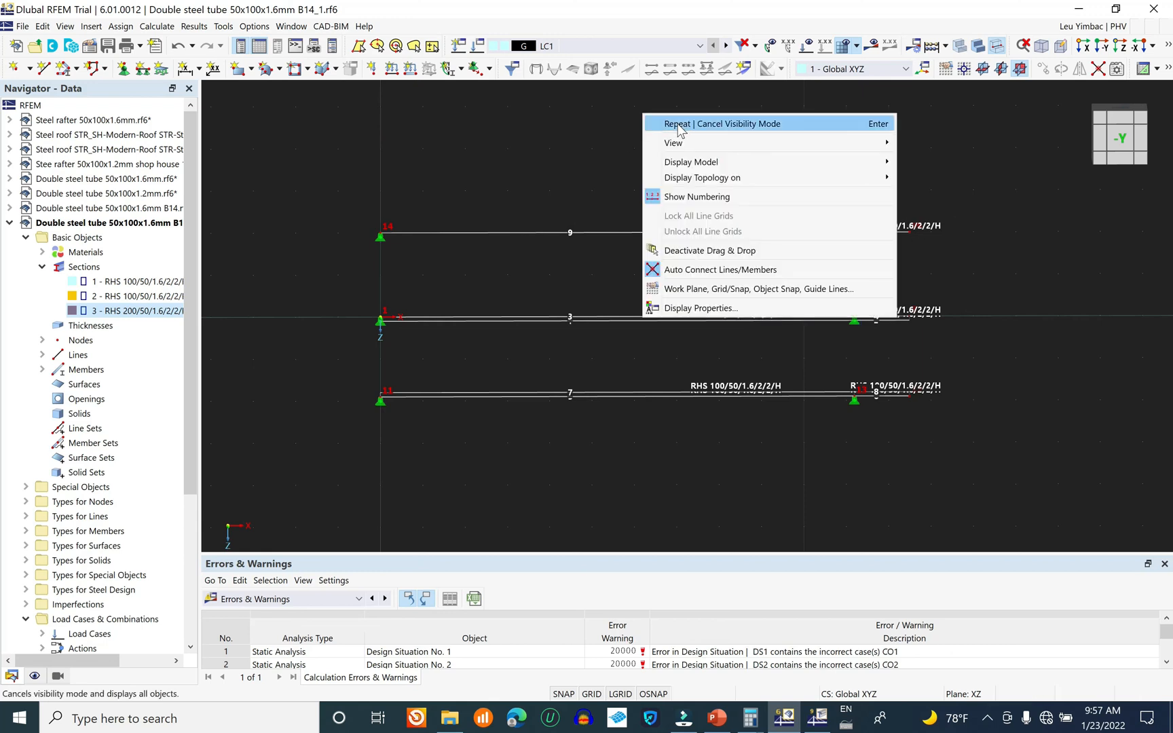
left_click(713, 125)
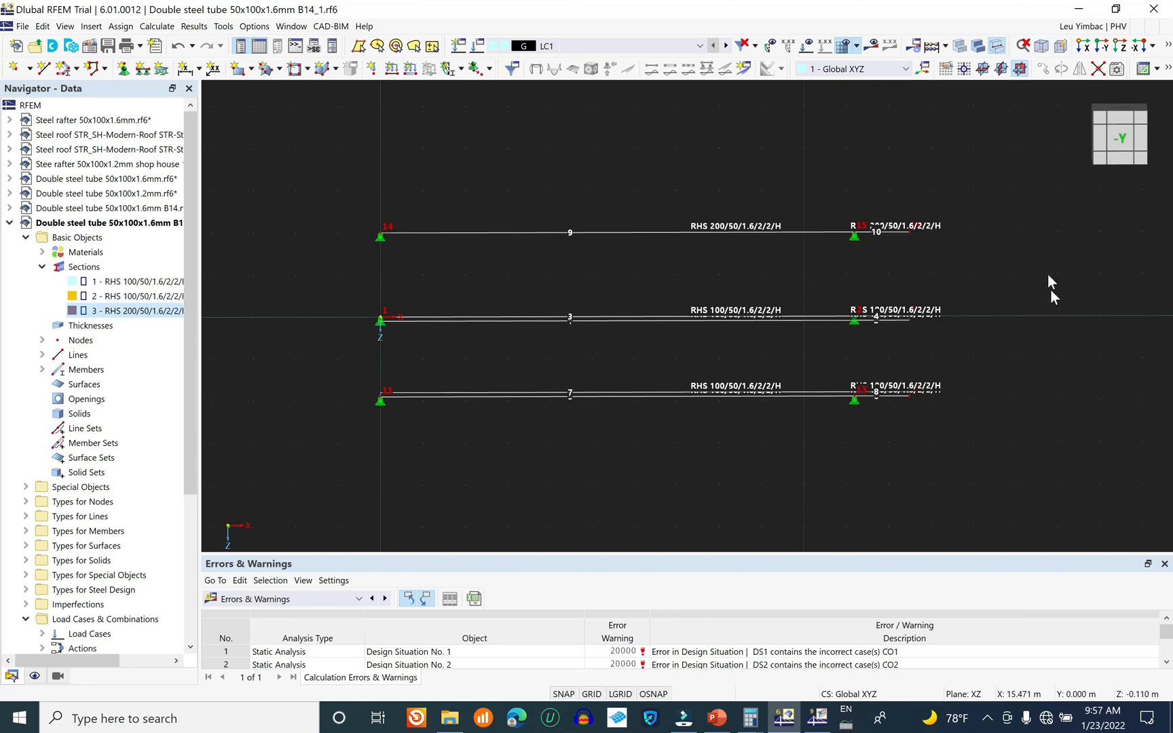
right_click(693, 144)
left_click(541, 153)
right_click(551, 153)
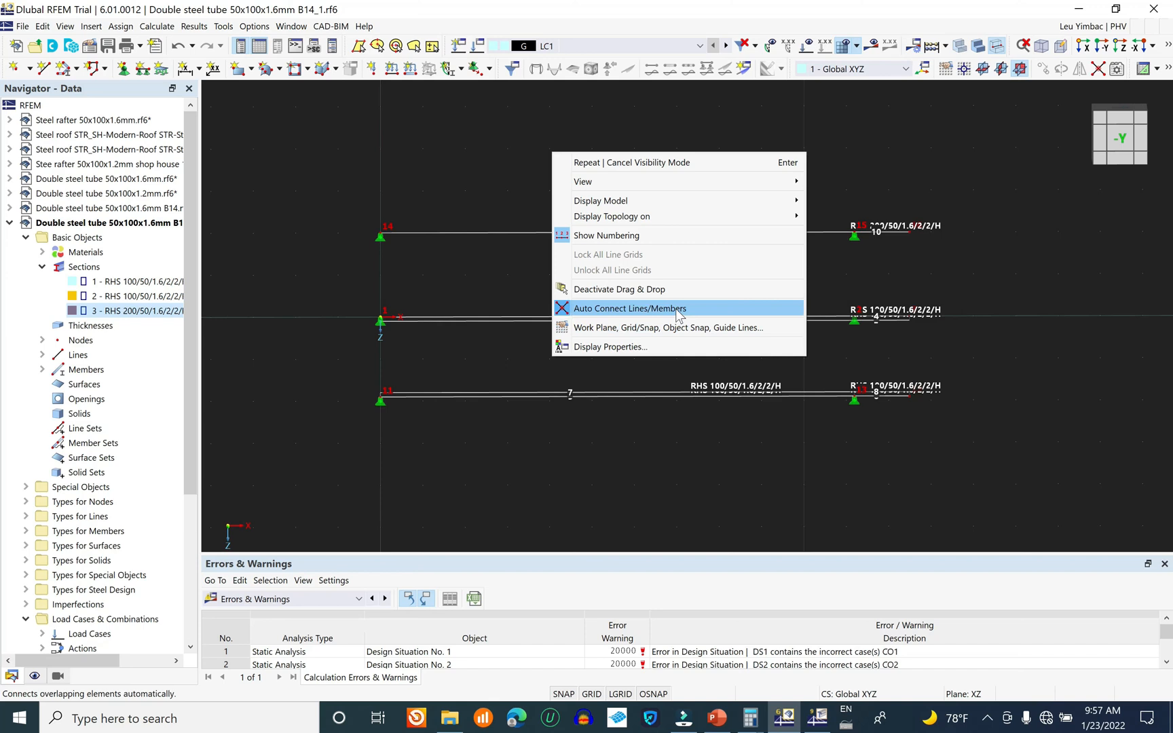
left_click(521, 162)
right_click(567, 174)
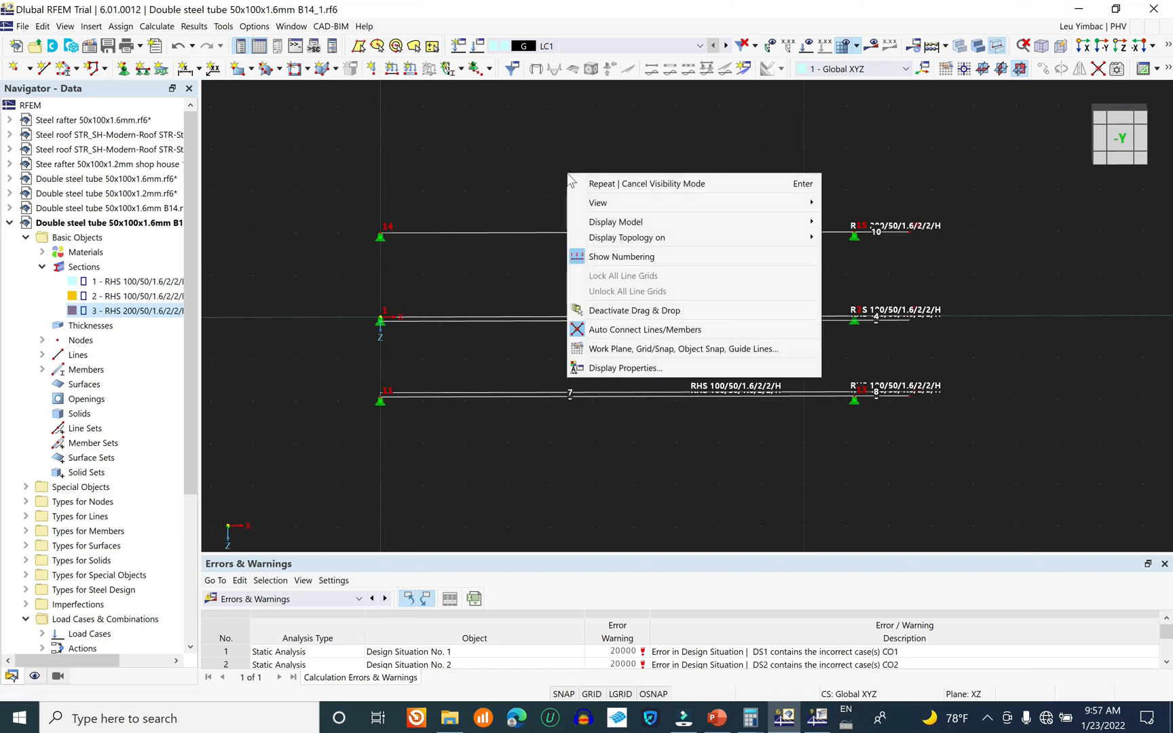
left_click(644, 351)
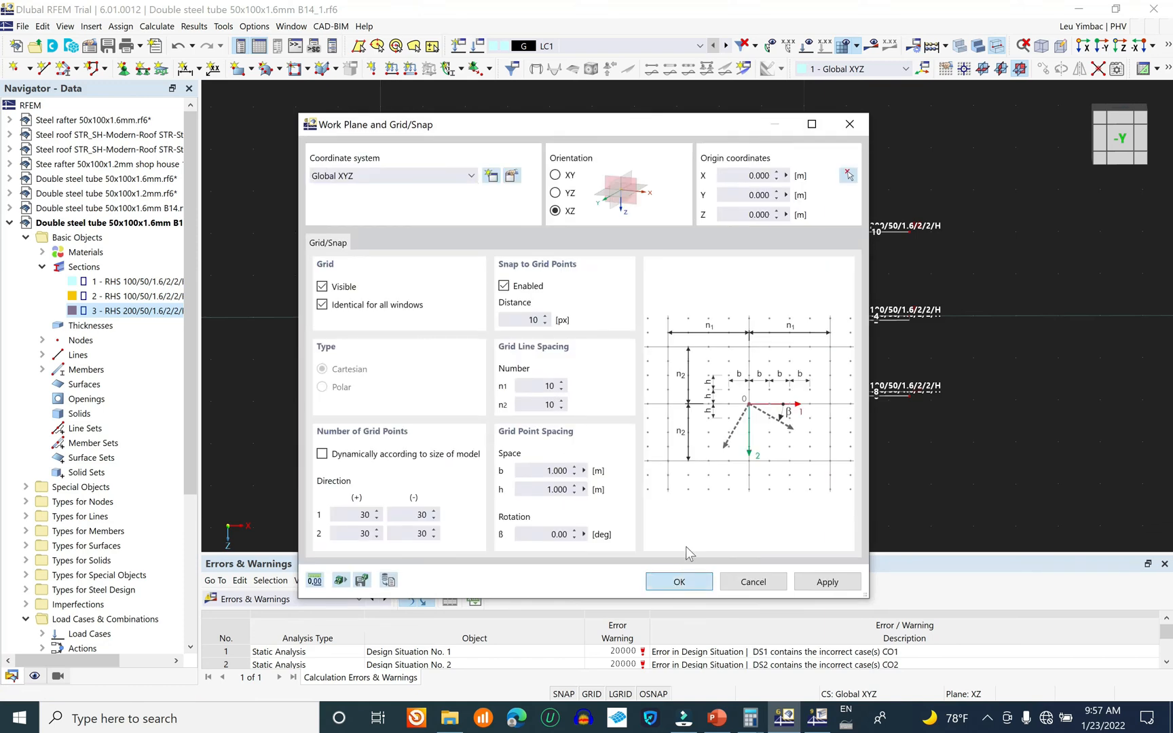
left_click(678, 582)
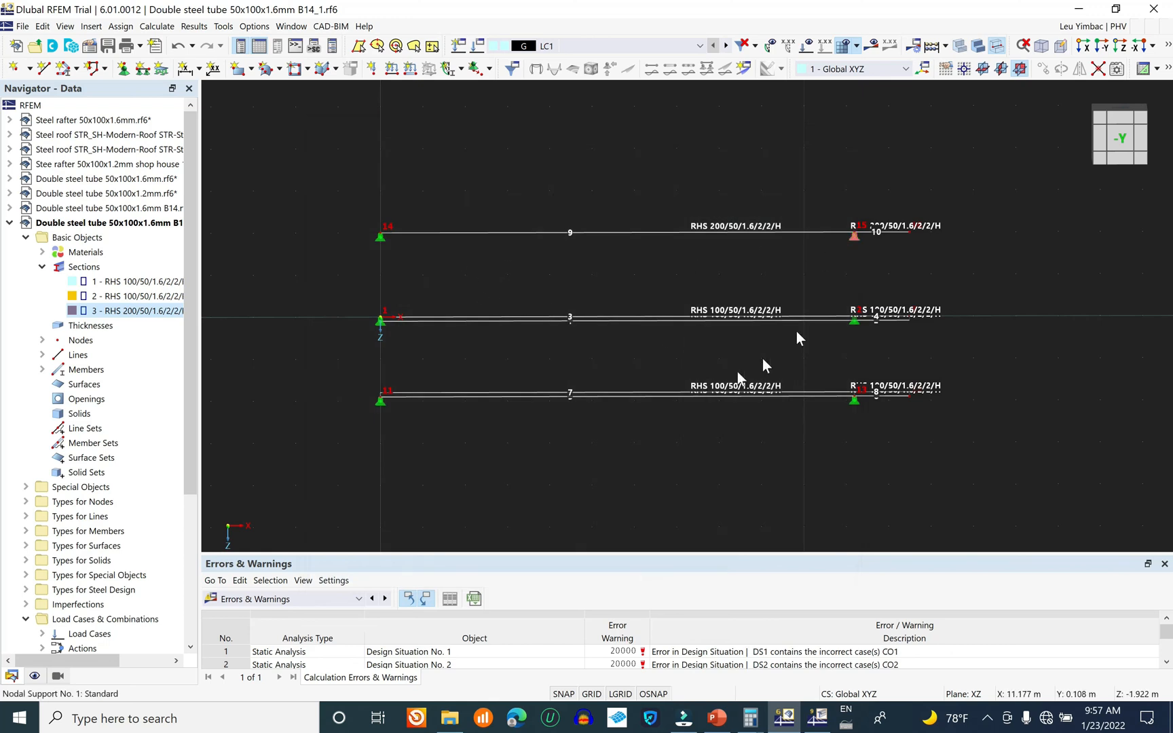
scroll(729, 475, "down", 2)
scroll(766, 463, "up", 1)
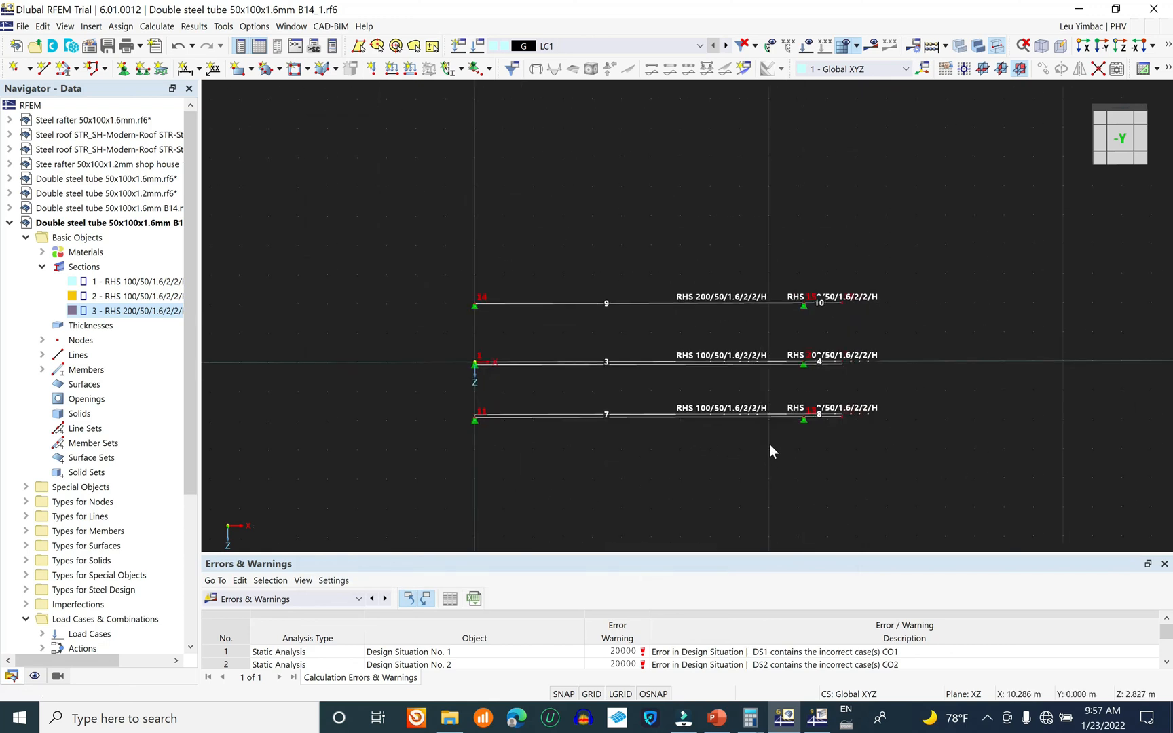
scroll(718, 374, "up", 2)
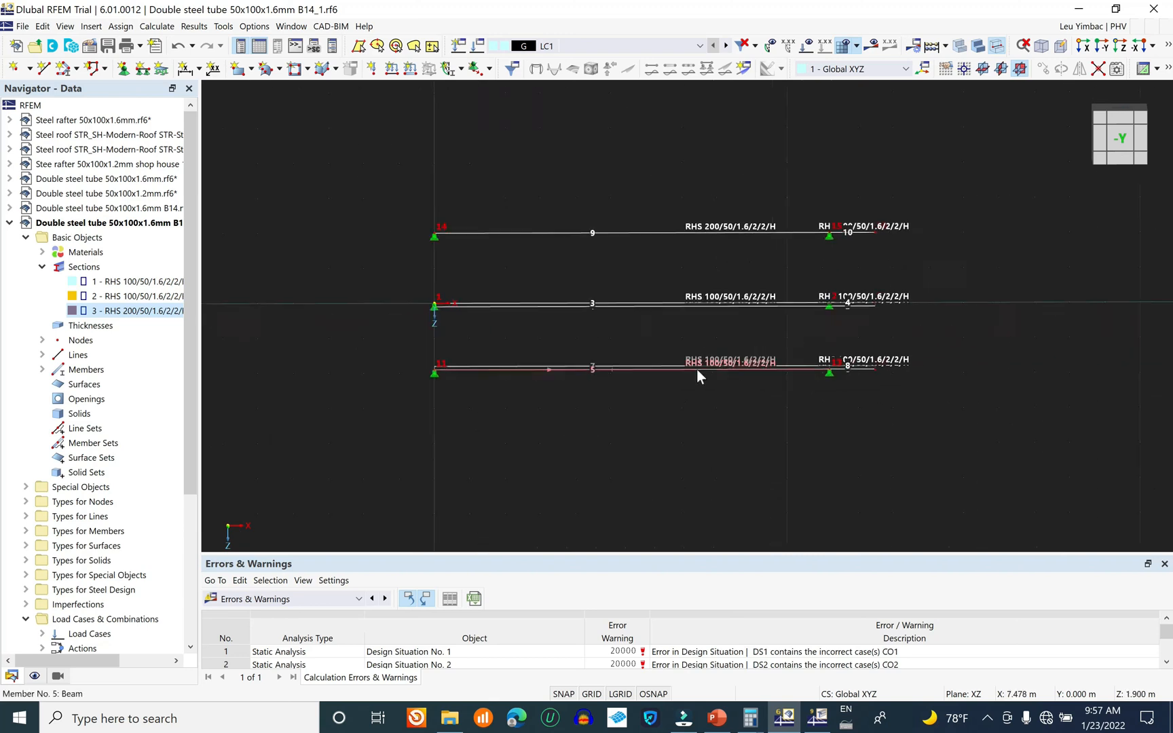
scroll(514, 255, "down", 1)
left_click_drag(742, 135, 927, 435)
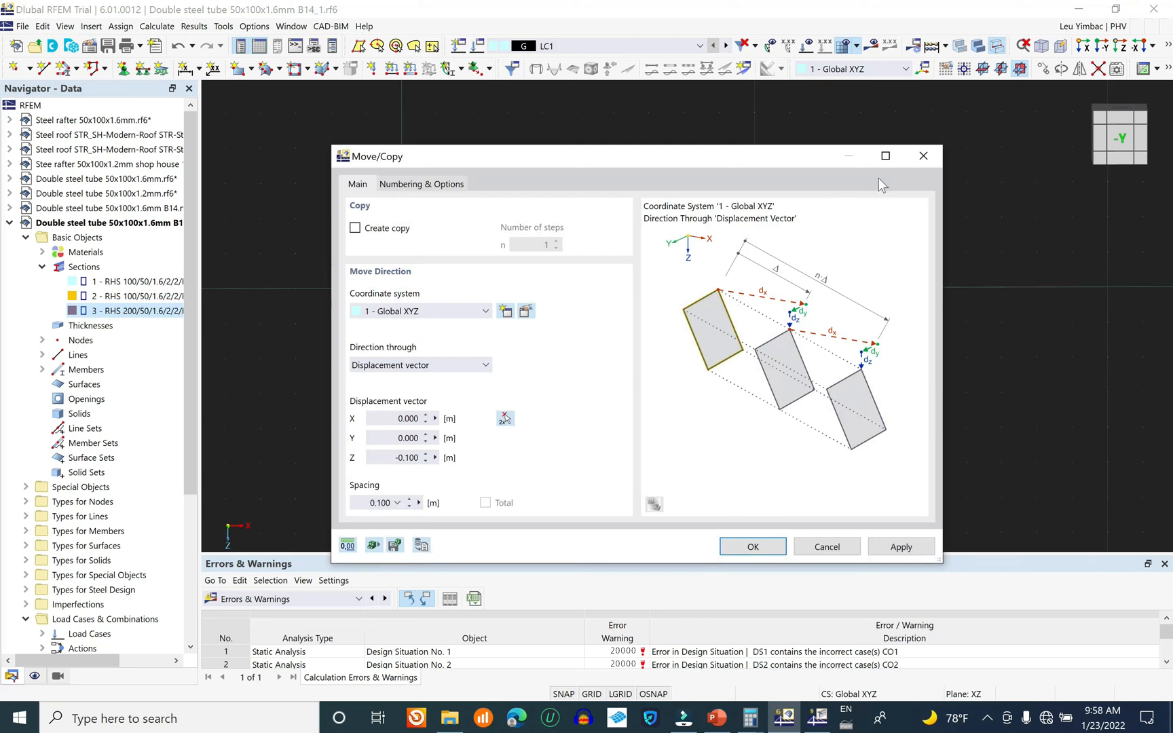
left_click(924, 156)
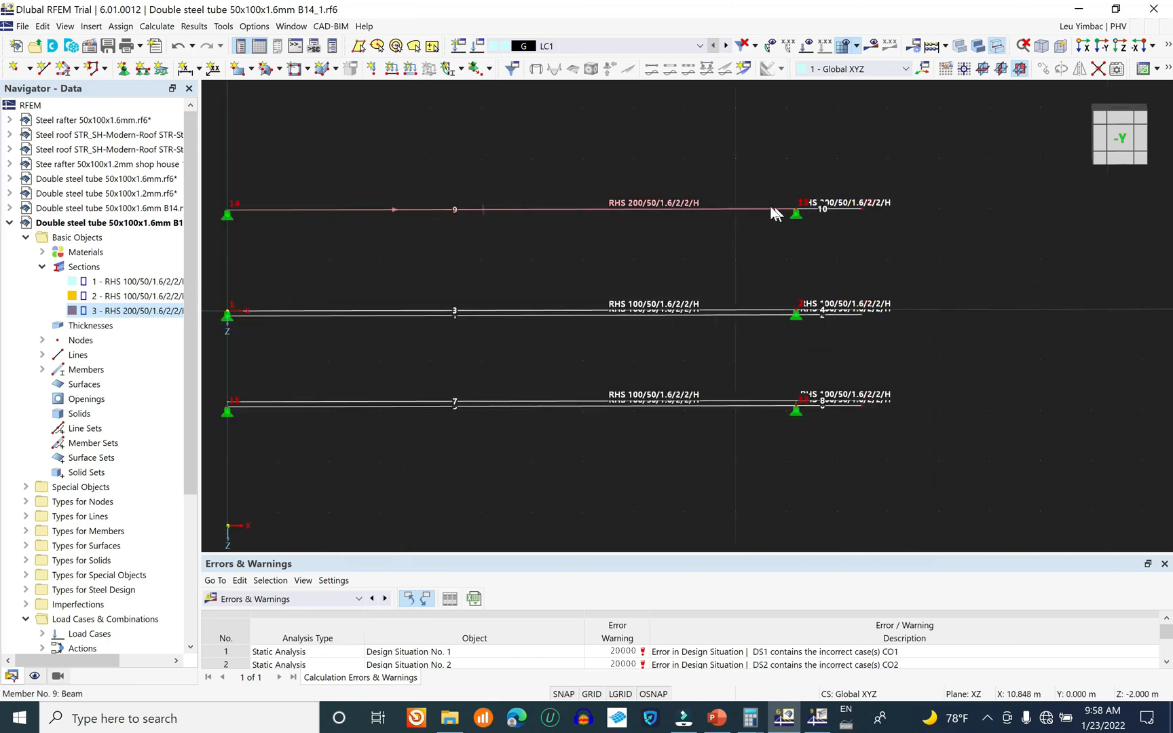
- Select the right-hand supports of the three beams and look through the Structure tables for member types, including Member Hinges
left_click(795, 211)
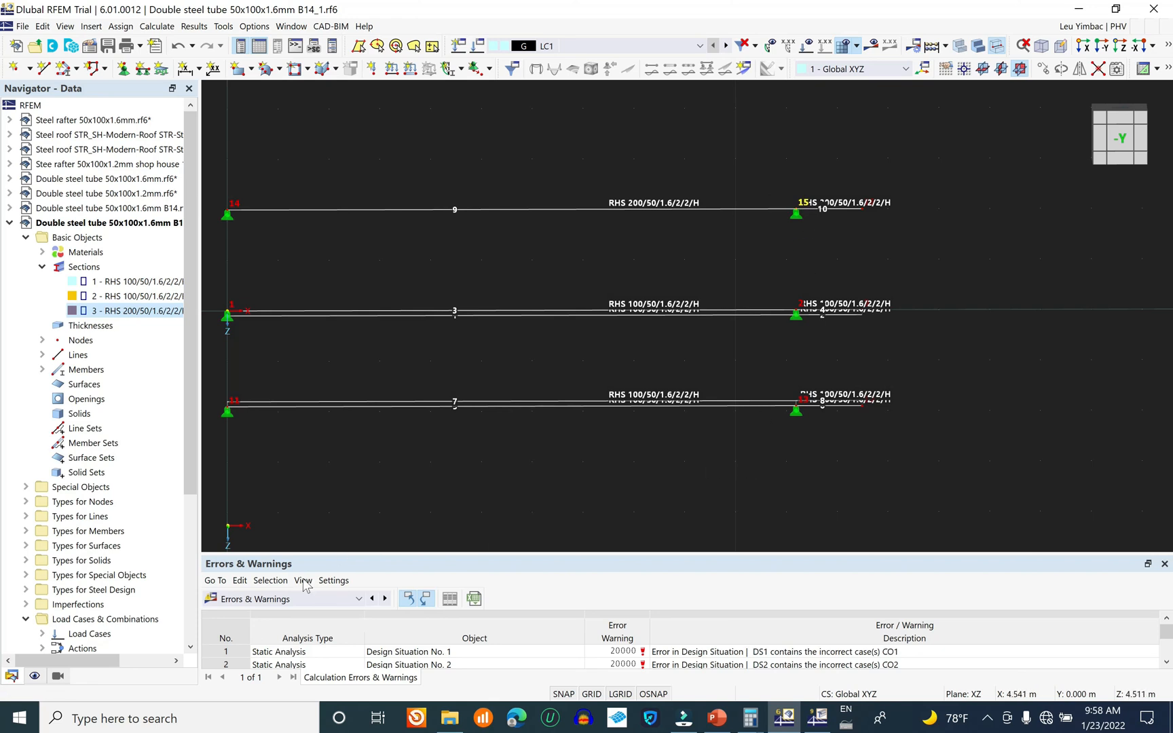
left_click(282, 599)
left_click(275, 615)
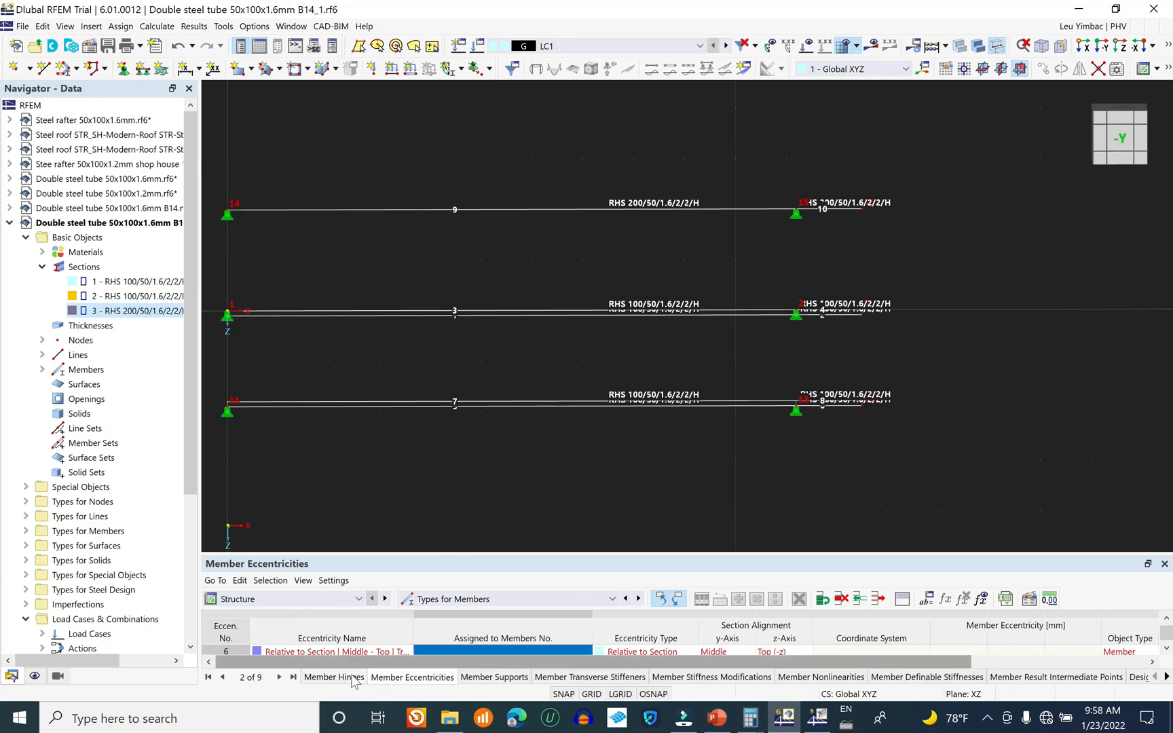
left_click(223, 678)
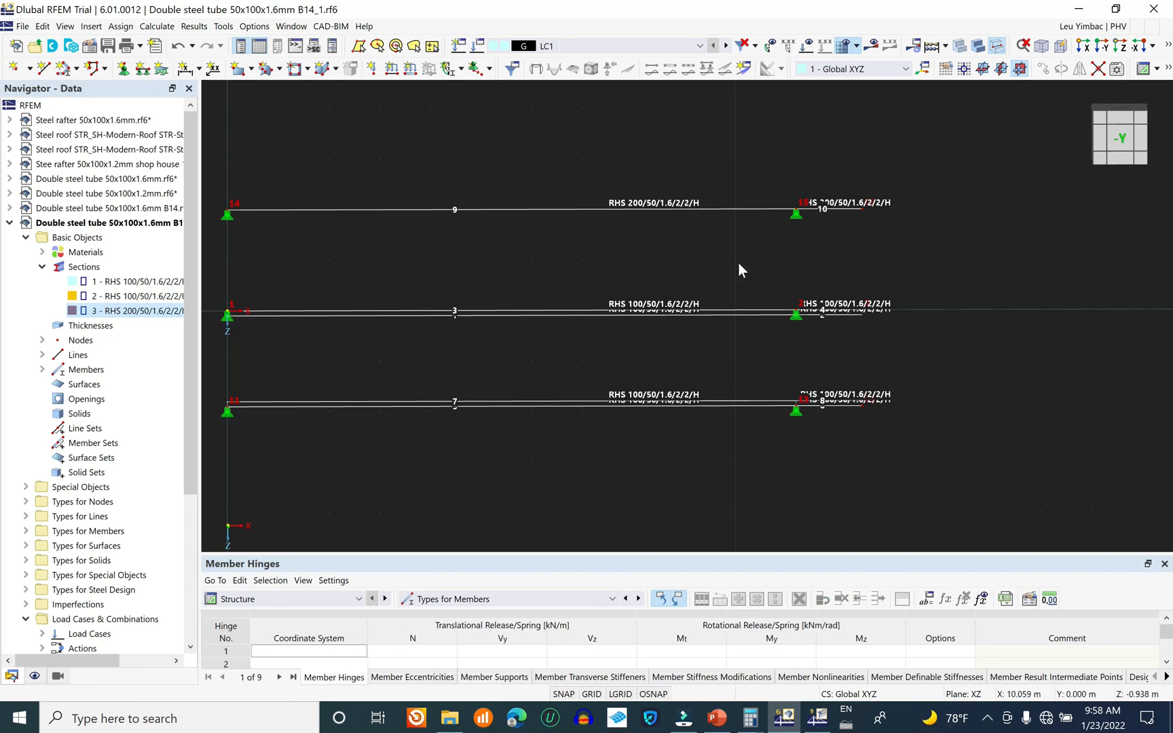
left_click_drag(766, 191, 807, 435)
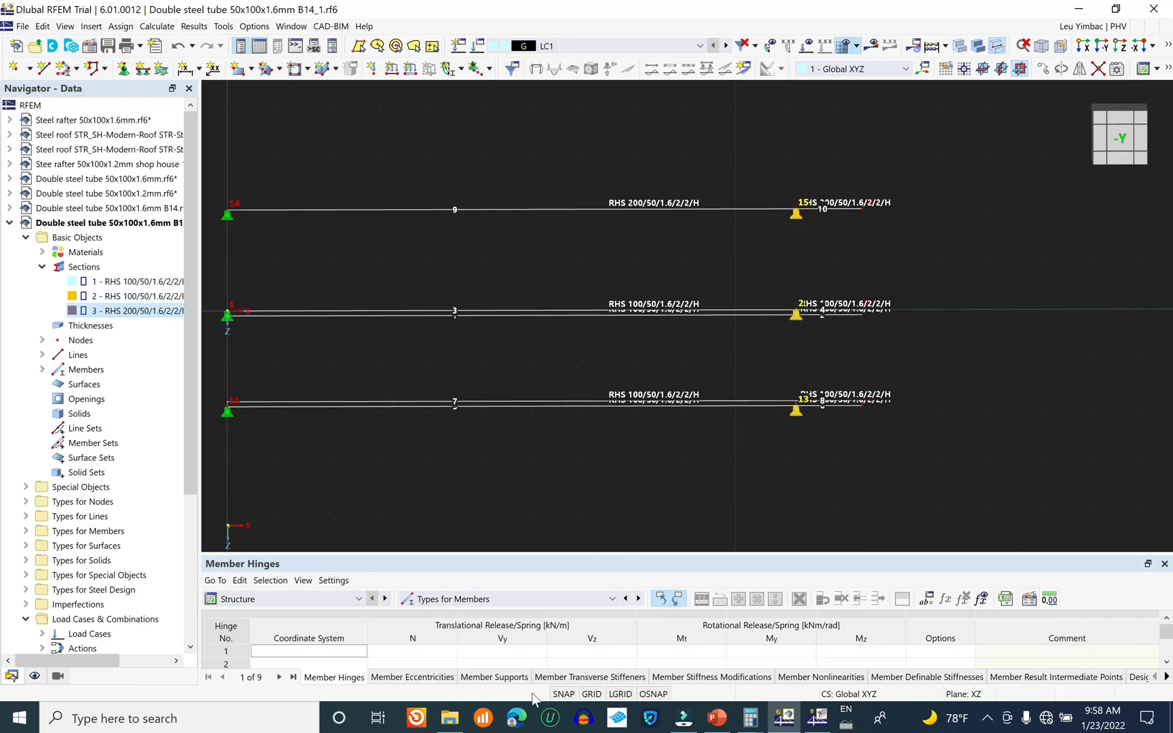
left_click(314, 600)
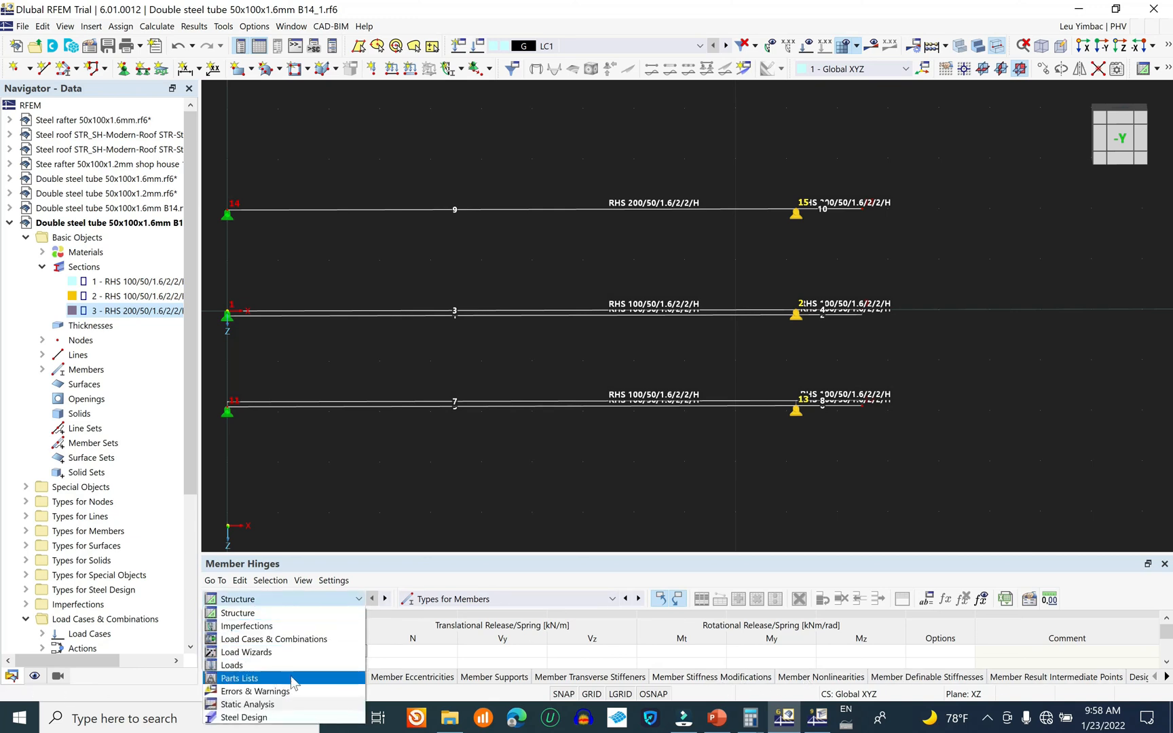
left_click(564, 569)
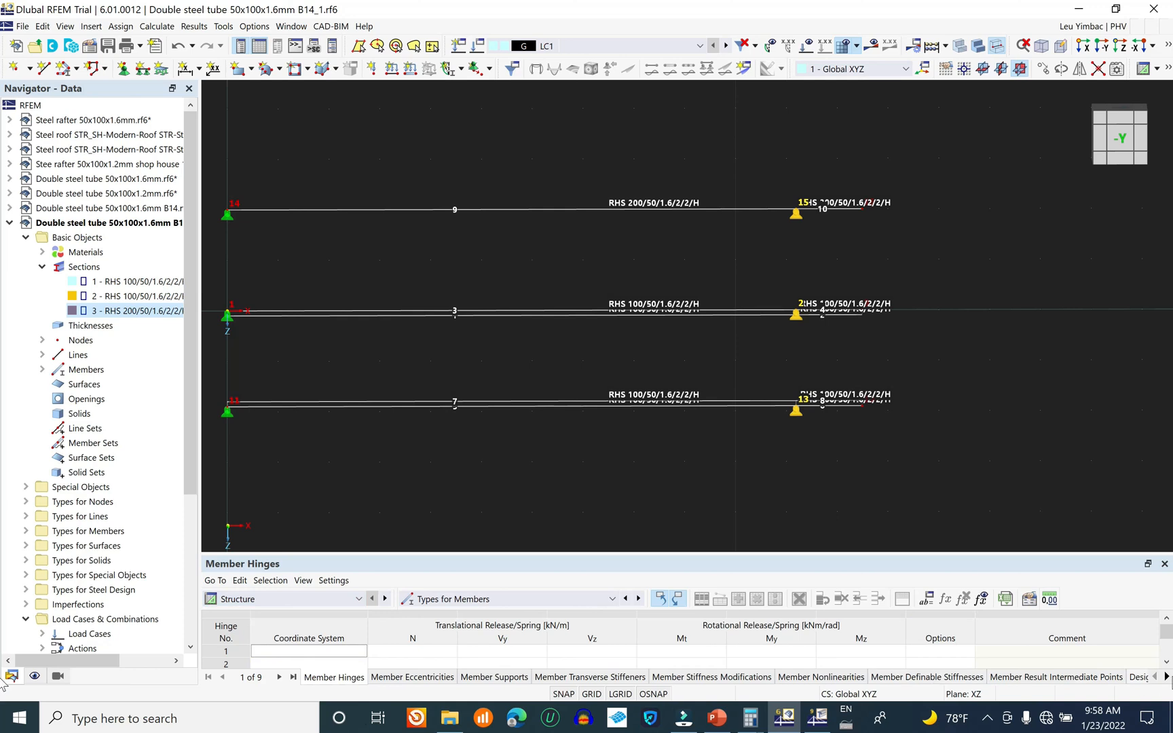
left_click(1167, 678)
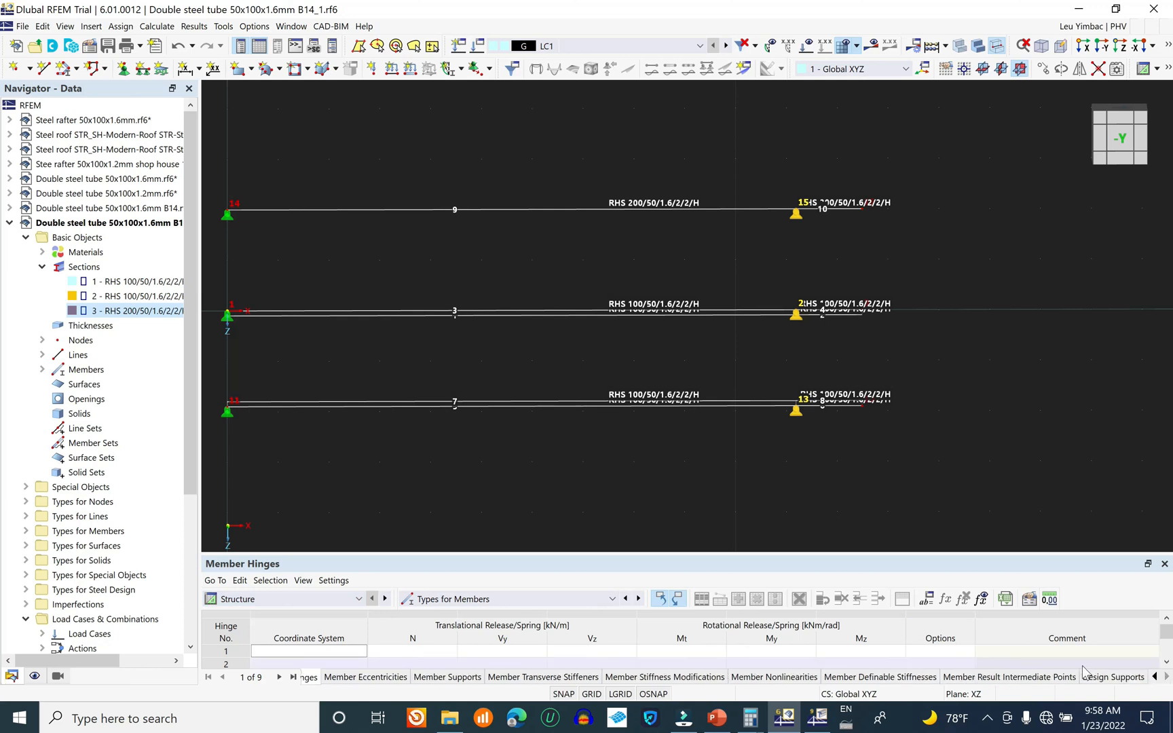
left_click(1155, 678)
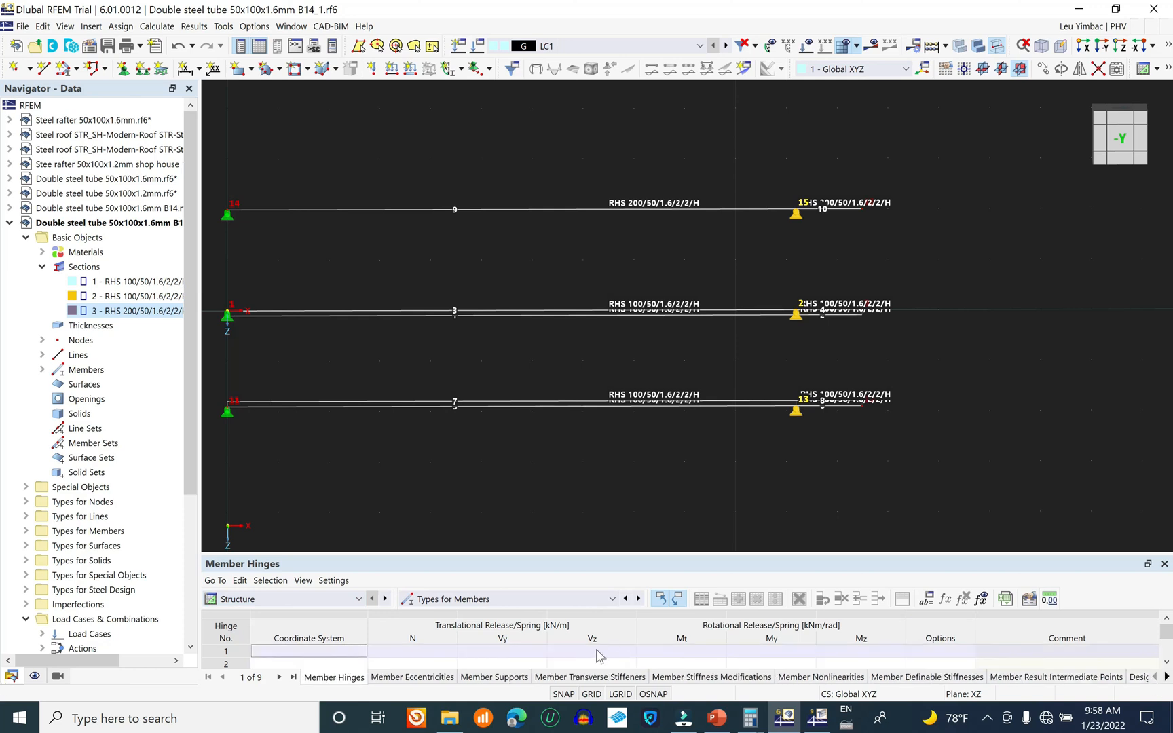
- Show the Nodes table of the Basic Objects, enlarge it and select the supports at nodes 2, 13 and 15
left_click(514, 600)
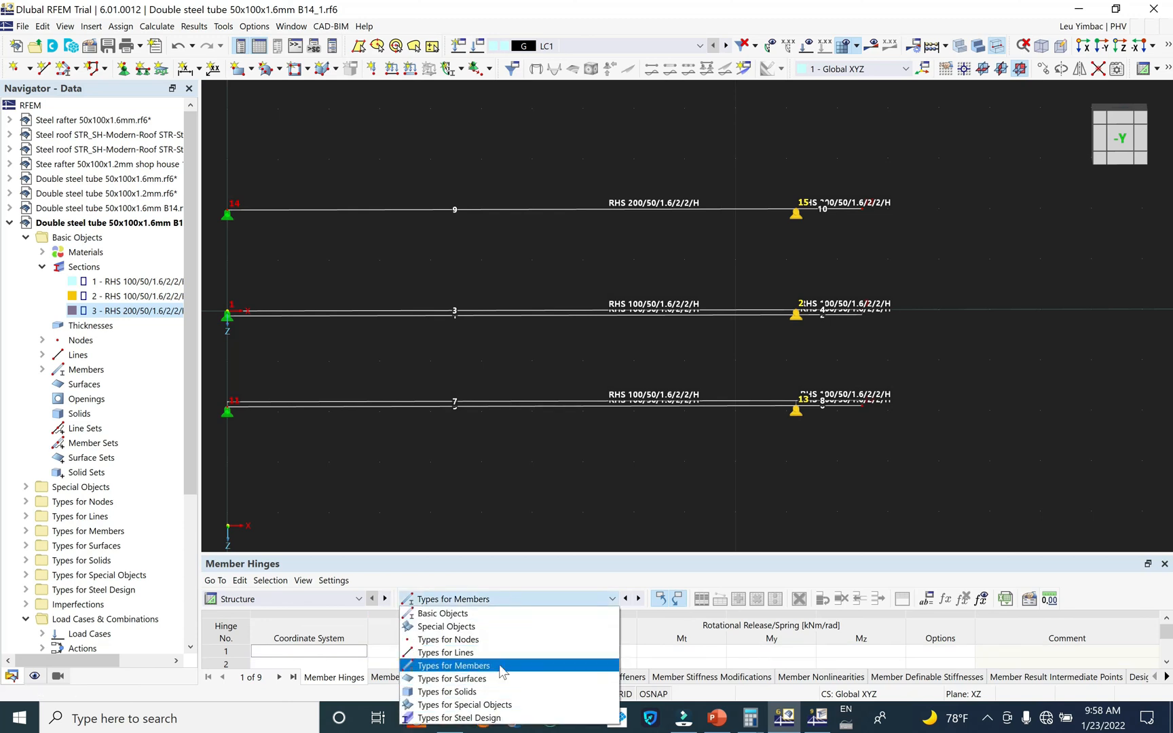
left_click(518, 616)
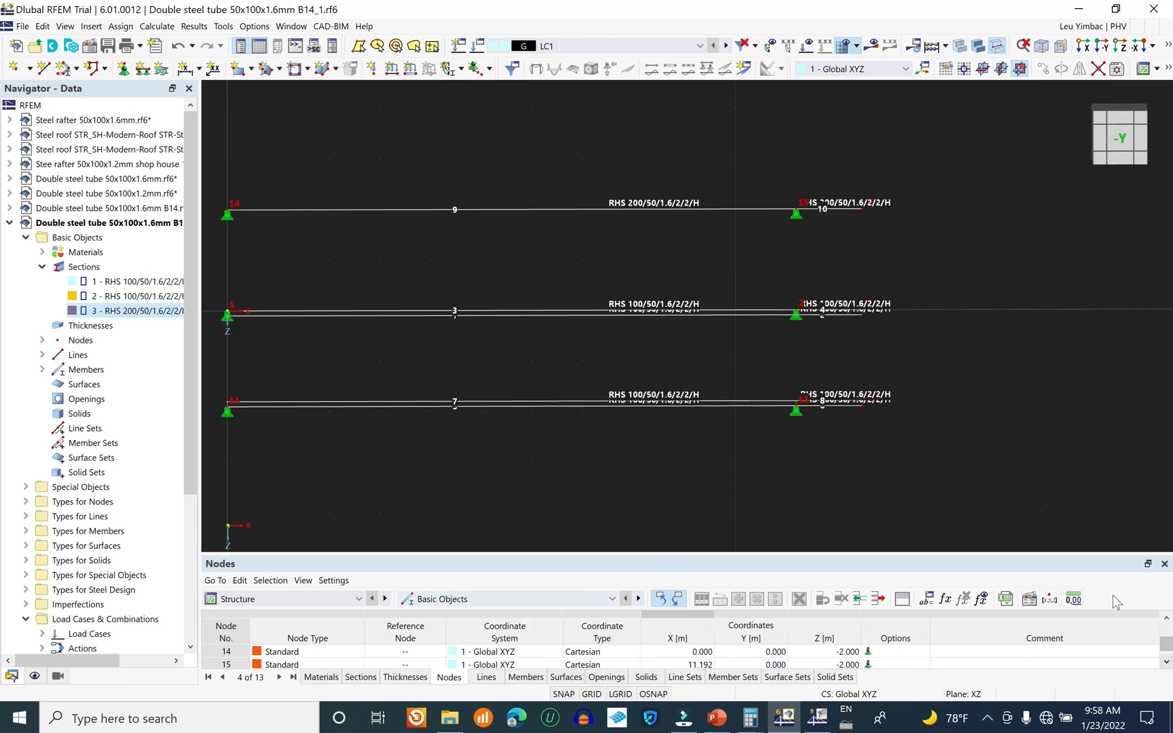
left_click_drag(1117, 555, 1124, 461)
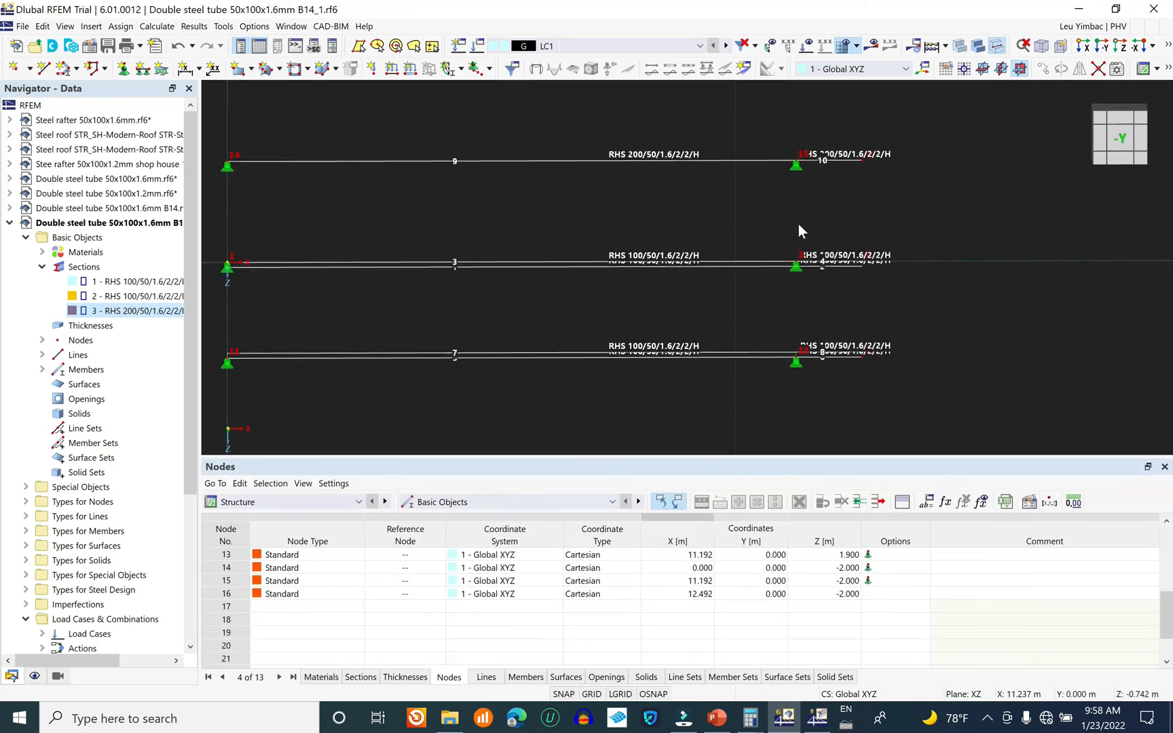
left_click_drag(762, 128, 816, 391)
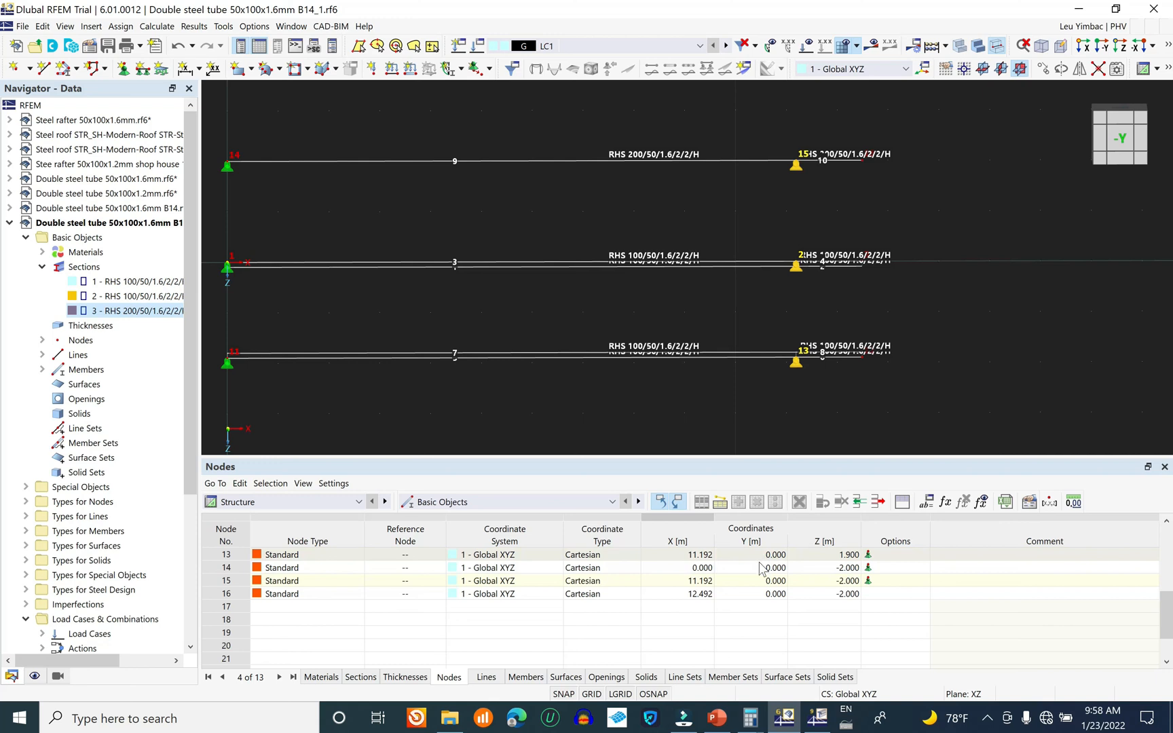
- Set the X coordinate of node 13 on the lower beam to 7.2 m
double_click(677, 556)
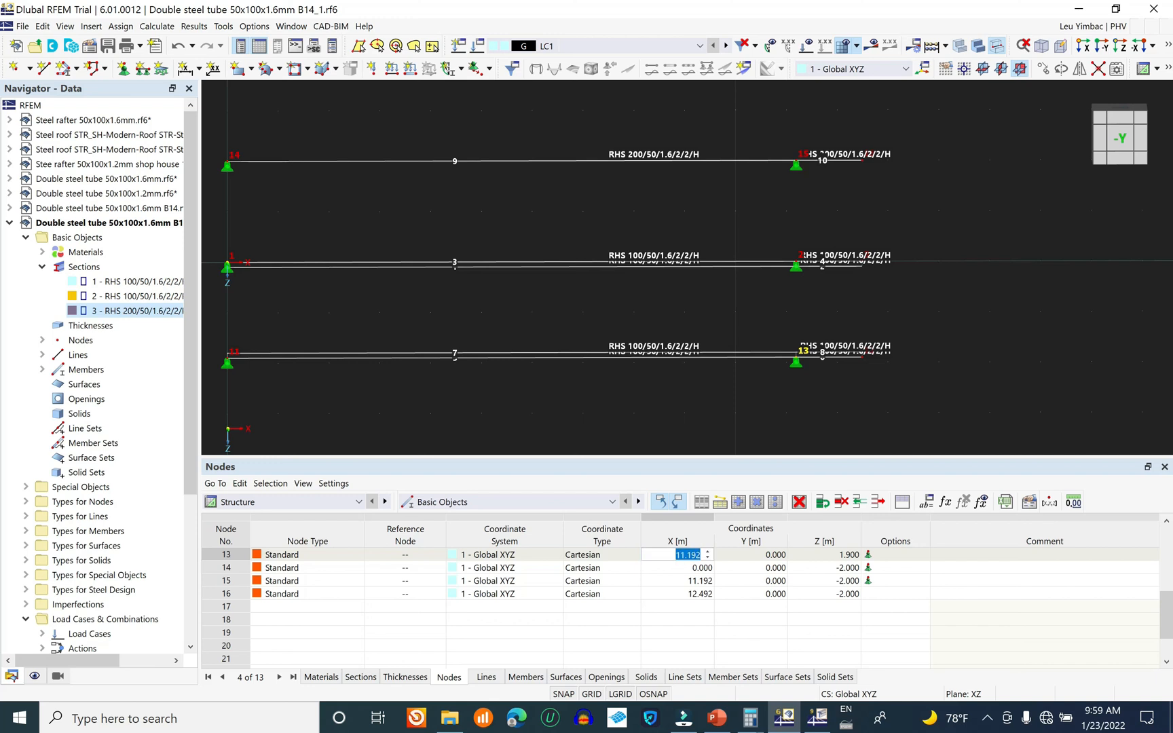
type("7")
key("BackSpace")
type("2")
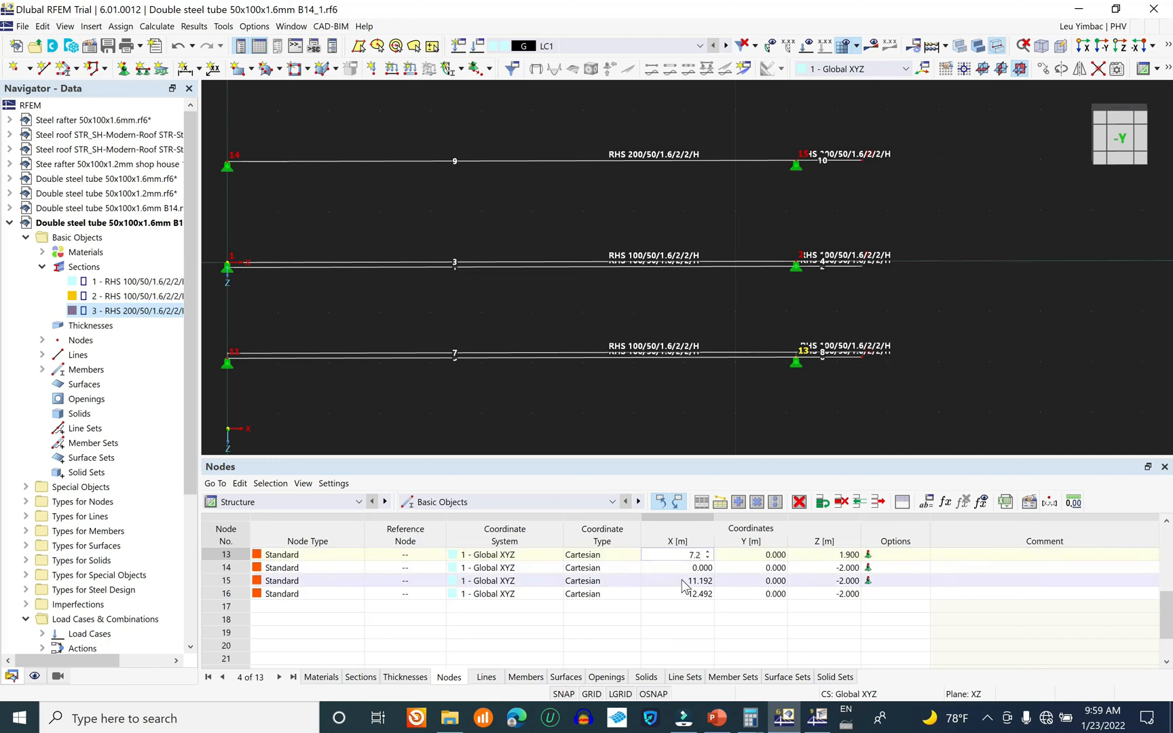
- Set the X coordinate of node 15 on the upper beam to 7.2 m and delete its end node 16
left_click(683, 581)
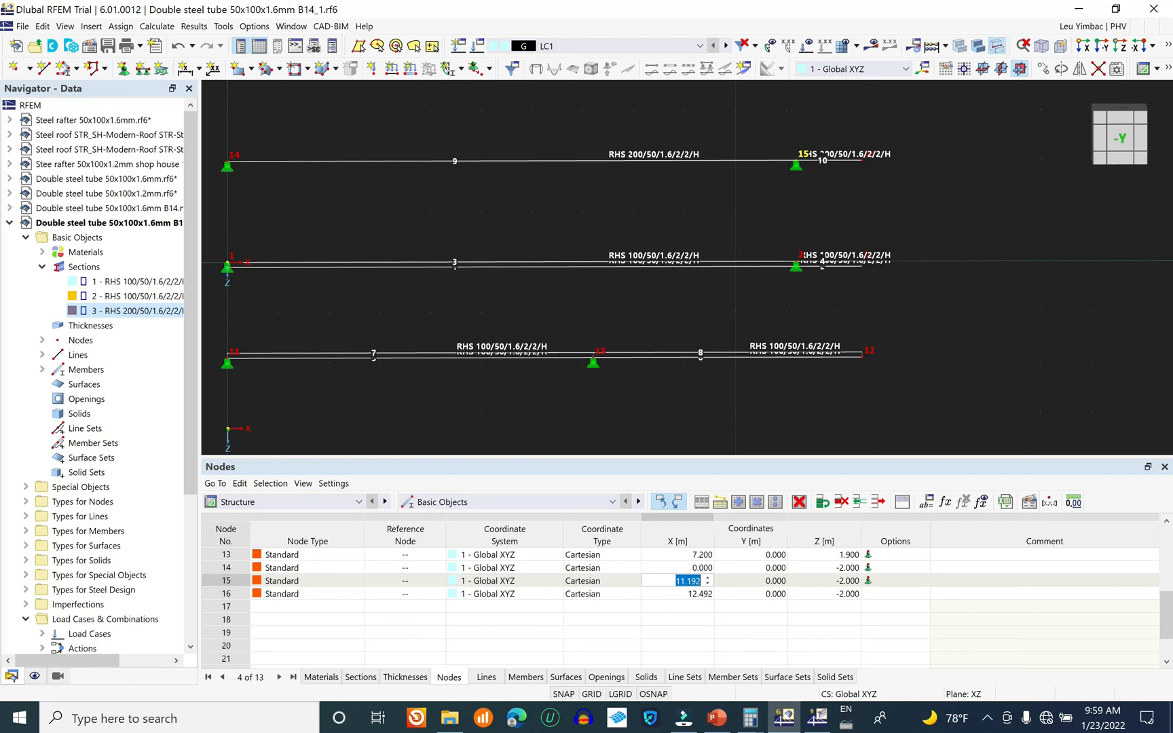
type("7.2")
left_click(698, 594)
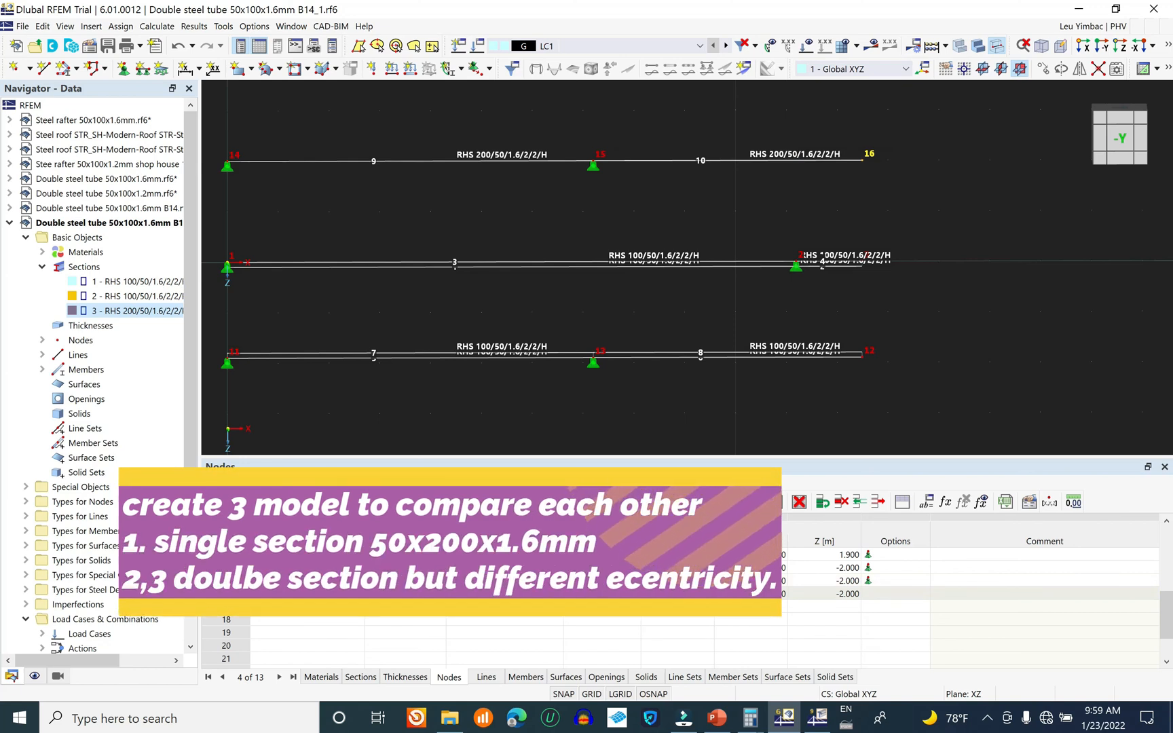
left_click(698, 582)
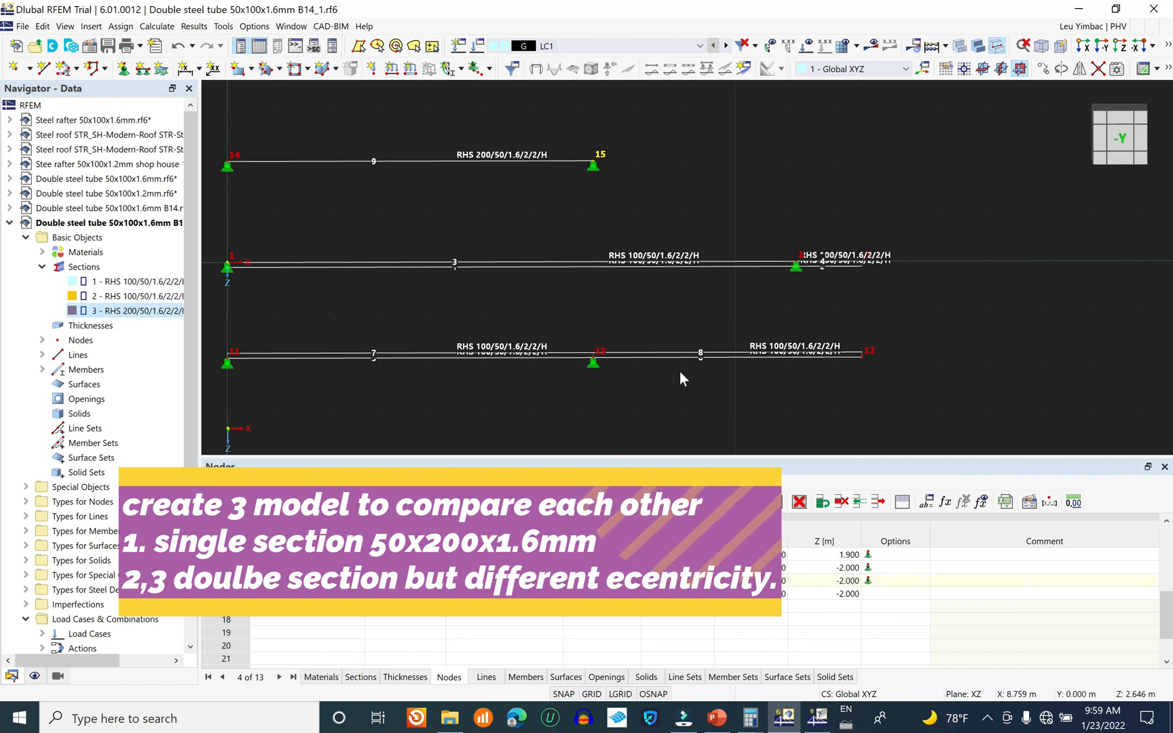
- Set the X coordinate of the support at node 2 on the middle beam to 7.2 m
left_click(804, 275)
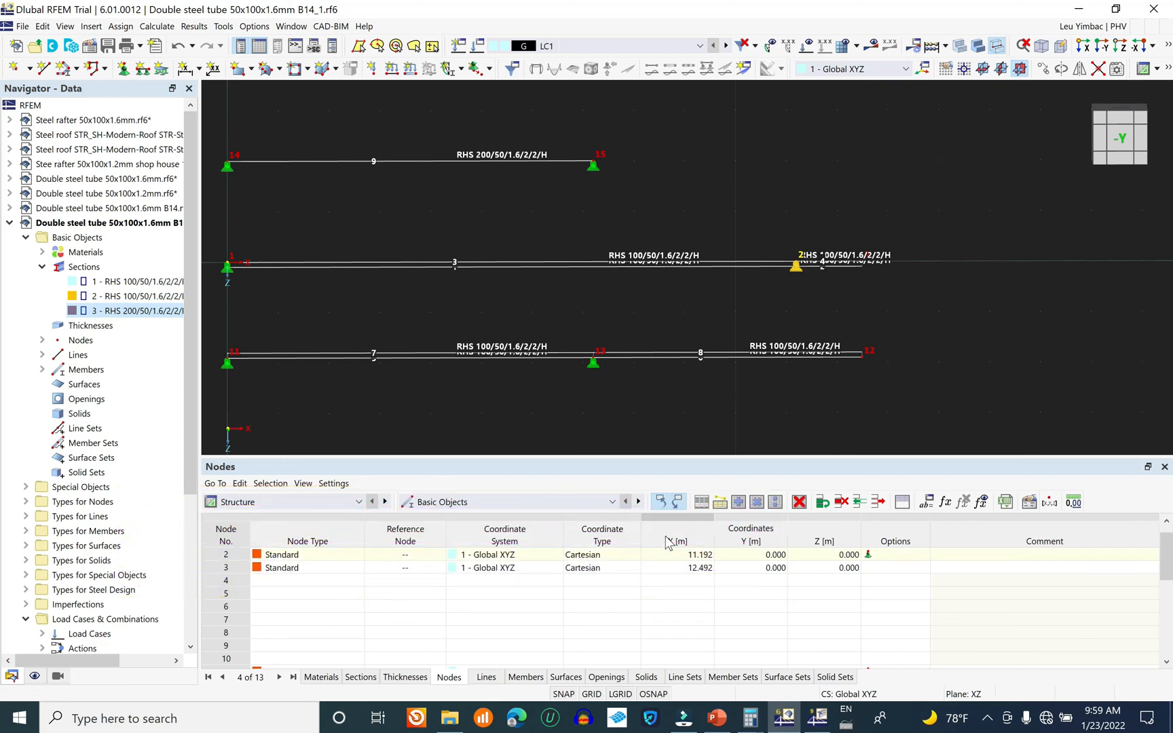
double_click(679, 555)
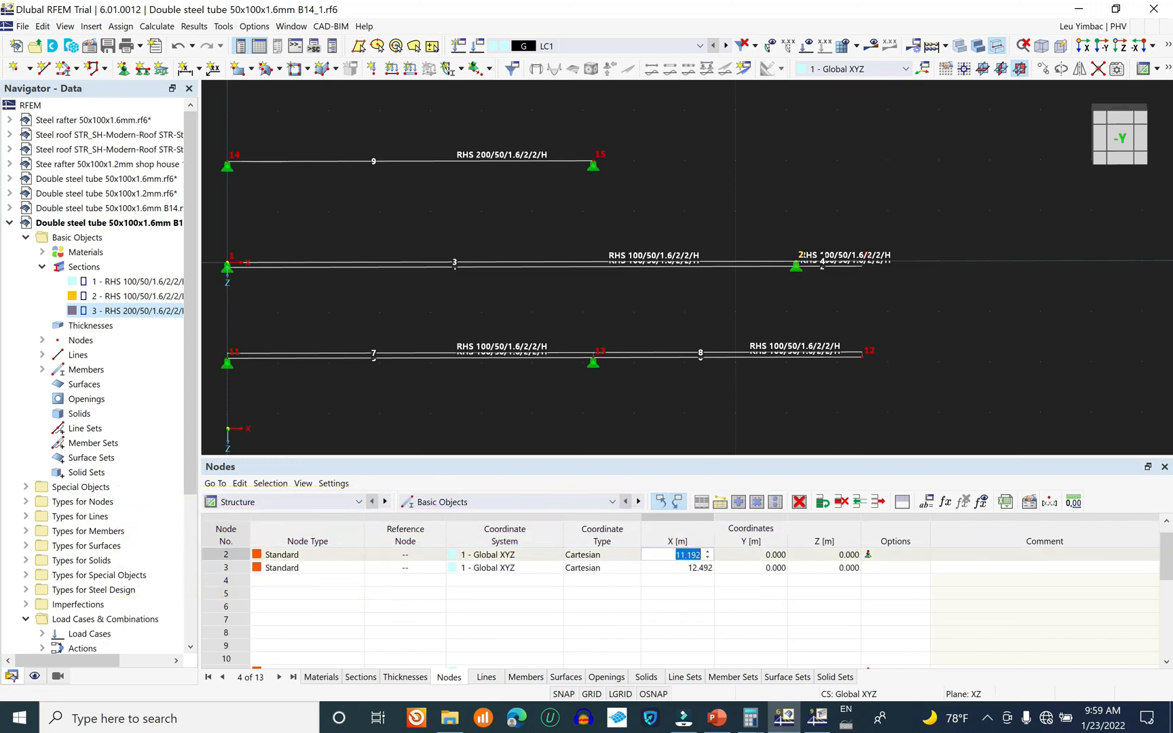
type("7.2")
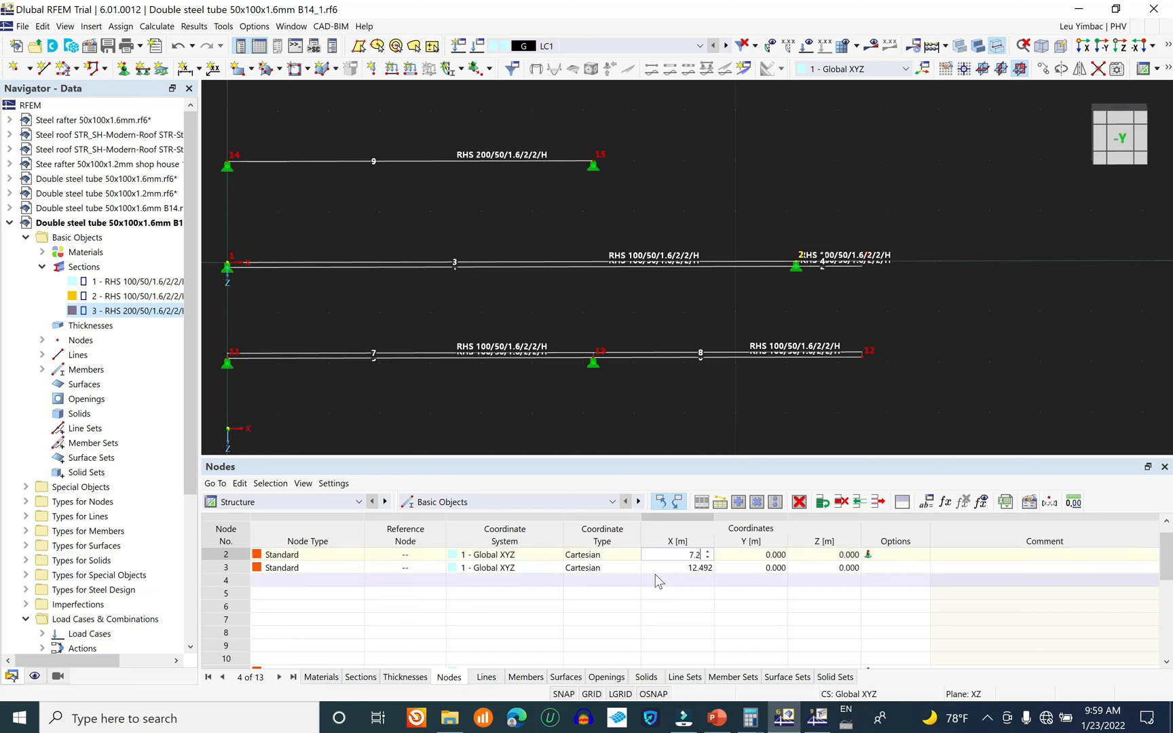
key("Return")
- Try an X coordinate of 7.2 m for end node 3 of the middle beam and undo the change
type("7")
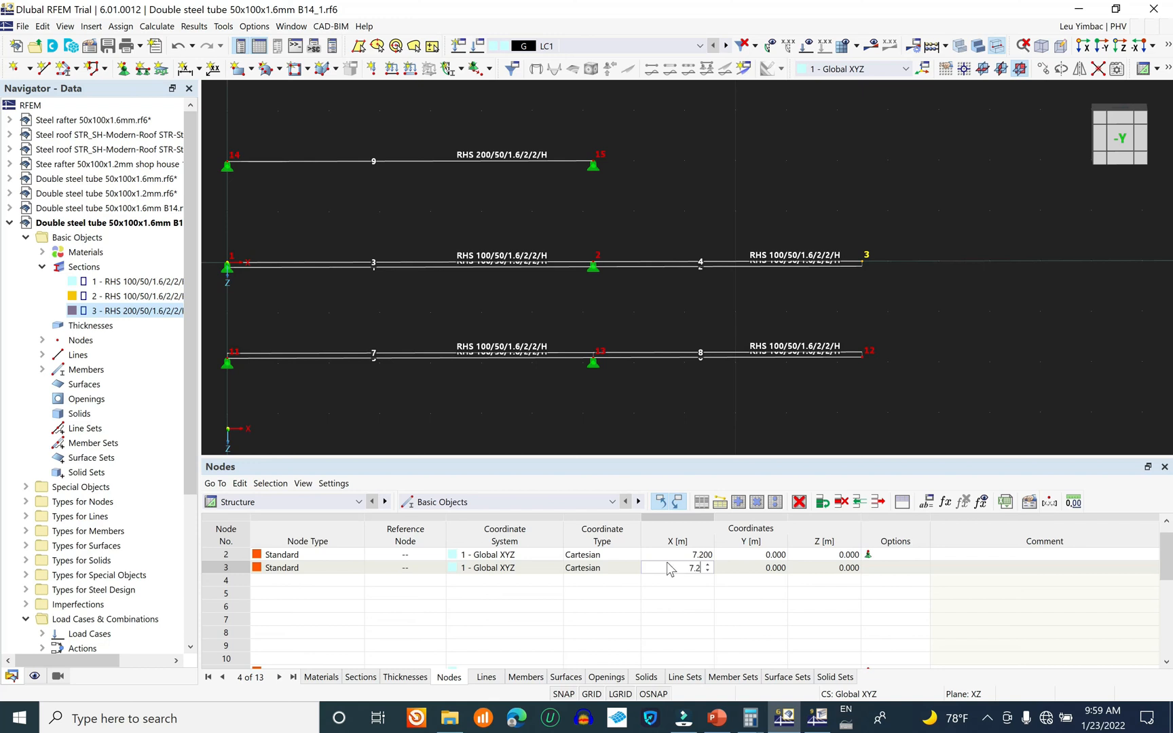
type(".2")
key("Tab")
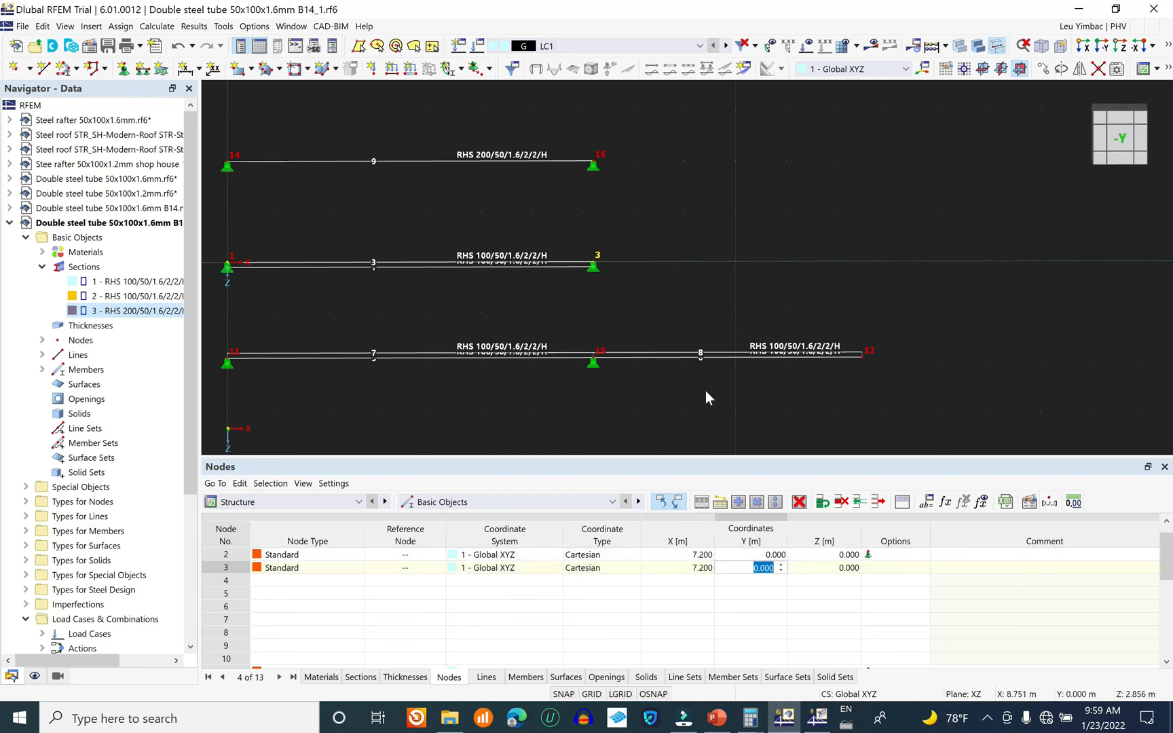
middle_click_drag(663, 376, 707, 365)
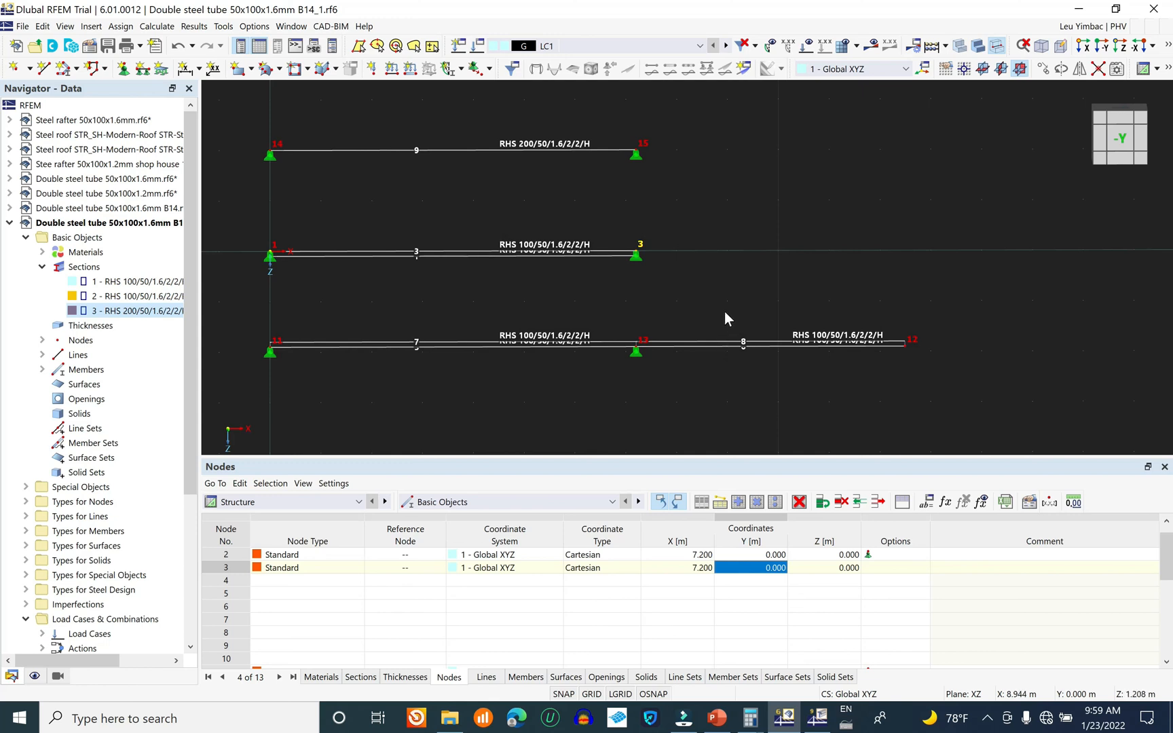
key("ctrl+z")
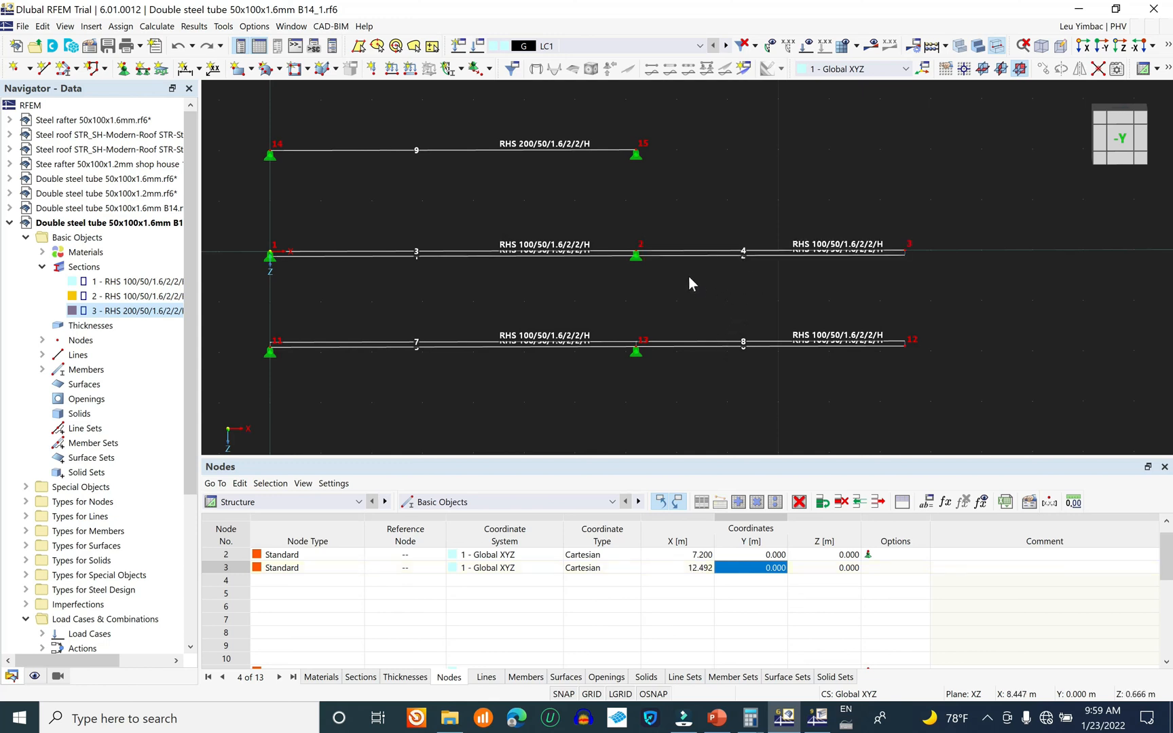
scroll(636, 256, "up", 2)
scroll(672, 294, "down", 2)
middle_click_drag(751, 315, 692, 329)
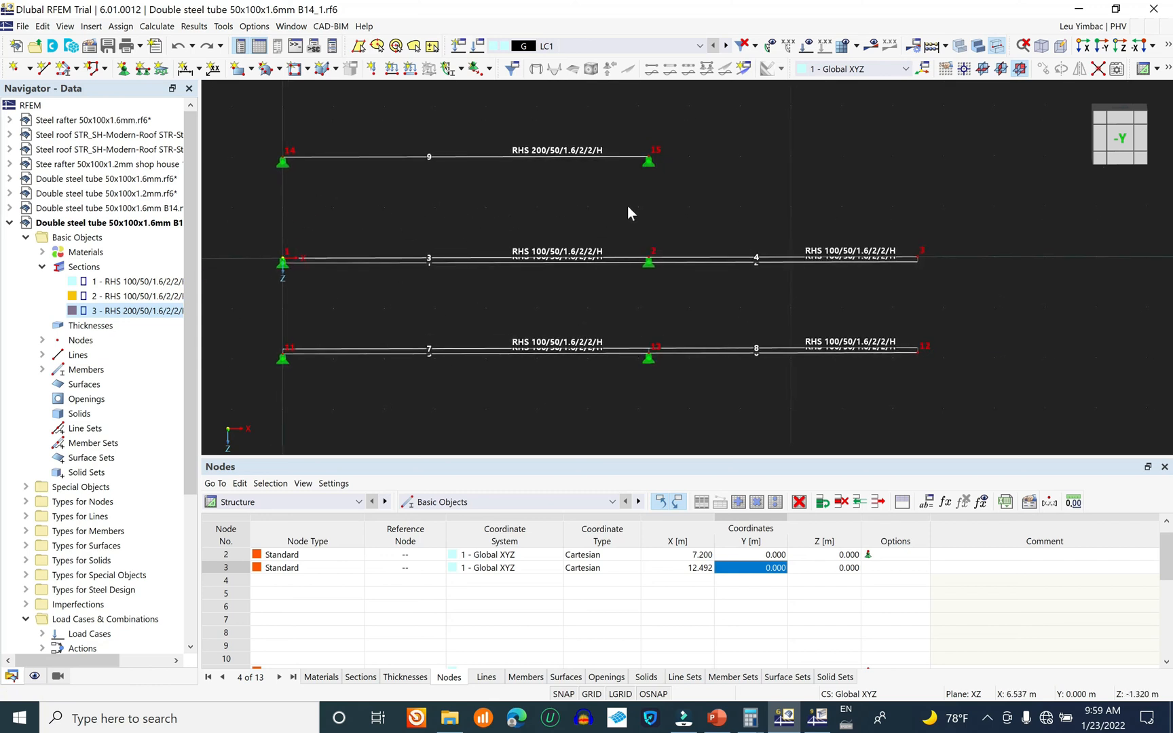
- Select end node 3 of the middle beam and add 7.2 and 1.3 in the Windows Calculator
left_click_drag(867, 208, 969, 303)
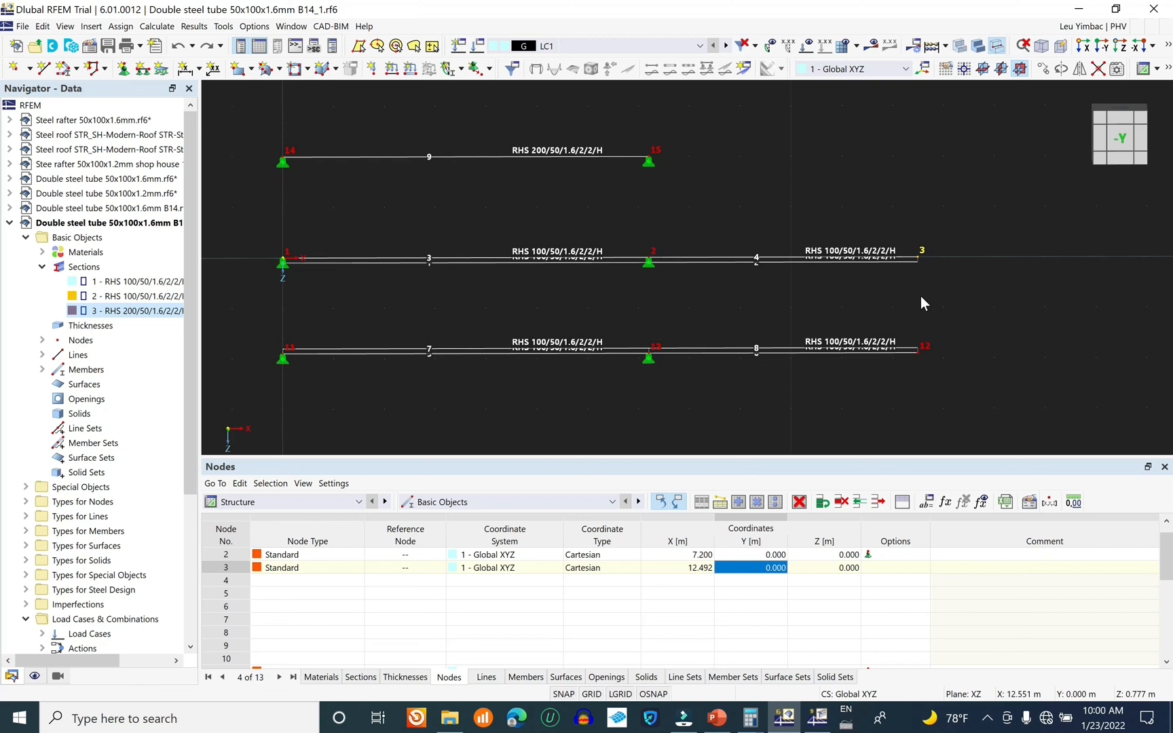
left_click(136, 719)
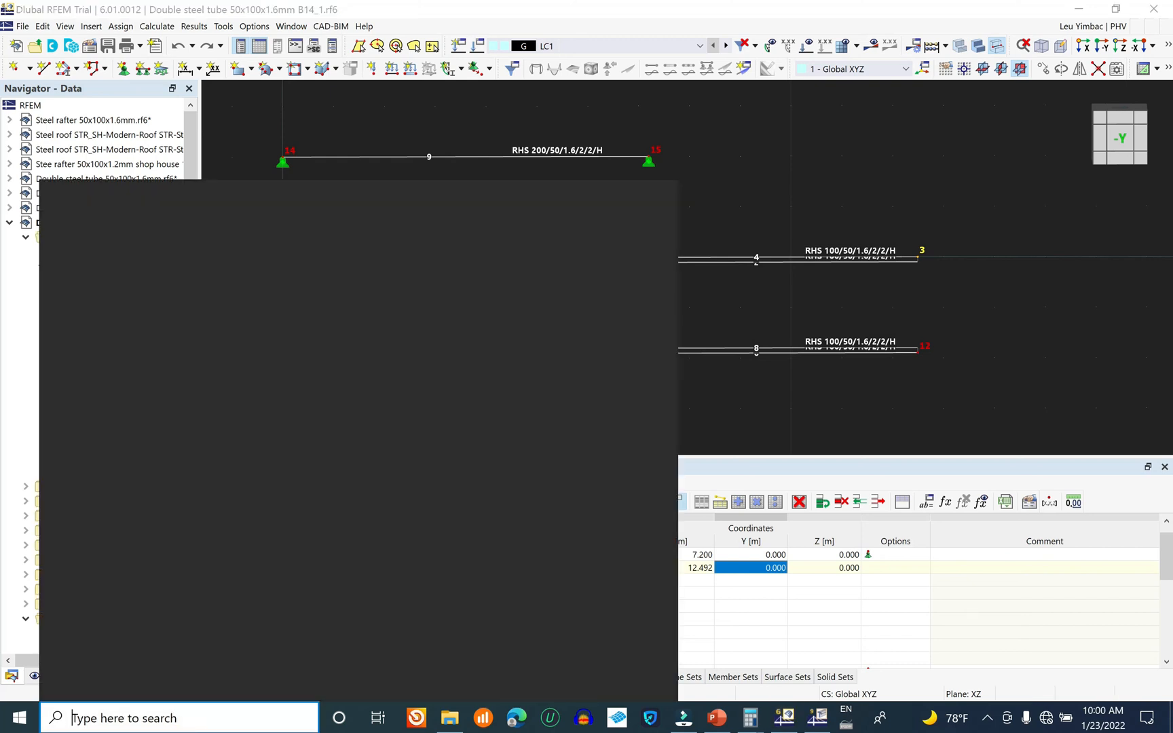
type("ca")
left_click(175, 275)
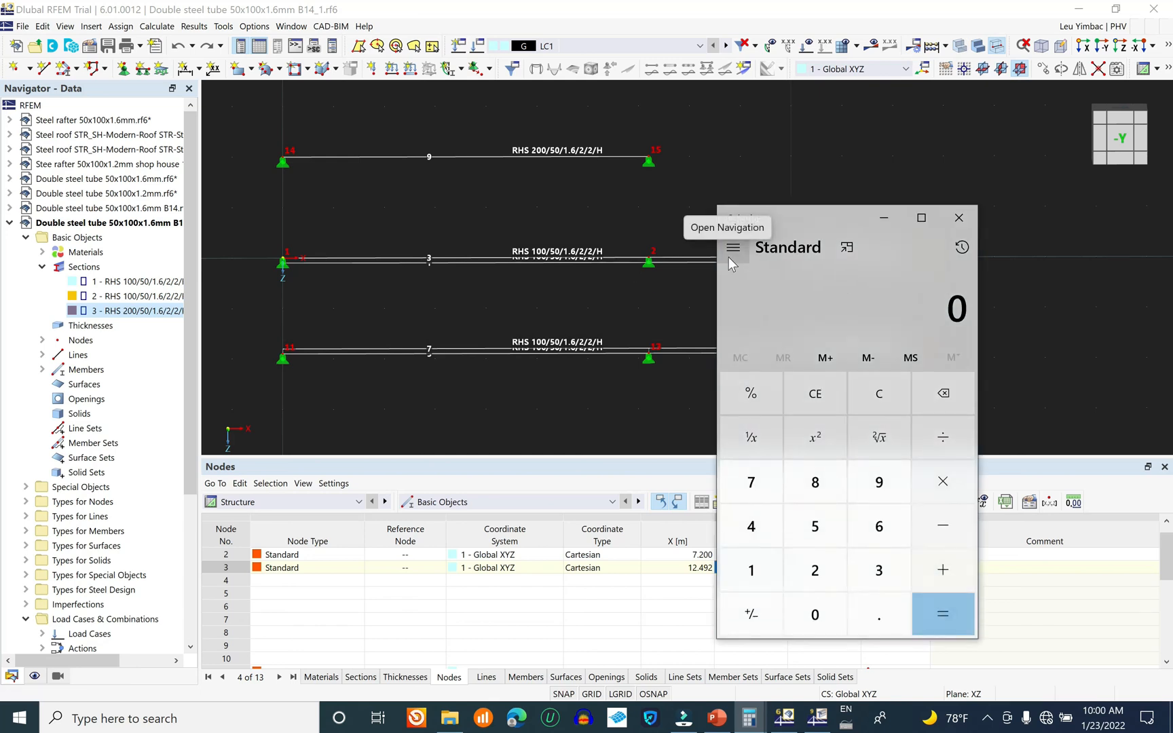
type("7.2")
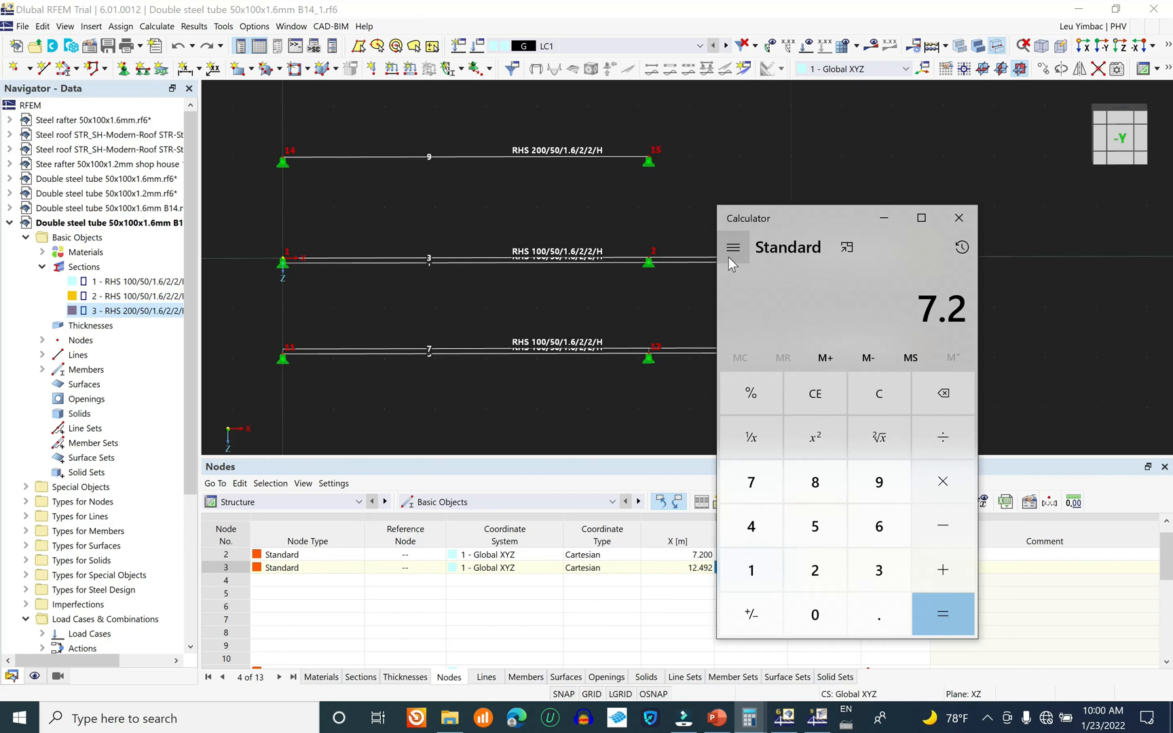
key("plus")
type("1.3")
key("Return")
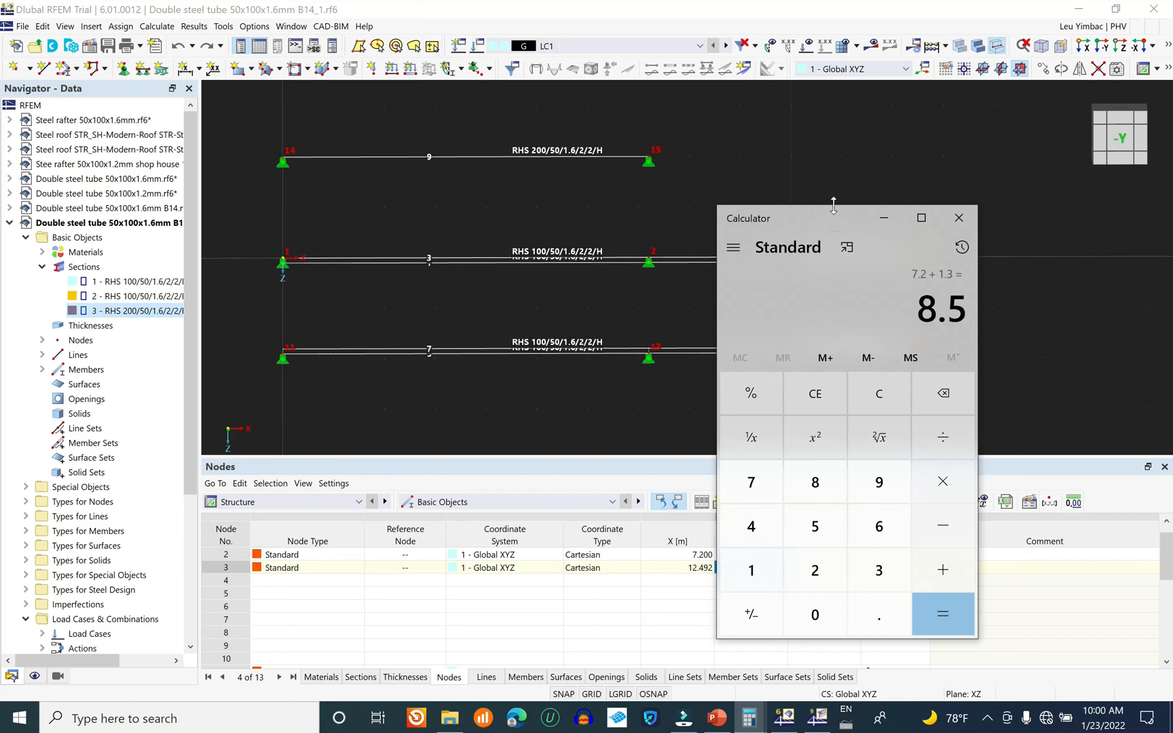
- Return to RFEM and set the X coordinate of the middle beam's end node 3 to 8.5 m
left_click(845, 129)
left_click_drag(890, 214, 982, 395)
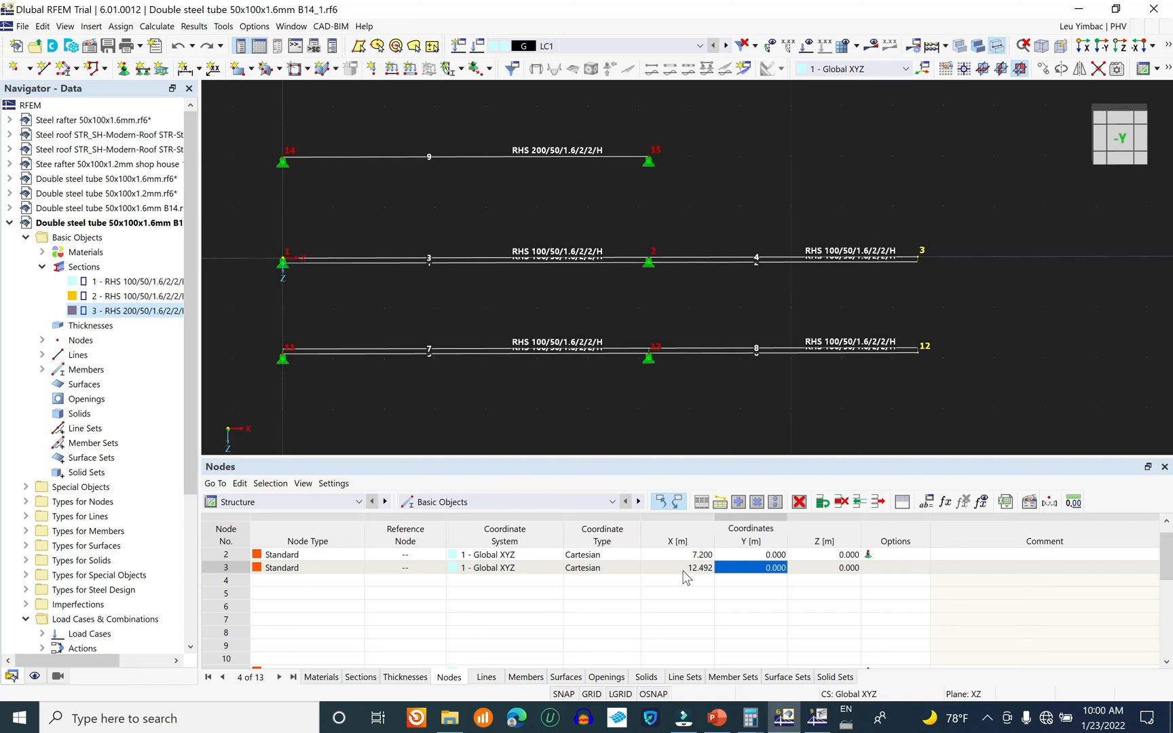
left_click_drag(906, 236, 949, 292)
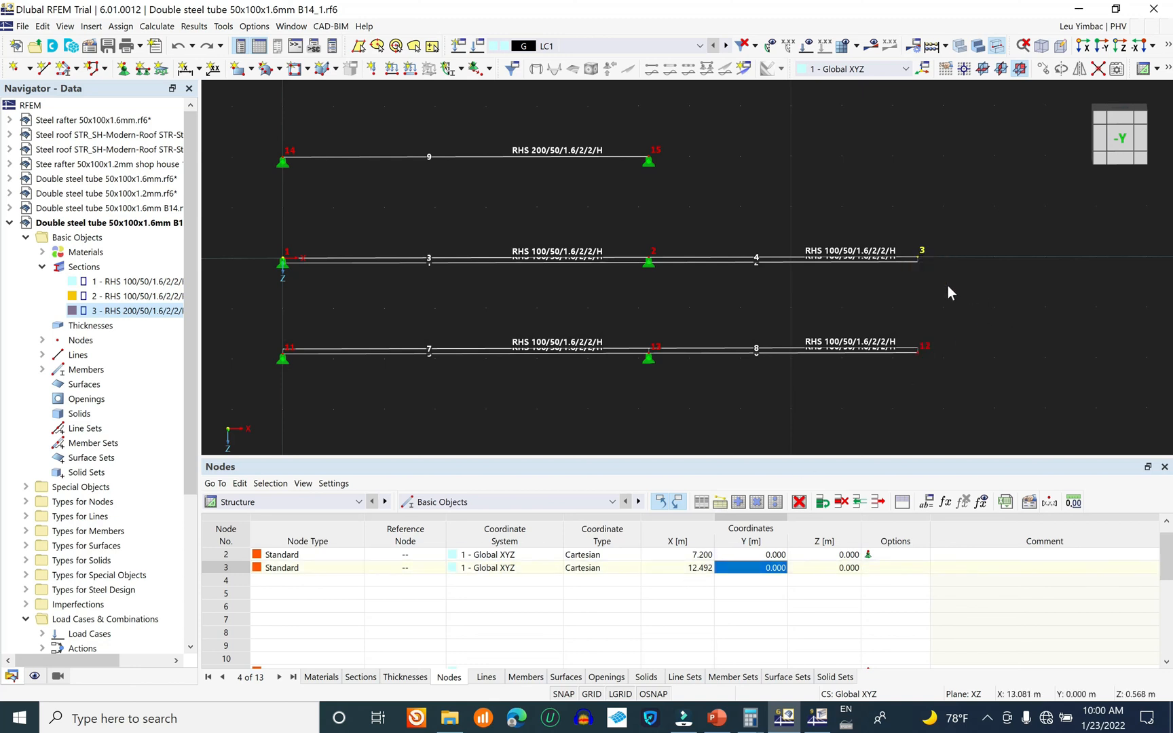
double_click(691, 568)
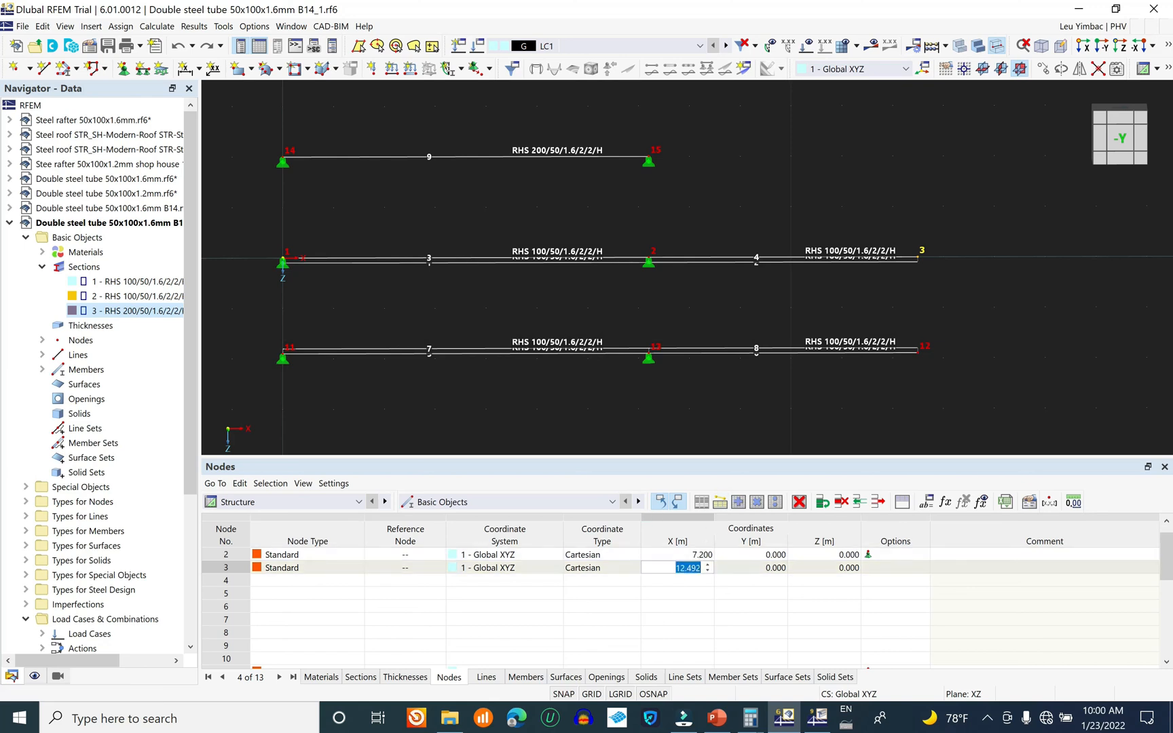
type("8.5")
key("Tab")
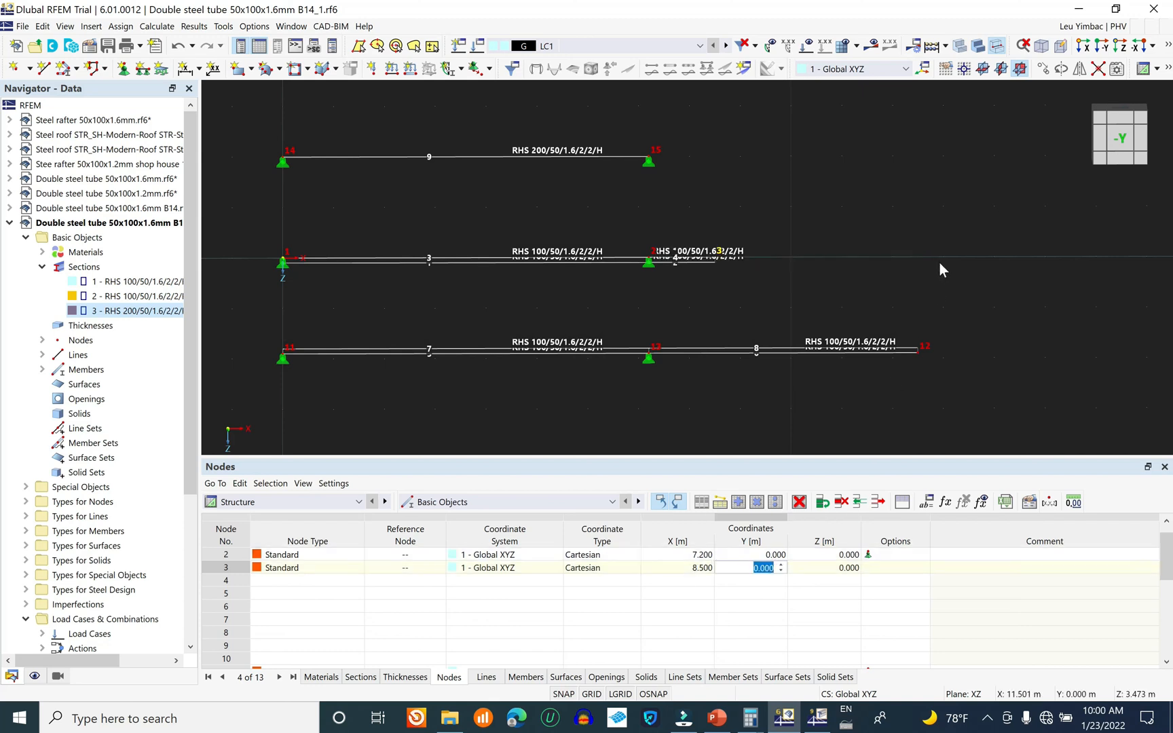
- Set the X coordinate of the lower beam's end node 12 to 8.5 m
left_click_drag(898, 290, 949, 382)
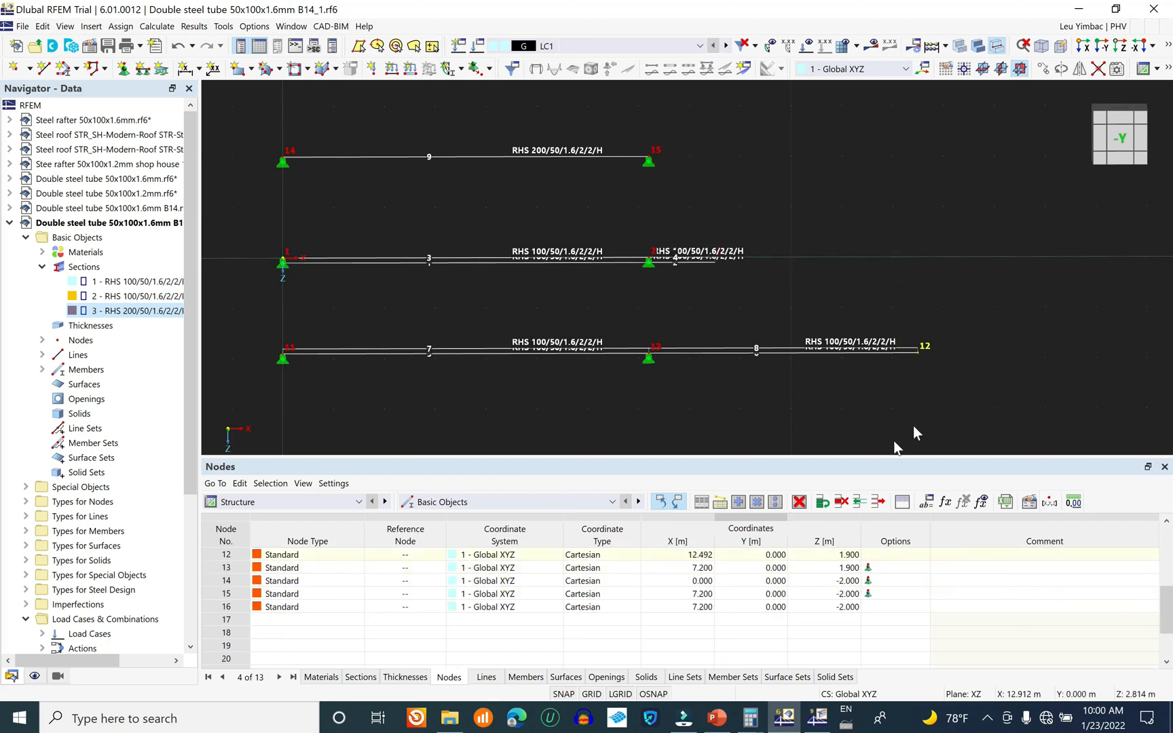
left_click(679, 555)
type("8")
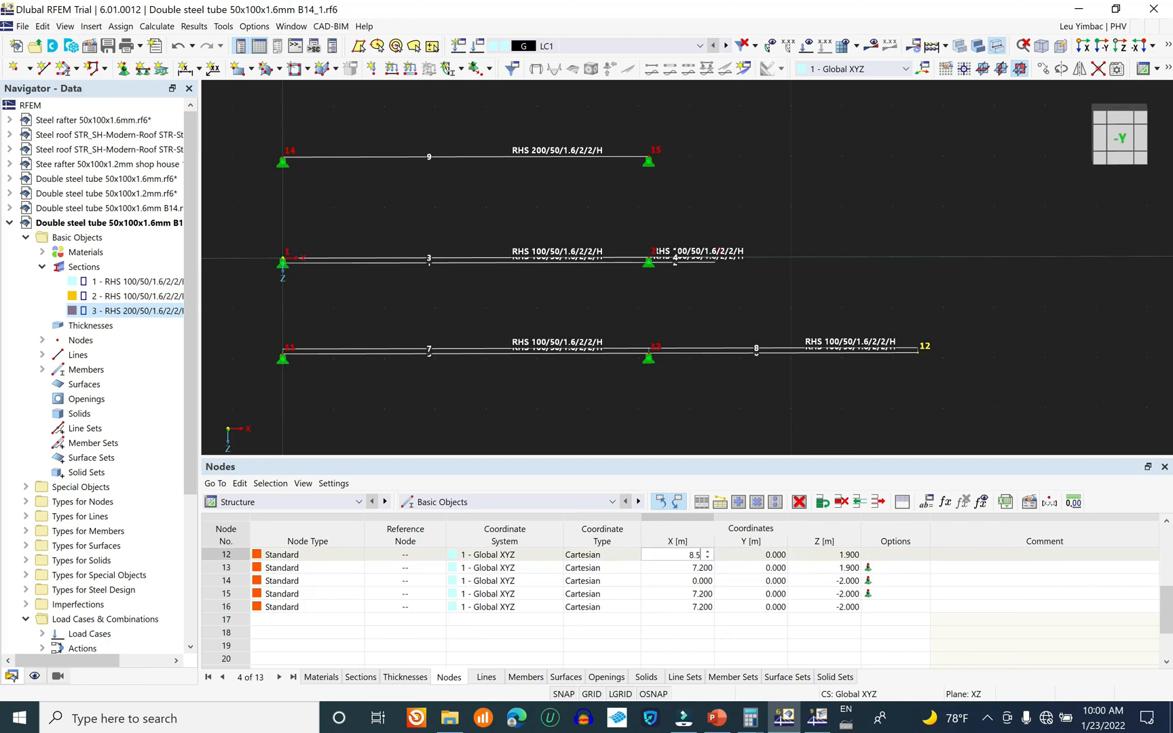
type(".5")
key("Tab")
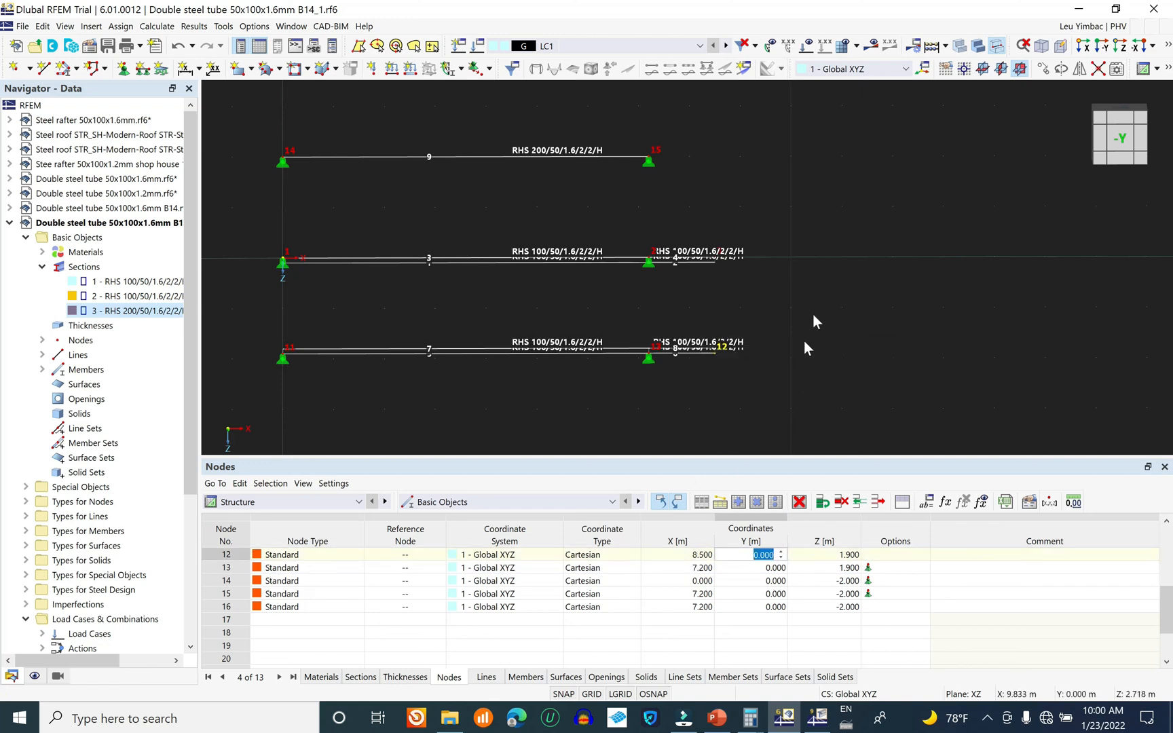
- Open the upper beam's member 9 for editing, examine its main and section settings, and close the dialog
scroll(663, 257, "up", 2)
scroll(743, 278, "up", 3)
scroll(757, 226, "down", 5)
right_click(558, 142)
left_click(509, 181)
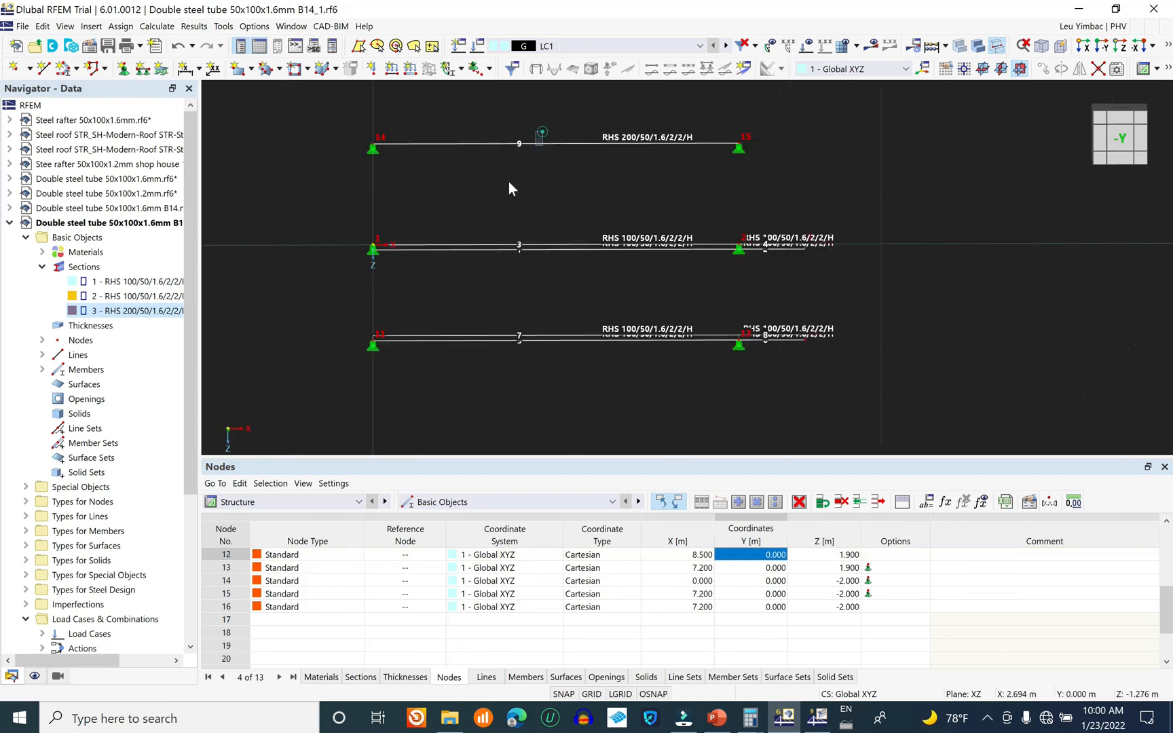
right_click(547, 144)
mouse_move(782, 190)
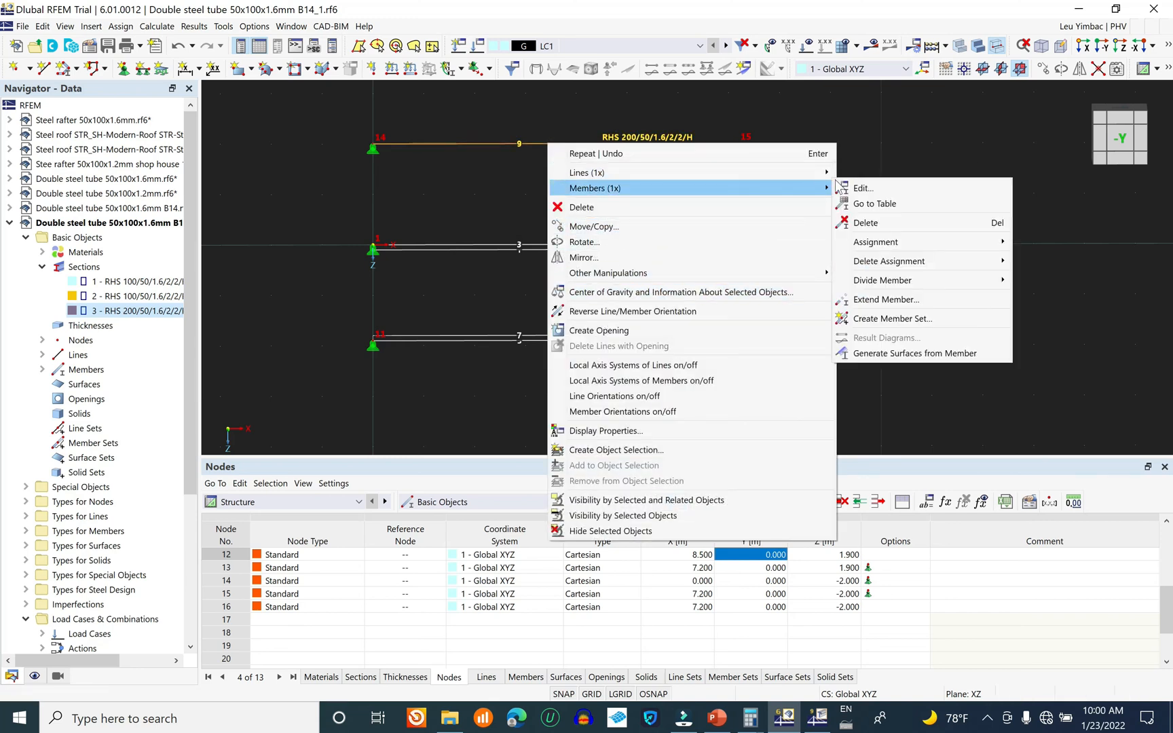
left_click(849, 189)
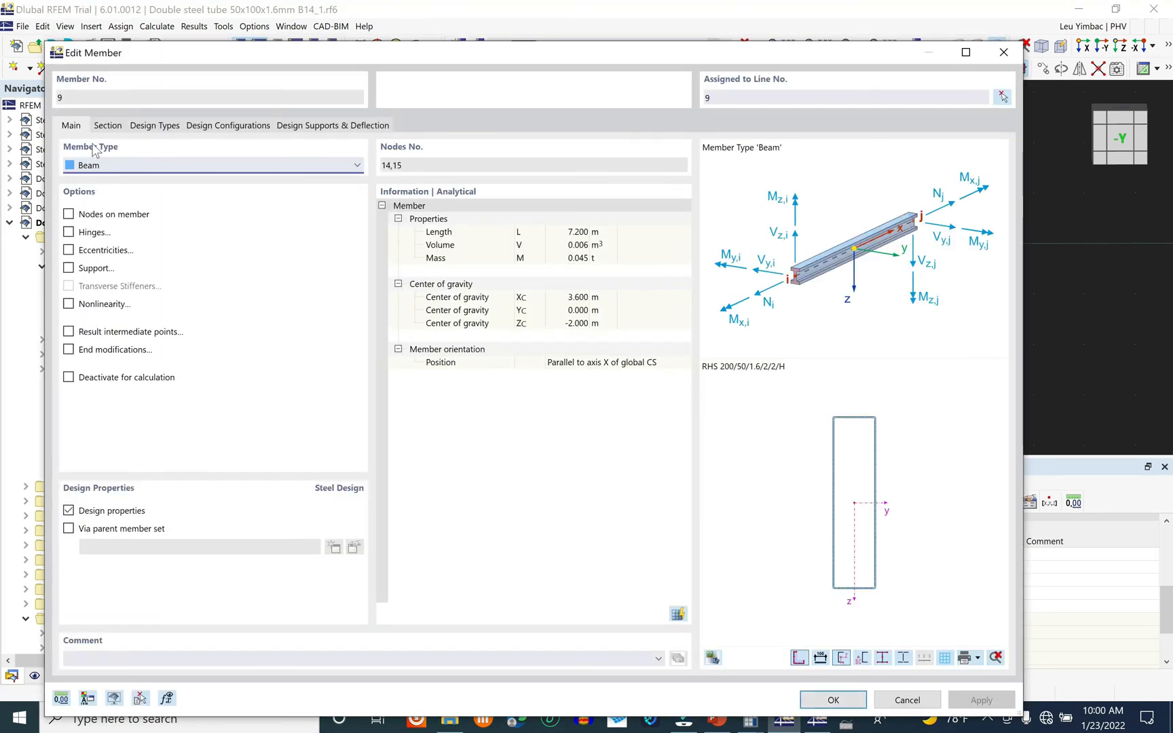
left_click(108, 126)
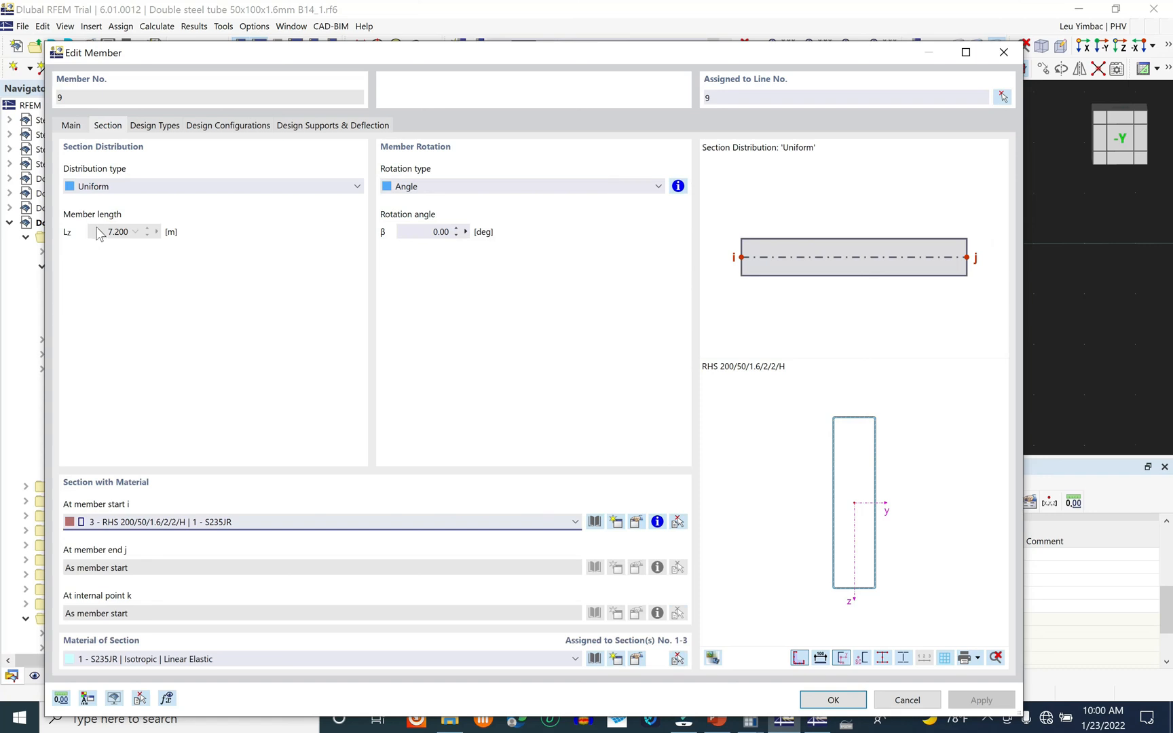
left_click(839, 701)
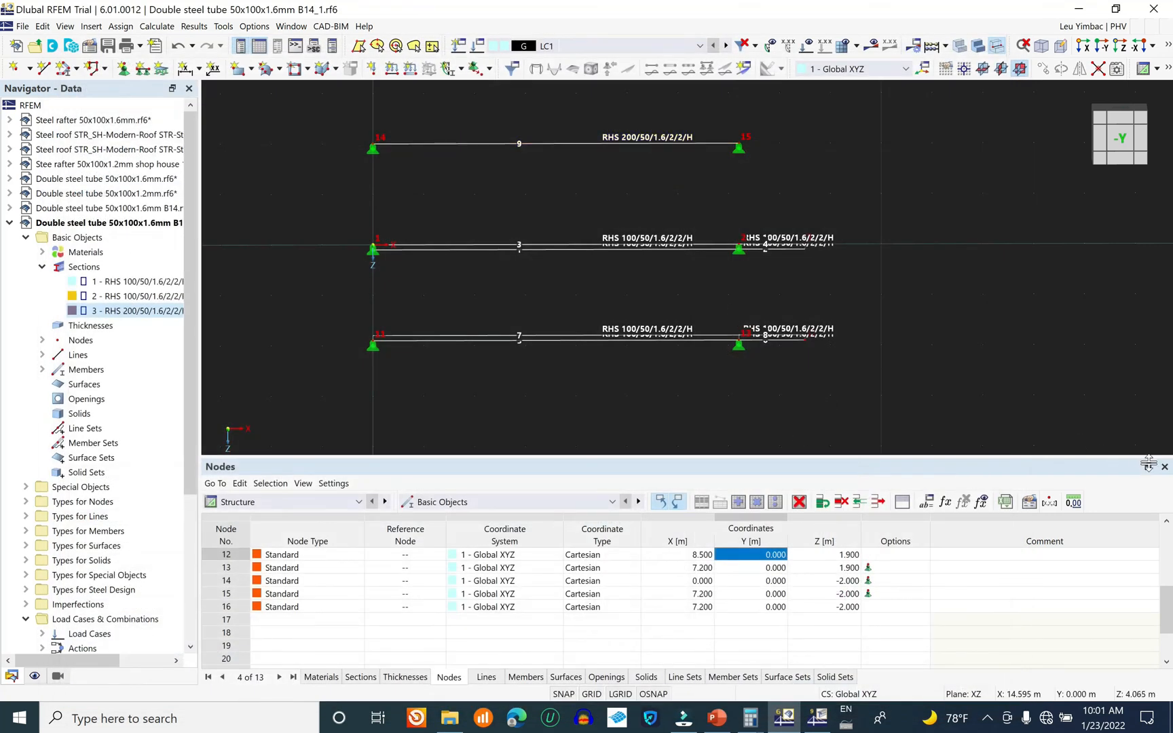
- Reduce the height of the Nodes table to enlarge the model view, and save the model
left_click_drag(1074, 458, 1061, 558)
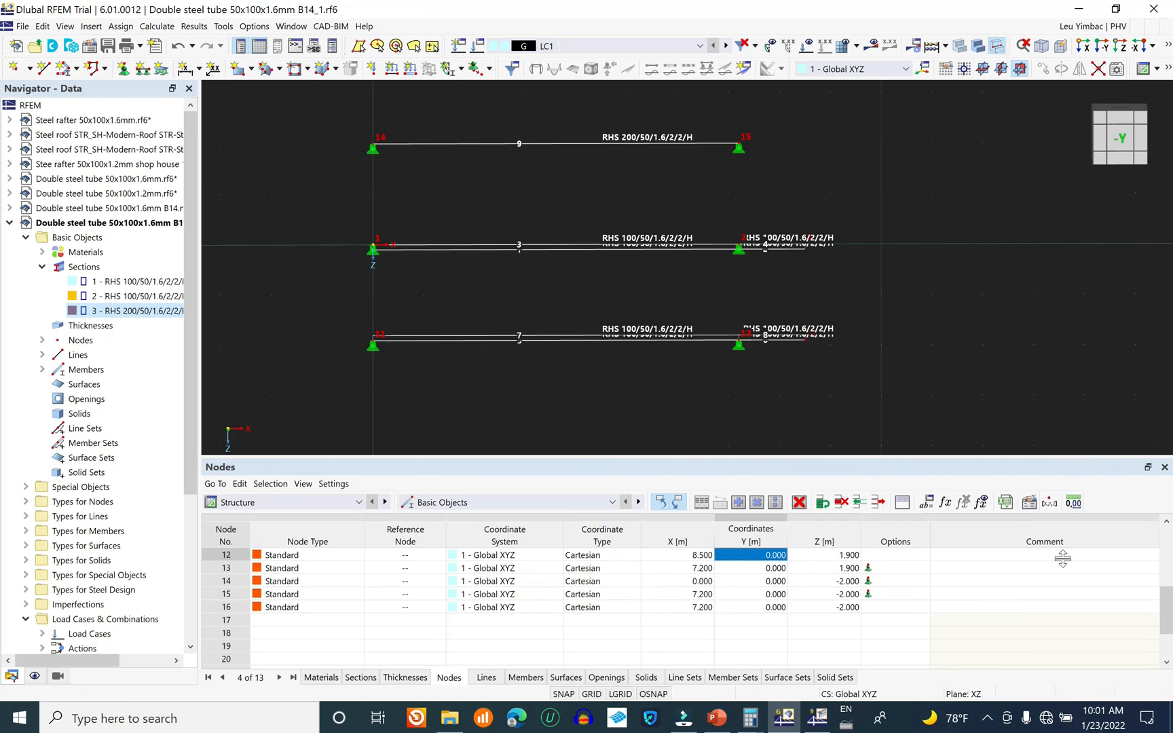
left_click(23, 25)
left_click(197, 94)
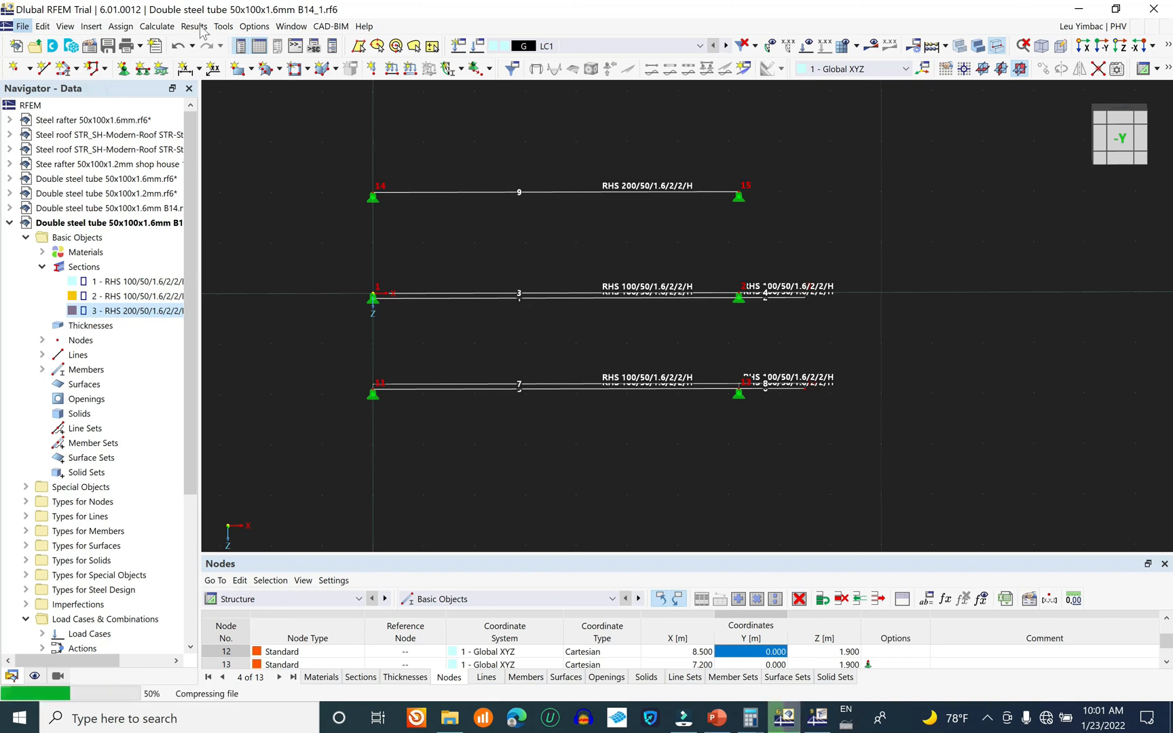
- Run the Plausibility Check on the model and go to the table row of the reported member
left_click(253, 26)
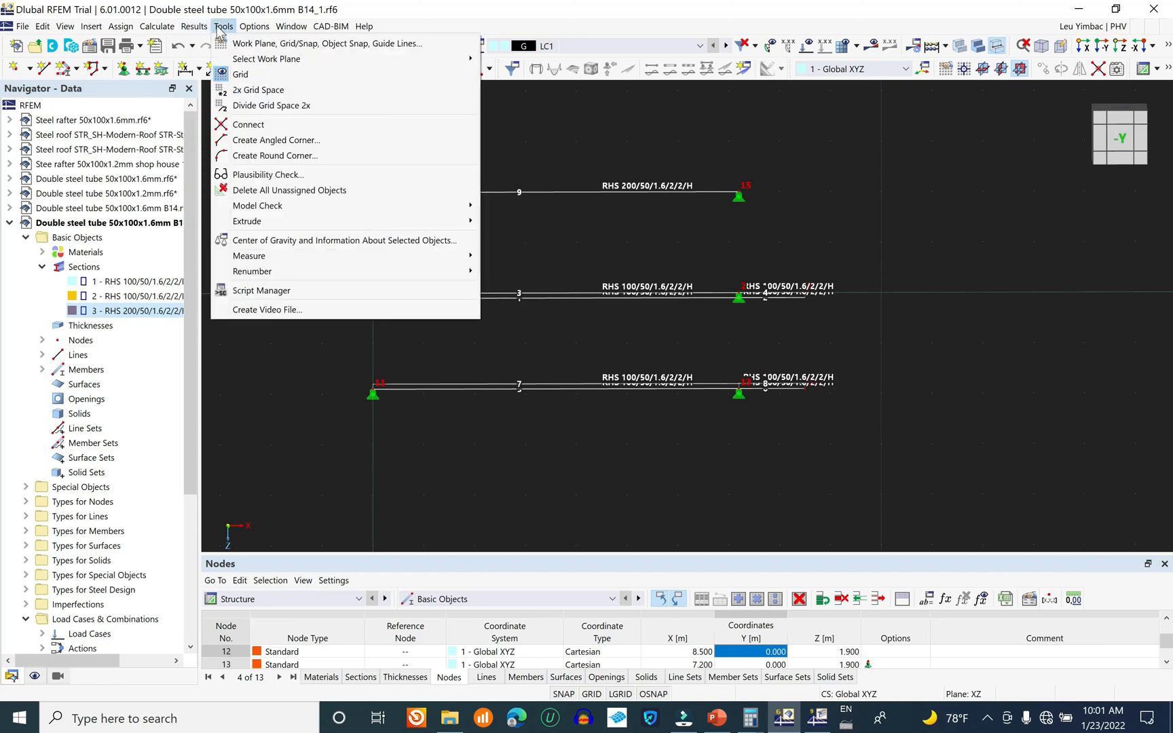
left_click(271, 174)
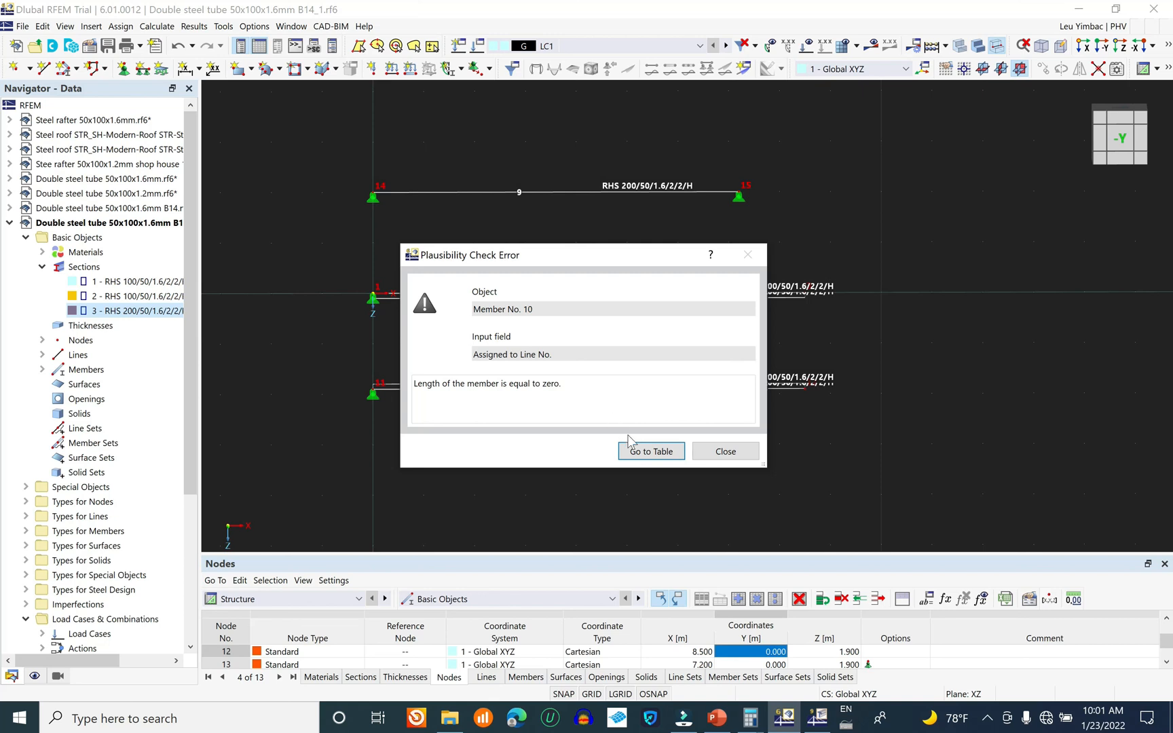
left_click(646, 452)
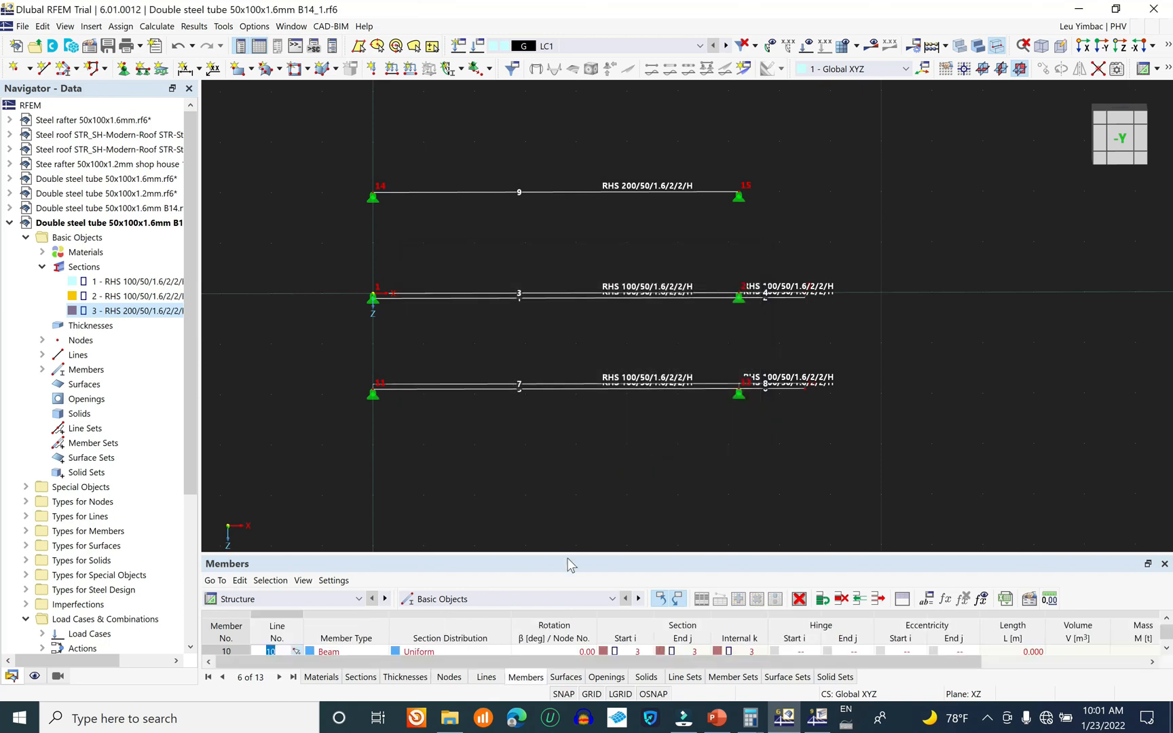
- Enlarge the Members table, delete the row of zero-length member 10, and shrink the table again
left_click_drag(579, 553, 610, 431)
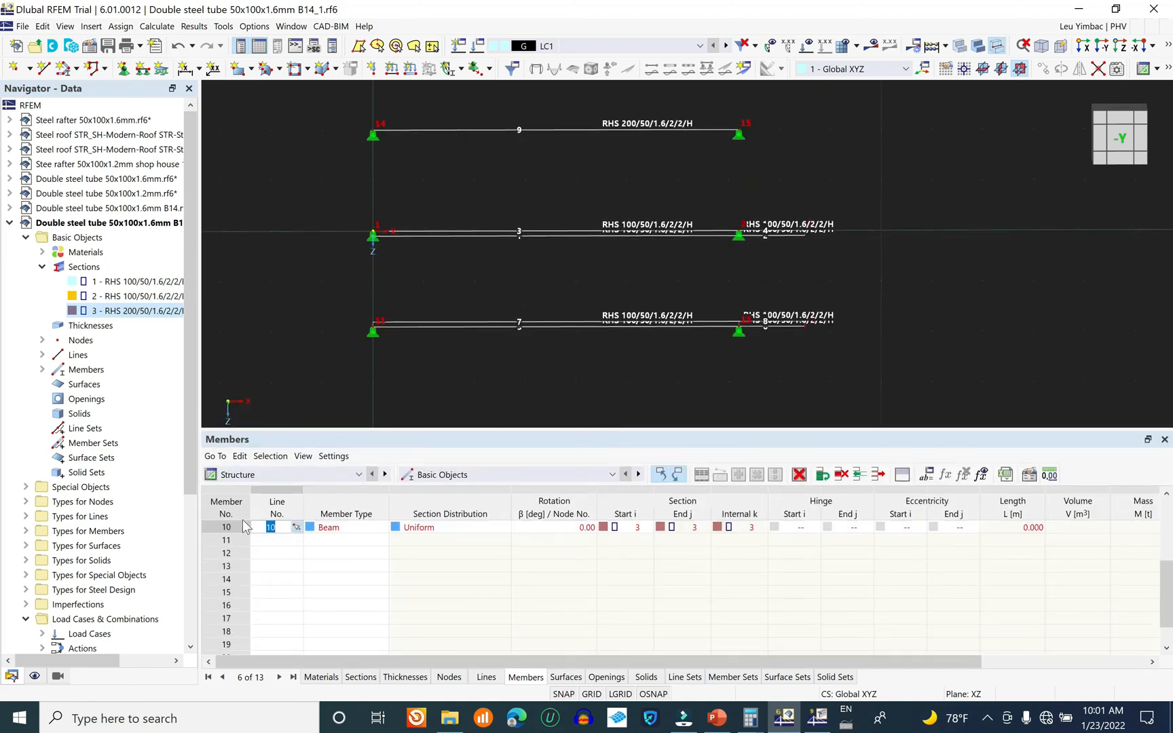
left_click(221, 528)
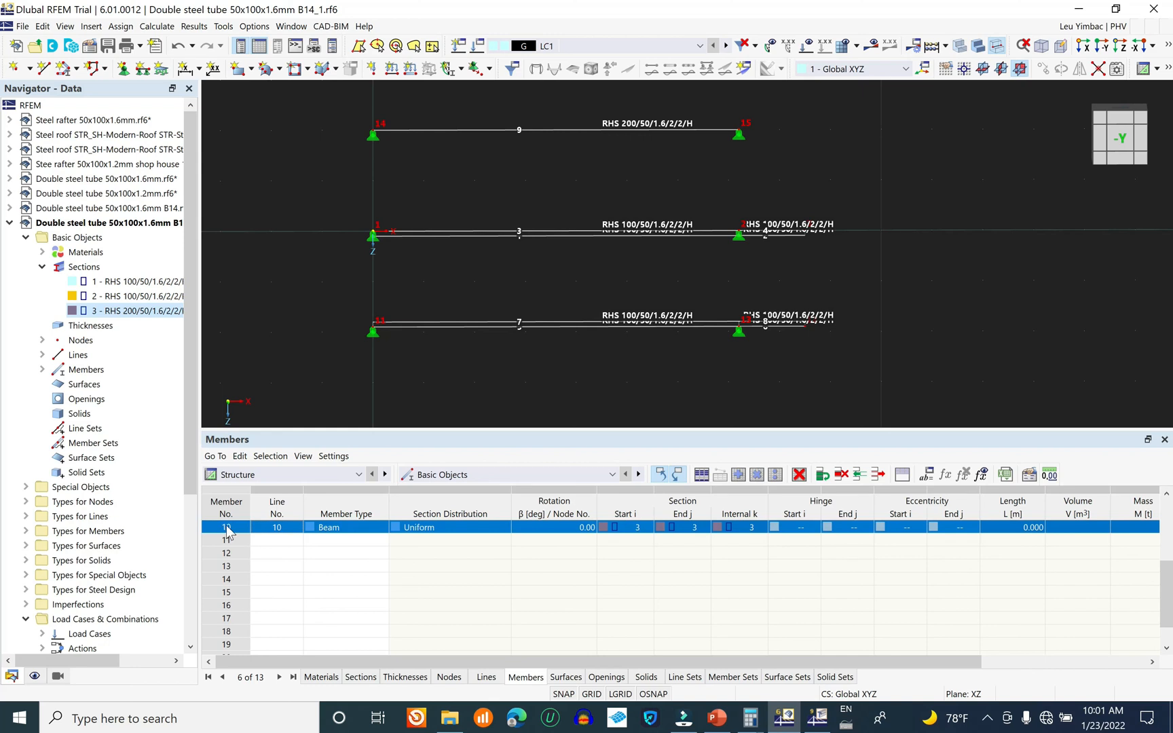
right_click(228, 534)
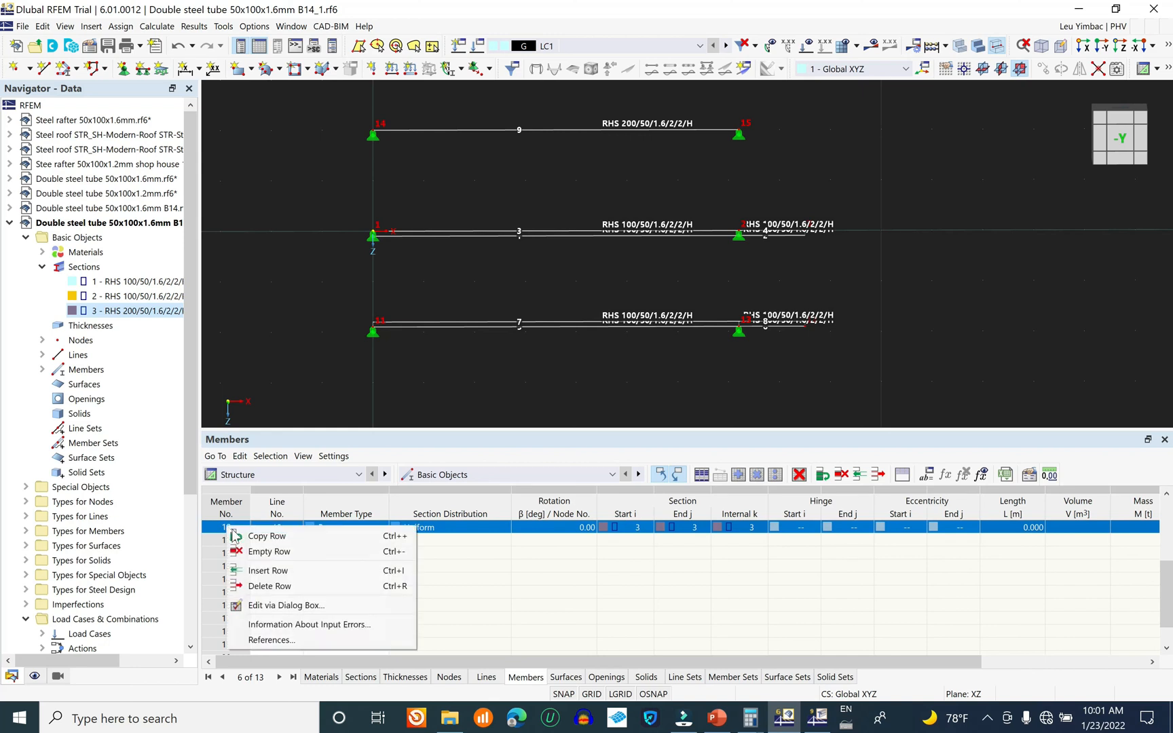
left_click(270, 586)
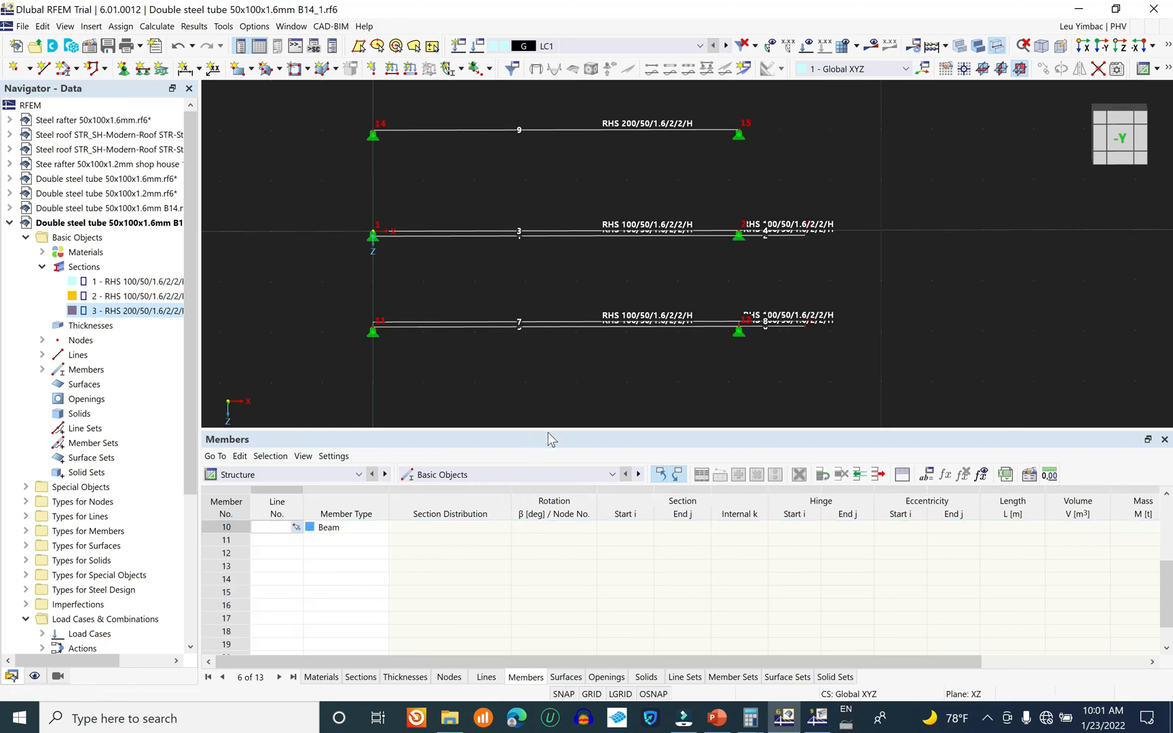
left_click_drag(547, 434, 548, 554)
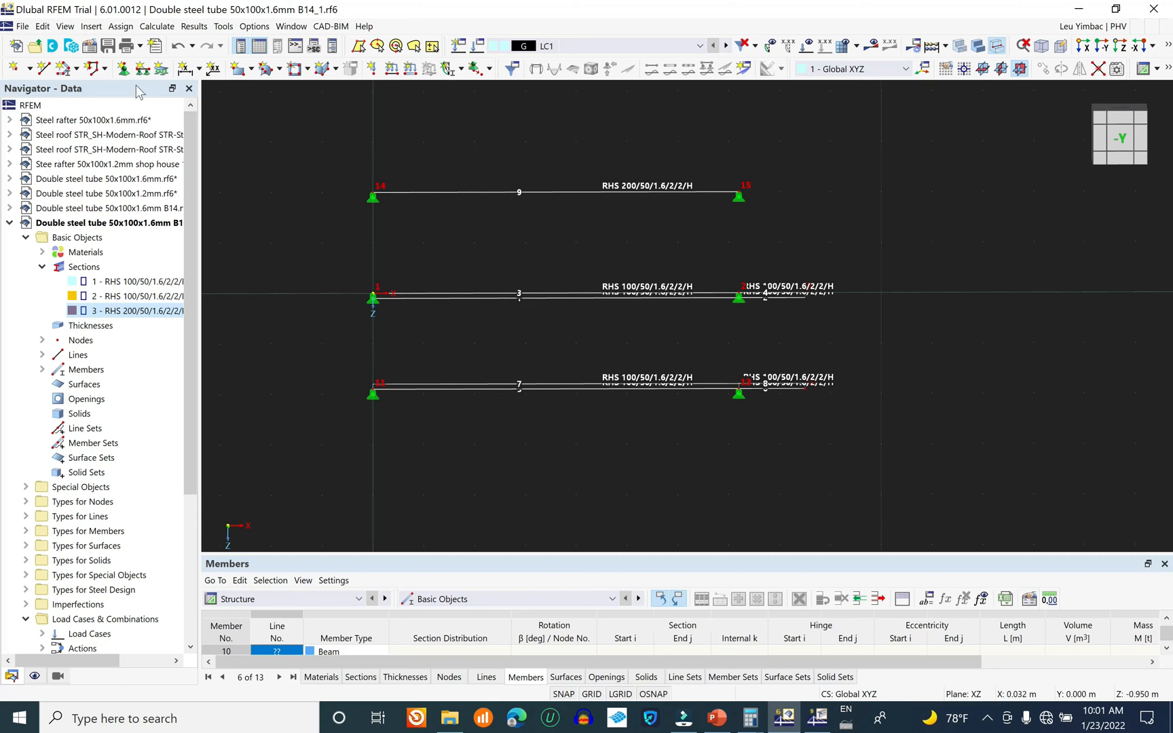
- Search the model for line 10 by its number, and close the search dialog
left_click(44, 27)
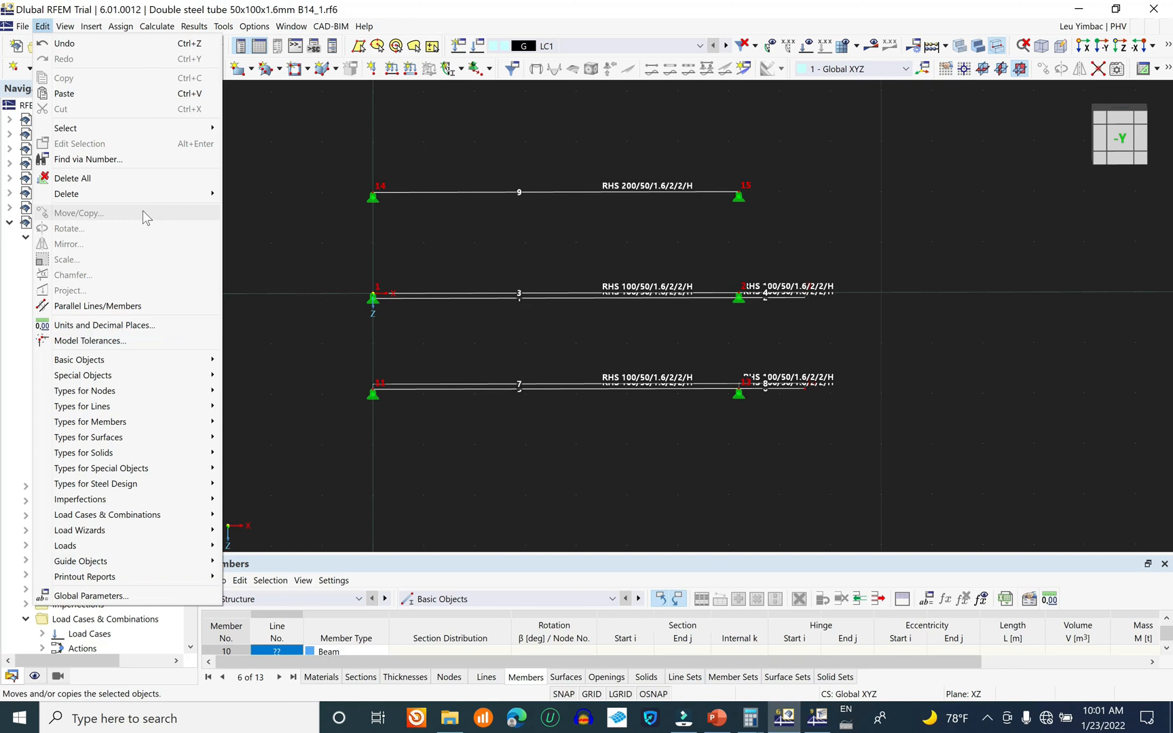
left_click(161, 159)
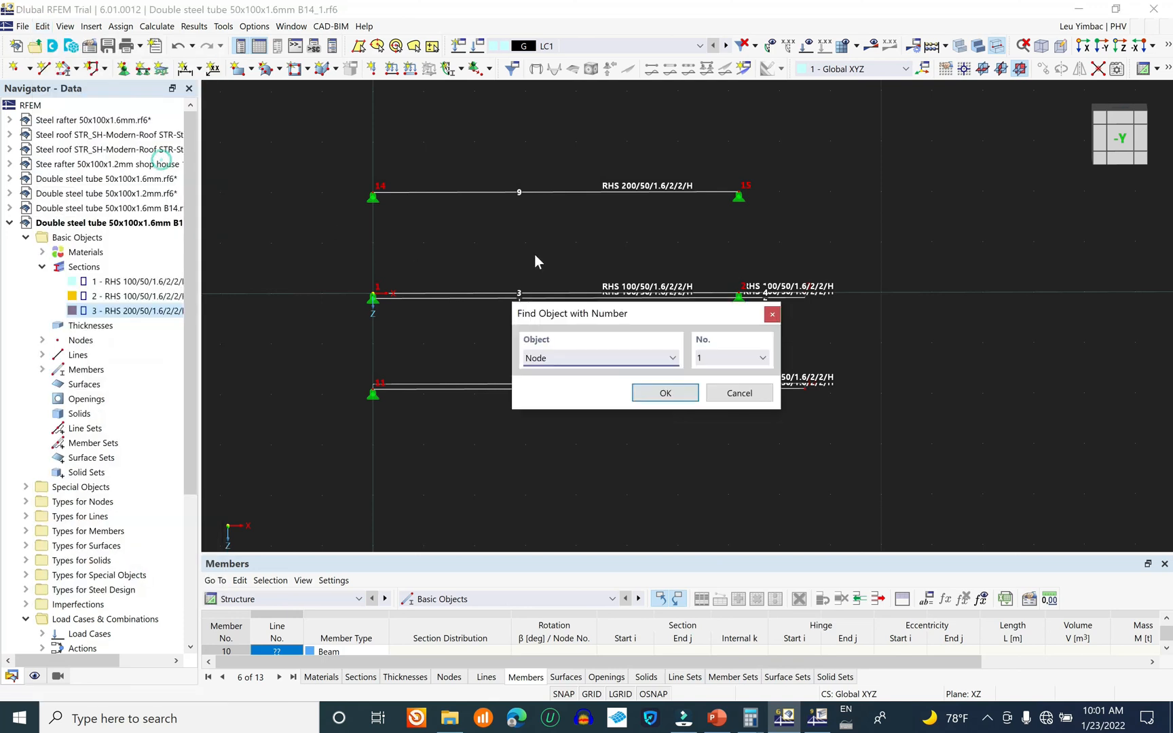
left_click(625, 357)
left_click(604, 375)
left_click(721, 358)
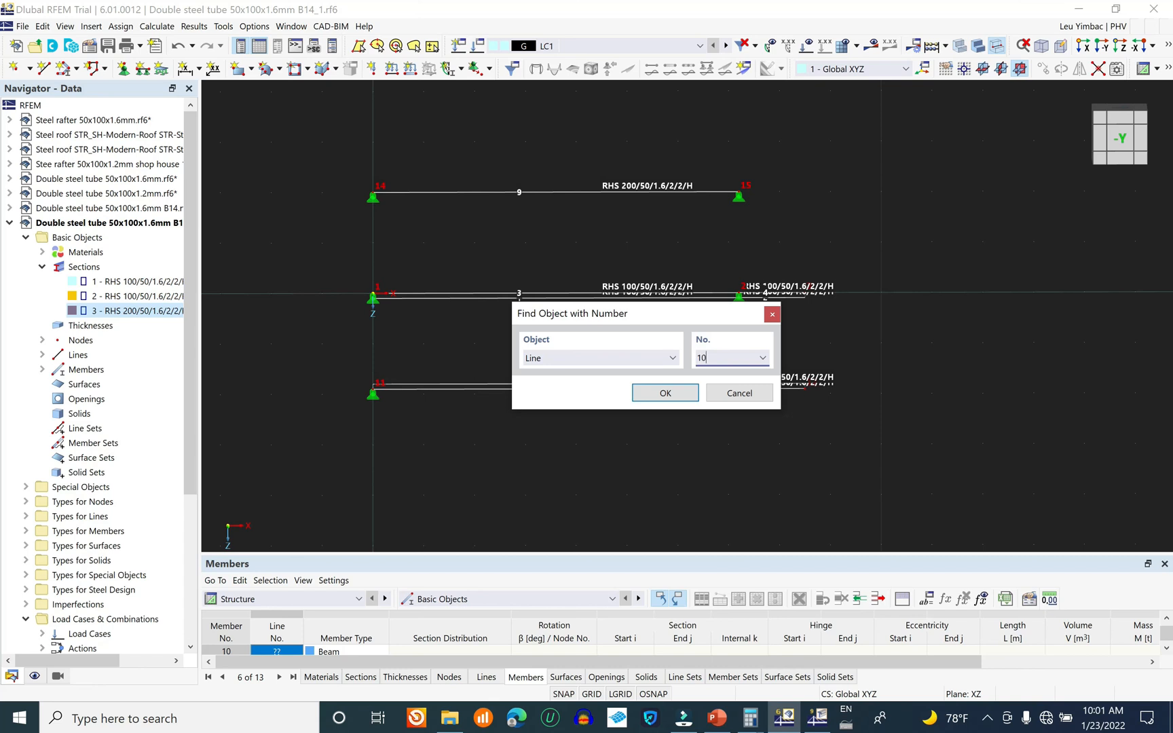
left_click(664, 395)
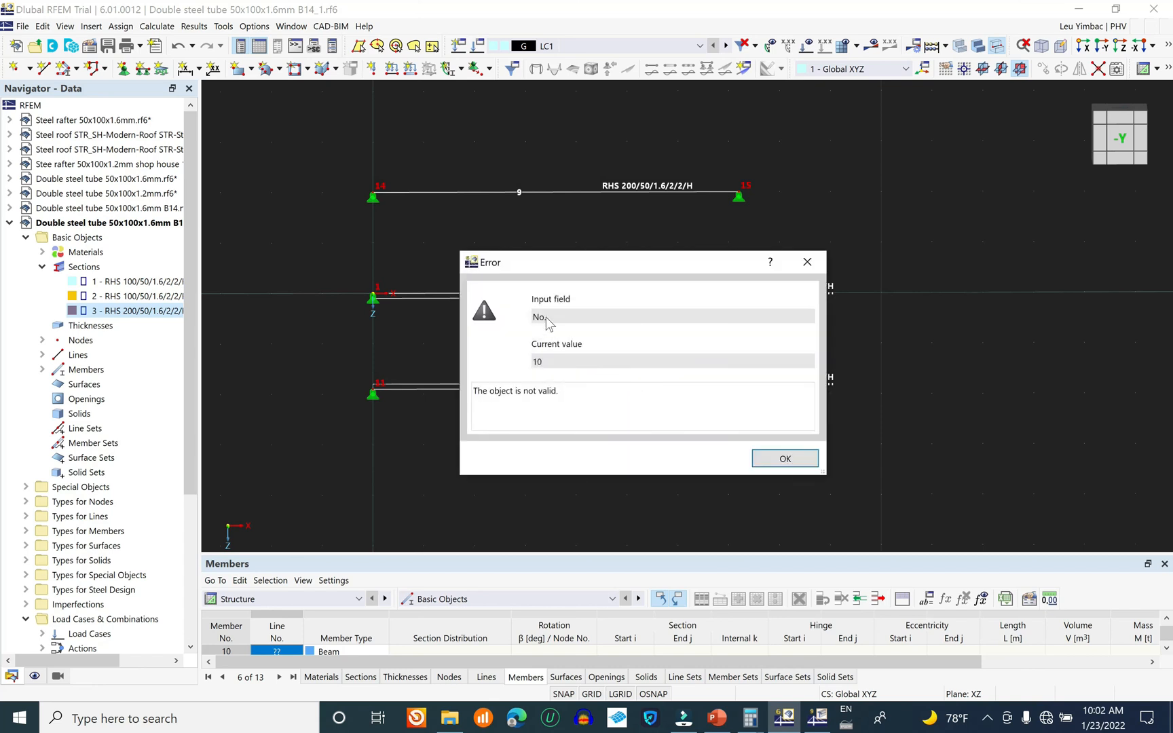
left_click(784, 458)
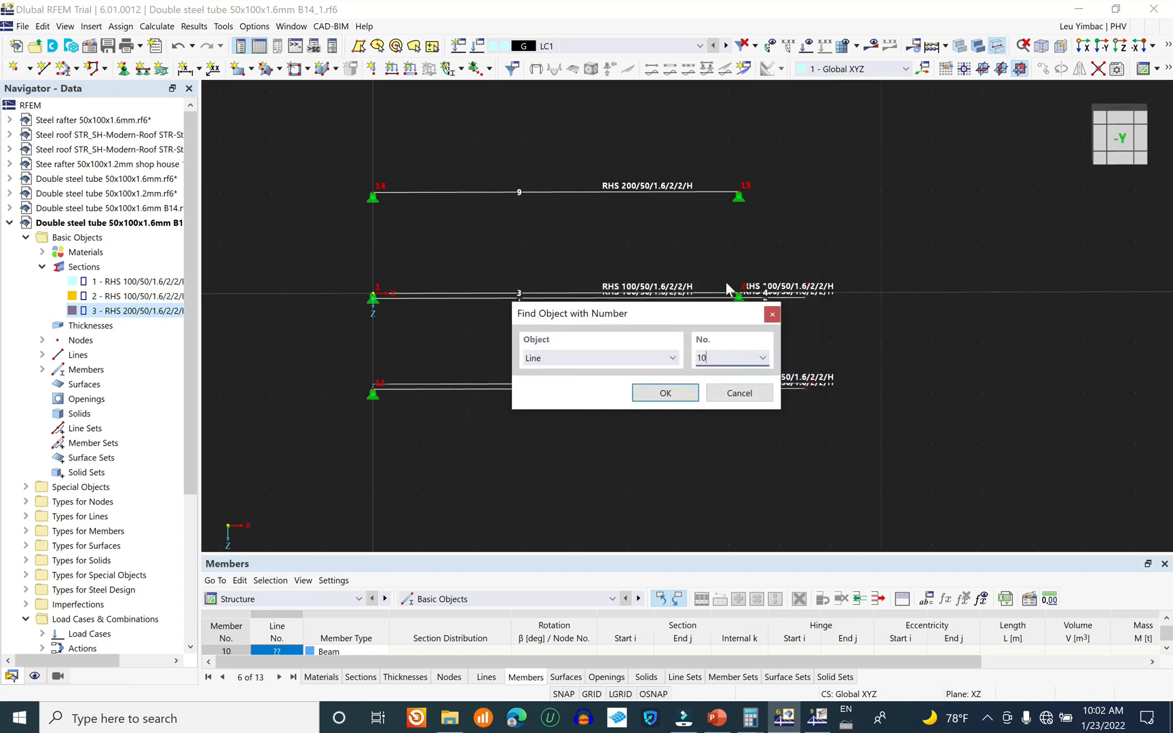
left_click(772, 314)
- Save the model, then run Calculate All and go to the table row of the node flagged by the plausibility check
left_click(22, 26)
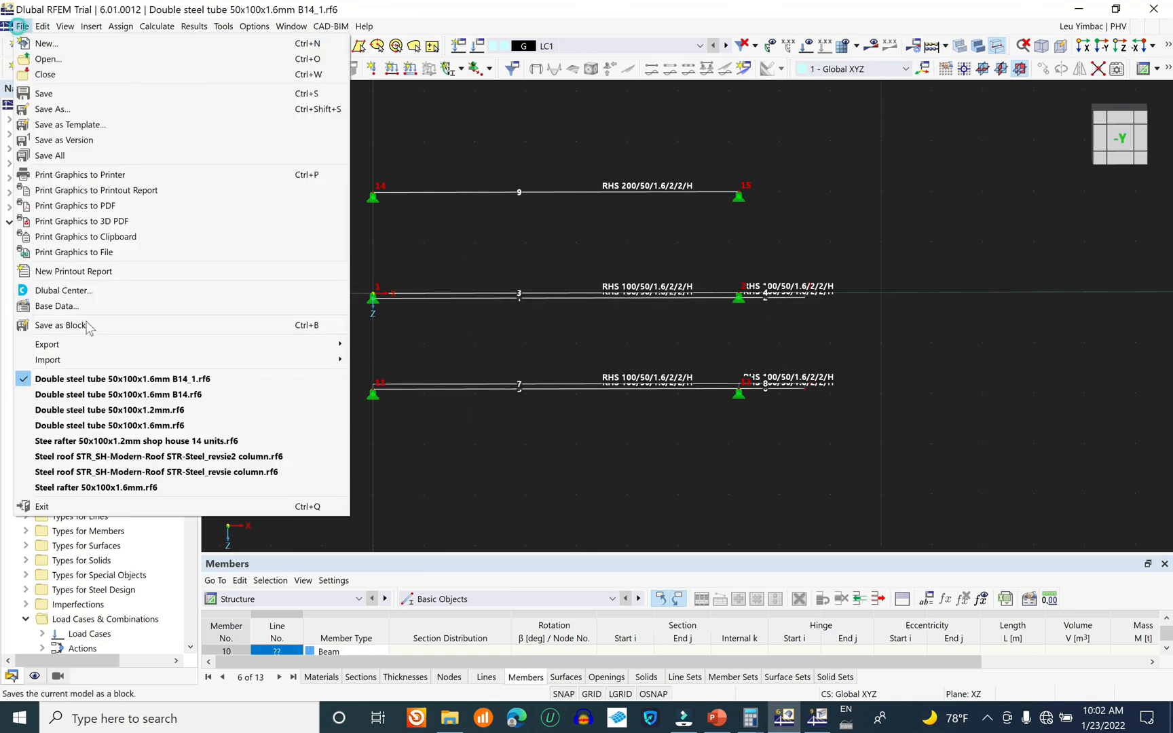
left_click(33, 90)
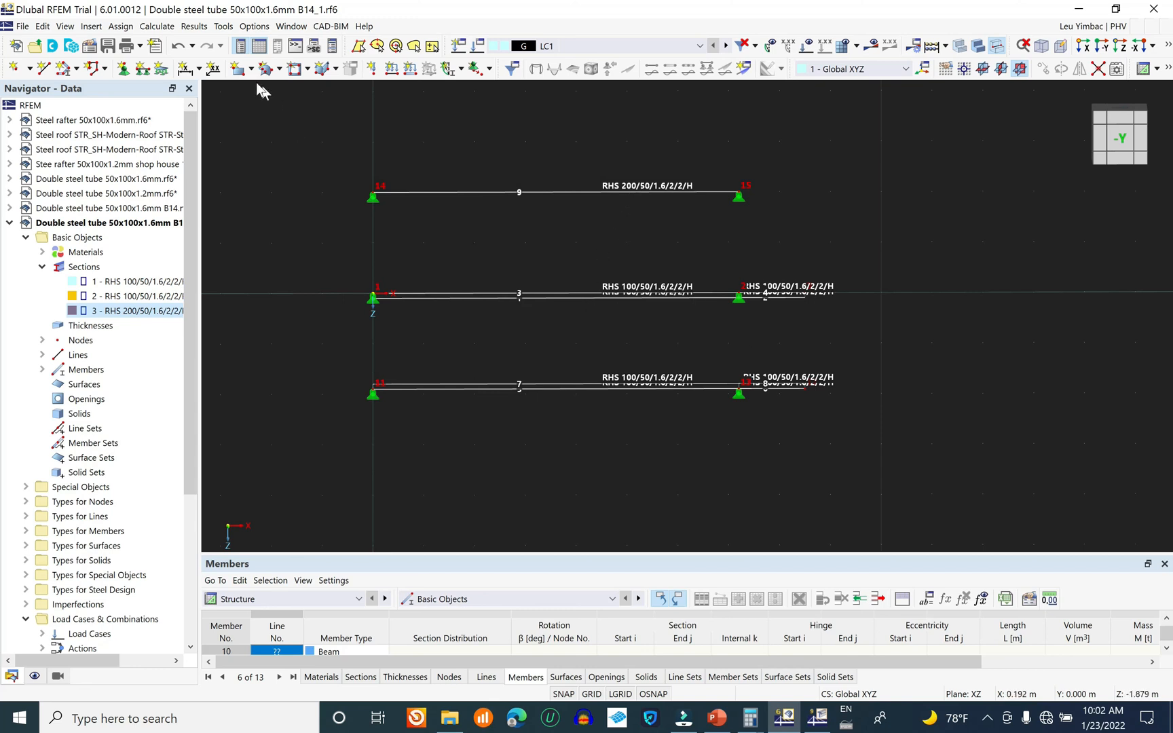
left_click(157, 26)
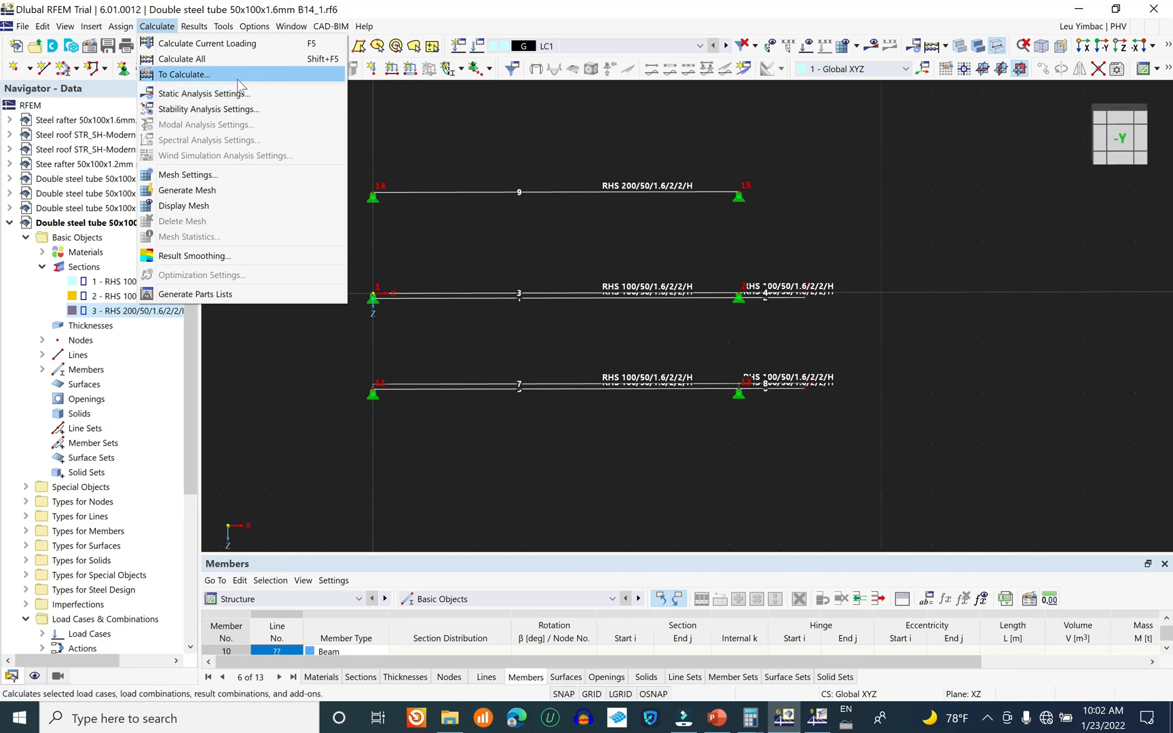
left_click(251, 60)
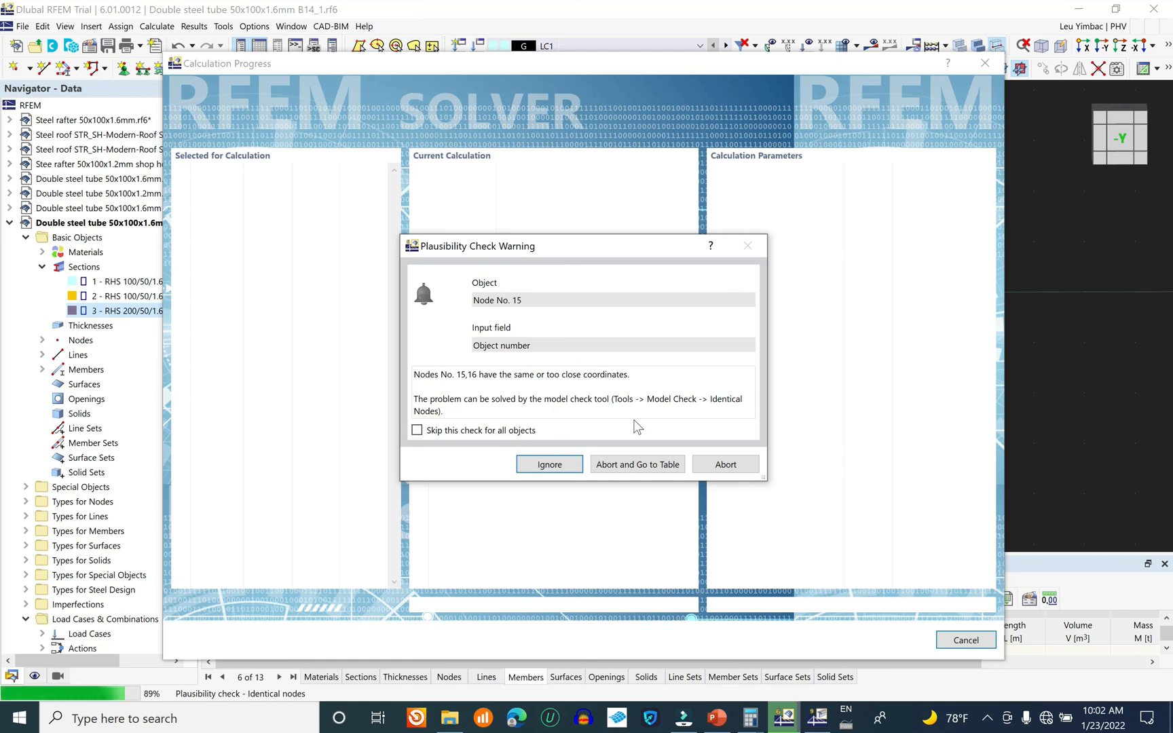
left_click(649, 468)
left_click(654, 456)
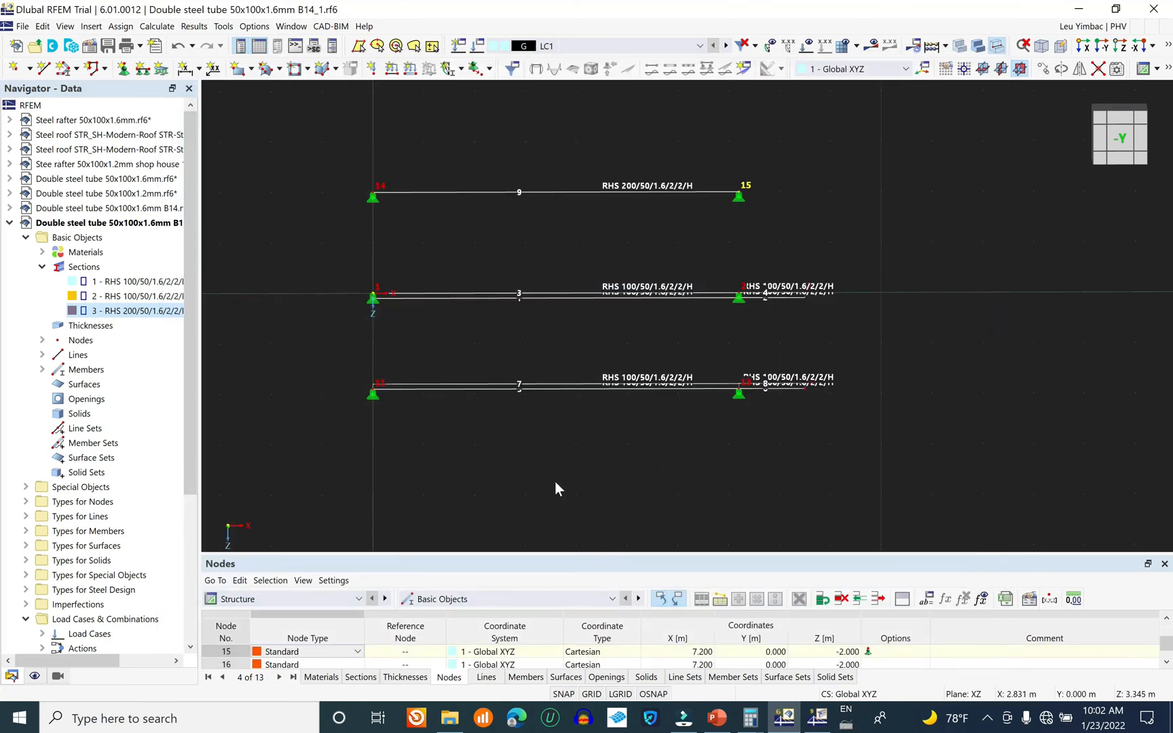
- Locate the flagged node on the 200/50 beam by number and delete the support at that beam end
scroll(748, 190, "up", 2)
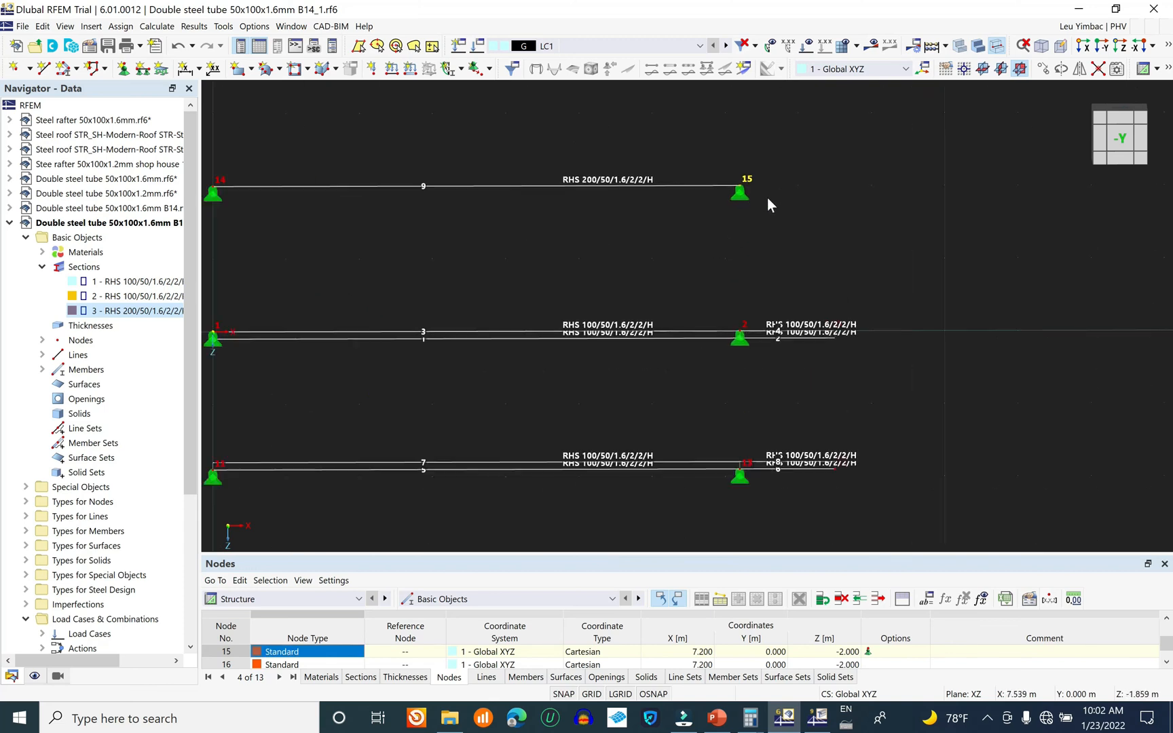
left_click(42, 26)
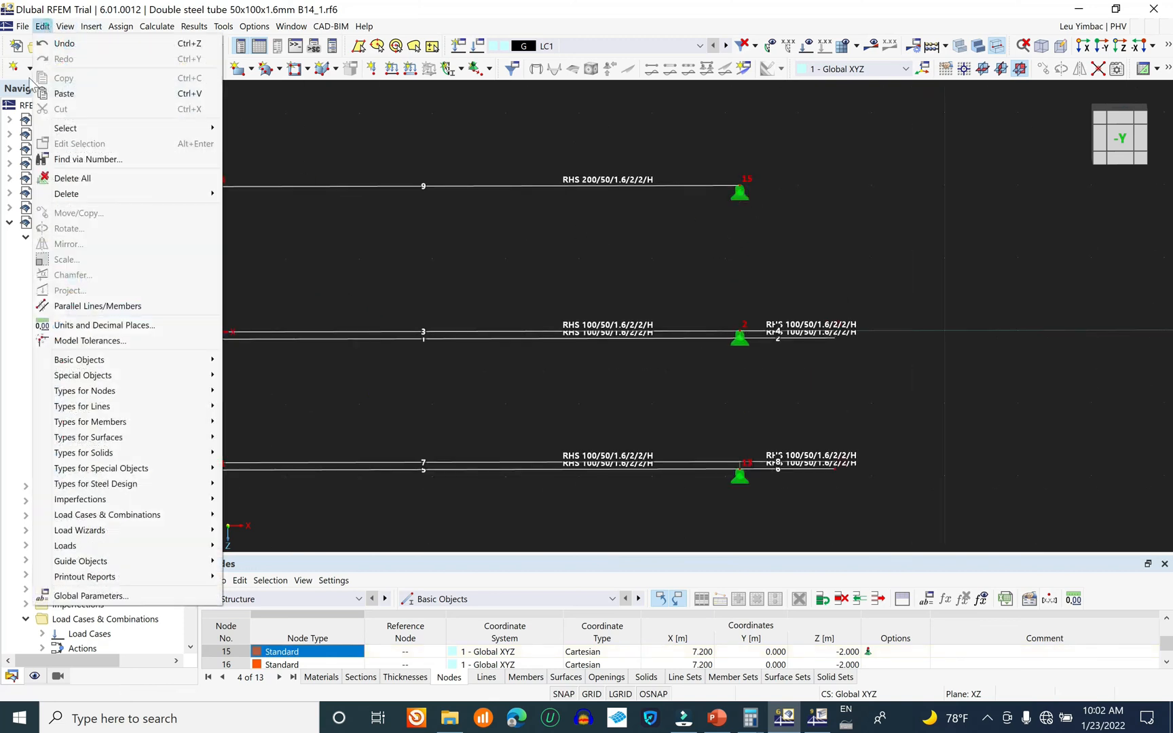
left_click(146, 159)
left_click(699, 358)
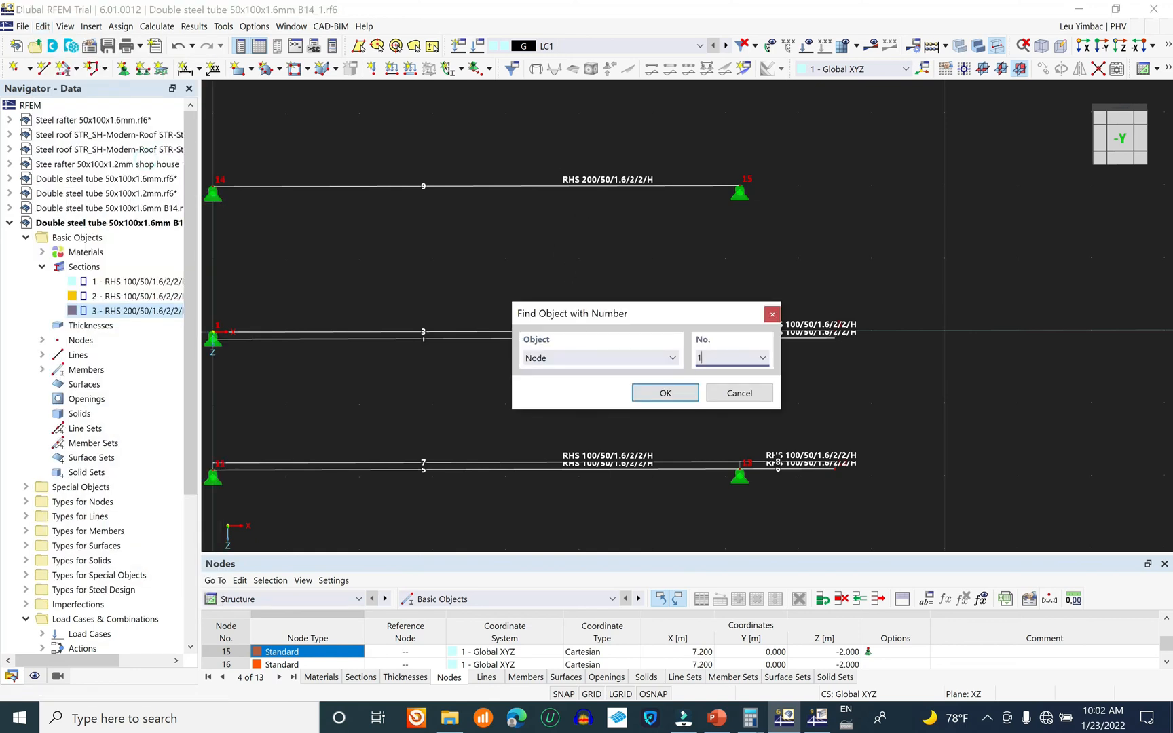
left_click(657, 392)
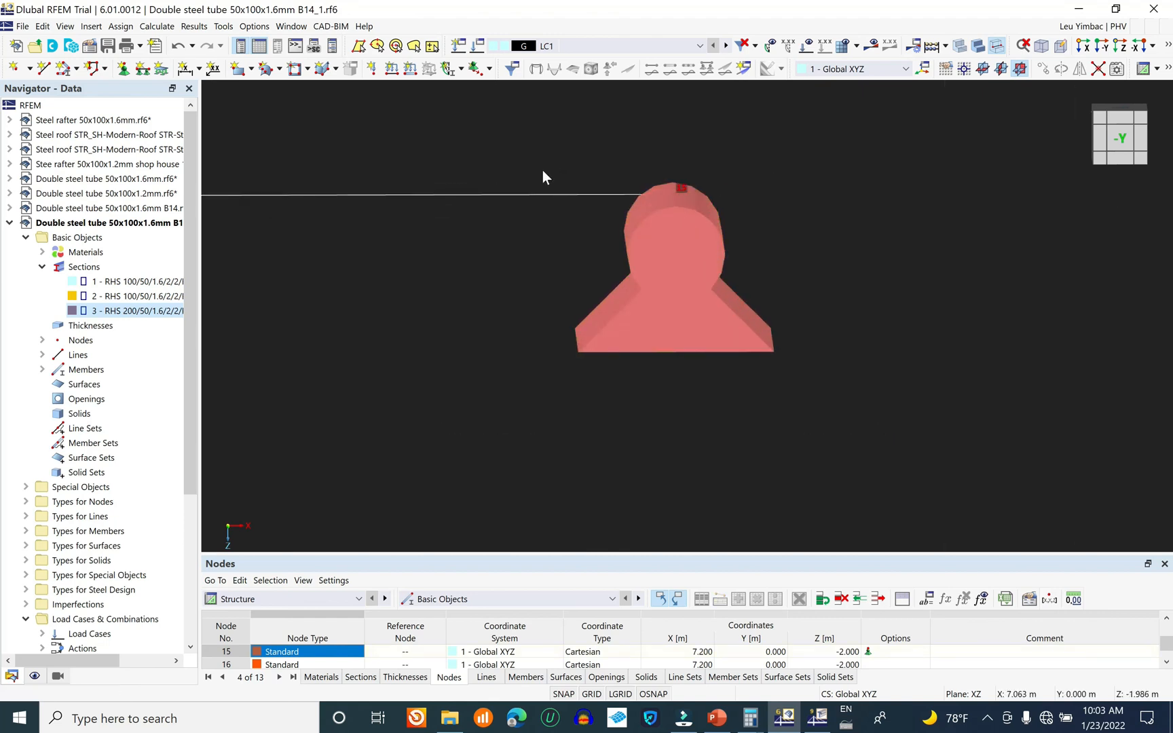
left_click_drag(511, 133, 937, 474)
left_click_drag(1119, 136, 1123, 135)
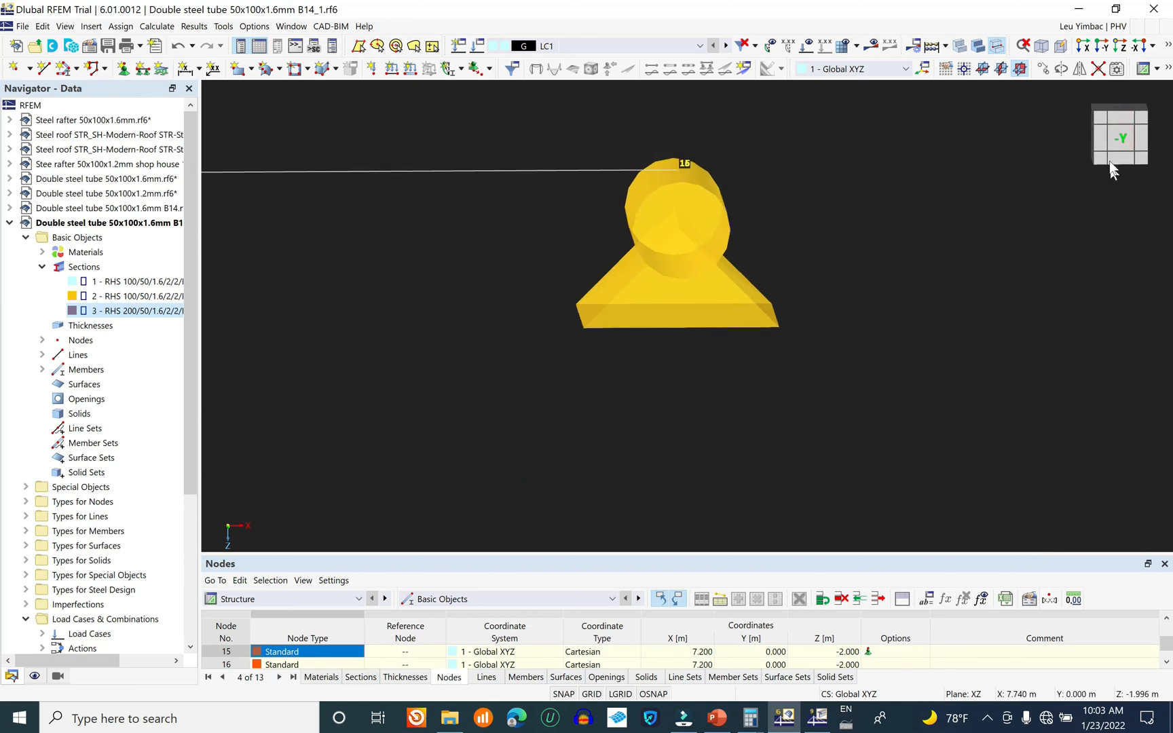
left_click(1120, 136)
middle_click_drag(886, 252, 696, 335)
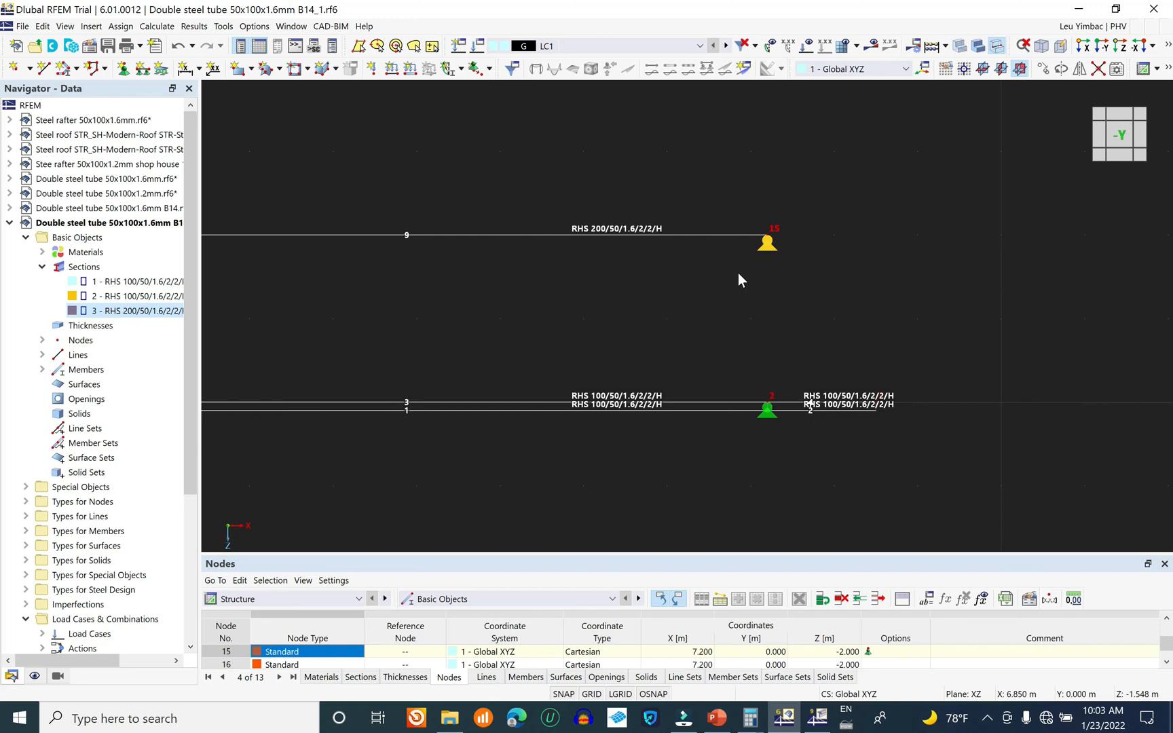
key("Delete")
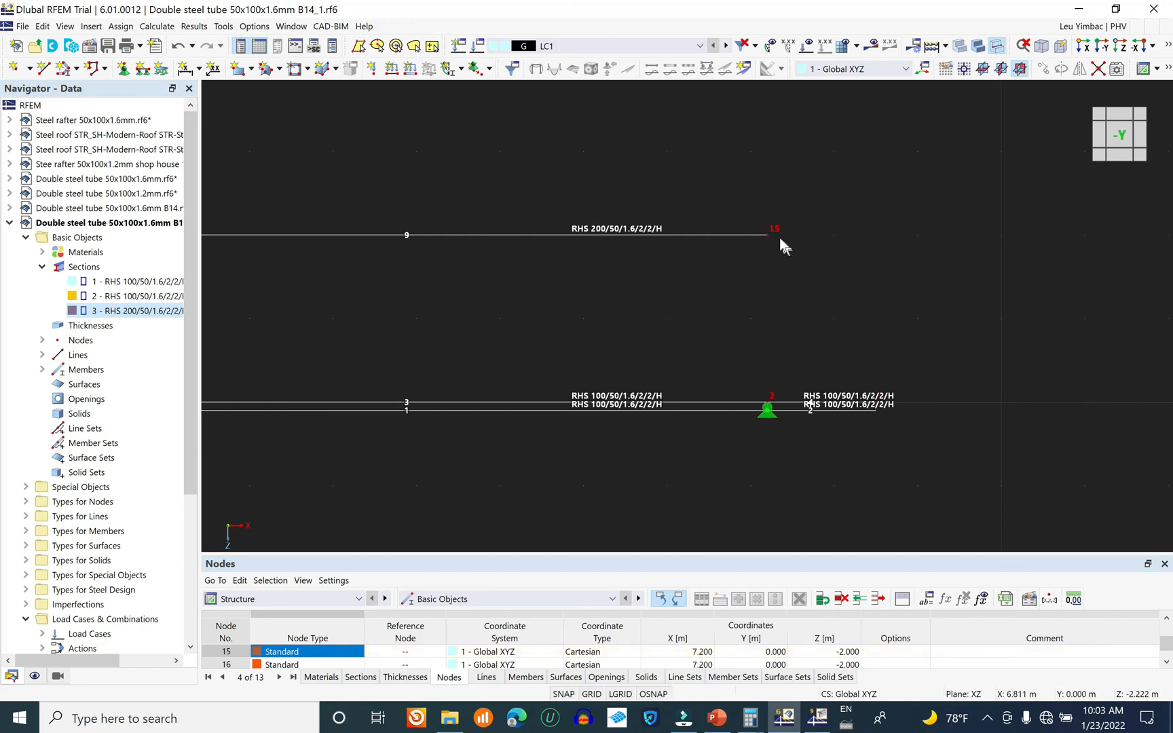
- Select both coincident nodes 15 and 16 on the upper beam and assign nodal support type 1 to them
scroll(780, 237, "up", 5)
scroll(754, 208, "up", 2)
left_click_drag(682, 212, 782, 272)
scroll(849, 299, "down", 1)
scroll(849, 297, "down", 10)
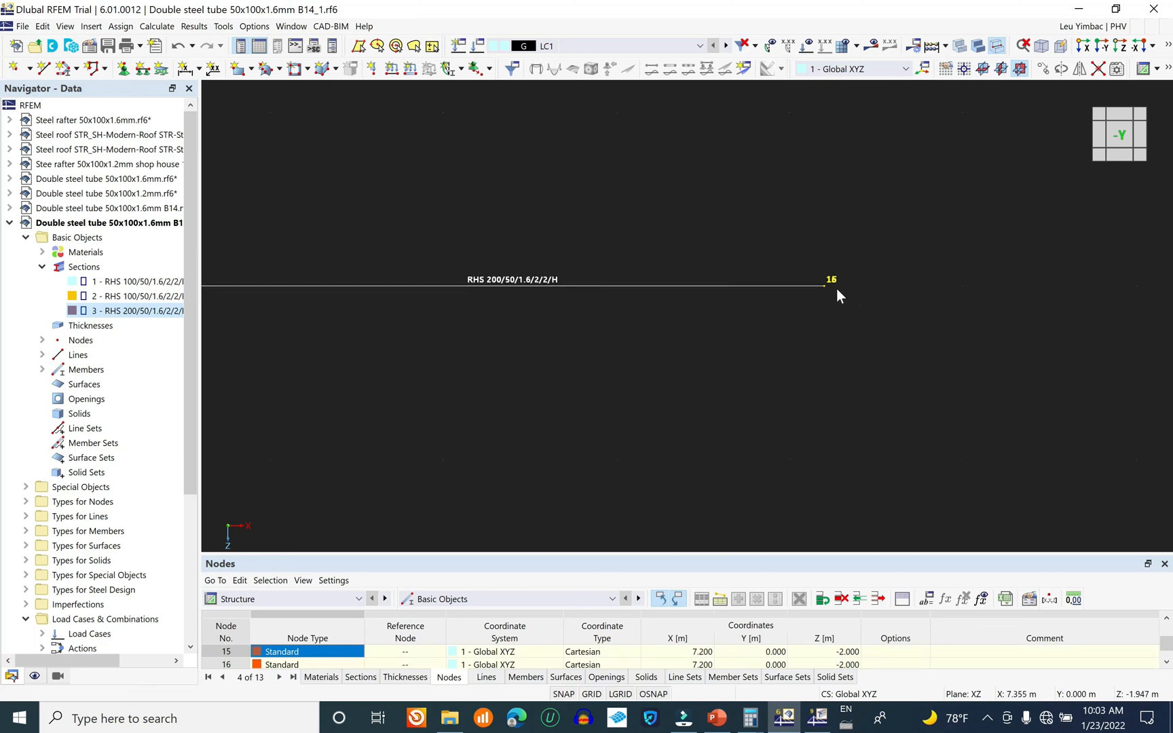
left_click(760, 317)
middle_click_drag(755, 308, 738, 312)
left_click_drag(731, 235, 812, 288)
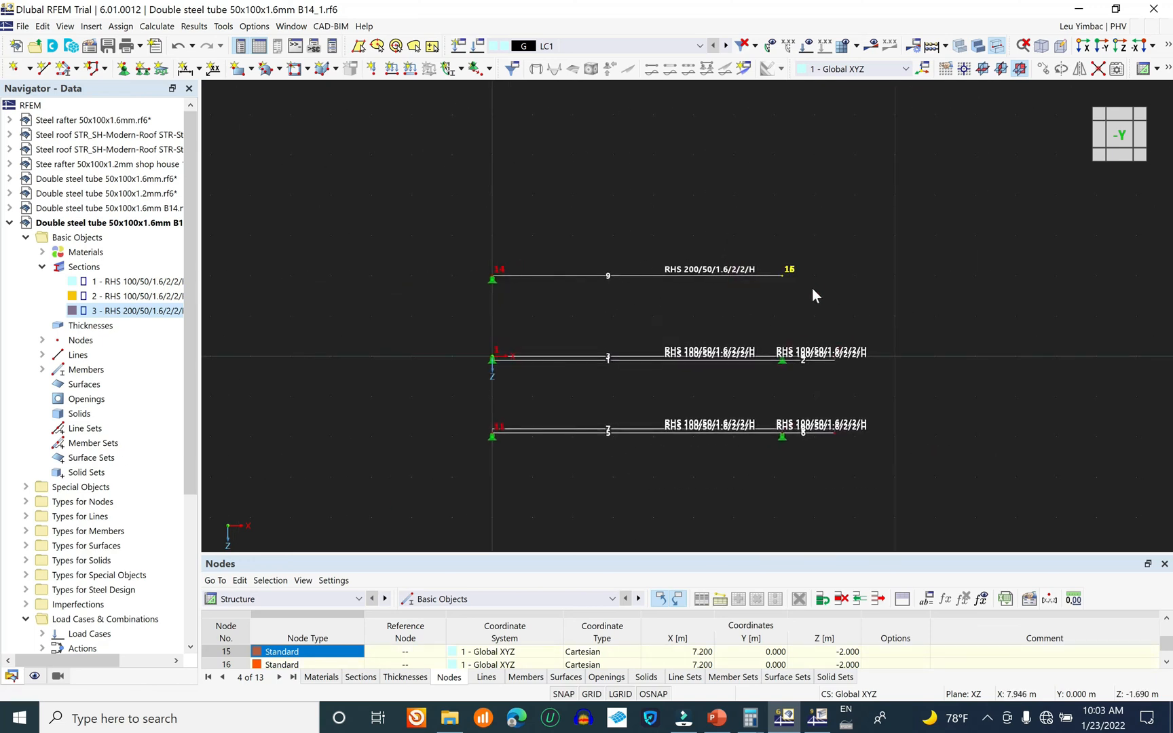
left_click(123, 68)
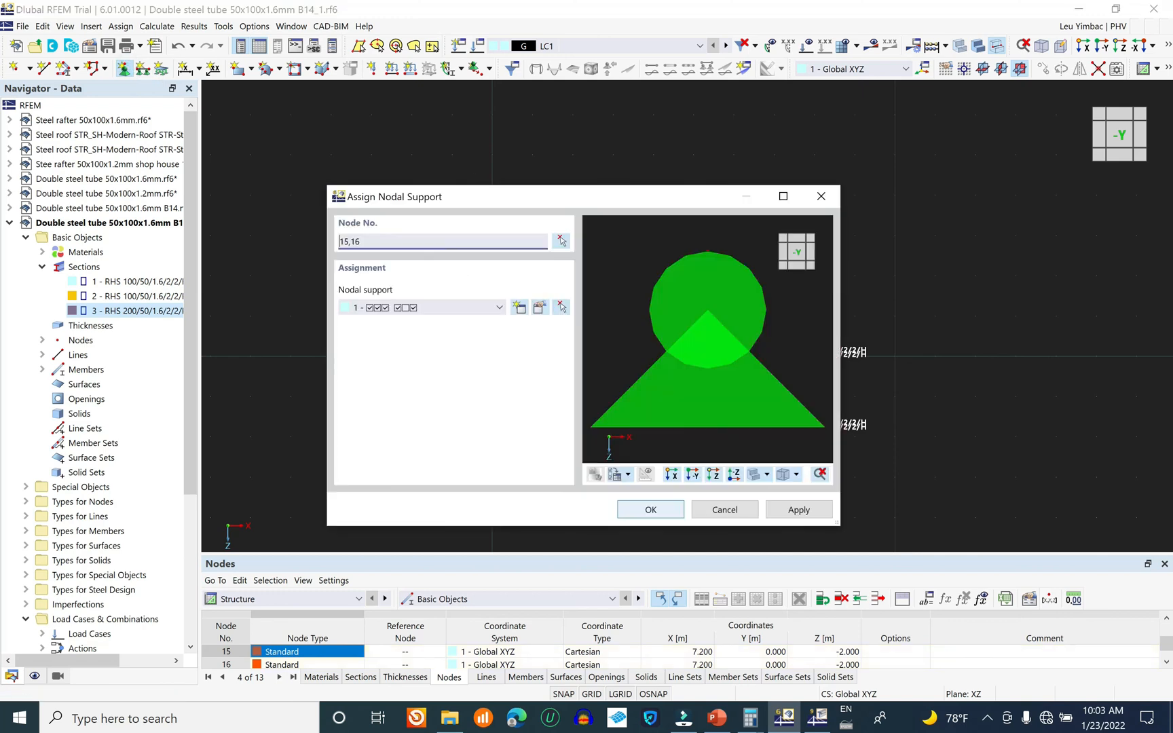
left_click(651, 508)
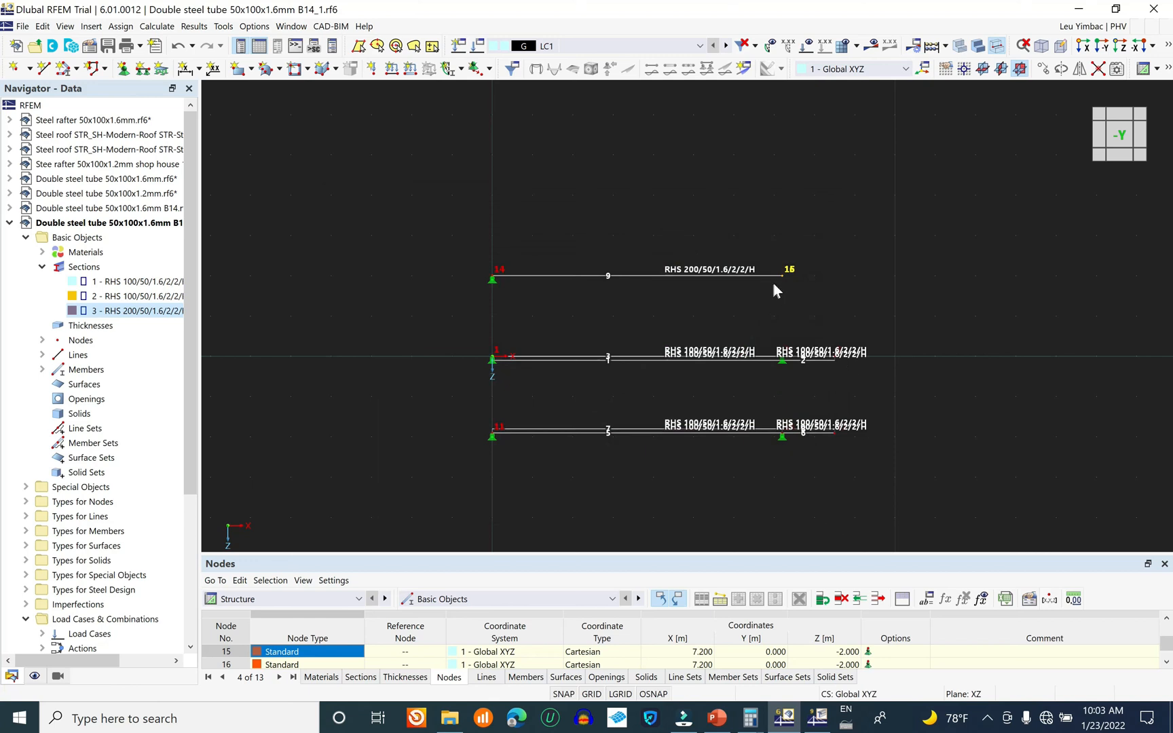
- Run Calculate All again, abort at the identical-nodes warning and go to the row of node 15
left_click(157, 26)
left_click(180, 56)
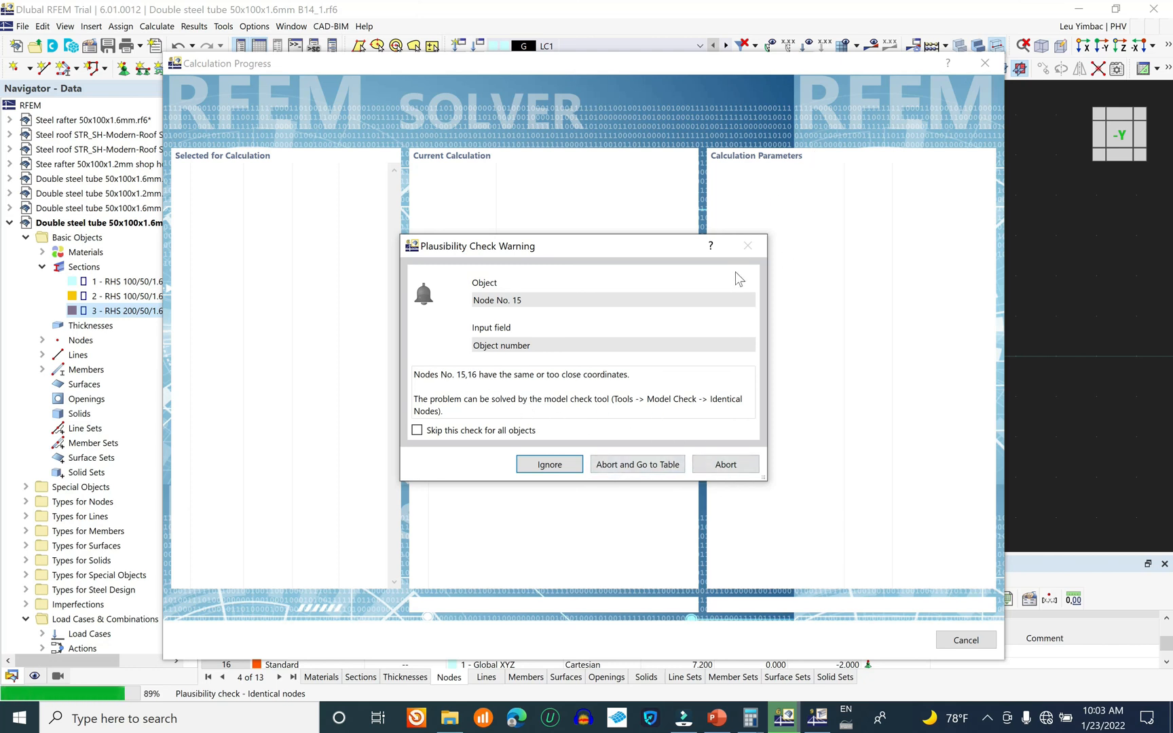
left_click(659, 466)
left_click(637, 459)
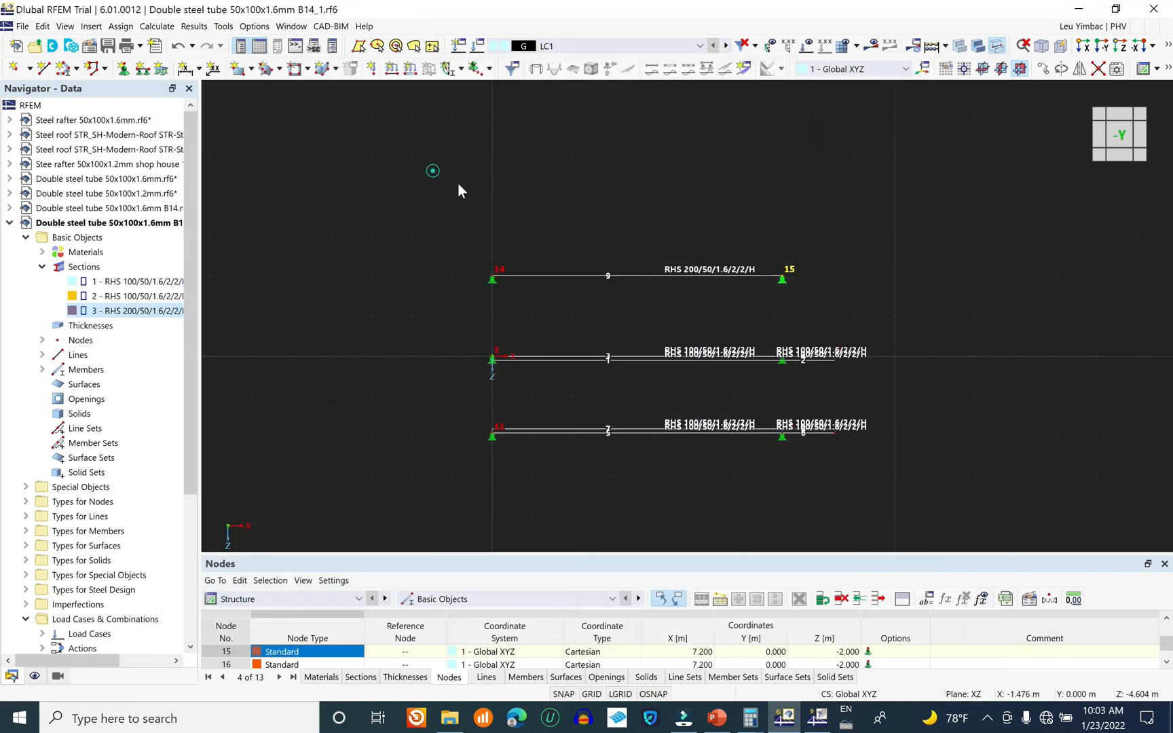
- Find duplicate node 16 by number and delete it, then inspect the supported beam end
left_click(43, 26)
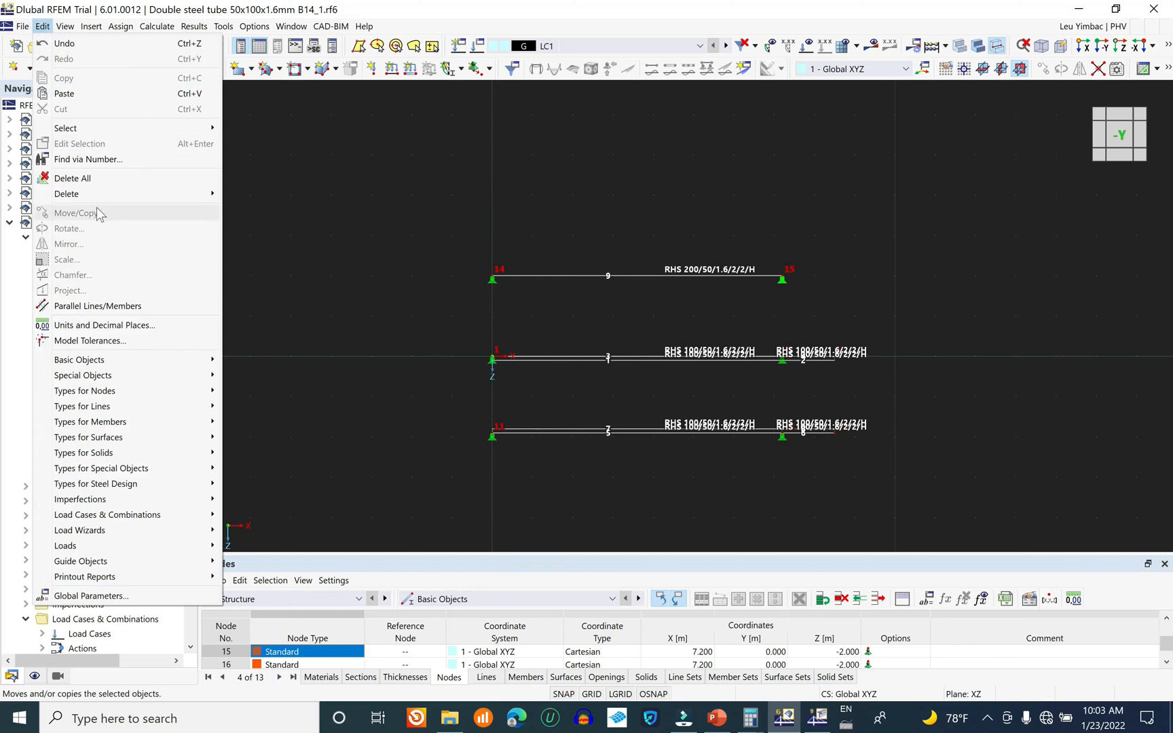
left_click(119, 160)
left_click(729, 360)
type("6")
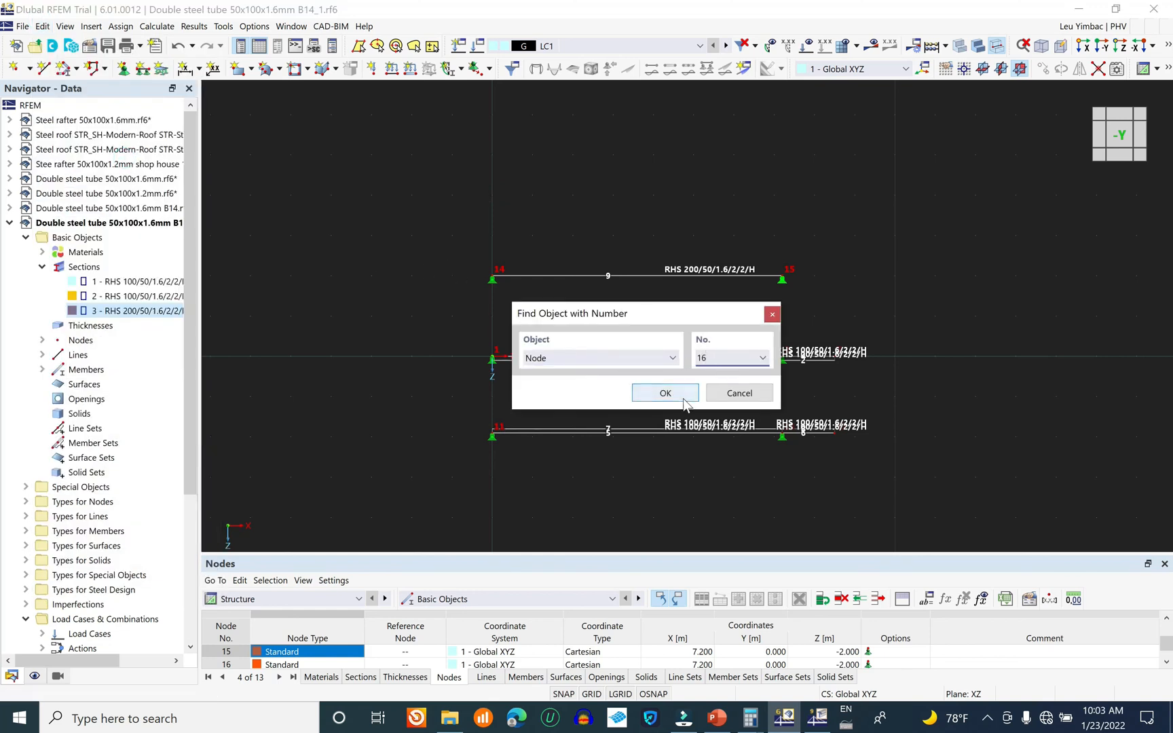
left_click(682, 400)
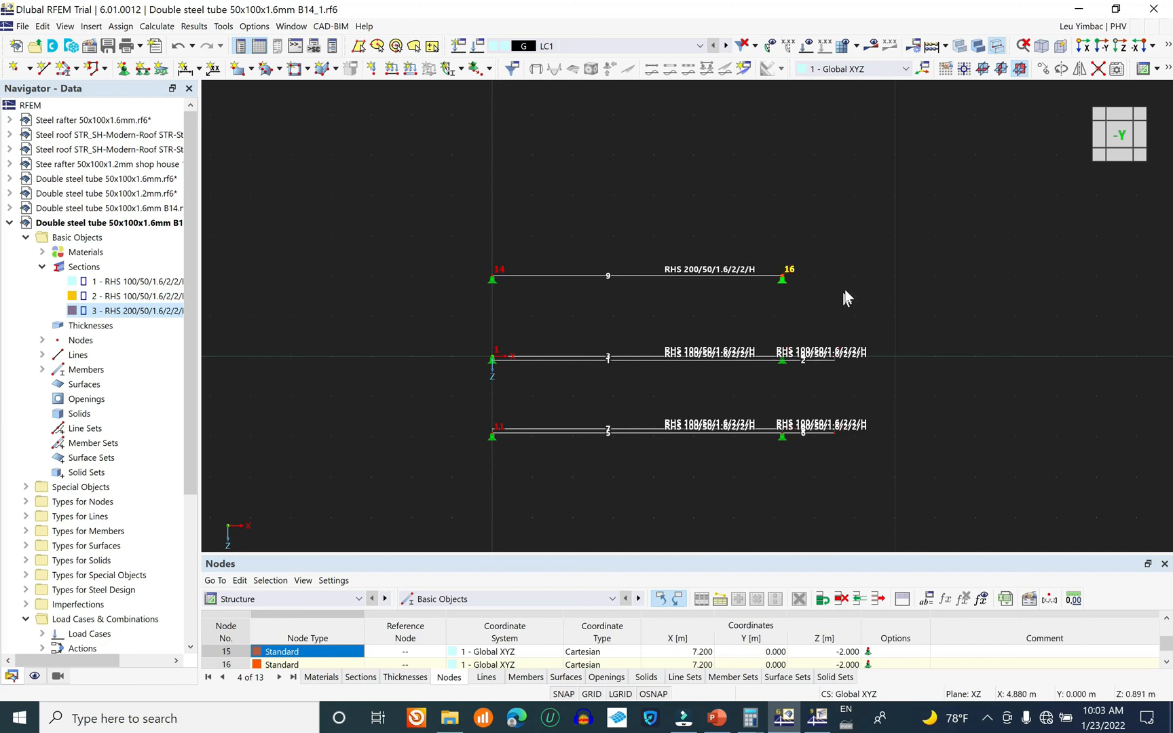
key("Delete")
scroll(779, 264, "up", 3)
scroll(791, 292, "up", 5)
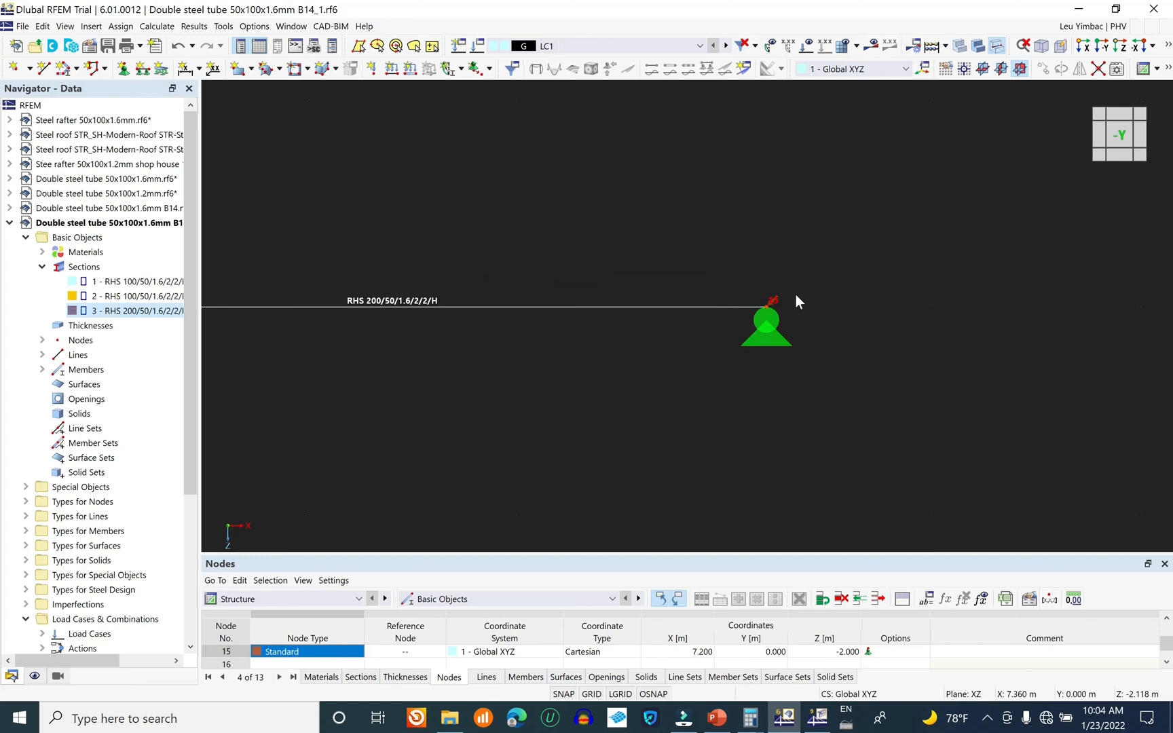
scroll(764, 296, "down", 5)
scroll(815, 275, "down", 5)
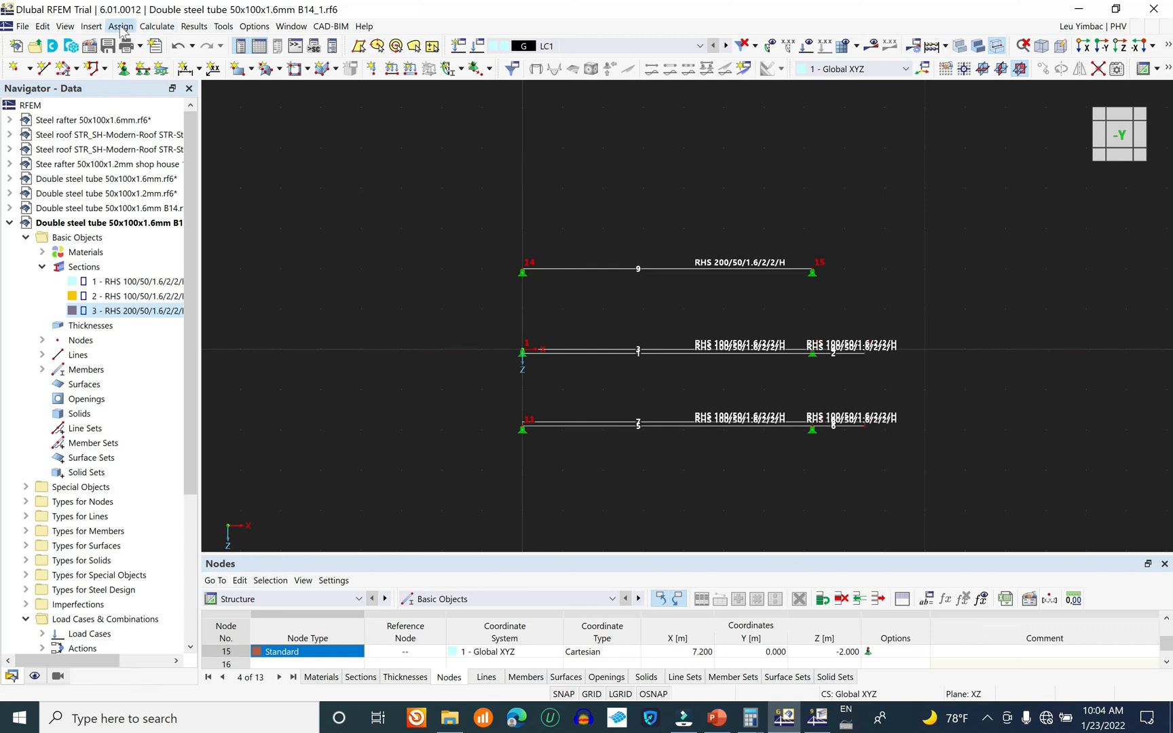
- Calculate the corrected model to get its static analysis deformations, and save the model
left_click(157, 25)
left_click(163, 52)
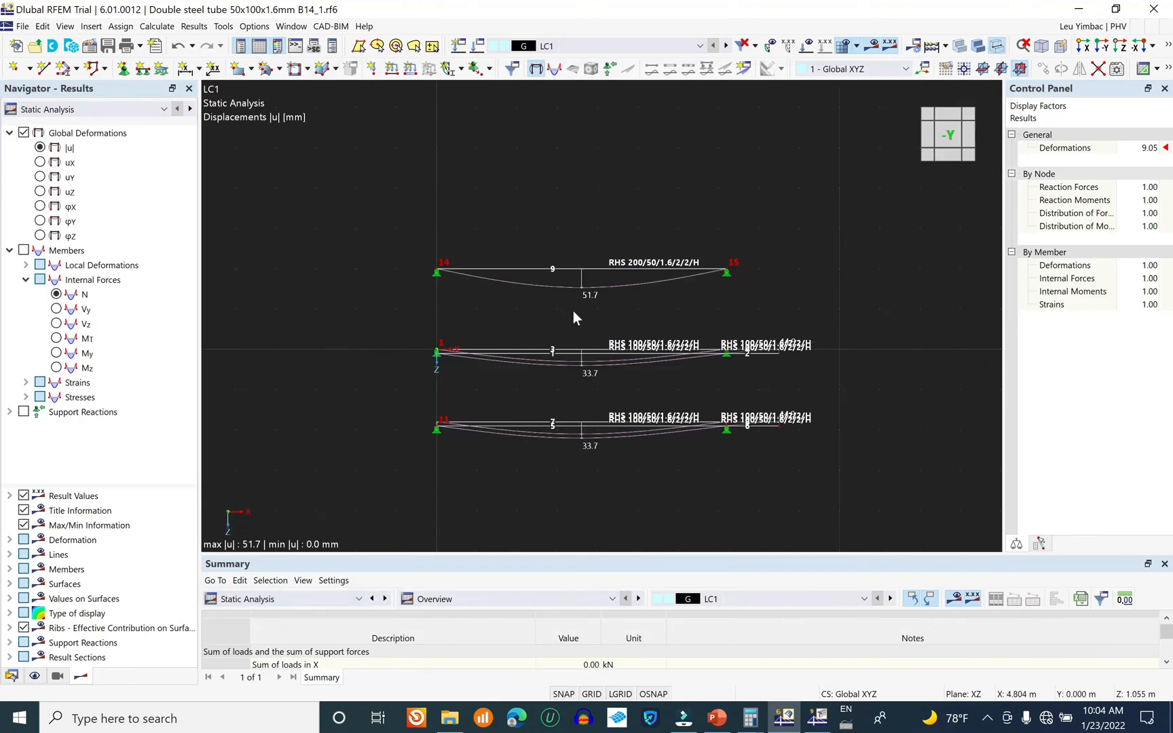
left_click(23, 25)
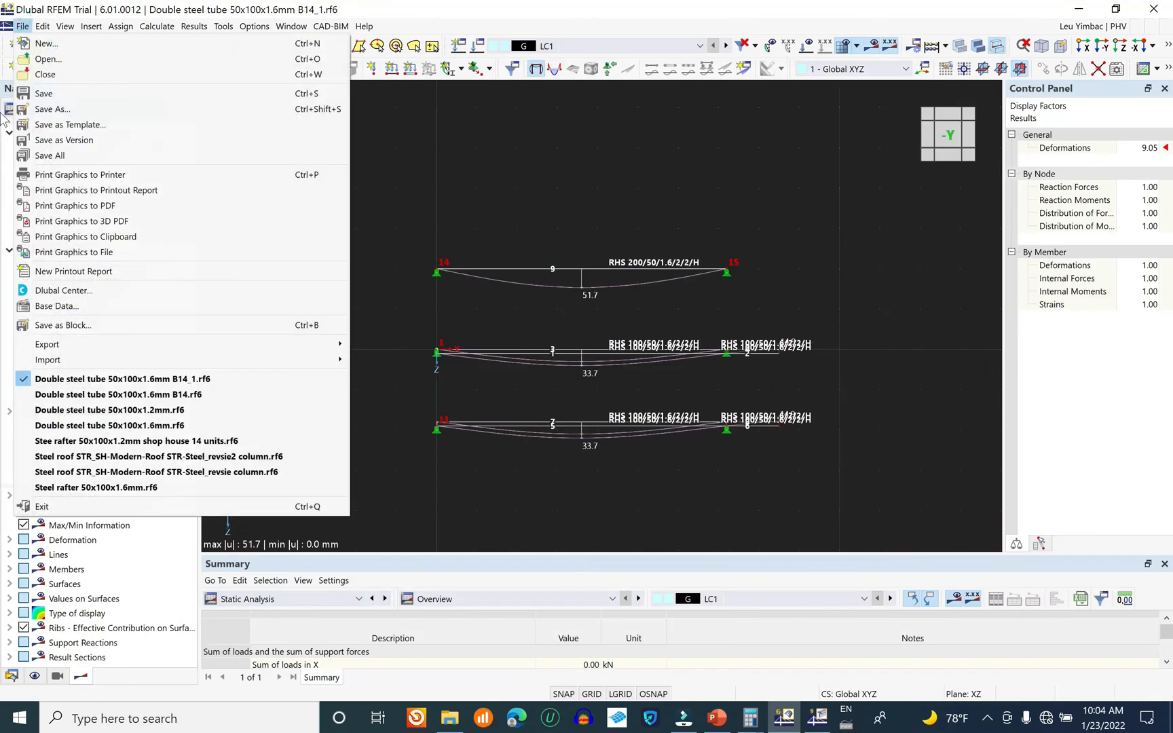
left_click(44, 93)
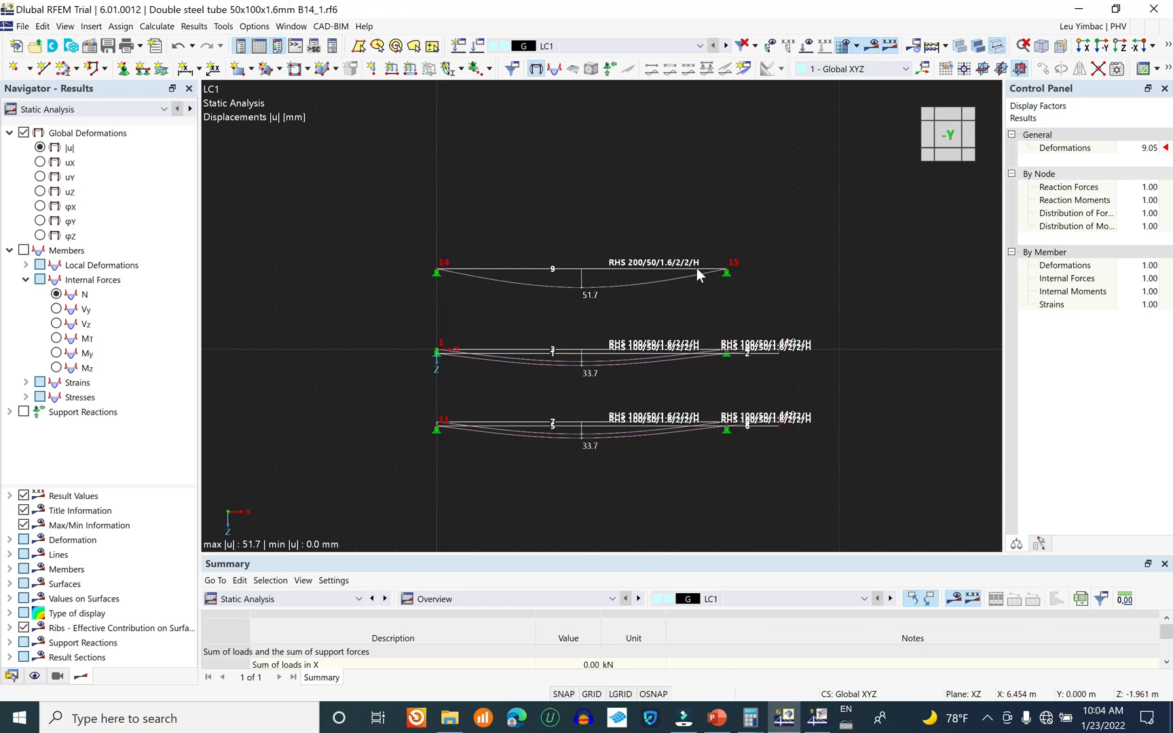
- Examine the LC1 displacements of the three beams and the list of available load cases and combinations
scroll(696, 269, "up", 2)
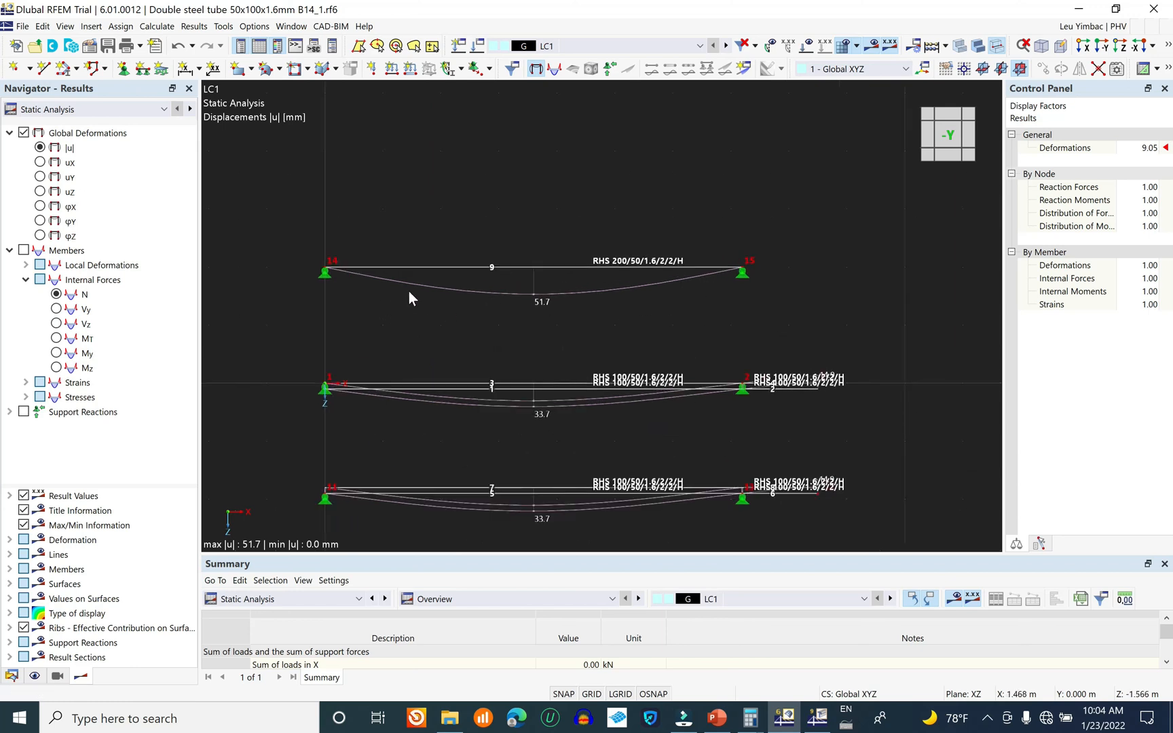
middle_click_drag(584, 302, 575, 299)
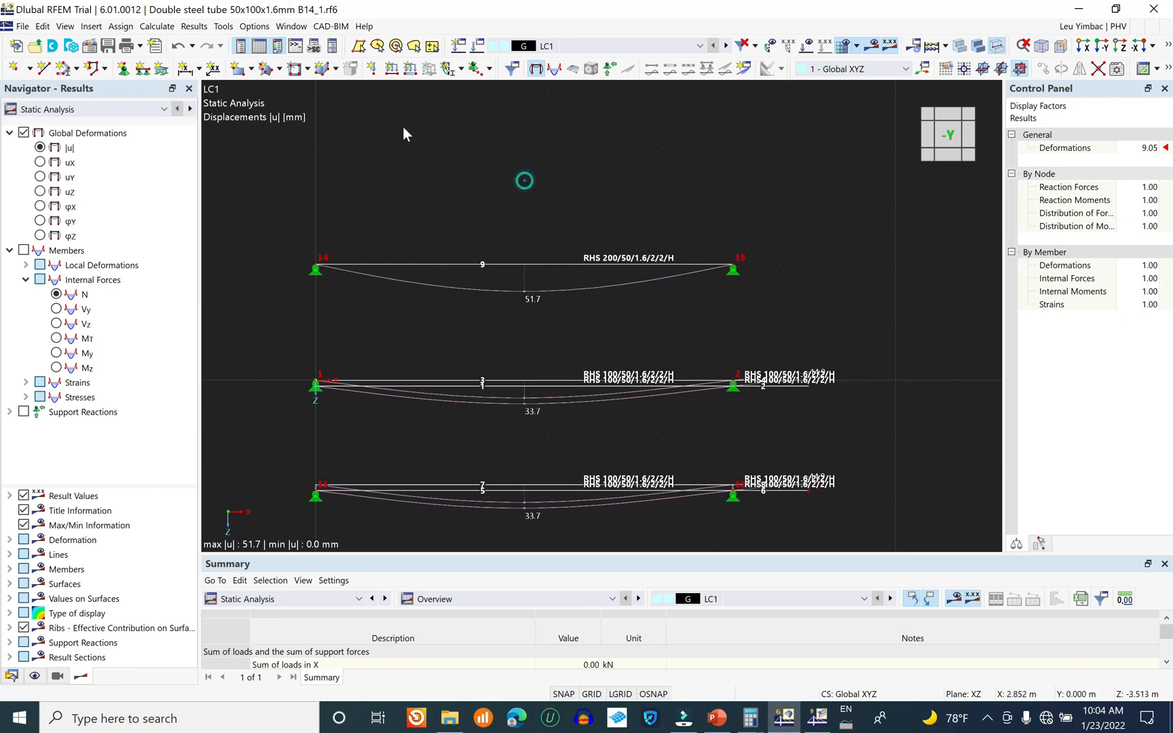
left_click(595, 45)
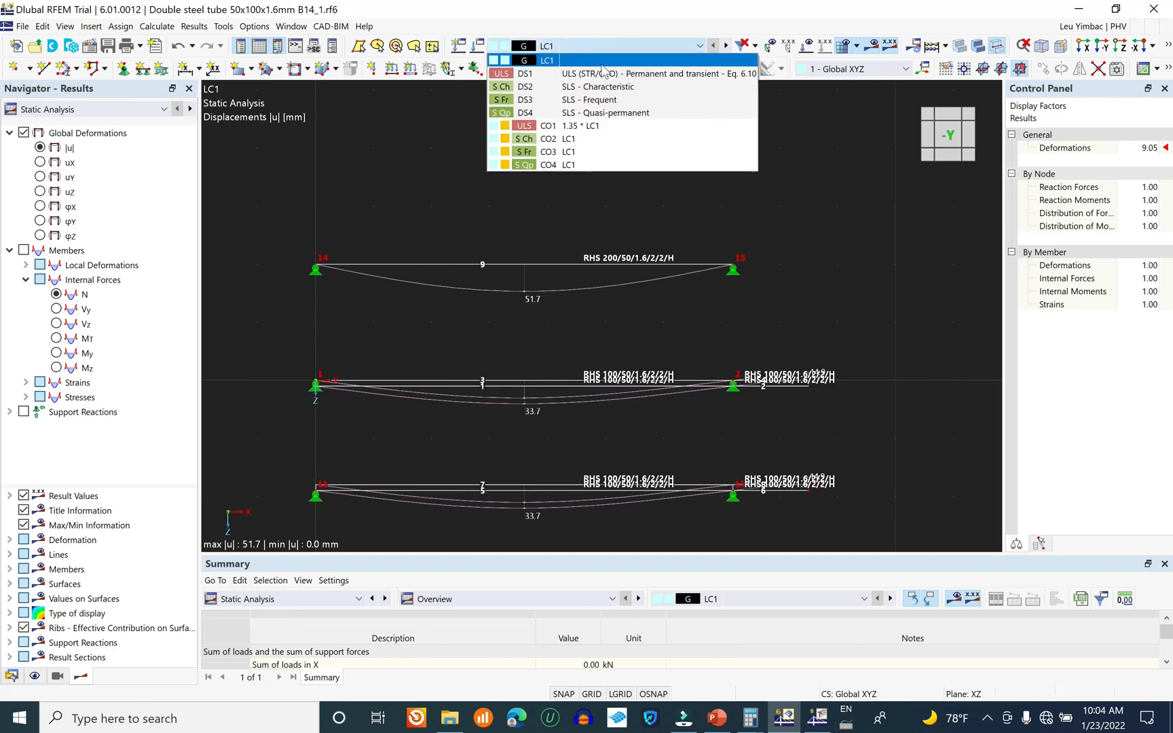
left_click(806, 313)
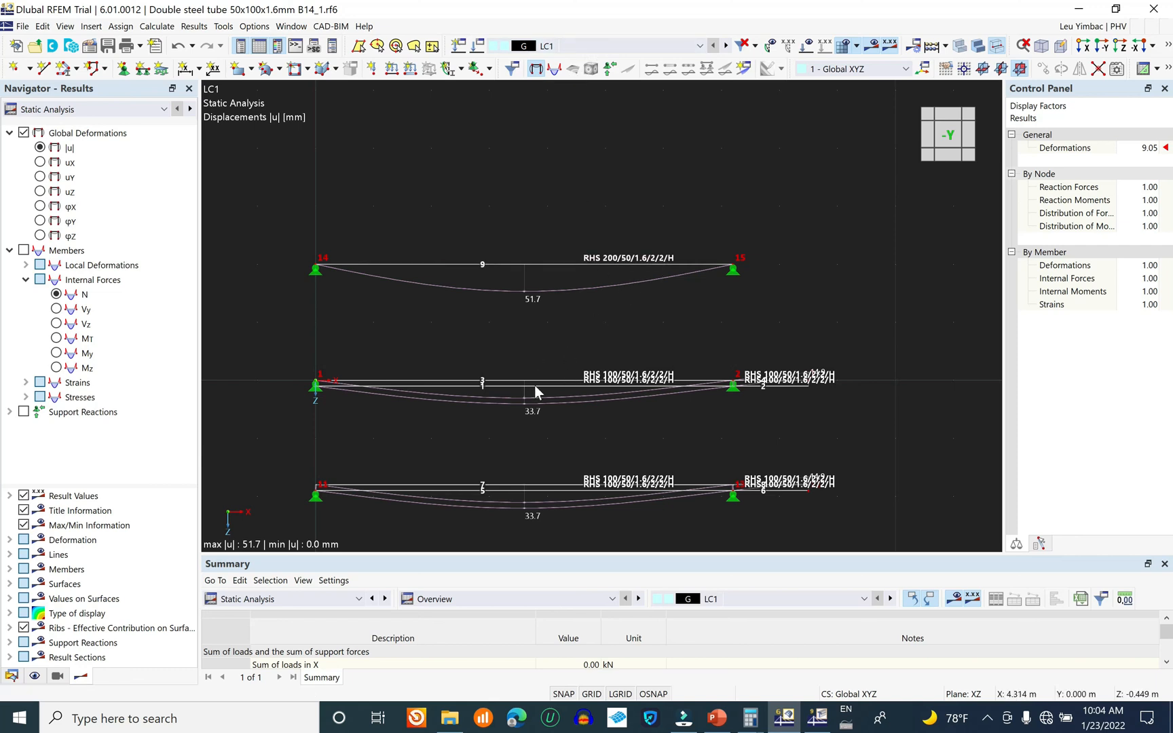
- Turn off the result display to return to the undeformed model of the three beams
middle_click_drag(564, 164, 566, 163)
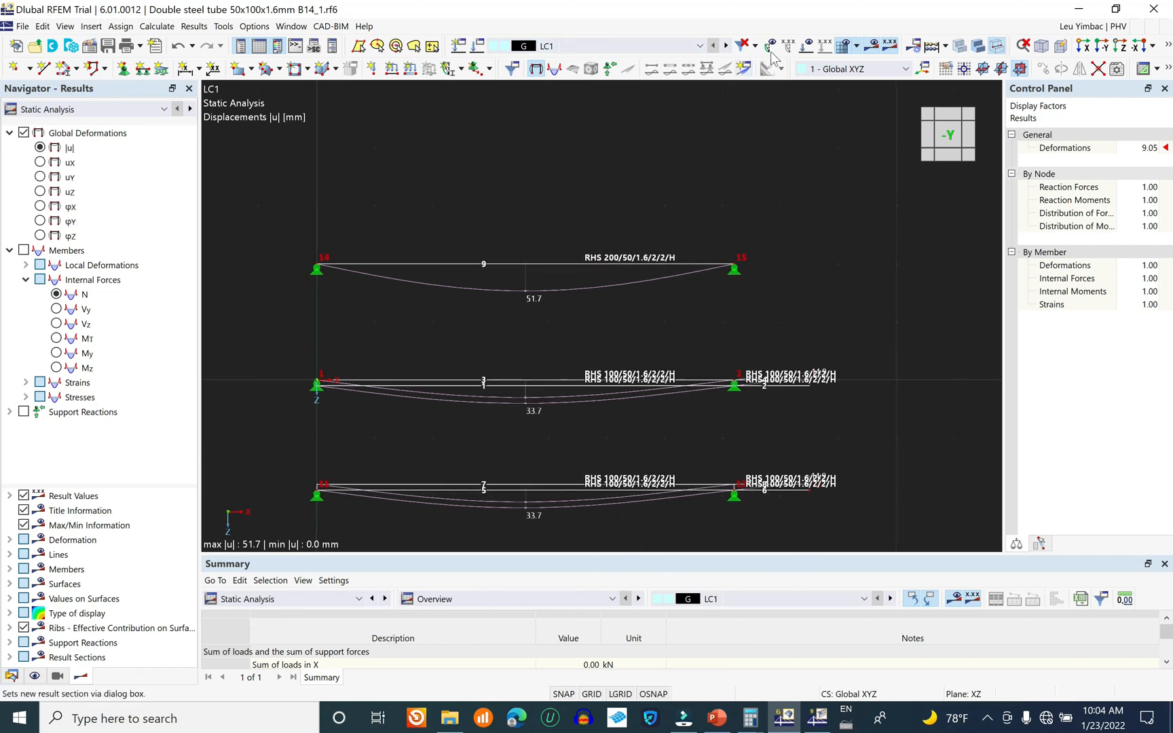
left_click(890, 46)
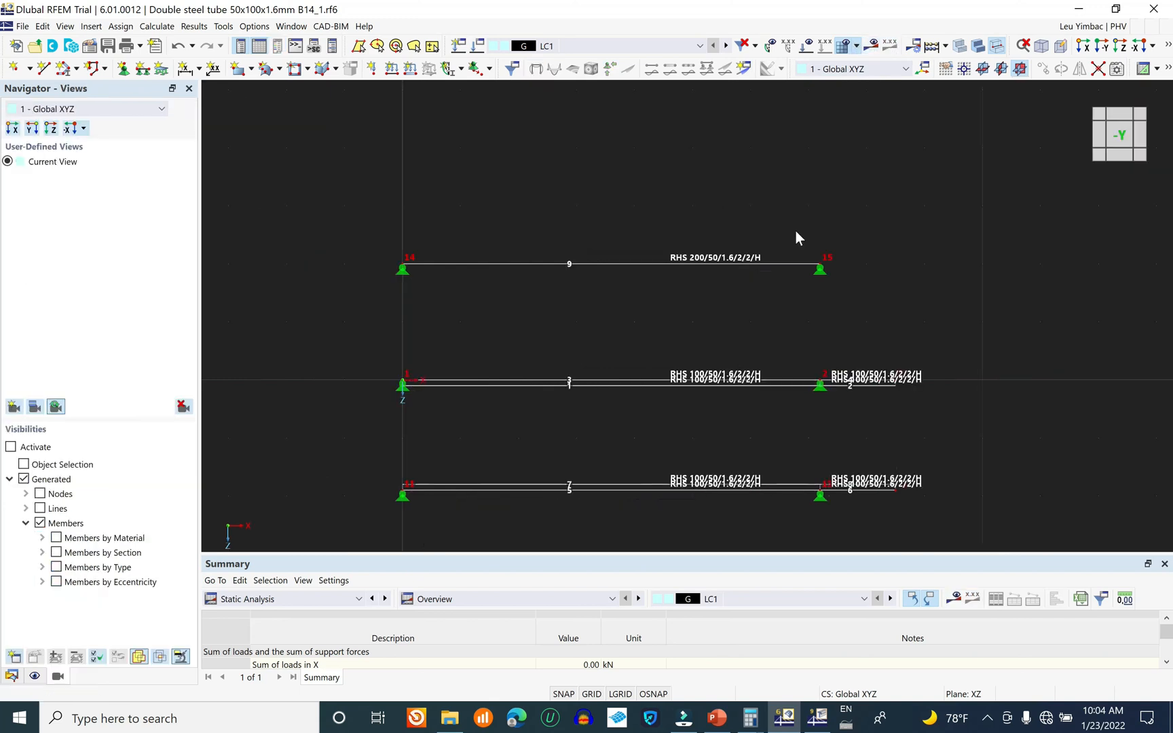
scroll(864, 380, "up", 3)
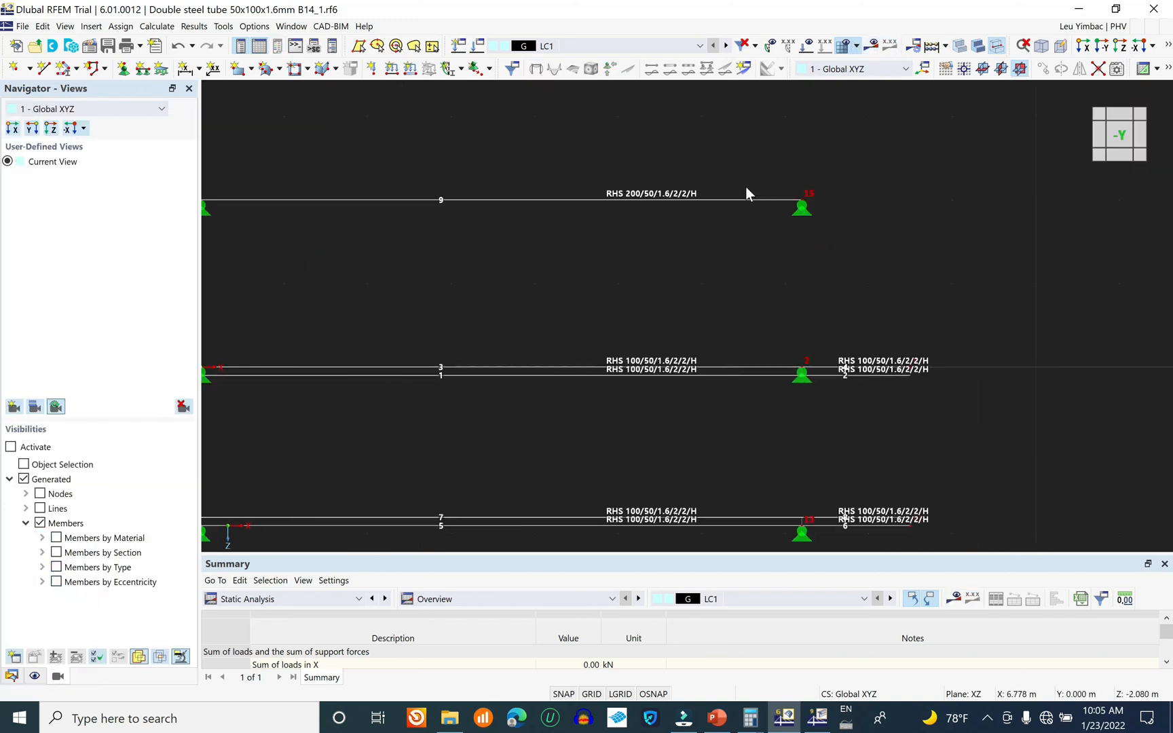
scroll(647, 278, "down", 2)
scroll(779, 284, "down", 1)
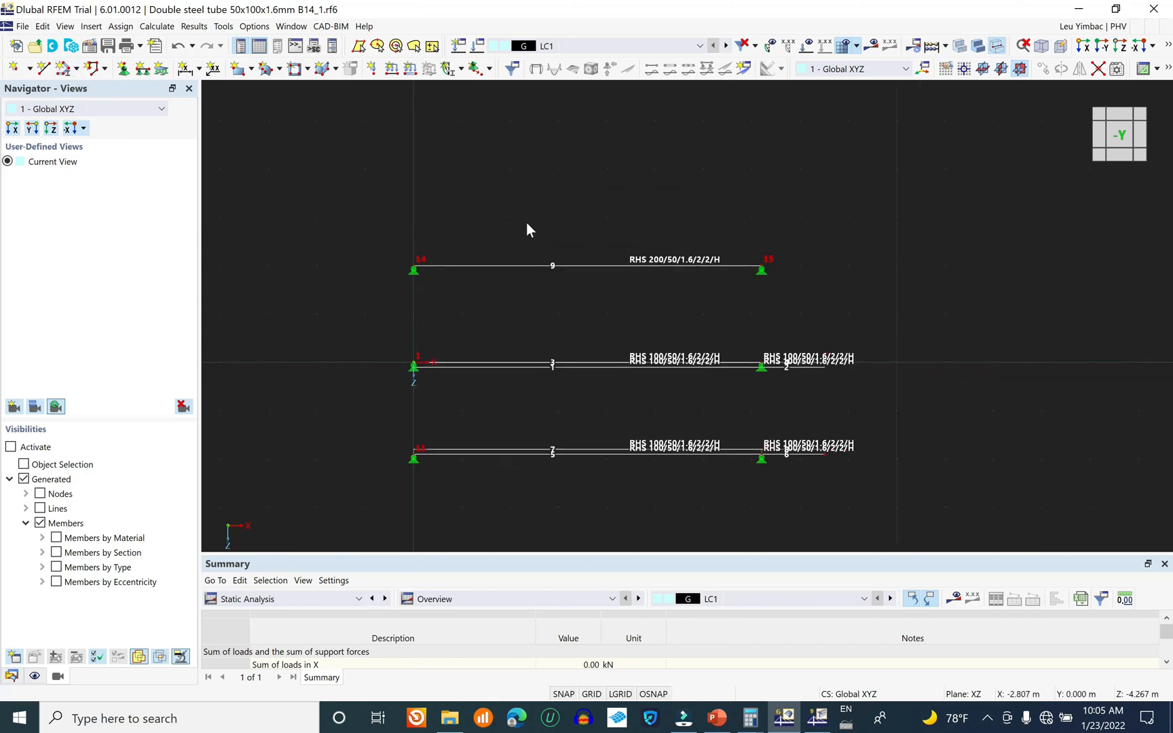
- Define a new single beam member with uniform section 3 - RHS 200/50/1.6/2/2/H in material S235JR
left_click(77, 69)
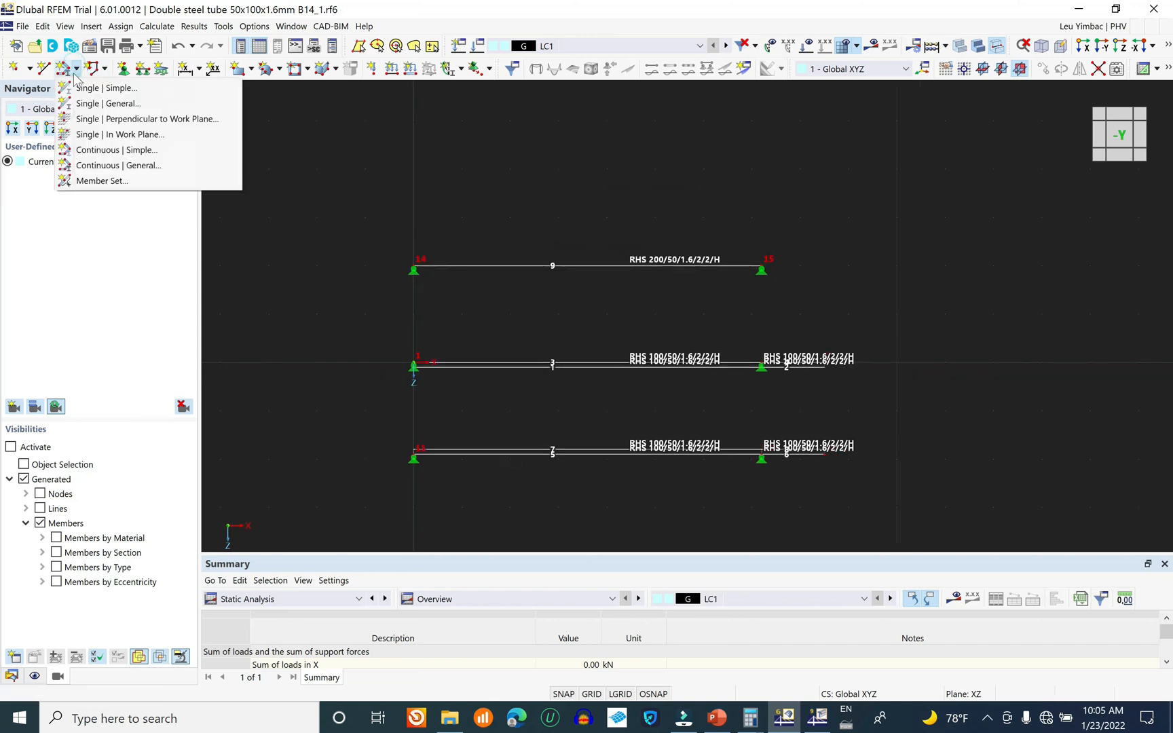
left_click(91, 86)
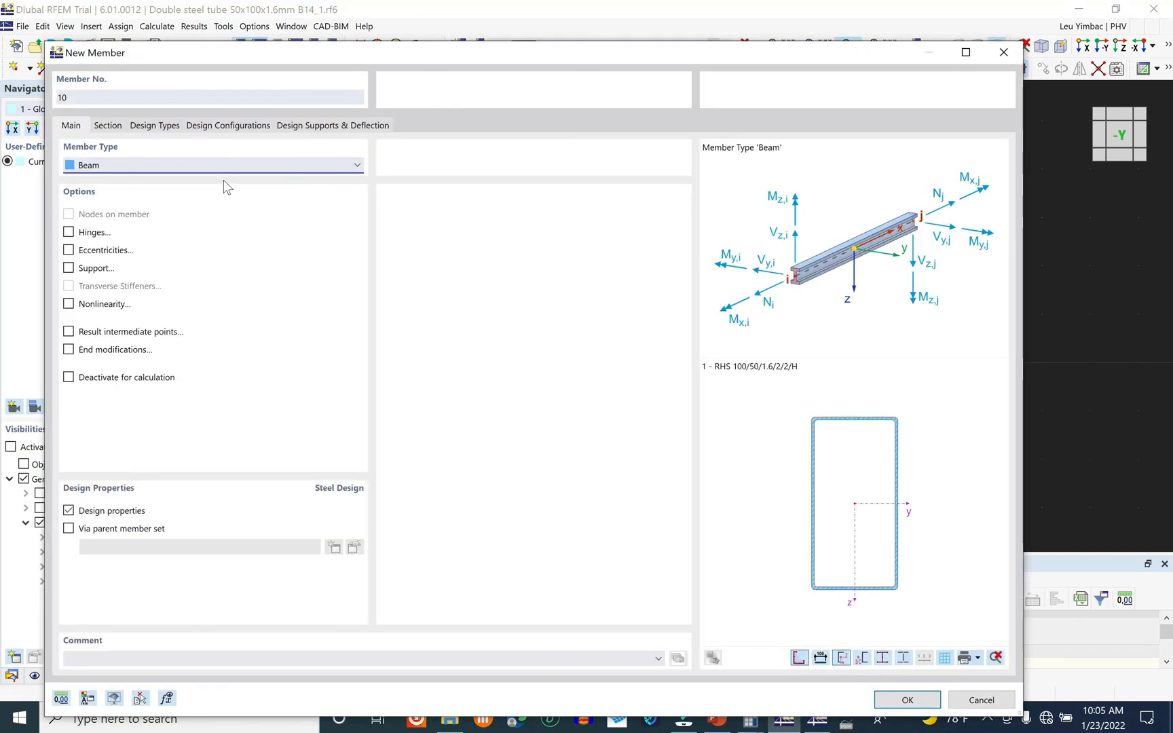
left_click(110, 126)
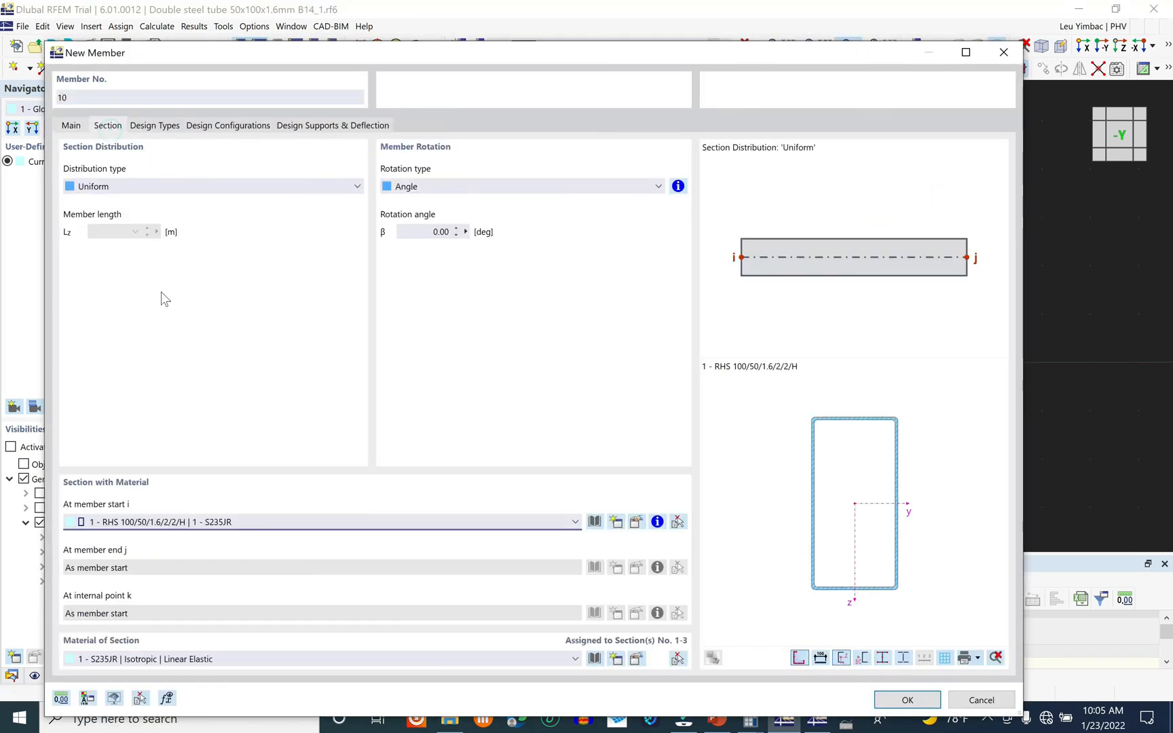
left_click(205, 522)
left_click(196, 563)
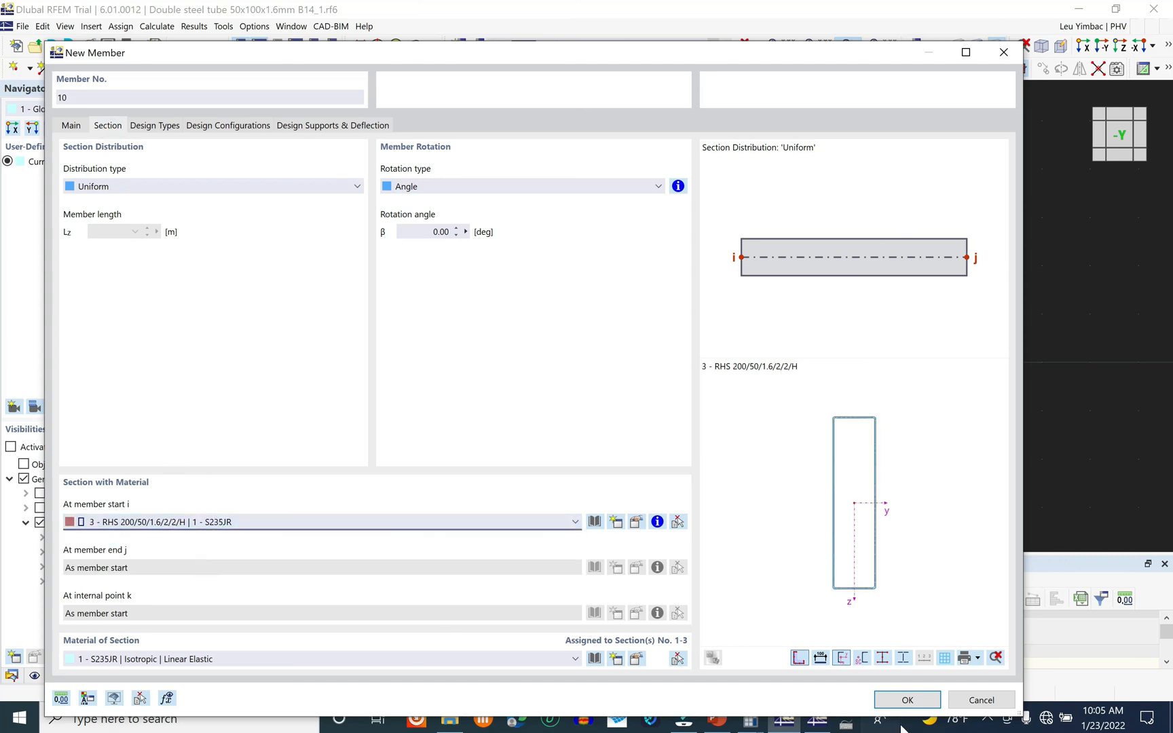
left_click(907, 700)
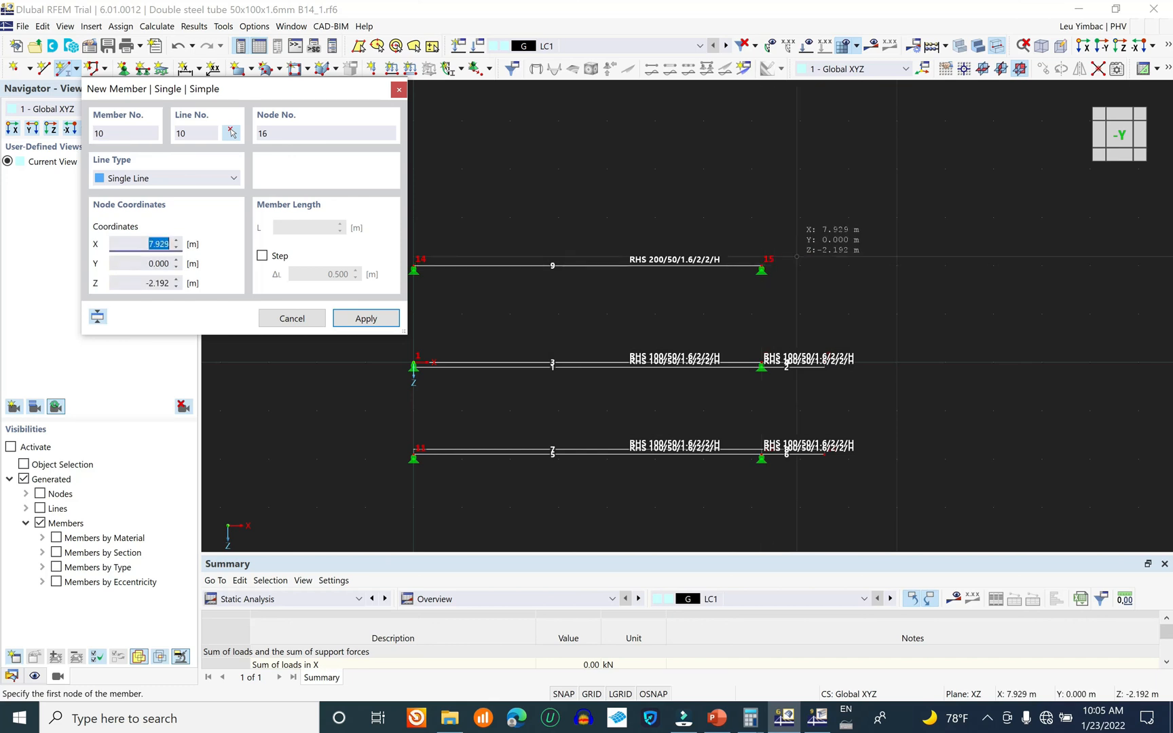
- Place the new member as a 1.3 m overhang in the X direction from supported node 15, and end the command
scroll(798, 258, "up", 2)
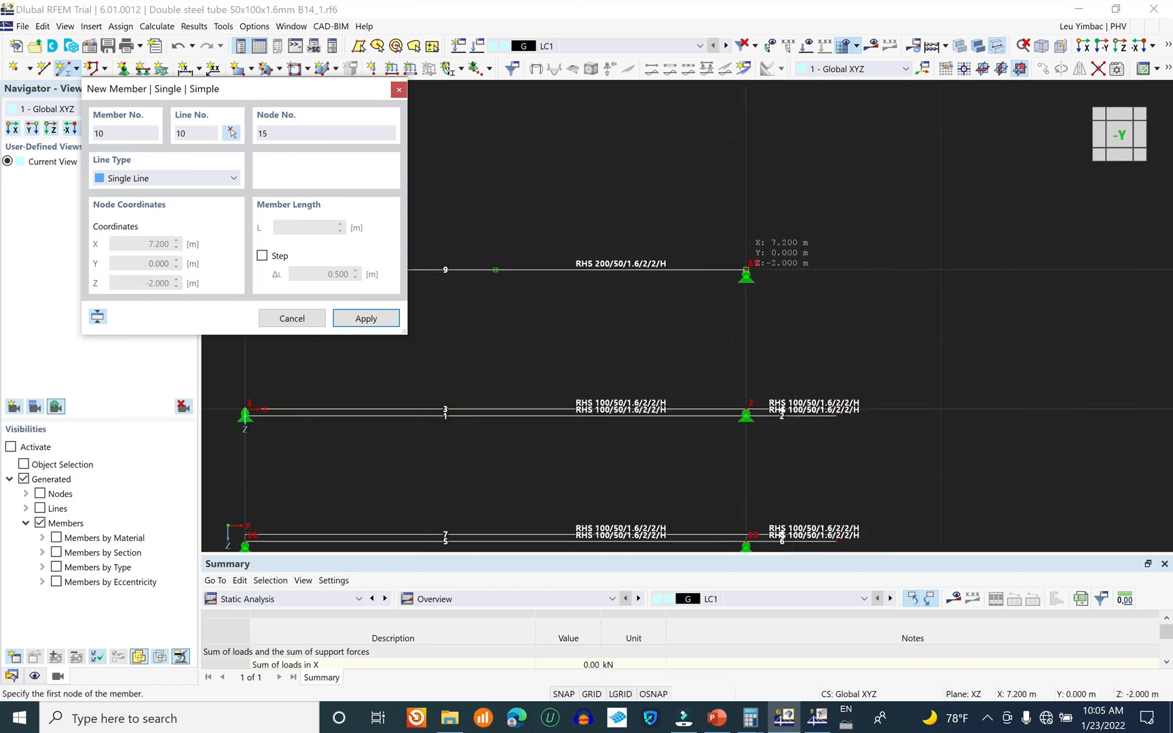
left_click(746, 270)
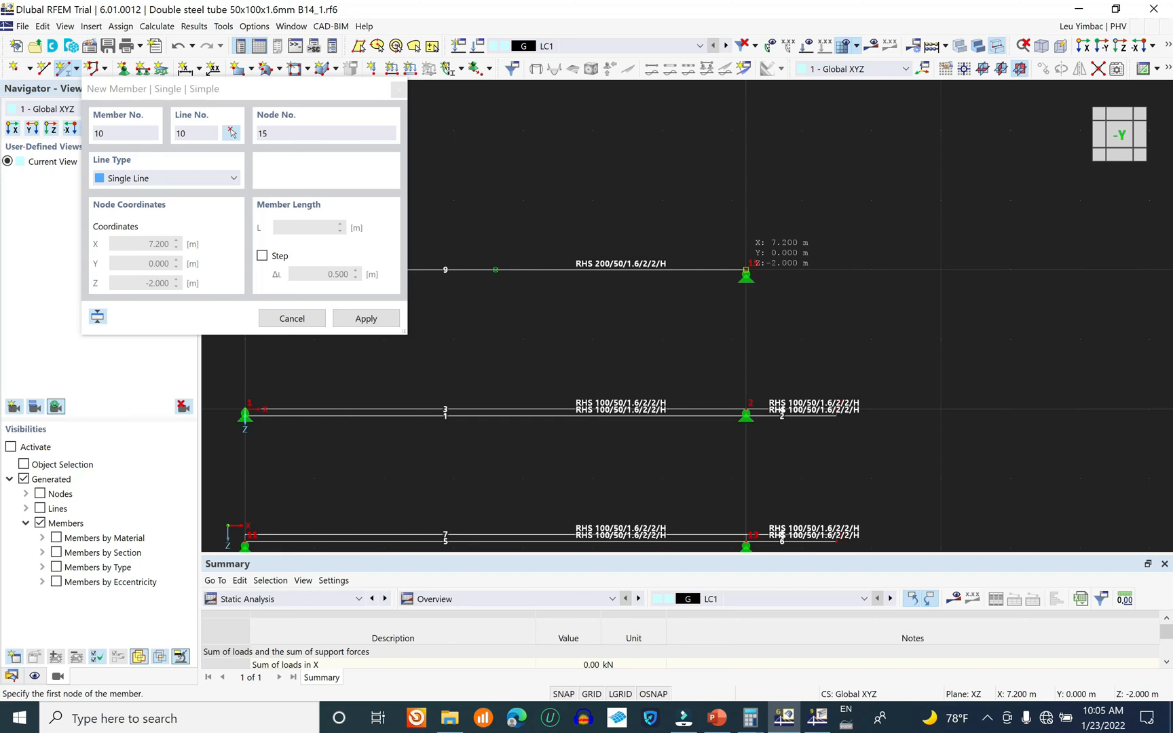
type("1")
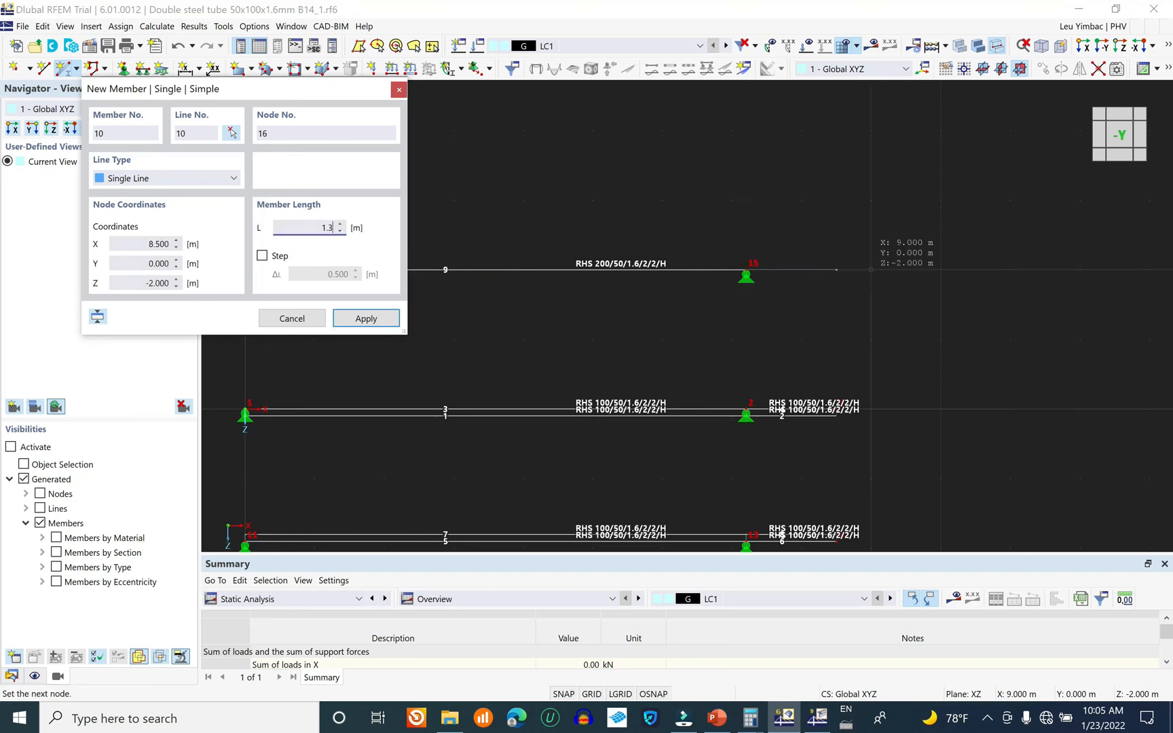
type(".3")
key("Return")
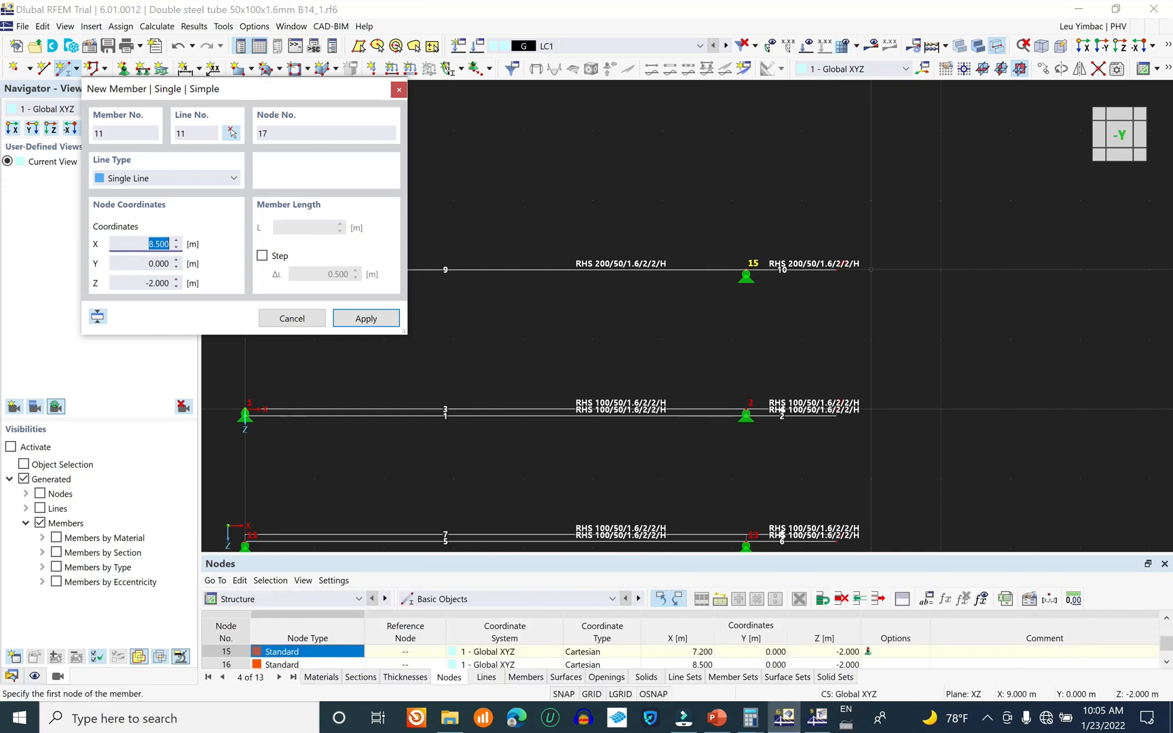
key("Escape")
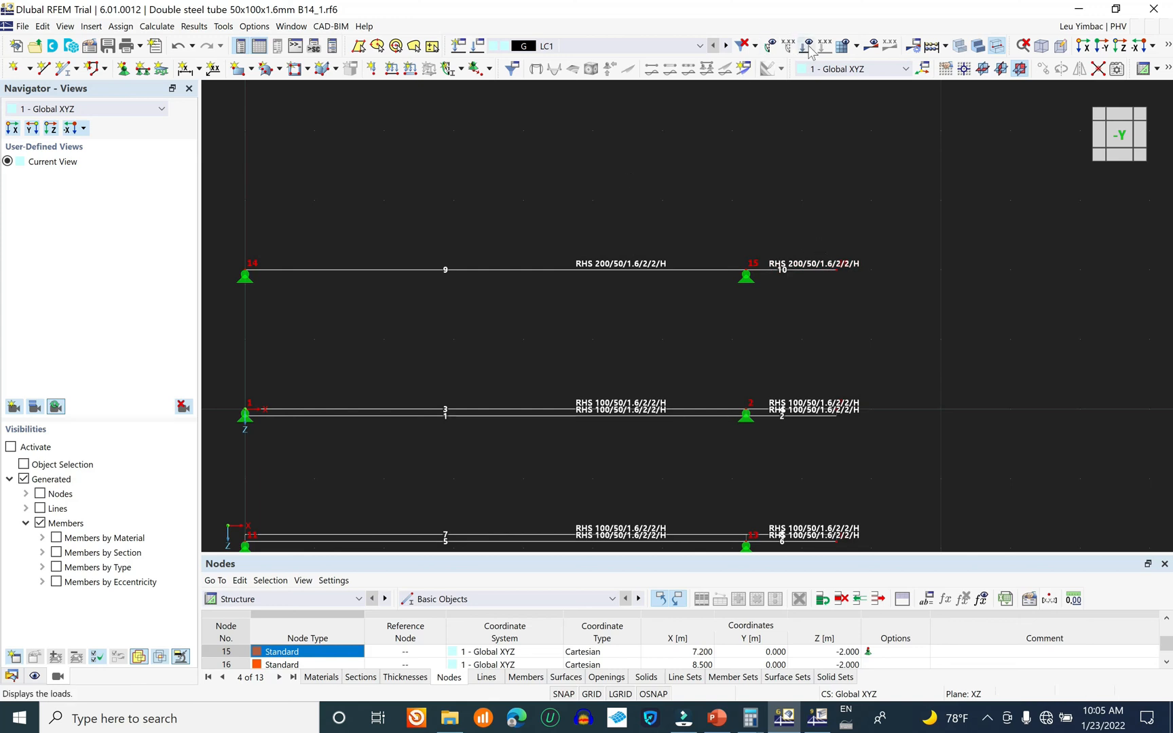
- Display the LC1 loads together with their load values on the beams
left_click(811, 50)
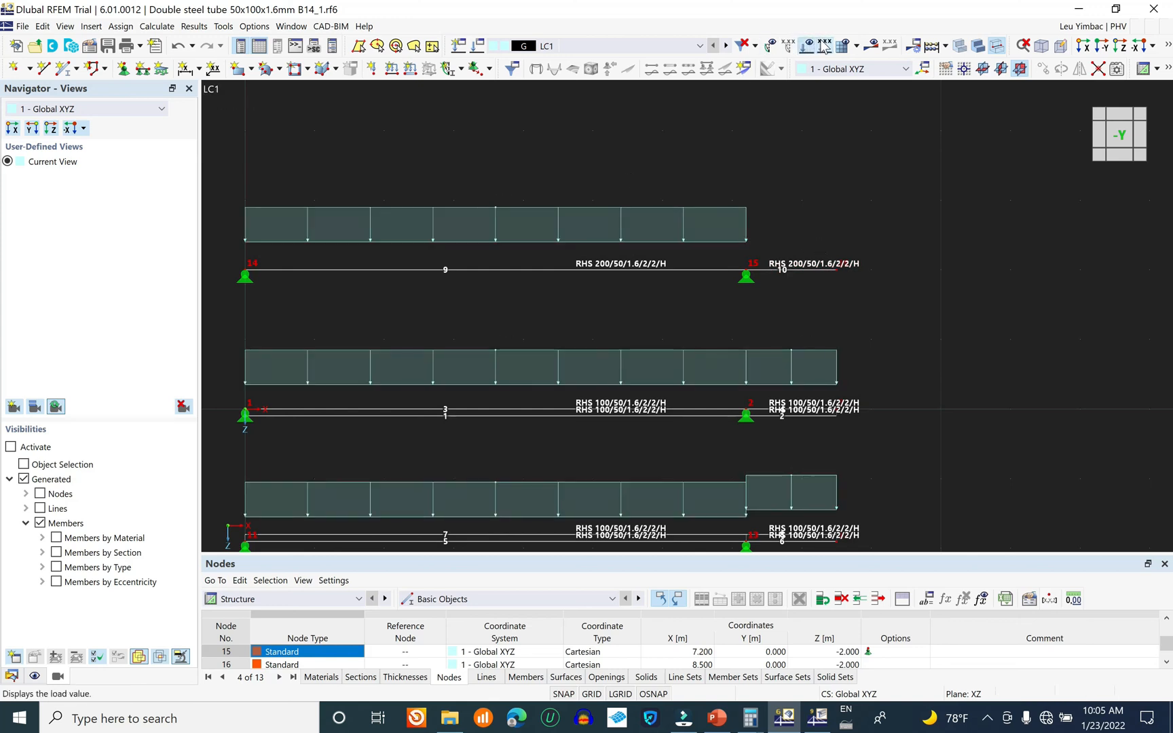
left_click(807, 52)
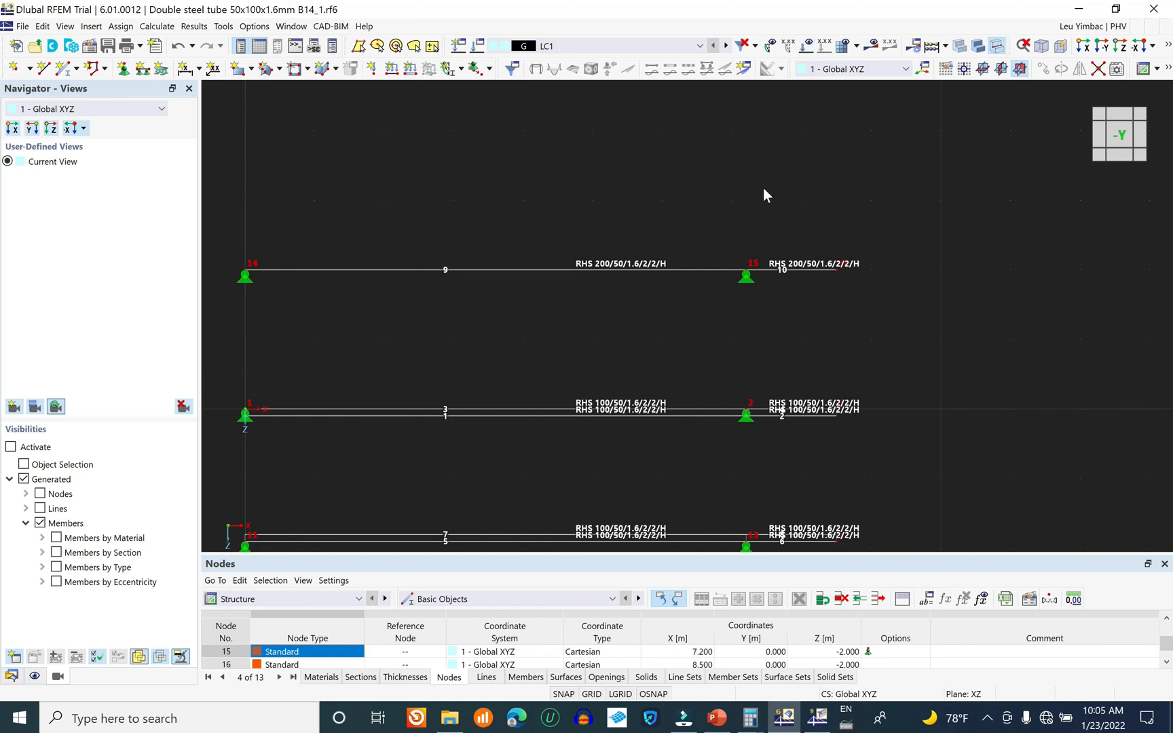
left_click(807, 50)
left_click(825, 47)
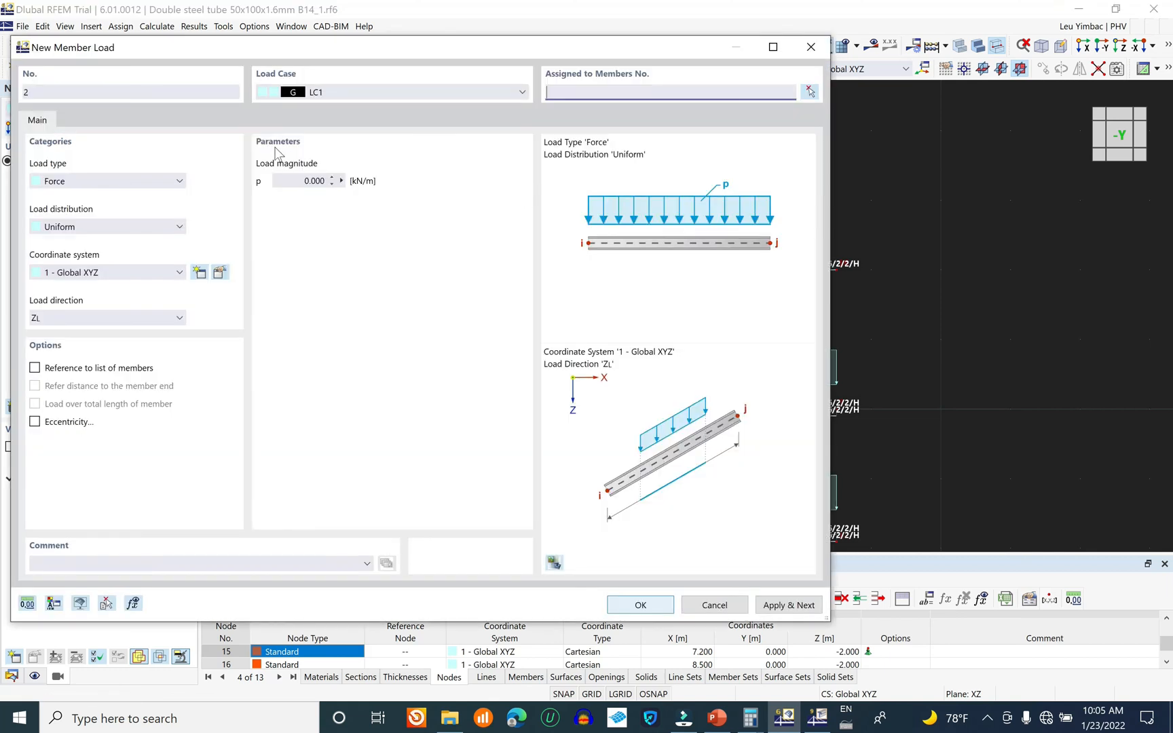
- Apply a uniform 1 kN/m force in the ZL direction under LC1 to overhang member 10
left_click(282, 178)
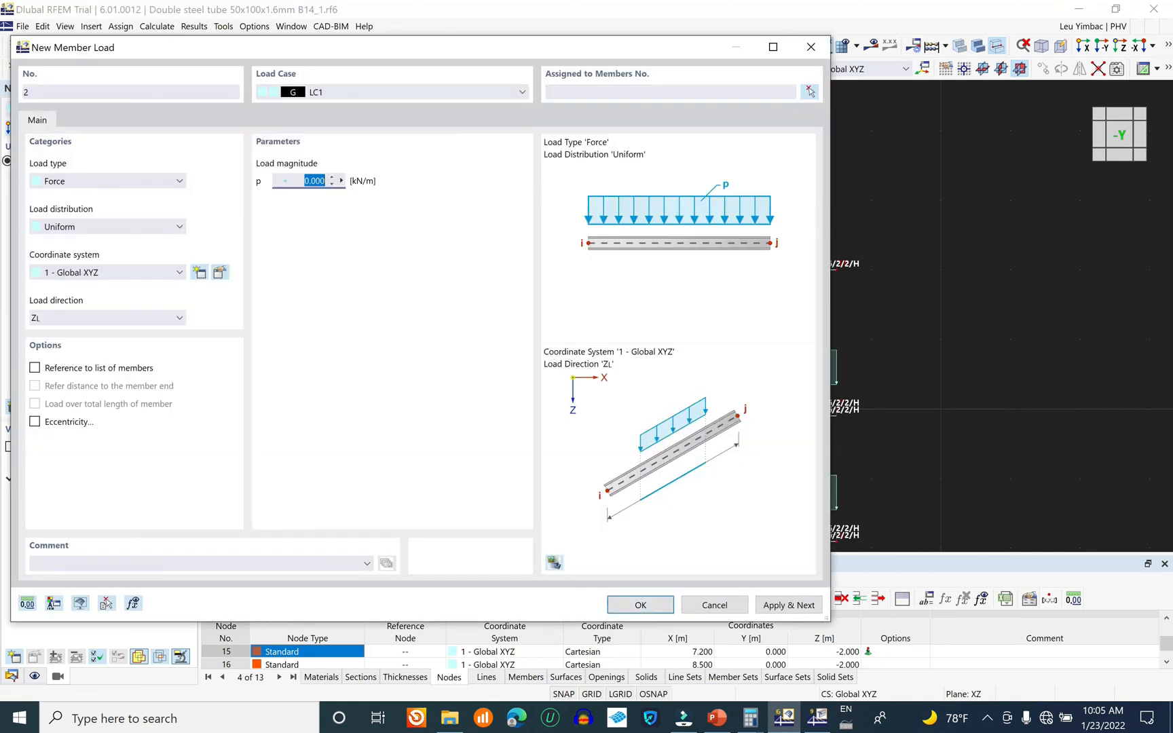
type("1")
left_click_drag(453, 47, 341, 107)
left_click(529, 665)
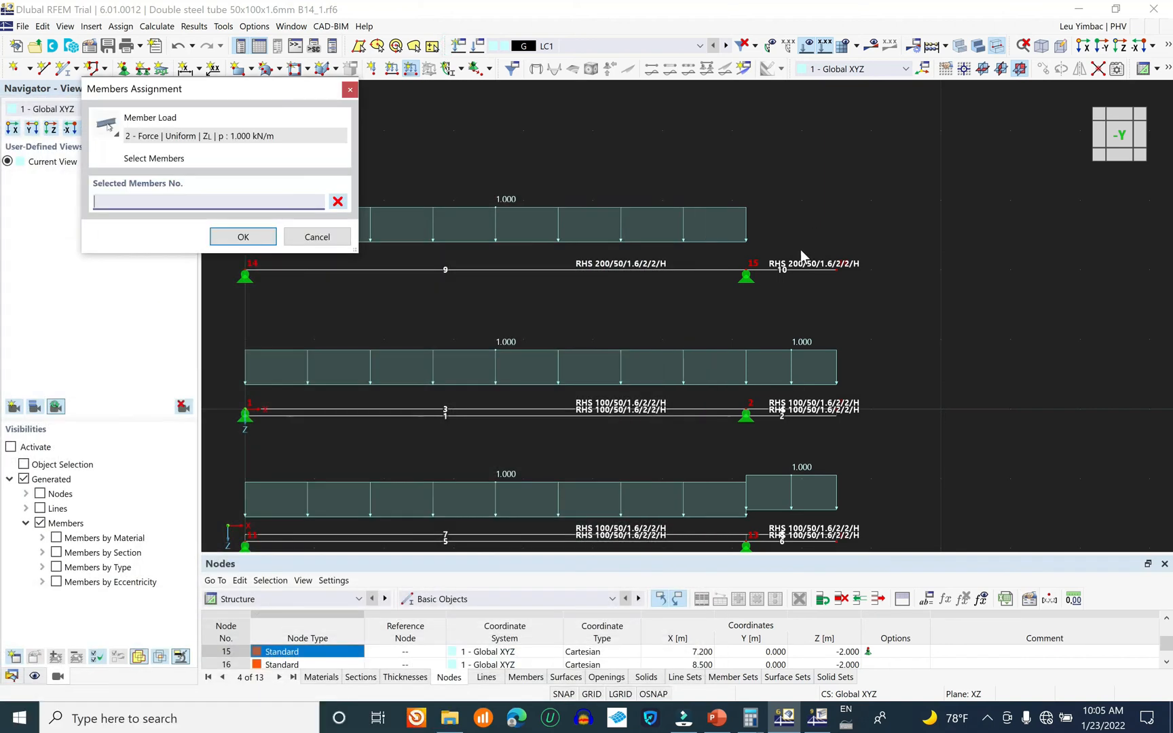
left_click(800, 260)
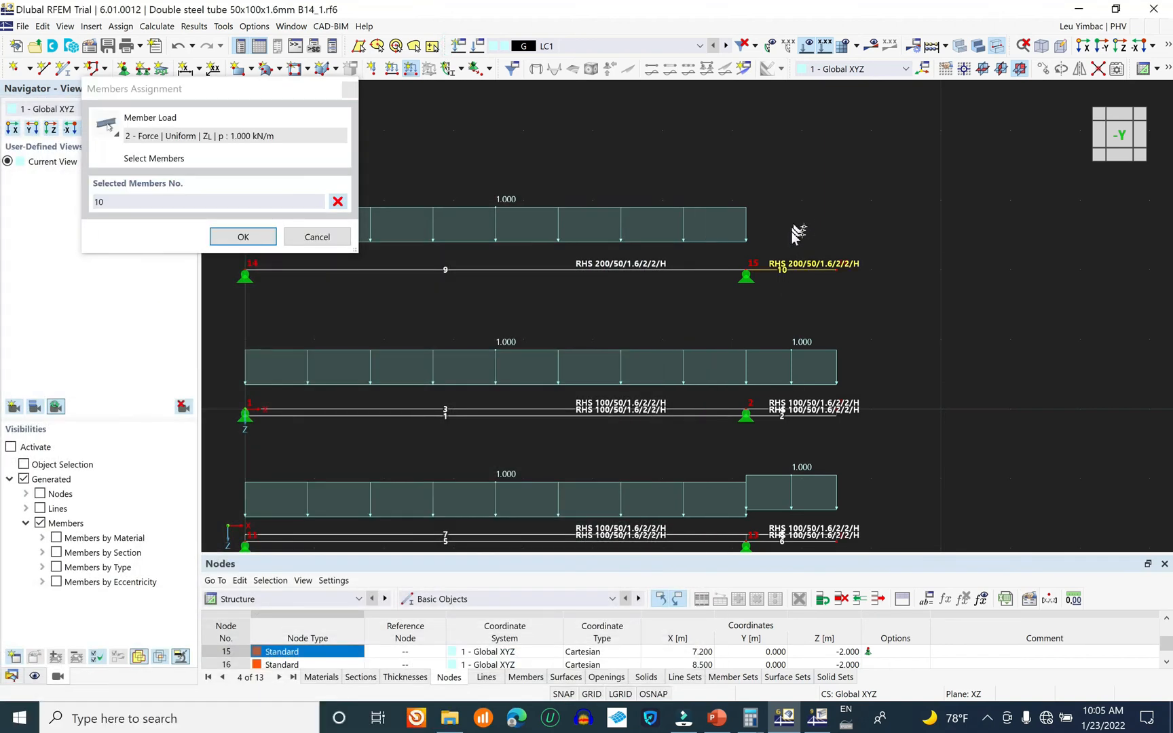
left_click(255, 235)
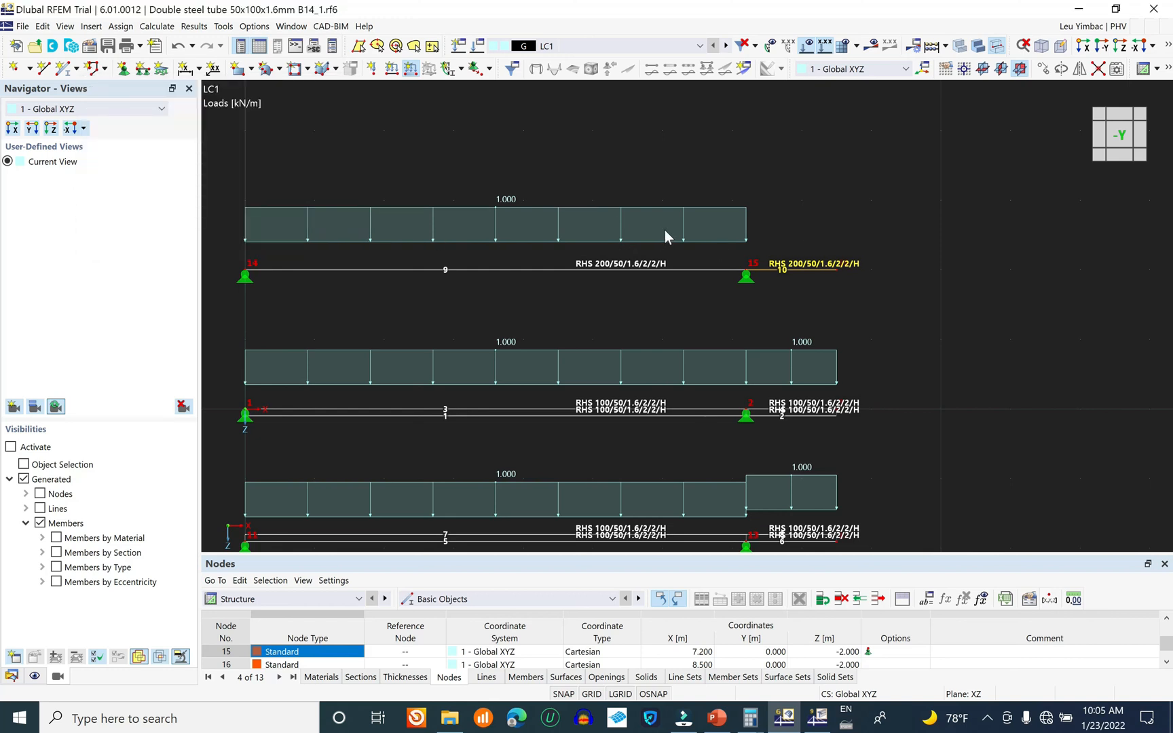
scroll(653, 224, "down", 2)
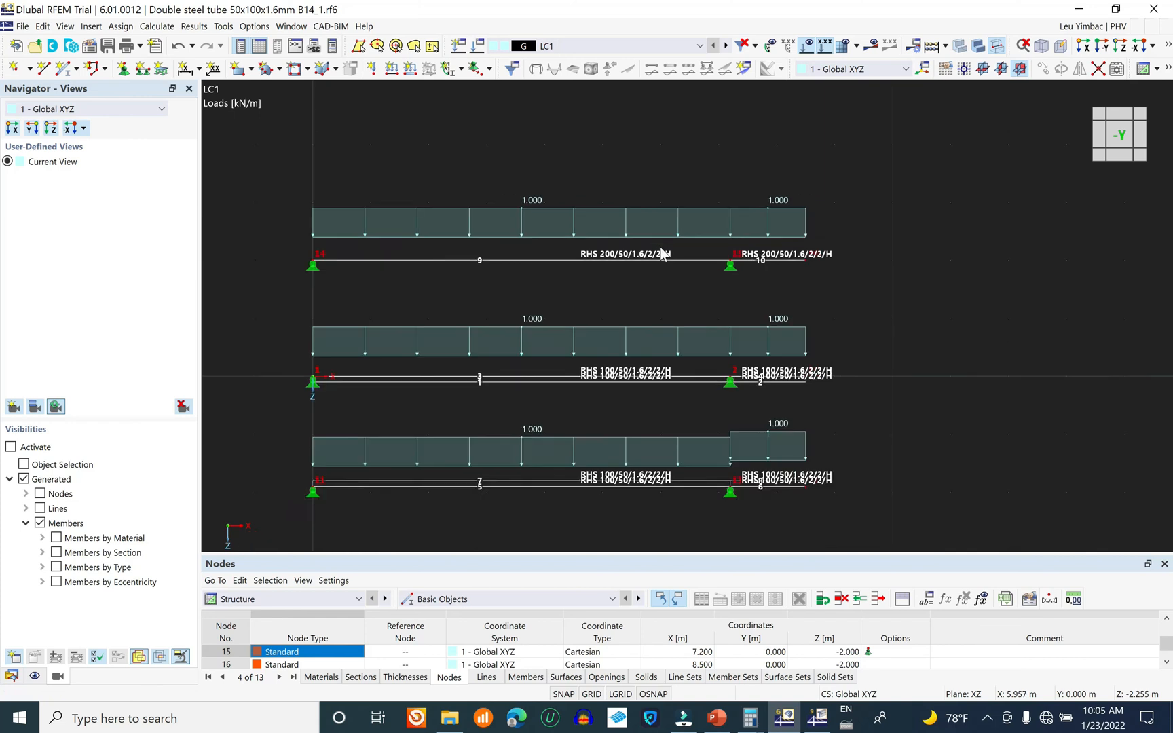
- Save the model with the loaded overhang on the 200/50 beam
left_click(22, 27)
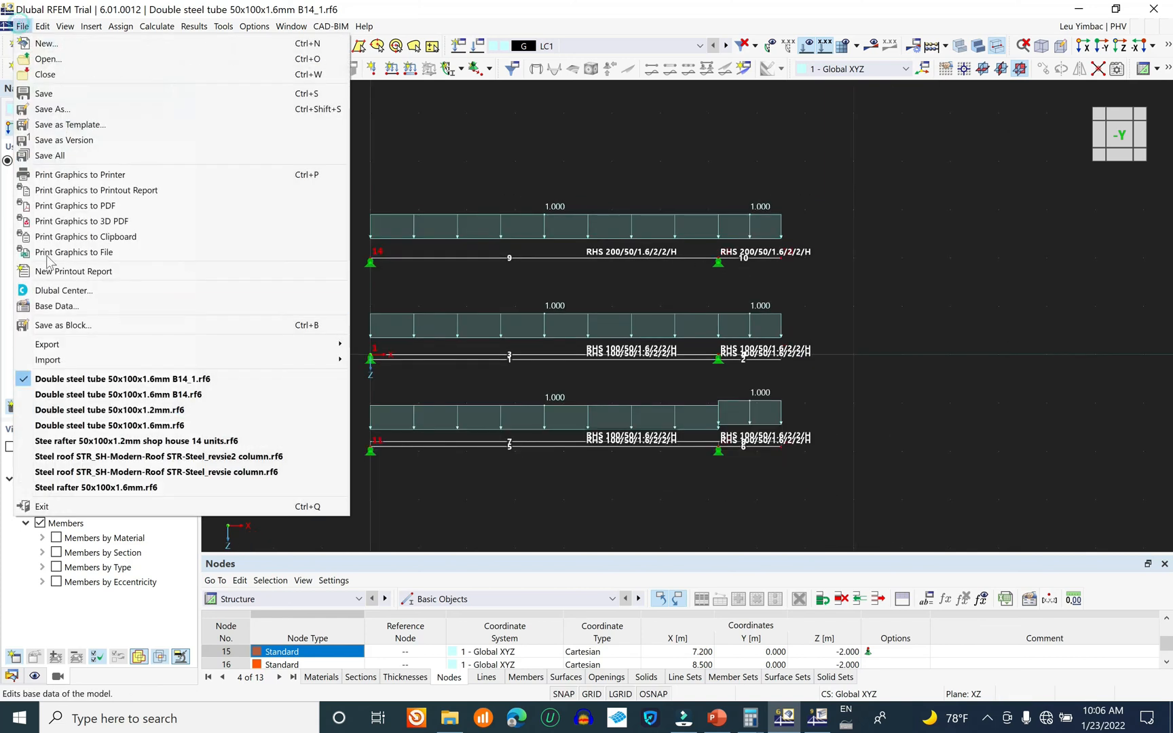
left_click(72, 103)
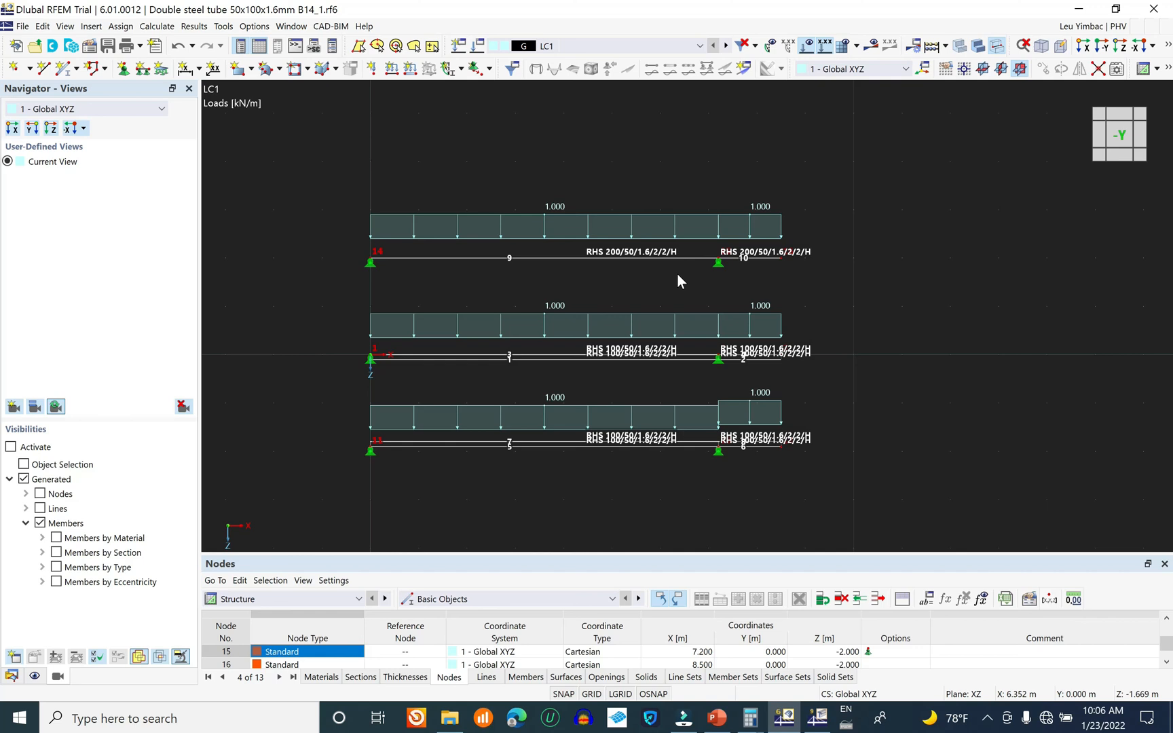
left_click(22, 26)
left_click(71, 93)
- Run Calculate All on the extended model and save the file with its results
left_click(192, 28)
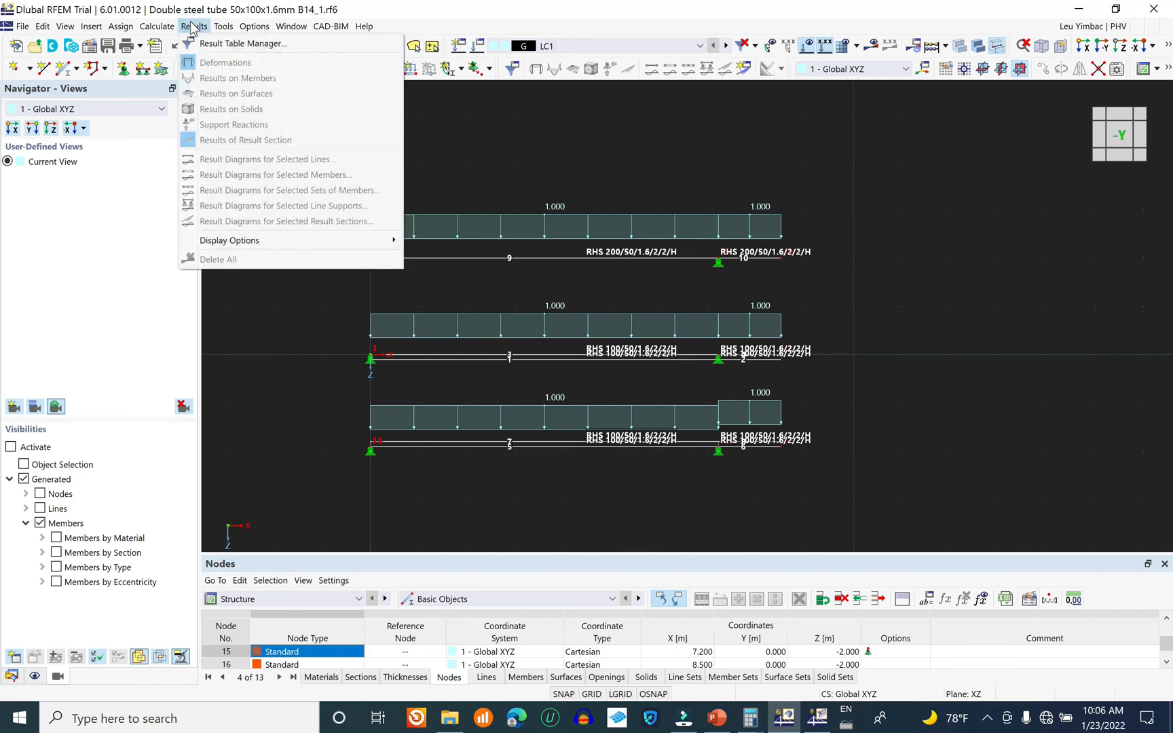
mouse_move(157, 27)
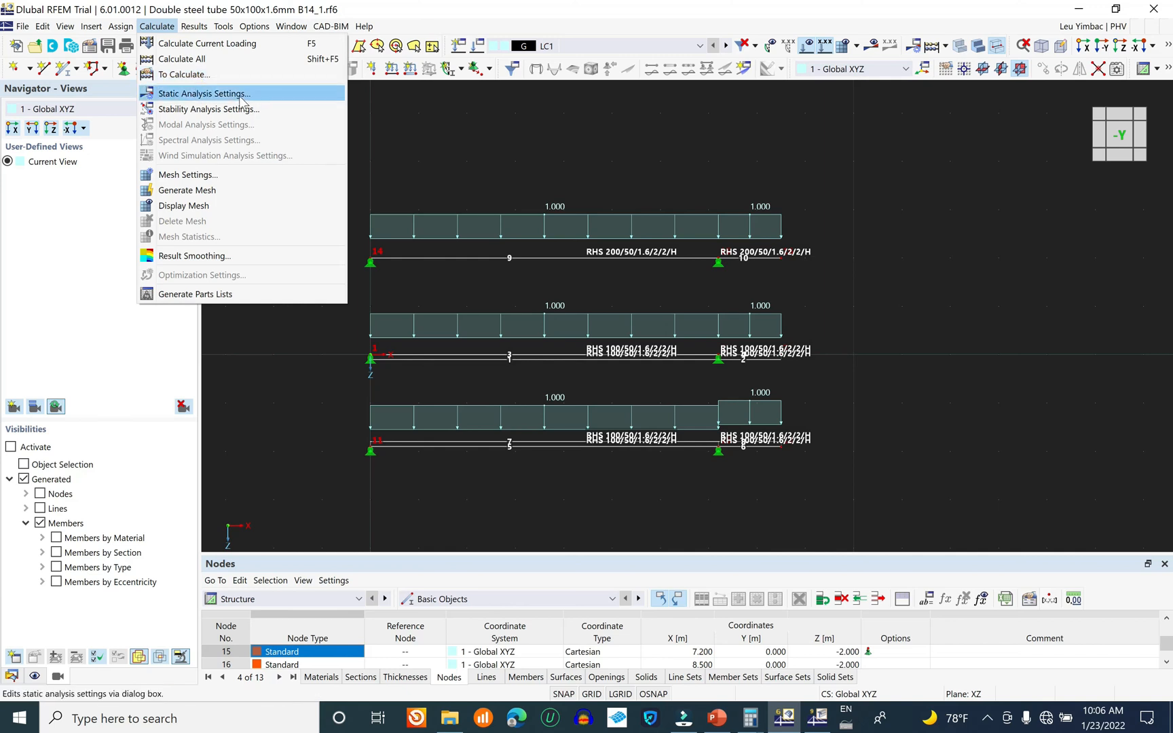
left_click(238, 59)
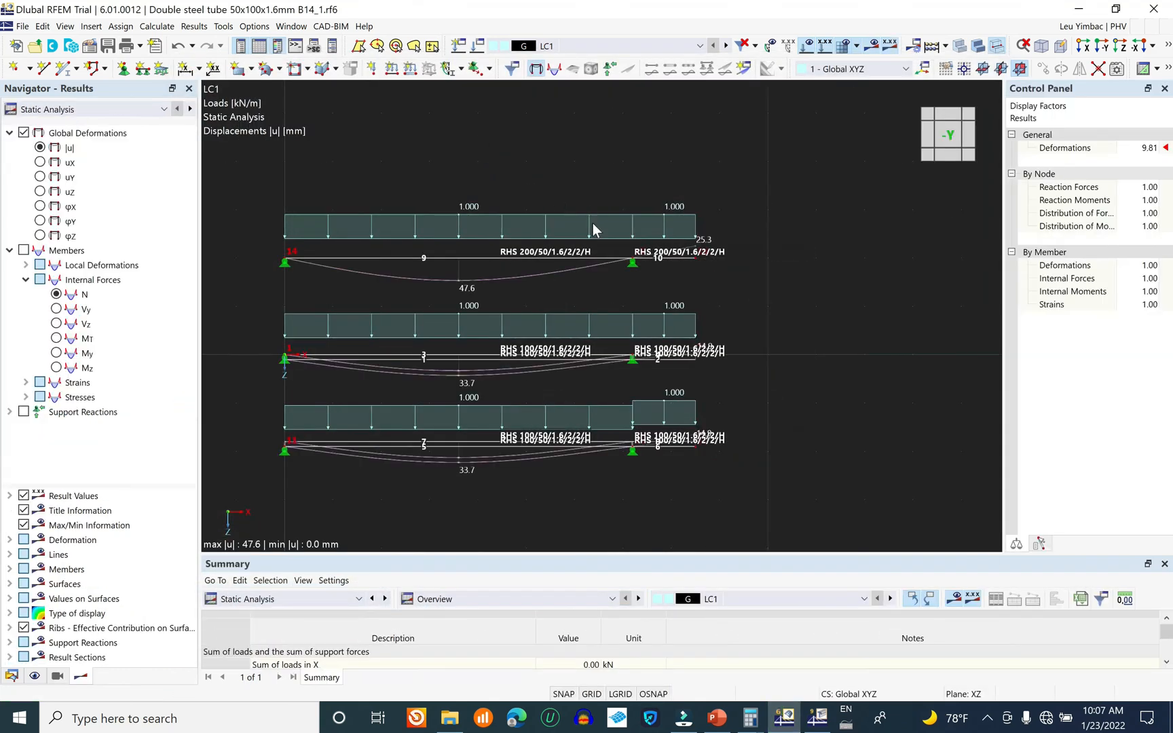
left_click(23, 26)
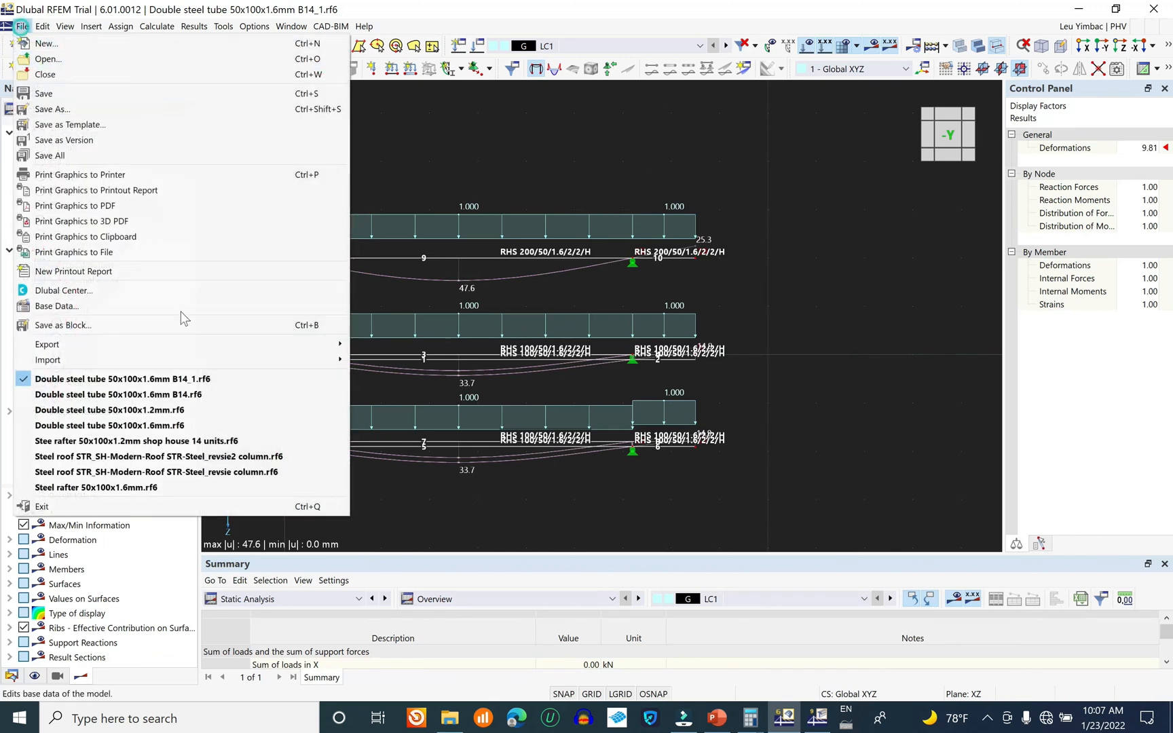
left_click(42, 91)
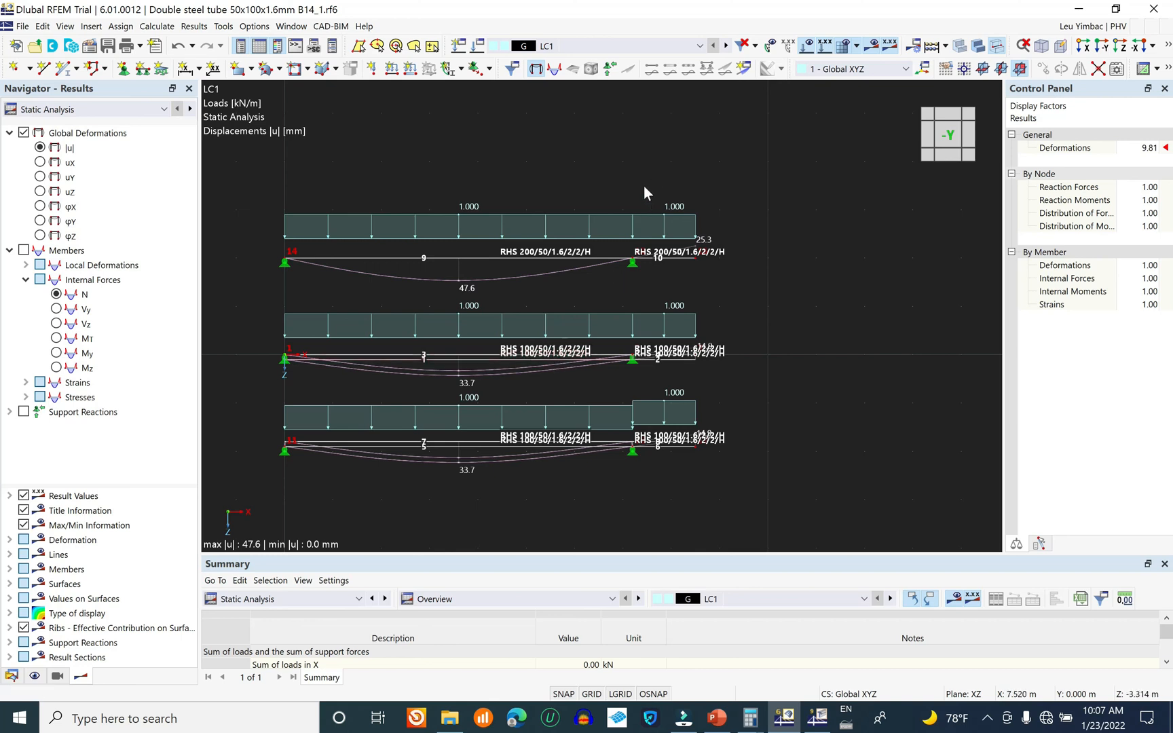
- Hide and redisplay the loads while viewing the LC1 deflections of the three beams
left_click(760, 70)
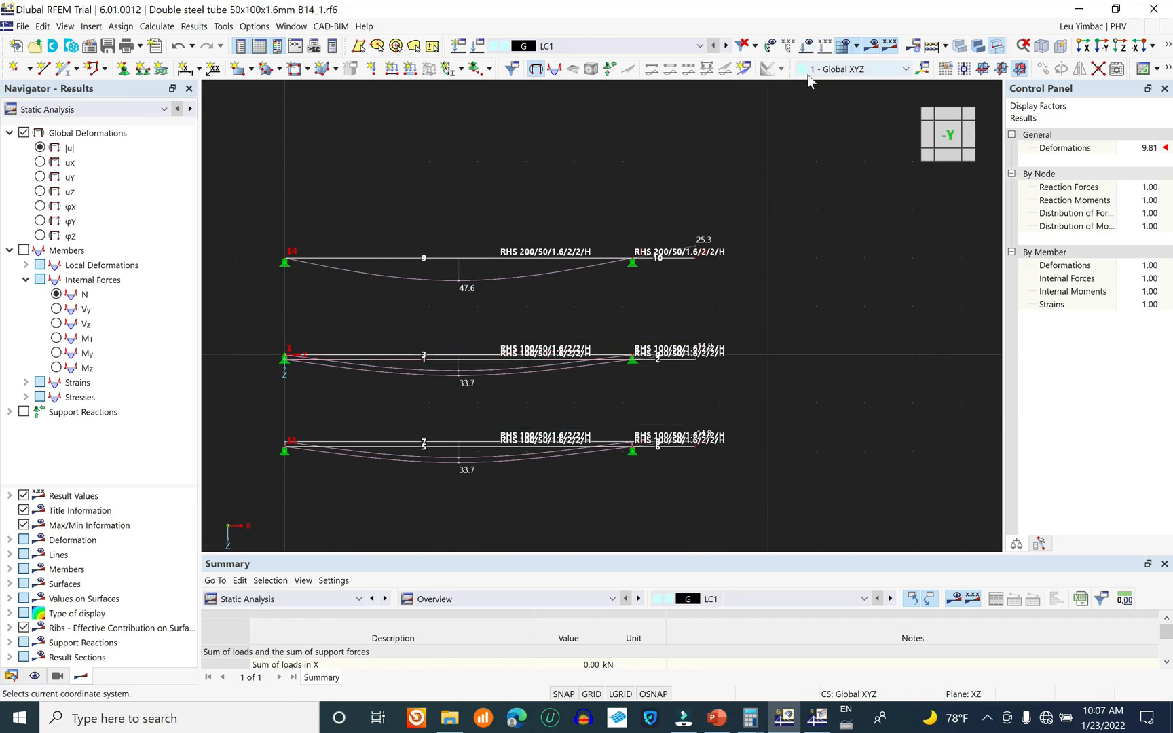
left_click(808, 48)
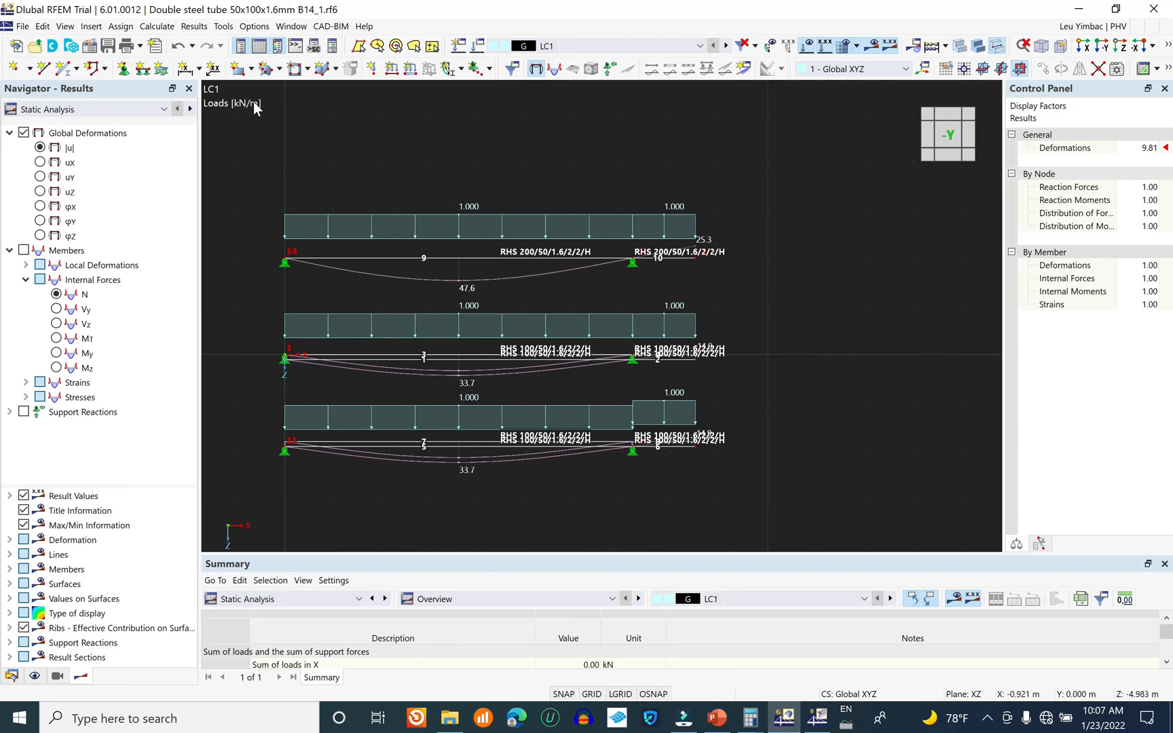
middle_click_drag(541, 454, 572, 418)
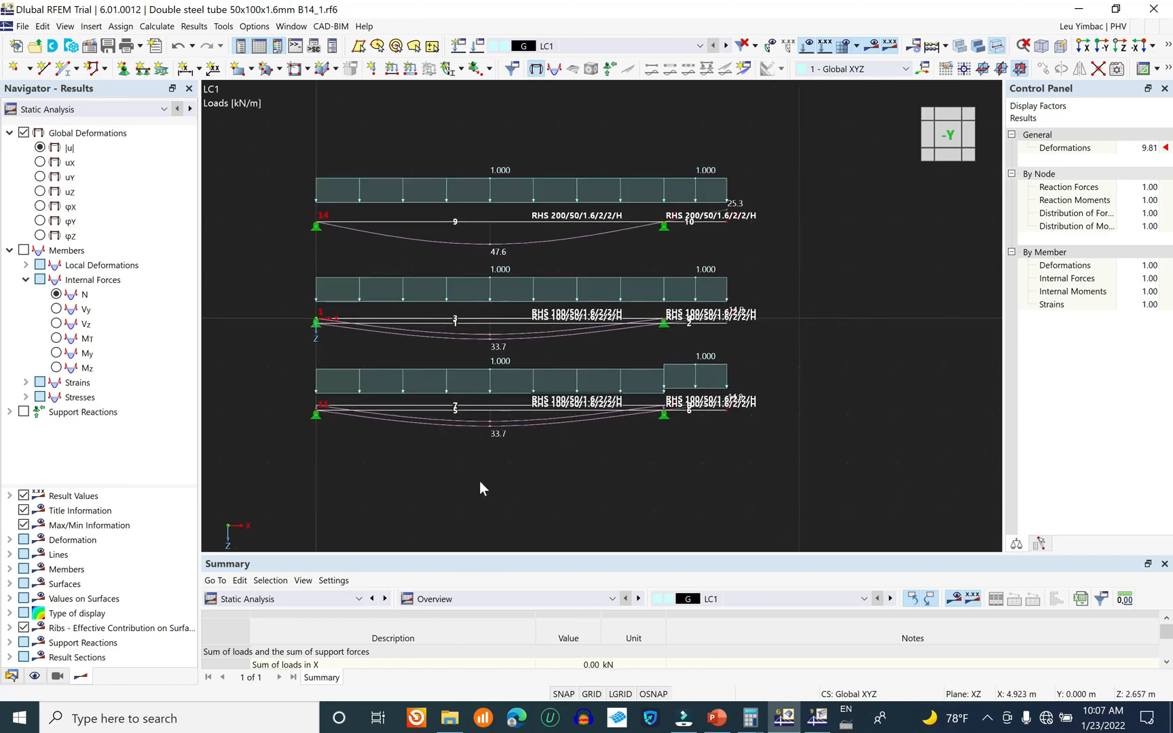
left_click(271, 606)
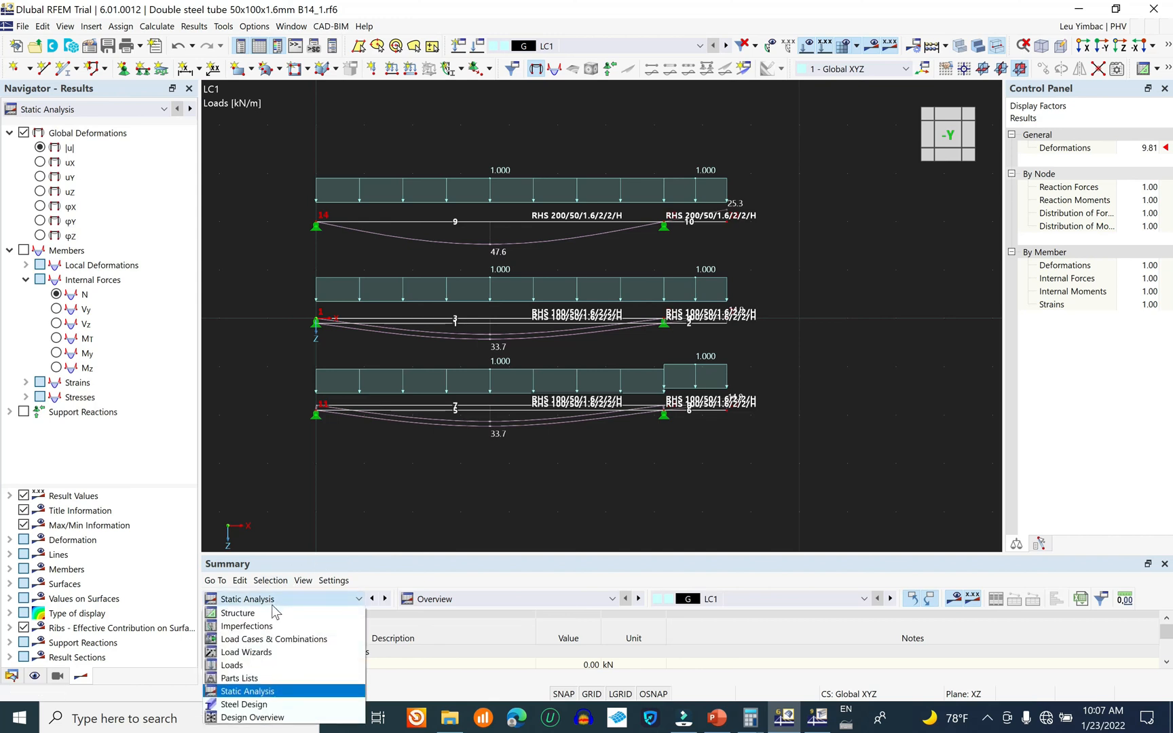
left_click(327, 485)
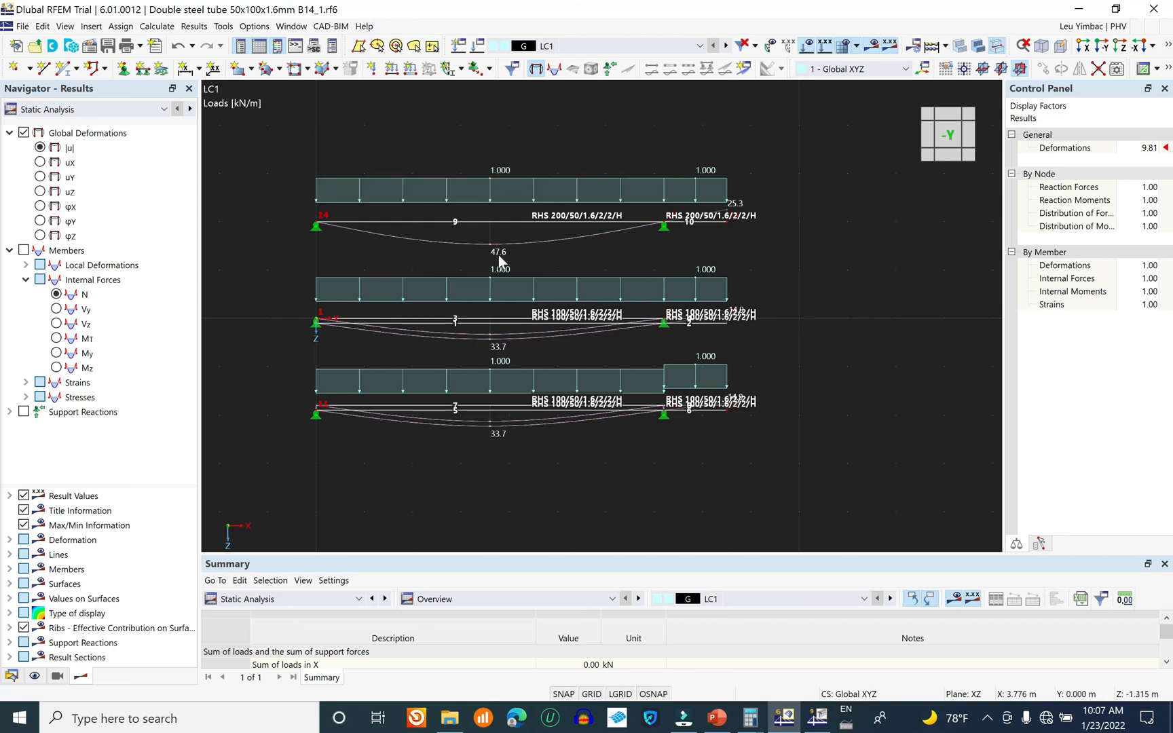
- Display the results of load combination CO1 (1.35 * LC1) and examine the midspan deflections of the three beams
left_click(580, 46)
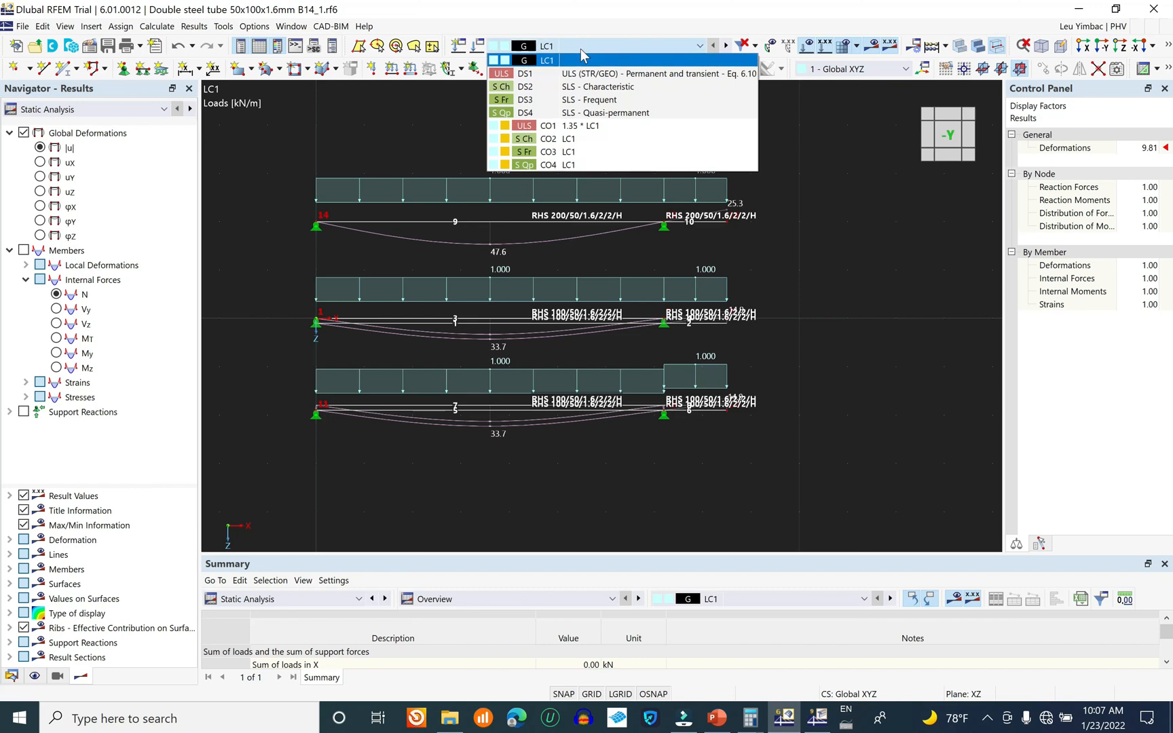
left_click(580, 125)
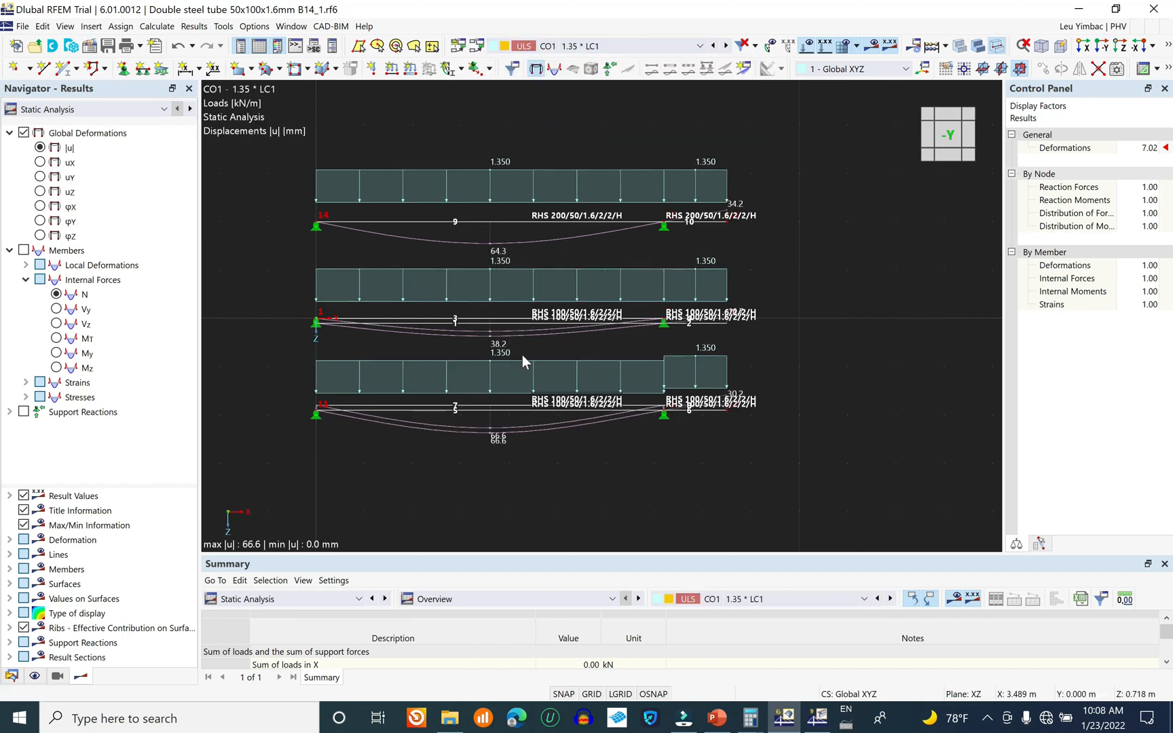
scroll(484, 446, "up", 2)
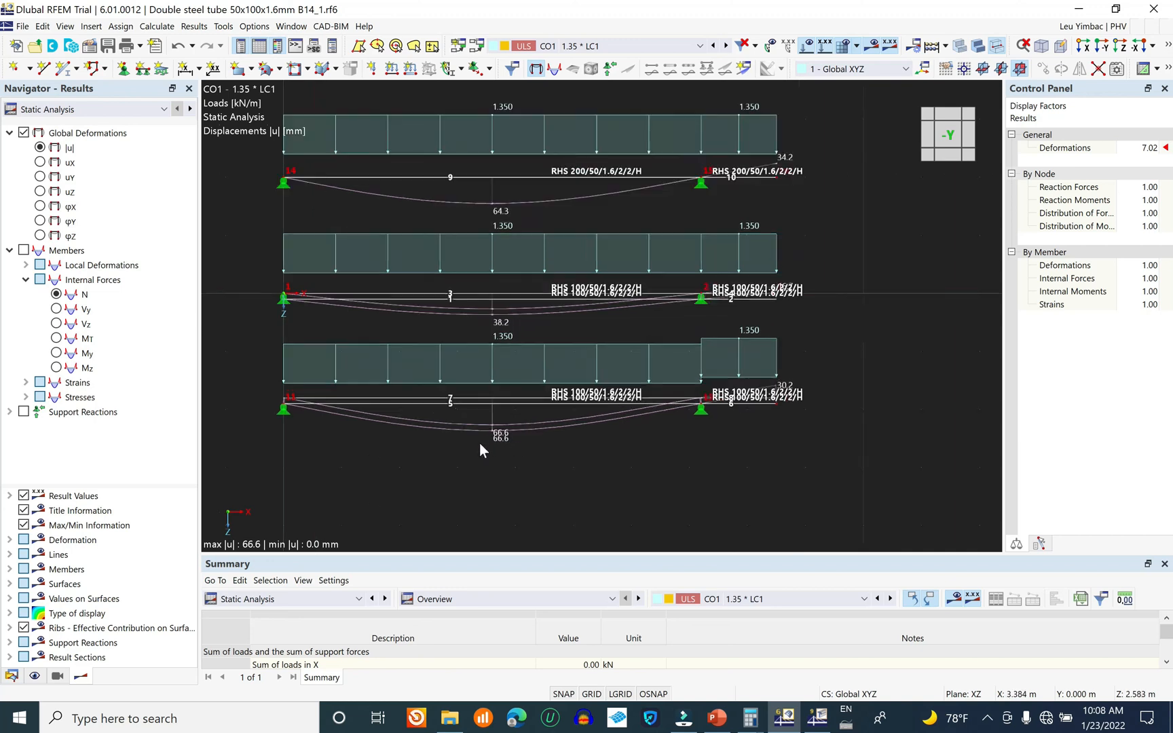
scroll(507, 438, "up", 1)
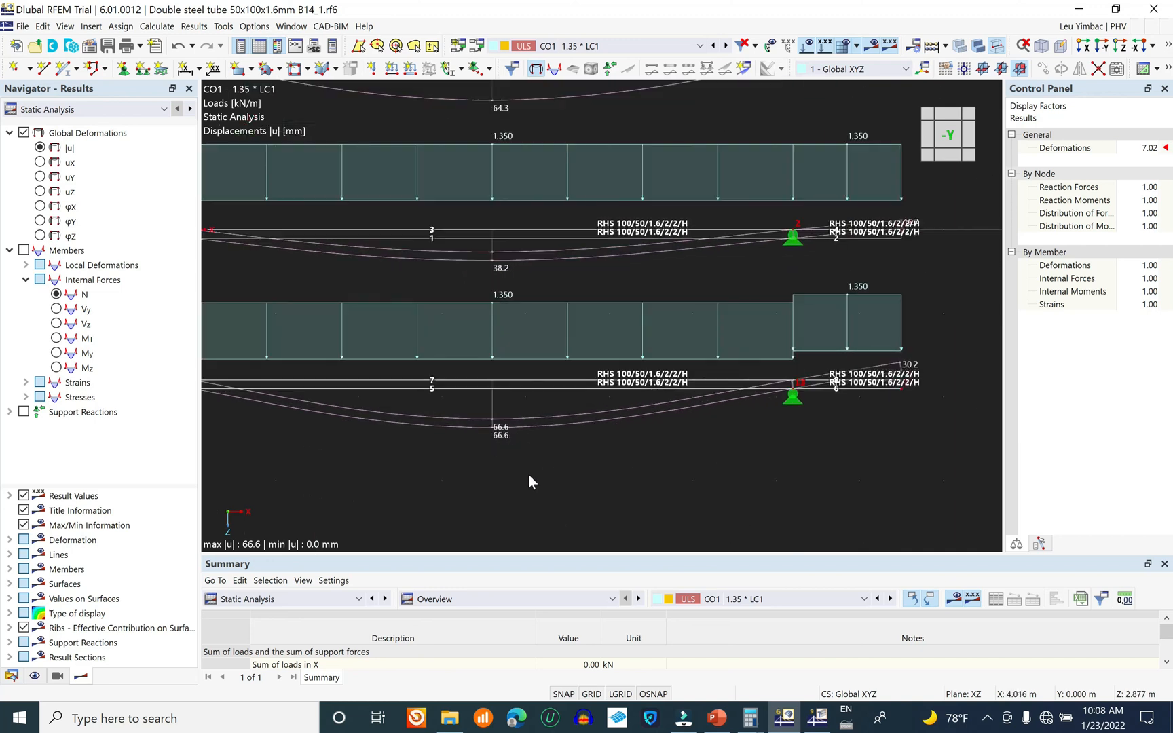
scroll(541, 483, "down", 1)
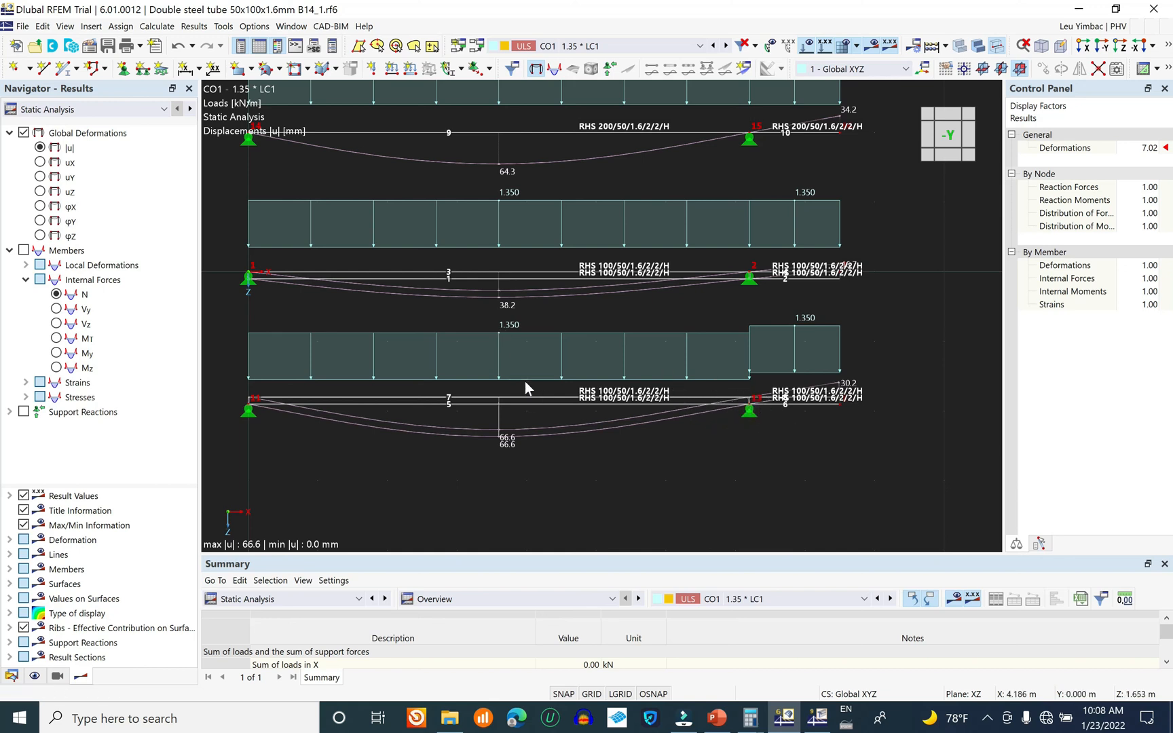
- Switch the results to characteristic combination CO2 and compare the deflections of the 200/50 beam and both double 100/50 beams
left_click(611, 46)
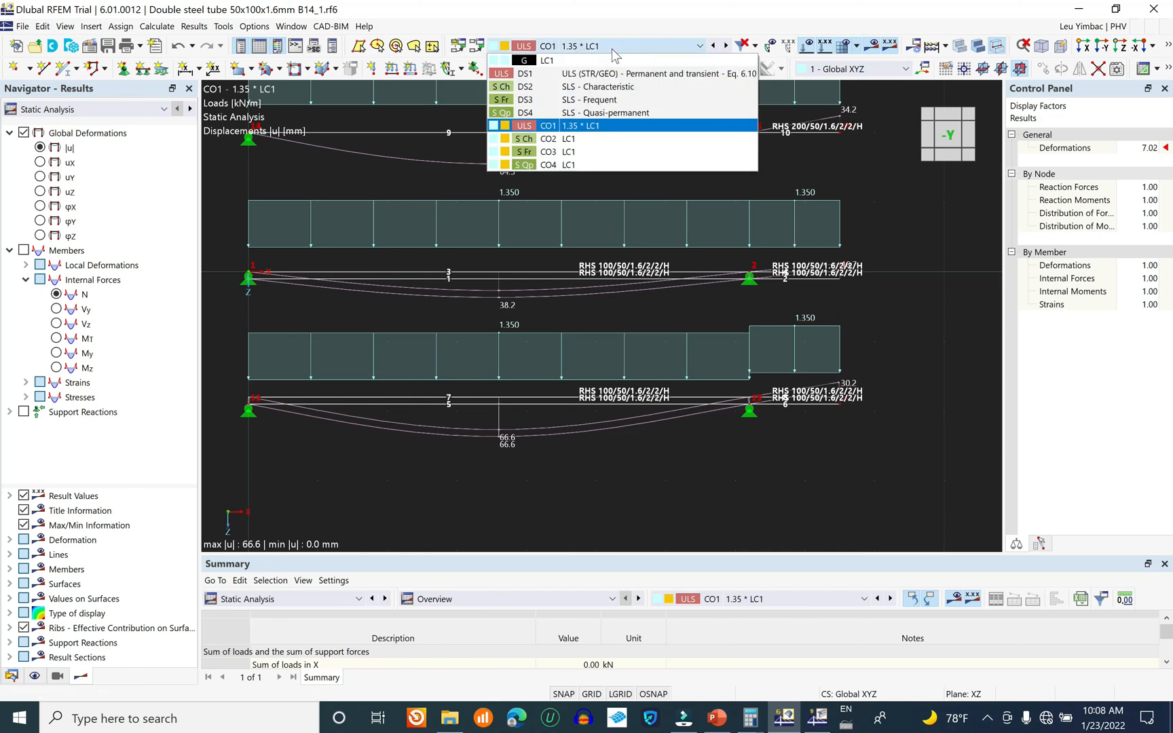
left_click(596, 143)
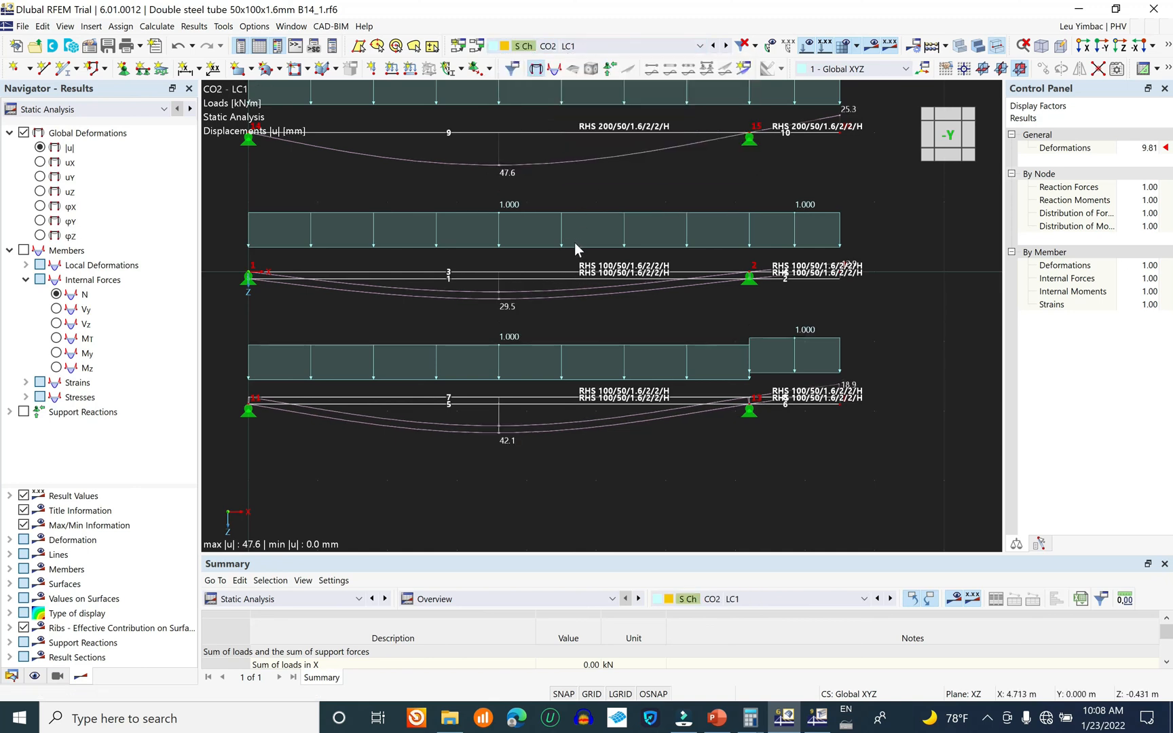
middle_click_drag(527, 325, 521, 385)
scroll(525, 383, "down", 1)
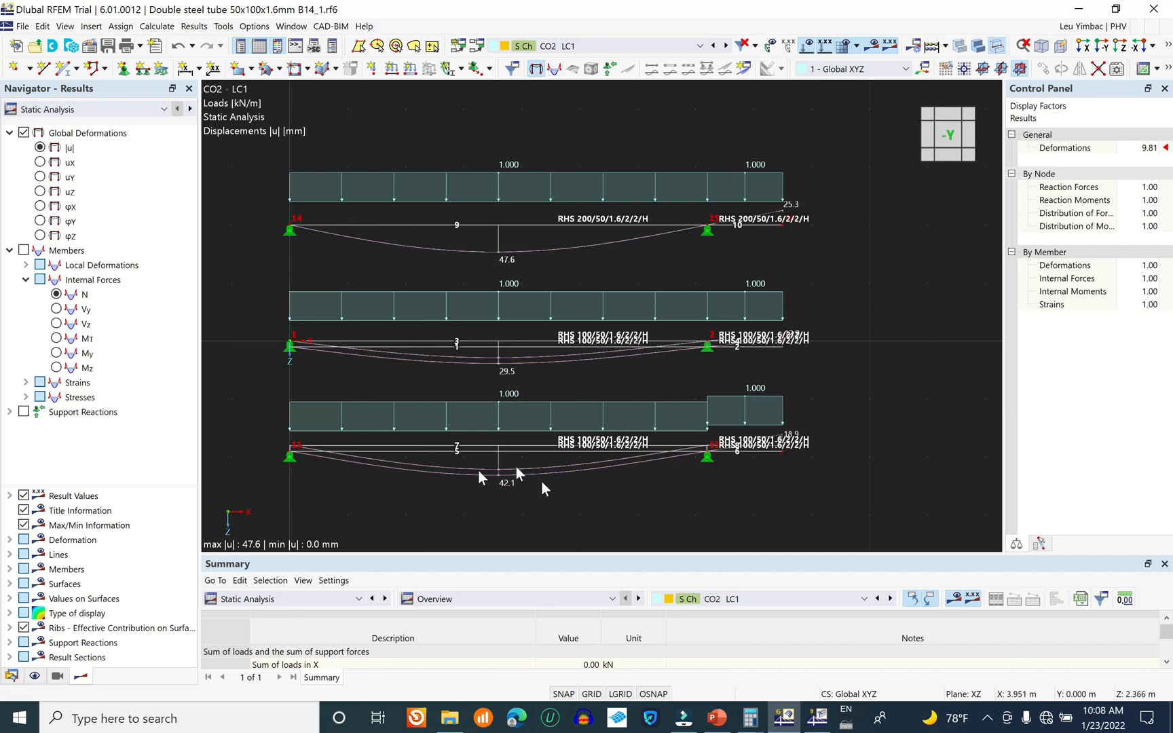
scroll(501, 481, "up", 1)
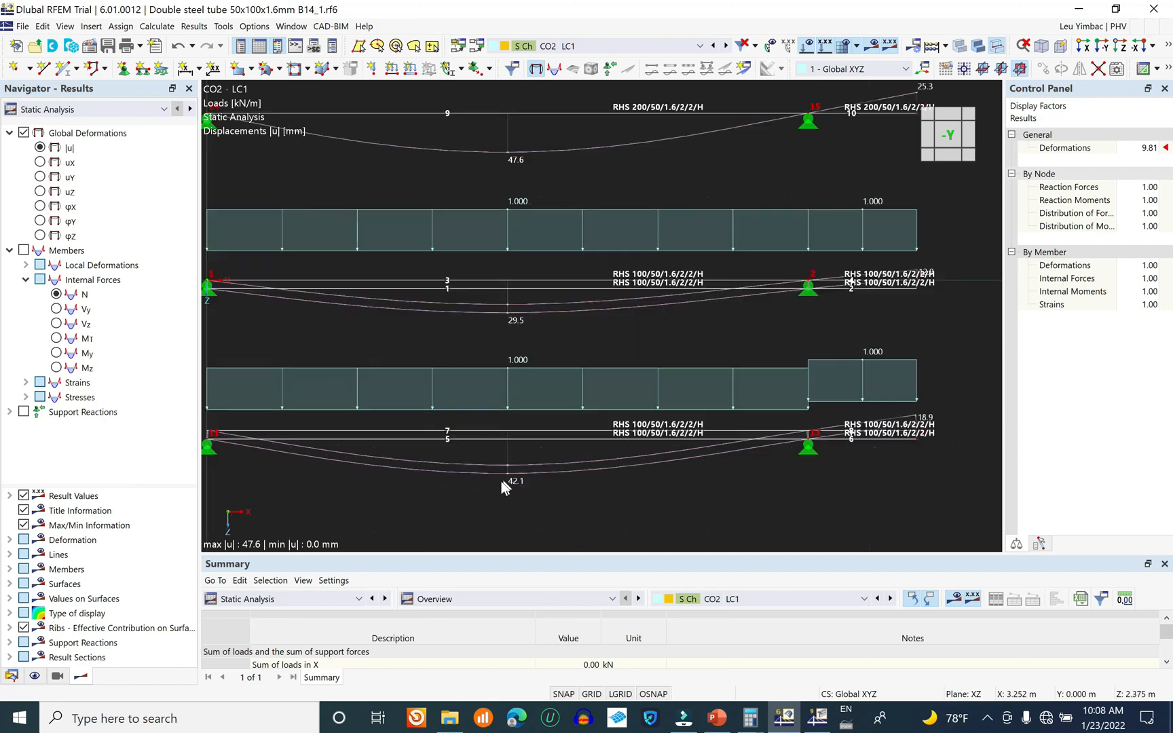
scroll(504, 485, "down", 1)
middle_click_drag(541, 322, 551, 400)
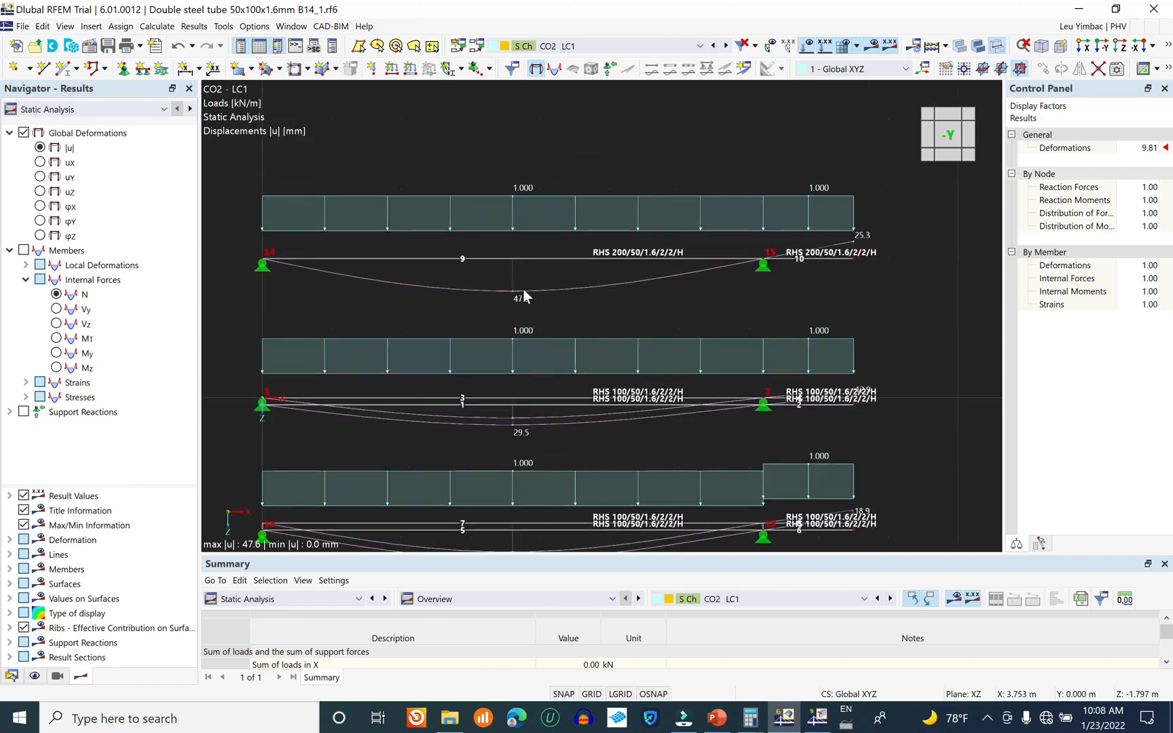
scroll(525, 285, "down", 1)
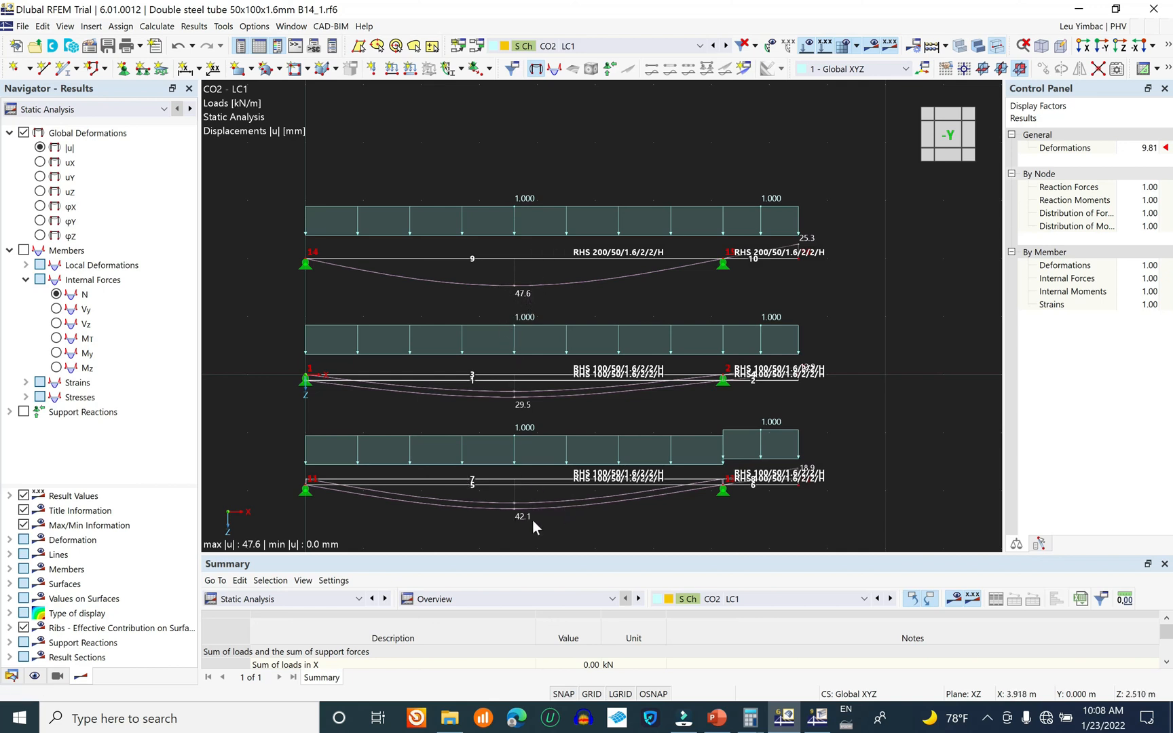
- Return to the CO1 (1.35 * LC1) results and recheck the deflections of all three beams
left_click(597, 47)
left_click(586, 126)
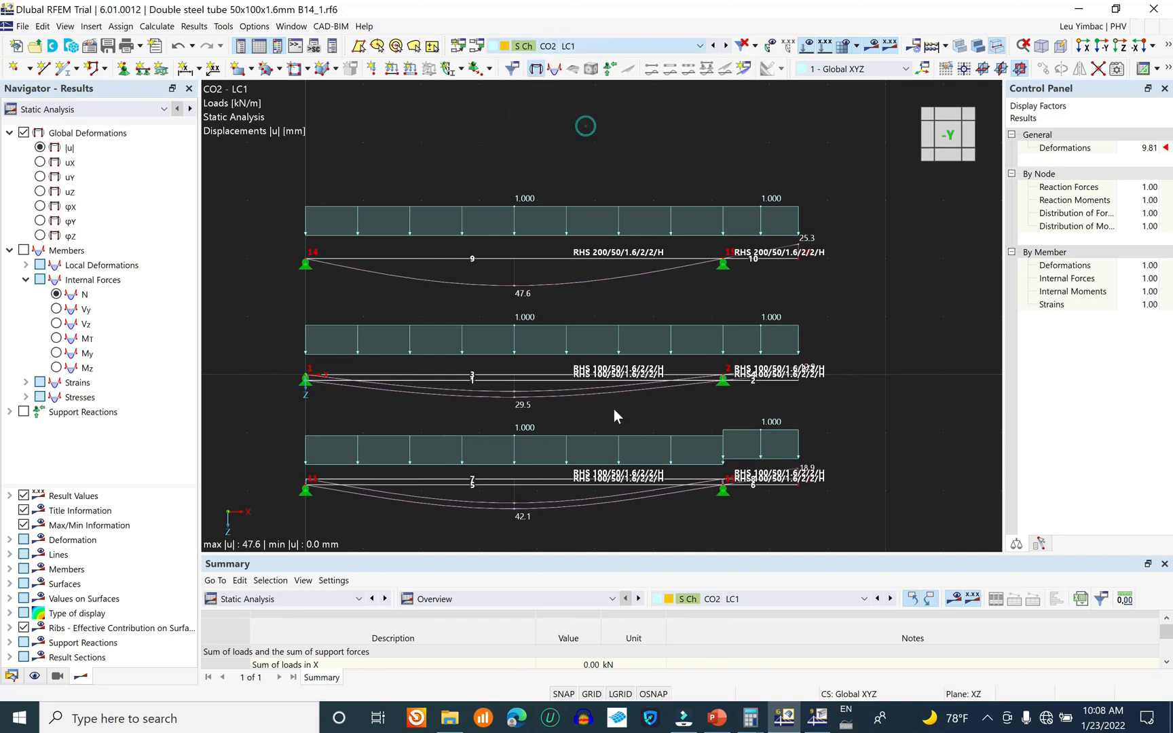
middle_click_drag(554, 450, 566, 445)
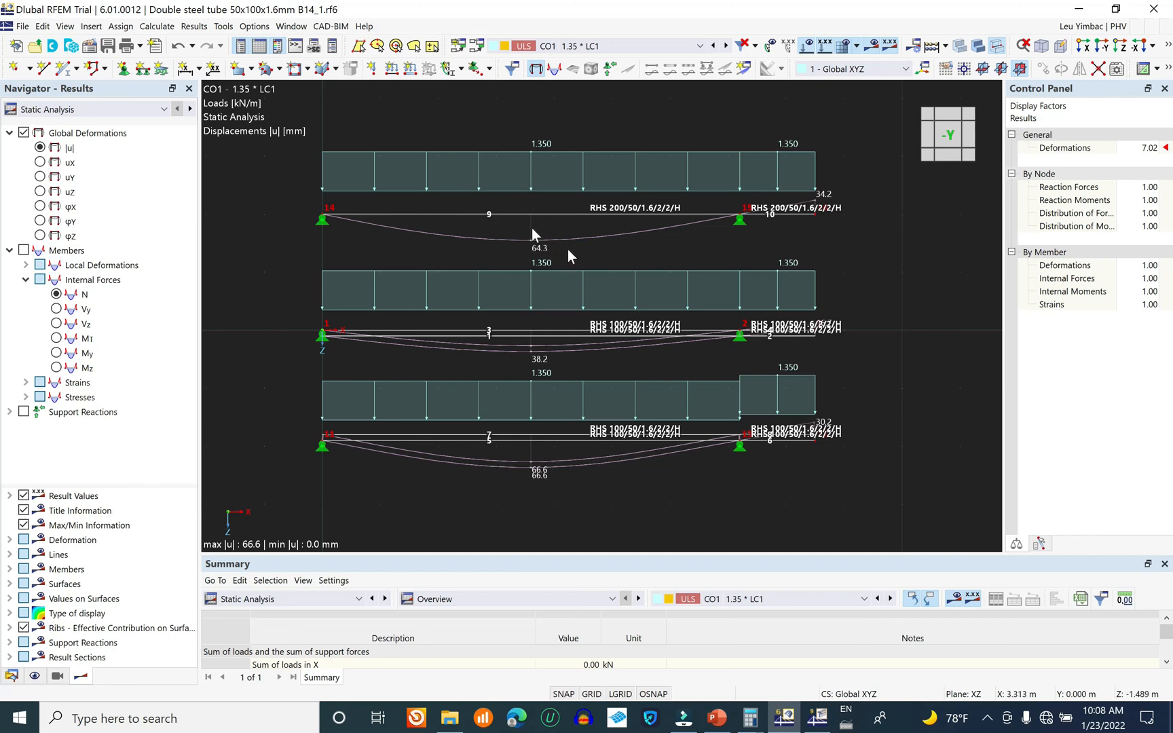
- Redisplay the CO2 results and read the midspan deflections of the double 100/50 beams up close
left_click(611, 46)
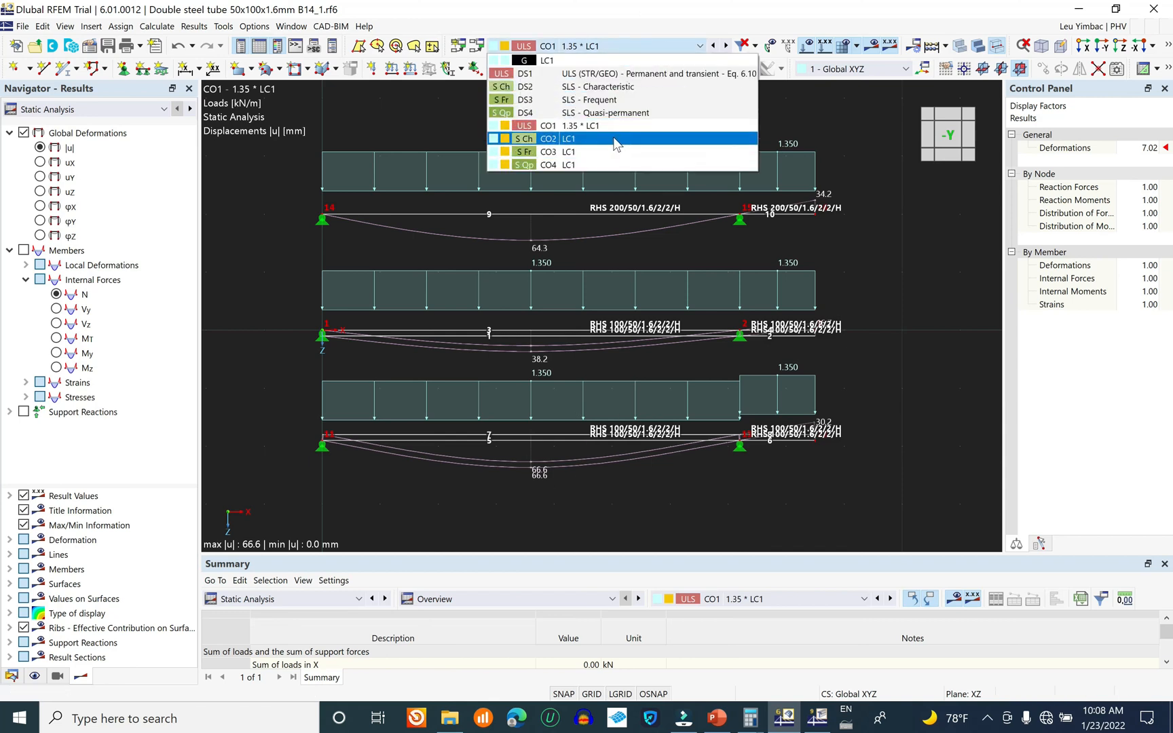
left_click(614, 139)
scroll(538, 361, "up", 3)
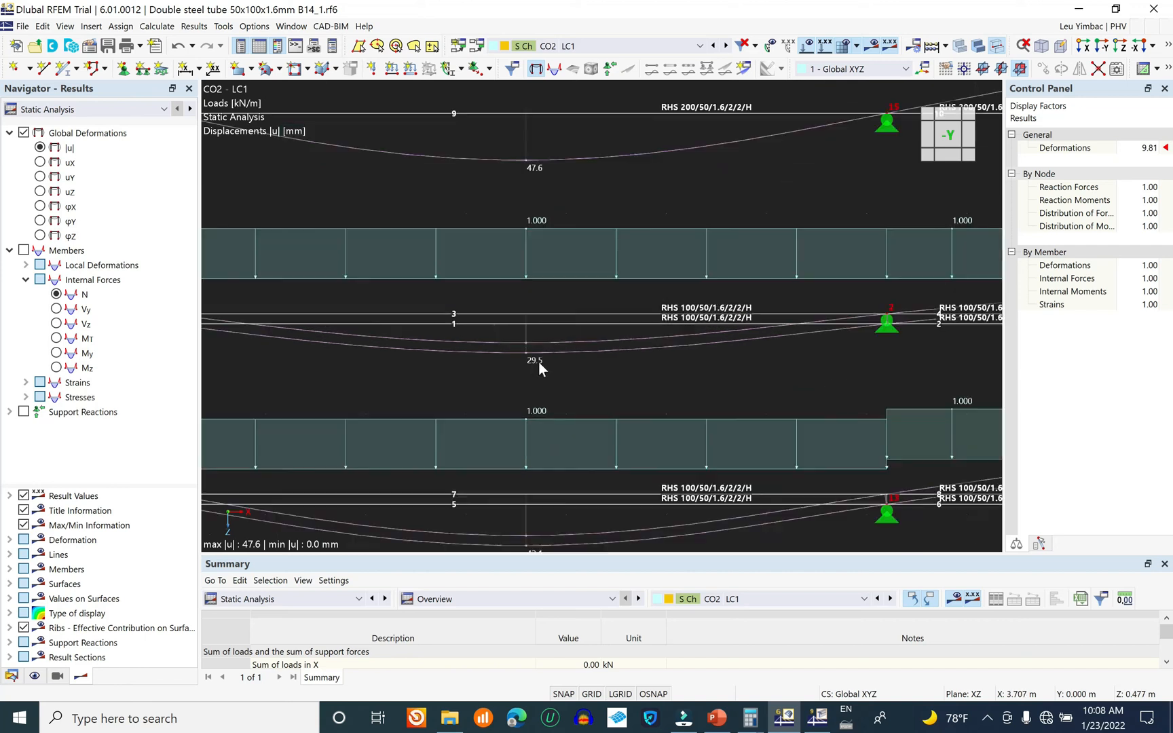
scroll(586, 404, "down", 2)
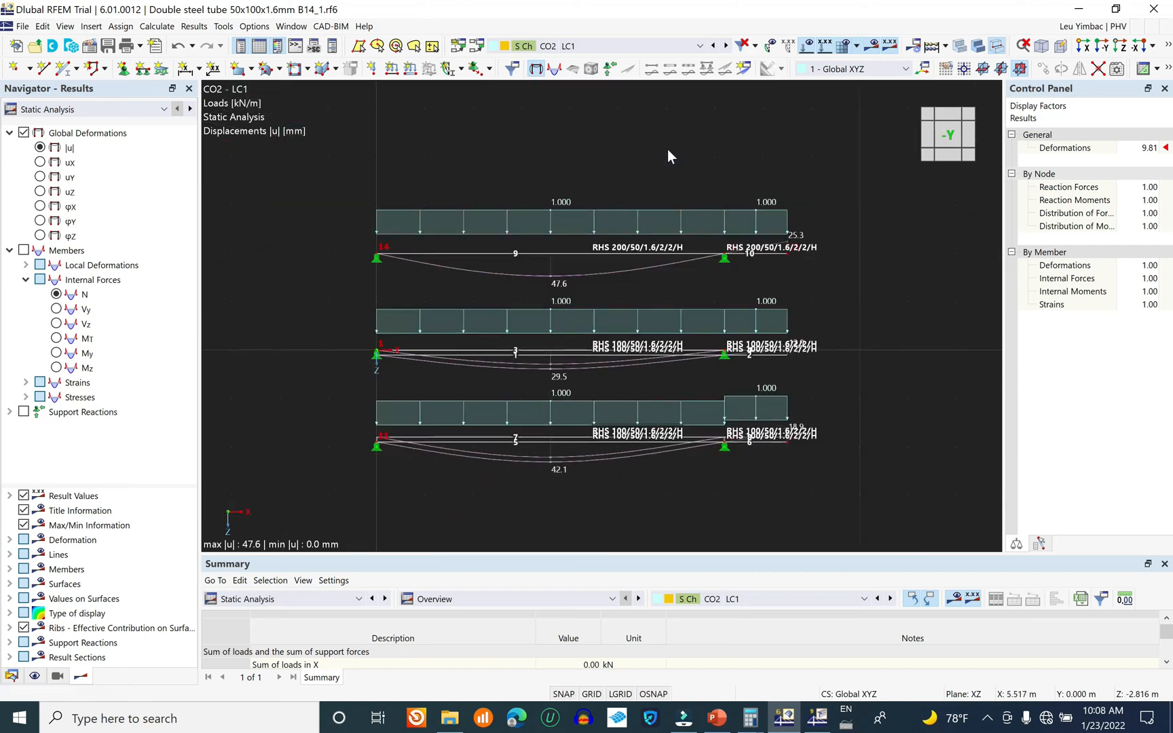
- Show the My bending moment diagrams of the members for CO2 instead of the deformations, with the loads hidden
left_click(847, 53)
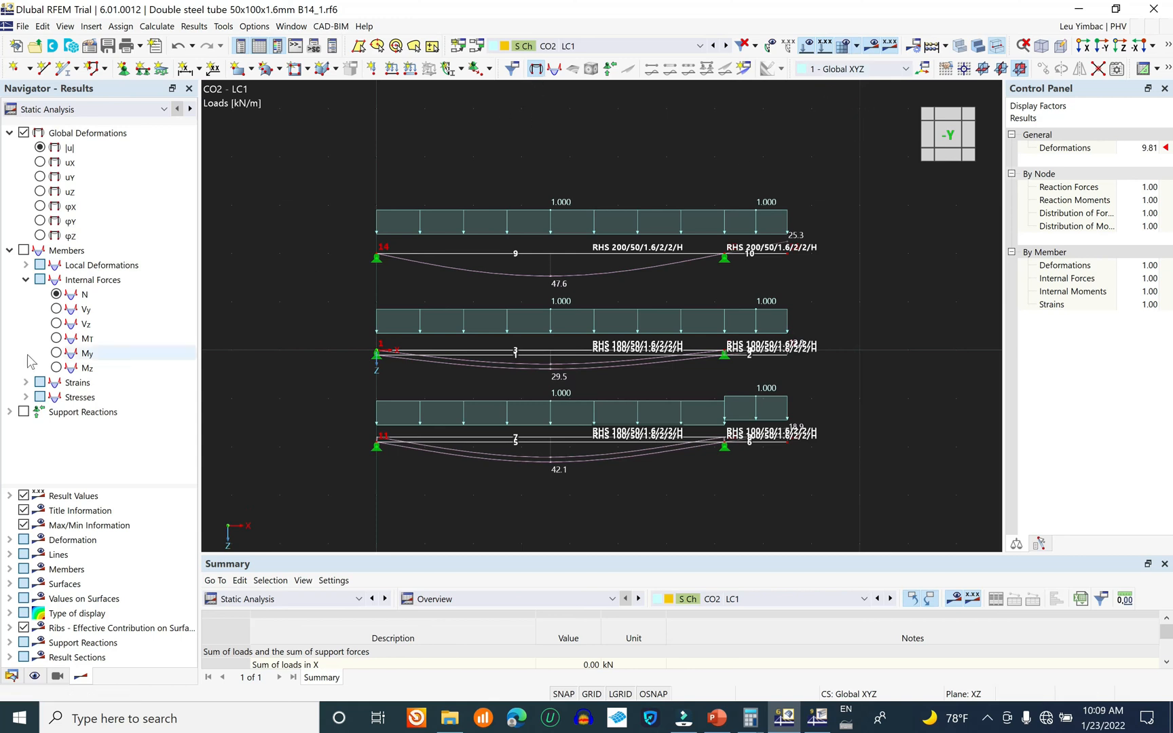
left_click(56, 309)
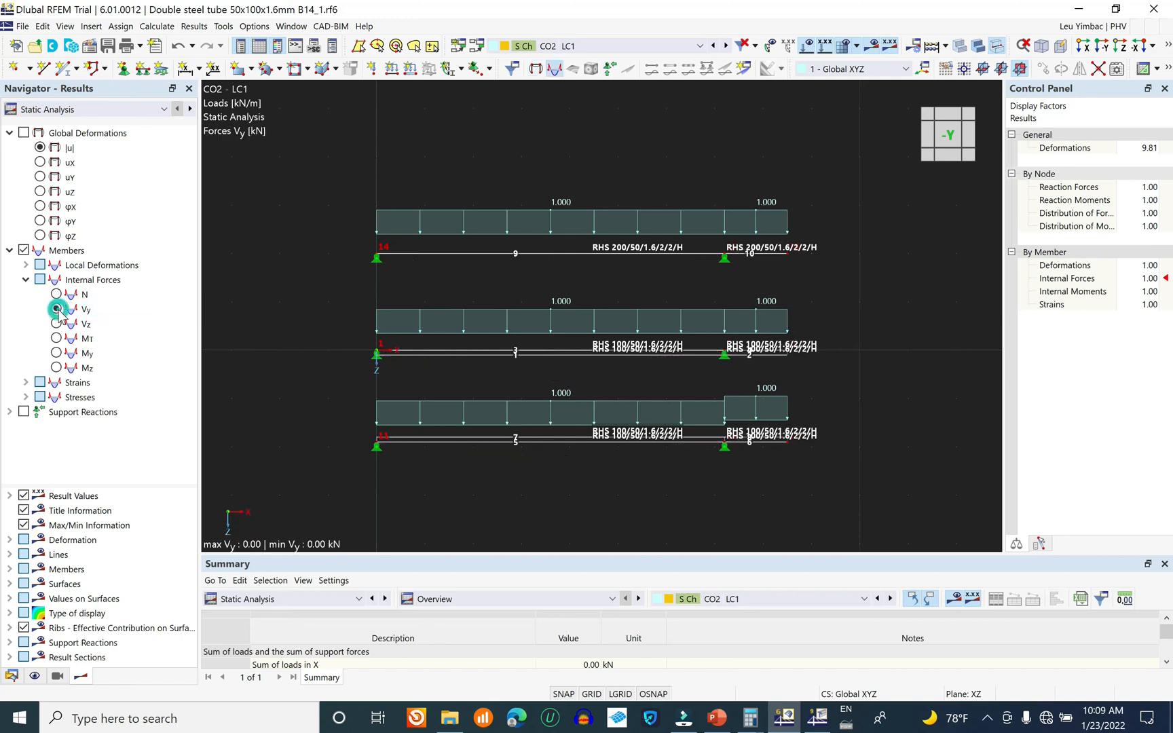
left_click(54, 354)
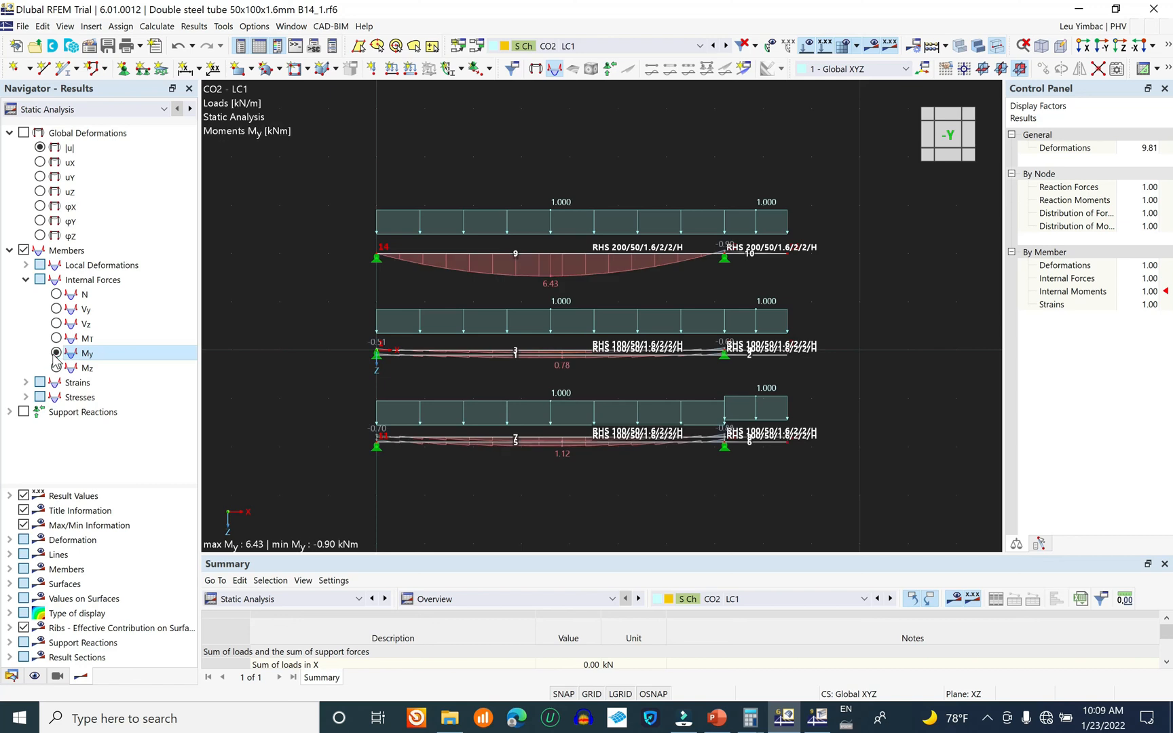
left_click(807, 46)
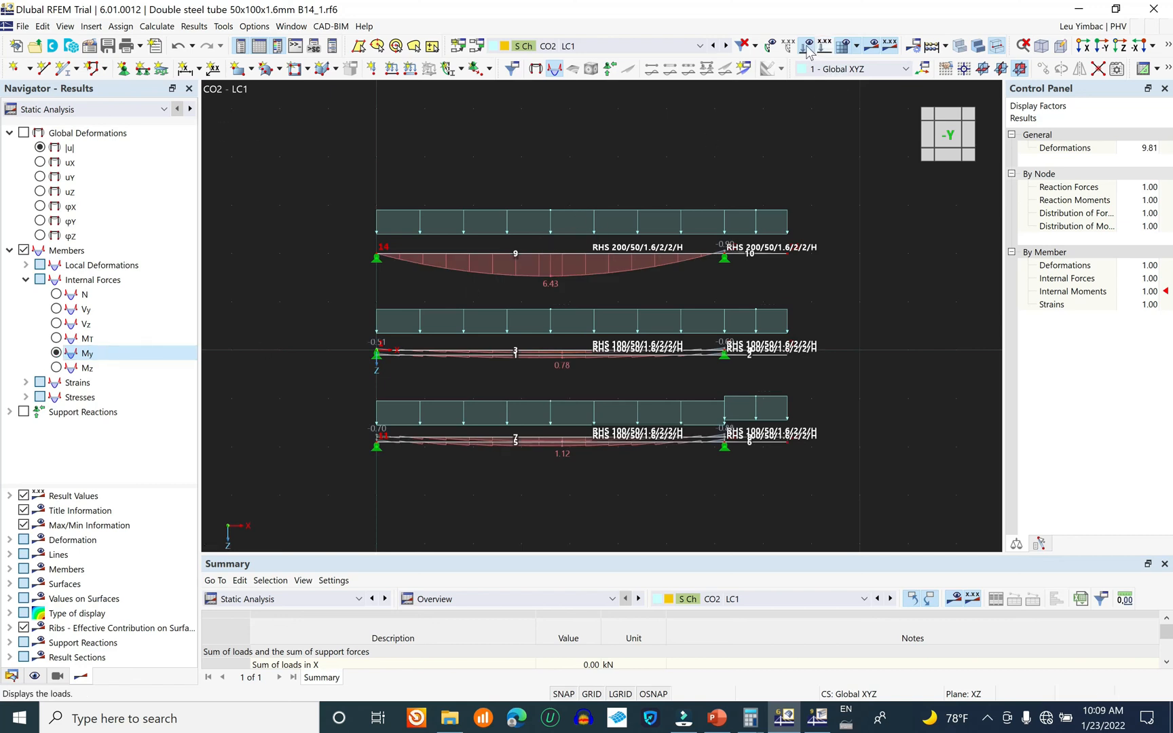
- Examine the CO2 My moments at midspan of the two double 100/50 beams and compare them with the 200/50 beam
scroll(593, 434, "up", 1)
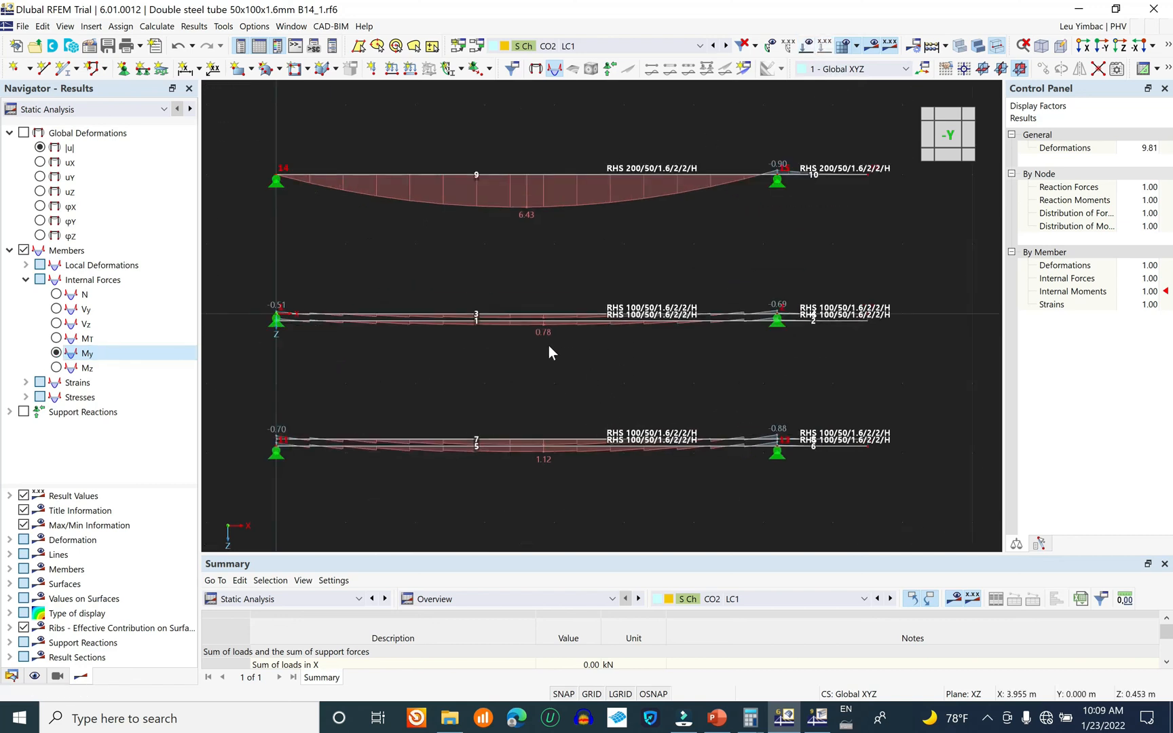
scroll(549, 346, "up", 1)
scroll(536, 306, "up", 4)
scroll(557, 252, "down", 5)
scroll(609, 410, "up", 6)
scroll(589, 403, "down", 5)
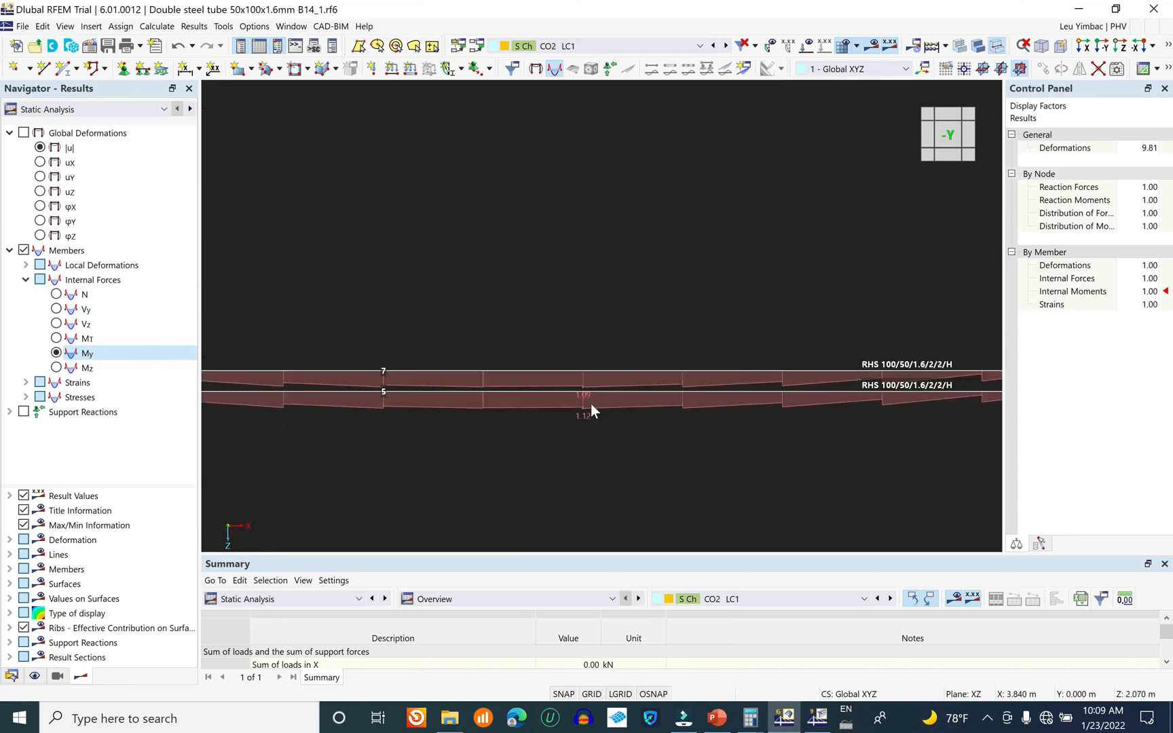
scroll(588, 408, "down", 1)
scroll(585, 235, "up", 3)
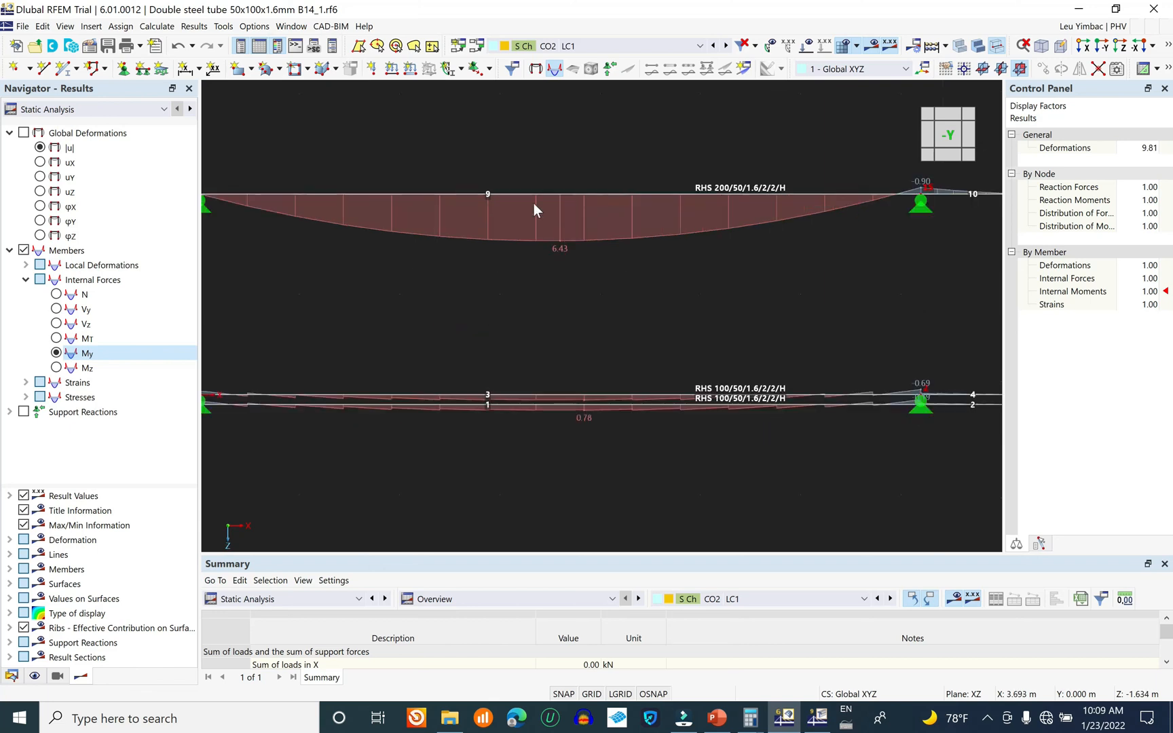
middle_click_drag(576, 349, 487, 296)
scroll(538, 285, "down", 3)
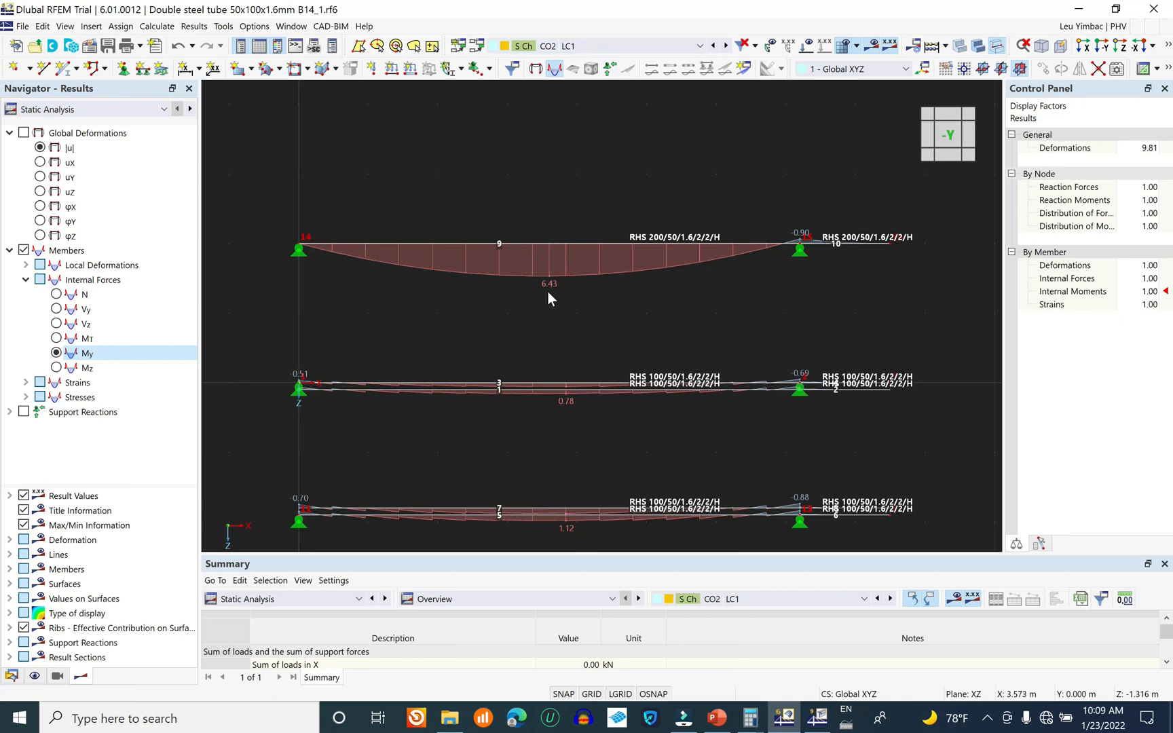
- Switch the moment diagrams to CO1 (1.35 * LC1) and compare My at midspan and at the supports of the three beams
left_click(598, 46)
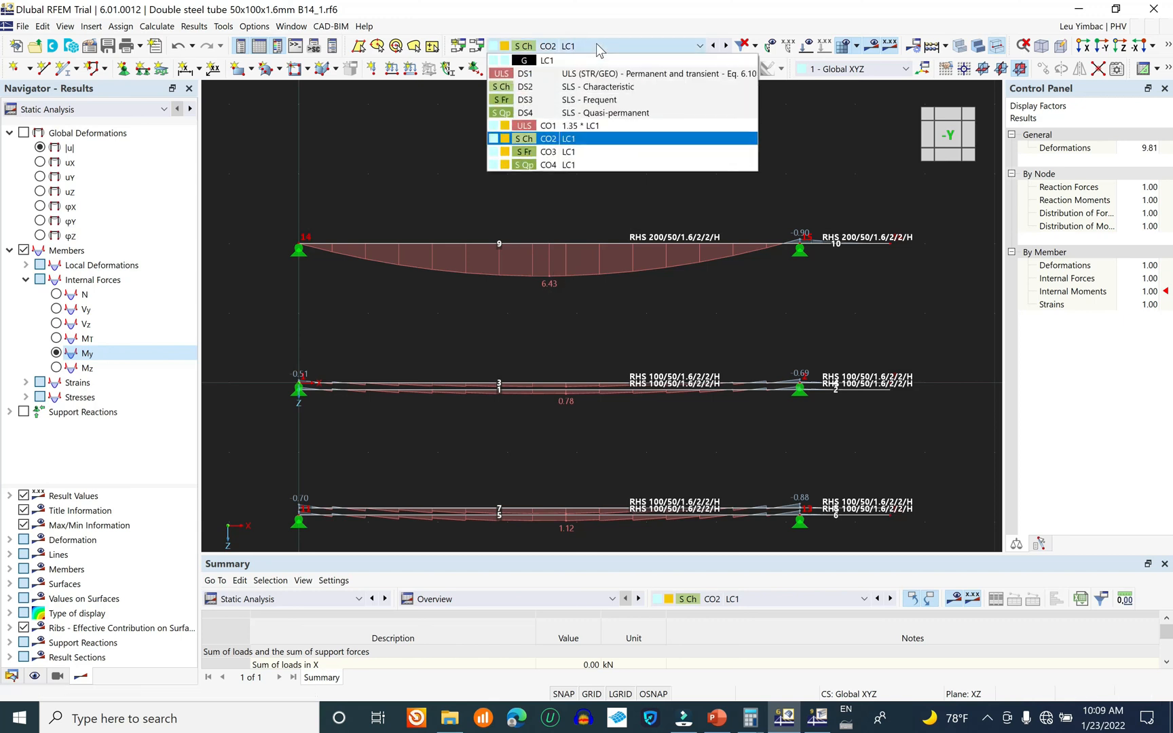
left_click(606, 125)
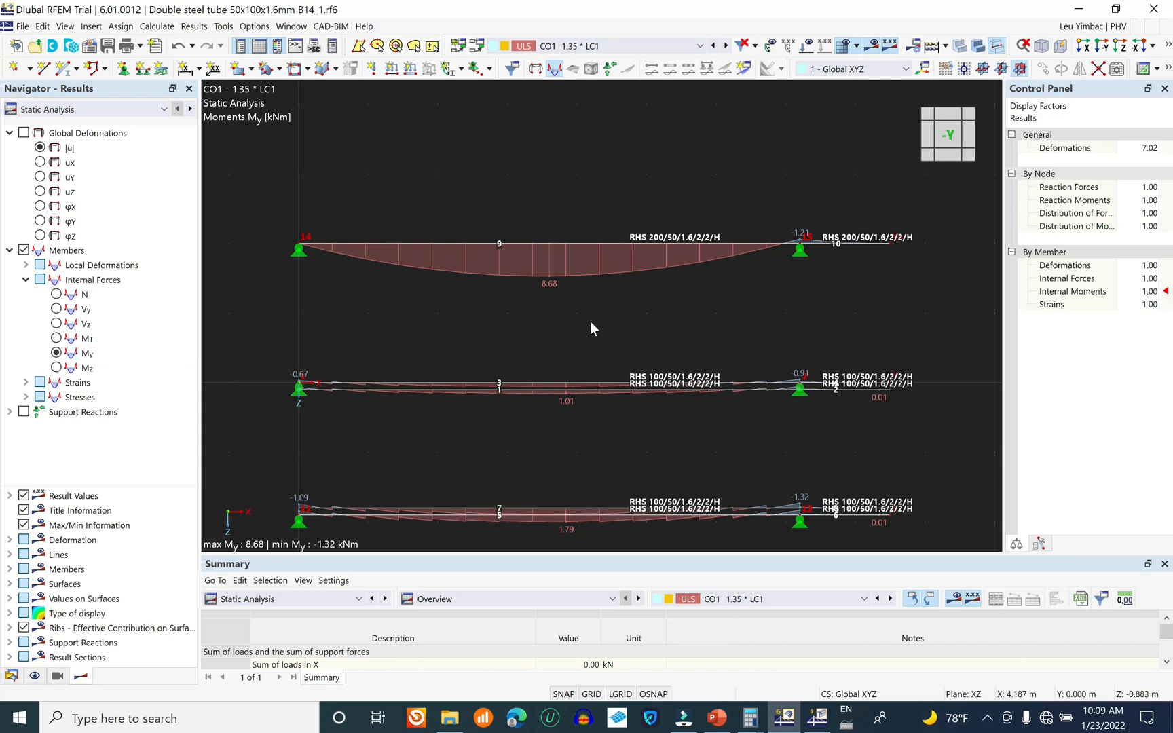
scroll(574, 298, "down", 2)
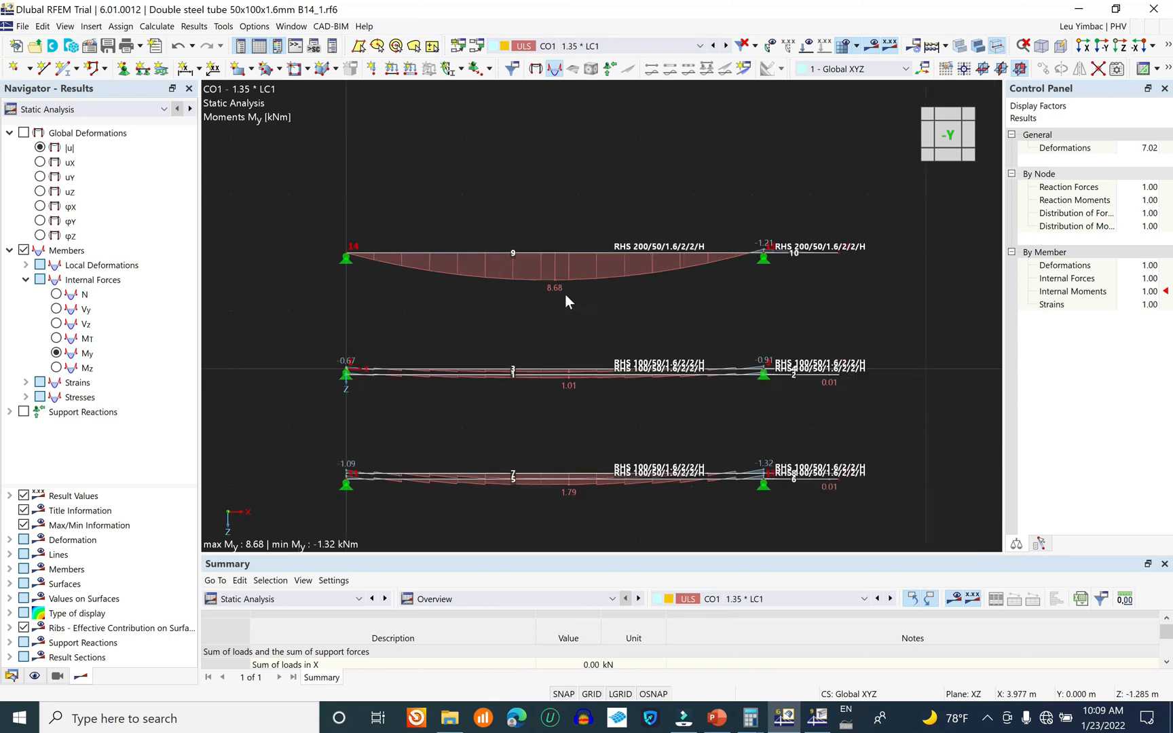
scroll(564, 388, "up", 3)
middle_click_drag(592, 388, 587, 352)
scroll(587, 285, "down", 2)
scroll(570, 299, "up", 3)
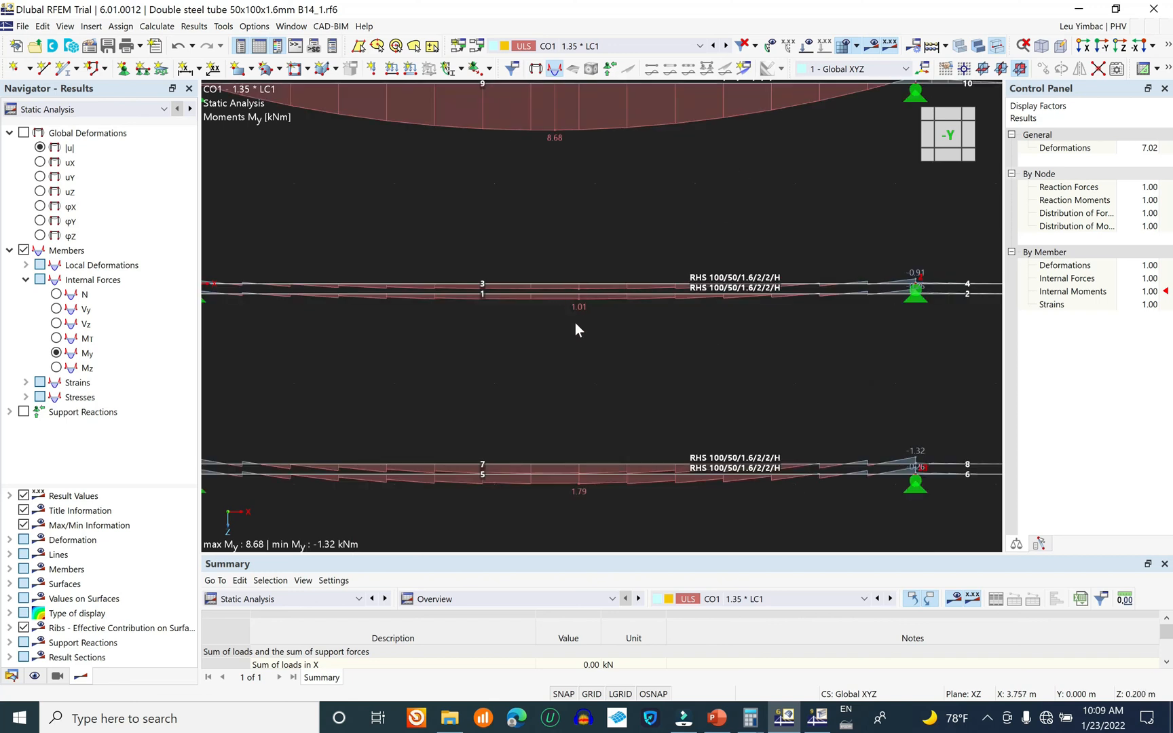
scroll(574, 323, "down", 3)
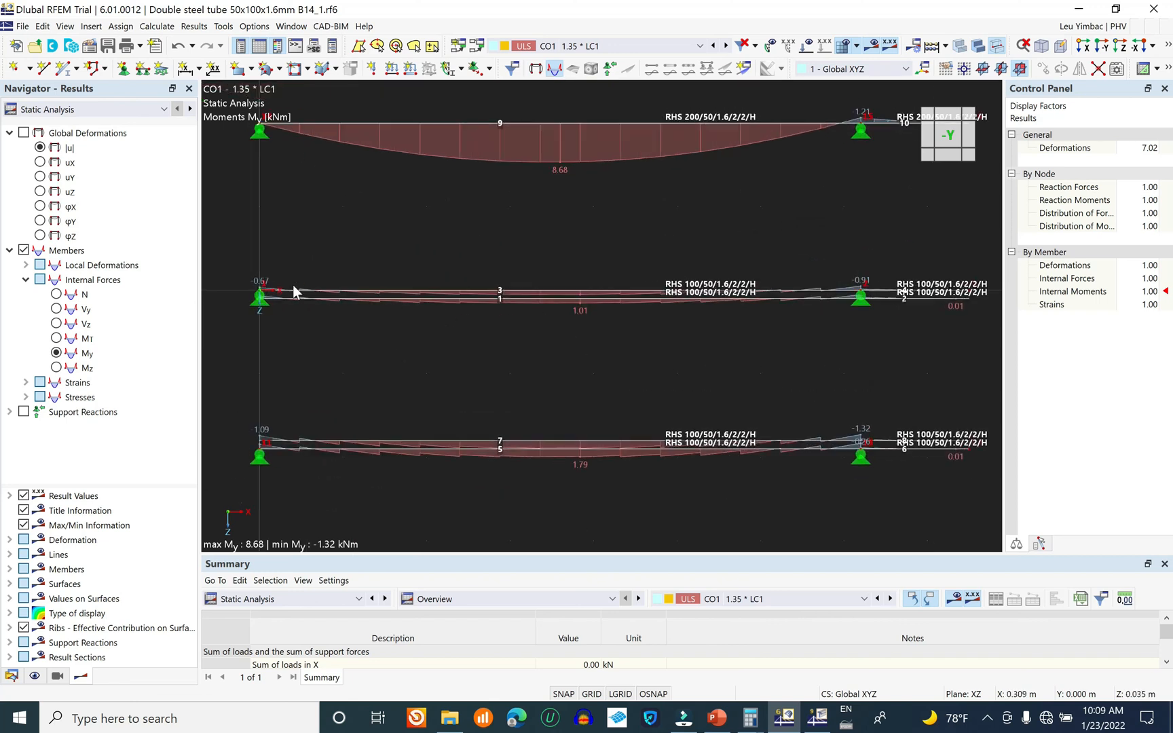
middle_click_drag(534, 360, 581, 323)
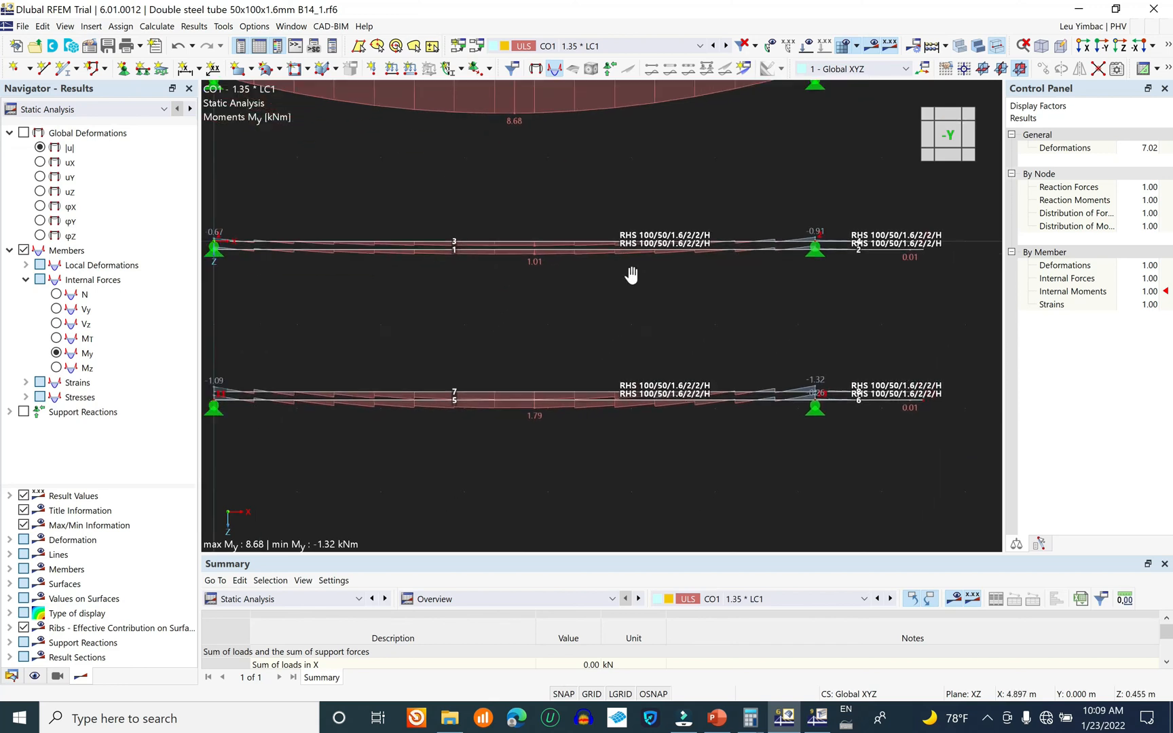
- Examine the CO1 My moments at midspan of the two double 100/50 beams up close
scroll(577, 224, "up", 5)
scroll(549, 230, "up", 3)
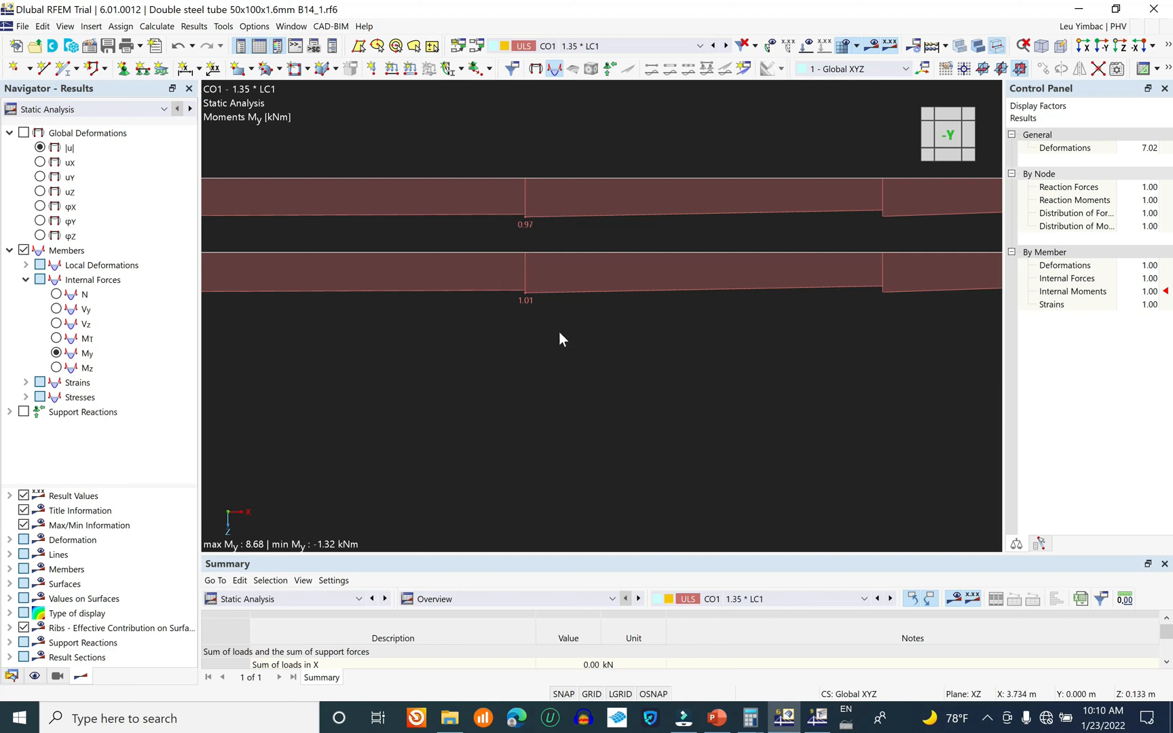
scroll(577, 204, "down", 10)
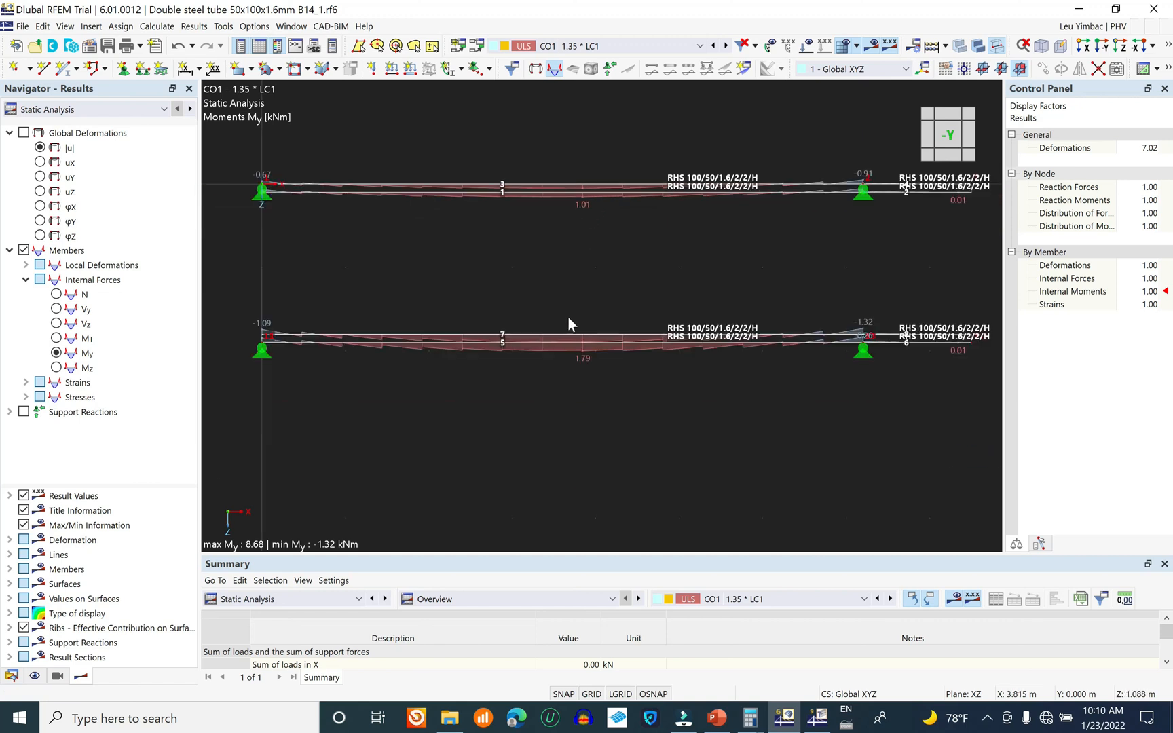
scroll(569, 317, "up", 10)
scroll(563, 316, "up", 1)
middle_click_drag(590, 321, 563, 418)
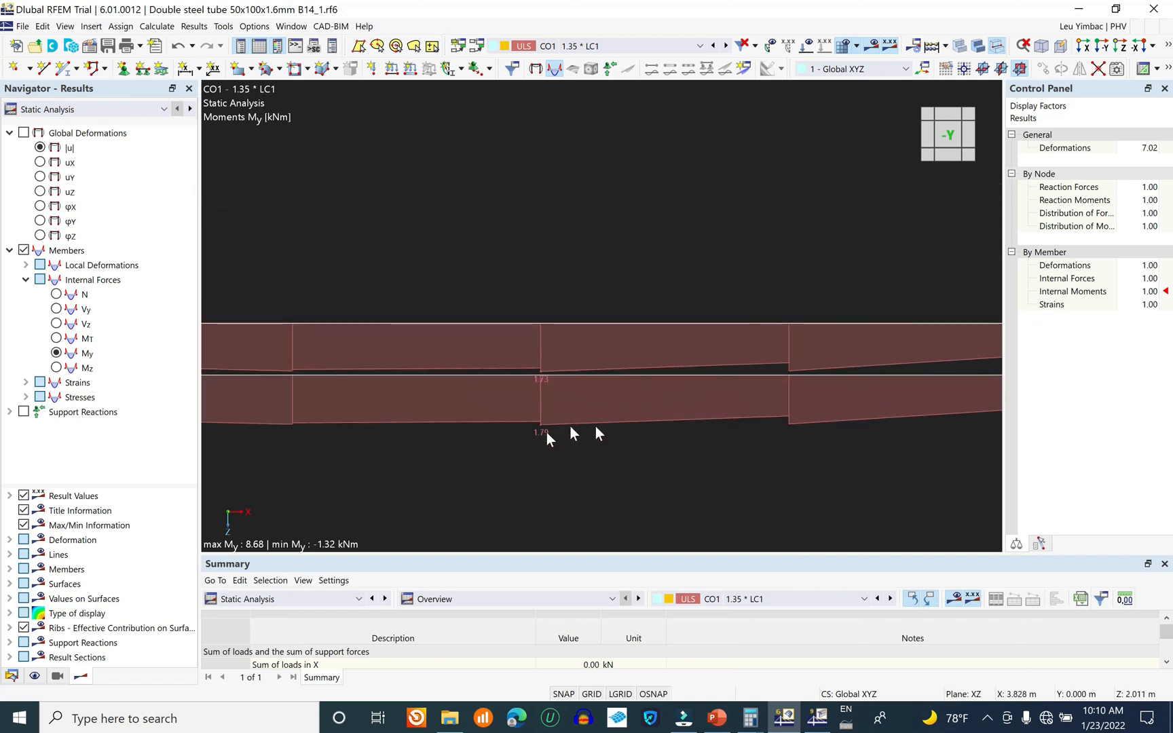
scroll(593, 434, "down", 3)
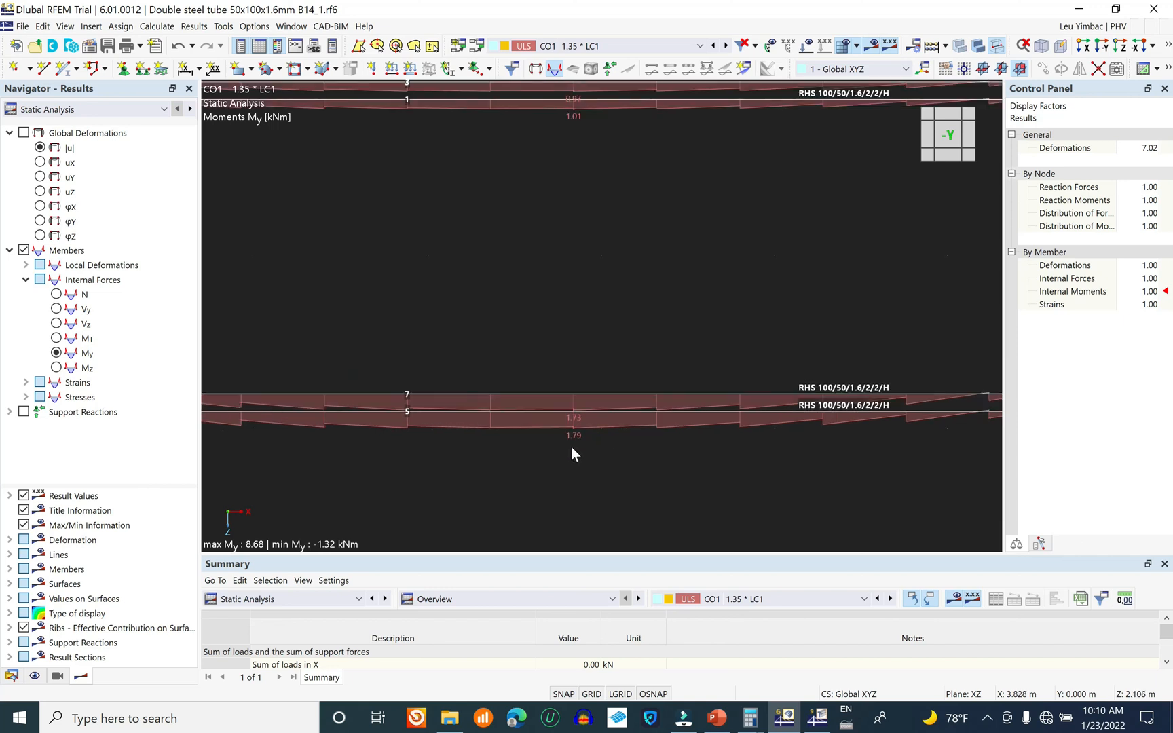
scroll(573, 448, "down", 5)
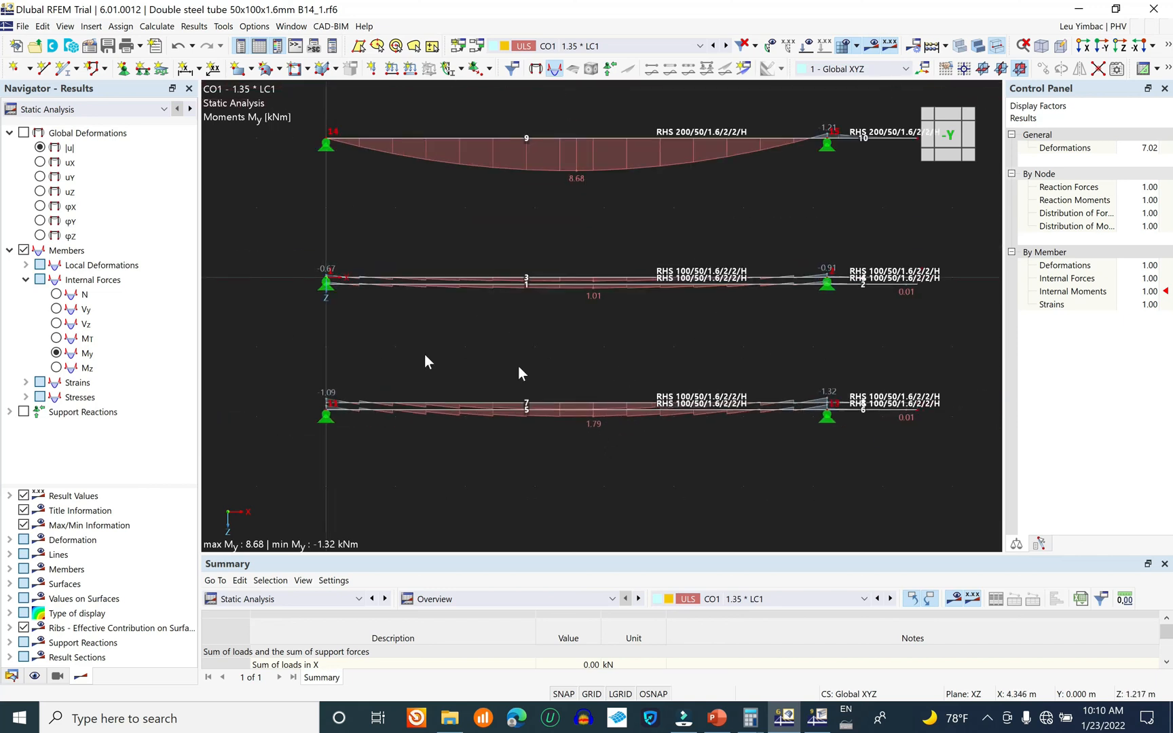
- Show the axial forces N of the members for CO1 and compare tension and compression in the three beams
left_click(56, 295)
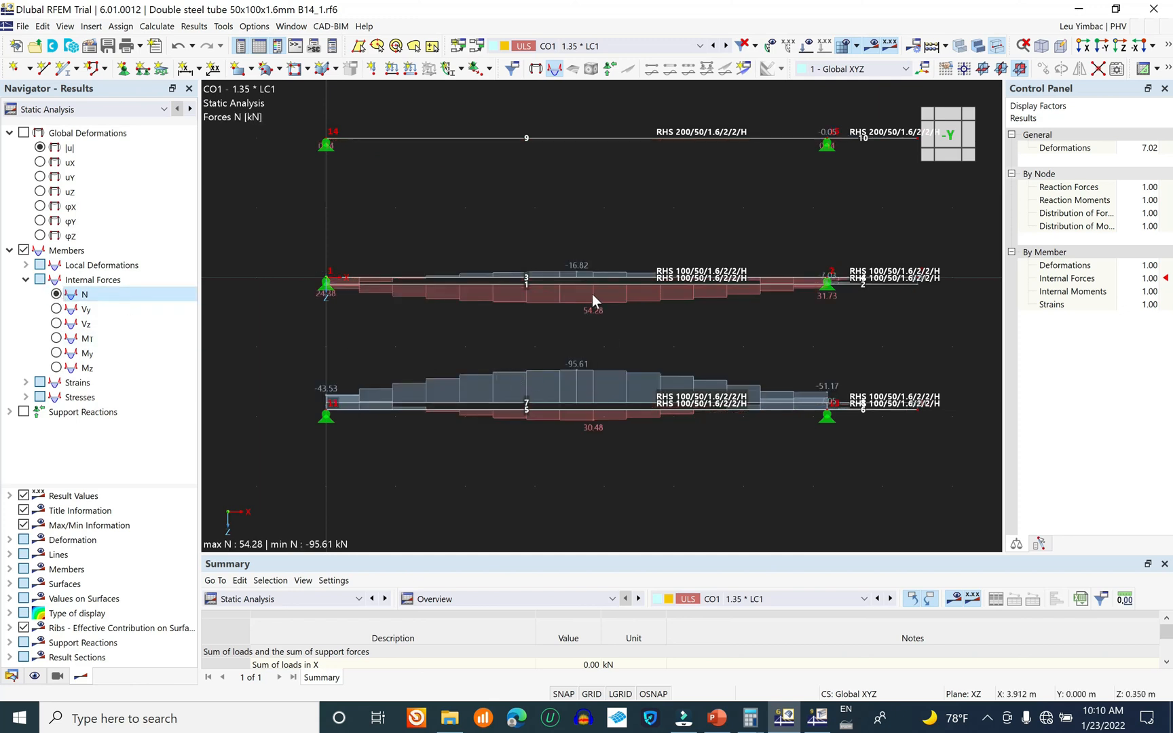
scroll(595, 284, "up", 1)
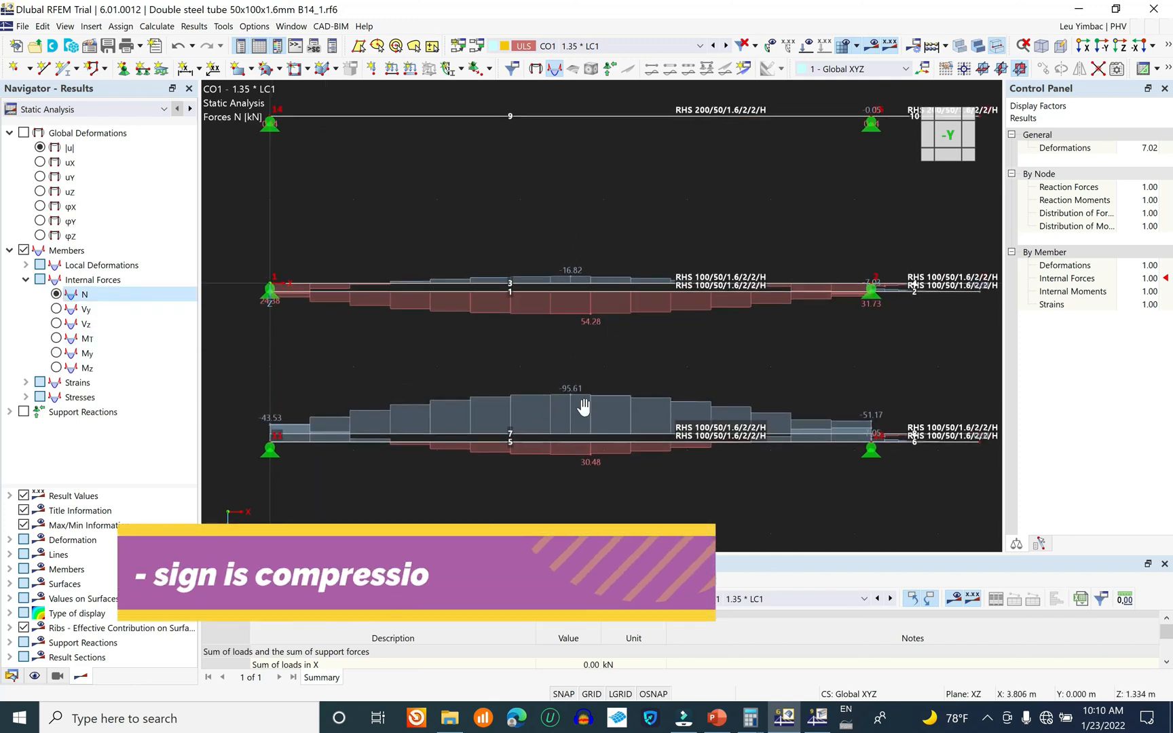
middle_click_drag(583, 406, 563, 468)
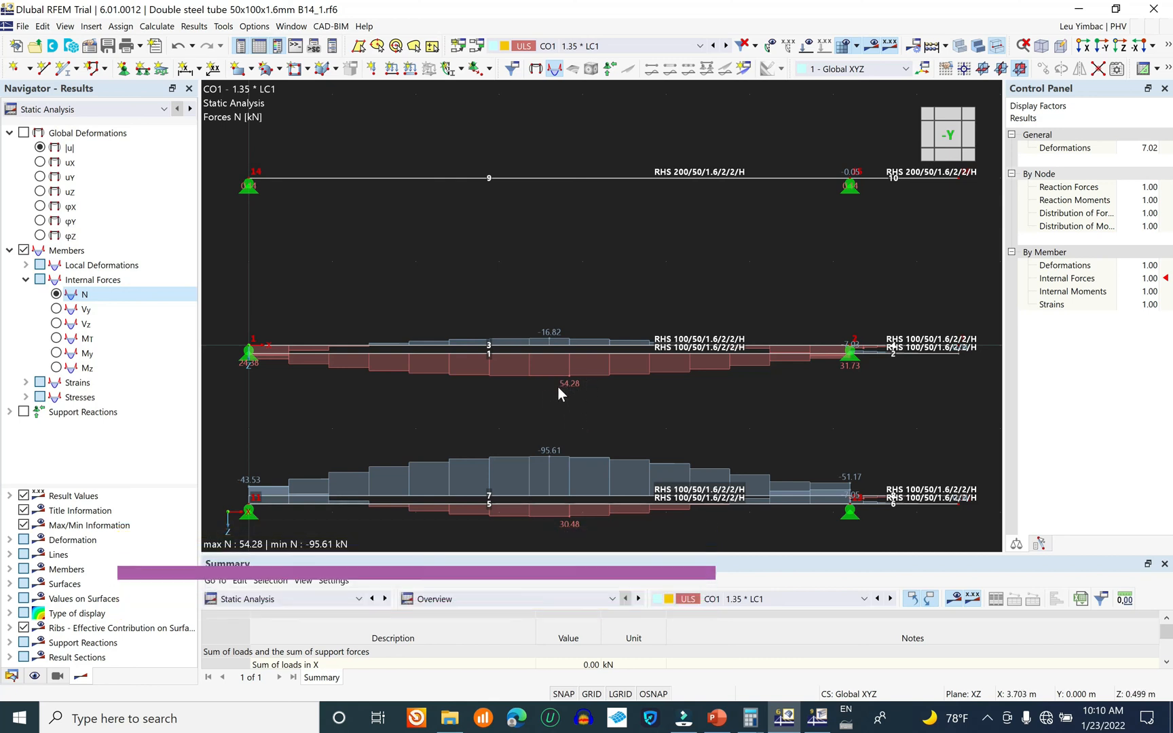
middle_click_drag(646, 345, 661, 266)
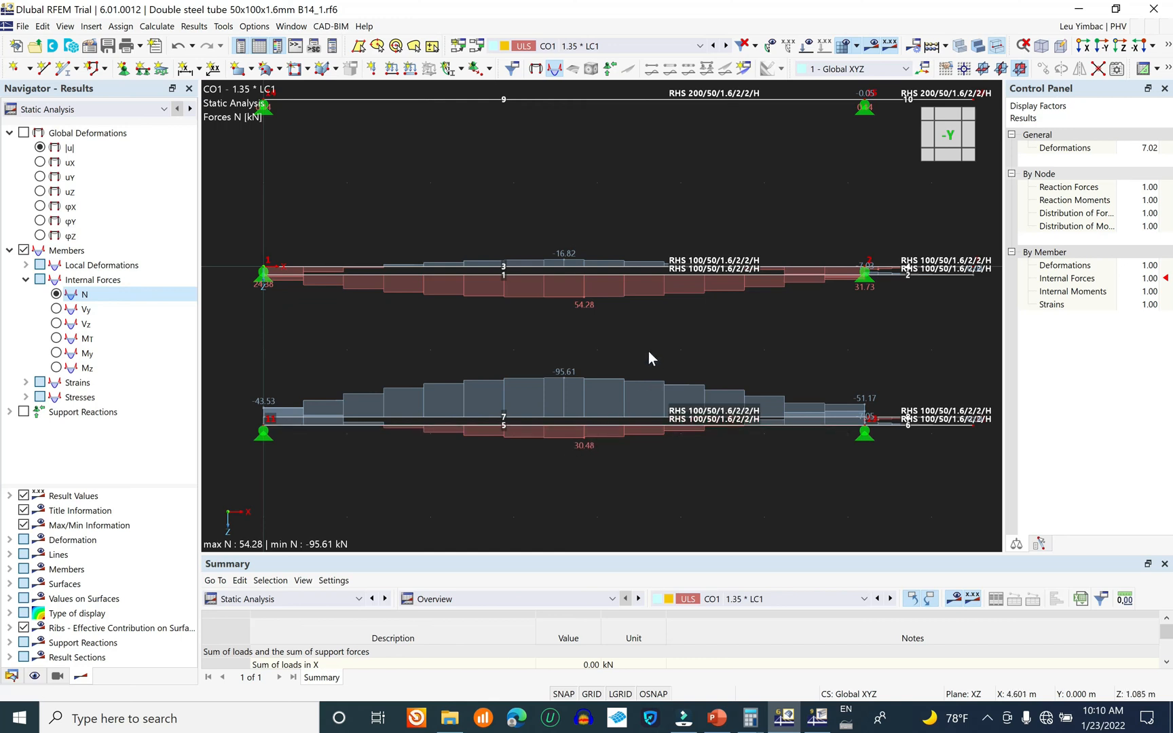
middle_click_drag(620, 423, 598, 565)
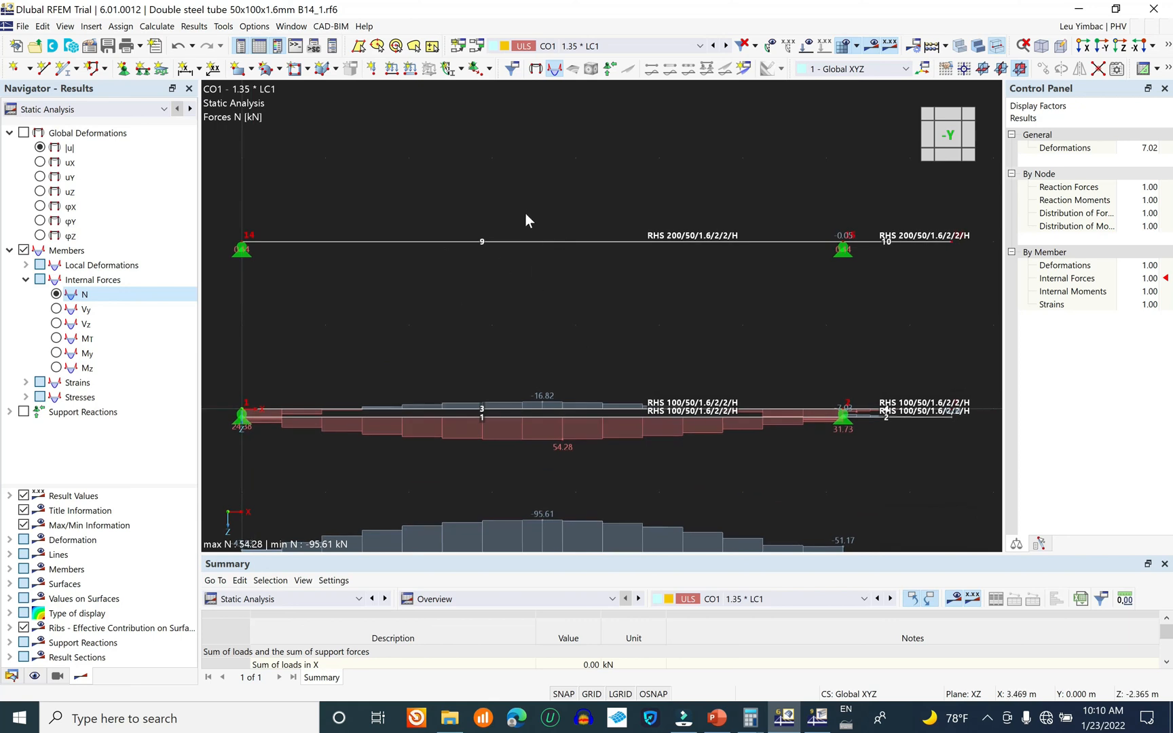
scroll(563, 254, "down", 2)
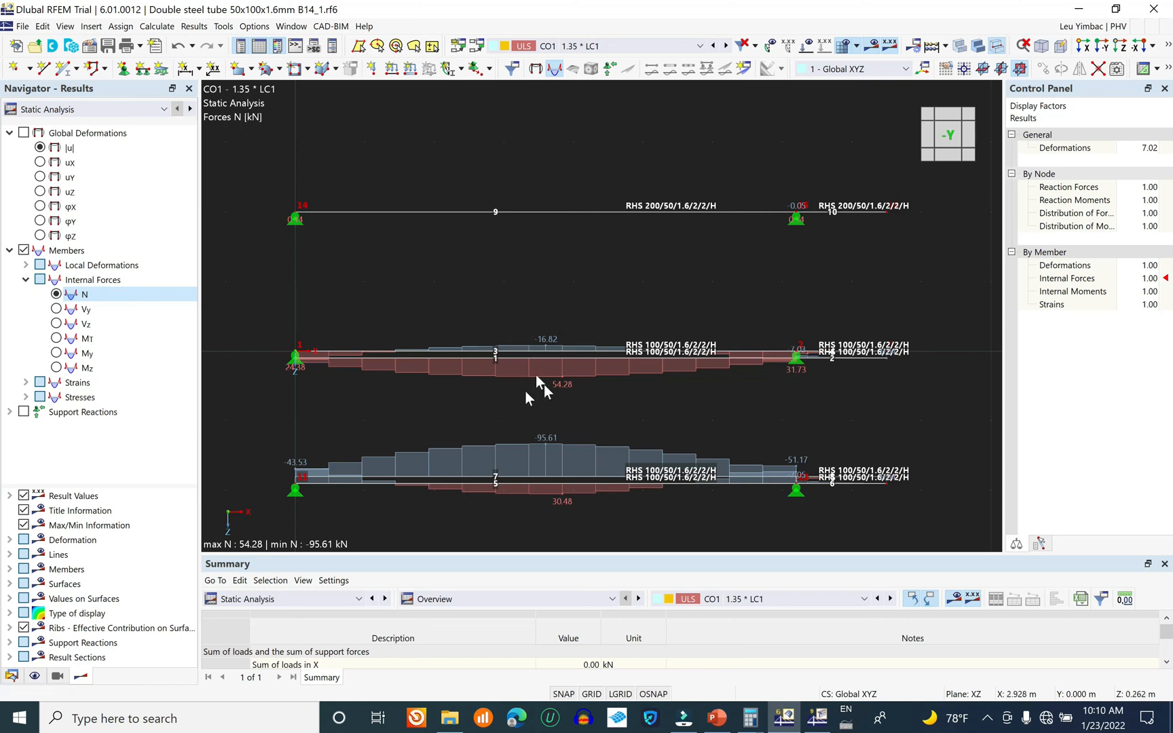
middle_click_drag(541, 388, 552, 339)
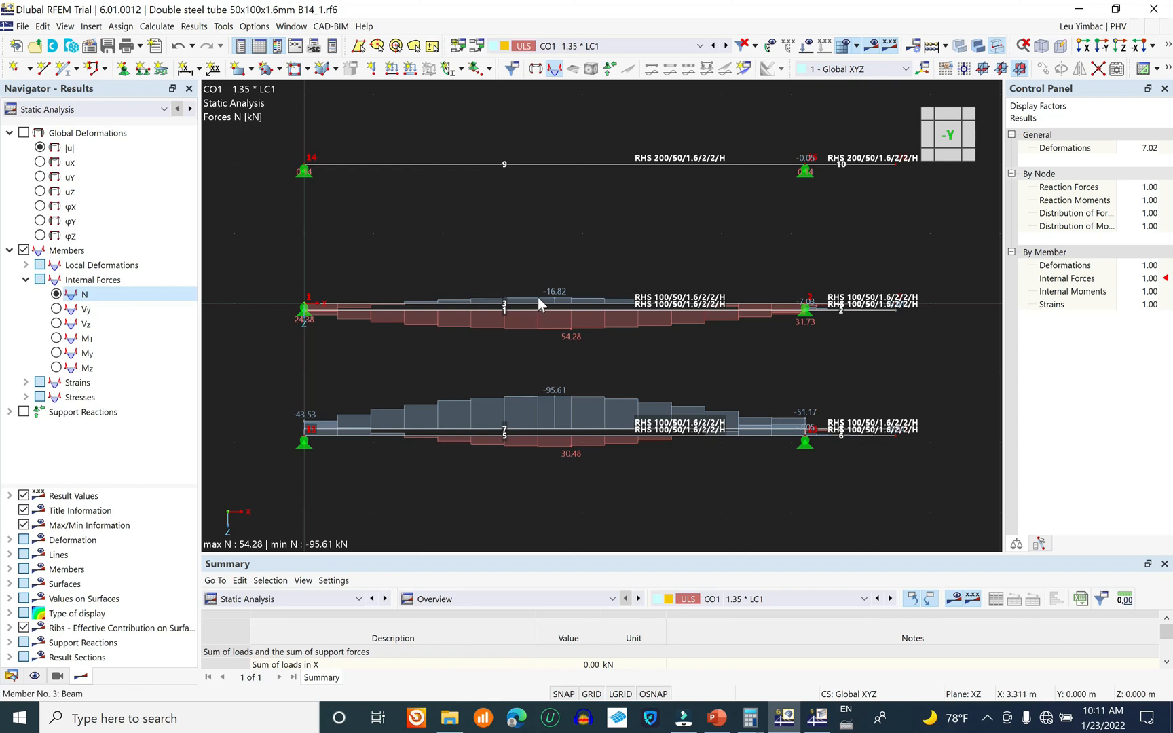
scroll(538, 297, "up", 1)
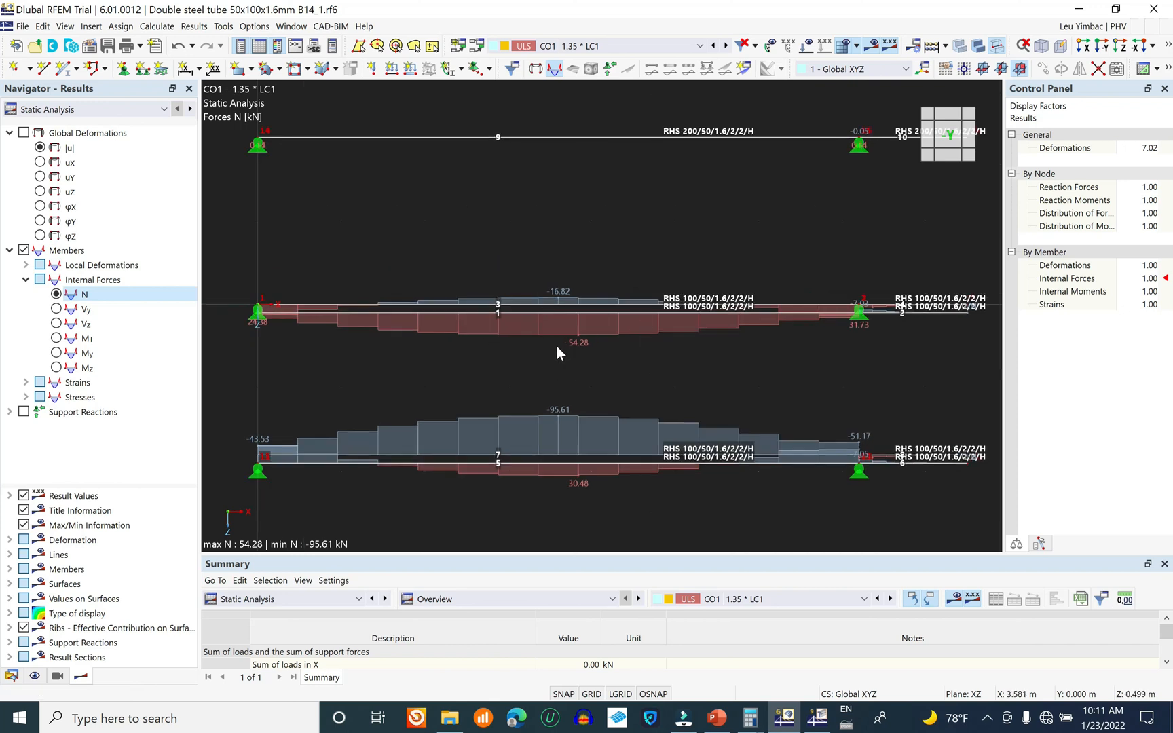
- Open the result diagrams of member 1, the lower tube of the middle beam, and switch them to CO2
right_click(595, 315)
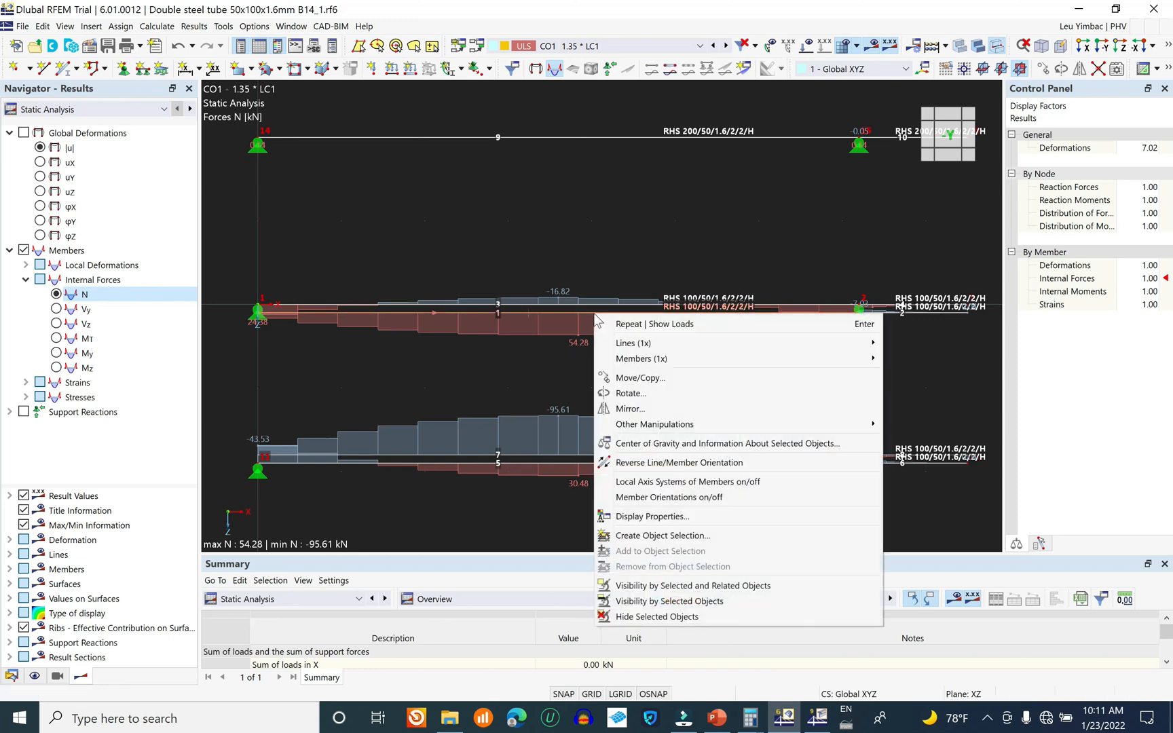
left_click(544, 361)
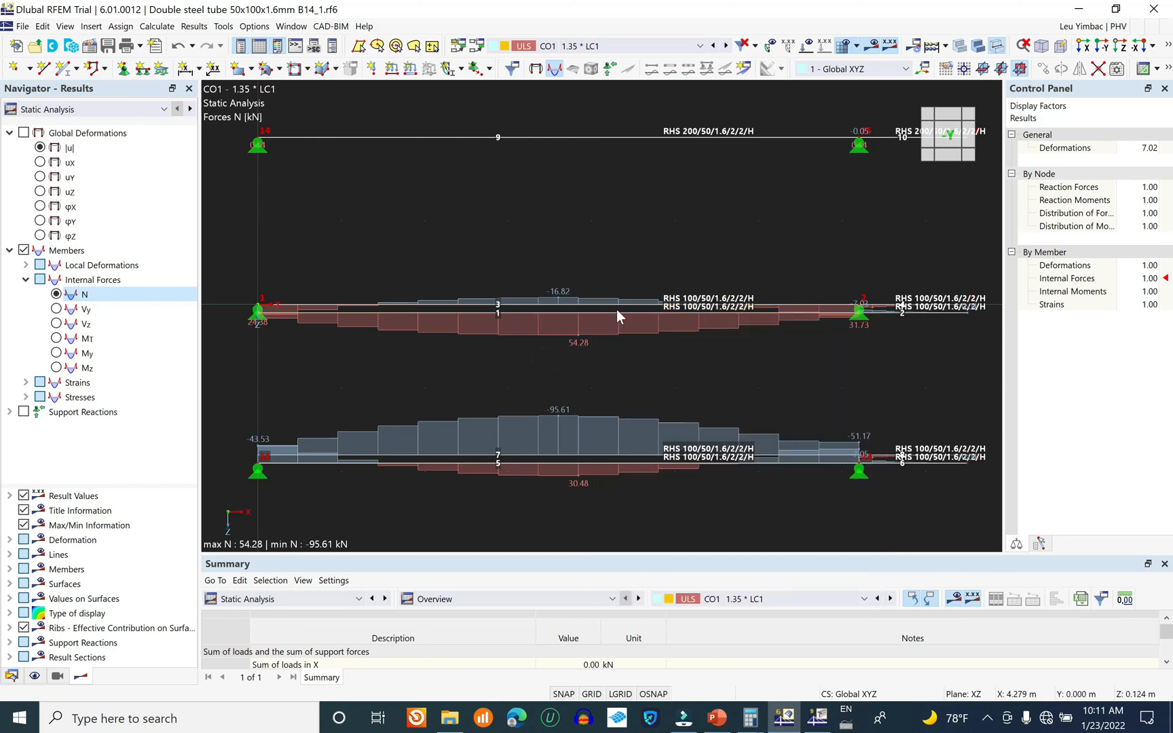
left_click(583, 311)
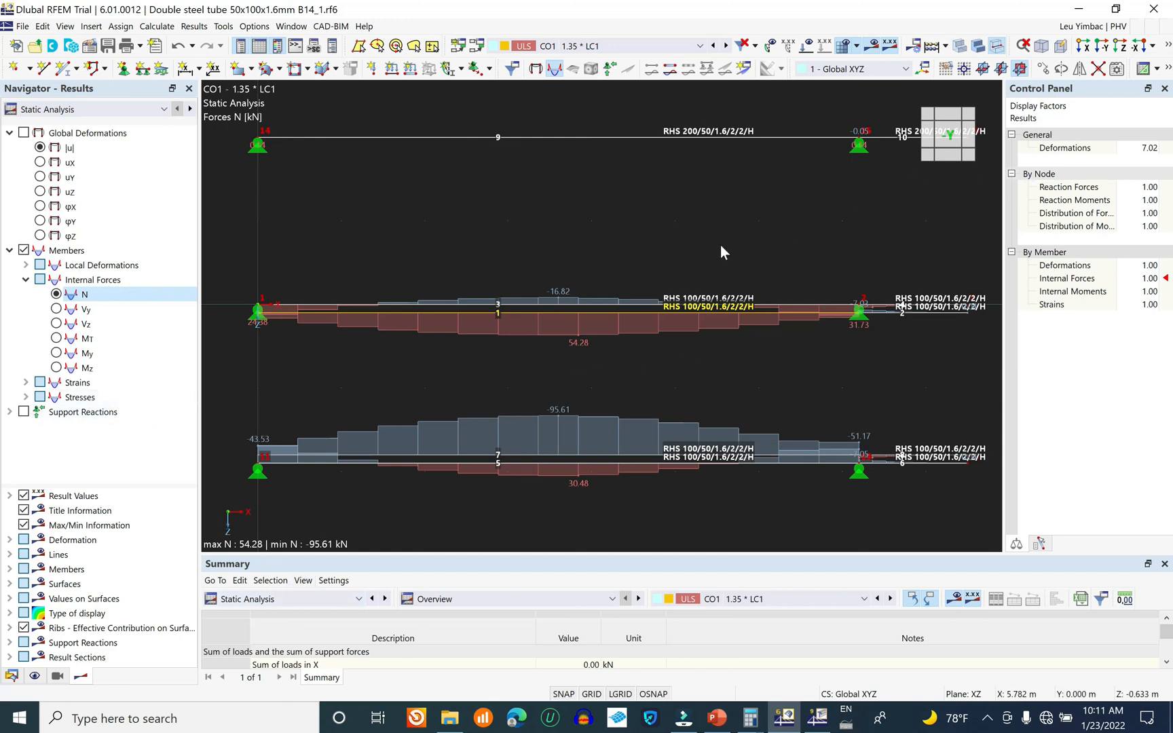
double_click(643, 326)
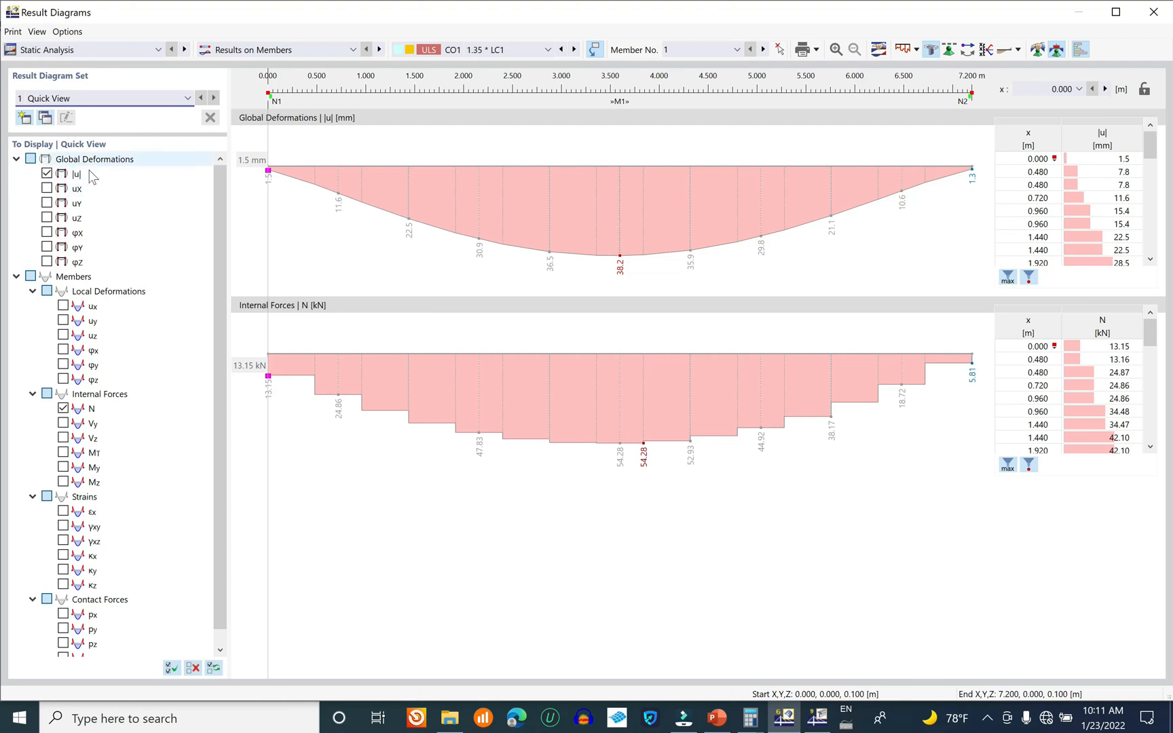
left_click(520, 50)
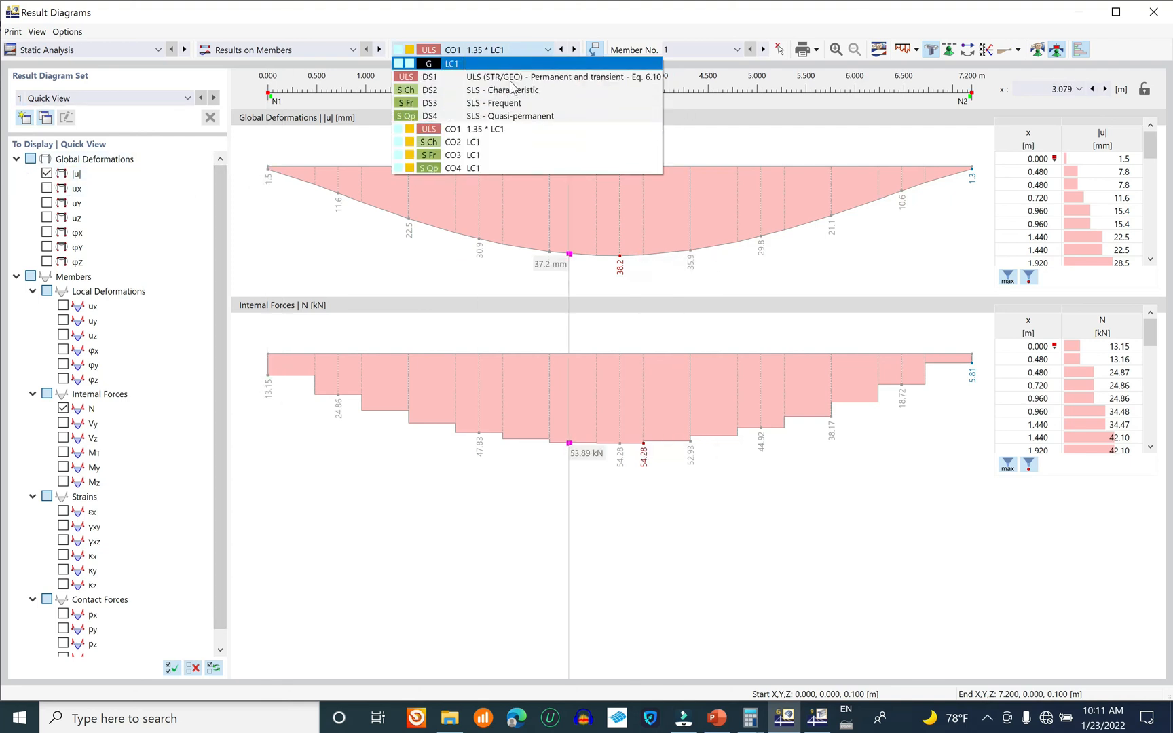
left_click(540, 142)
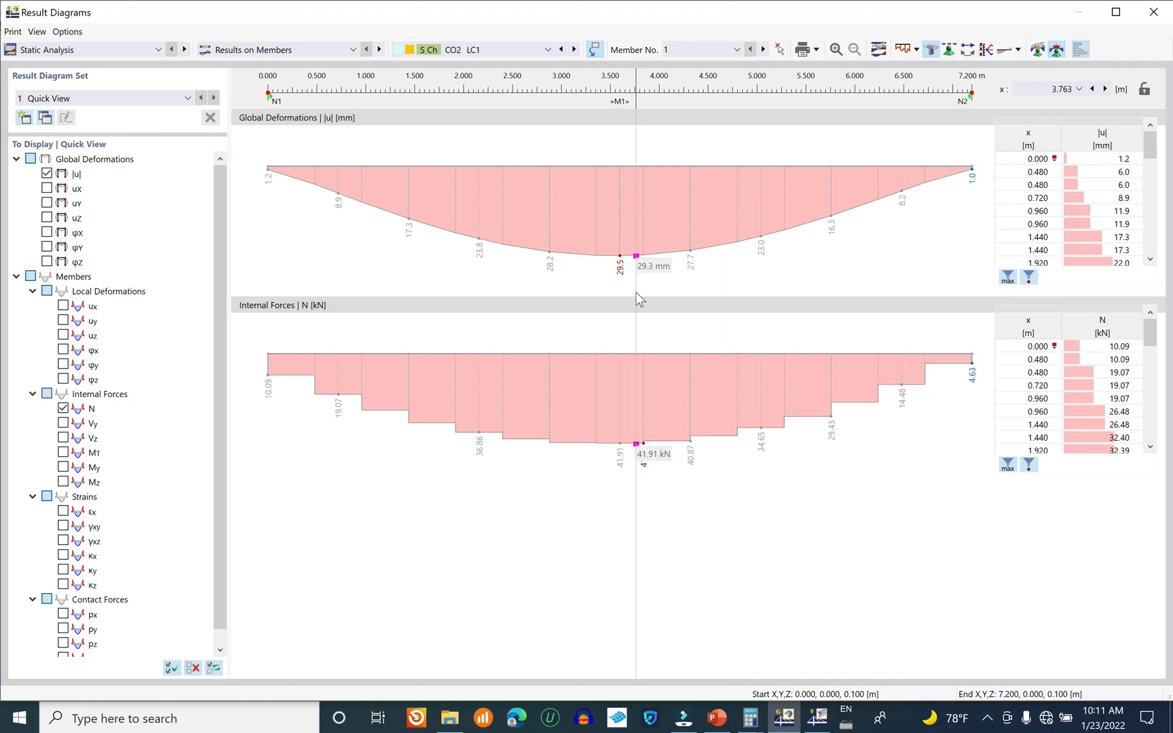
- Calculate the span/250 deflection limit as 7200 ÷ 250 in Calculator and compare it with member 1's maximum deflection
left_click(204, 718)
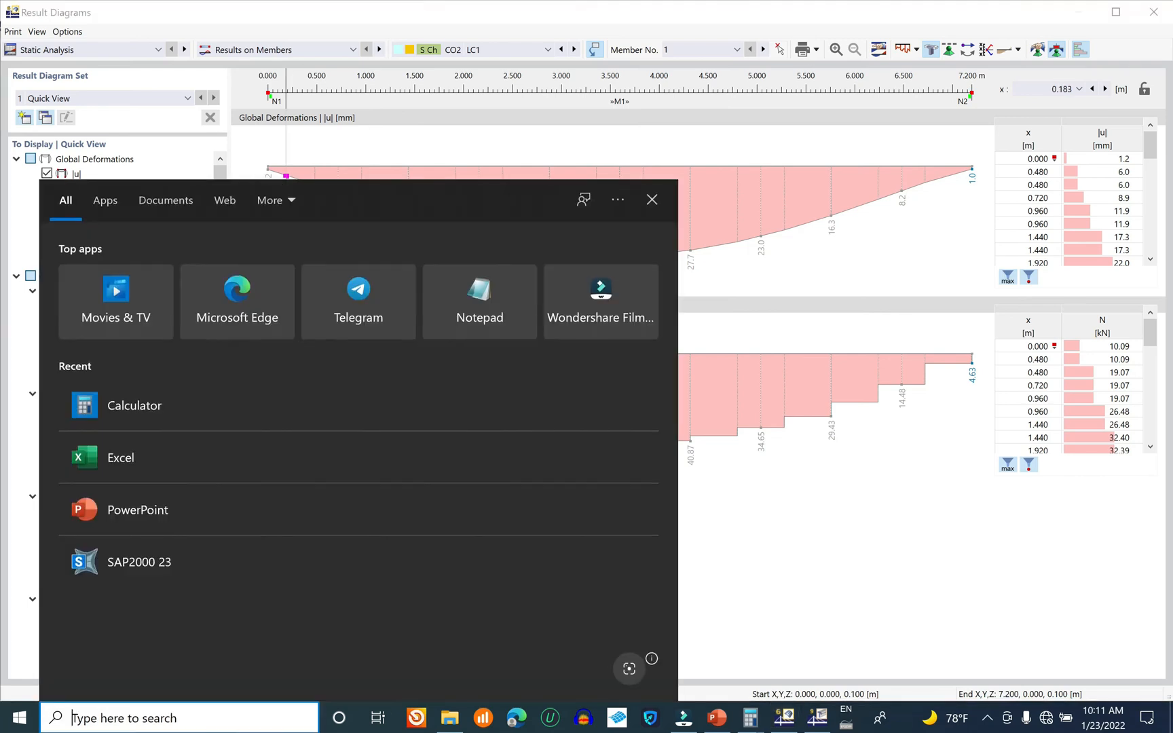
left_click(207, 415)
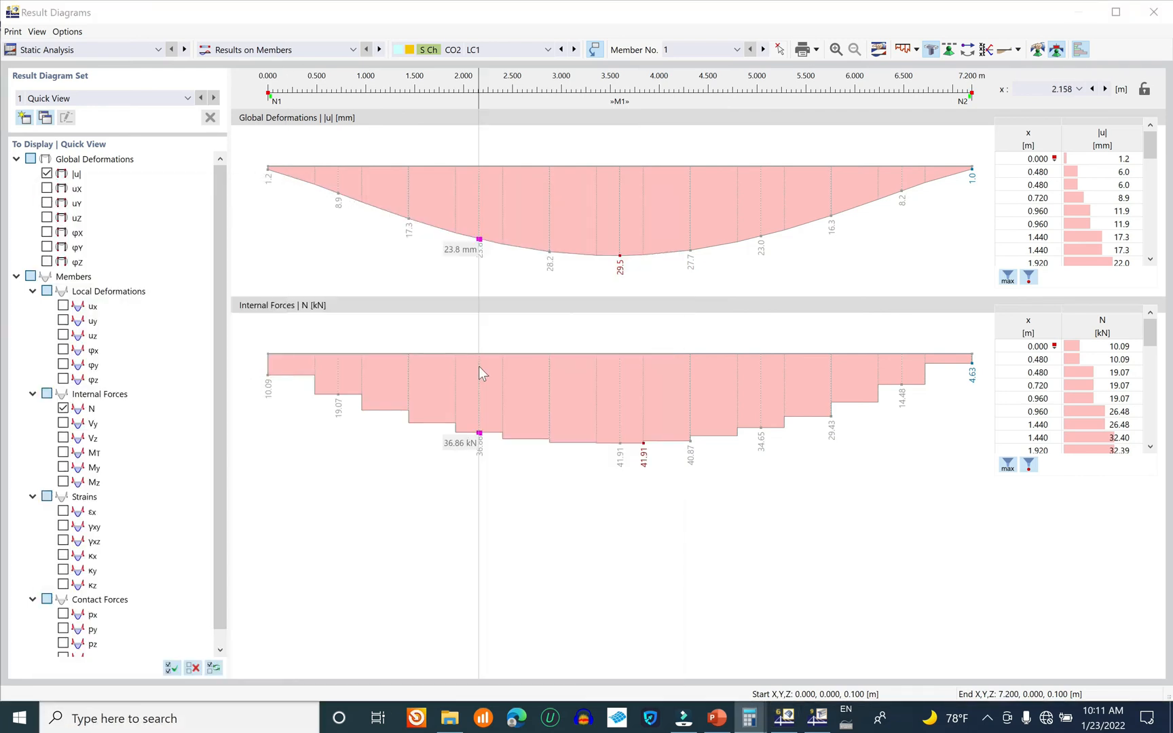
type("7,200")
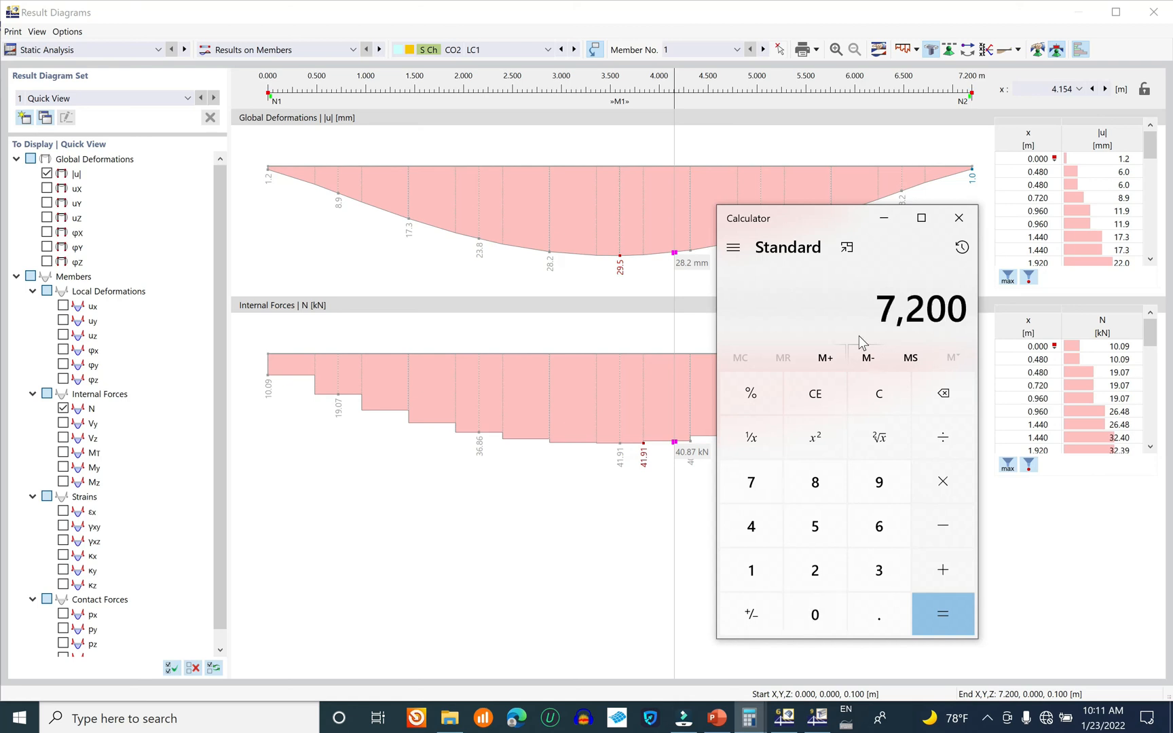
key("slash")
type("250")
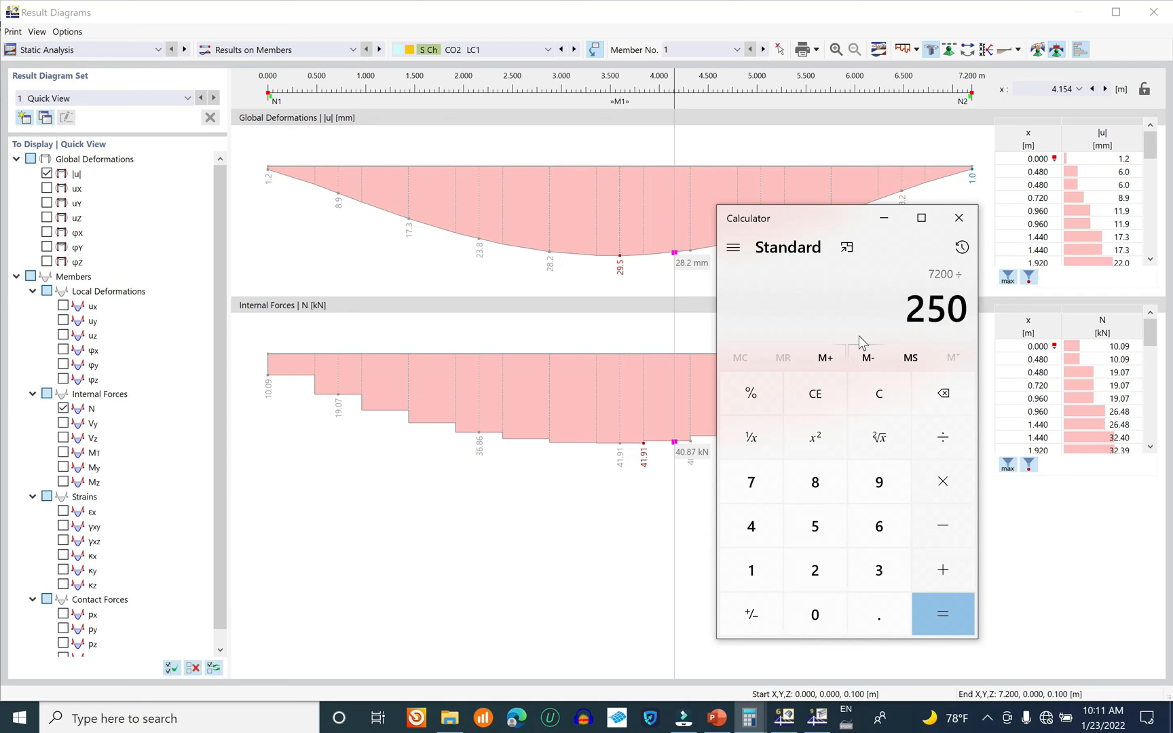
key("Return")
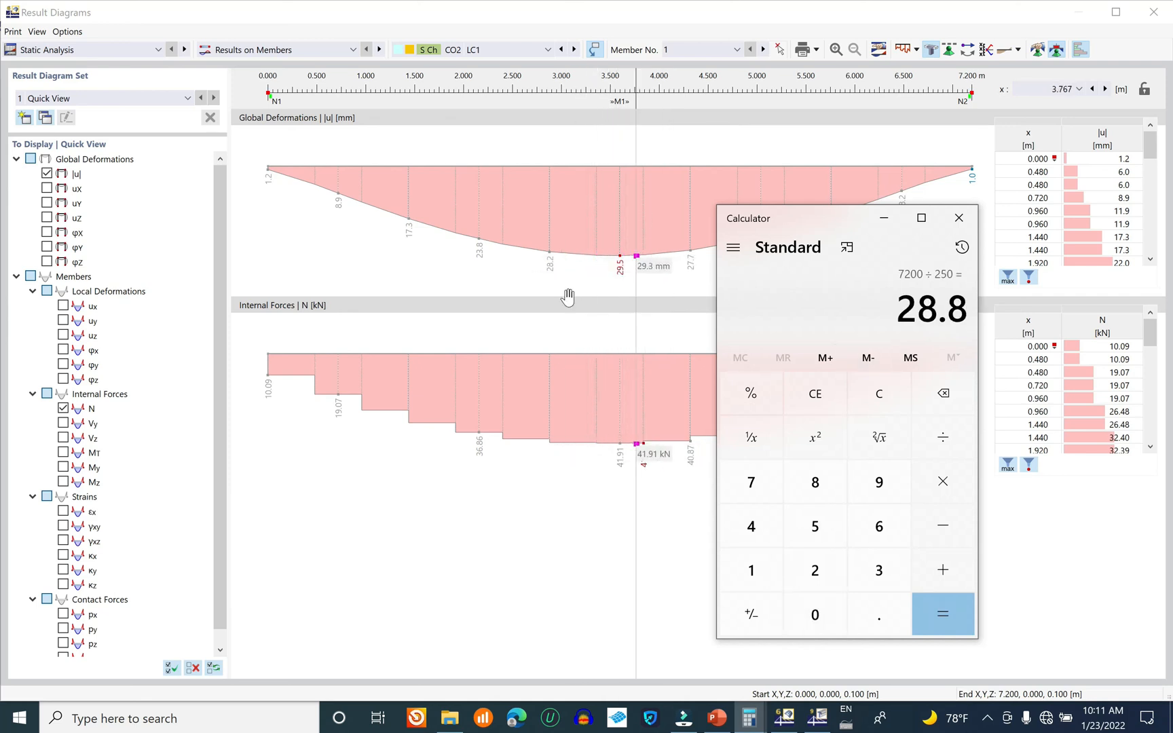
left_click(884, 218)
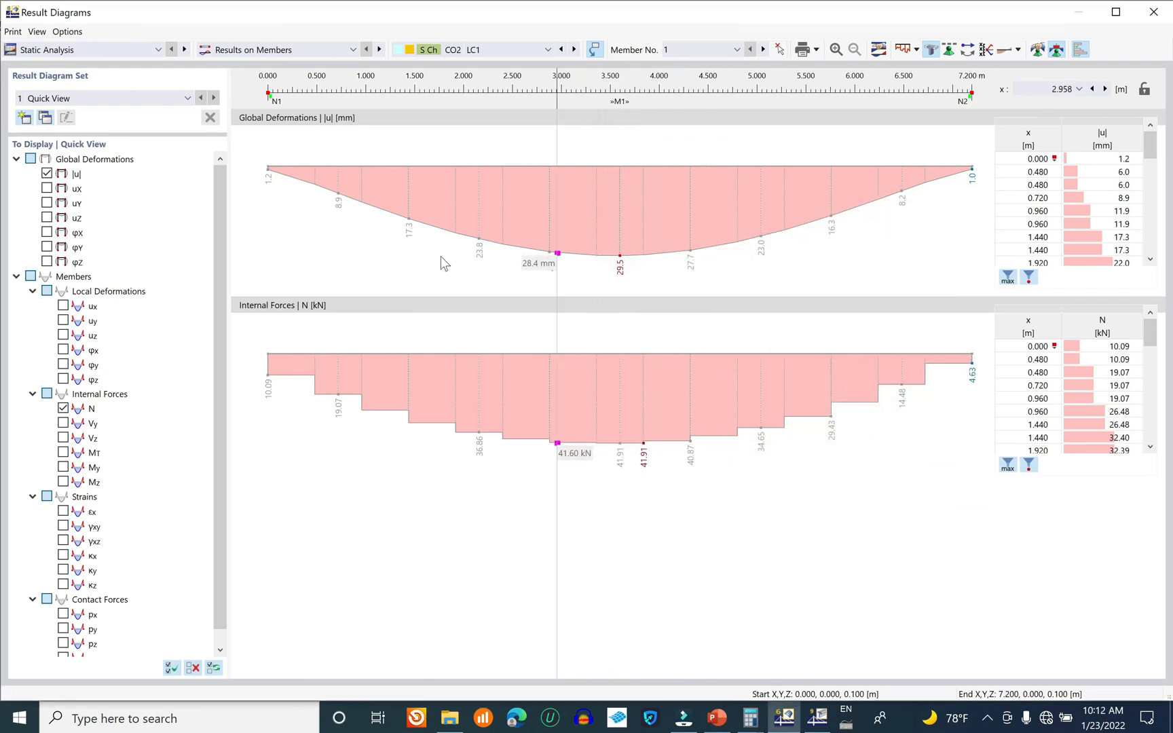
- Remove the |u| diagram of member 1 and view its My diagram alongside N before hiding My again
left_click(47, 174)
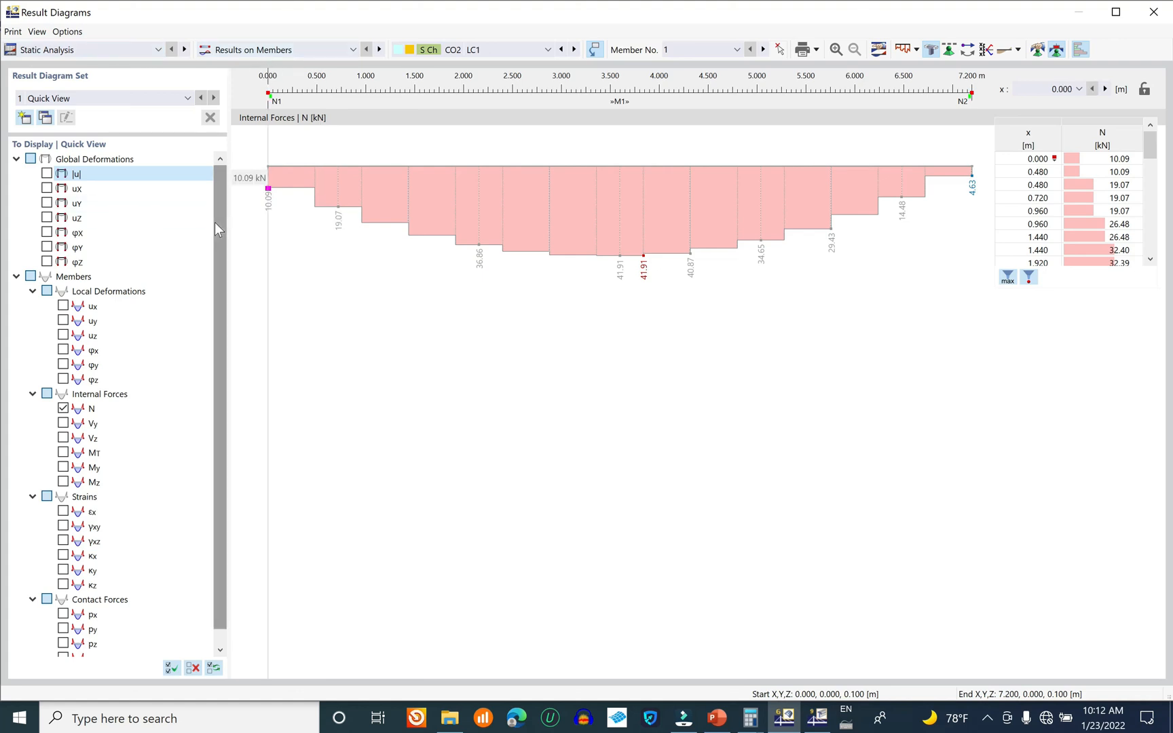
scroll(214, 222, "down", 1)
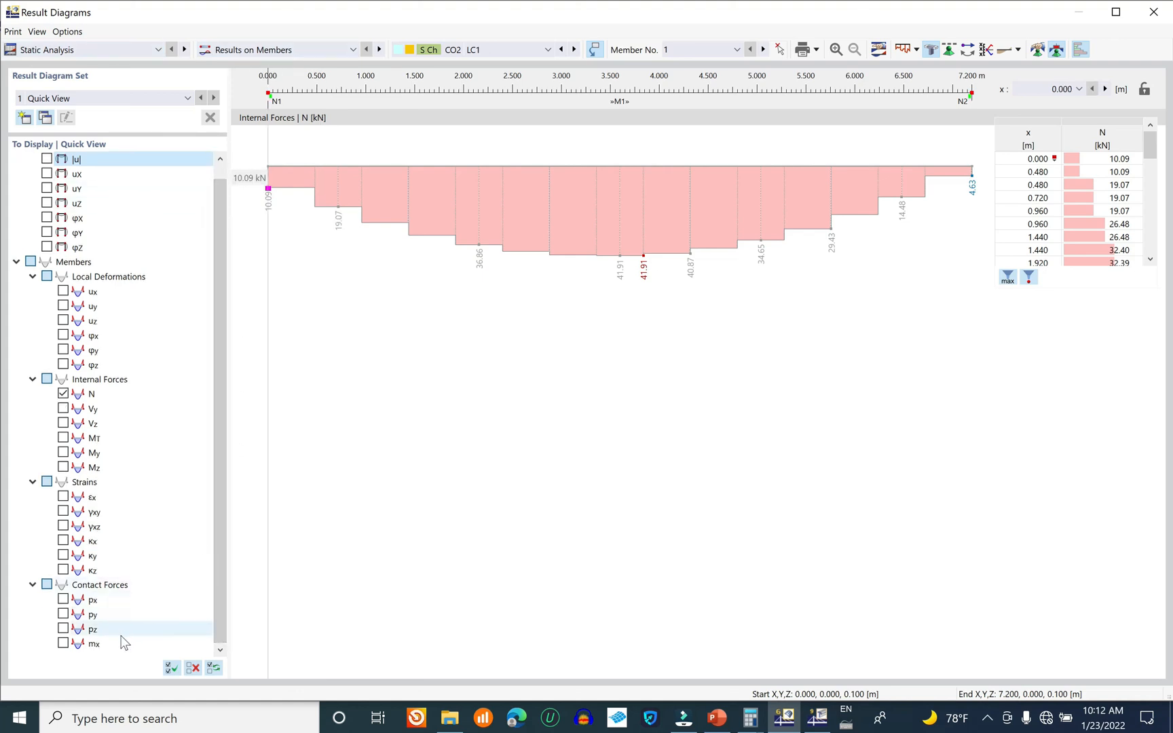
left_click(63, 452)
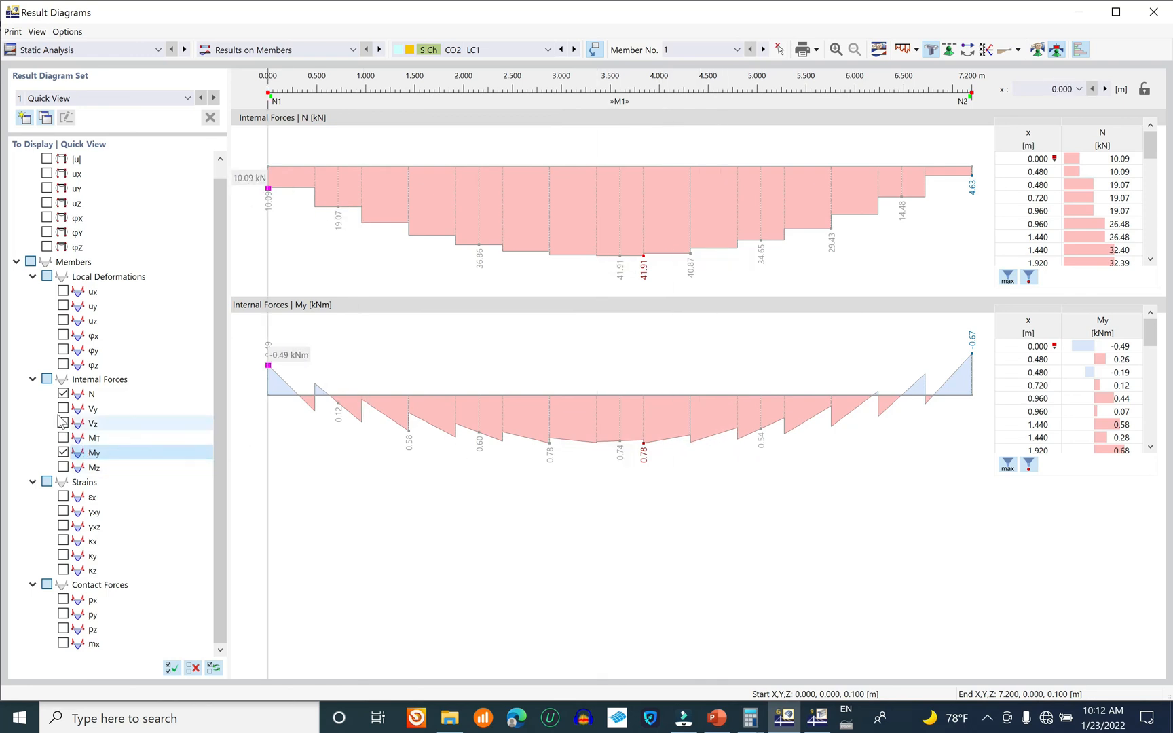
left_click(63, 453)
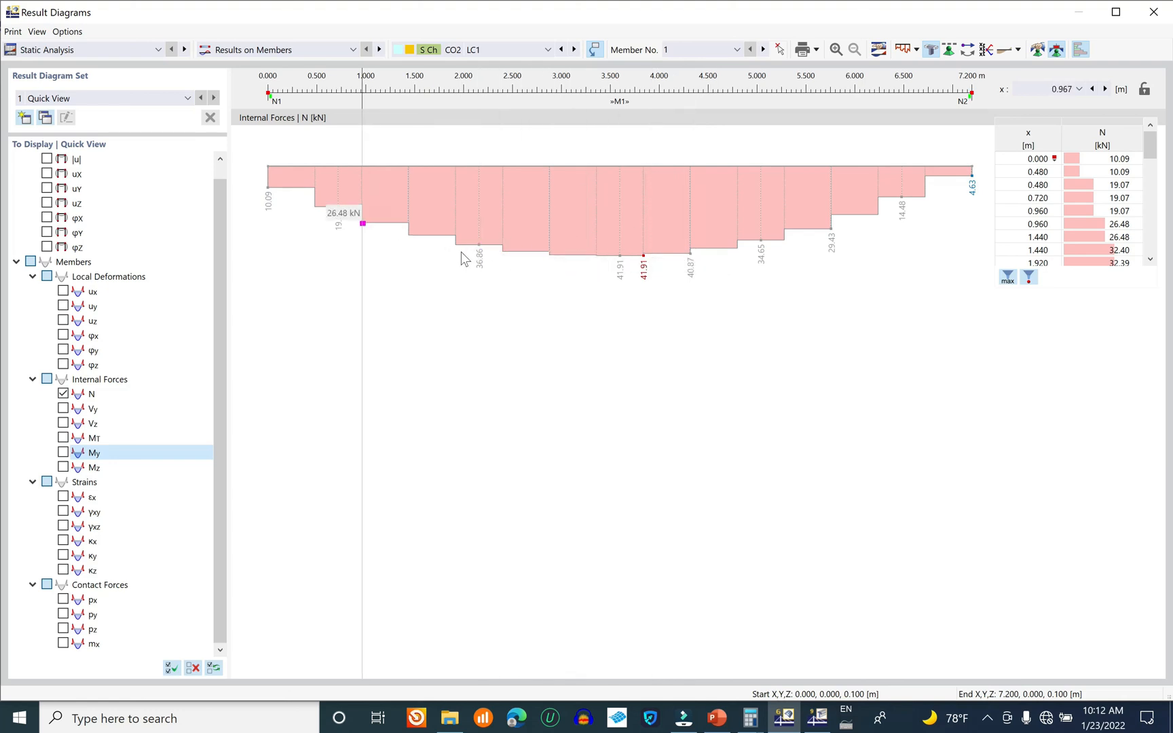
- Fix the x-location at 4.033 m on member 1's N diagram and apply linear smoothing to the results
right_click(617, 166)
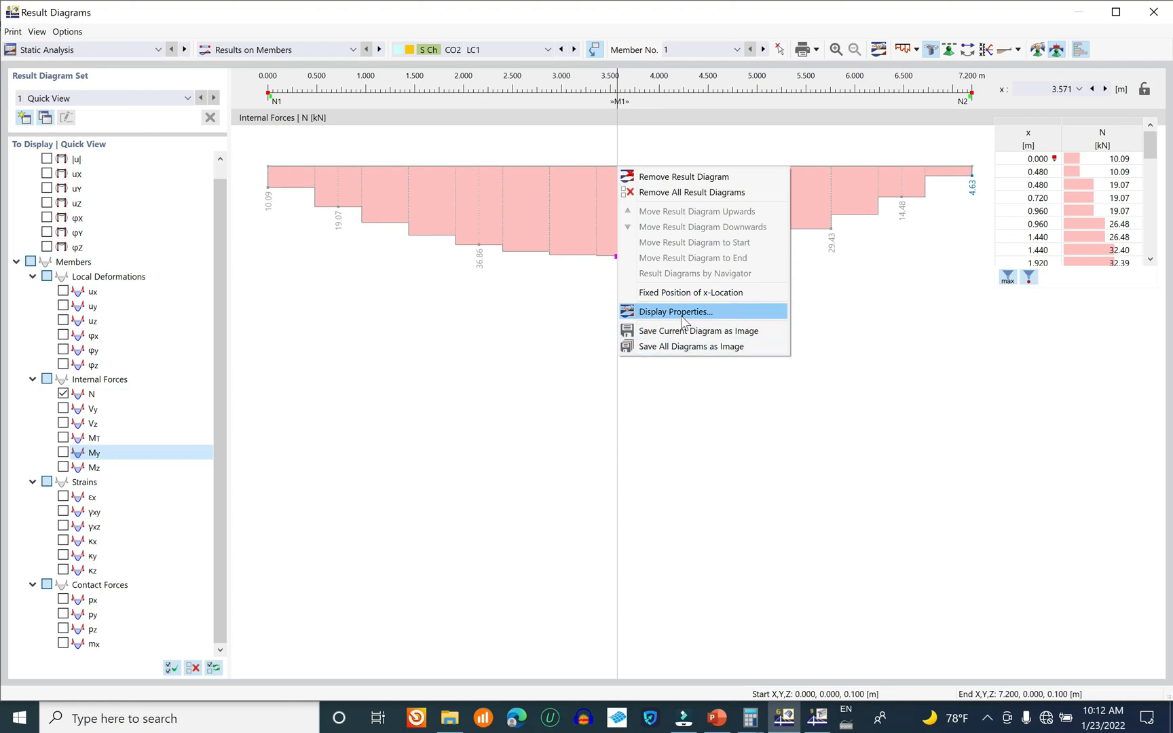
left_click(663, 414)
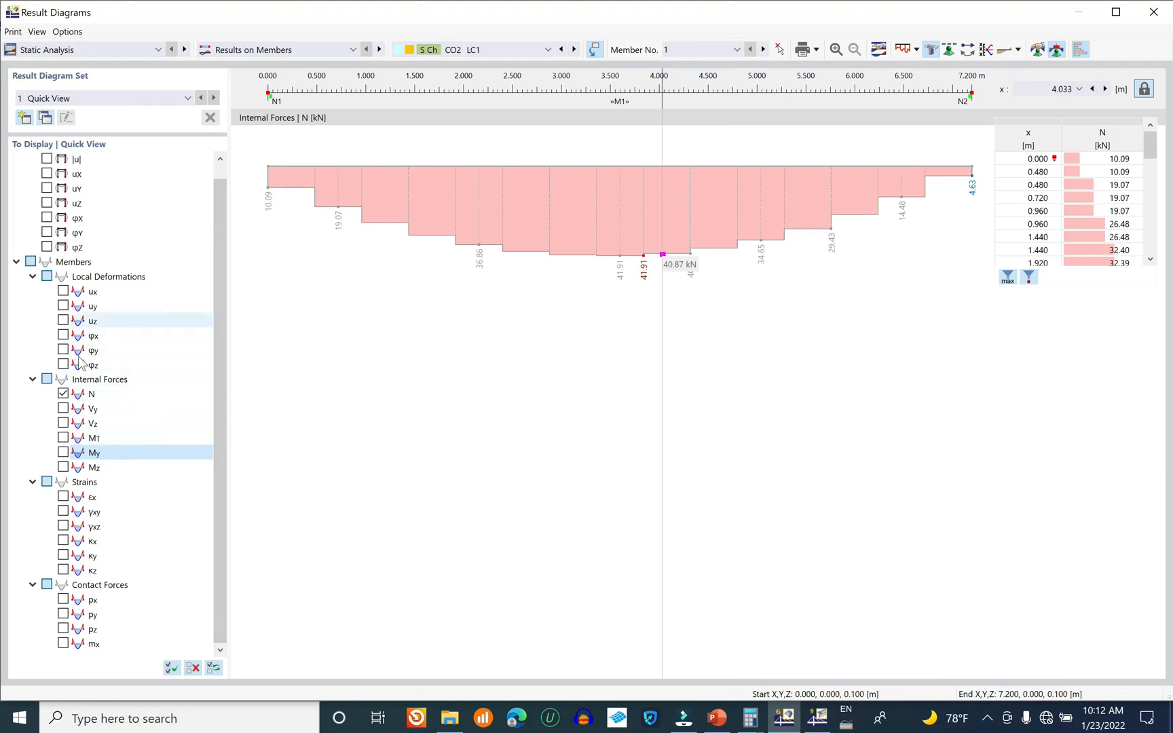
left_click(63, 394)
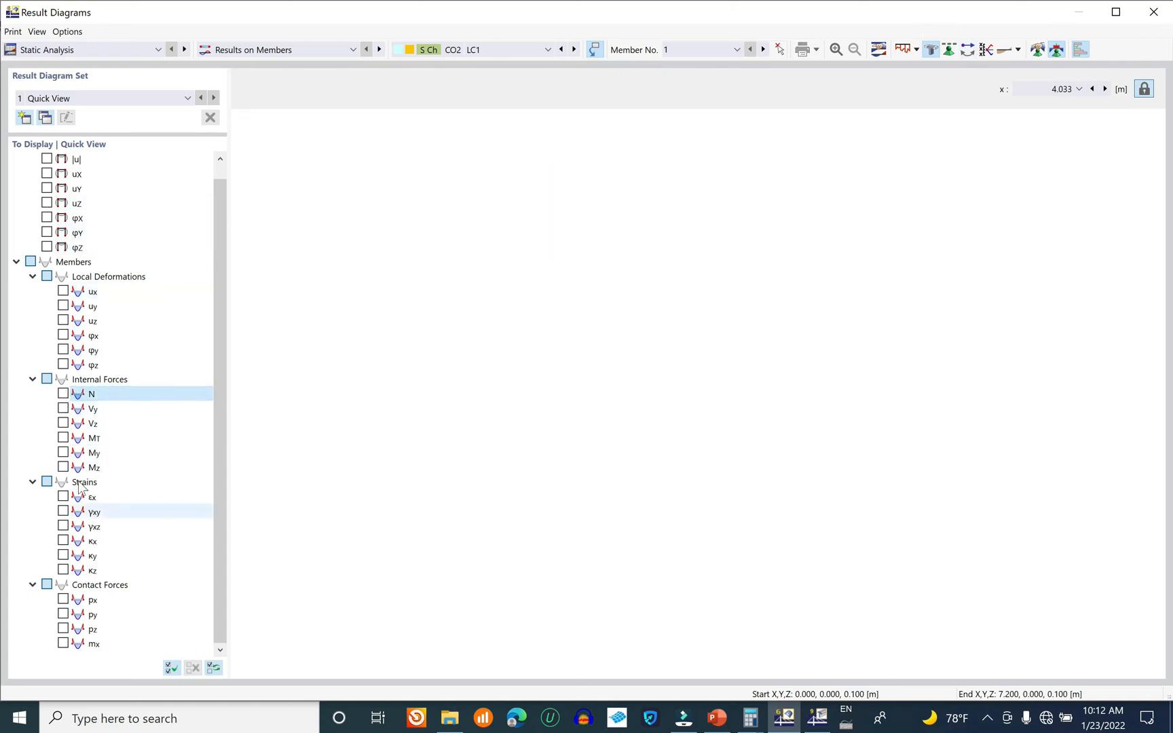
left_click(64, 394)
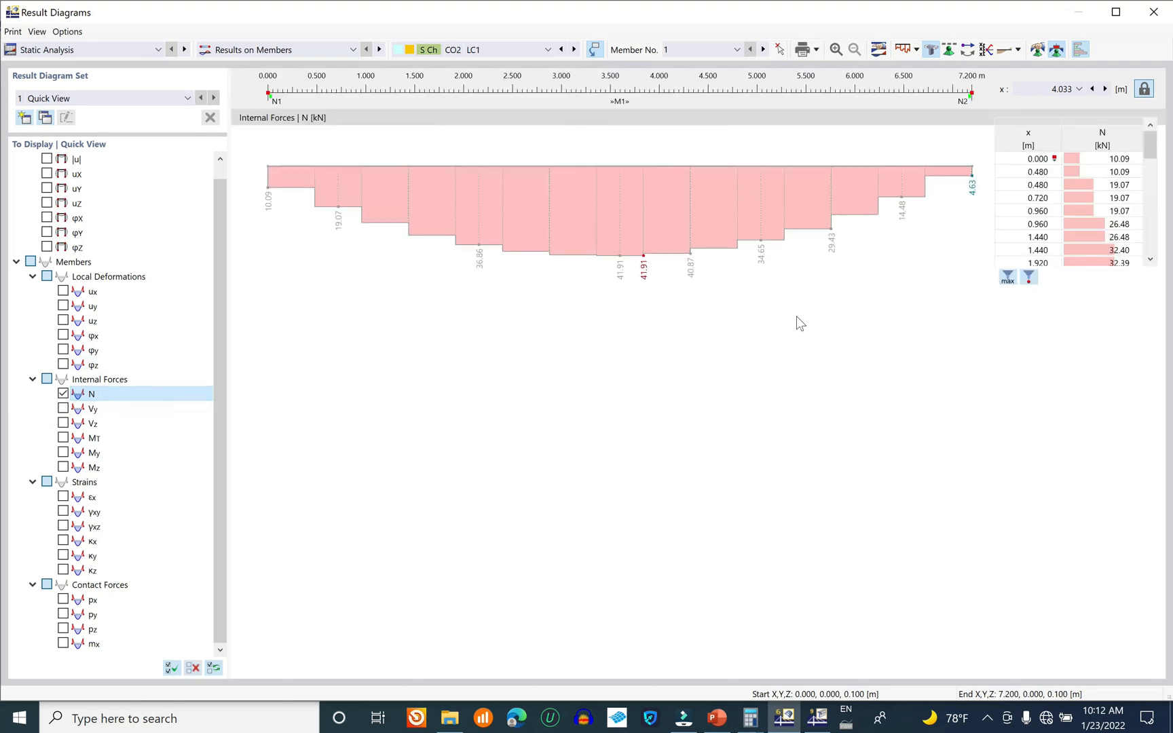
left_click(1018, 50)
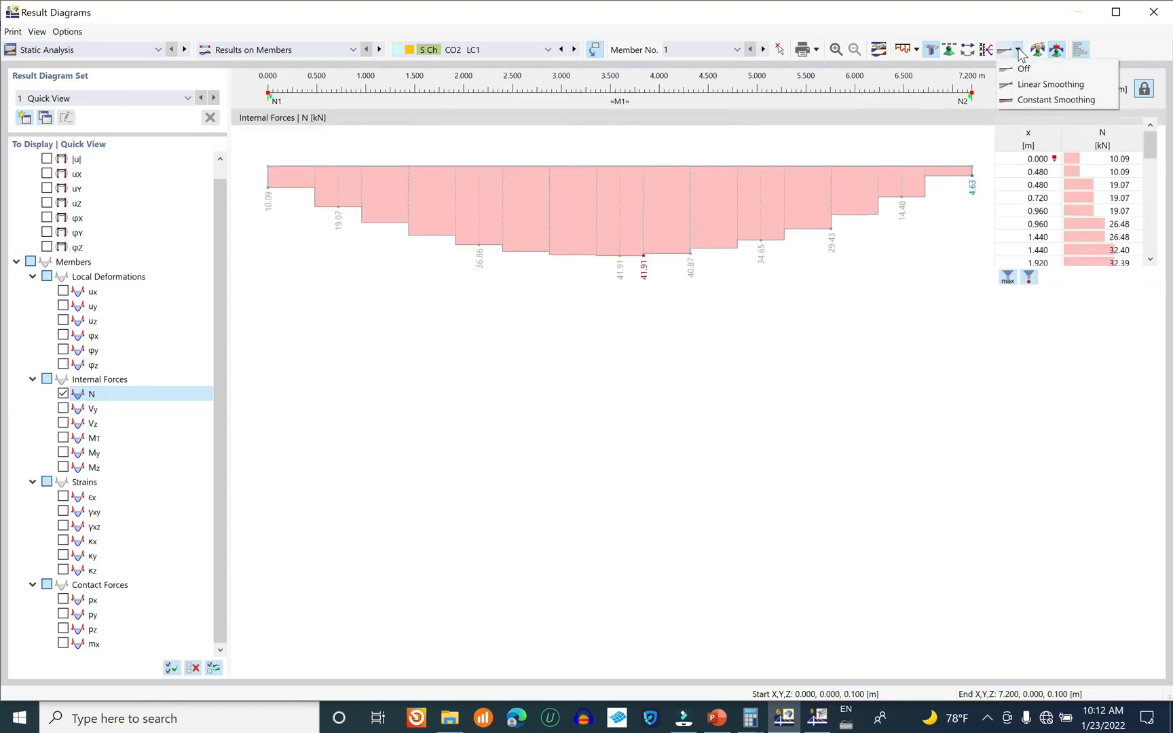
left_click(1051, 85)
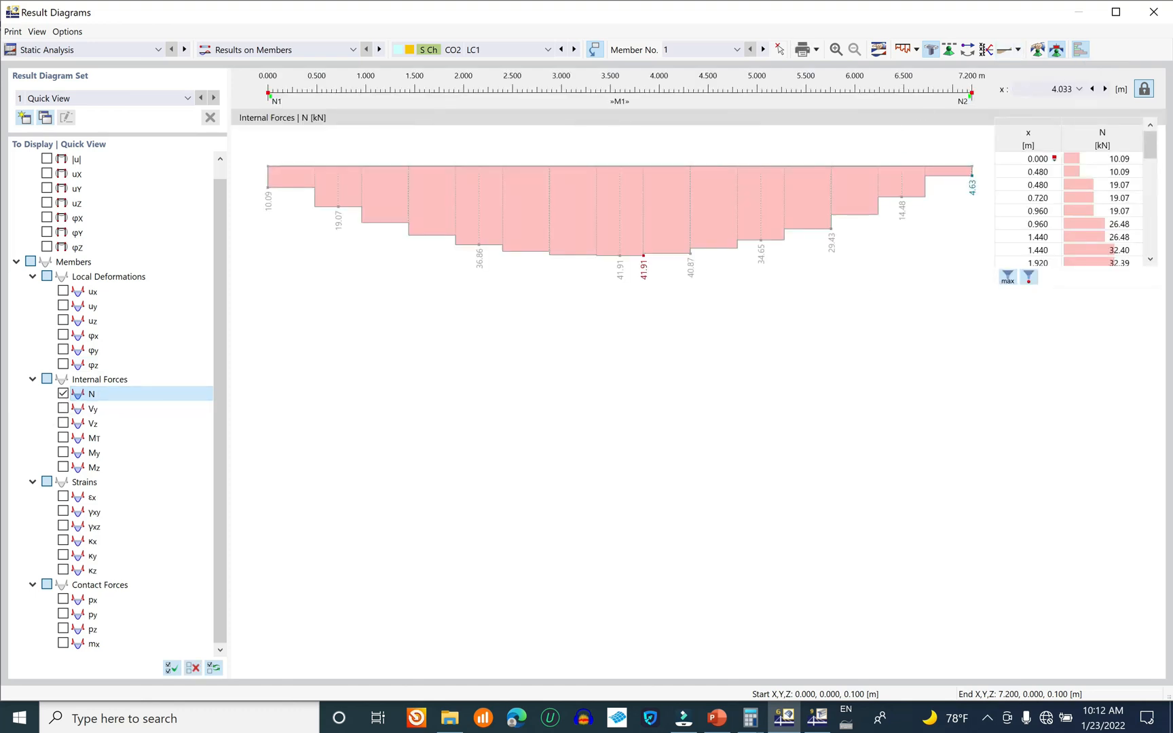
- Display the averaged value over member 1's N diagram and restore the unsmoothed result diagram
left_click(1019, 50)
left_click(1025, 101)
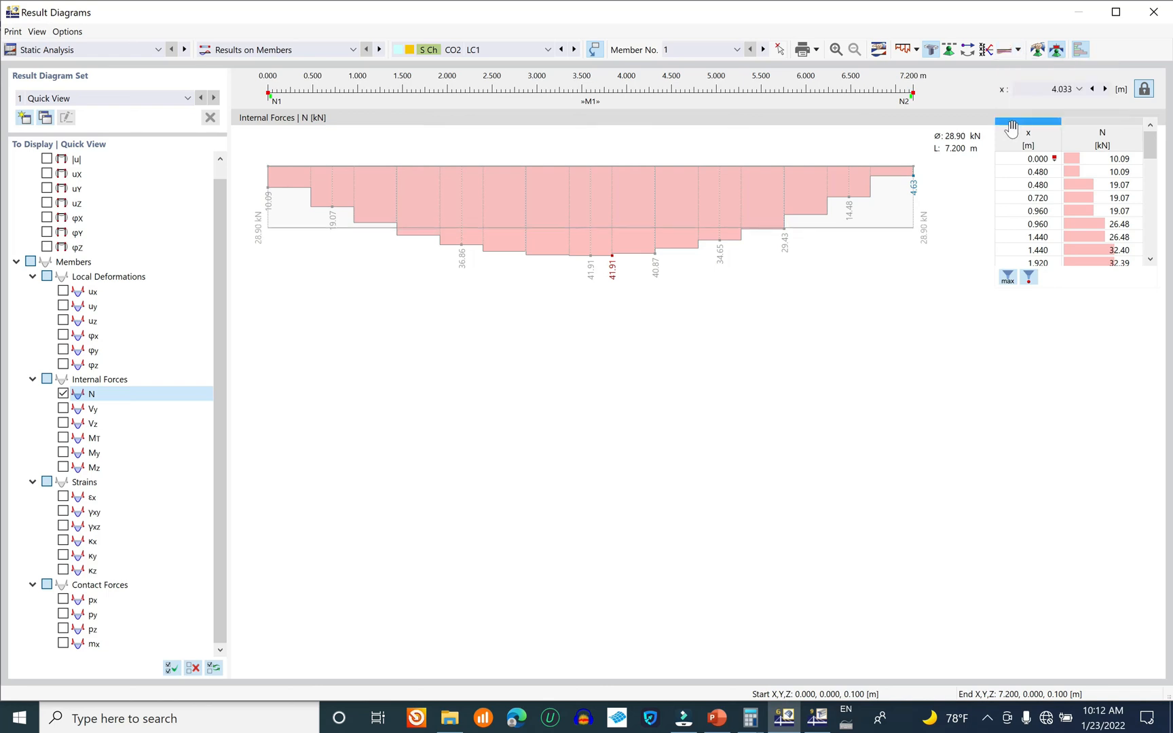
left_click(1017, 50)
left_click(1017, 67)
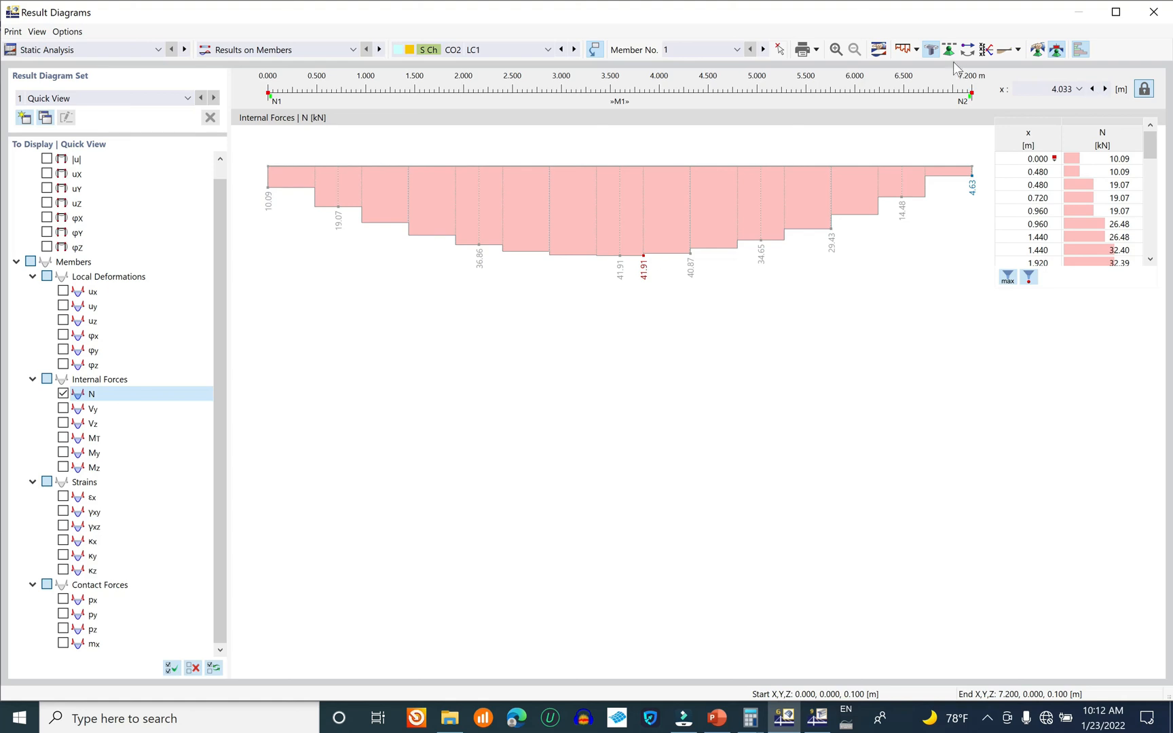
left_click(325, 49)
left_click(321, 74)
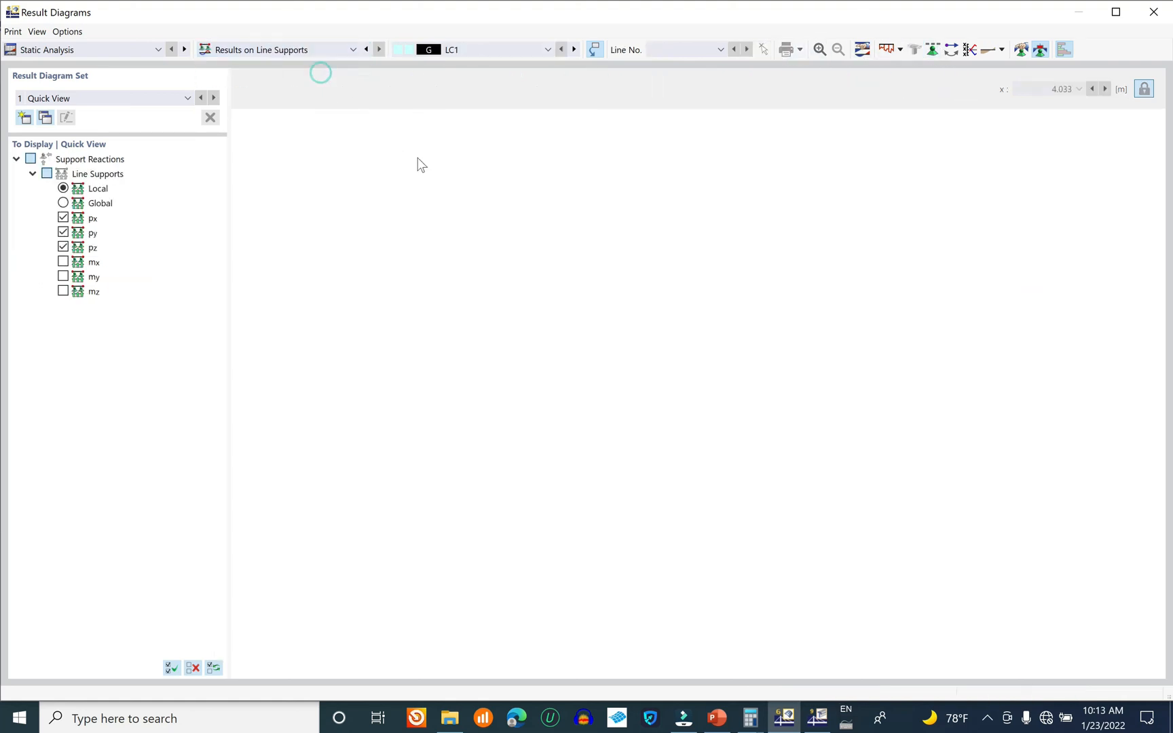
left_click(286, 52)
left_click(288, 62)
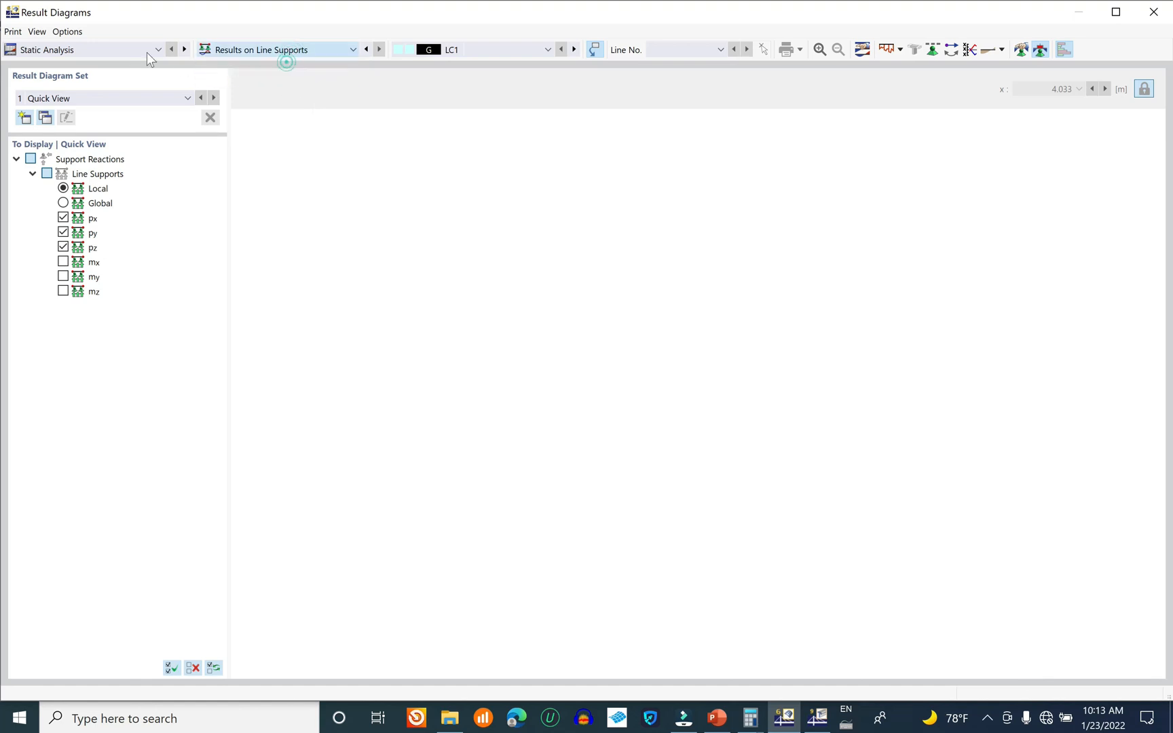
- Switch member 1's result diagrams to the Steel Design ratios and move the diagram window partly off the model view
left_click(109, 49)
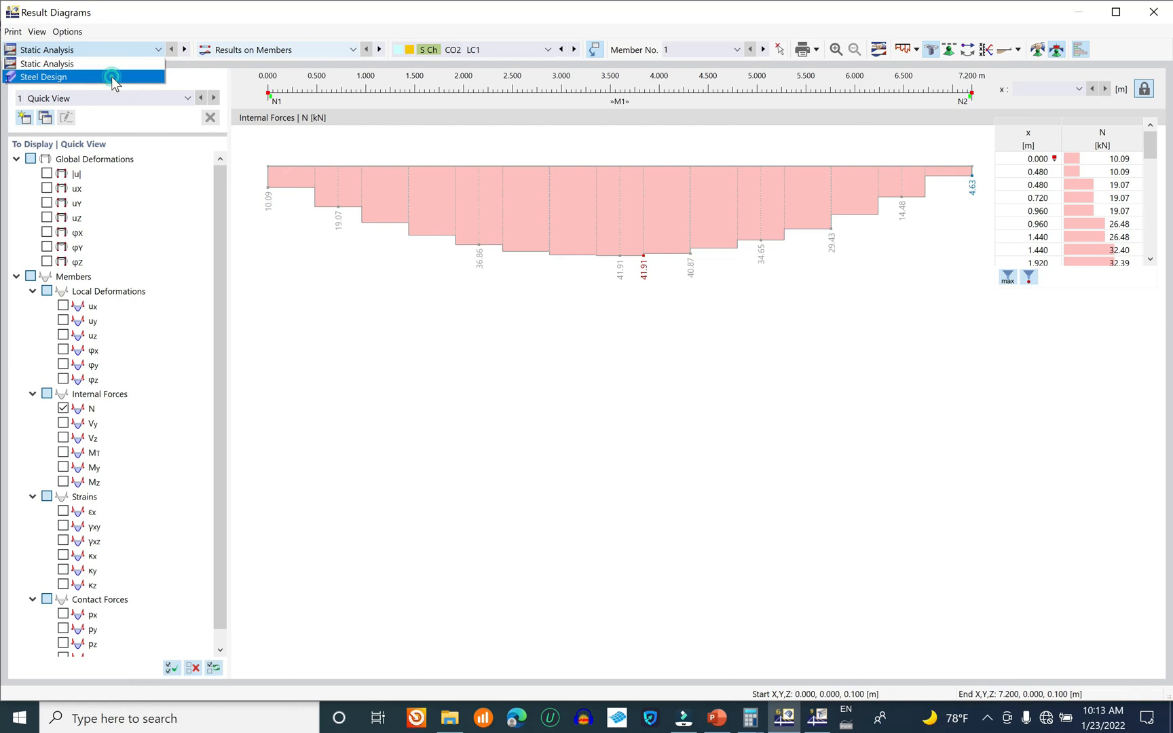
left_click(111, 76)
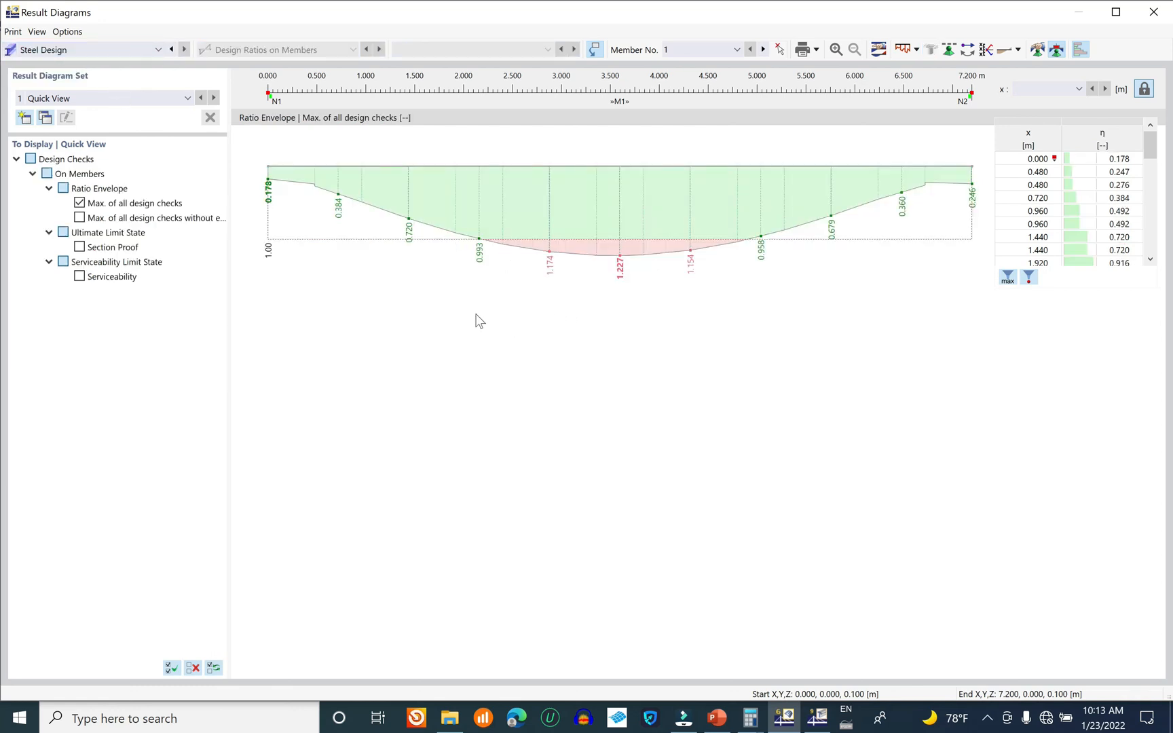
left_click_drag(503, 8, 409, 462)
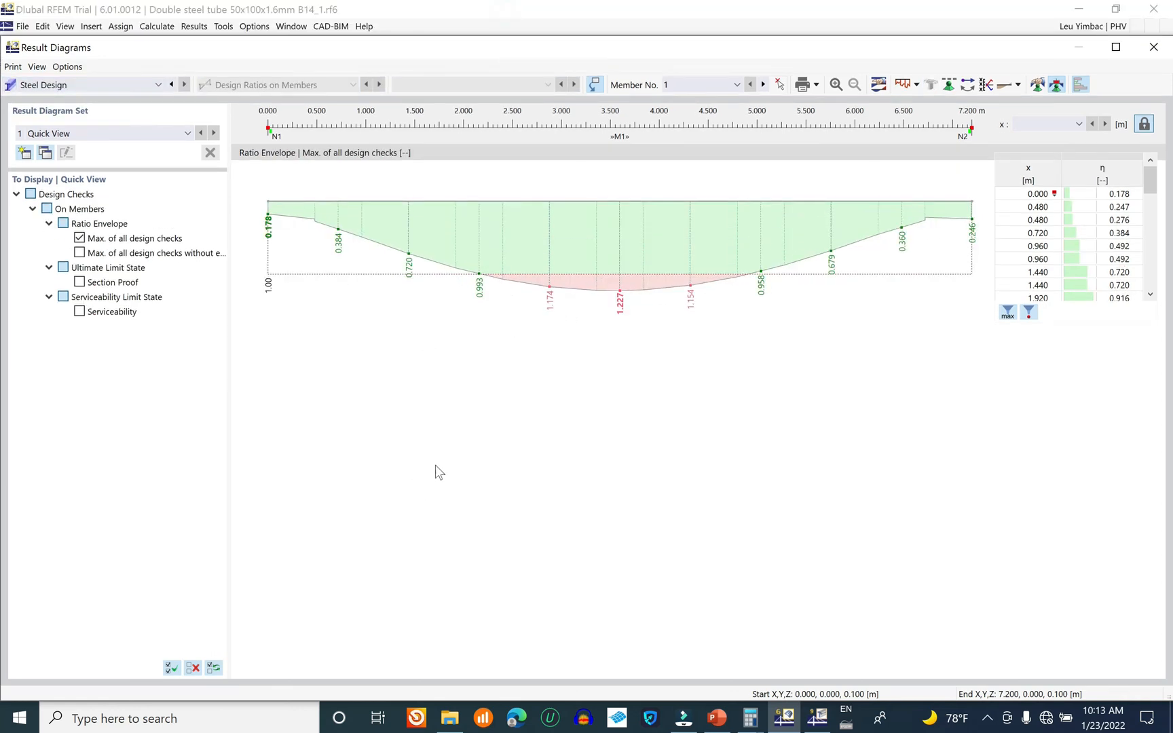
left_click_drag(665, 54, 748, 181)
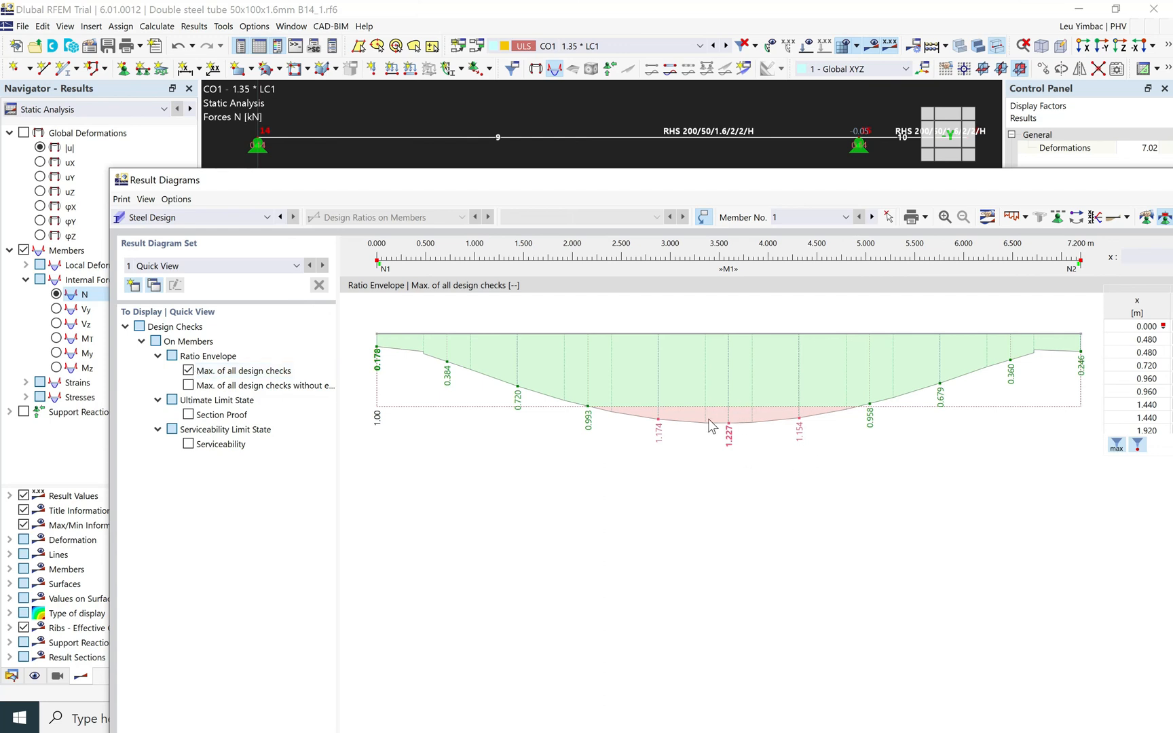
- Replace member 1's ratio envelope diagram with the Section Proof check, followed by the Serviceability check alone
left_click(189, 371)
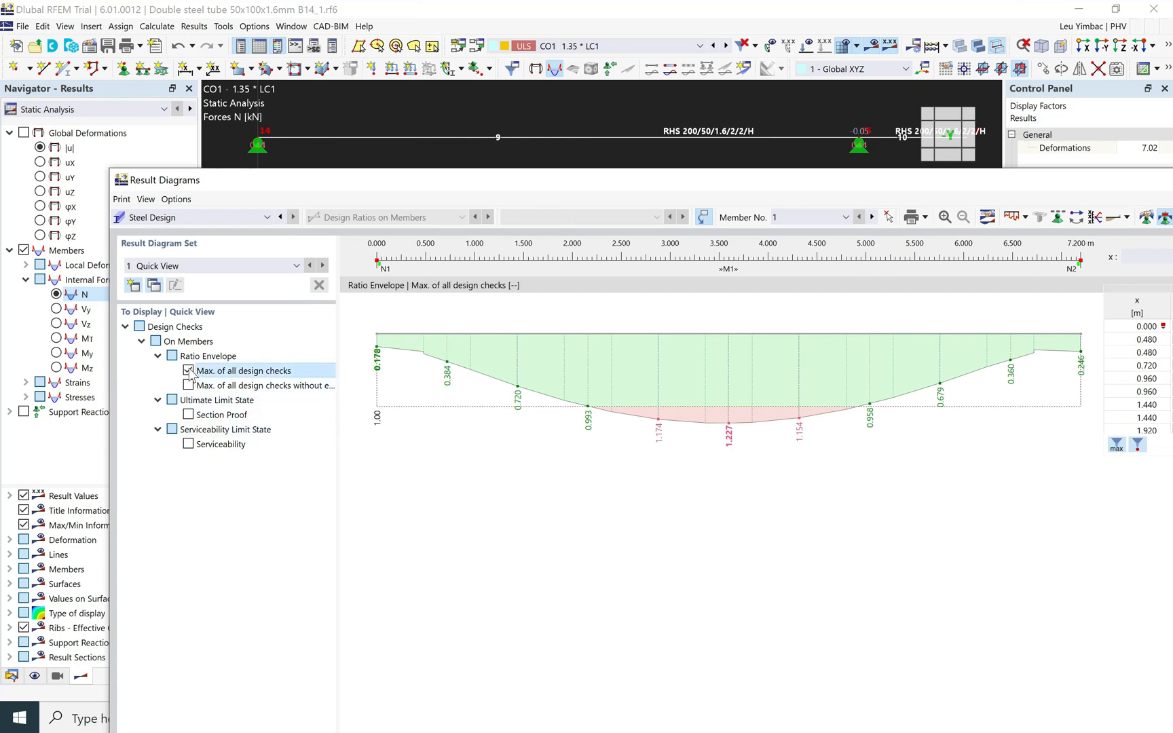
left_click(188, 415)
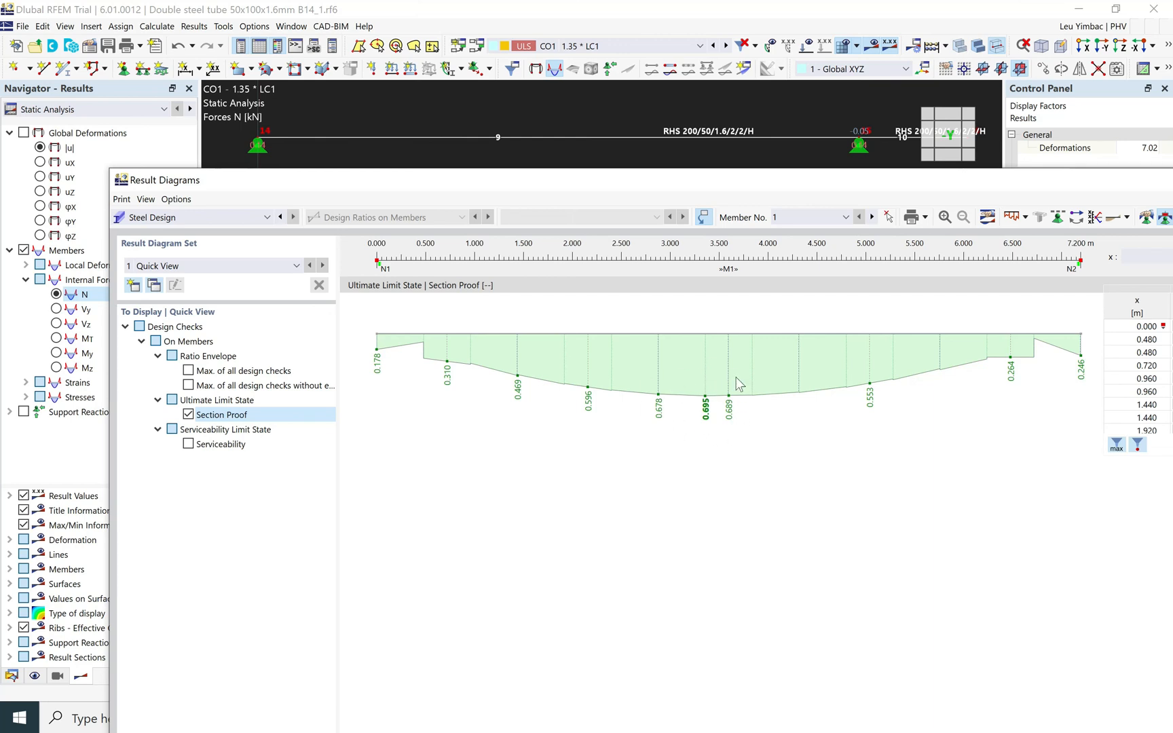
left_click(188, 414)
left_click(188, 444)
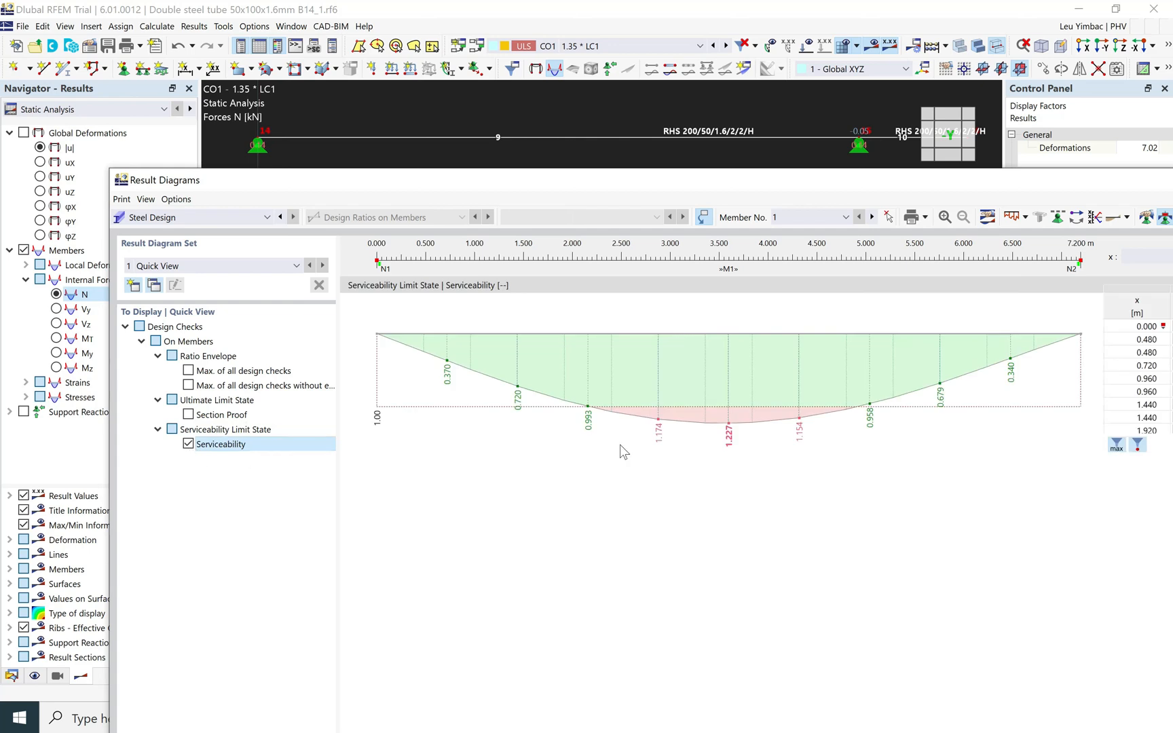
- Switch member 1's diagram from Serviceability back to Section Proof and close the Result Diagrams window
left_click_drag(665, 190, 586, 78)
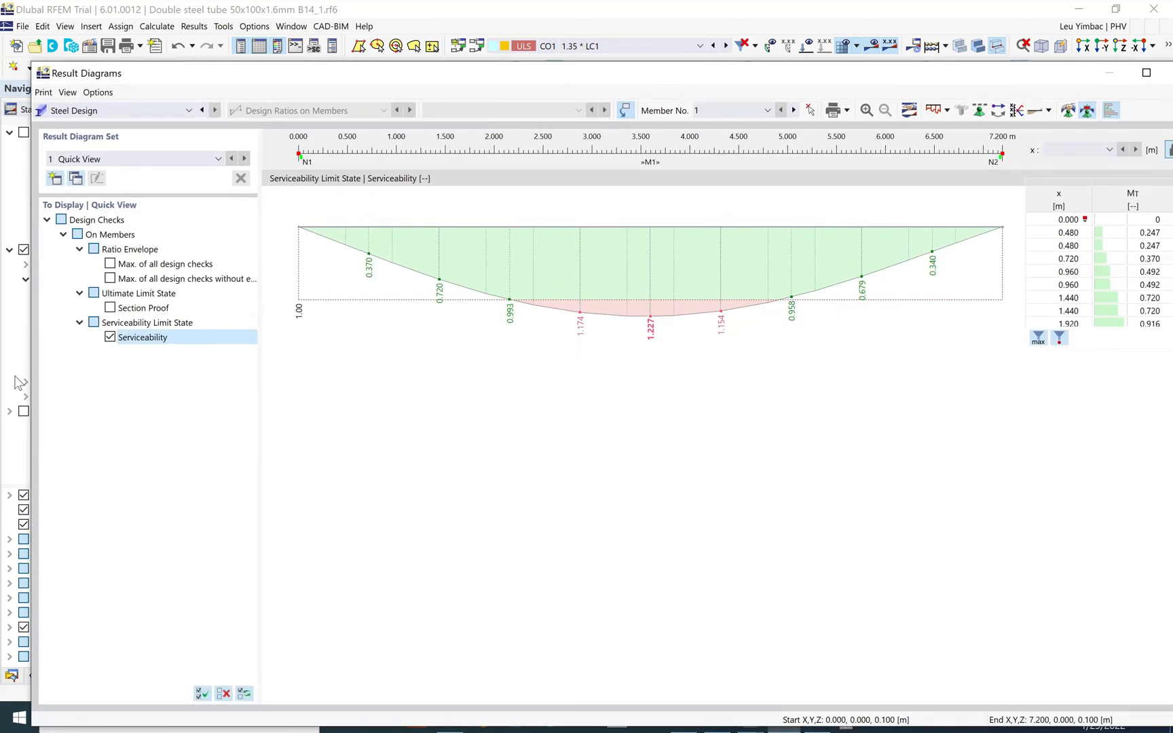
left_click(110, 338)
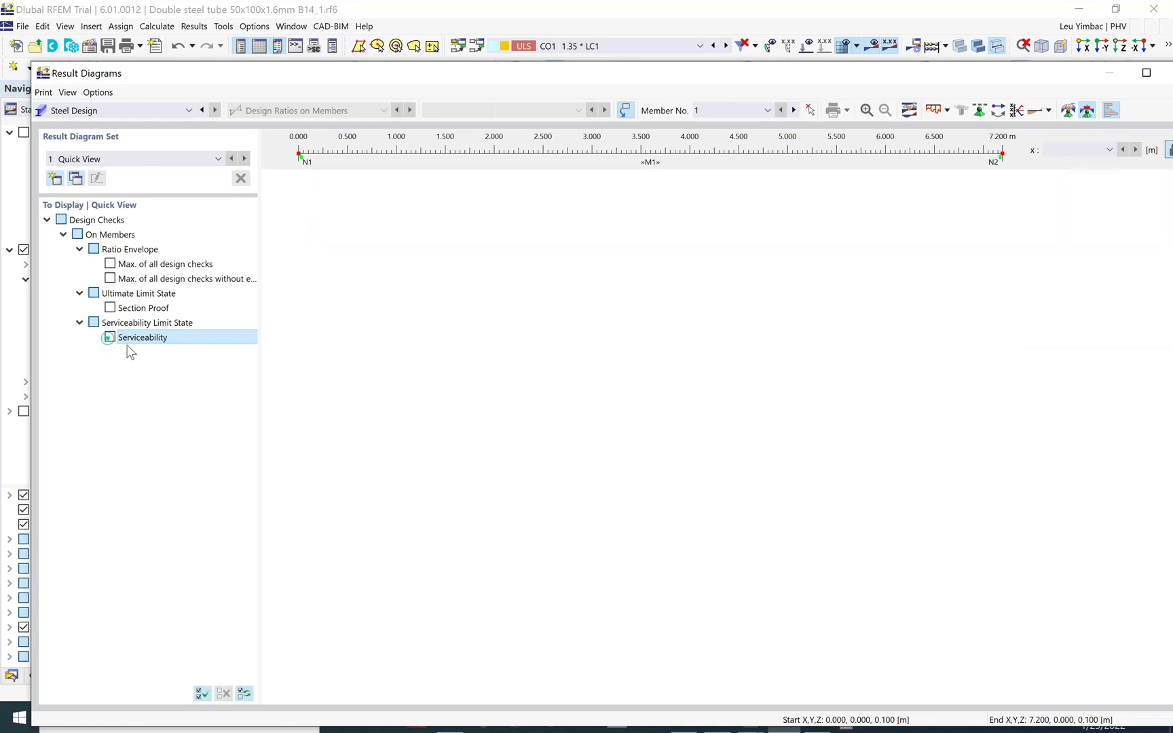
left_click(110, 309)
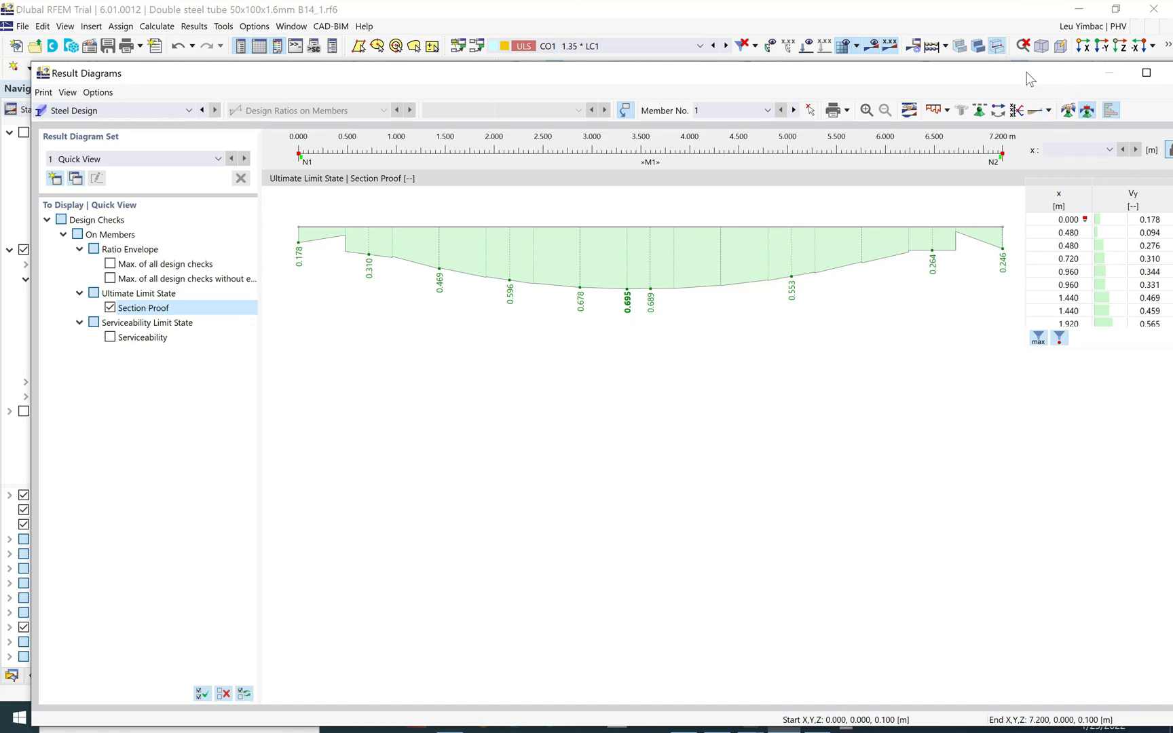
left_click_drag(1026, 75, 699, 76)
left_click(857, 76)
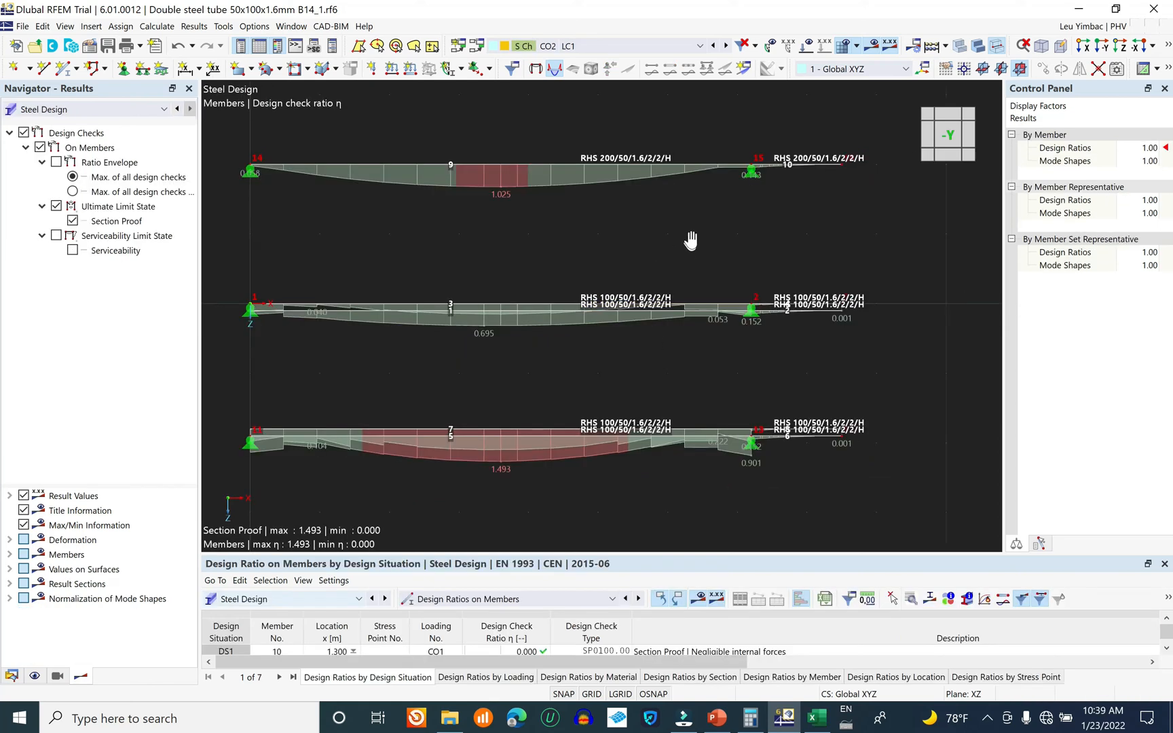
- Examine the Section Proof design ratios along the single-tube beam and the two double-tube beams in the model
scroll(569, 331, "up", 1)
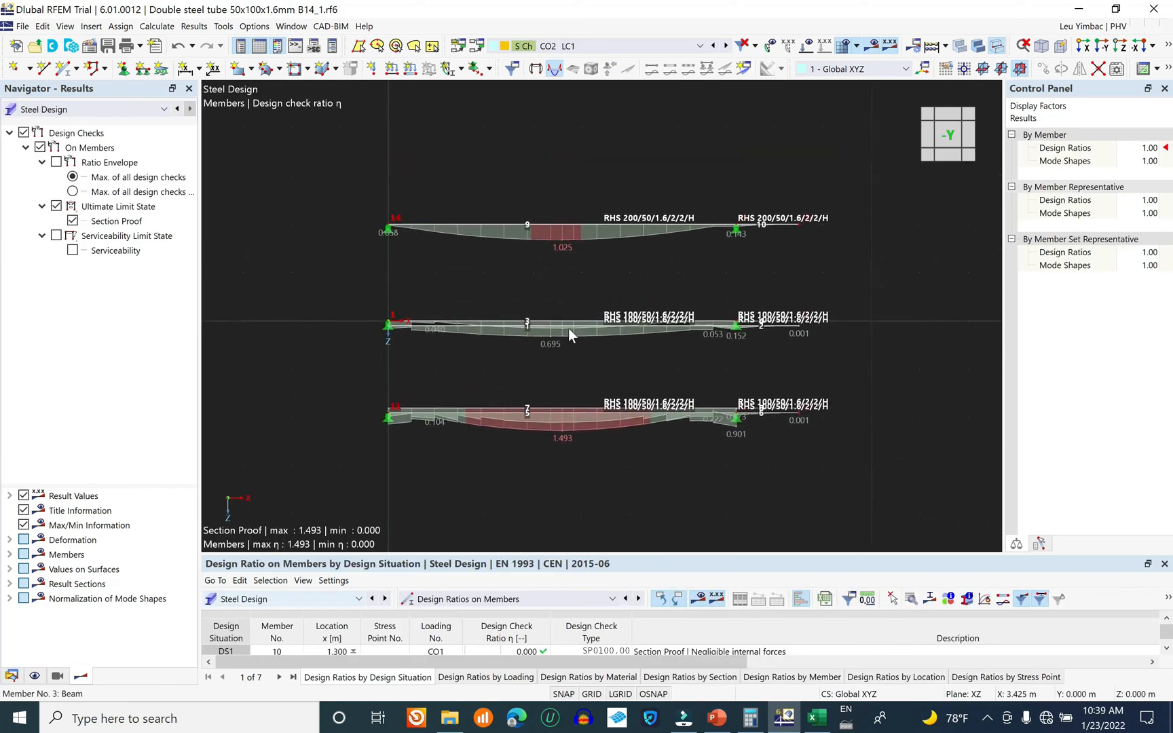
scroll(633, 340, "up", 1)
scroll(632, 334, "up", 2)
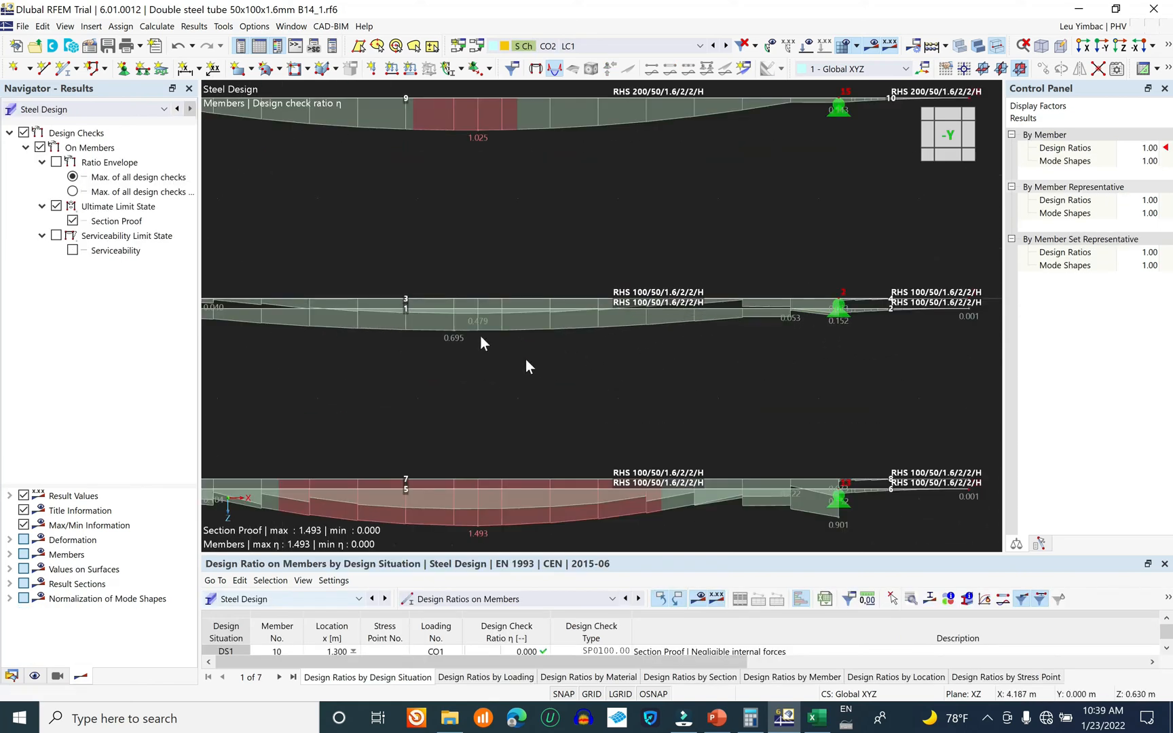
scroll(507, 330, "down", 3)
scroll(393, 316, "up", 3)
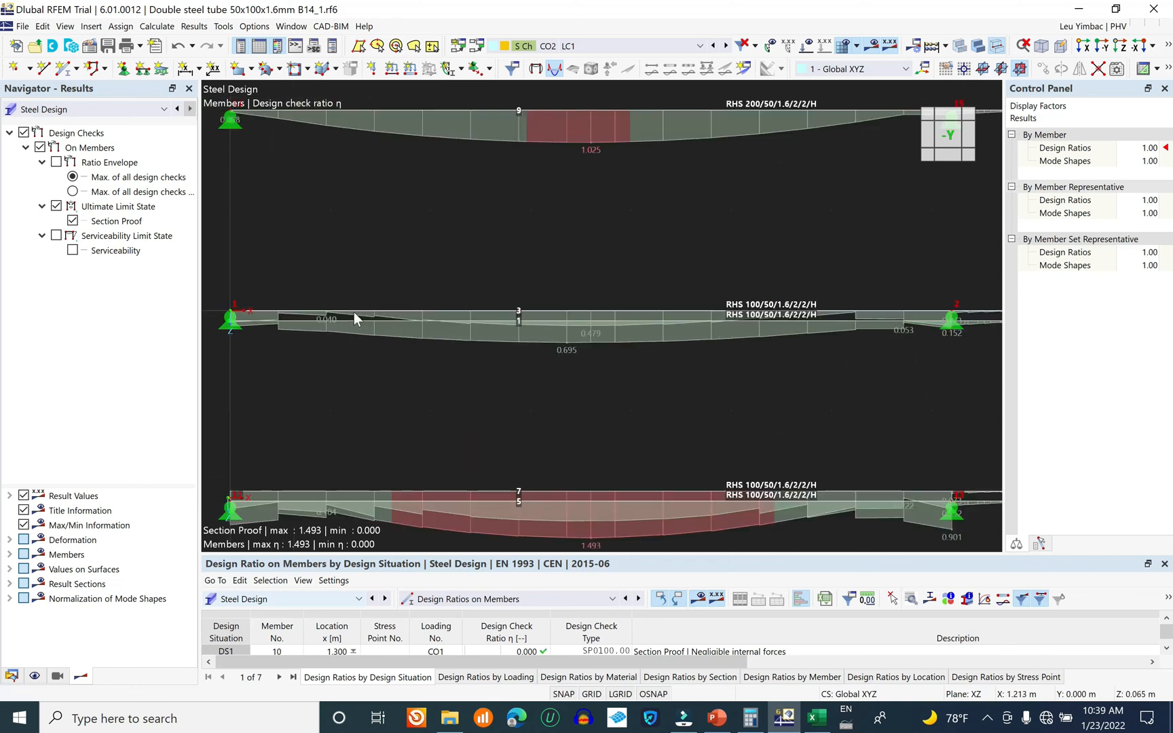
scroll(372, 311, "down", 2)
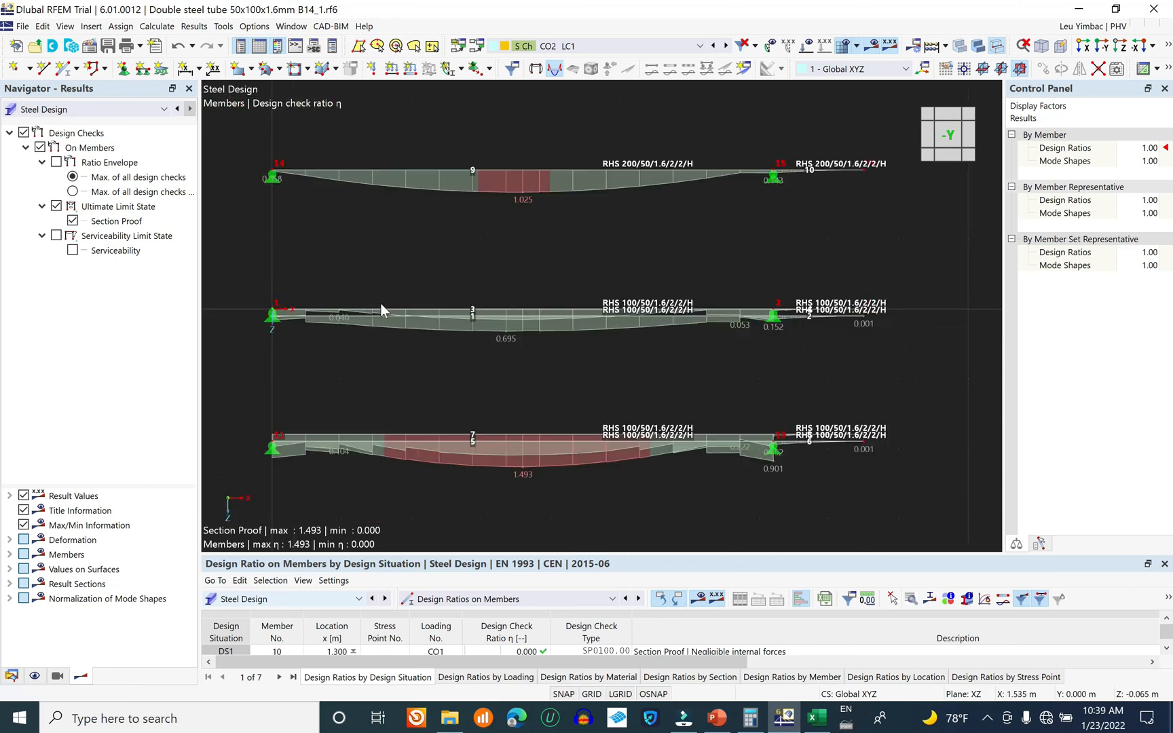
scroll(522, 362, "up", 2)
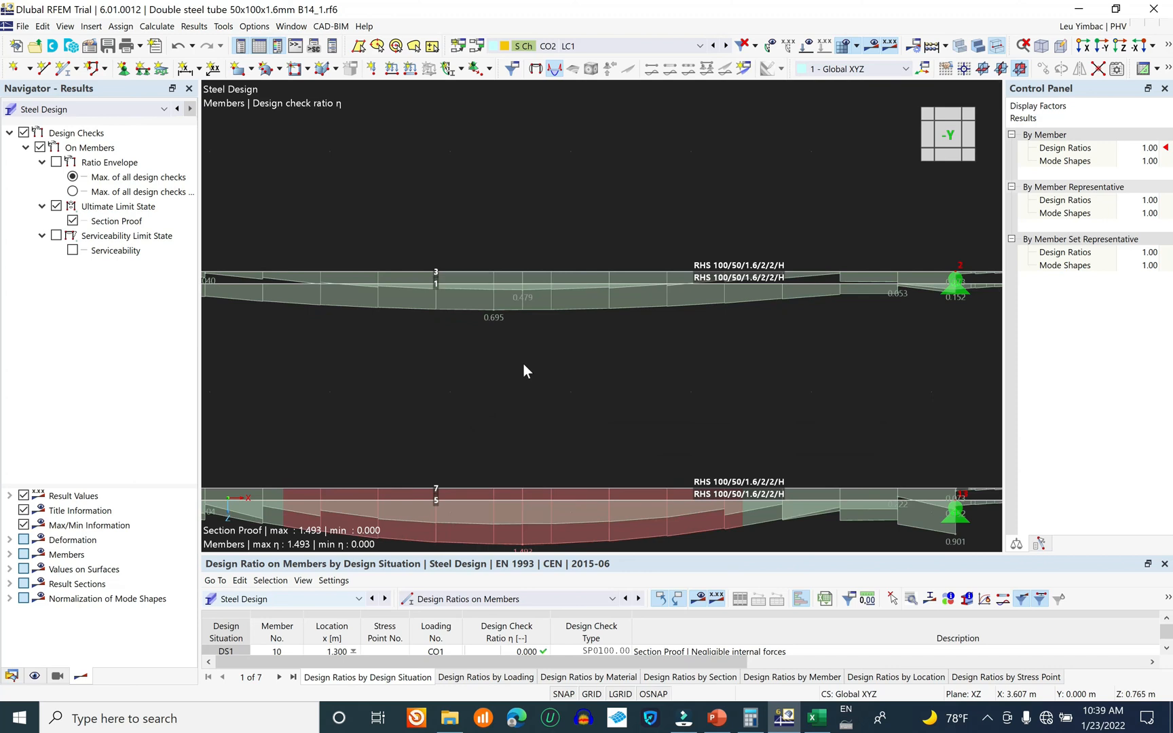
scroll(522, 366, "down", 3)
scroll(534, 414, "up", 4)
scroll(535, 427, "down", 3)
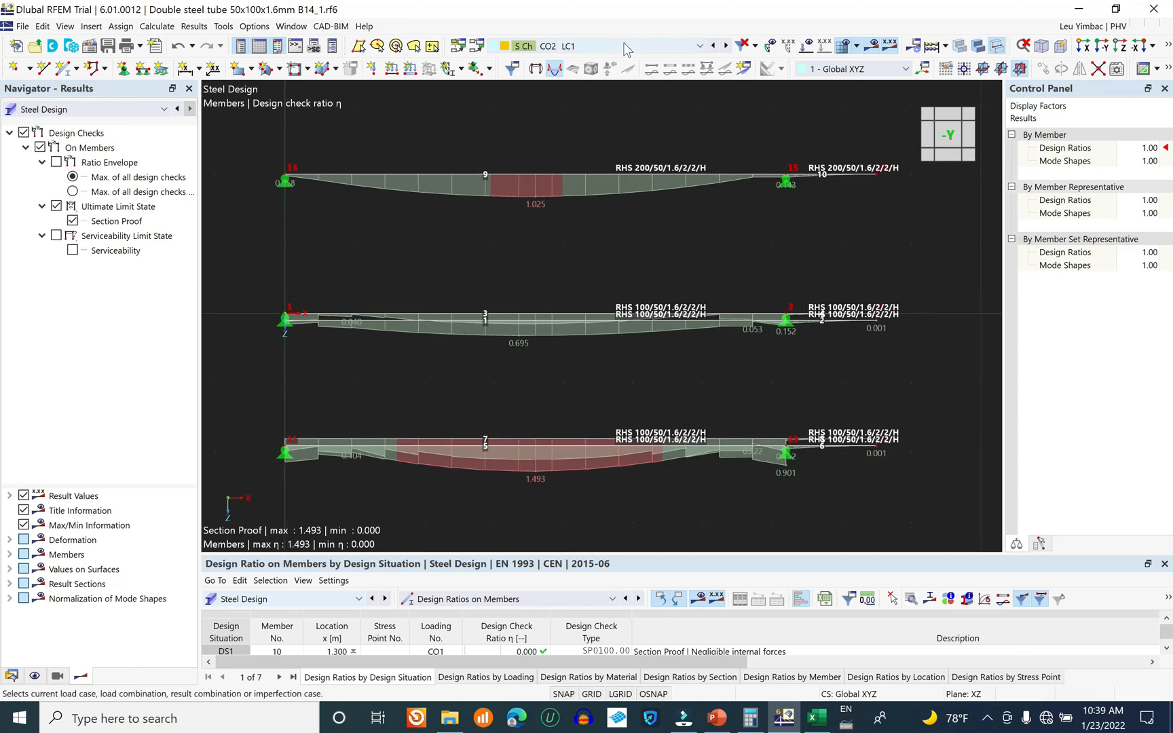
- Change the active load combination to the ULS combination CO1, 1.35 * LC1
left_click(611, 45)
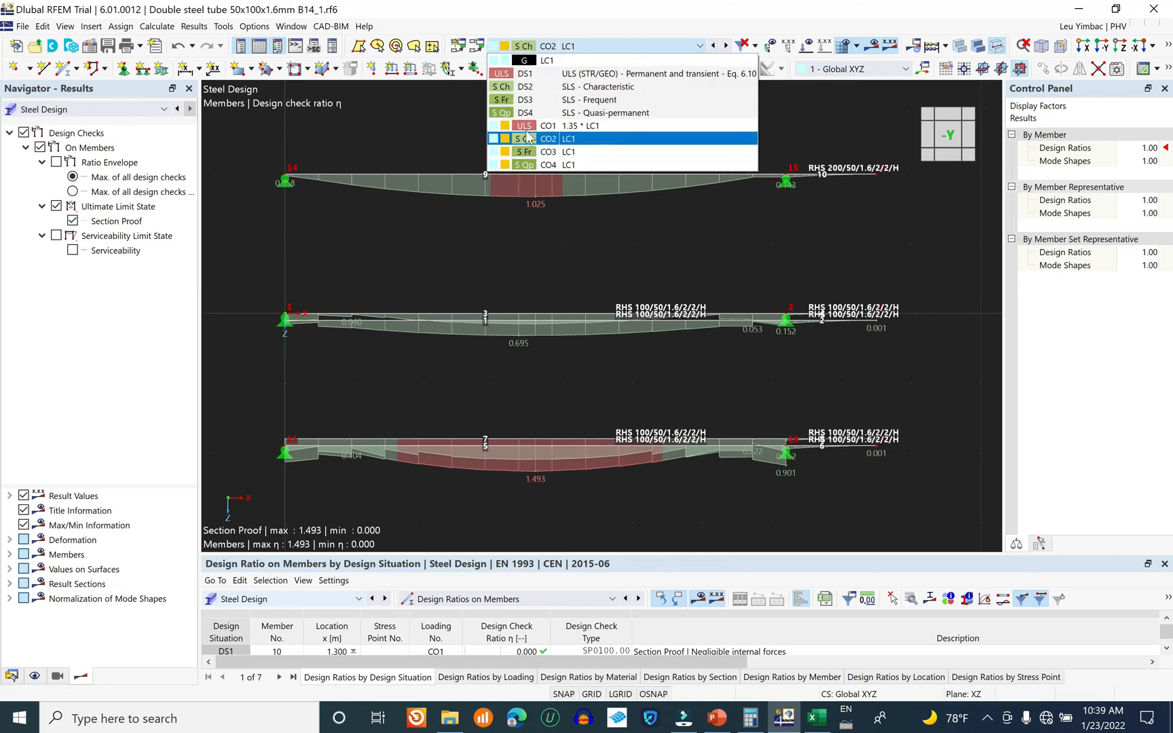
left_click(427, 104)
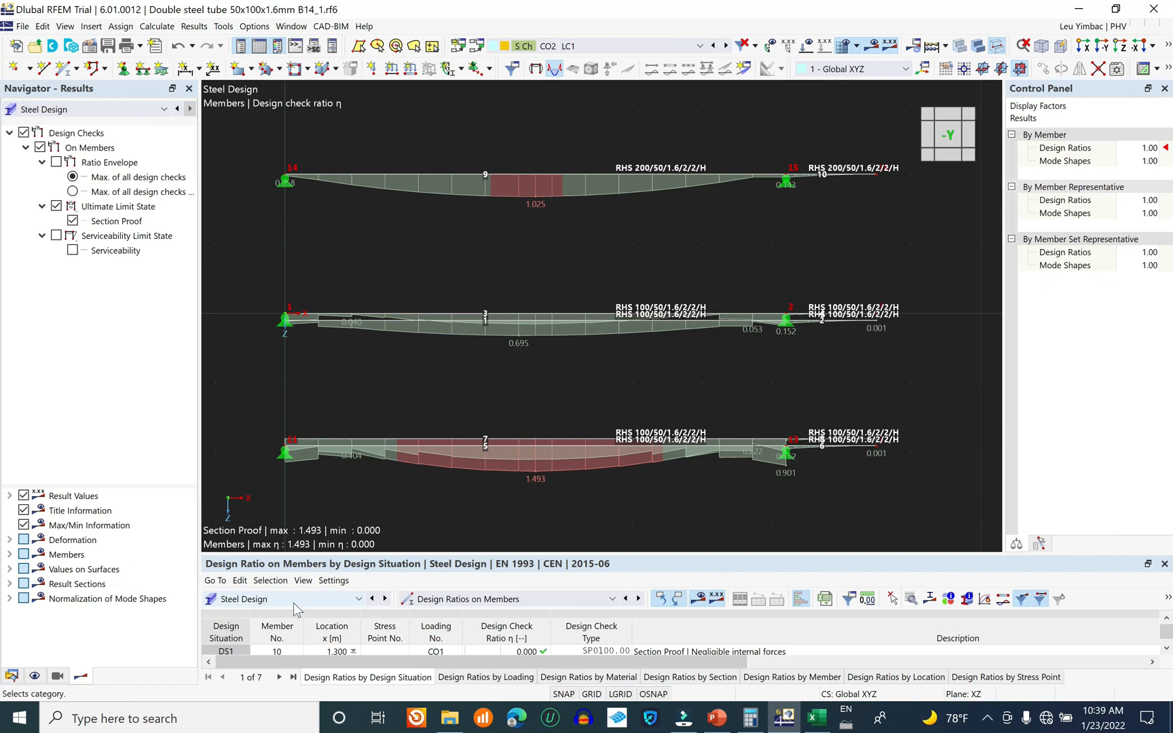
left_click(318, 599)
left_click(251, 704)
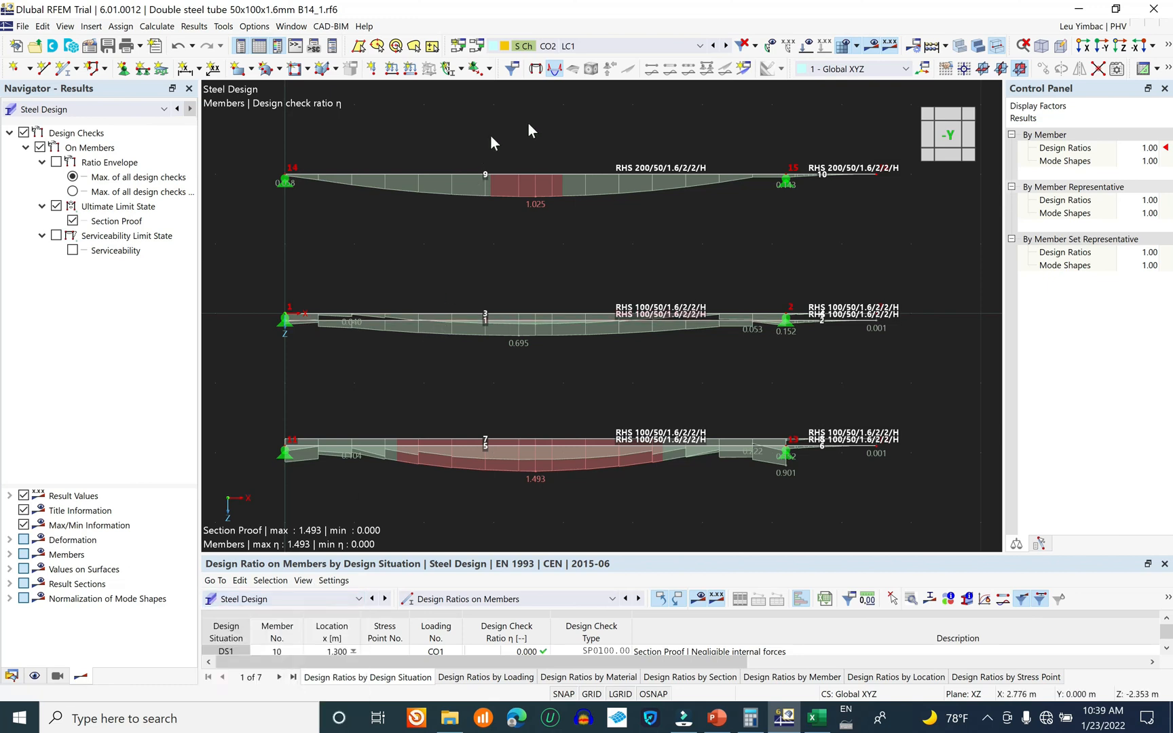
left_click(628, 49)
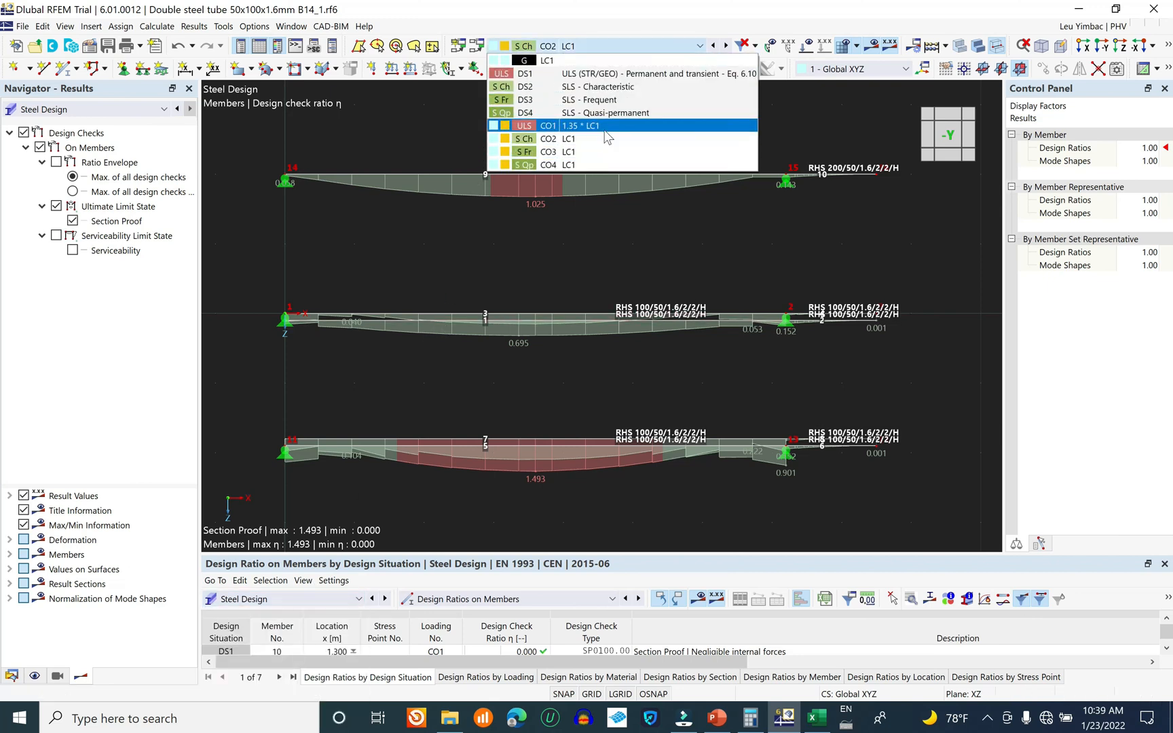
left_click(605, 267)
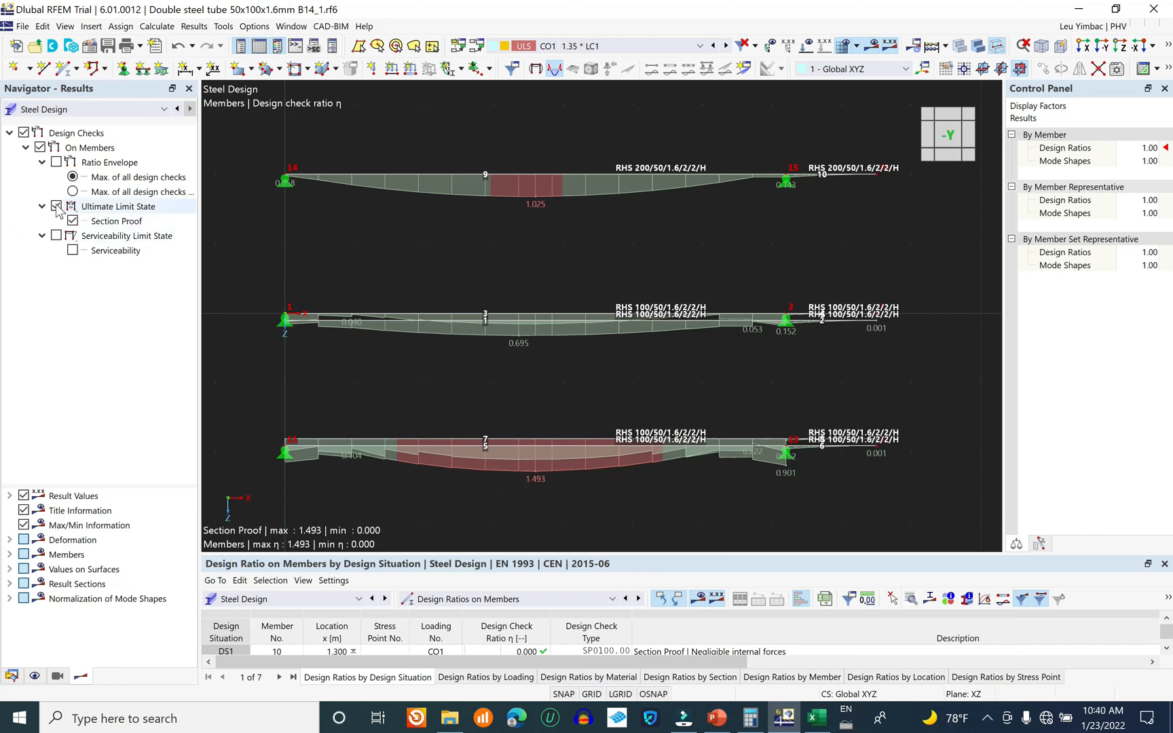
- Hide the Section Proof ratios and display the Serviceability design ratios on all three beams
left_click(72, 221)
left_click(72, 221)
left_click(73, 222)
left_click(72, 251)
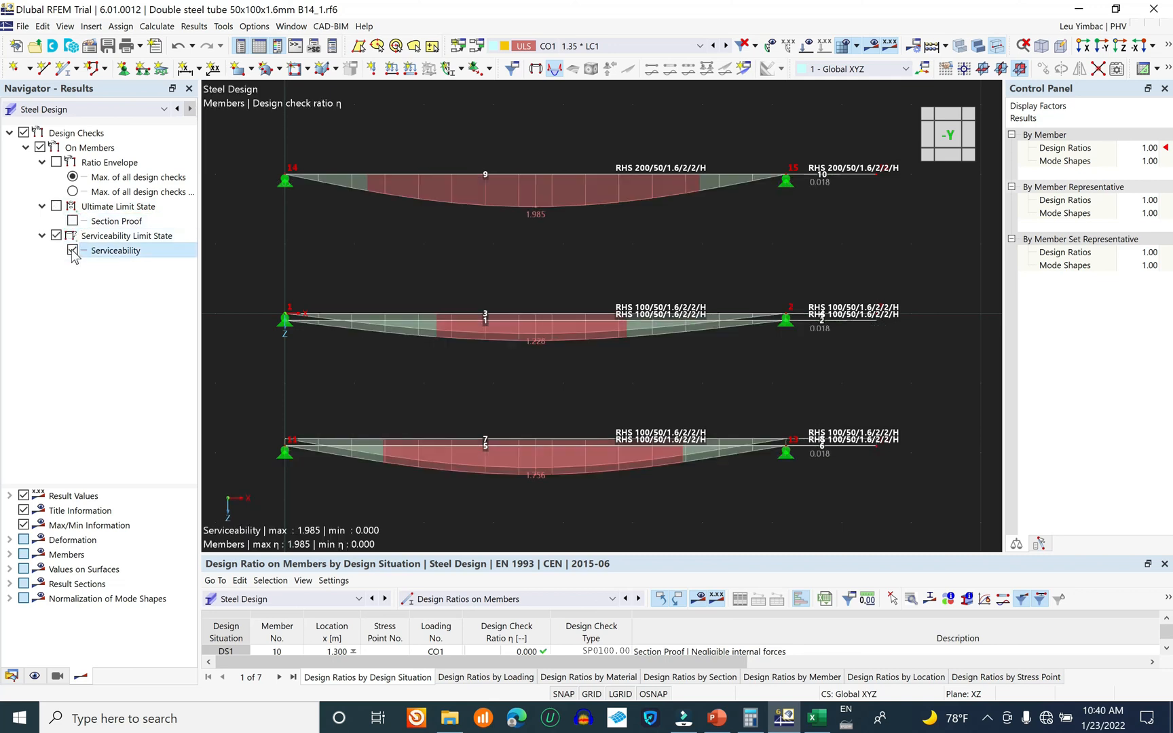
- Turn off the Serviceability ratios and display the Section Proof ratios on the beams again
left_click(72, 251)
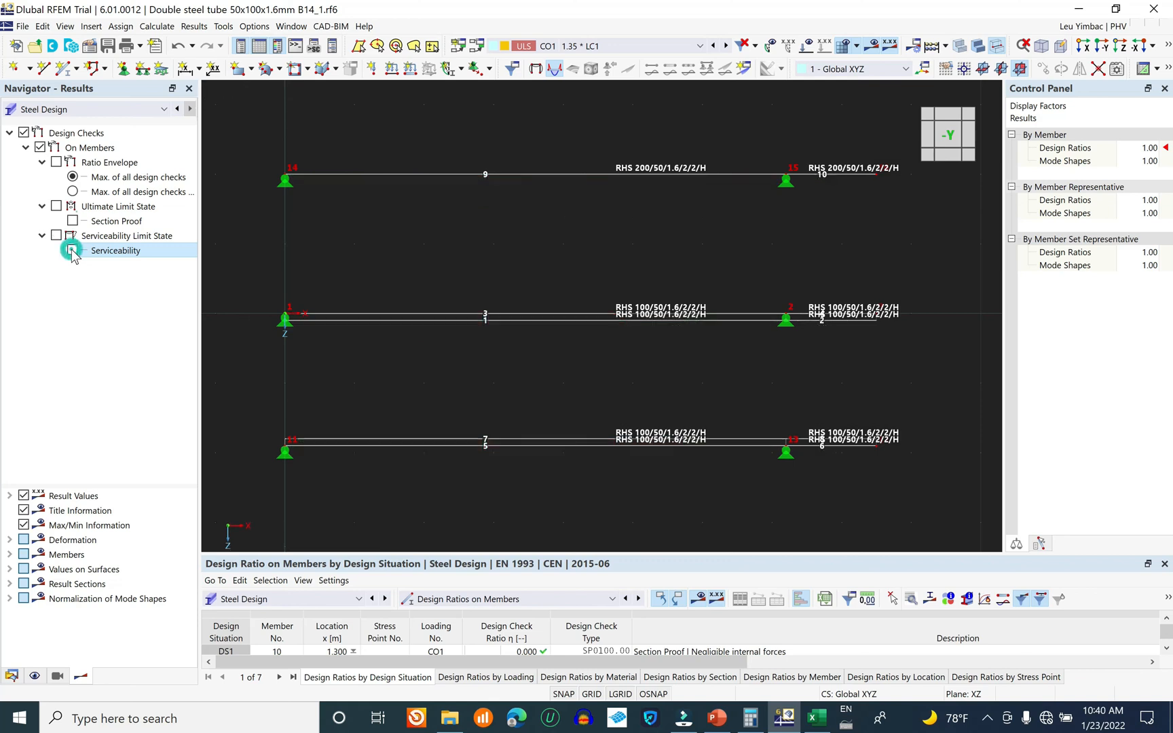
left_click(72, 251)
left_click(73, 250)
left_click(72, 220)
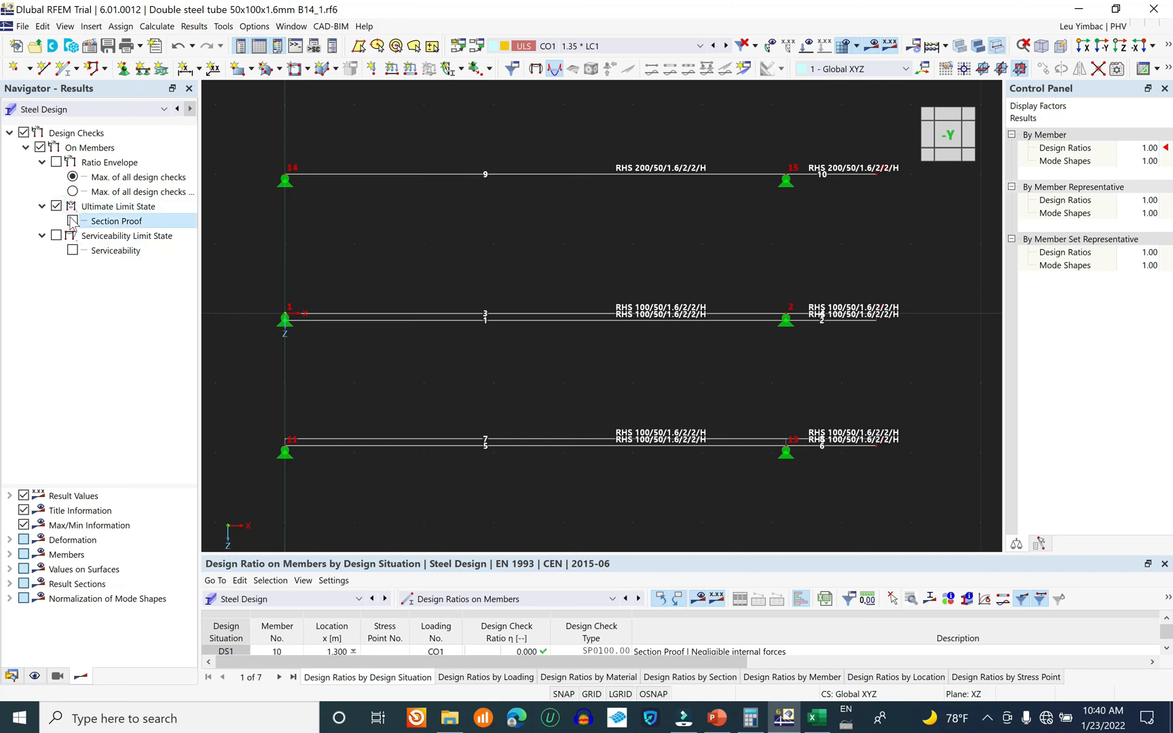
- Examine the Section Proof ratios of the middle double-tube beam against those of the beams above and below it
scroll(577, 314, "up", 2)
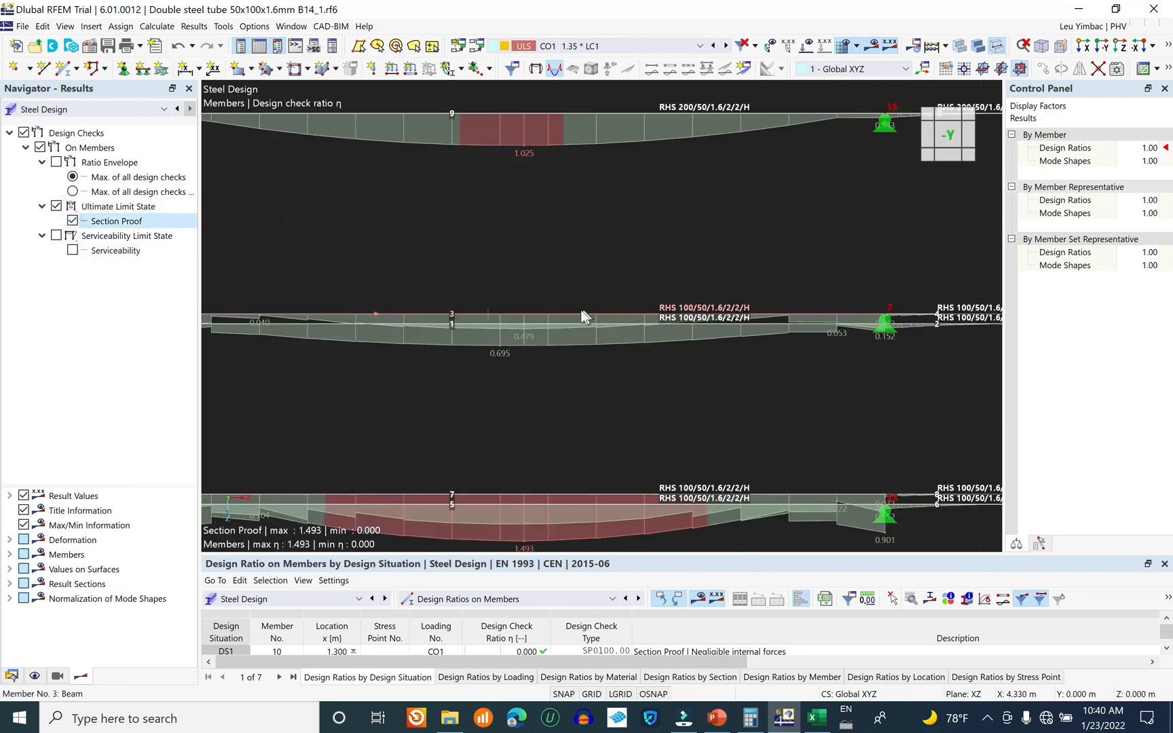
scroll(578, 325, "down", 3)
scroll(669, 345, "up", 3)
scroll(706, 322, "down", 2)
scroll(572, 305, "up", 2)
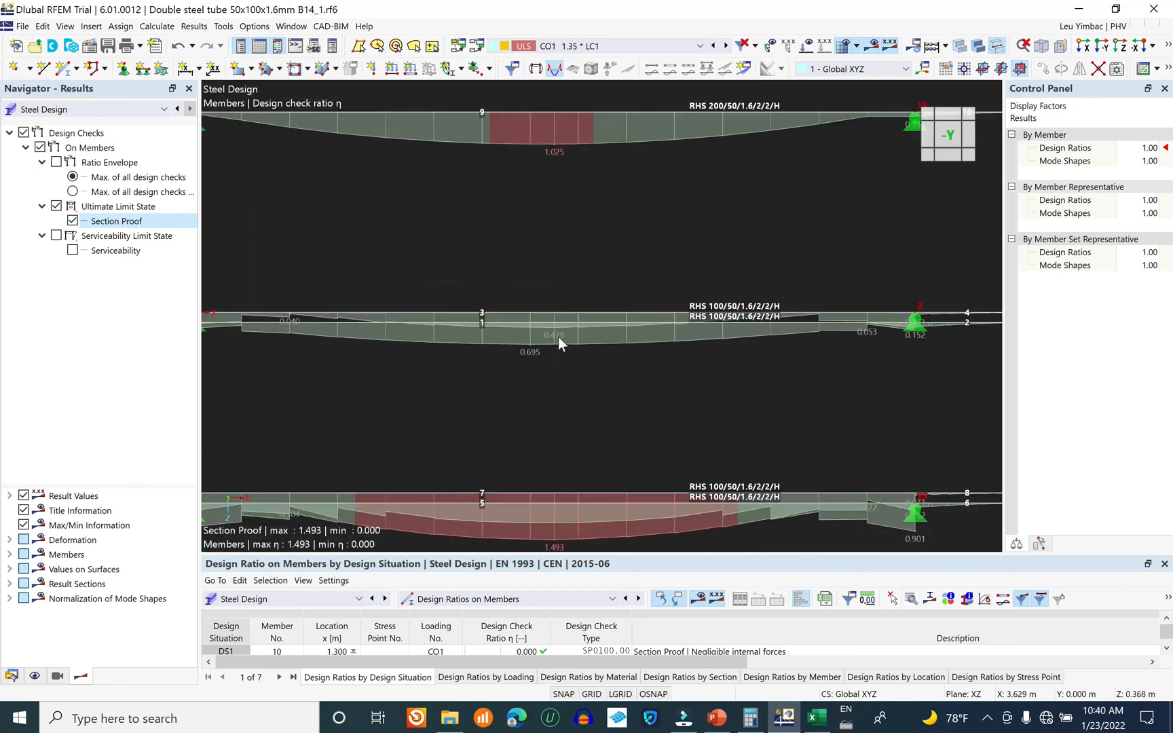
scroll(626, 308, "down", 3)
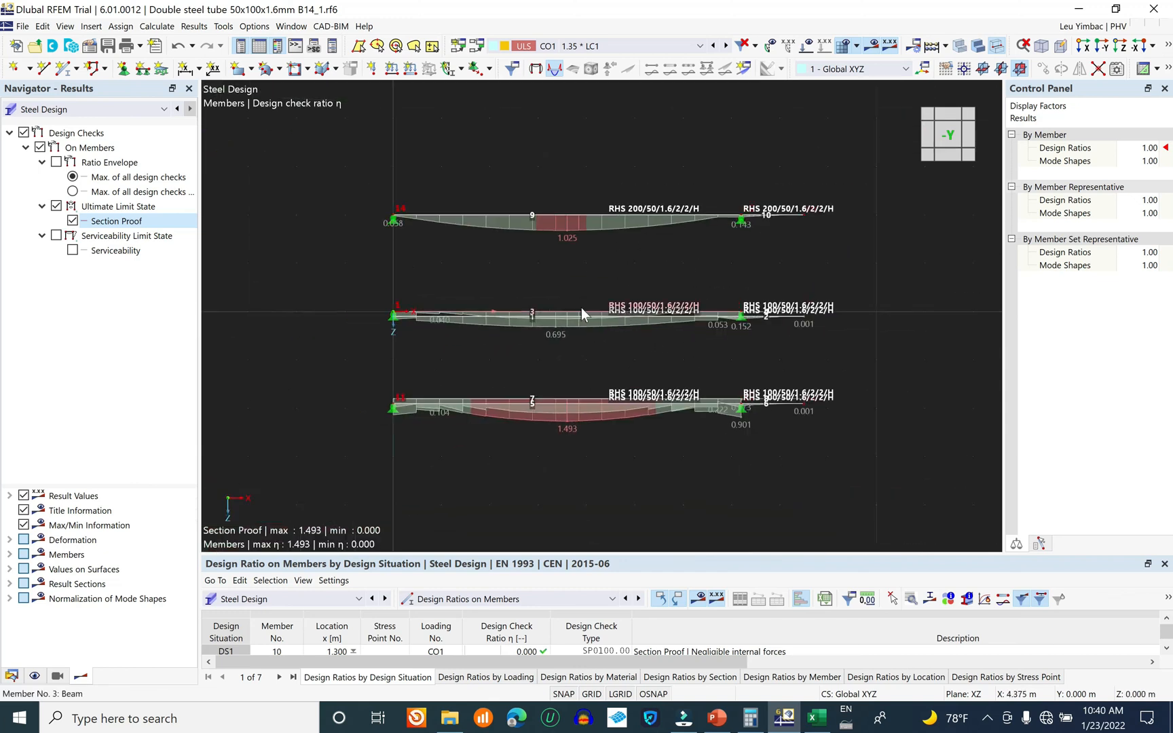
scroll(581, 308, "up", 2)
- Enlarge the results table and switch it from Design Ratios on Members to the Steel Design Overview
left_click_drag(566, 319, 634, 392)
left_click_drag(651, 242, 565, 114)
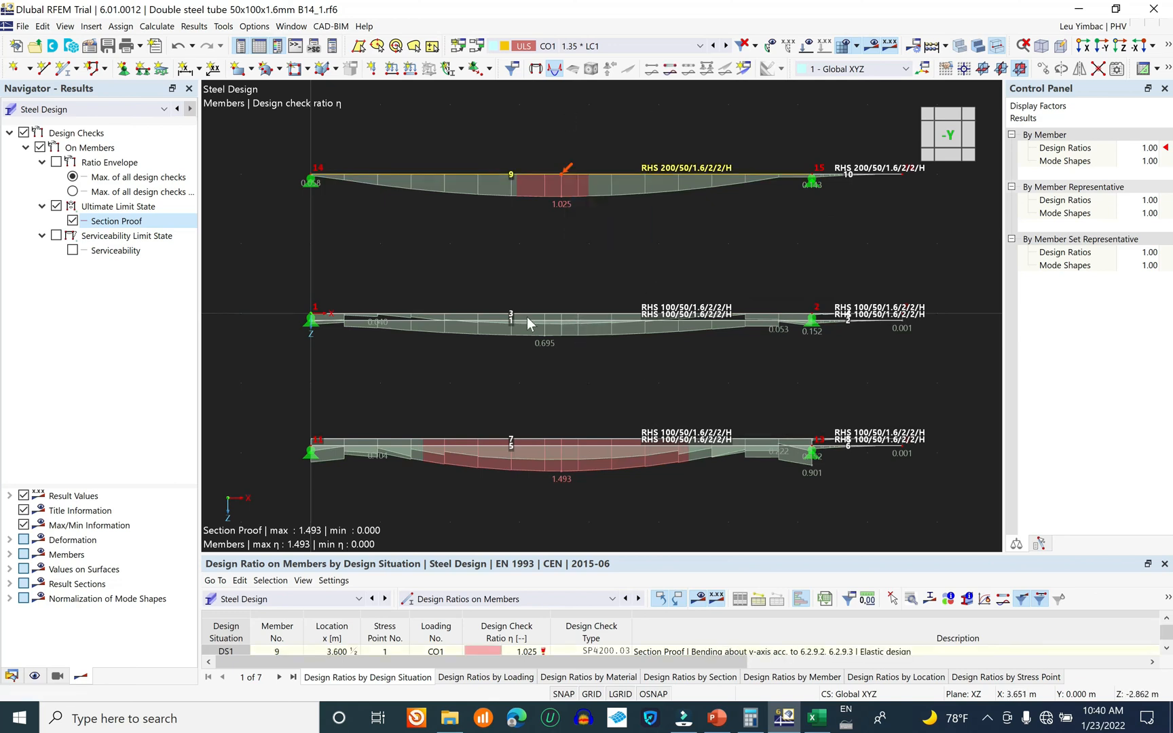
left_click_drag(923, 554, 934, 472)
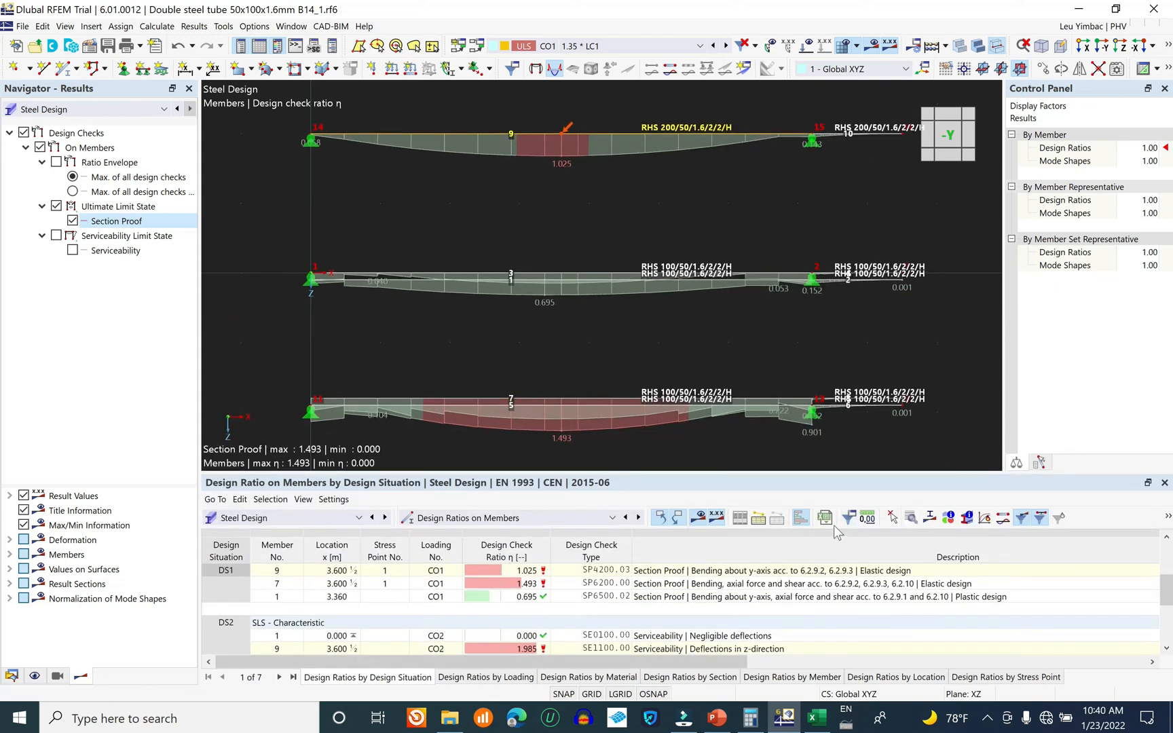
left_click(518, 522)
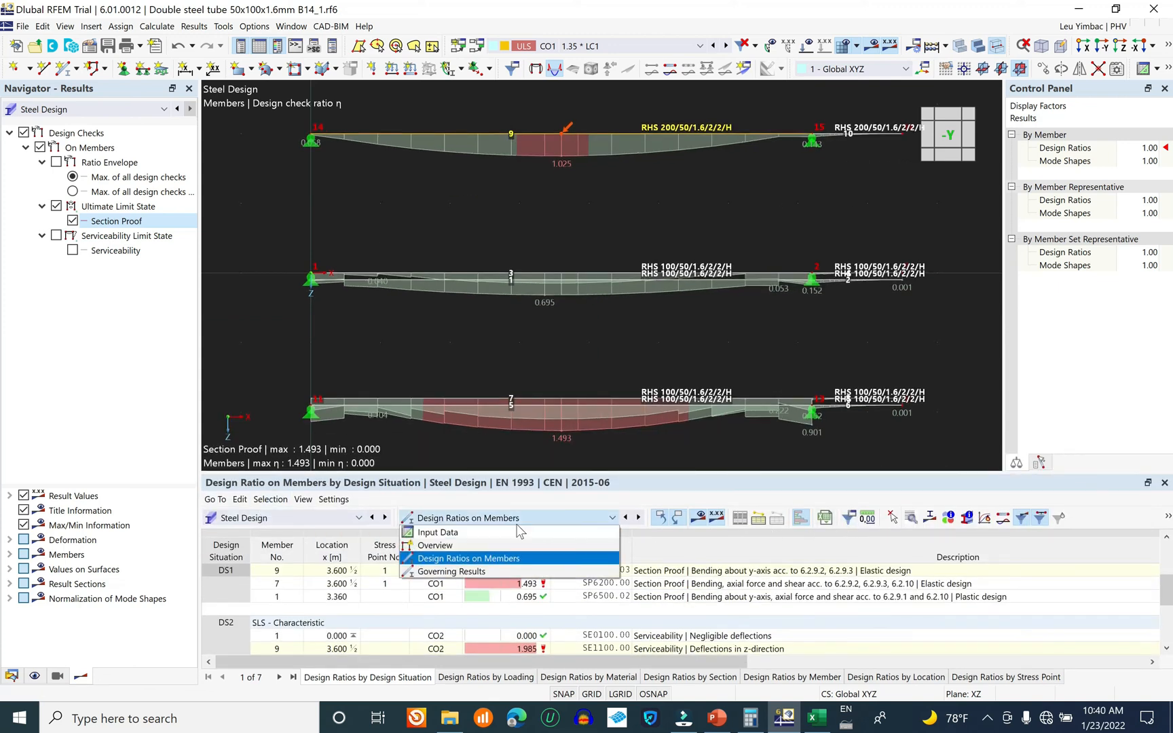
left_click(503, 543)
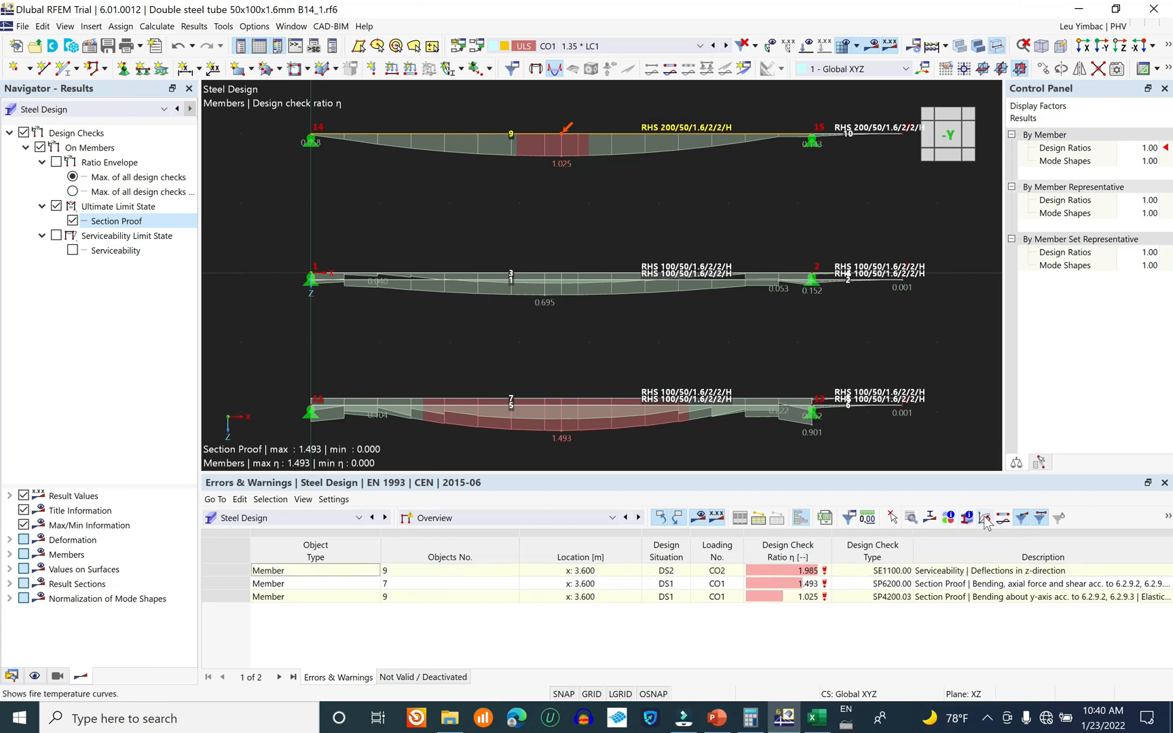
- Open the result diagrams of member 9 and replace the ratio envelope with the Serviceability diagram alongside Section Proof
left_click(1003, 518)
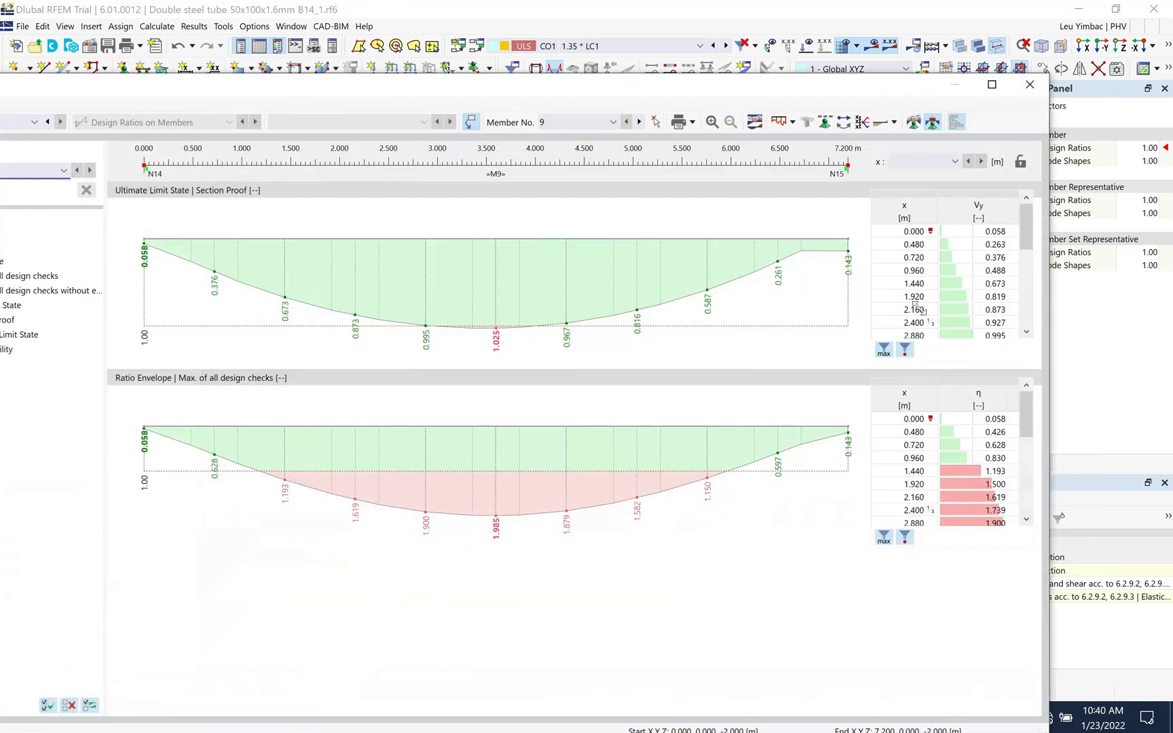
left_click_drag(528, 89, 628, 225)
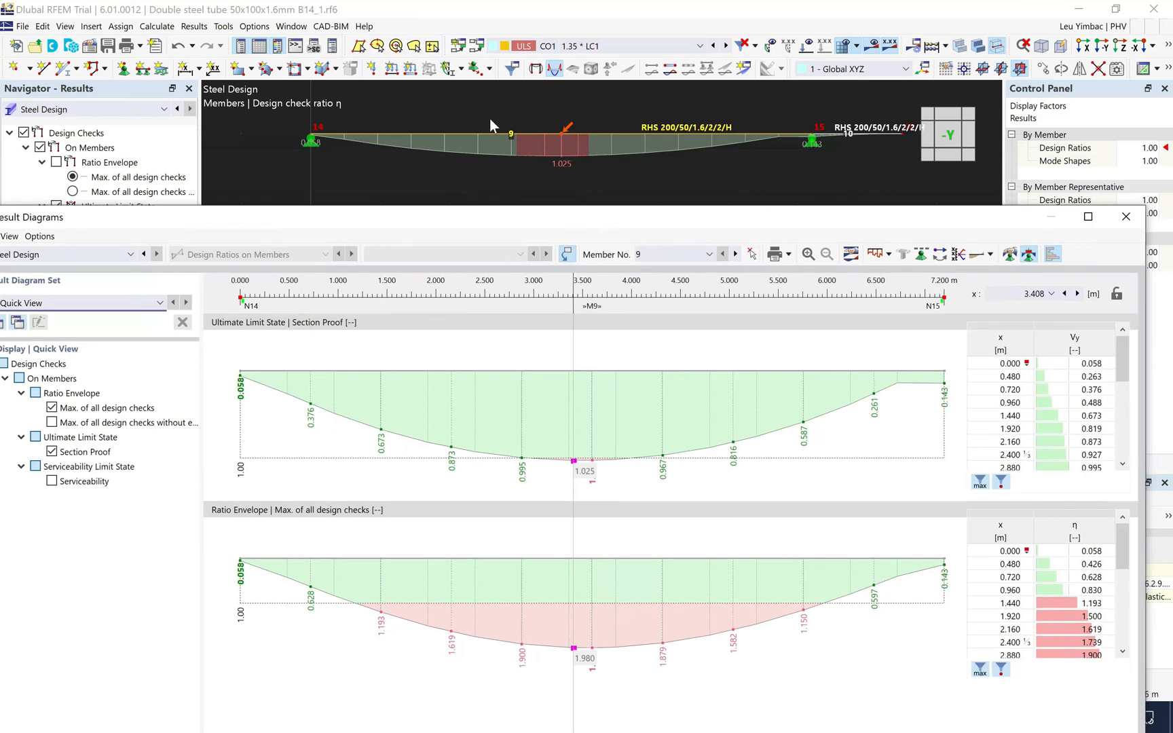
left_click_drag(479, 212, 616, 66)
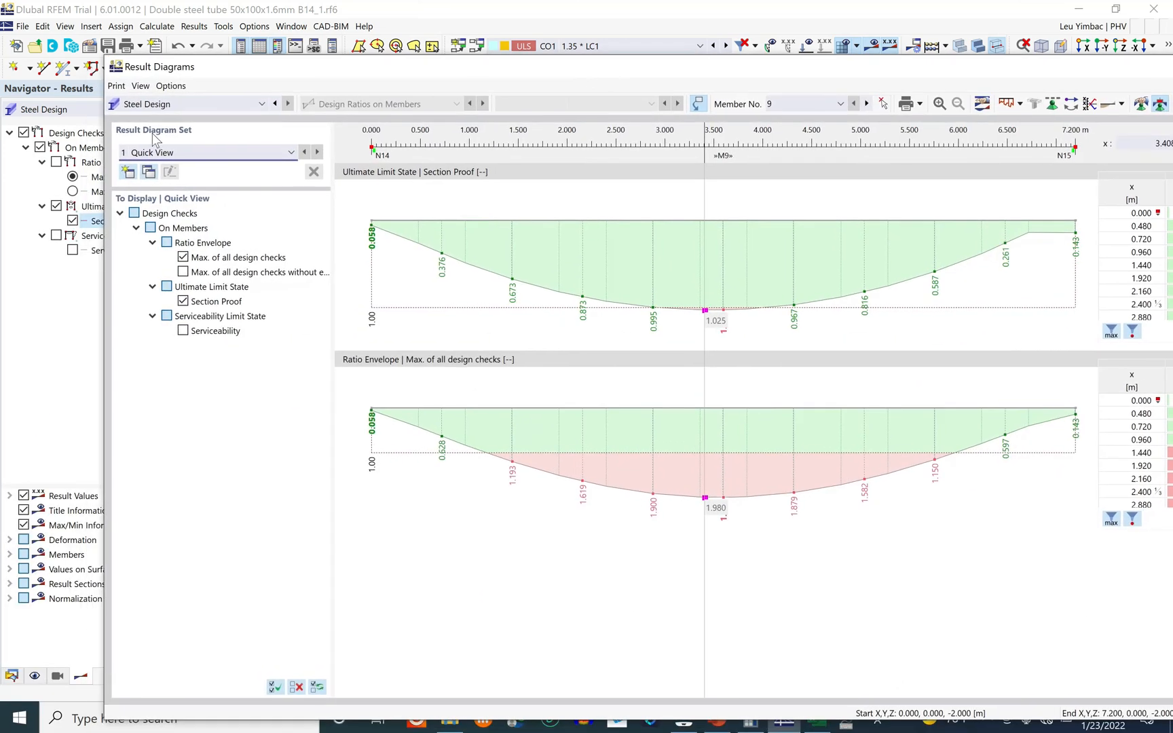
left_click(184, 258)
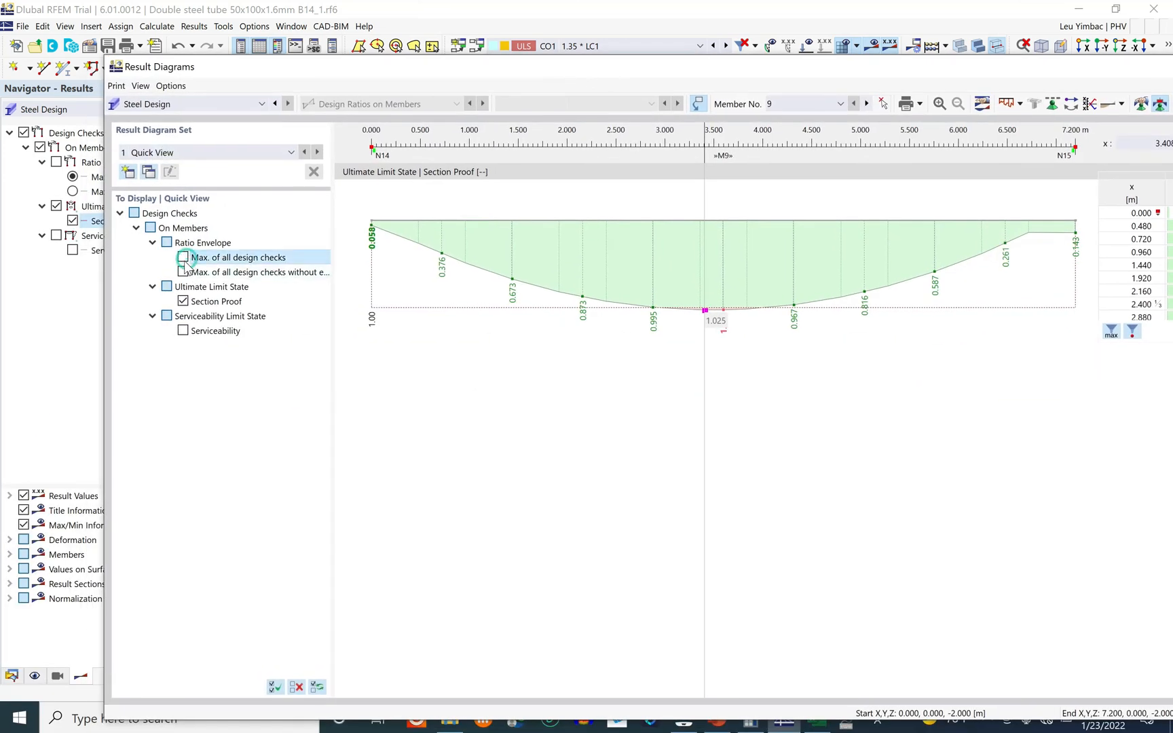
left_click(183, 331)
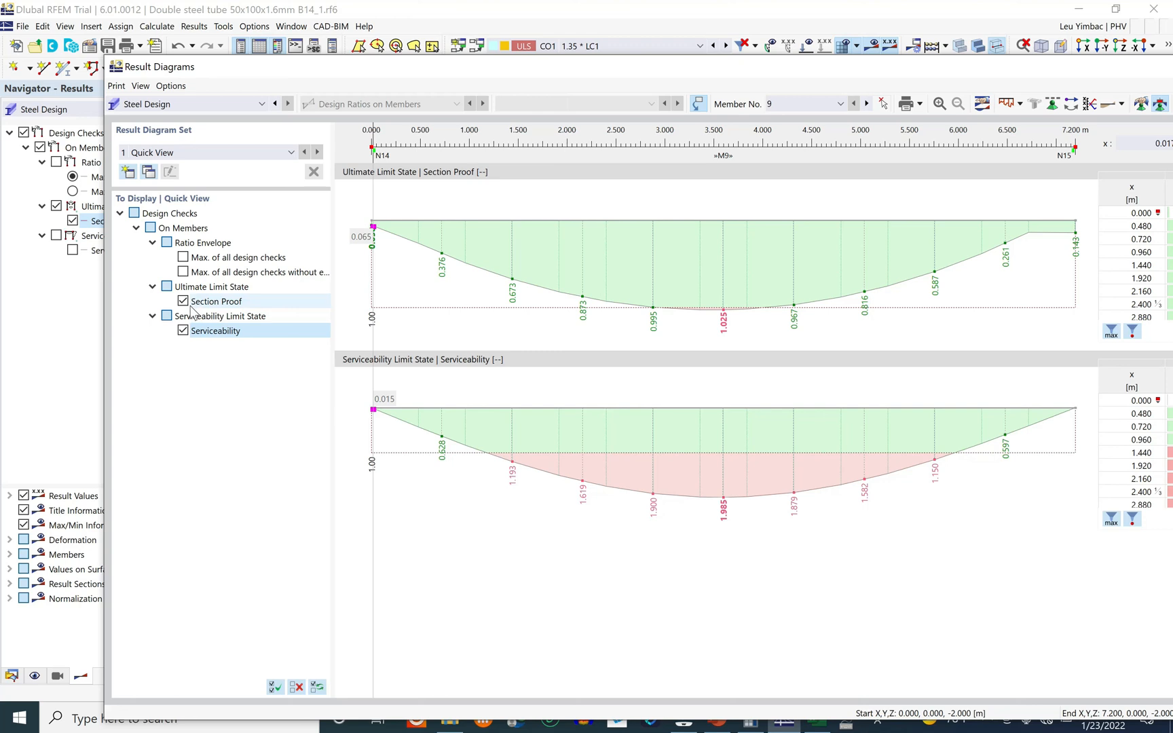
- Hide the Serviceability diagram of member 9, leaving only Section Proof, and close the result diagrams
left_click(183, 331)
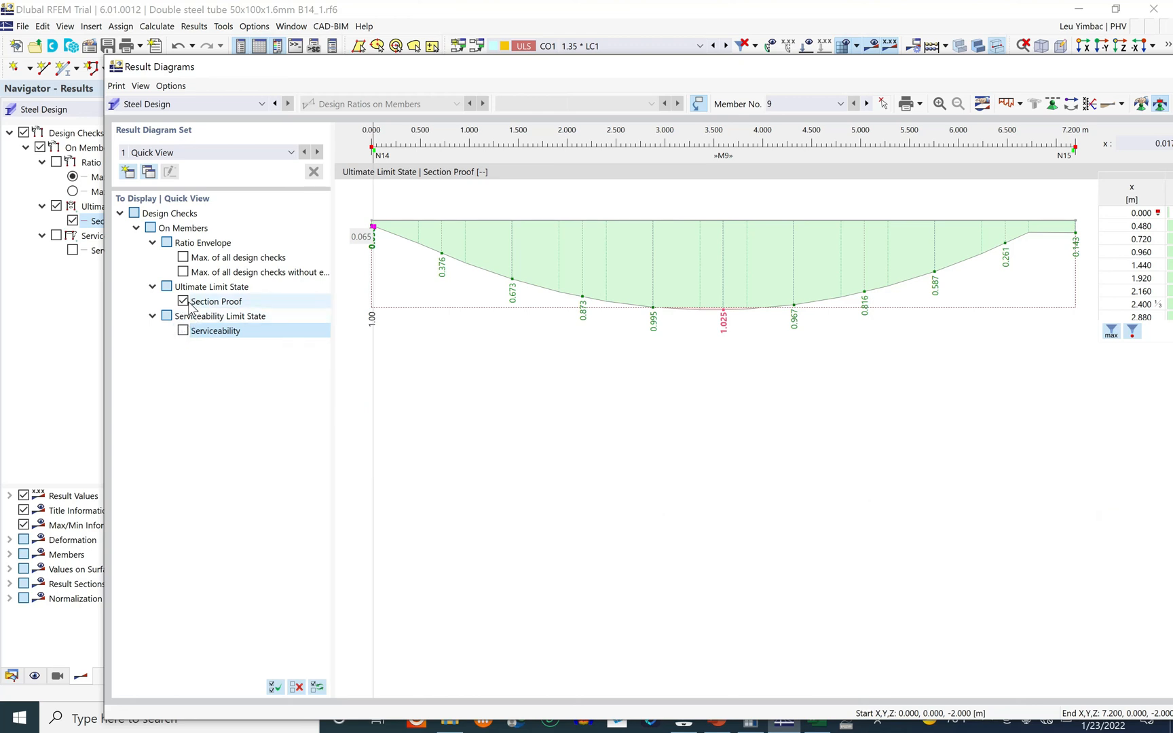
left_click_drag(1110, 77, 719, 47)
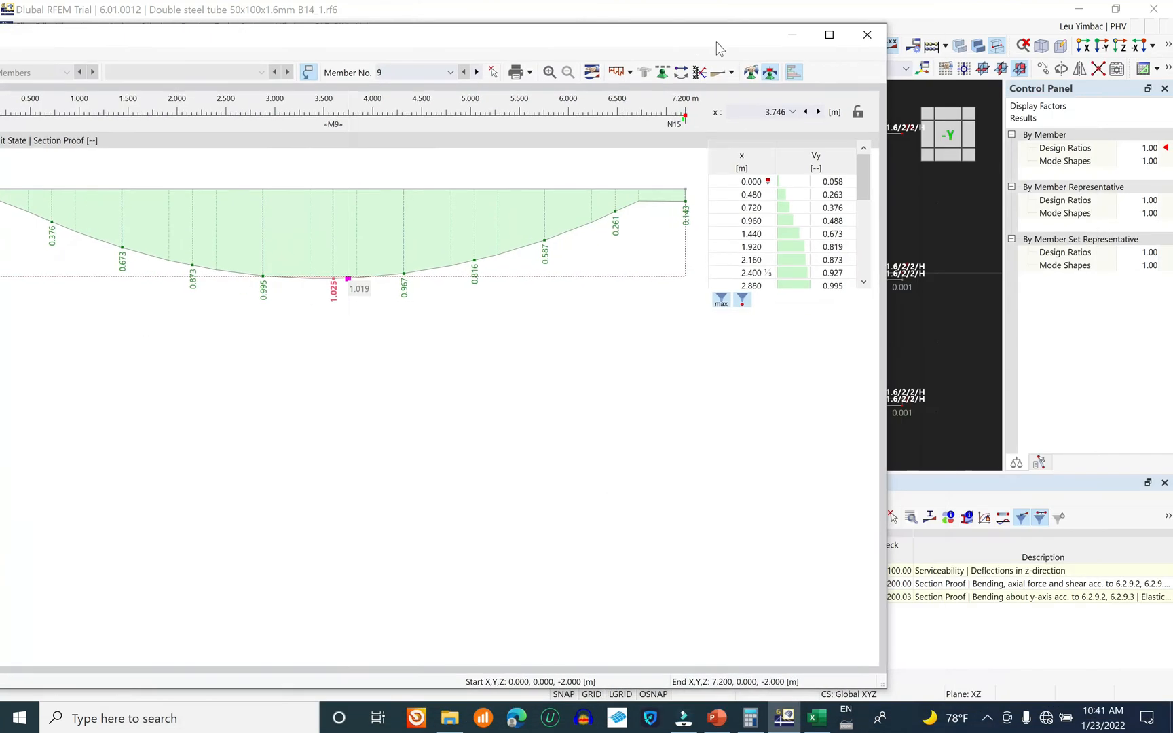
left_click(867, 34)
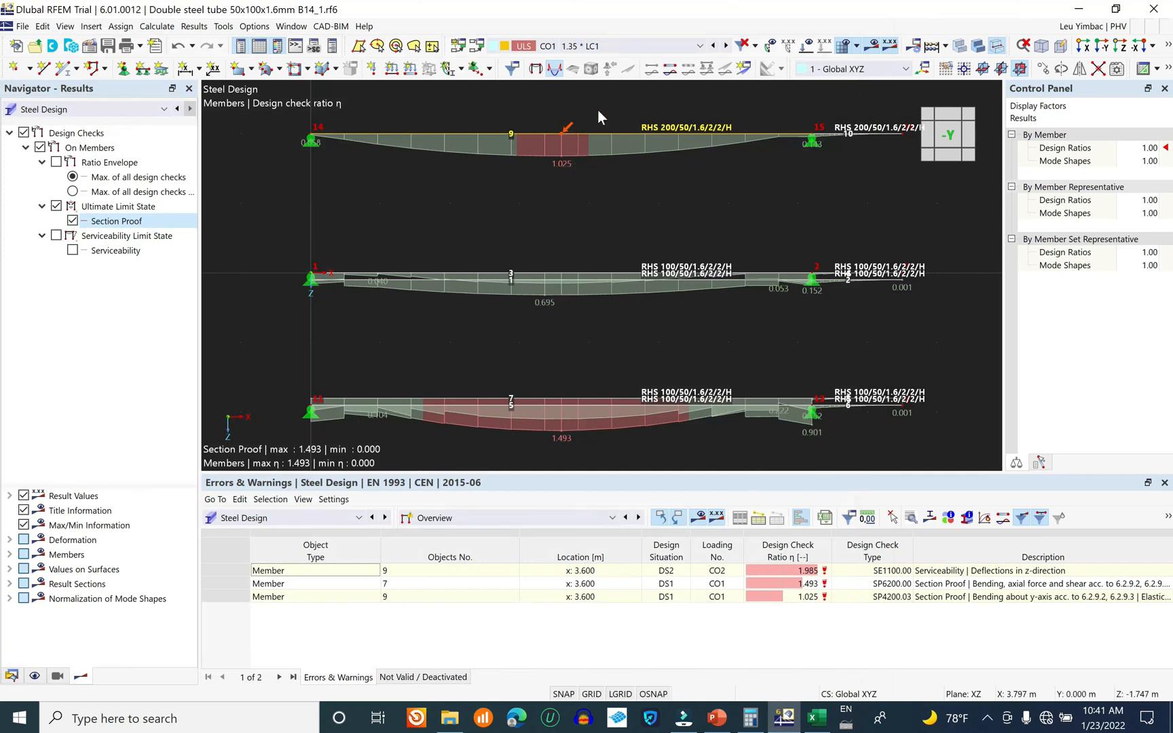
- Open the design check details of member 9 and set the design situation to DS1 - ULS (STR/GEO)
left_click(913, 519)
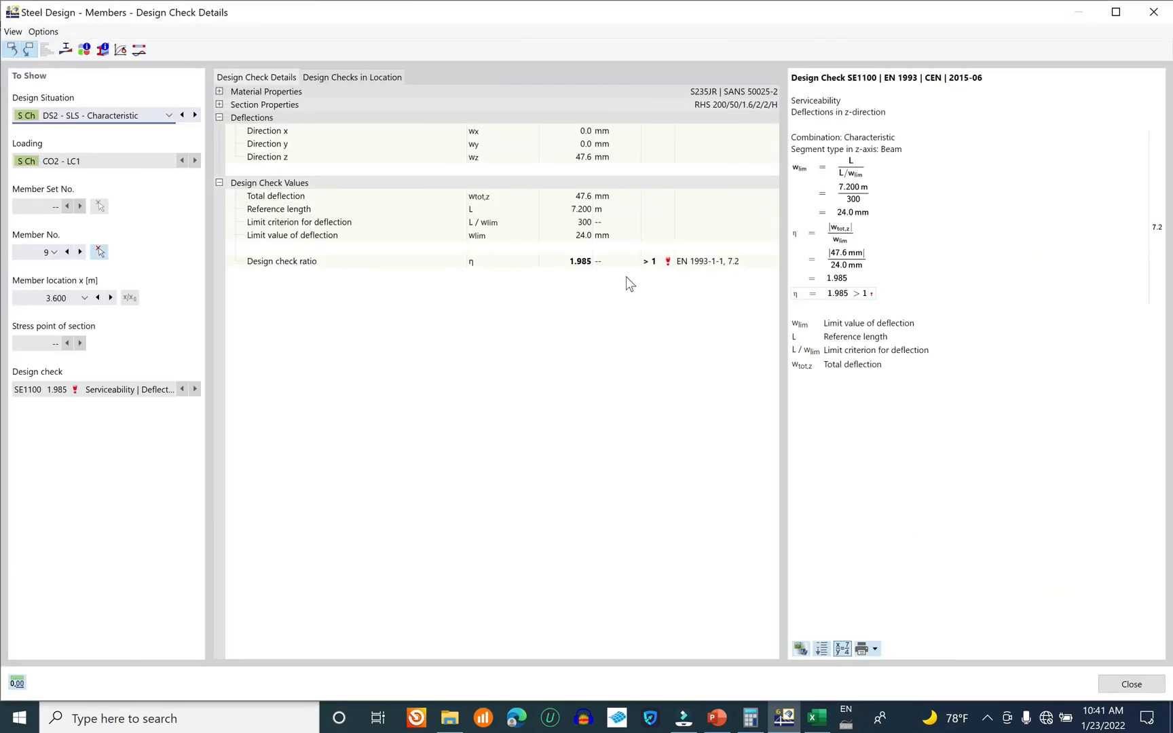
left_click(100, 115)
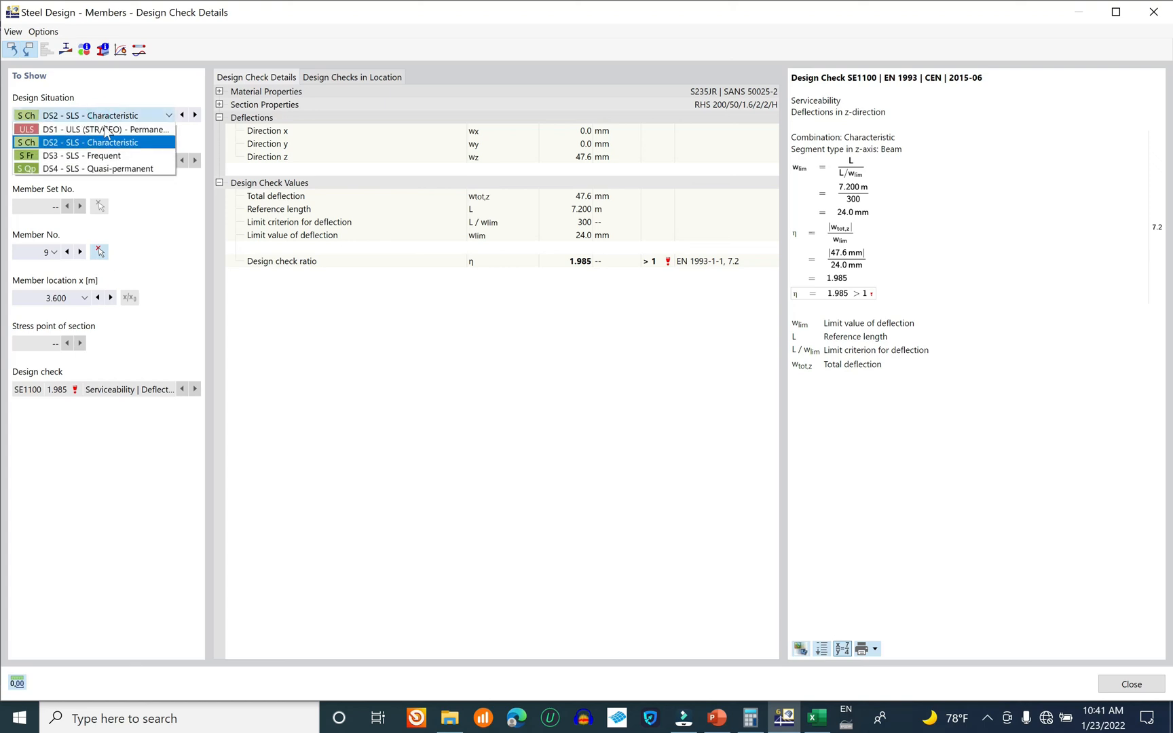
left_click(137, 139)
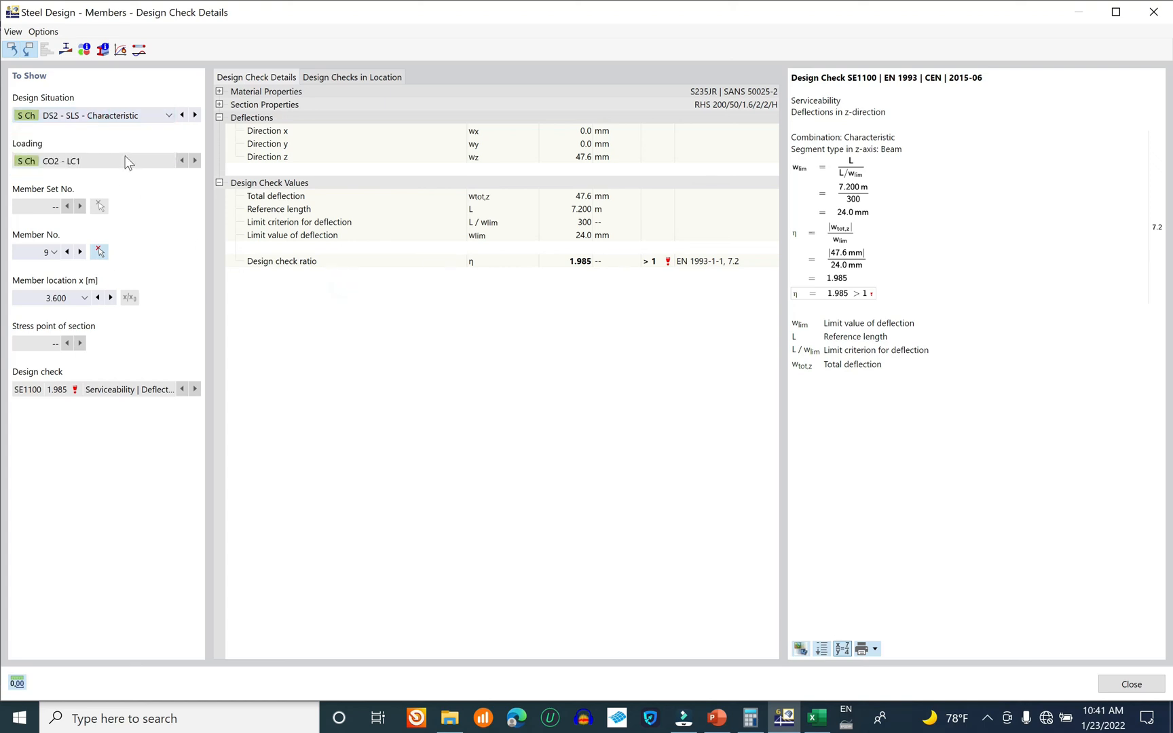
left_click(152, 163)
left_click(148, 116)
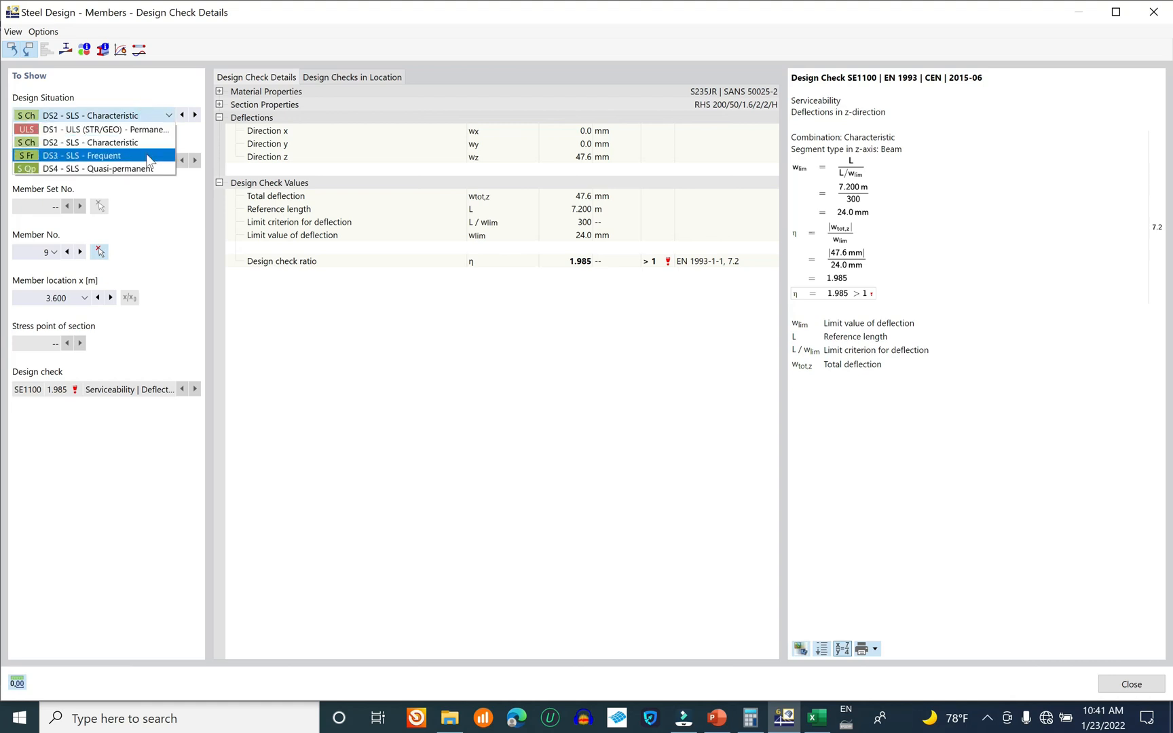
left_click(146, 130)
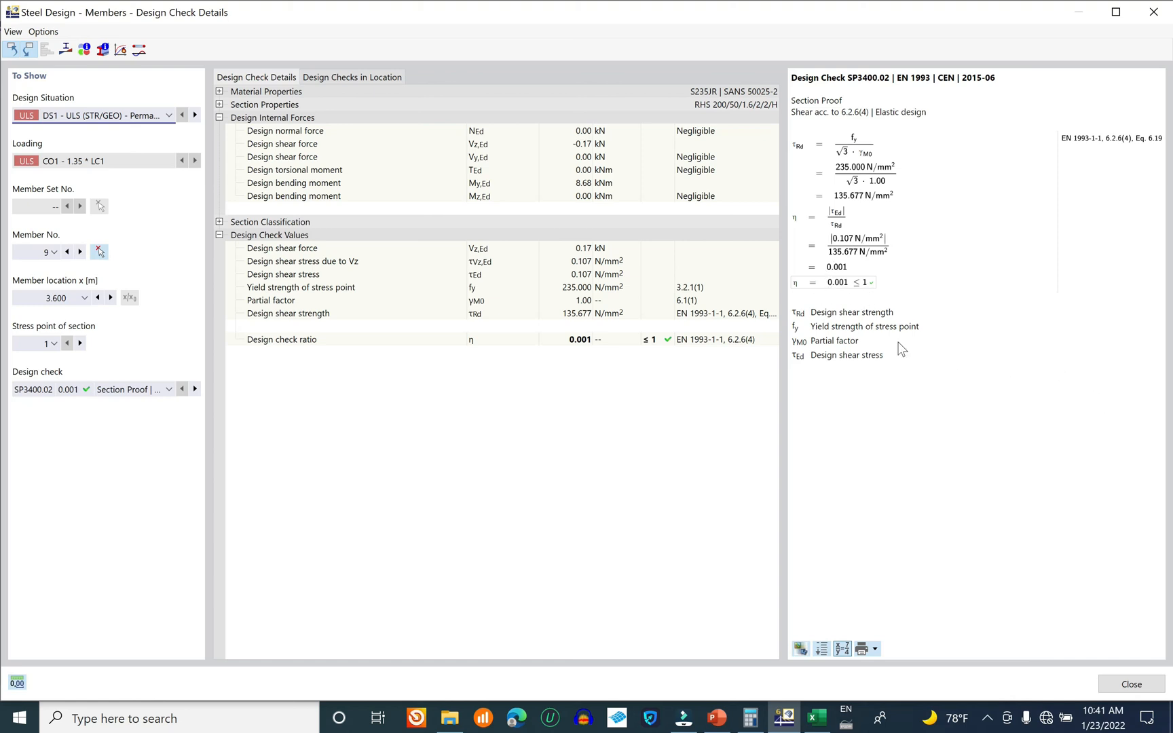
- Examine the SP4200.03 check for bending about the y-axis of member 9 and close the design check details
left_click(83, 391)
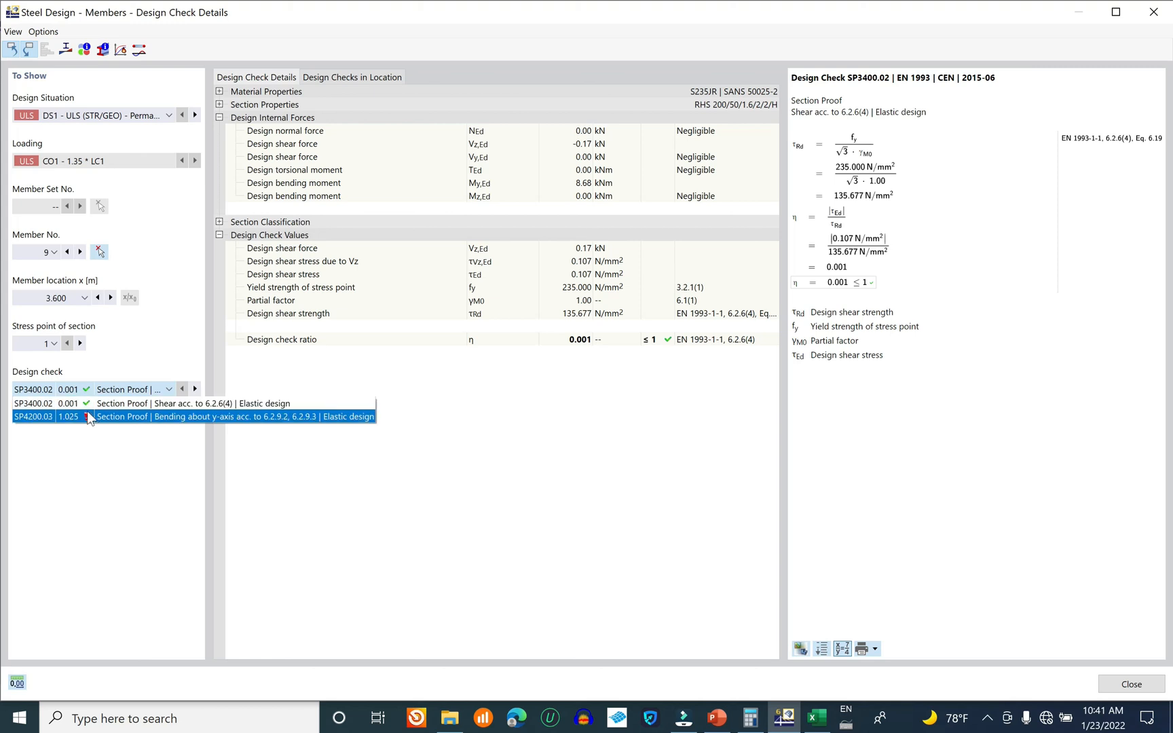
left_click(110, 418)
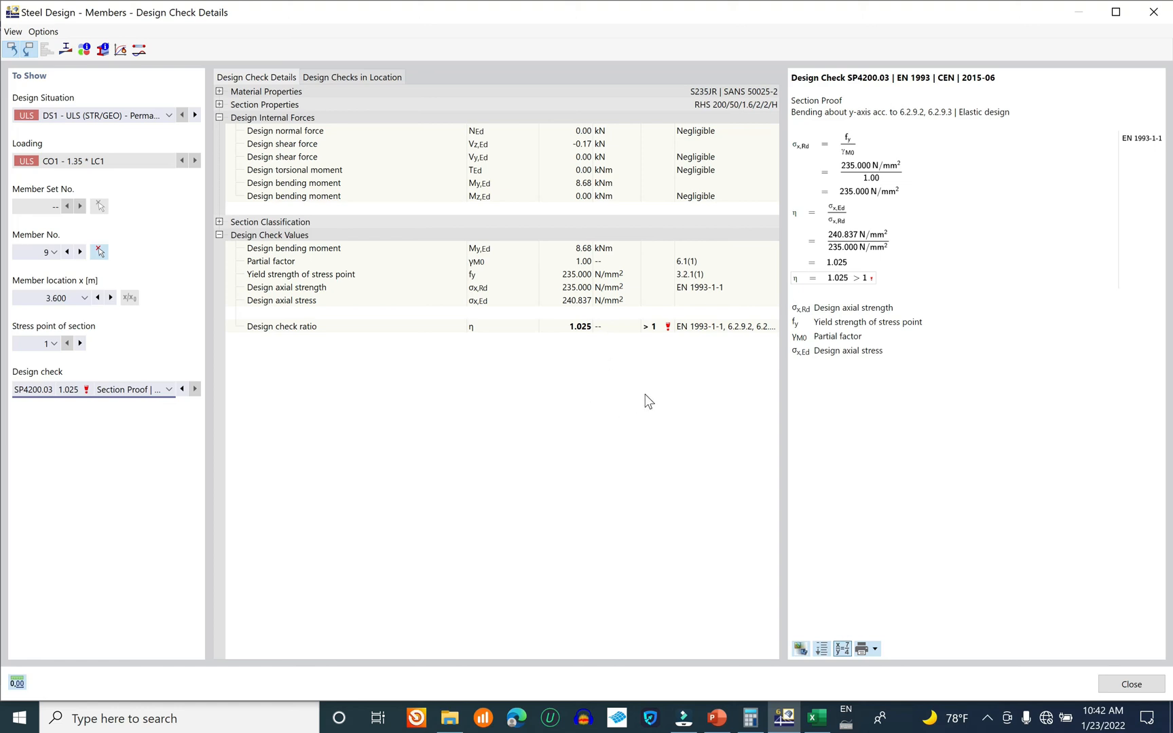
left_click(1131, 684)
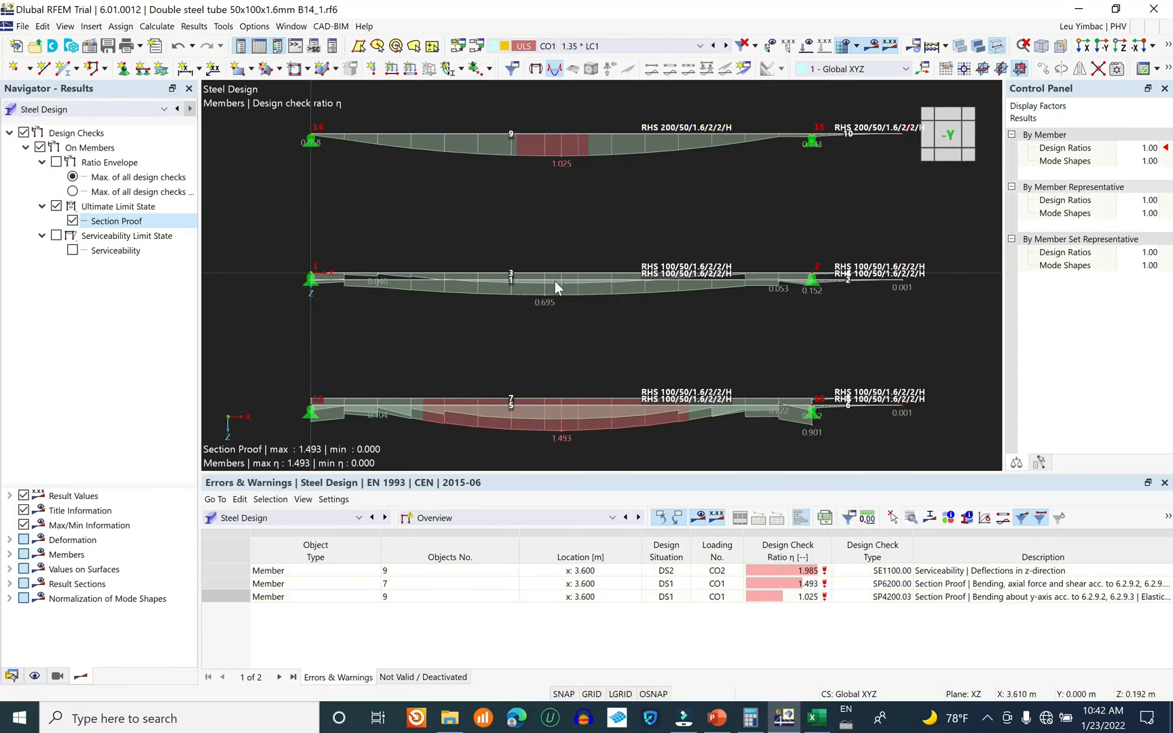
- Hide the results on the model and try to view the design check details of member 1 in the middle beam
scroll(555, 281, "up", 2)
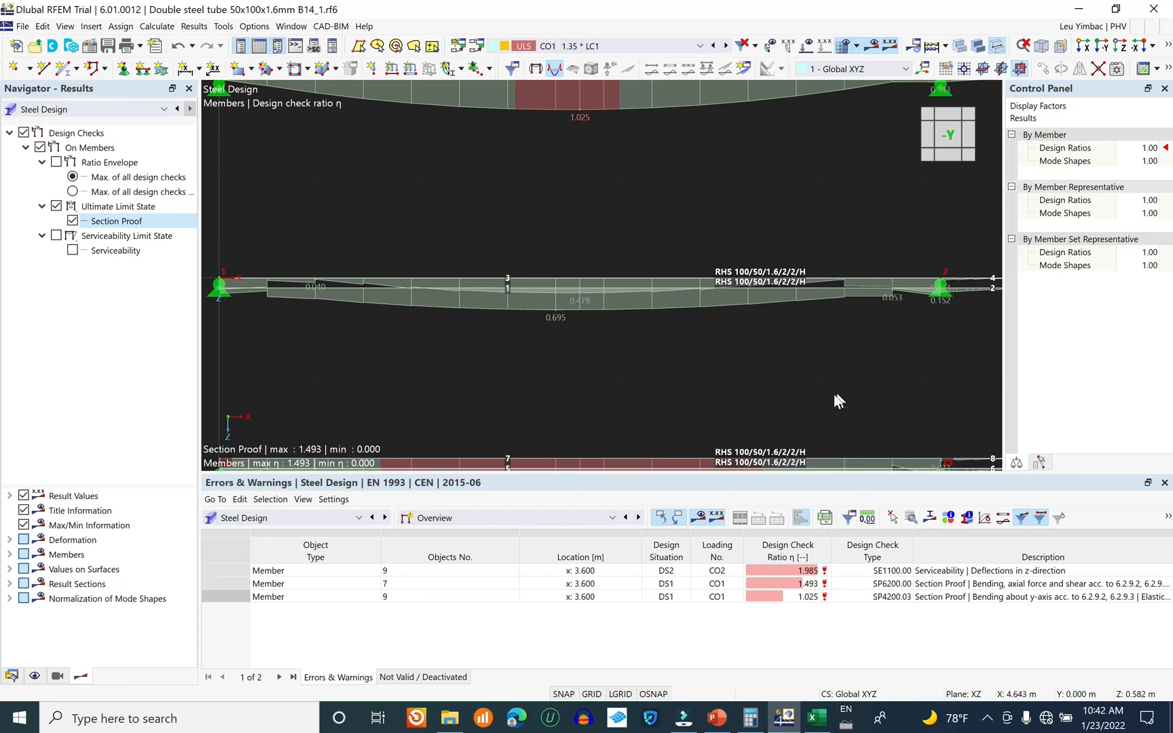
left_click(878, 49)
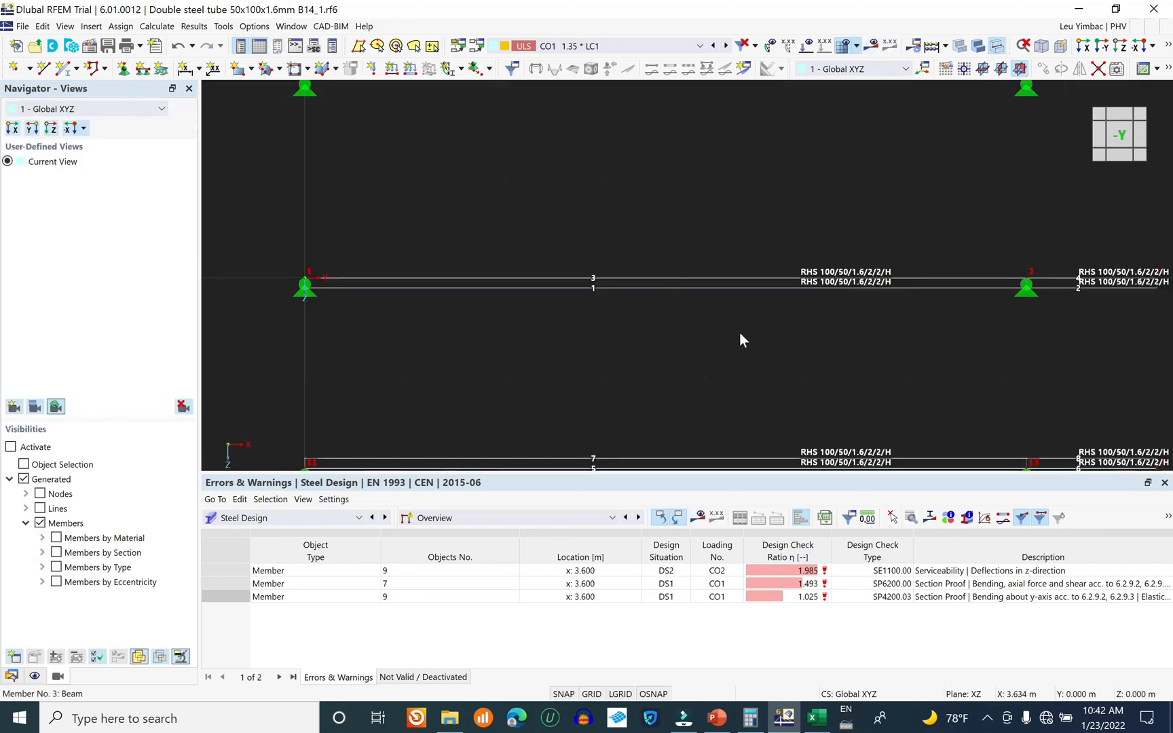
left_click(656, 288)
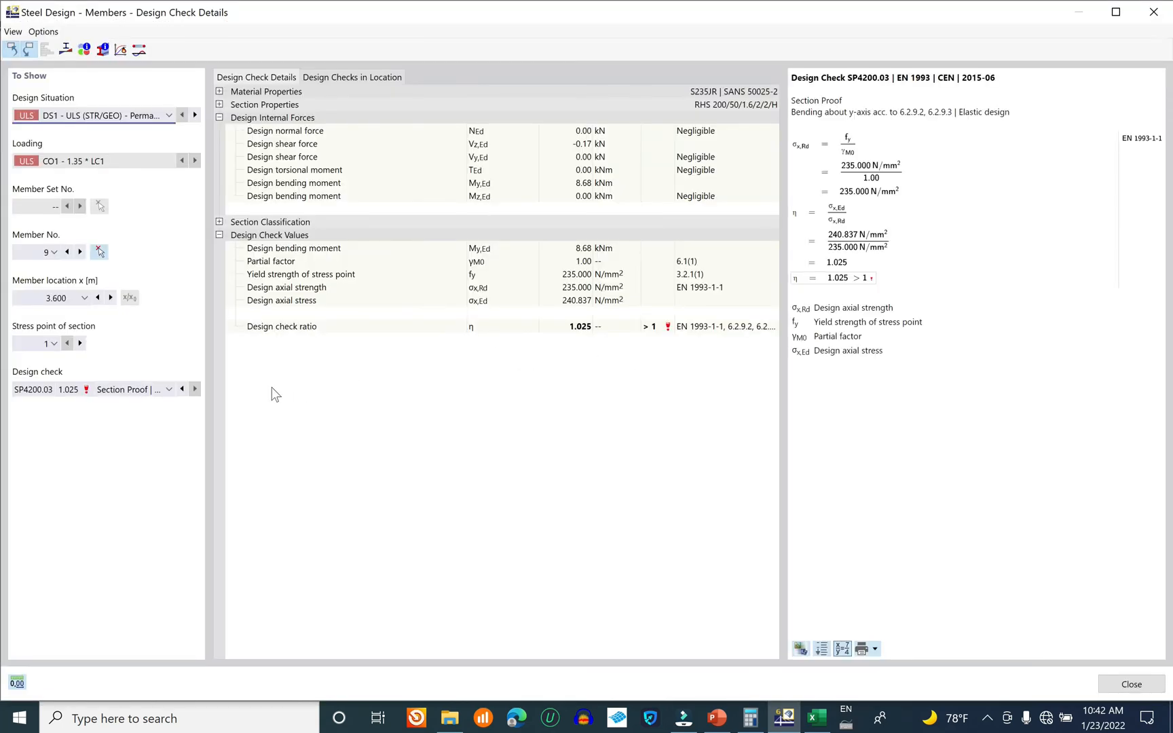
left_click(140, 391)
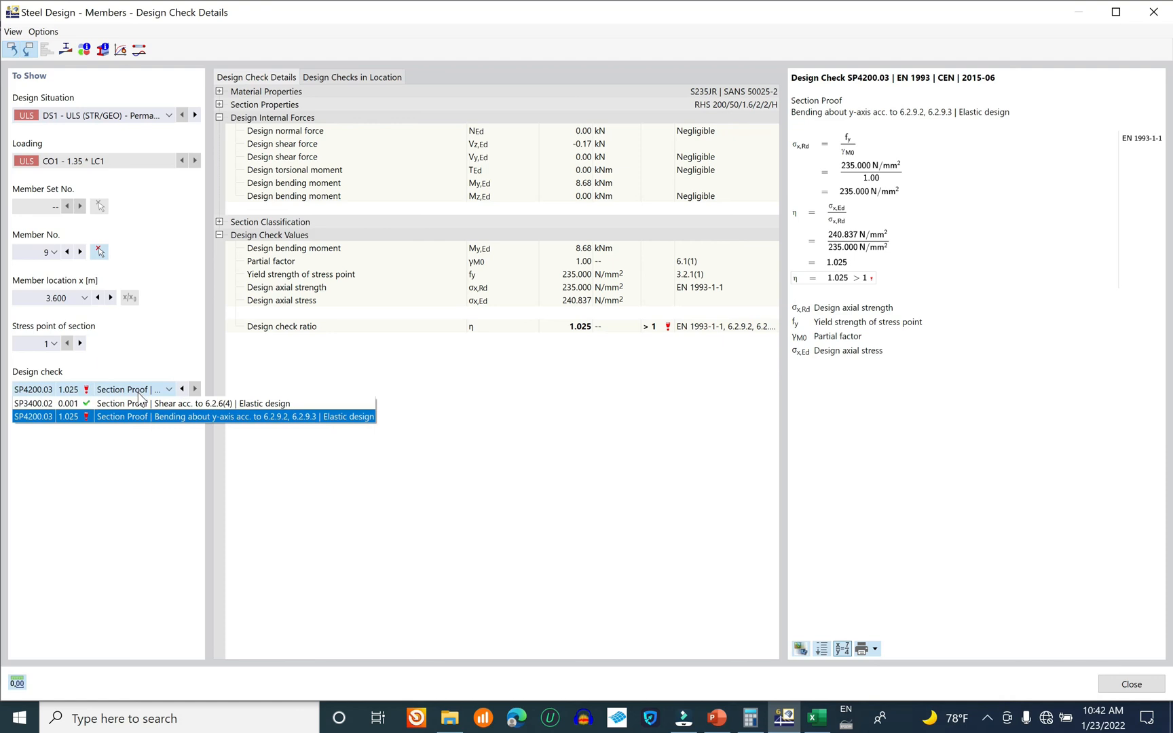
left_click(139, 394)
left_click(1130, 683)
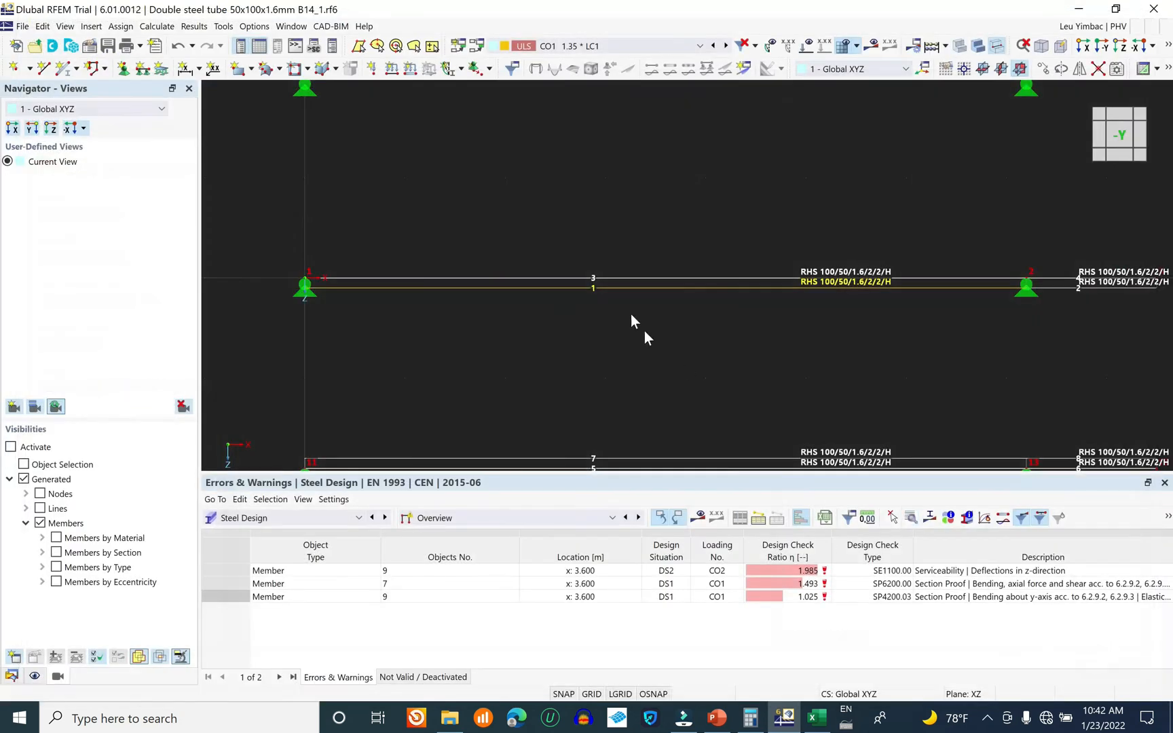
- Reselect member 1 in the middle beam and switch the Steel Design results table to Design Ratios on Members
scroll(665, 369, "down", 2)
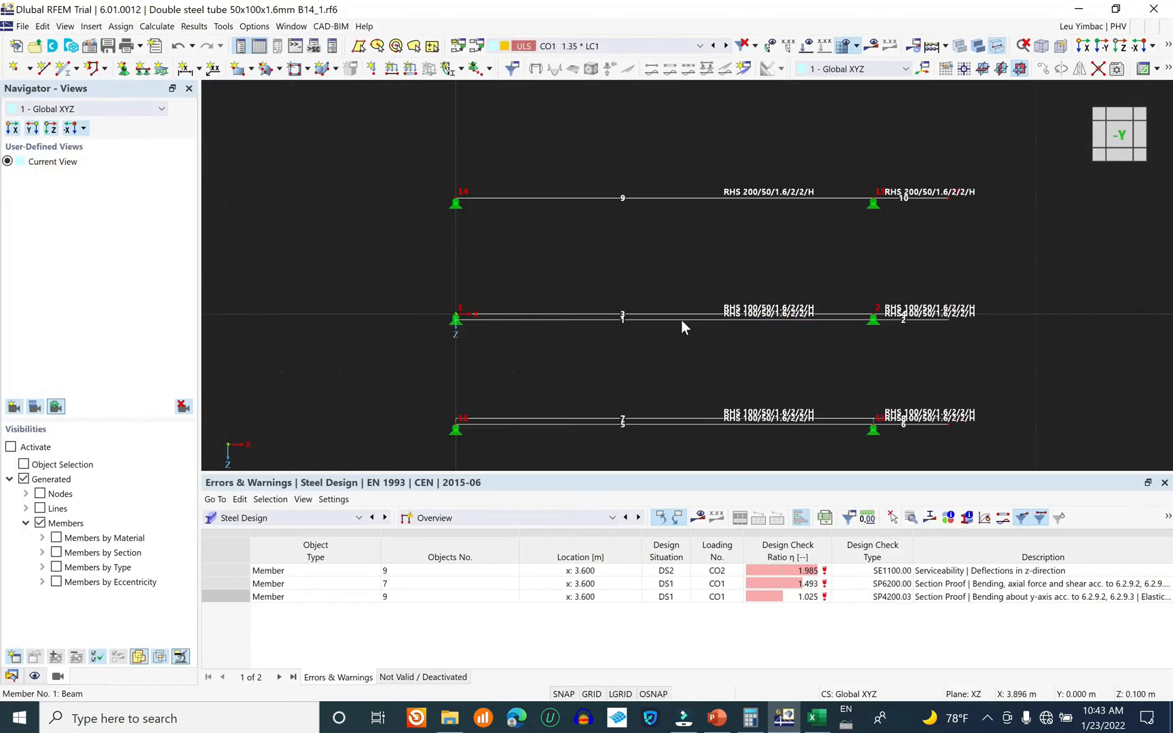
left_click(659, 318)
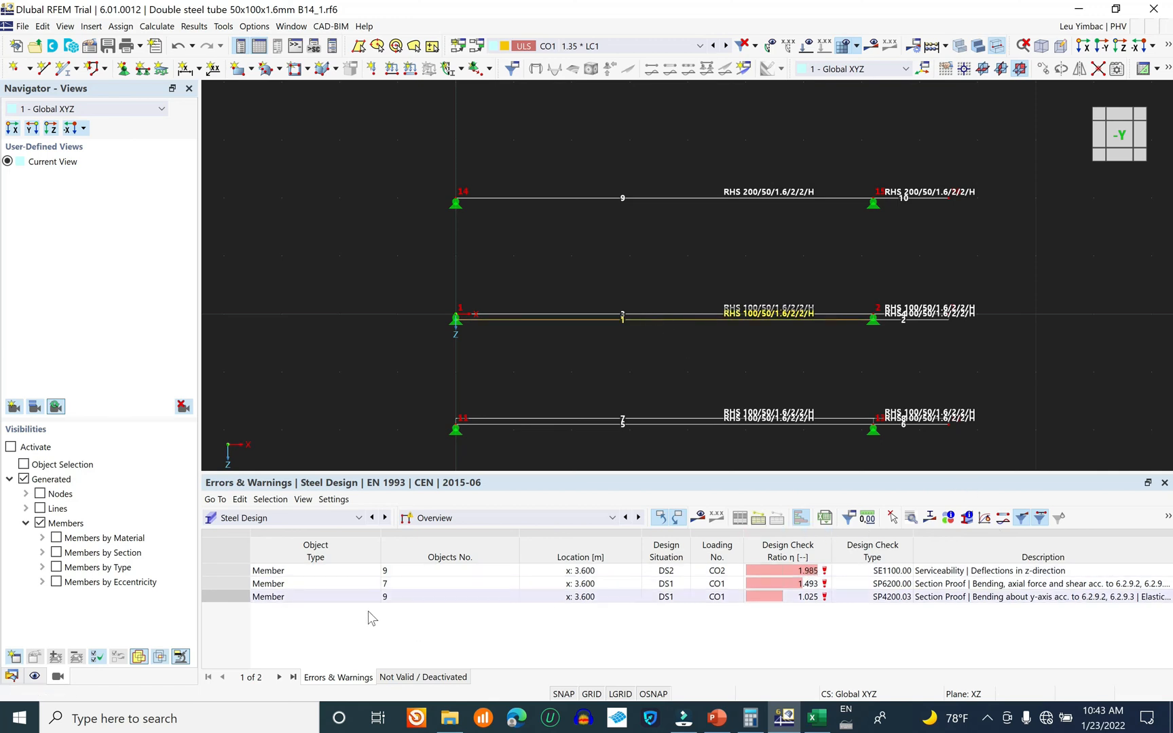
scroll(637, 329, "up", 2)
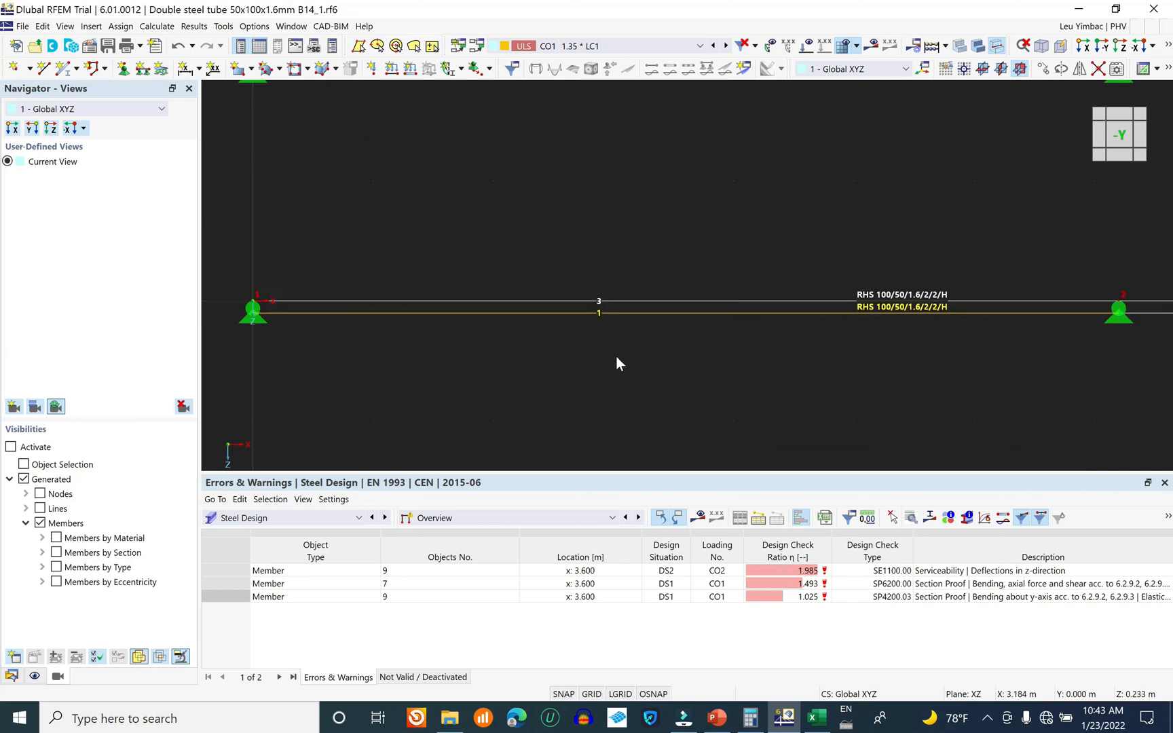
middle_click_drag(621, 231, 597, 118)
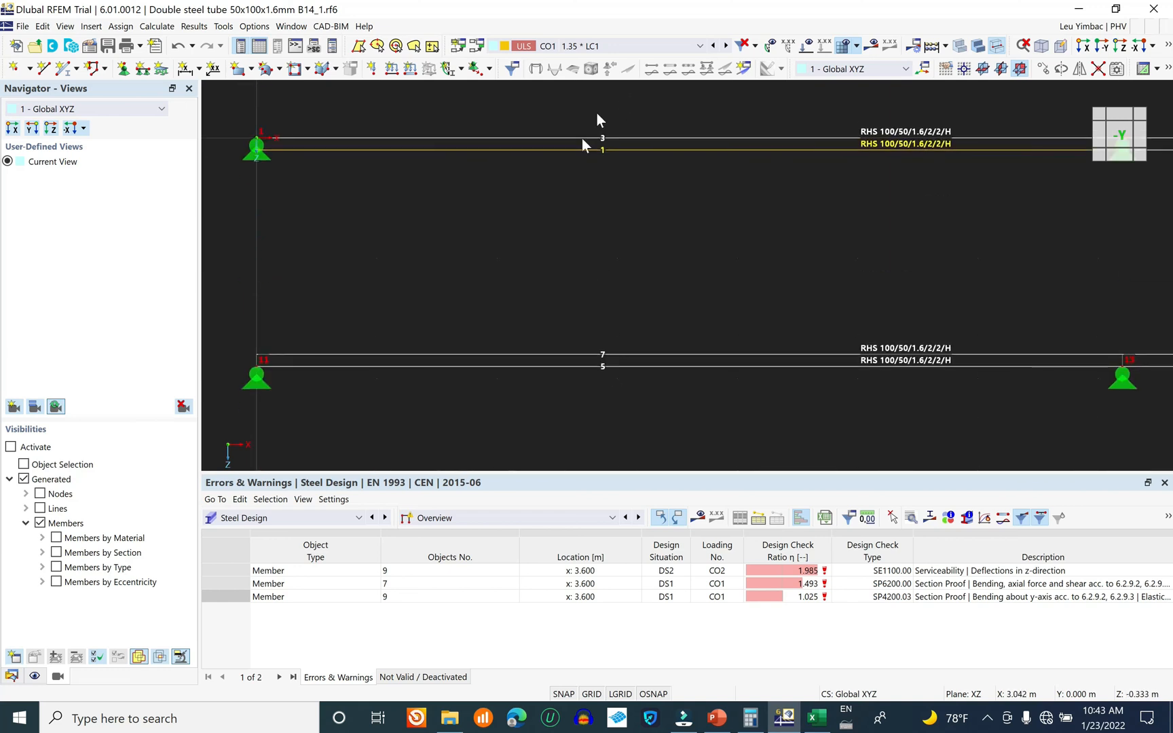
left_click(332, 518)
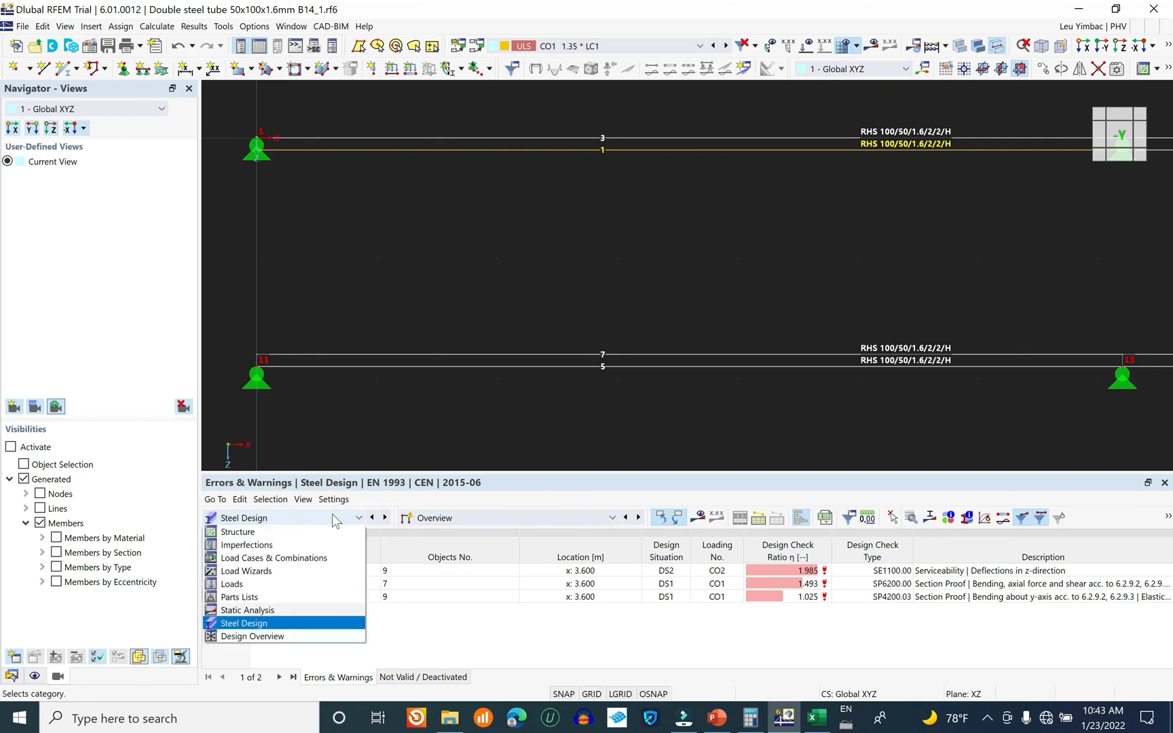
left_click(275, 625)
left_click(480, 518)
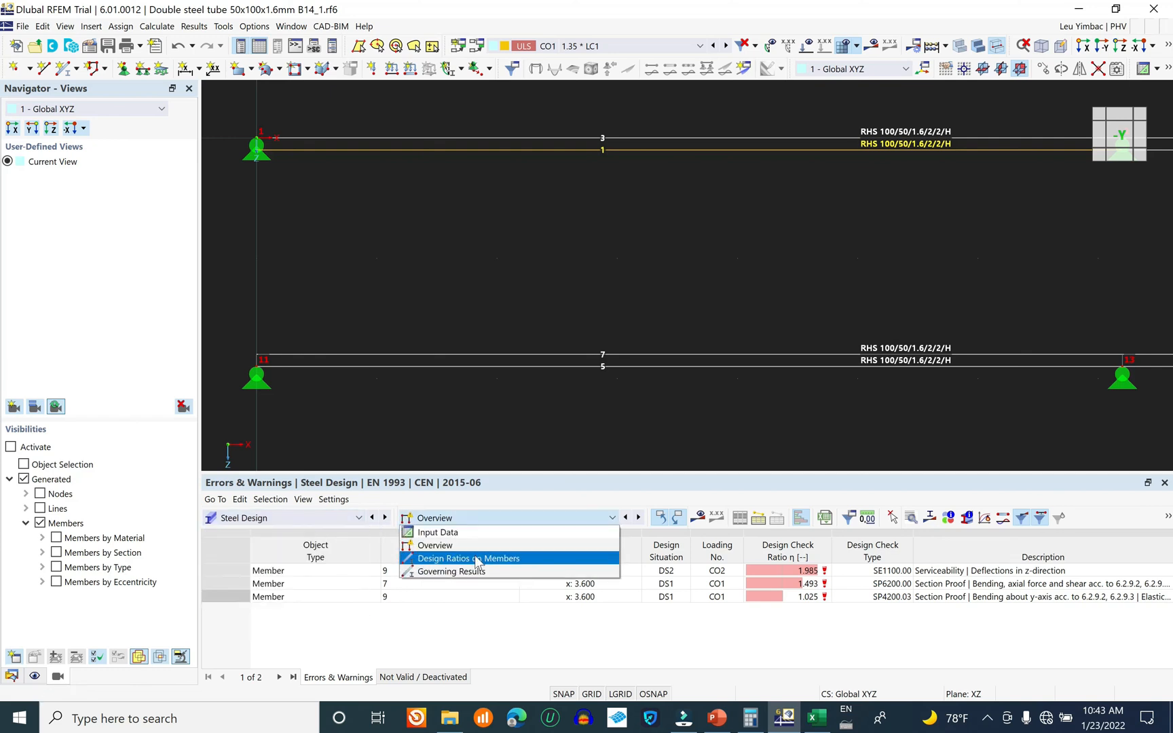
left_click(474, 559)
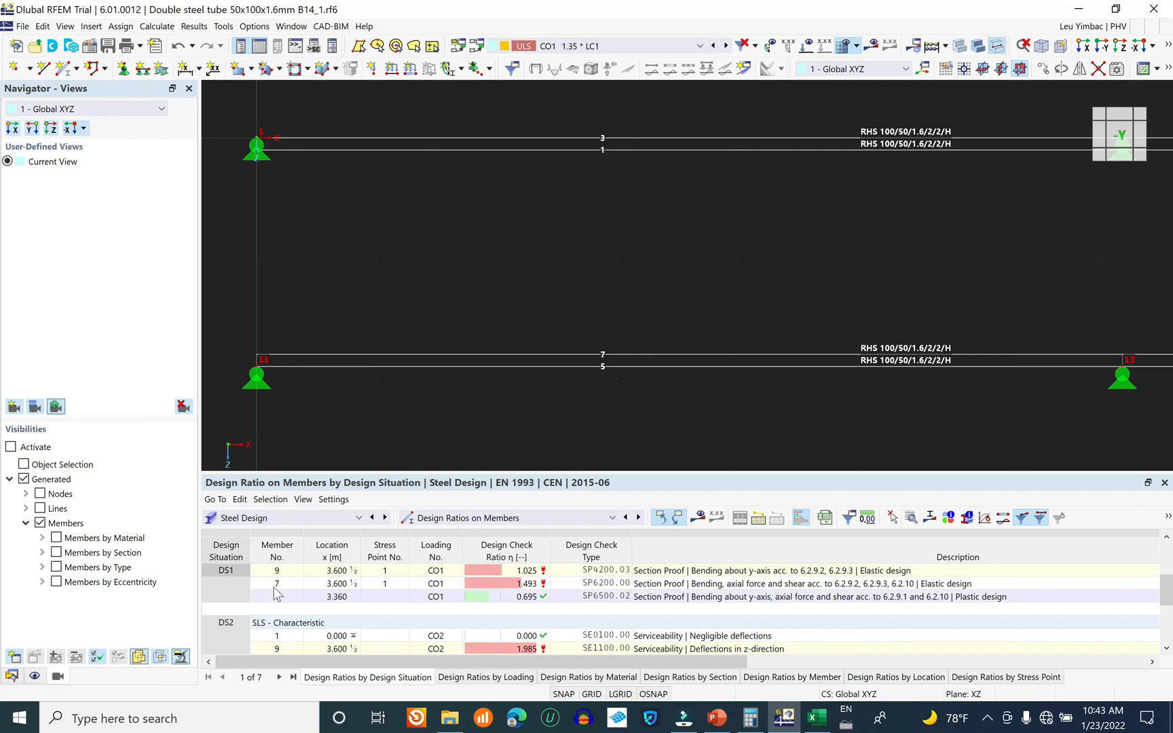
- Open the design check details of member 1 under DS1 and select the SP6500.02 section proof
left_click(215, 599)
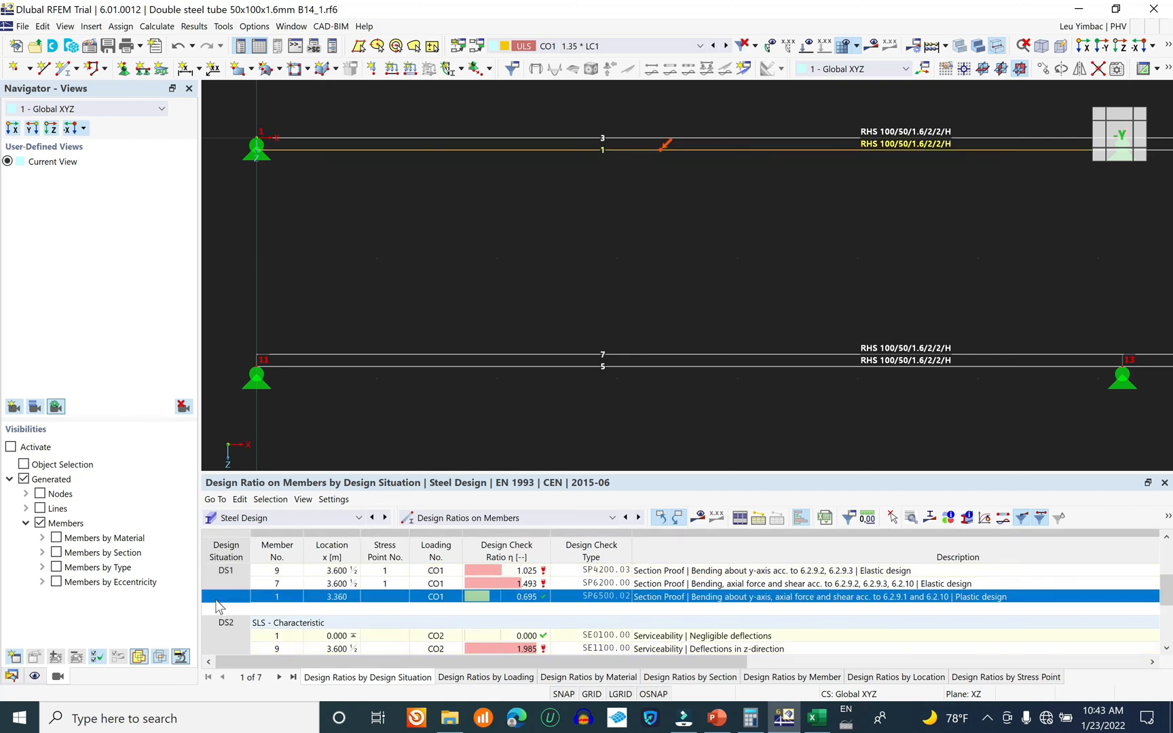
left_click(911, 518)
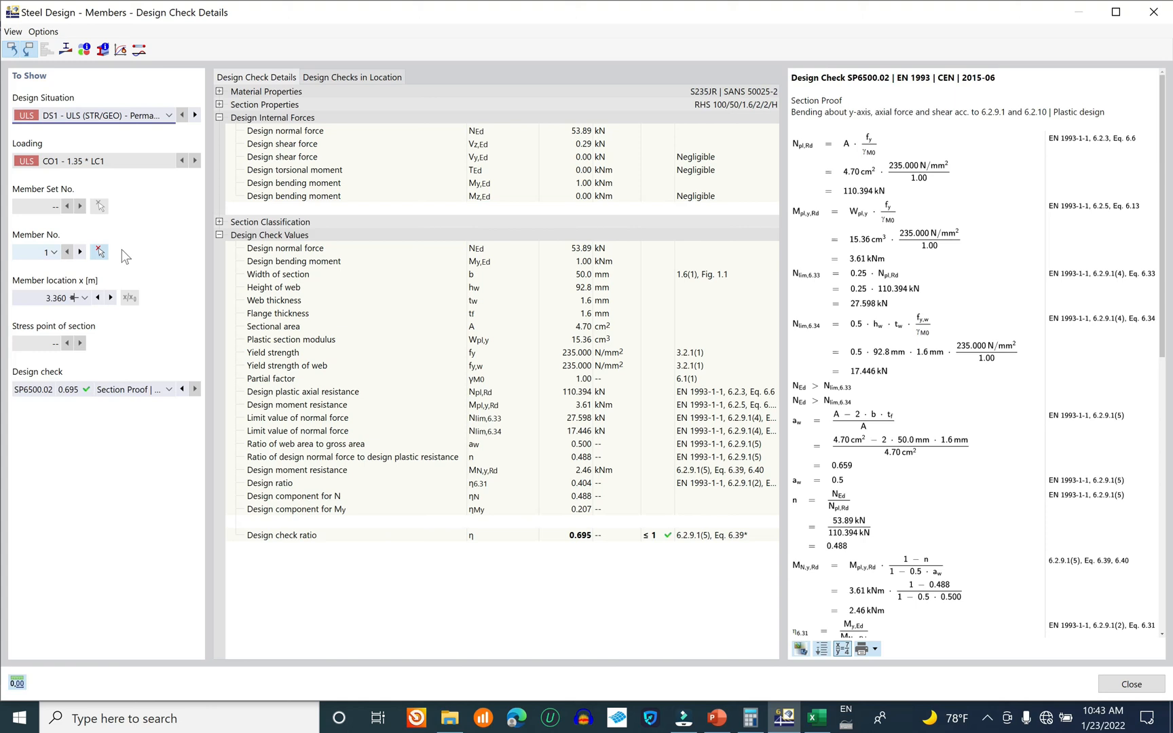
left_click(93, 392)
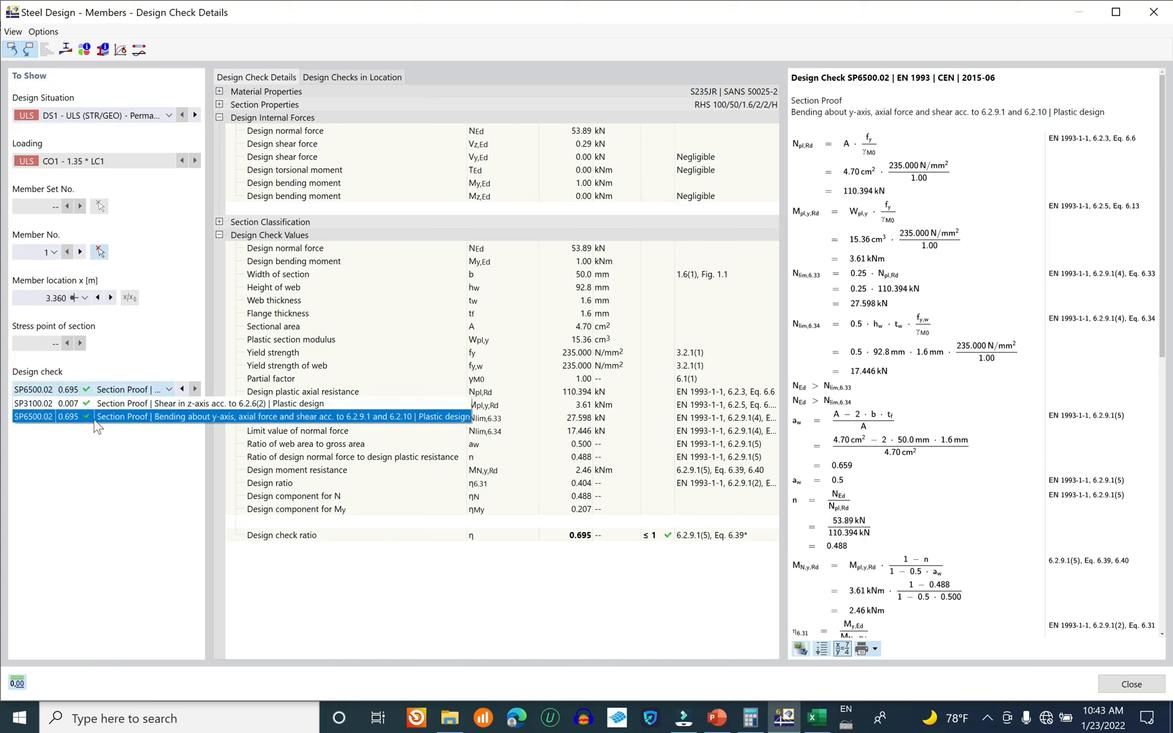
left_click(96, 417)
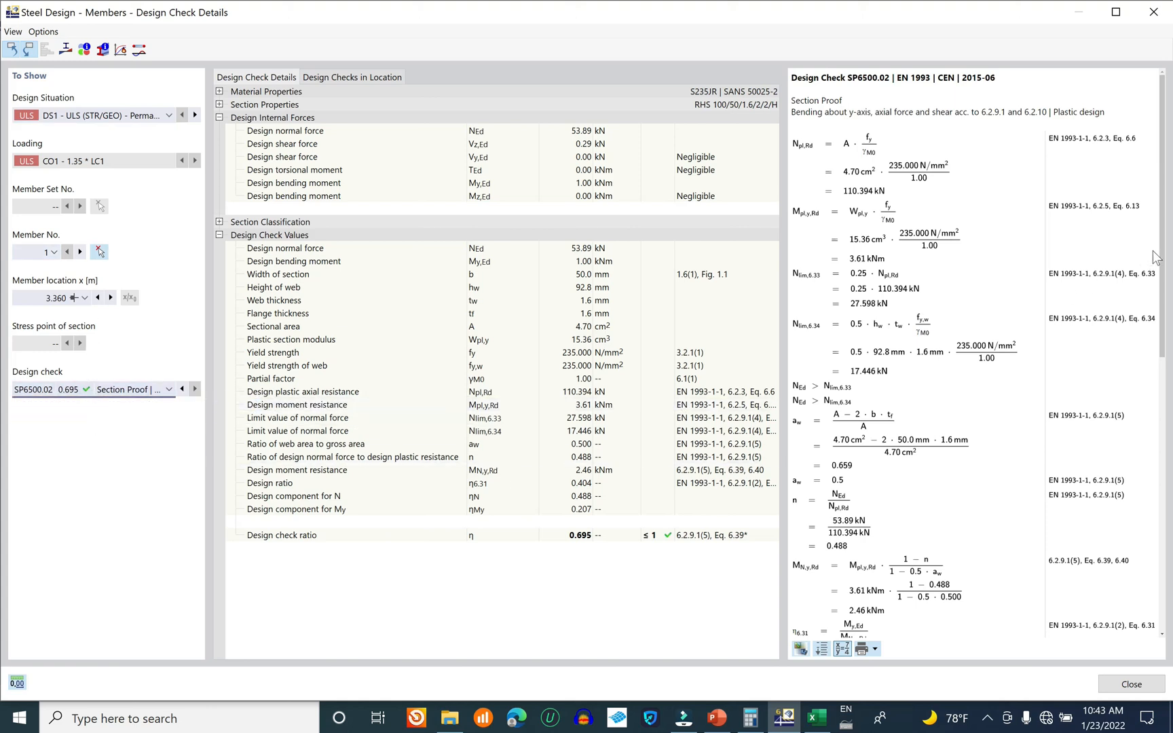
- Examine the SP6500.02 formulas for bending about the y-axis, axial force and shear of member 1, and close the design check details
mouse_move(1162, 240)
left_mouse_down()
mouse_move(1163, 257)
mouse_move(1168, 225)
left_mouse_up()
scroll(866, 319, "down", 3)
scroll(868, 323, "down", 10)
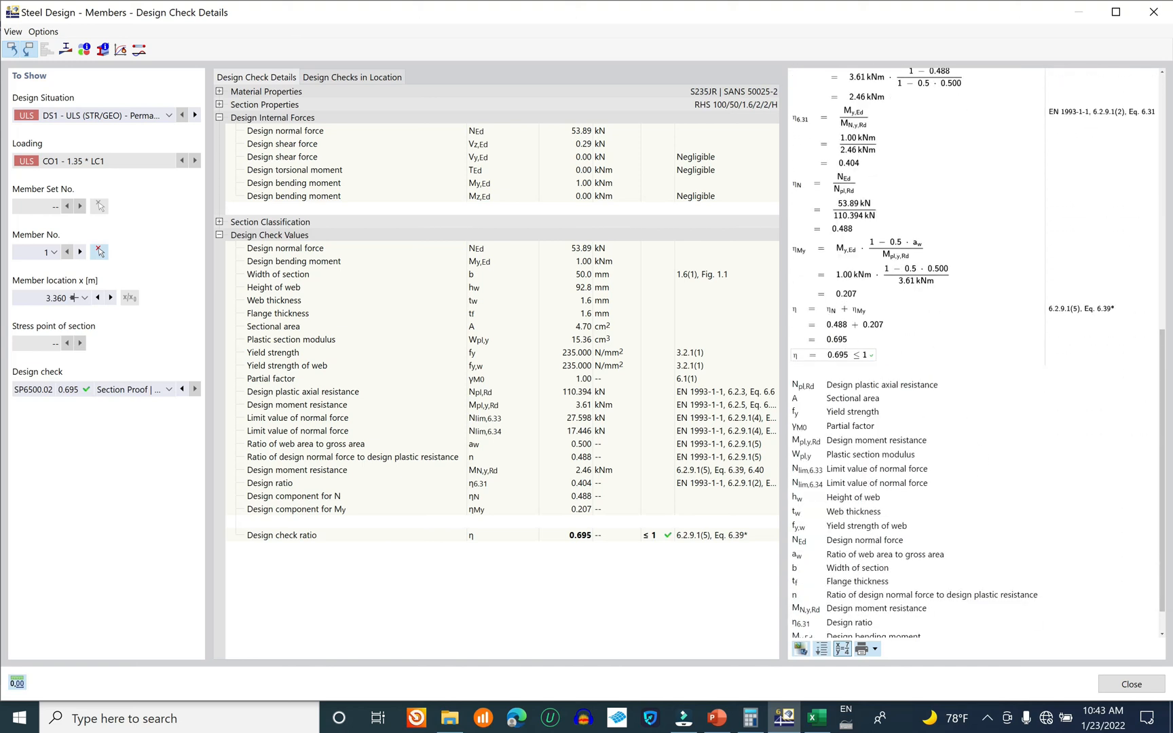
scroll(871, 363, "down", 1)
scroll(865, 360, "up", 3)
scroll(854, 408, "down", 2)
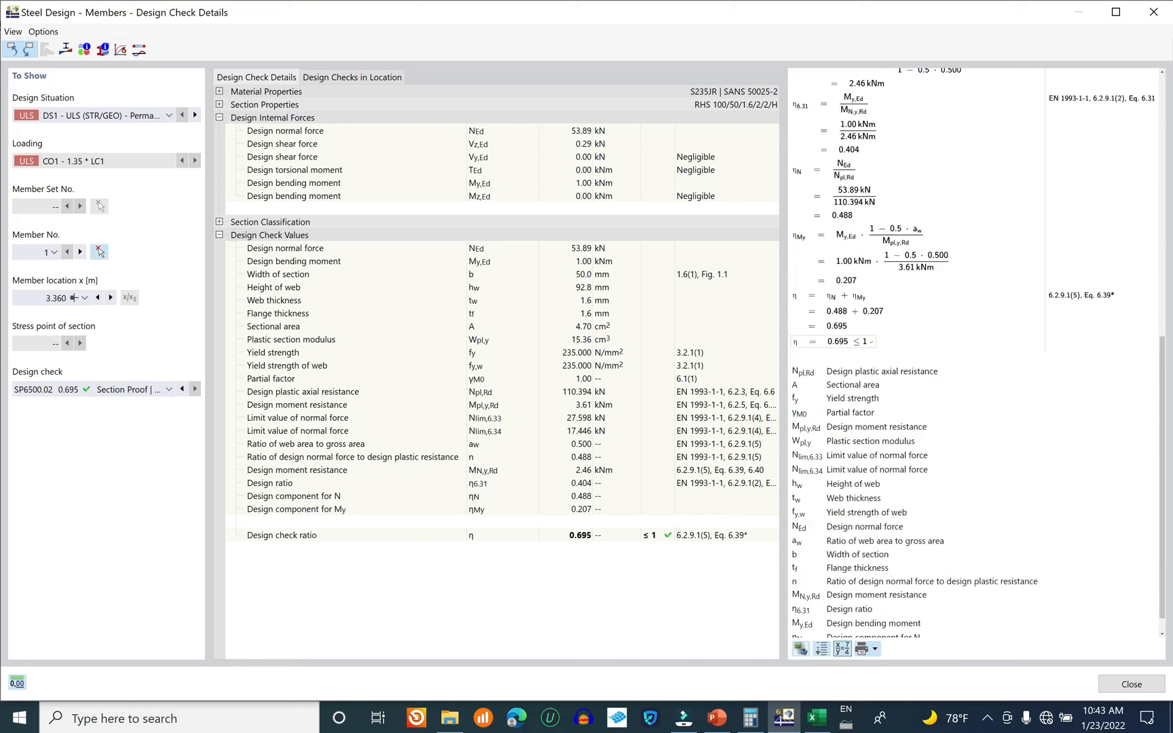
scroll(870, 239, "up", 1)
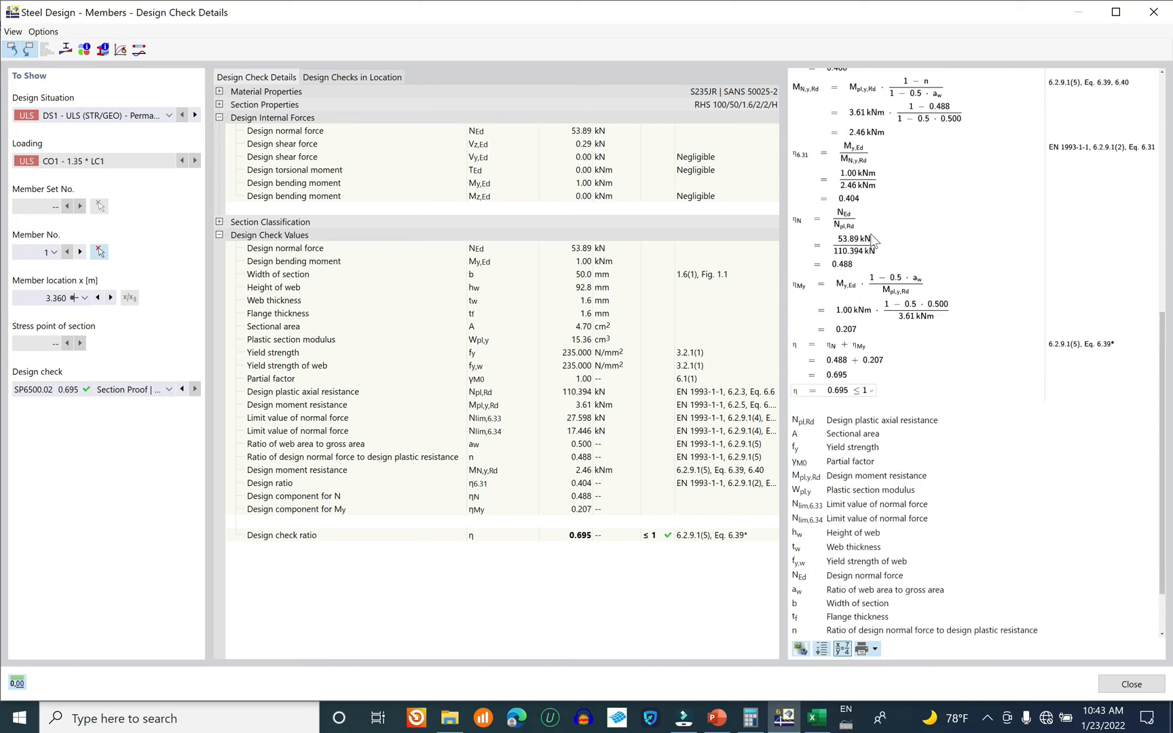
left_click(848, 243)
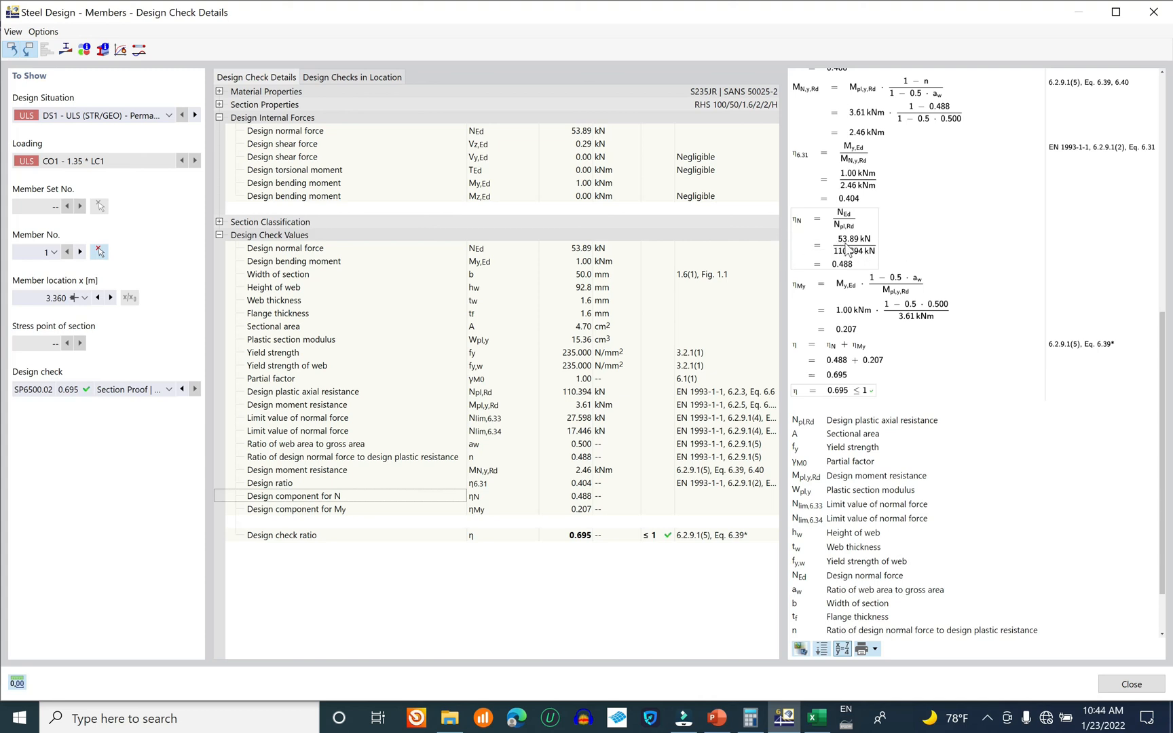
scroll(850, 254, "up", 3)
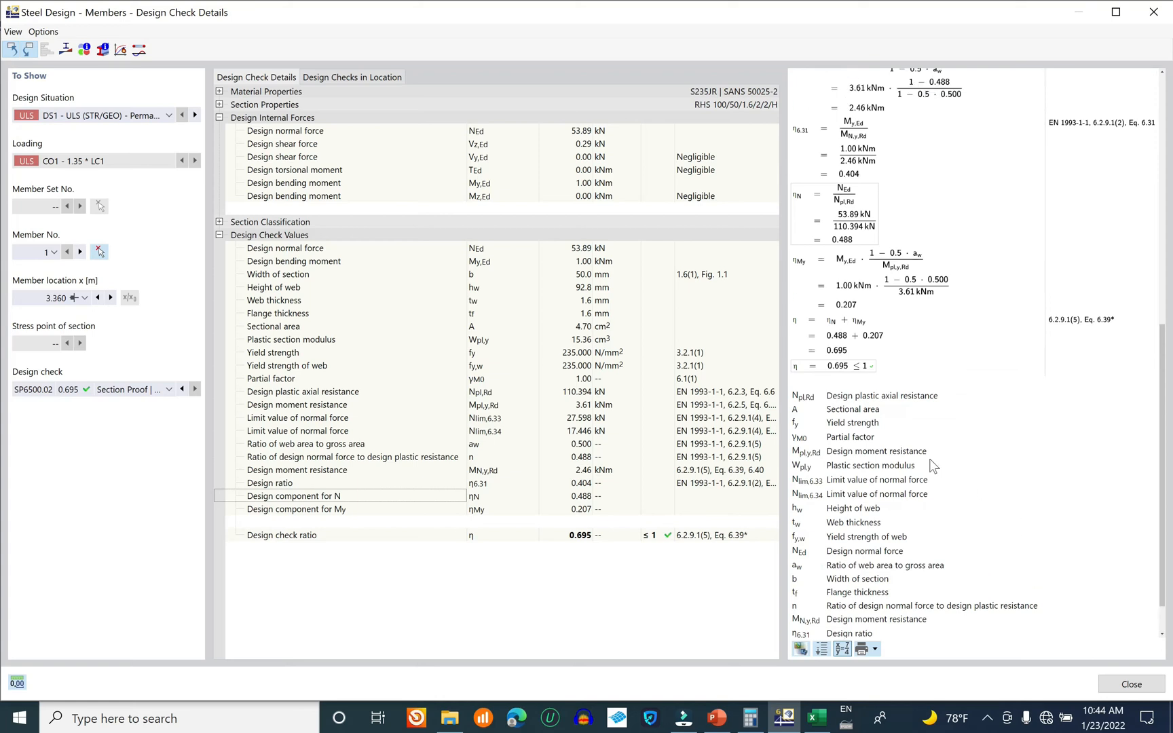
left_click(1154, 12)
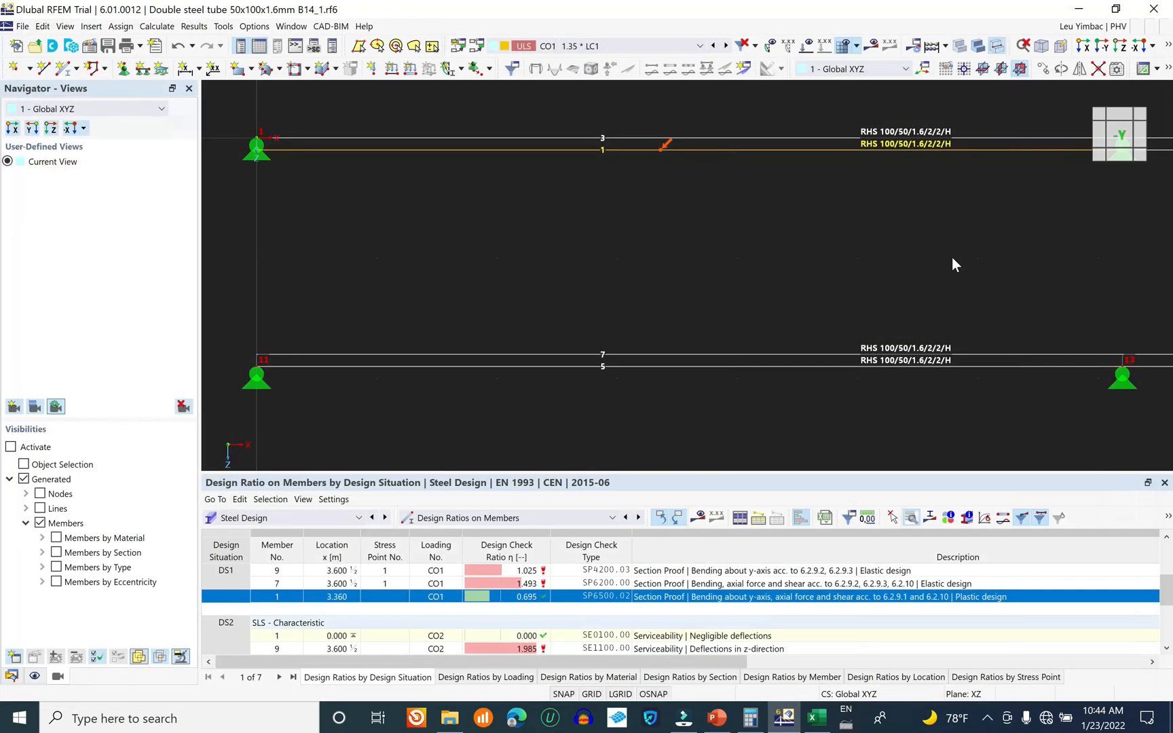
- Bring all three beams into the model view
scroll(690, 287, "down", 2)
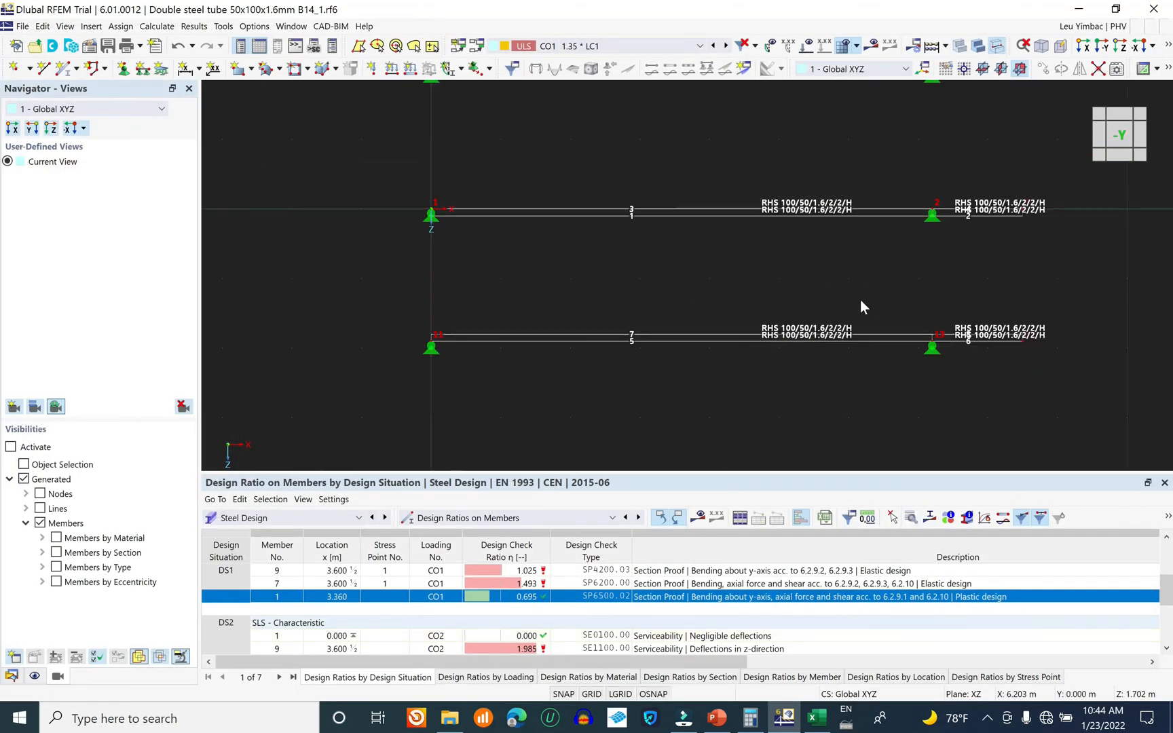
scroll(733, 351, "down", 1)
scroll(732, 346, "down", 3)
scroll(734, 297, "up", 2)
middle_click_drag(786, 320, 736, 327)
scroll(680, 326, "down", 1)
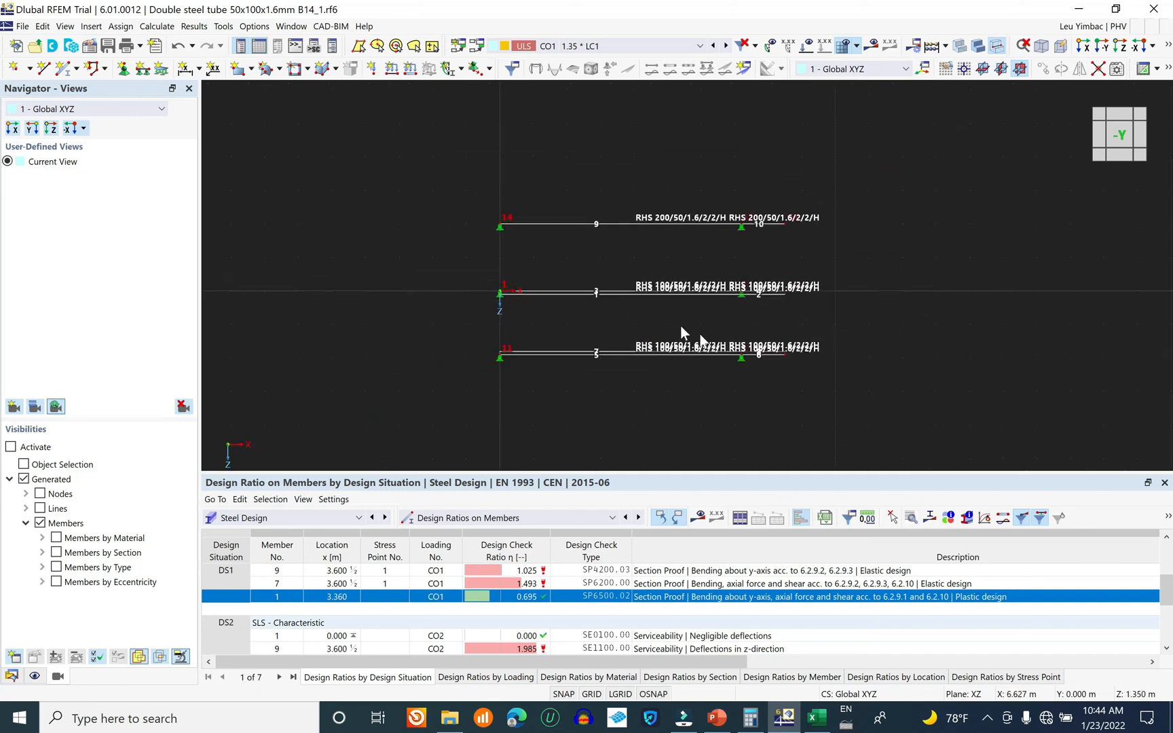
scroll(683, 332, "up", 1)
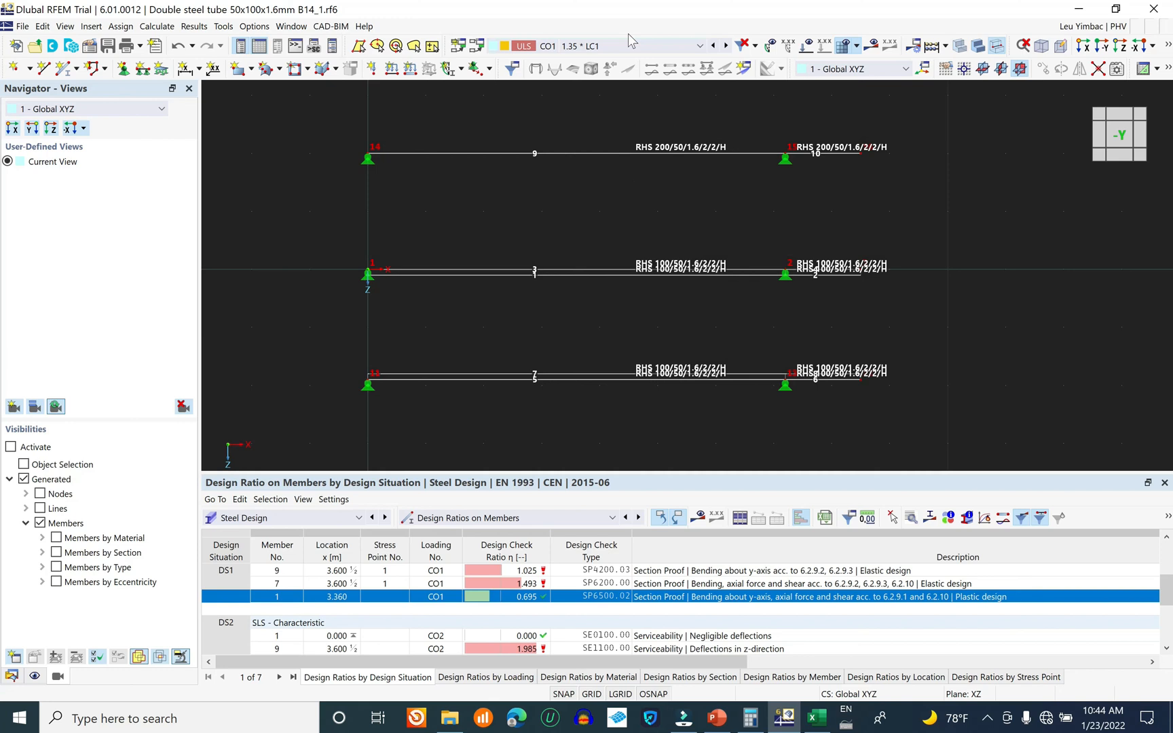
left_click(292, 518)
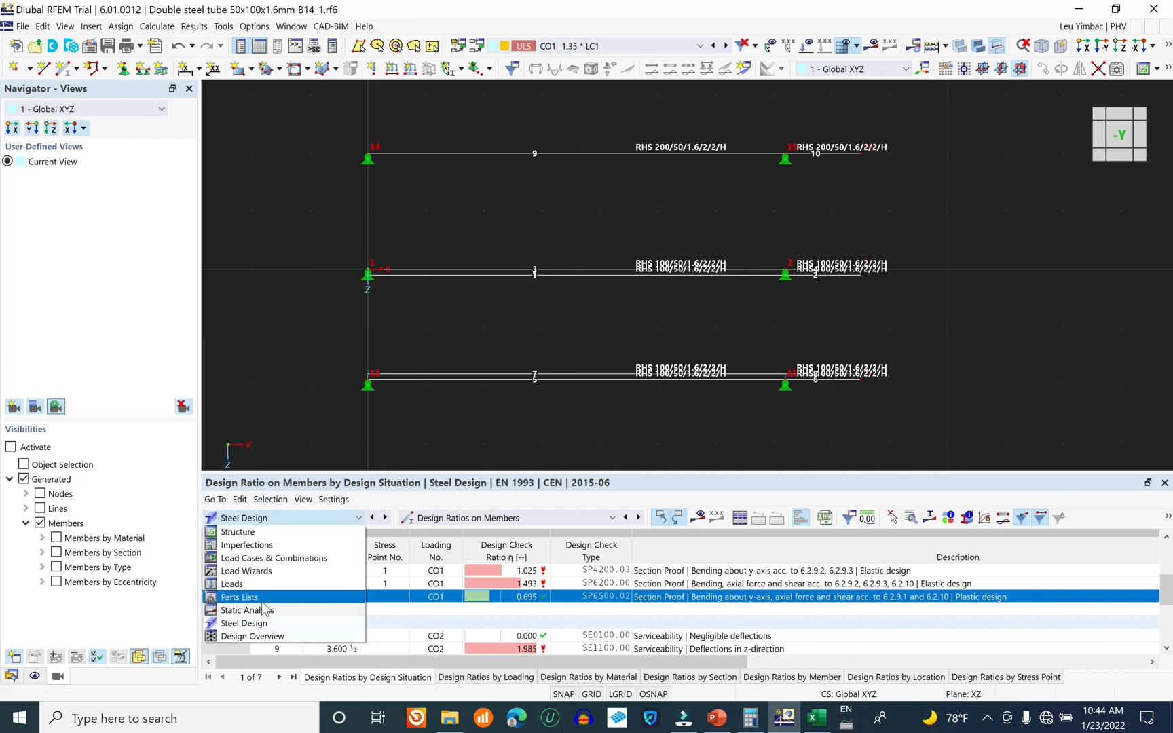
left_click(256, 626)
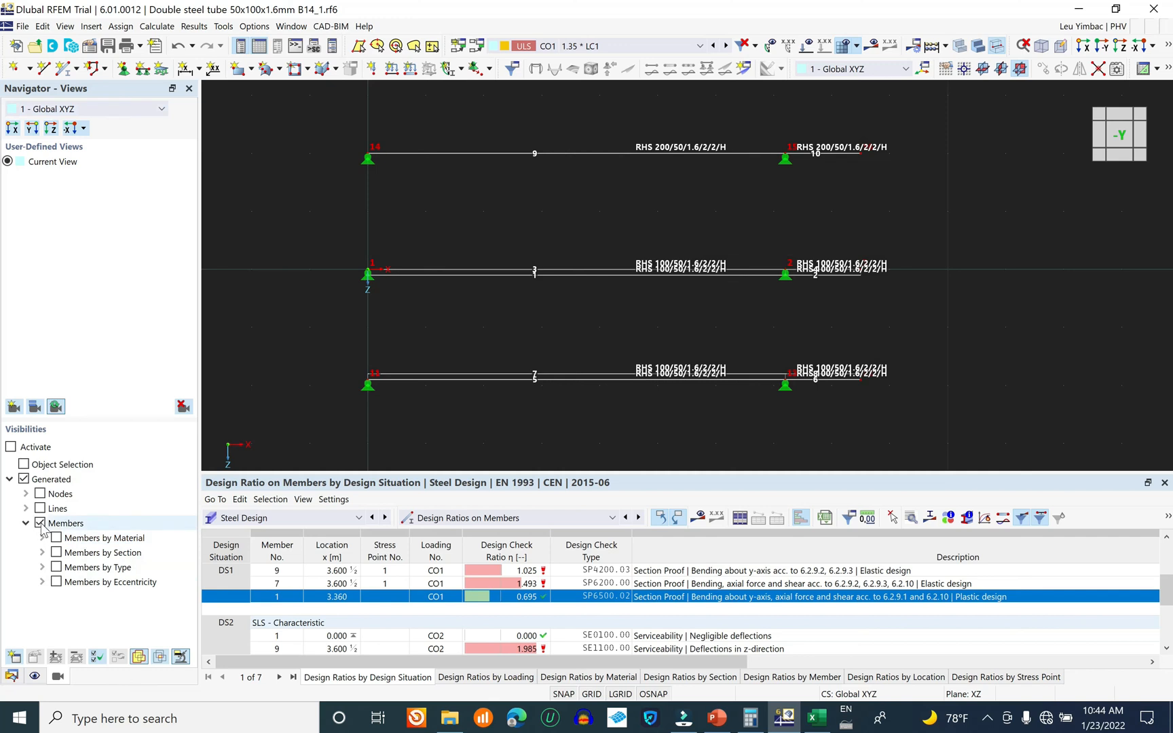
left_click(34, 676)
left_click(58, 676)
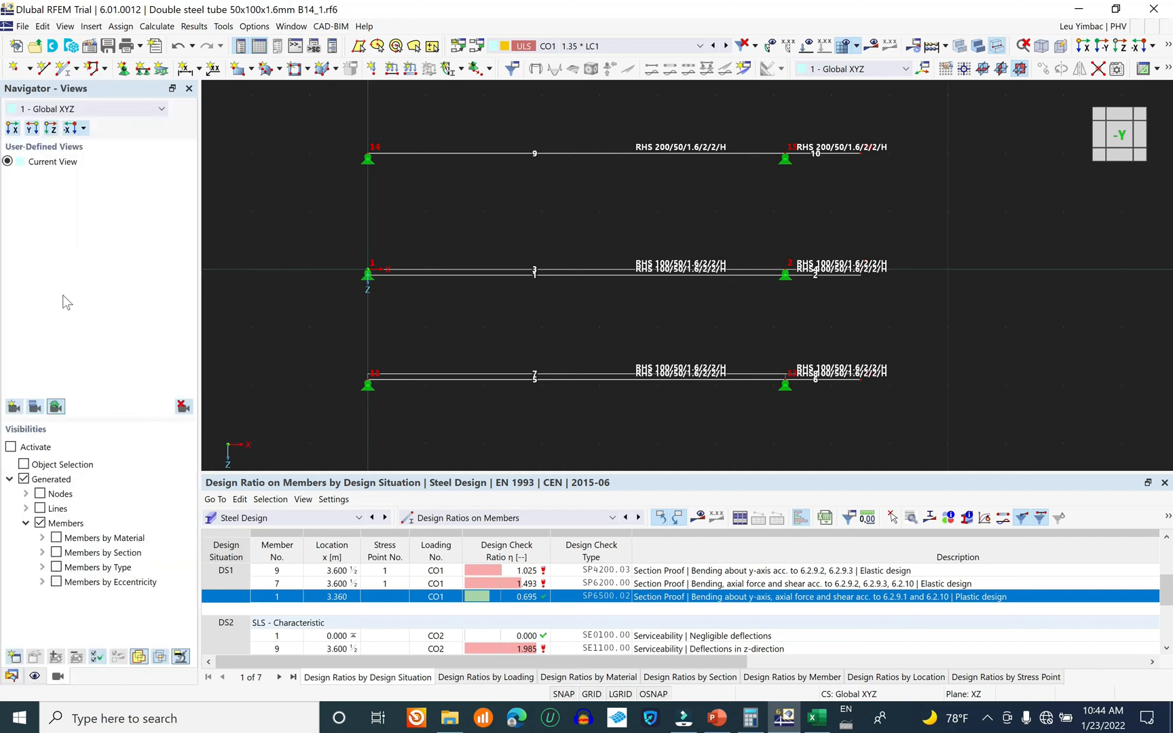
left_click(102, 109)
left_click(103, 112)
- Display the Steel Design section proof ratios with their result values on all three beams for load combination CO1
left_click(608, 46)
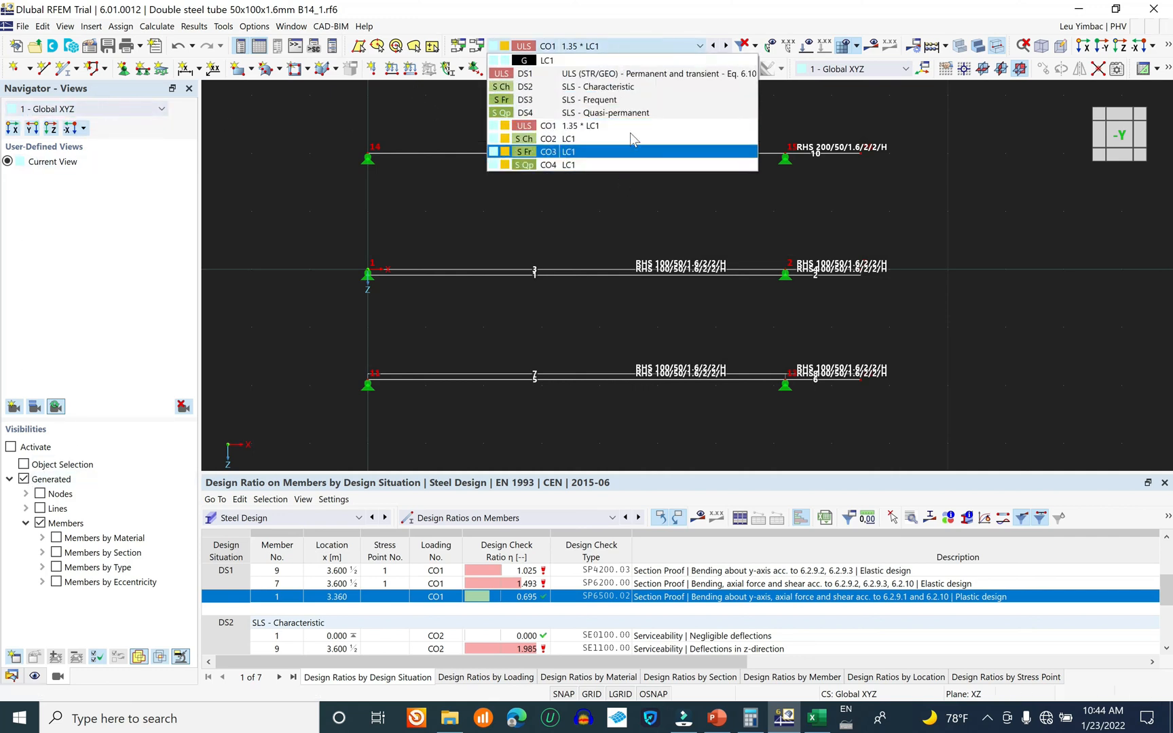
left_click(607, 126)
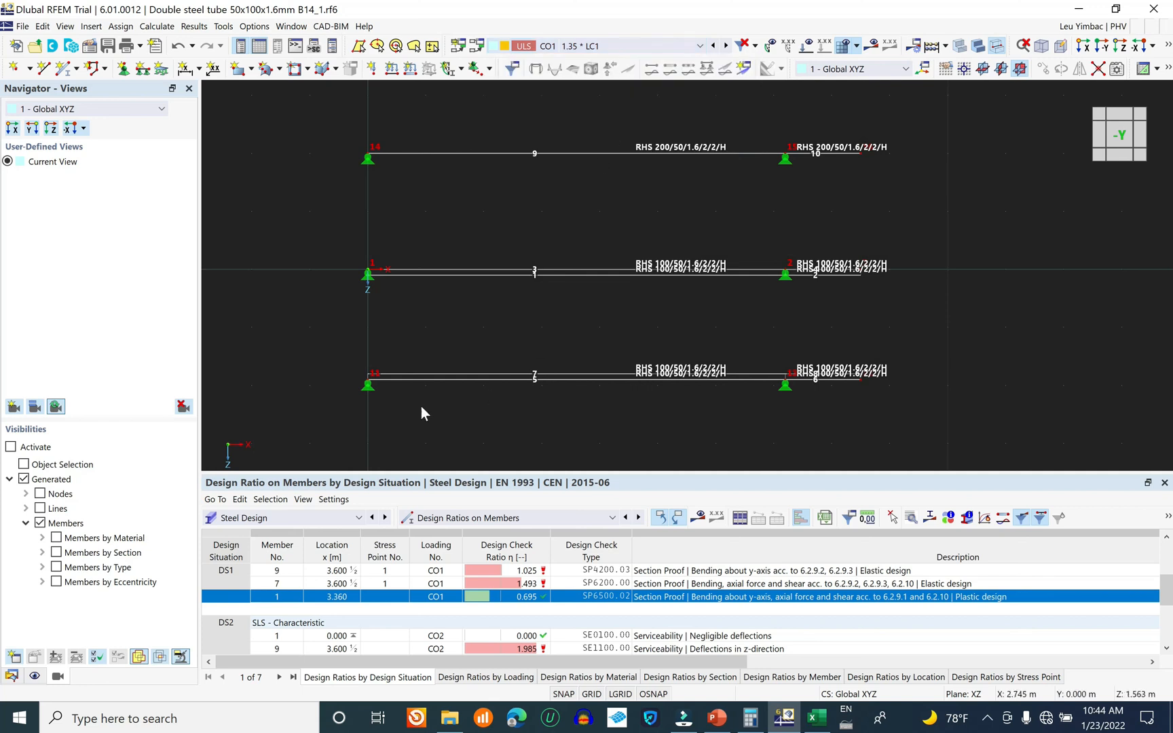
left_click(890, 45)
left_click(890, 46)
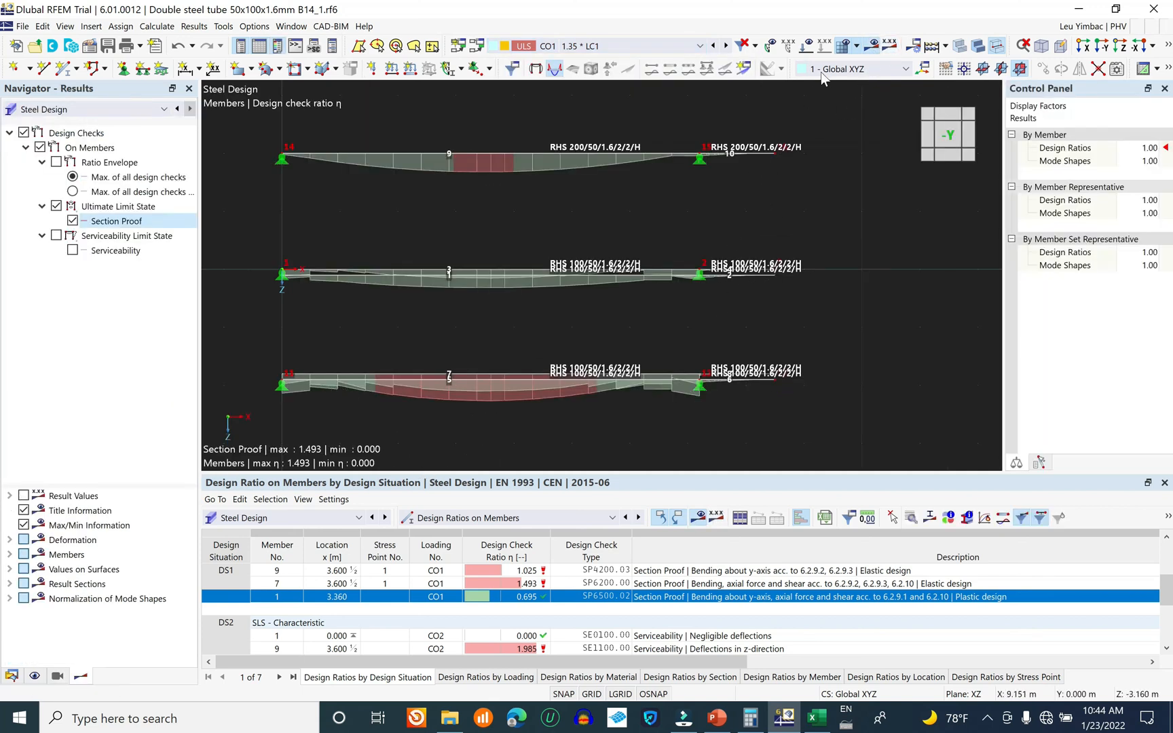
left_click(889, 45)
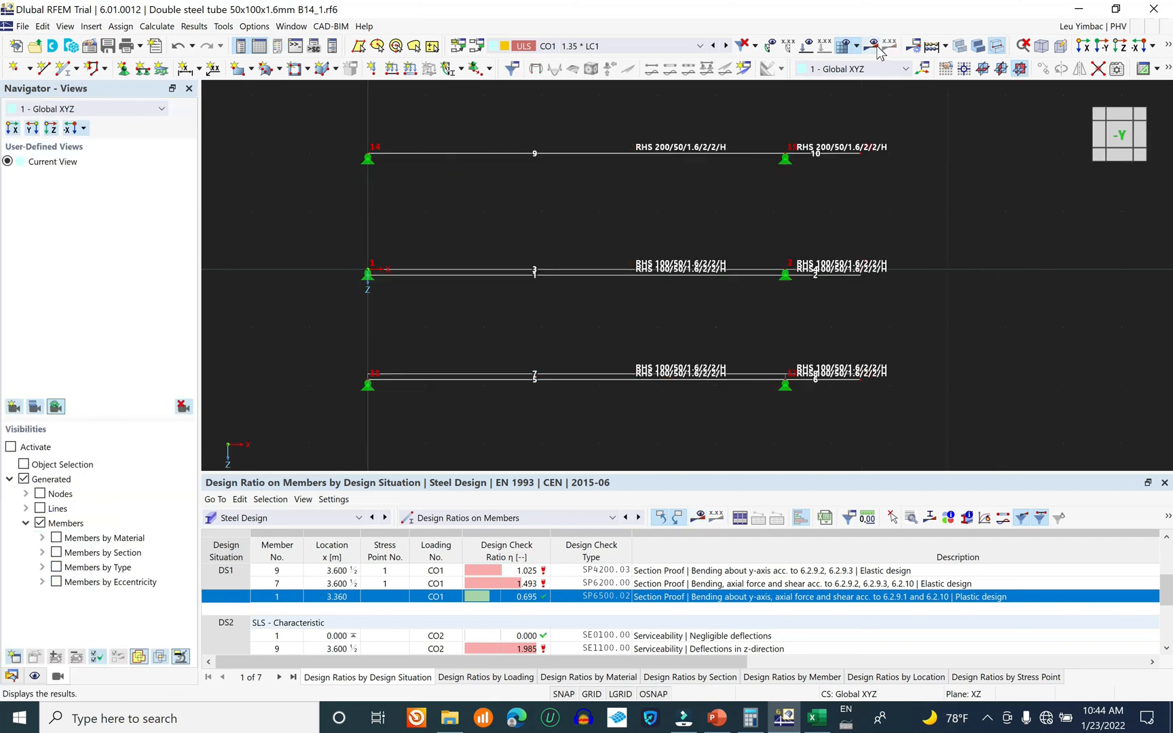
left_click(888, 46)
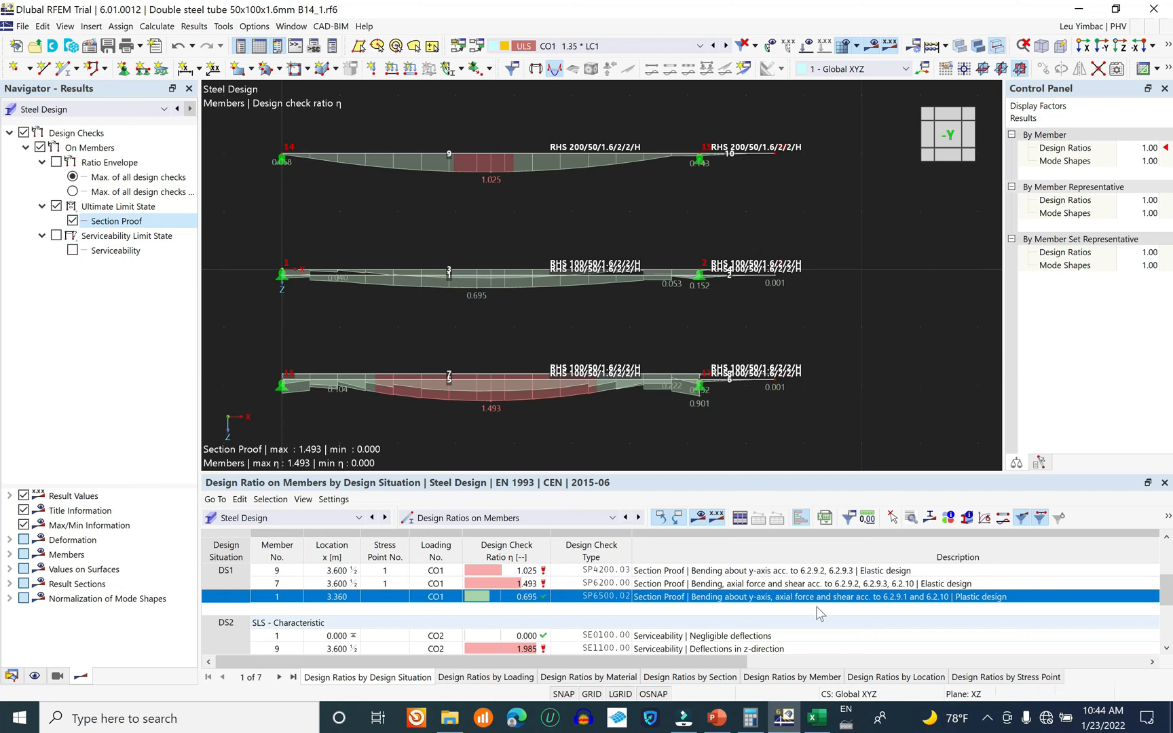
- Switch to PowerPoint and open slide 9 with Example 4.16 on the advantages of composite construction
left_click(717, 726)
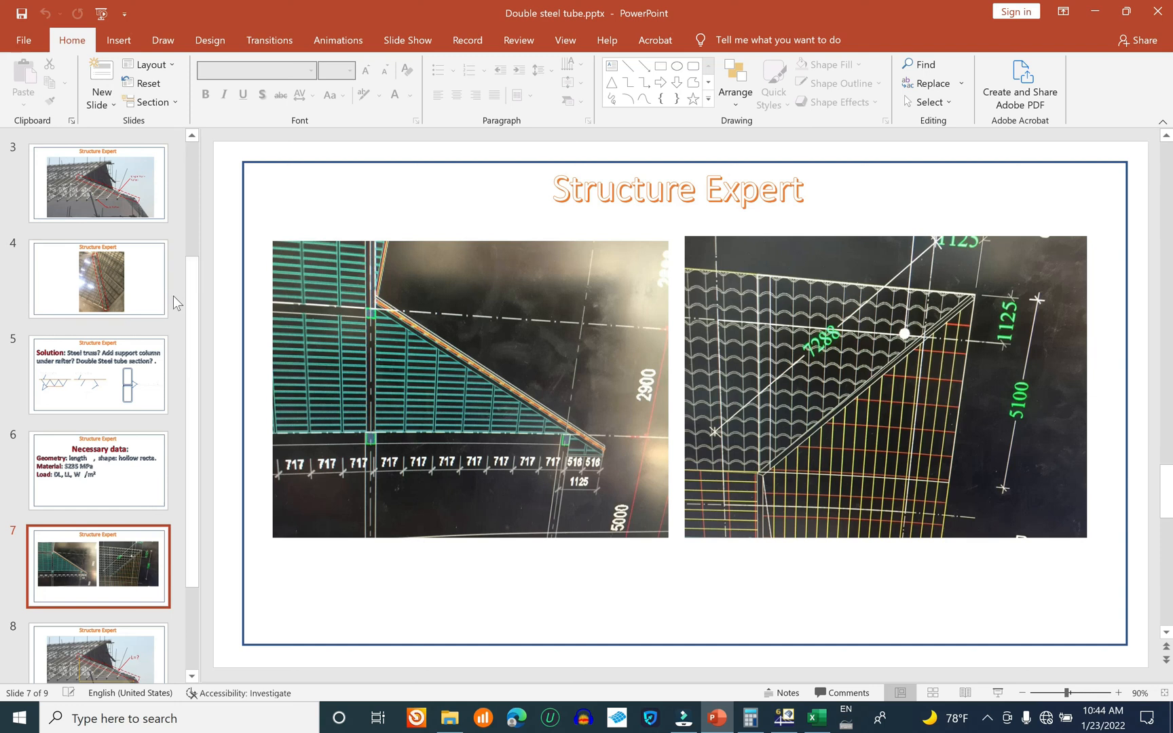
scroll(149, 610, "down", 2)
left_click(113, 645)
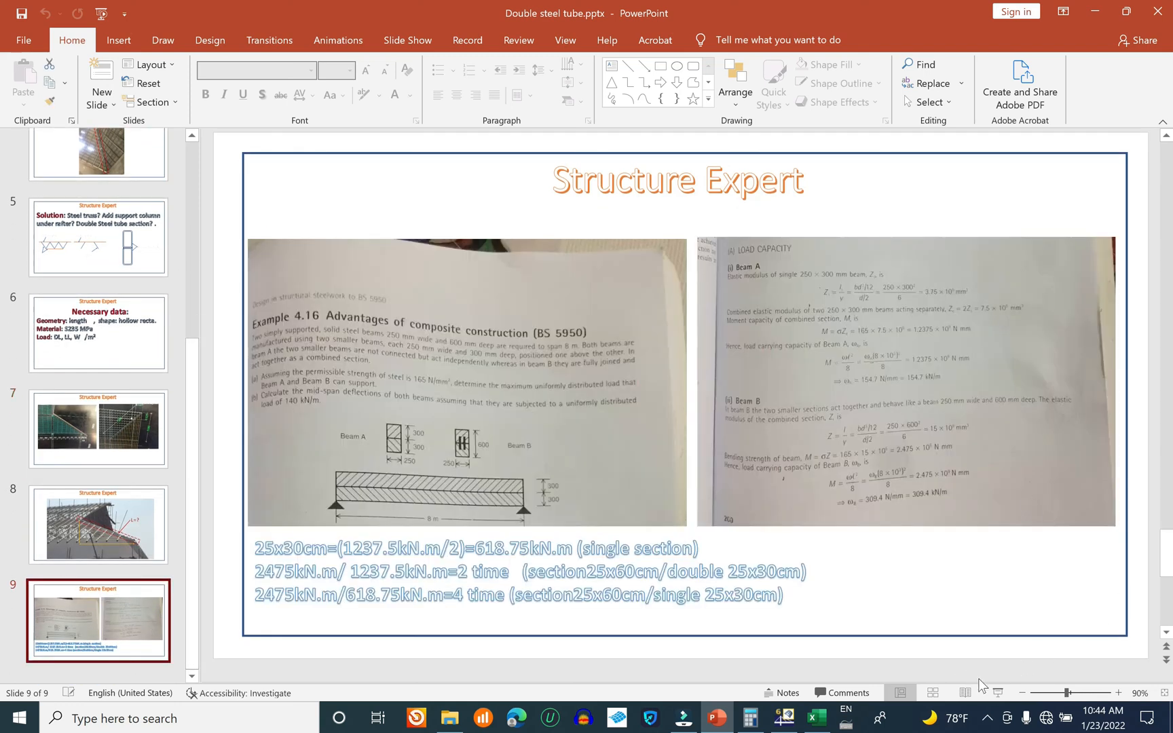
- Present slide 9 full screen to review the capacity comparison of single, double and combined sections, and exit the slide show
left_click(998, 693)
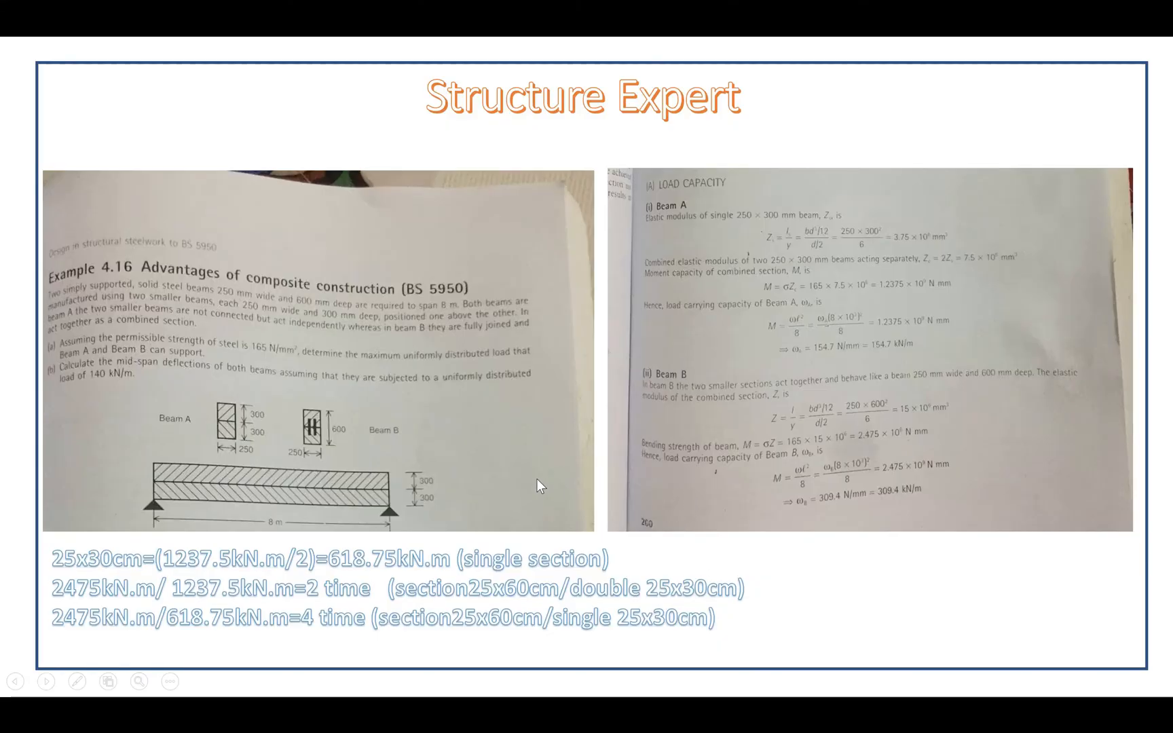
left_click(518, 462)
scroll(518, 461, "up", 1)
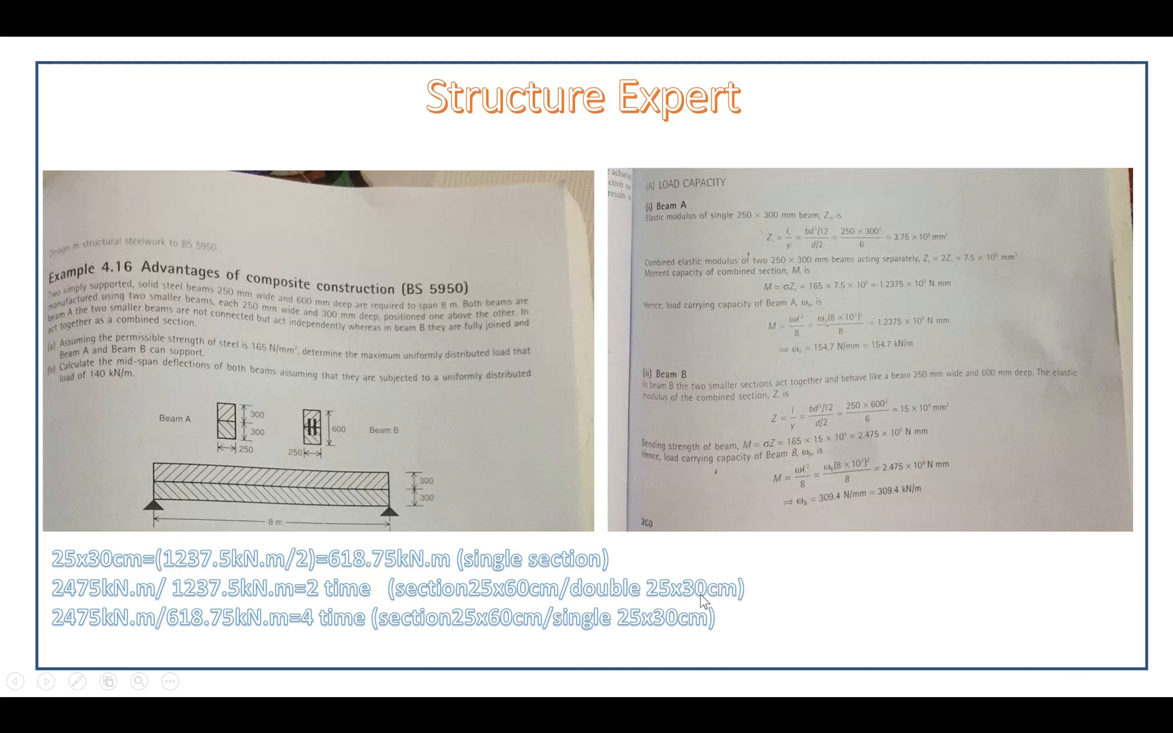
key("Escape")
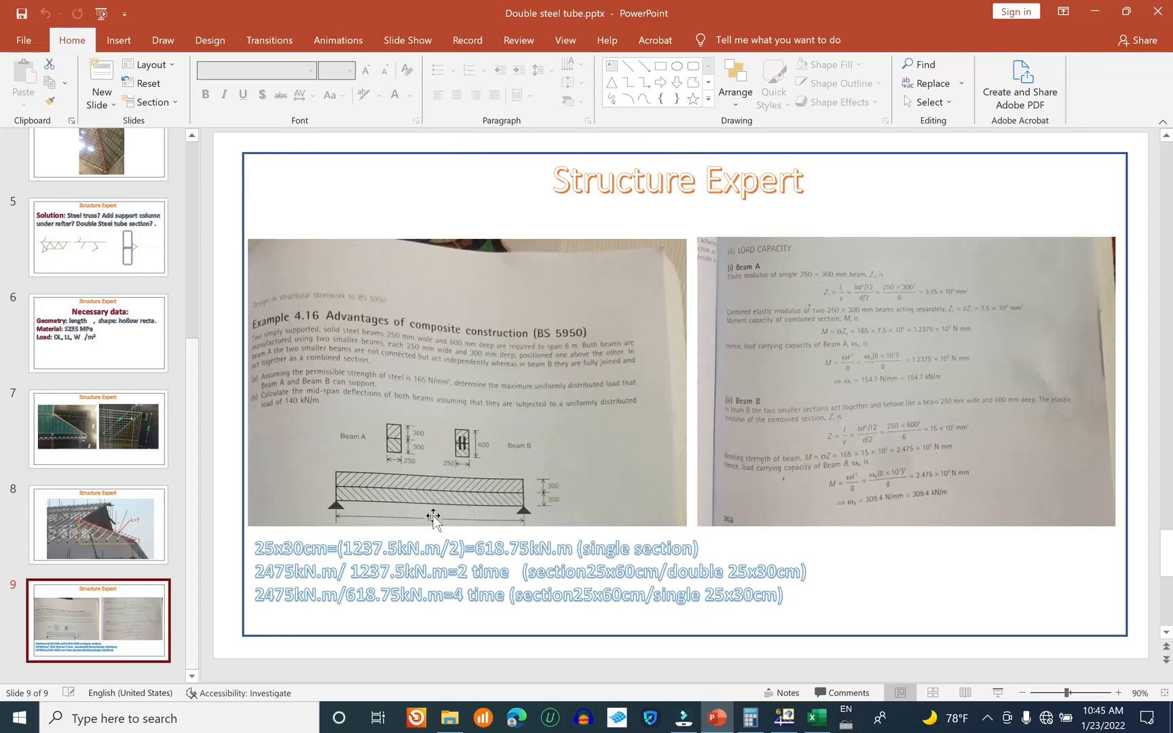